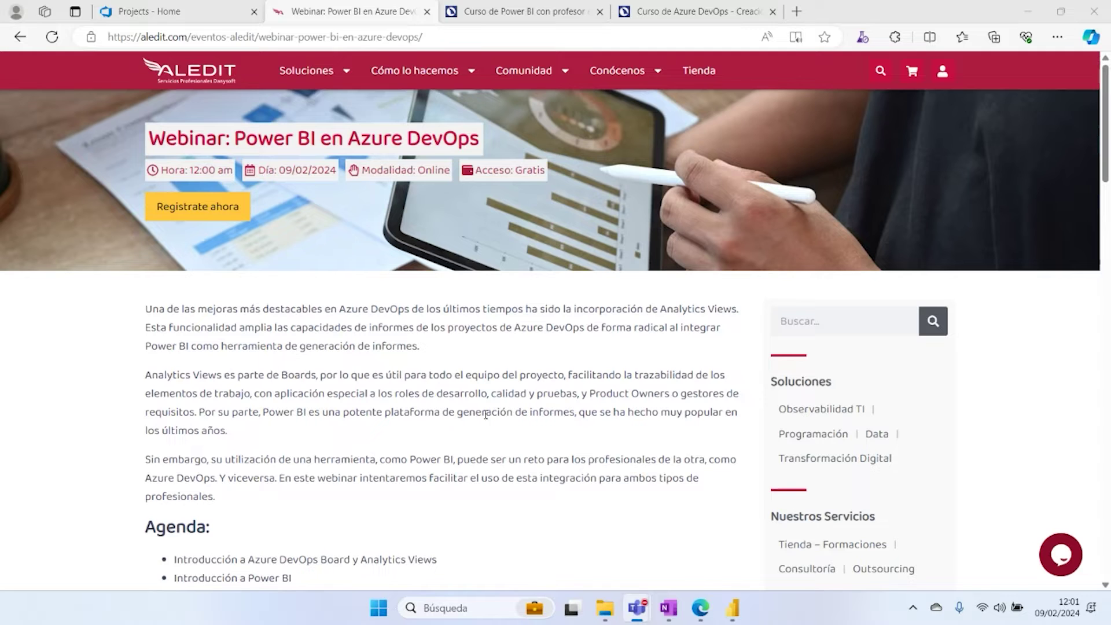
Step: Review the webinar page's introduction and Agenda list for Power BI en Azure DevOps
scroll(484, 414, down, 1)
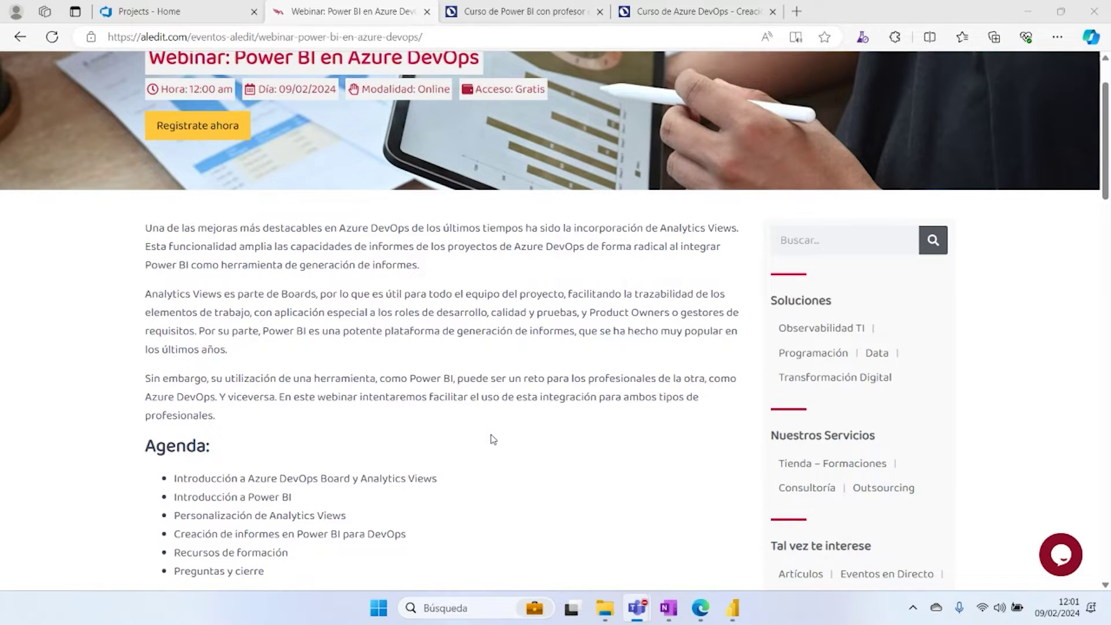
scroll(493, 439, up, 1)
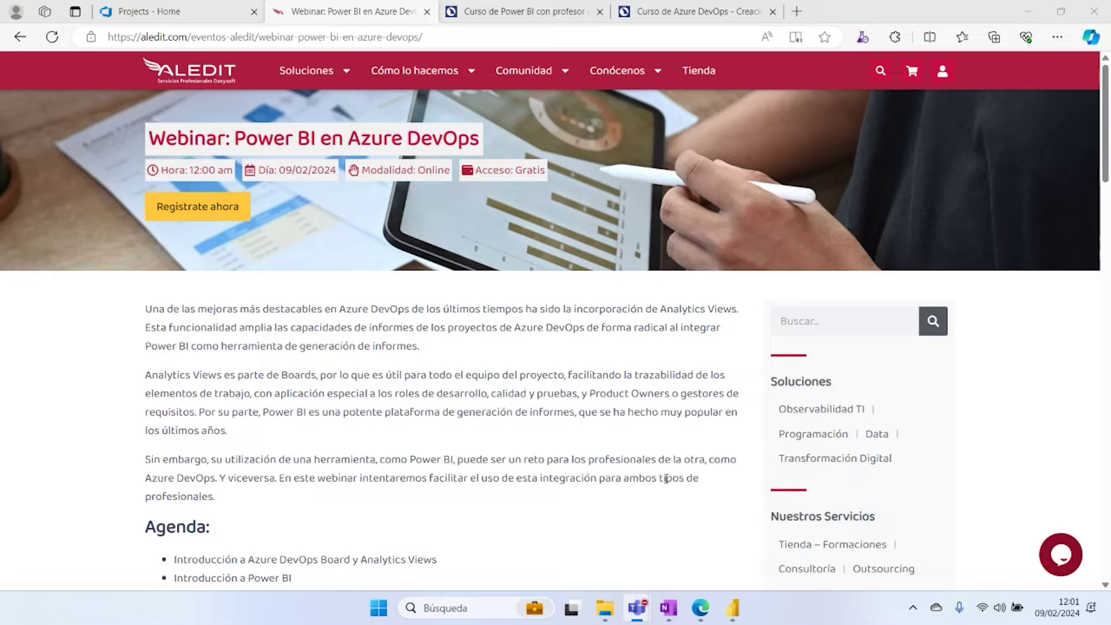
scroll(427, 460, down, 1)
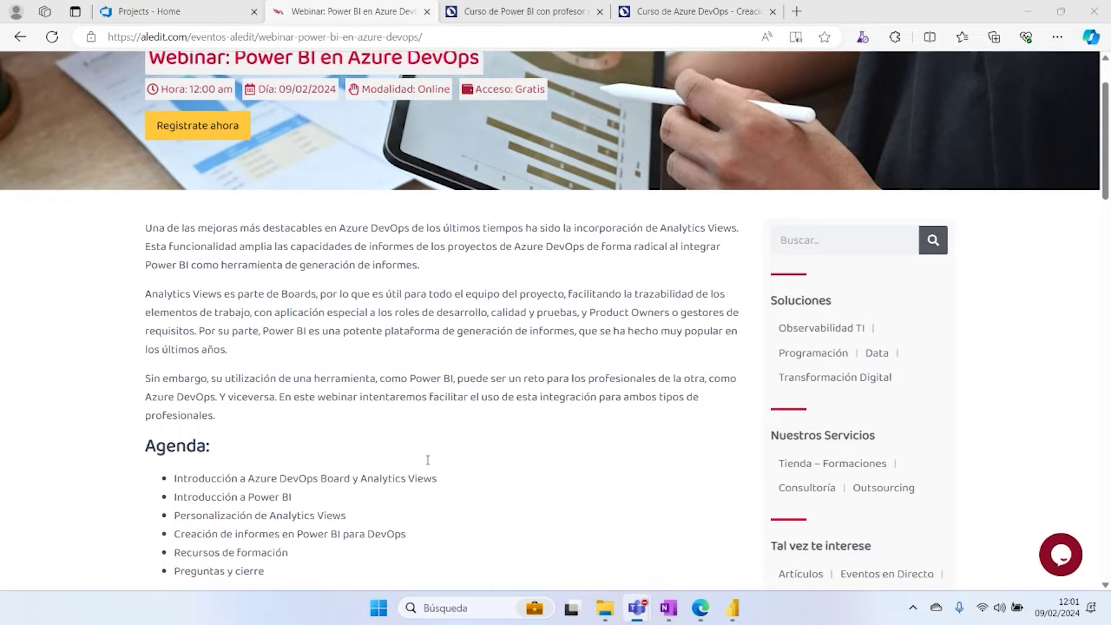
scroll(447, 451, down, 2)
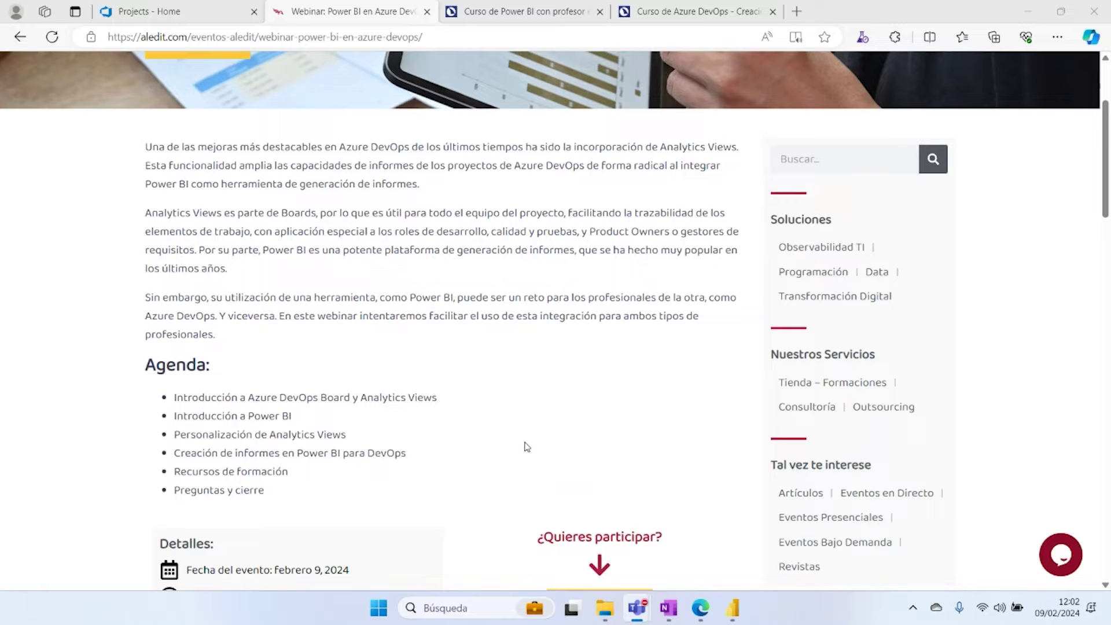
scroll(315, 414, up, 3)
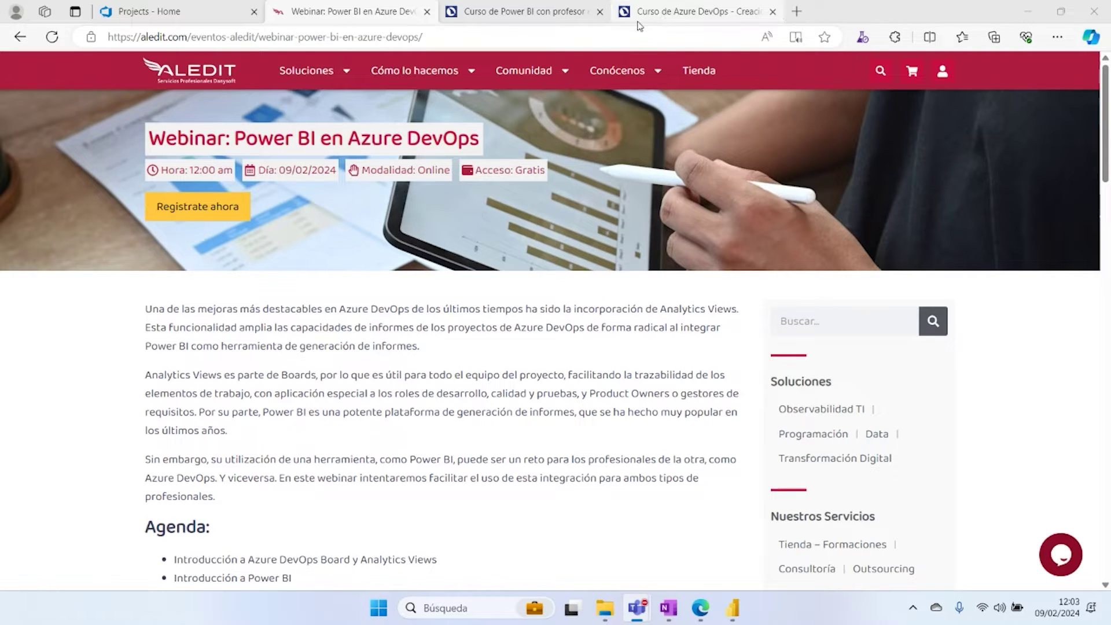
Step: Open the Curso de Azure DevOps page and read through its description, audience, syllabus and next course details
click(674, 16)
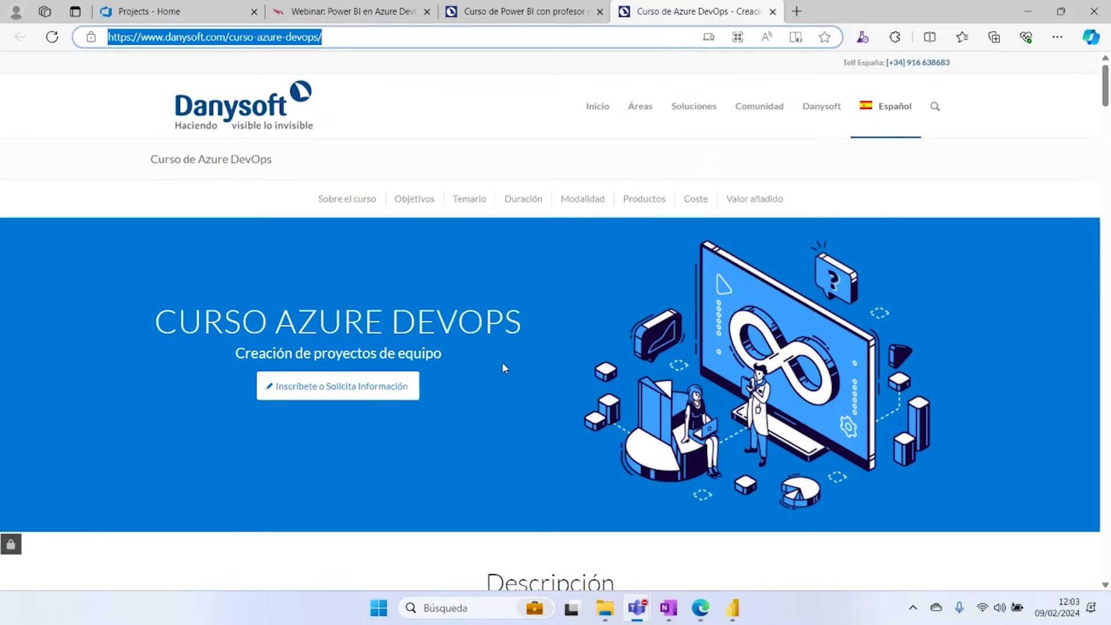
scroll(502, 363, down, 3)
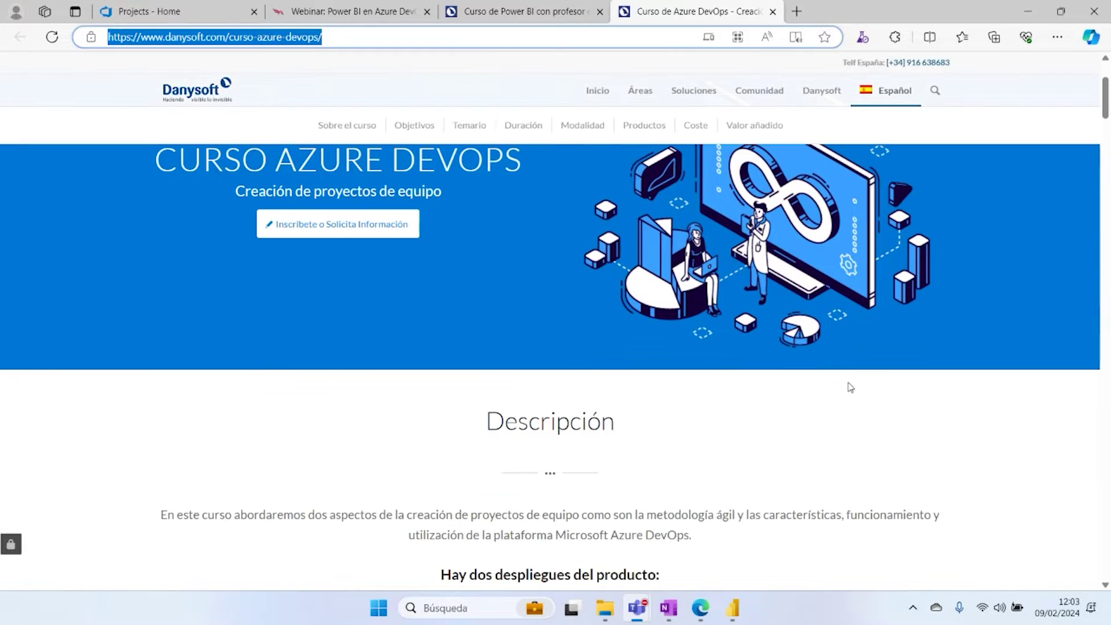
scroll(851, 387, down, 3)
scroll(951, 377, down, 3)
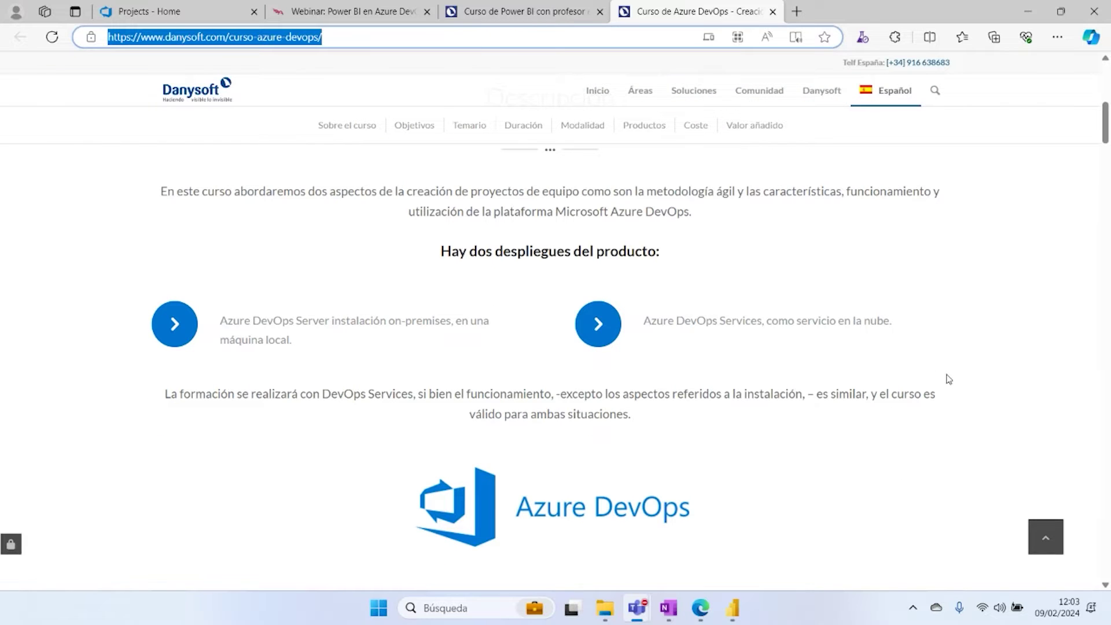
scroll(945, 379, down, 1)
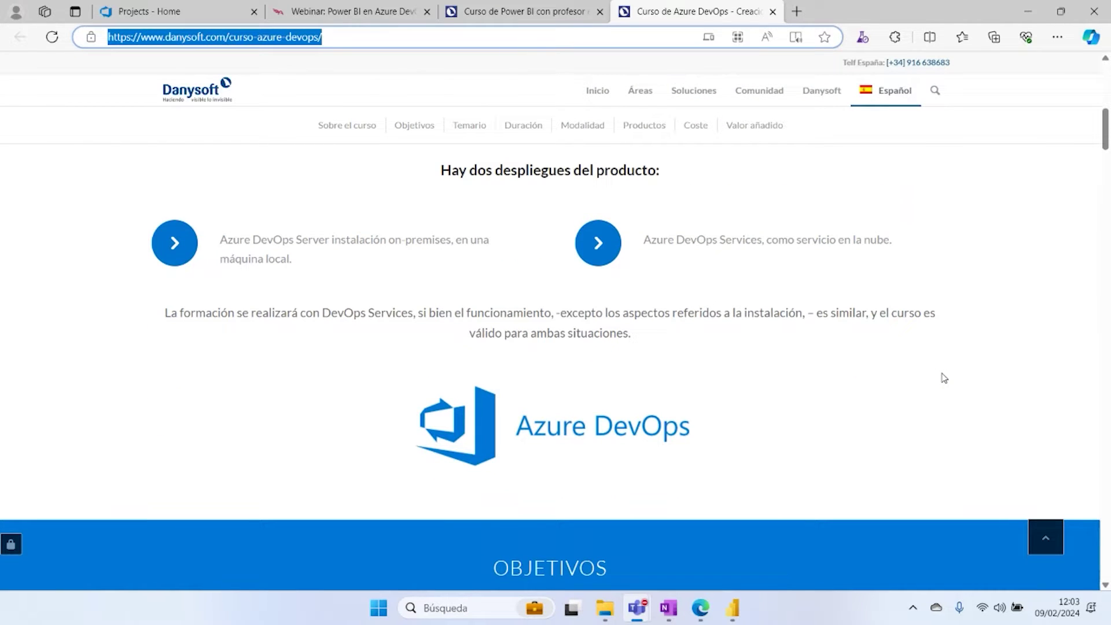
scroll(831, 364, down, 2)
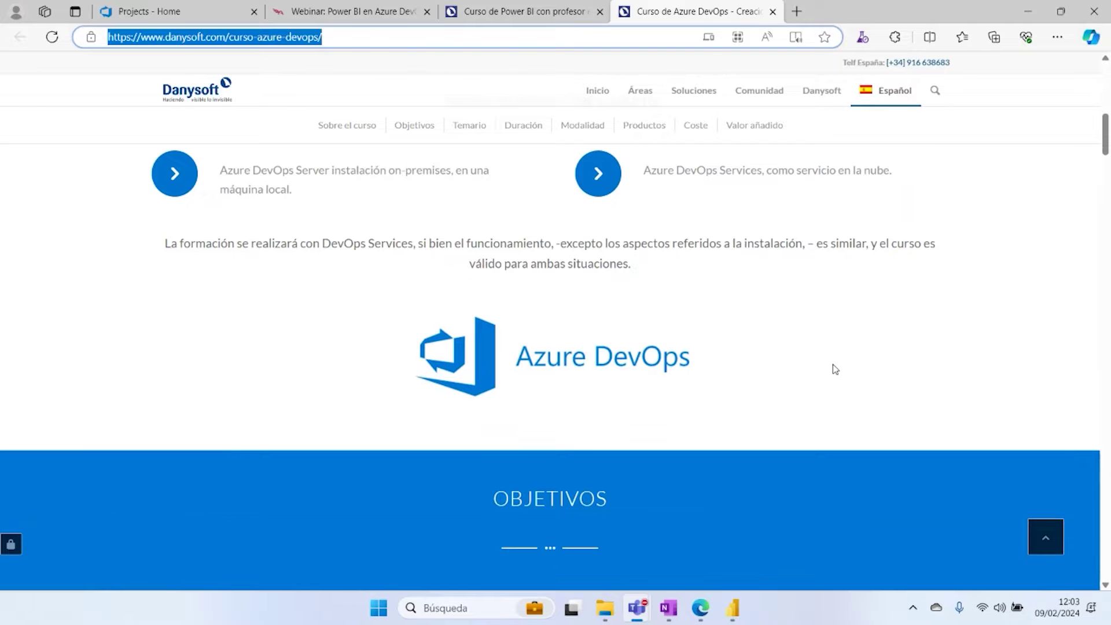
scroll(834, 362, down, 7)
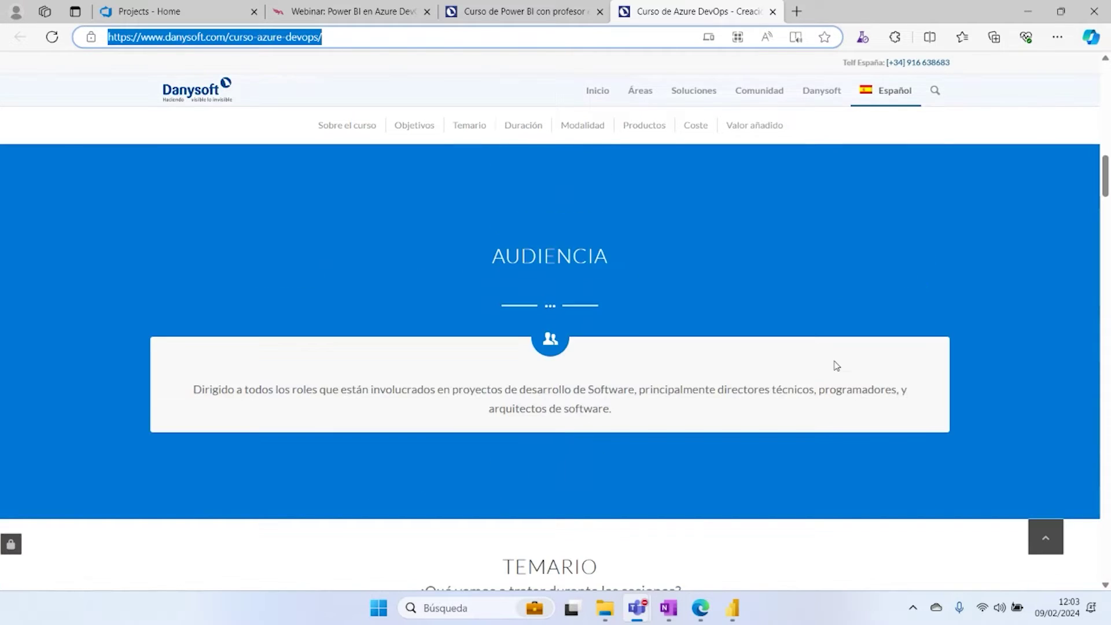
scroll(836, 359, down, 5)
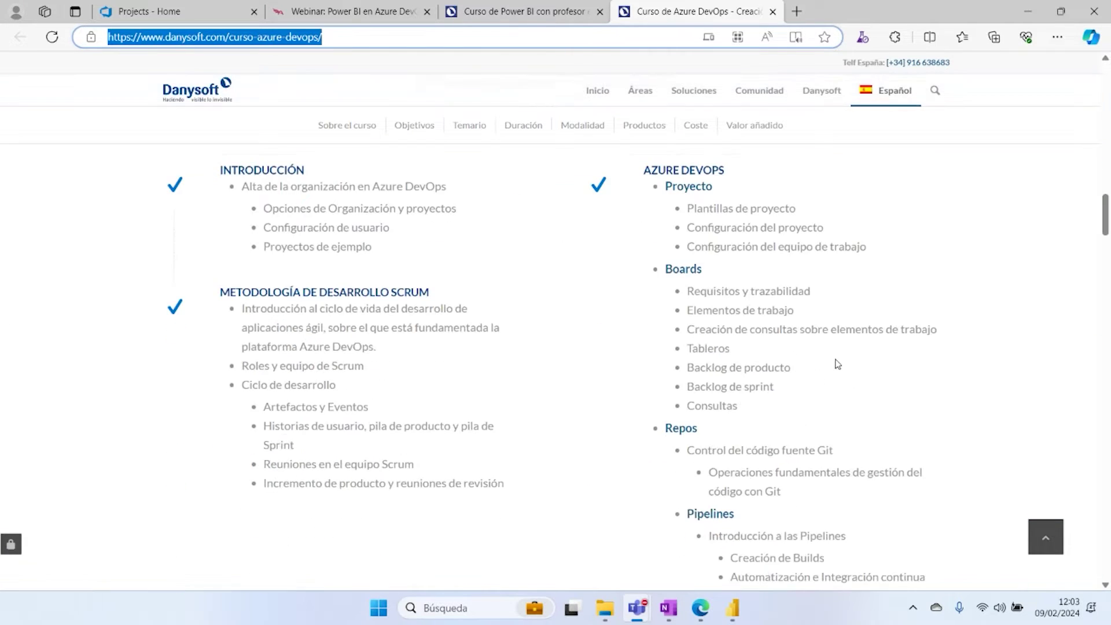
scroll(837, 362, down, 8)
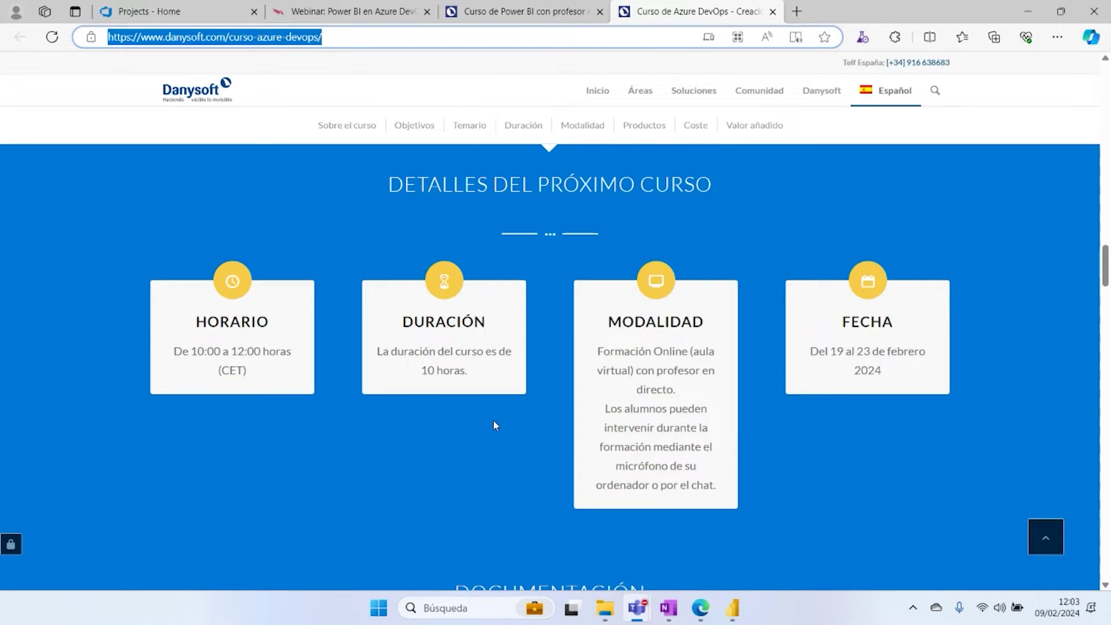
scroll(812, 466, down, 1)
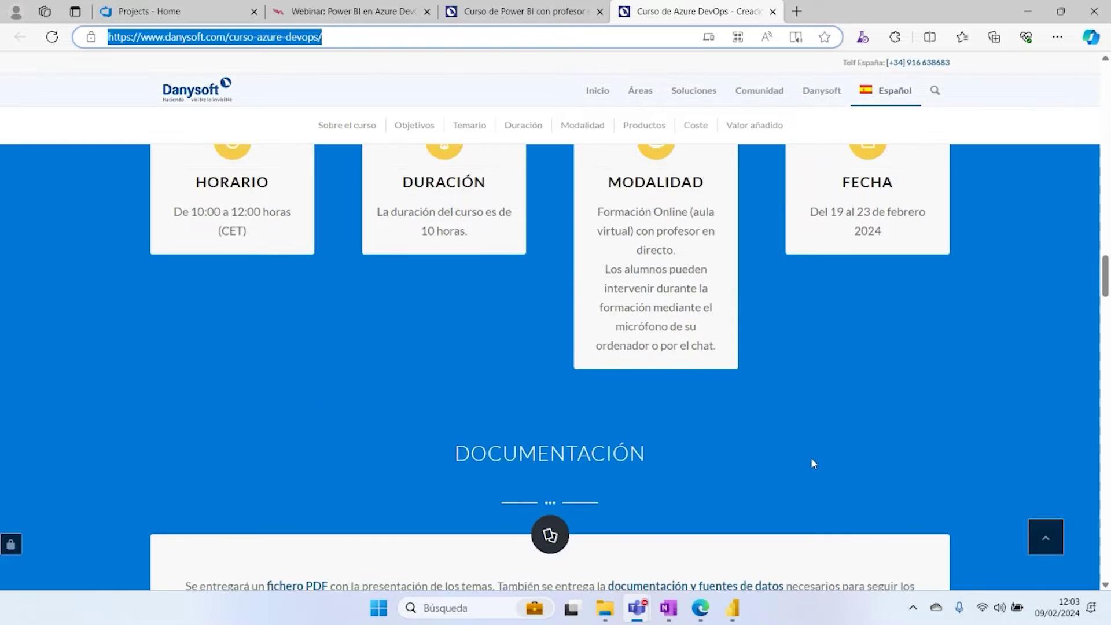
Step: Go back to the Azure DevOps course's Temario and examine its topics from Introducción to TestPlans
scroll(810, 457, up, 15)
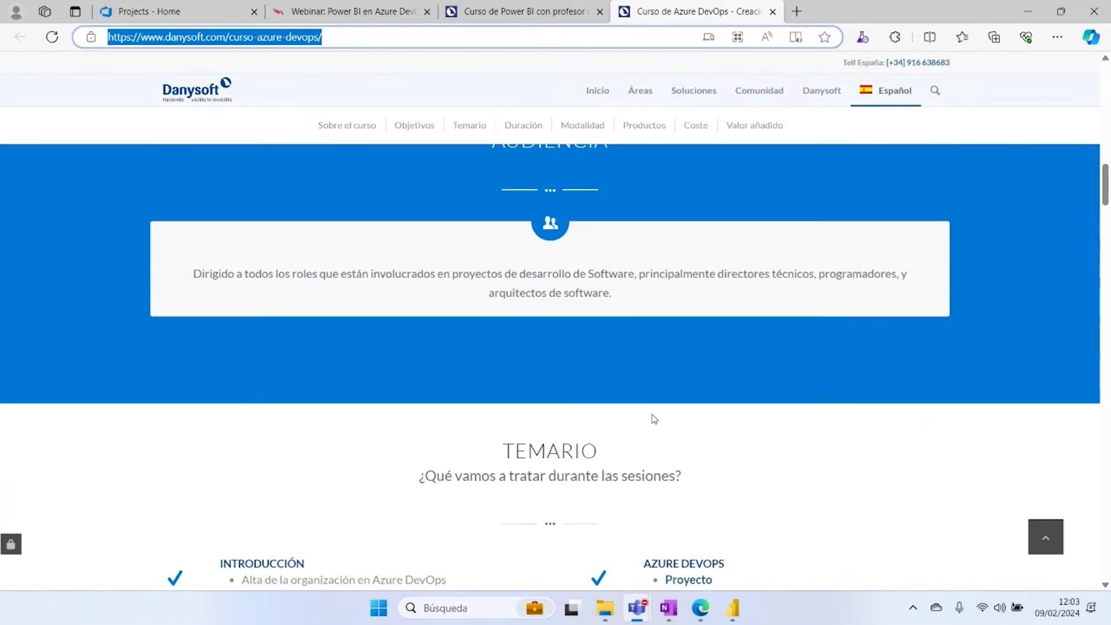
scroll(752, 419, down, 6)
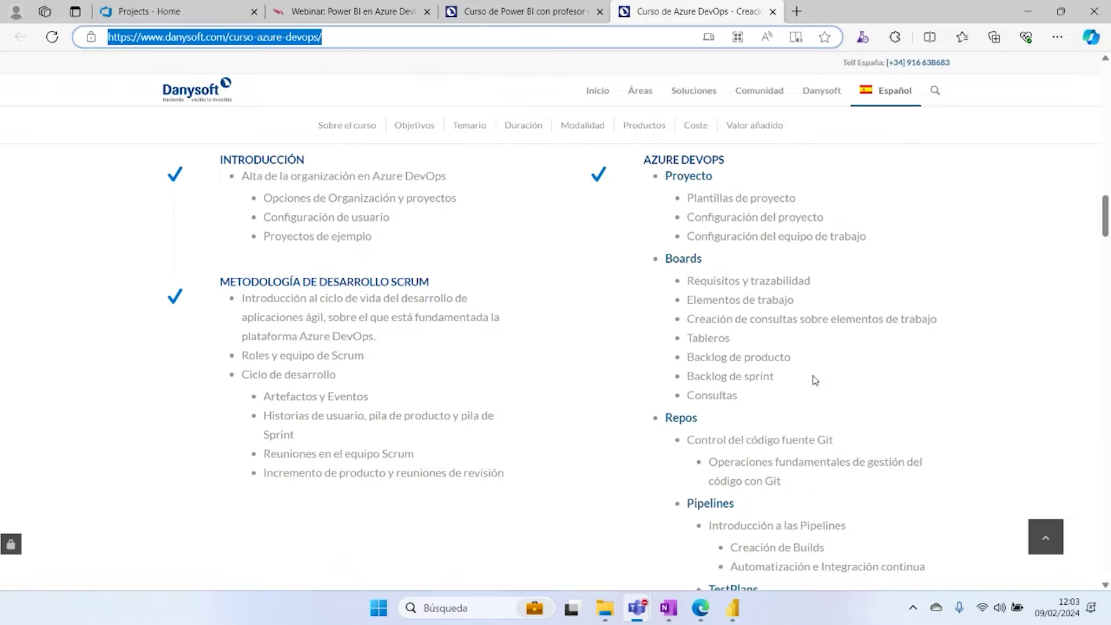
scroll(846, 379, down, 7)
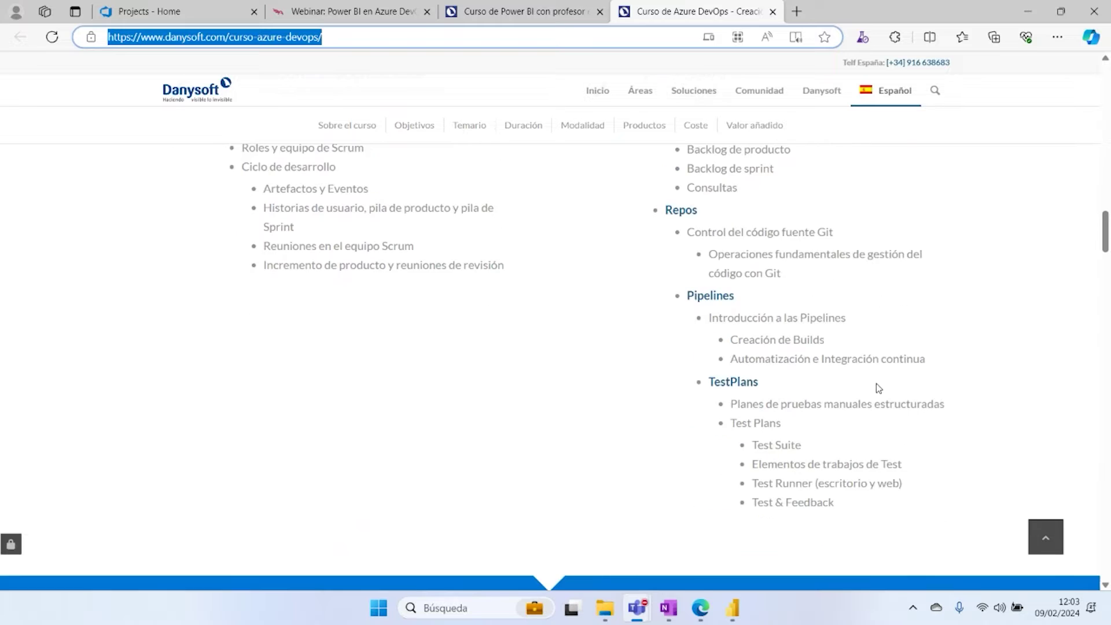
scroll(873, 377, up, 4)
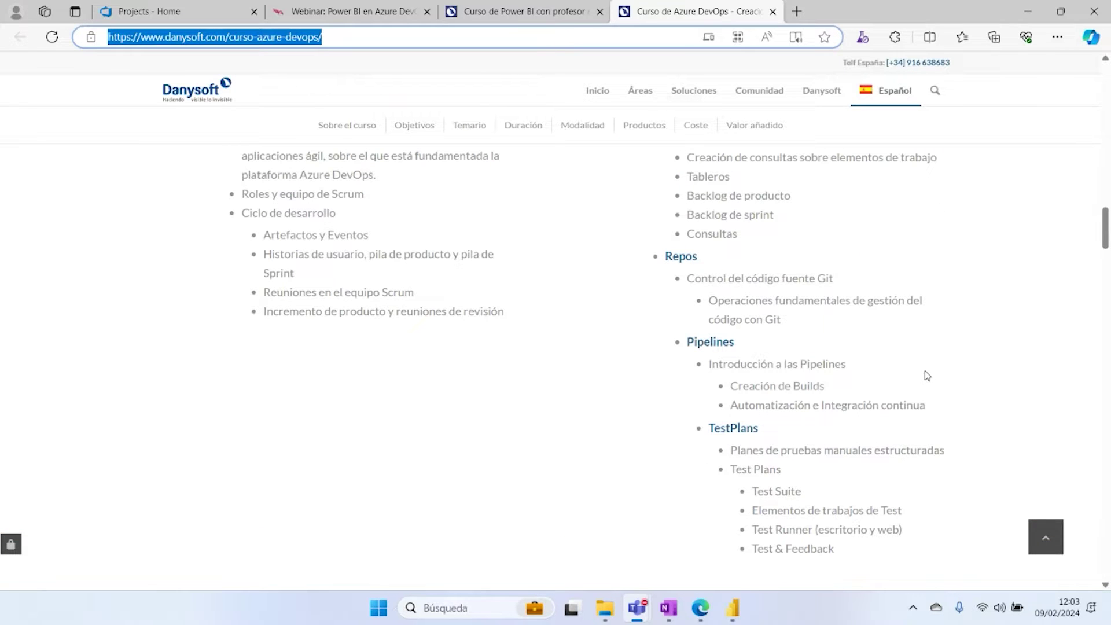
scroll(925, 373, up, 1)
scroll(924, 373, up, 3)
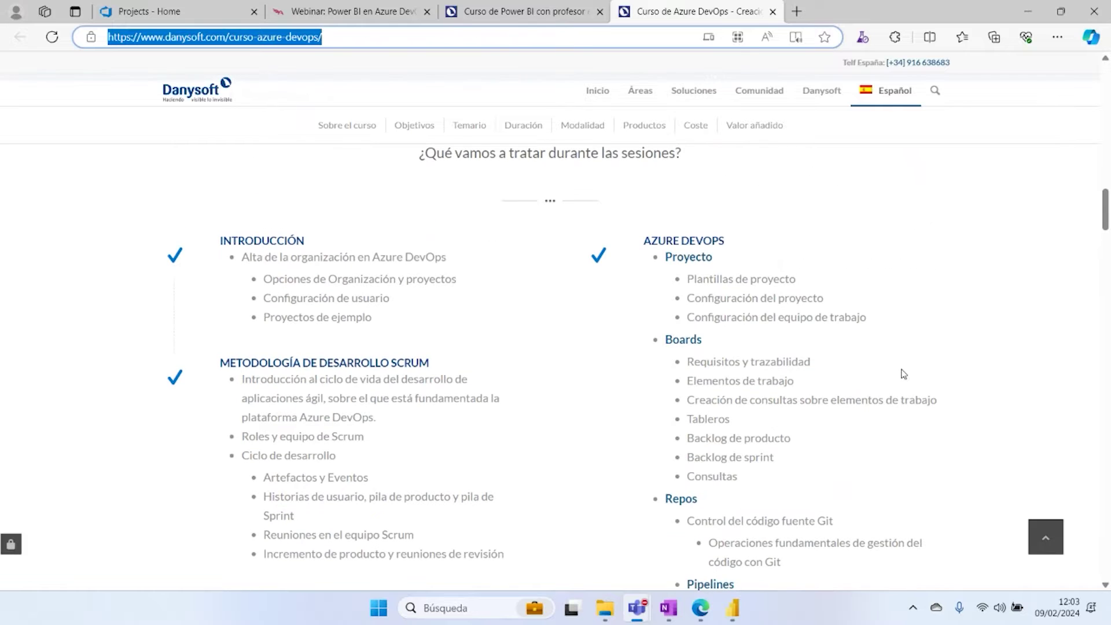
scroll(879, 372, up, 5)
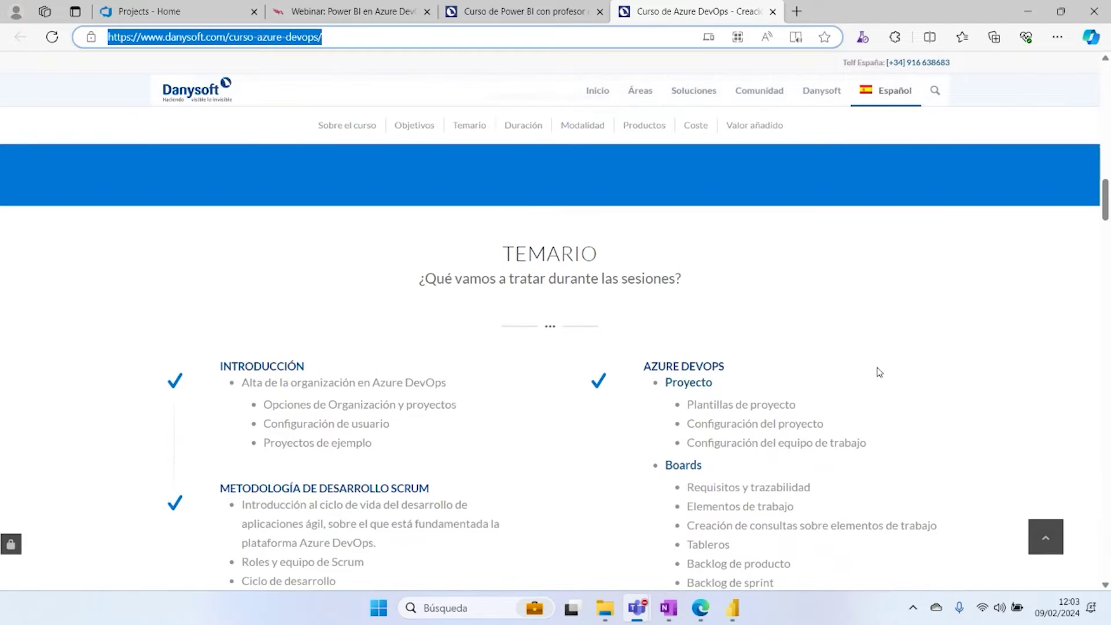
Step: Open the Curso de Power BI page and read its objectives, audience, syllabus and next course details
click(526, 20)
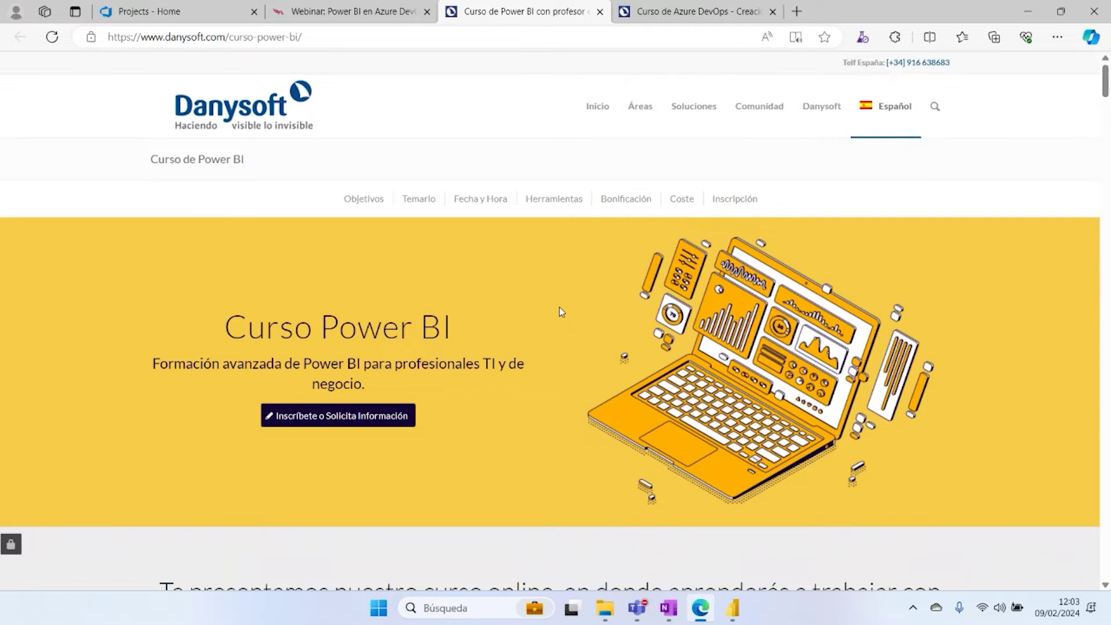
scroll(559, 306, down, 10)
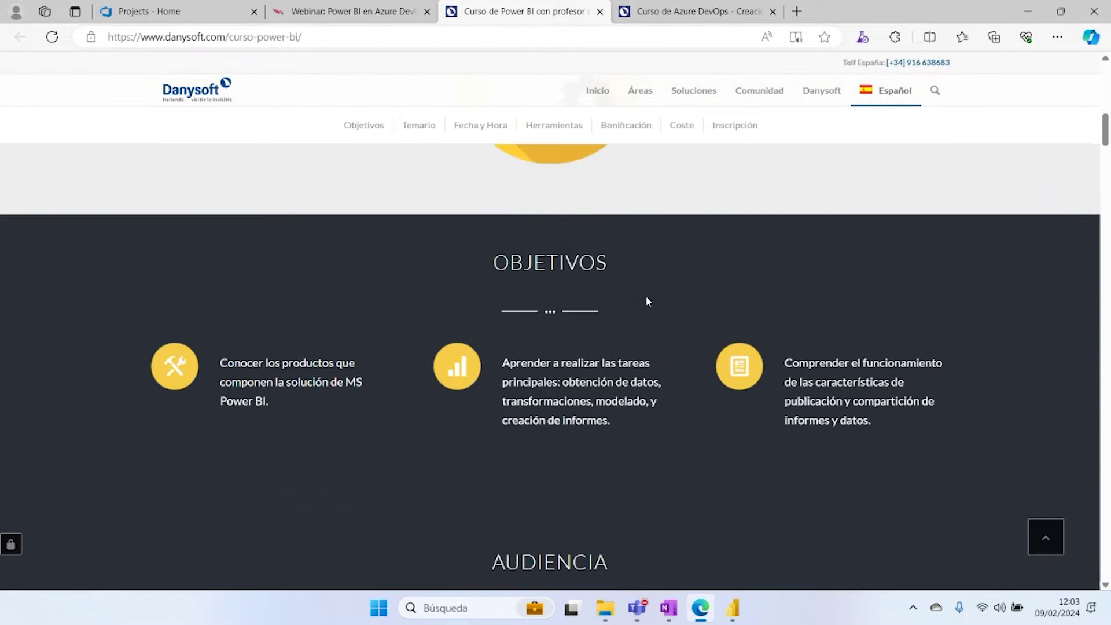
scroll(646, 296, down, 6)
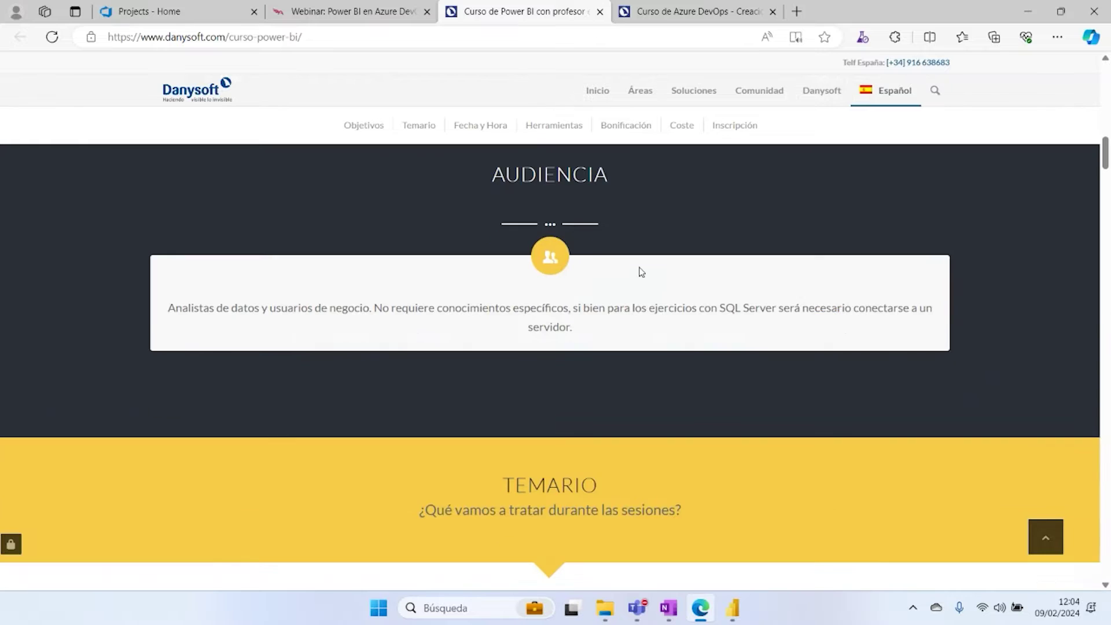
scroll(641, 272, down, 4)
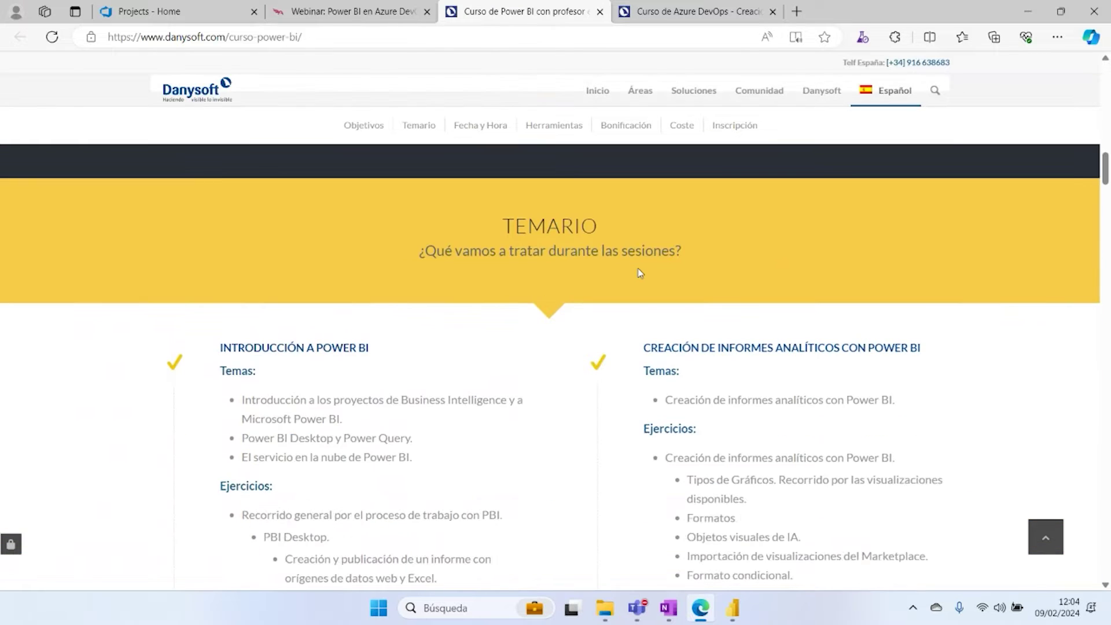
scroll(639, 271, down, 3)
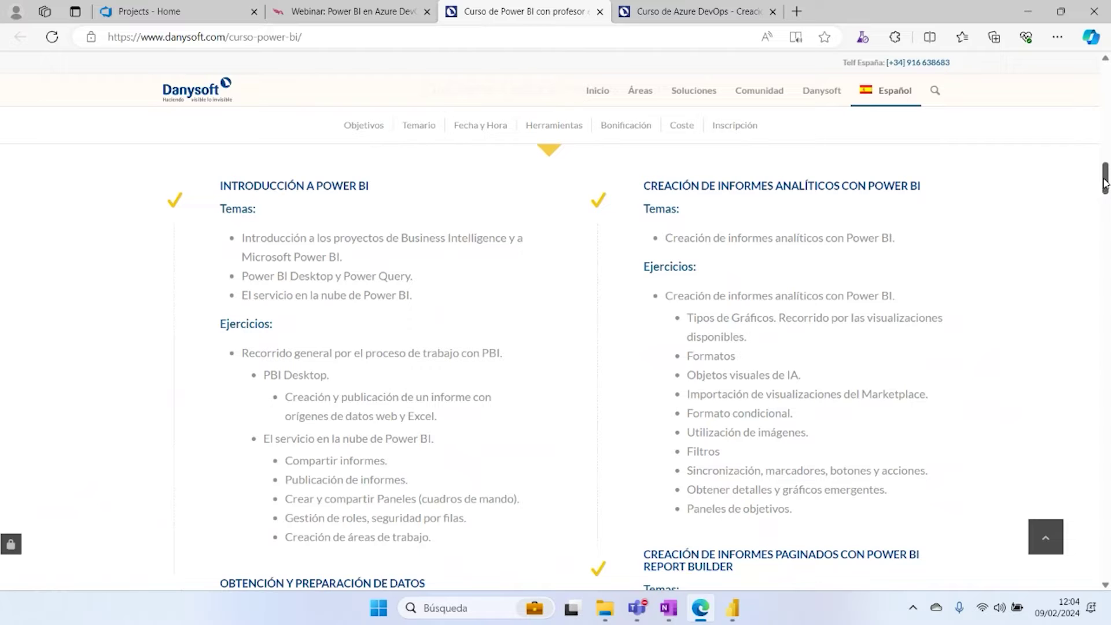
drag(1105, 183, 1081, 249)
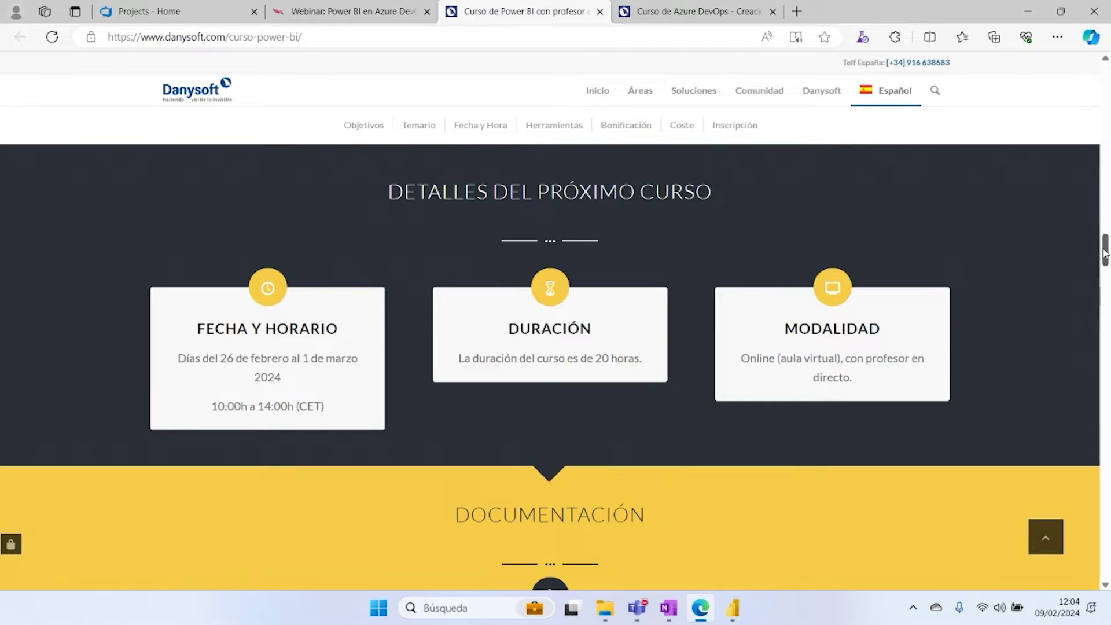
Step: Return to the Power BI course's Temario and examine the topics on data preparation and report creation
drag(1105, 255, 1080, 209)
scroll(1080, 209, up, 2)
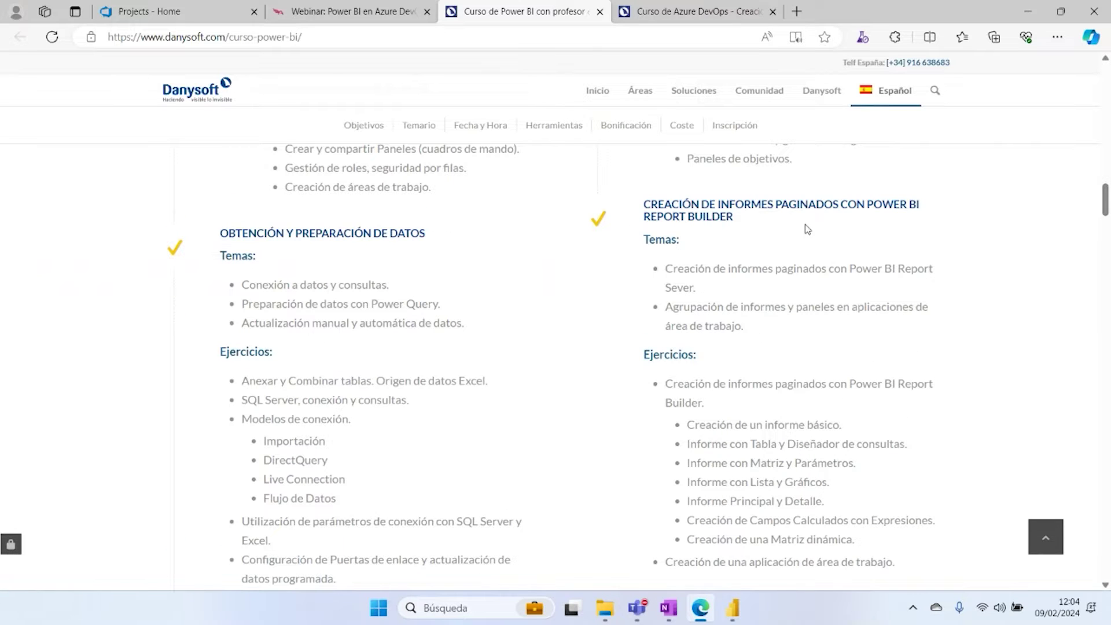
scroll(550, 249, up, 5)
scroll(551, 252, up, 1)
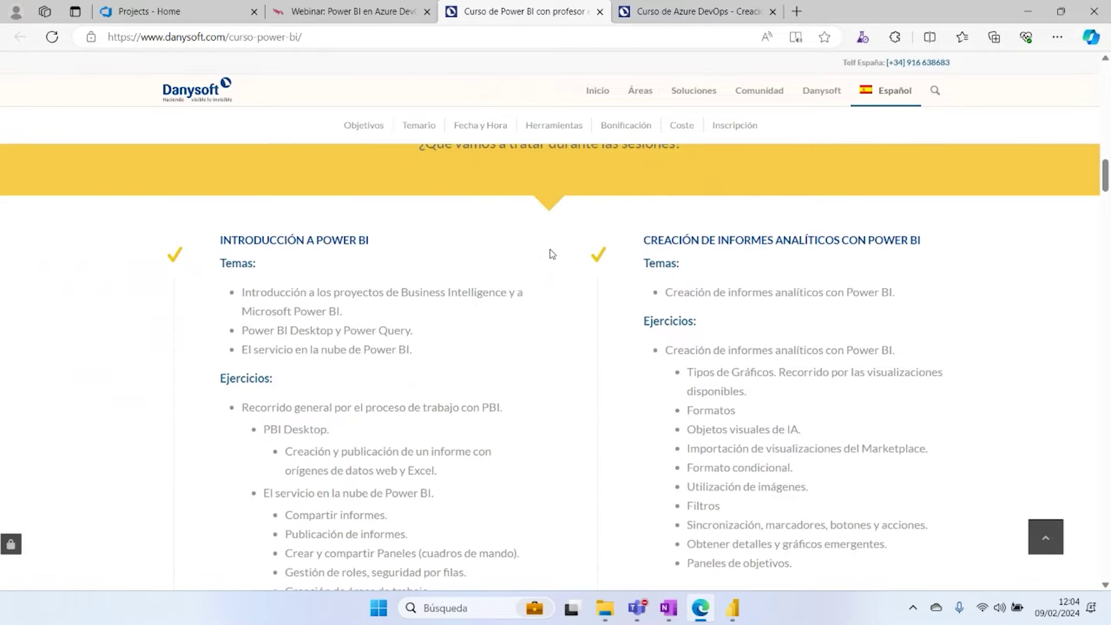
scroll(553, 254, down, 1)
Step: Return to the webinar page and close the Power BI and Azure DevOps course pages
click(346, 20)
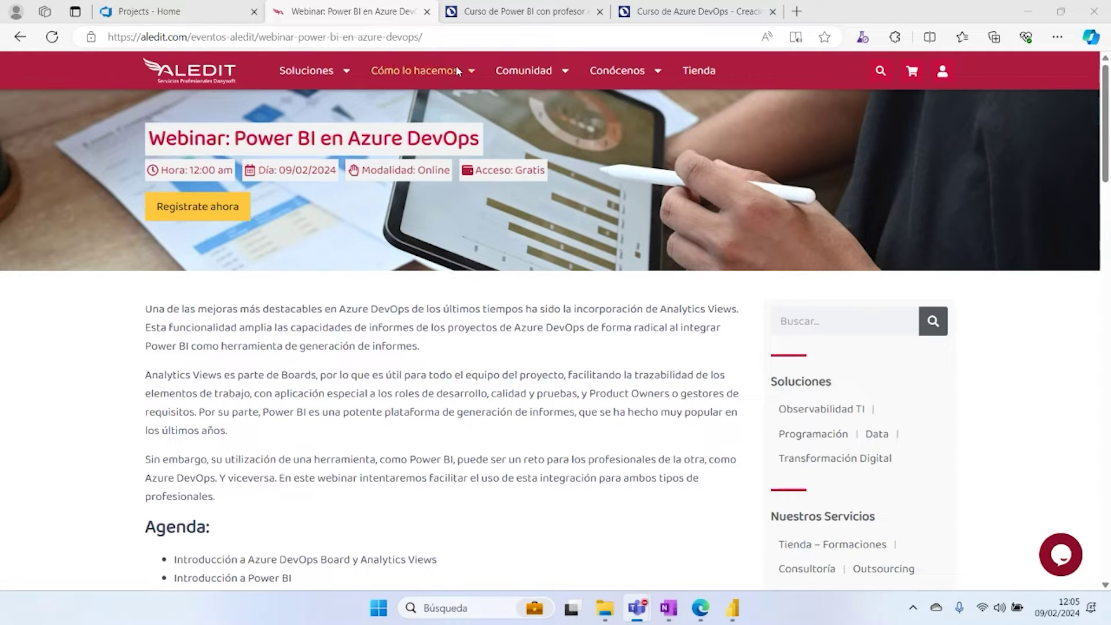
click(600, 11)
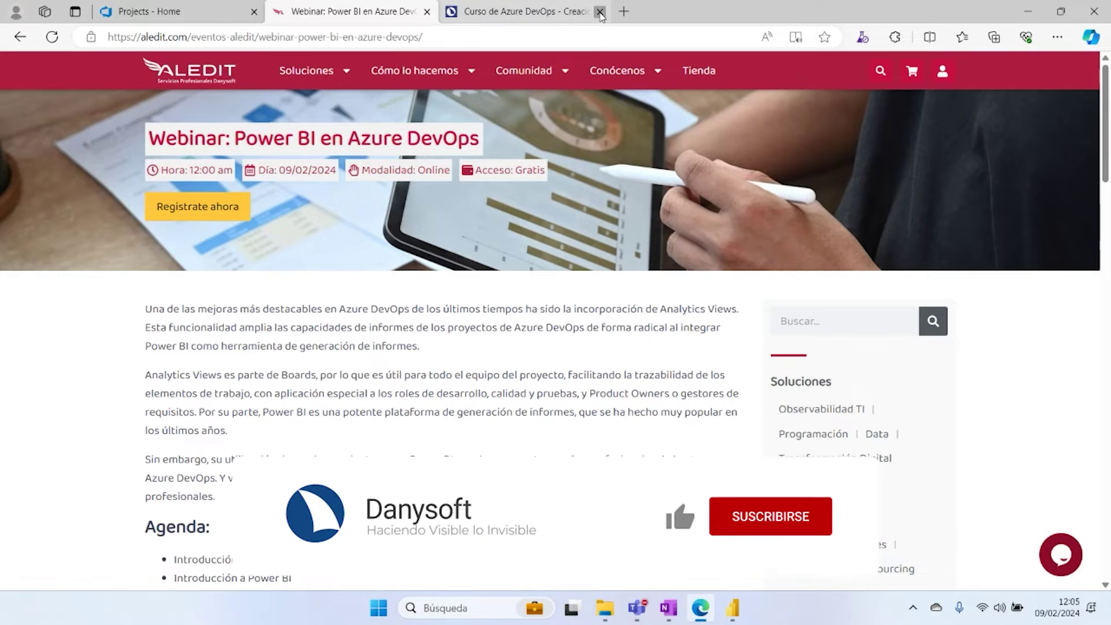
click(600, 11)
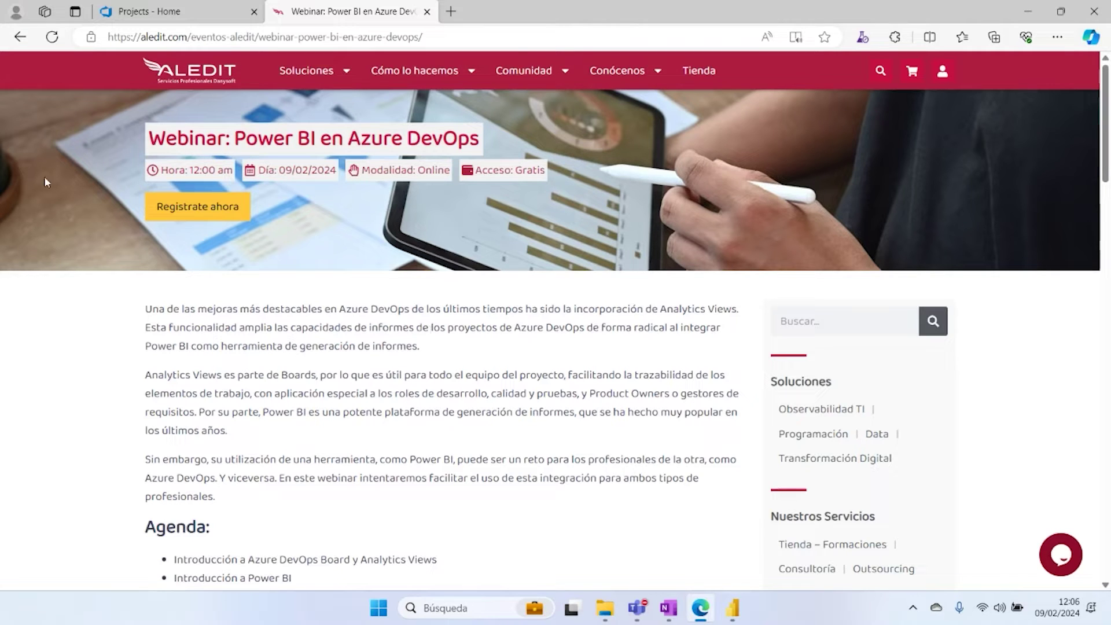
Step: Switch to the Azure DevOps projects page and open the Parts Unlimited project's Overview
click(161, 16)
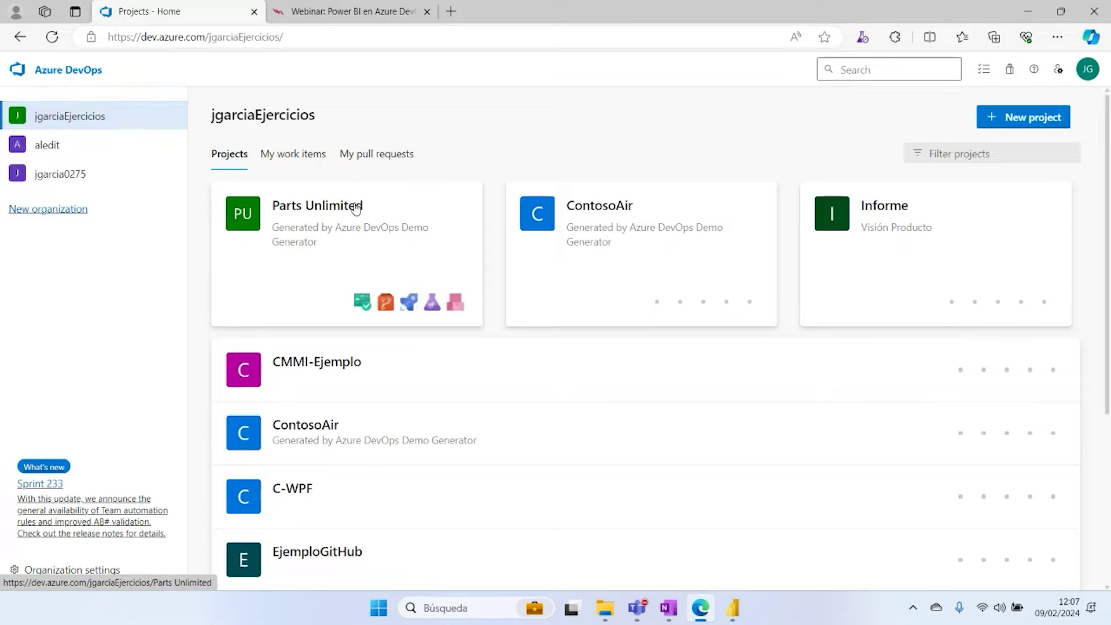
click(323, 230)
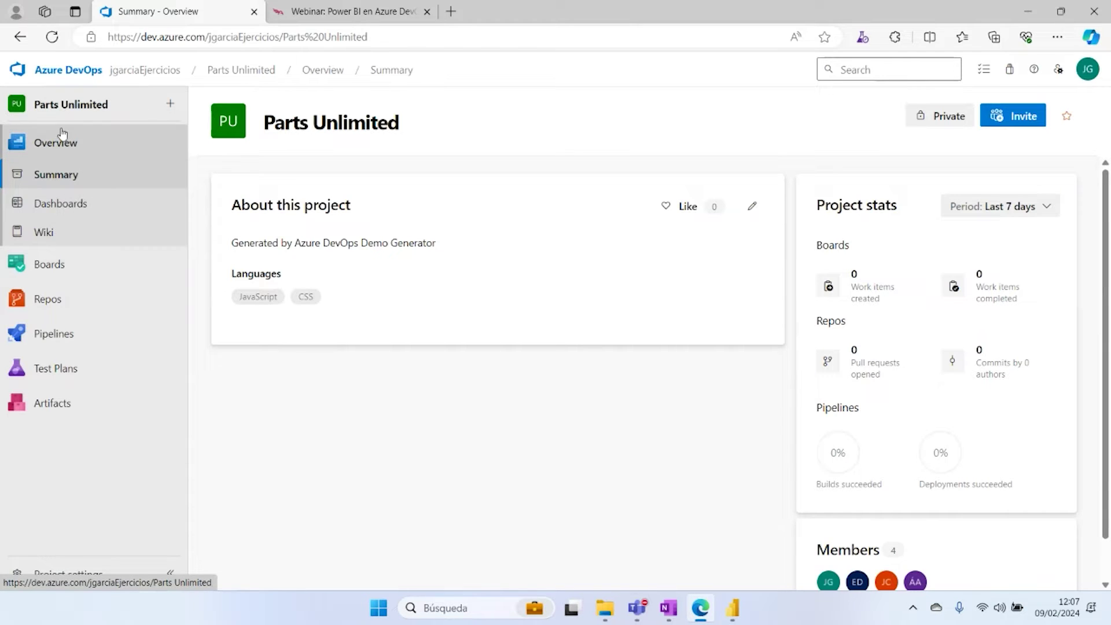
click(53, 145)
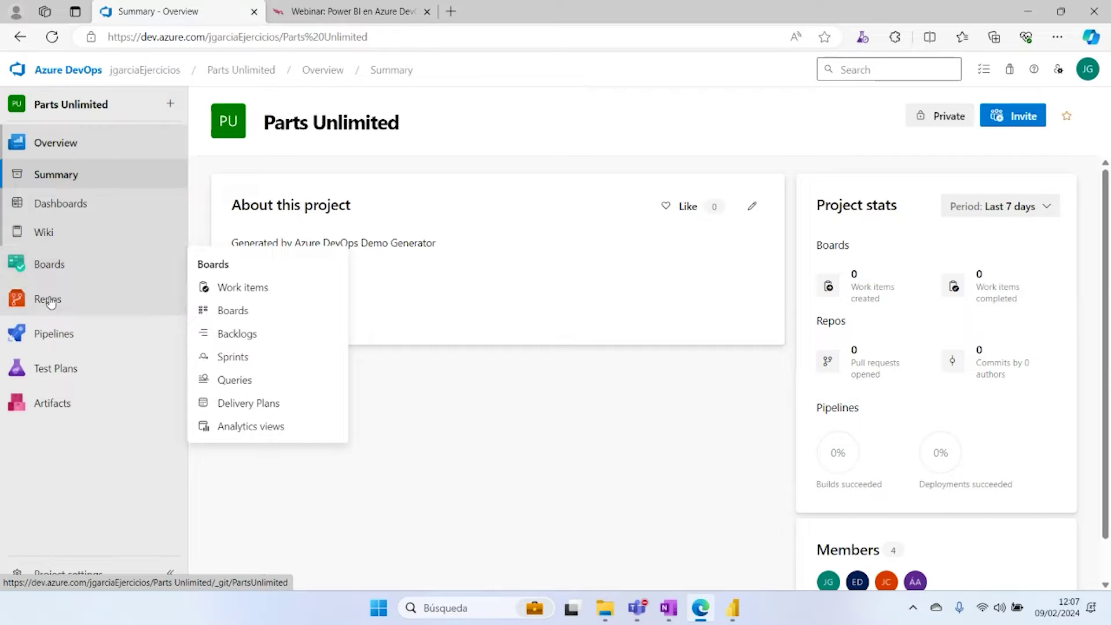
mouse_move(54, 332)
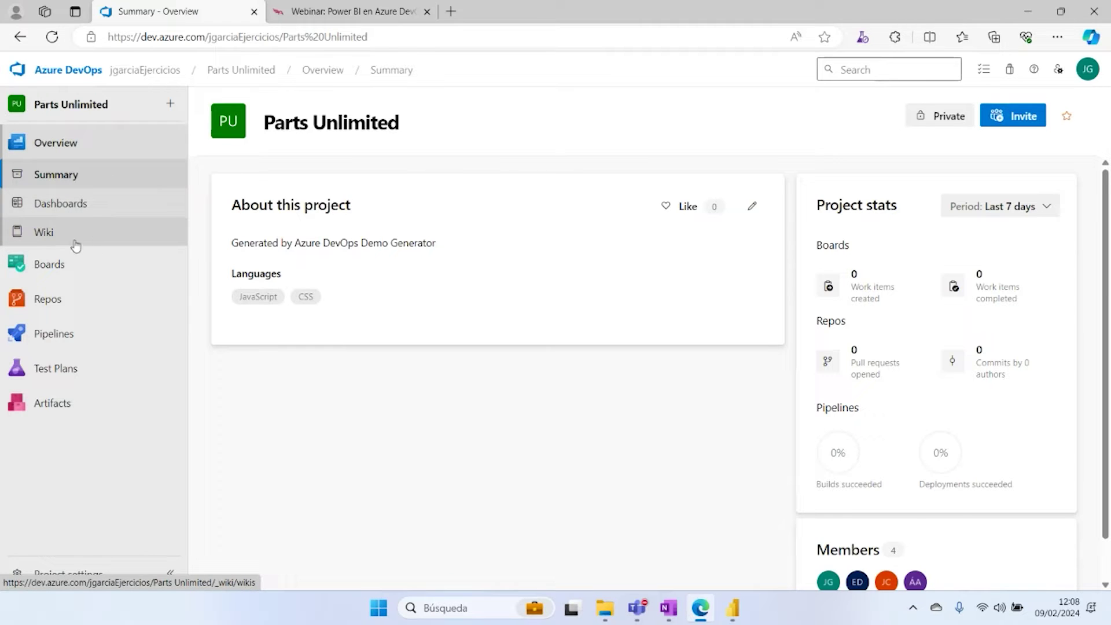
Step: Open the project's Dashboards and examine the Parts Unlimited Team Overview widgets, including assigned work, user stories, sprint and burndown
click(86, 209)
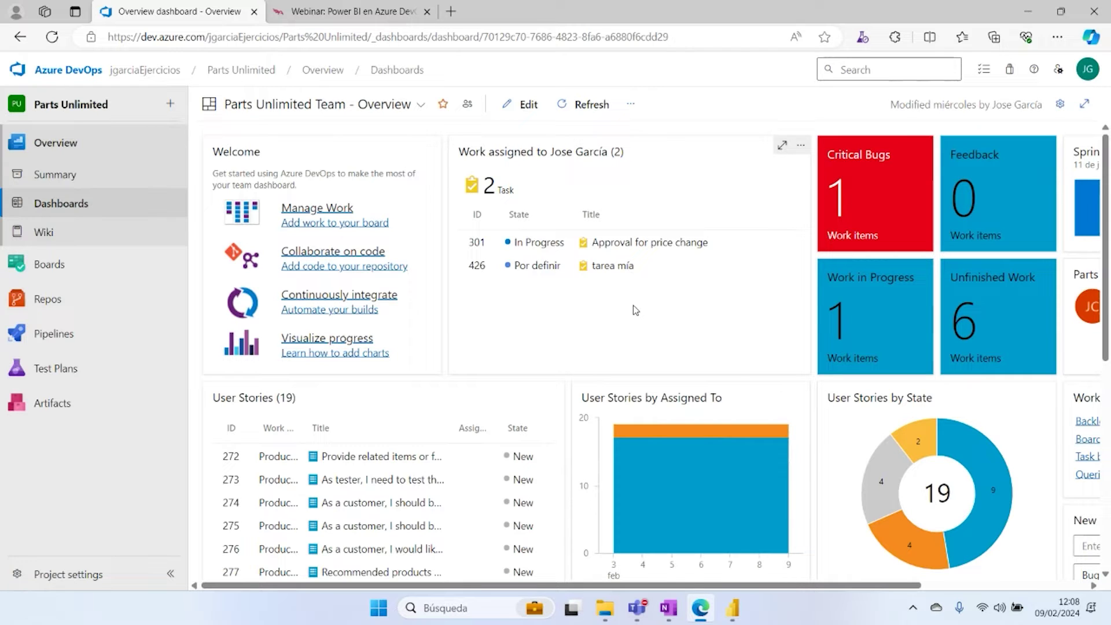
scroll(1001, 396, down, 3)
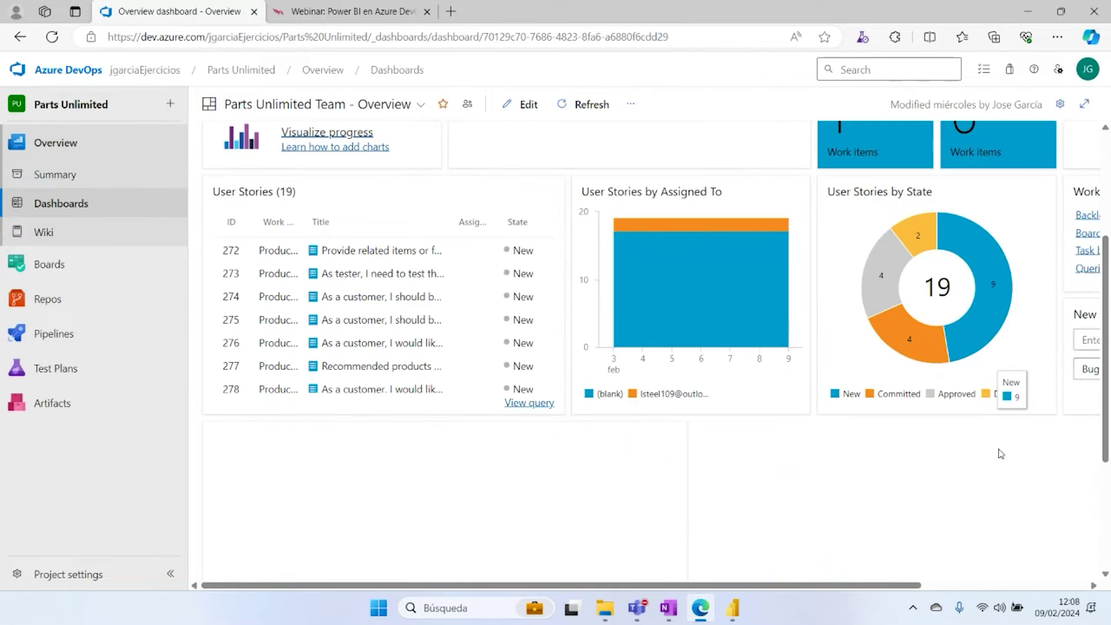
click(992, 585)
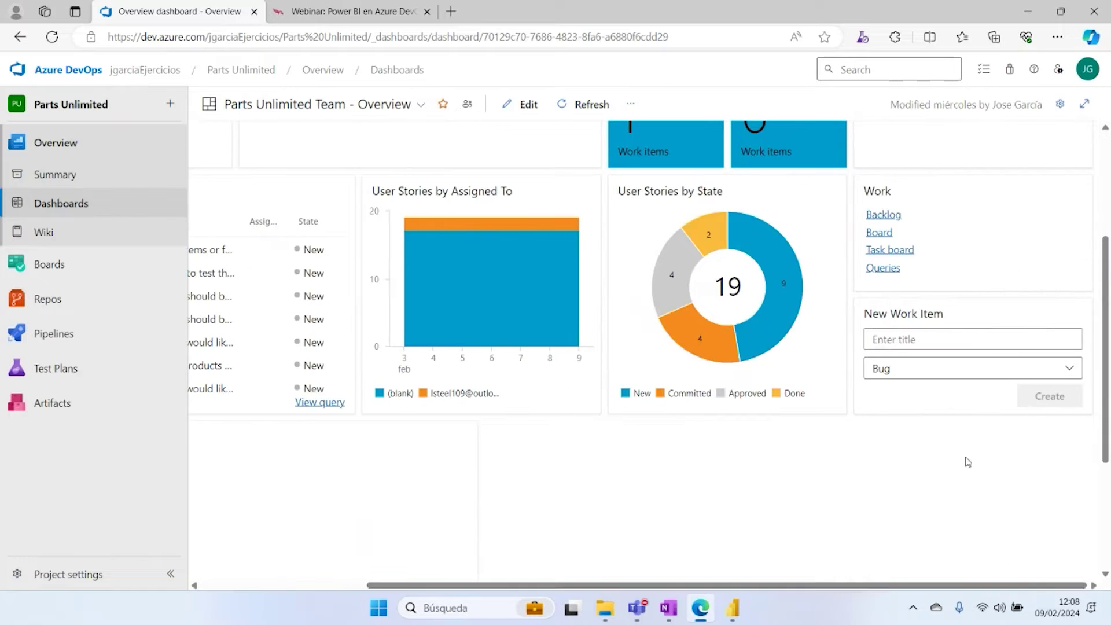
scroll(966, 461, up, 3)
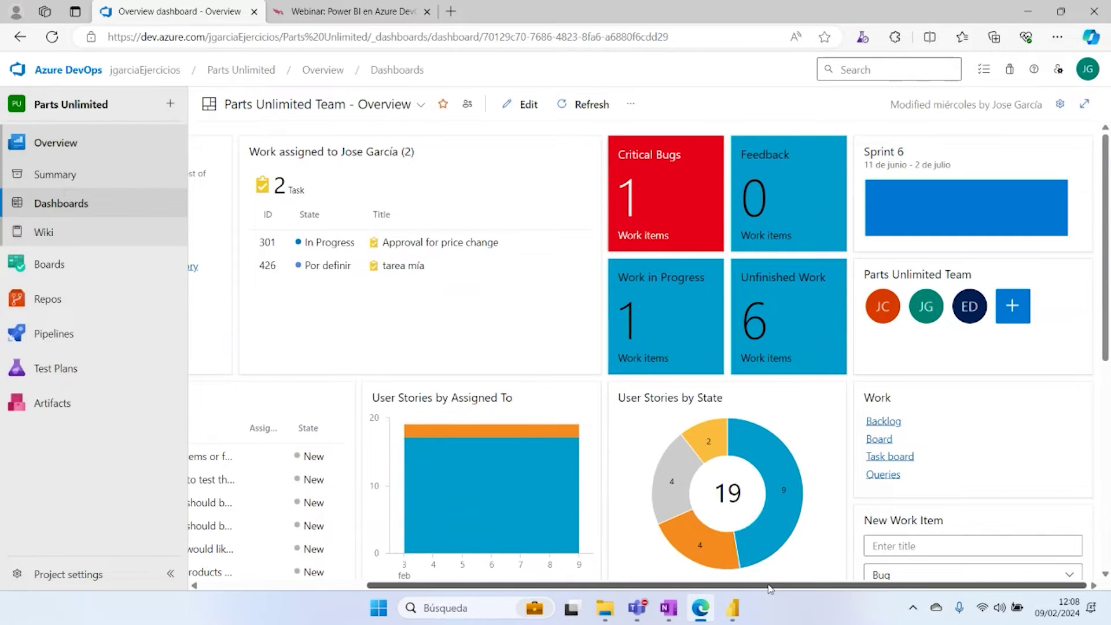
drag(770, 588, 604, 588)
scroll(514, 372, down, 3)
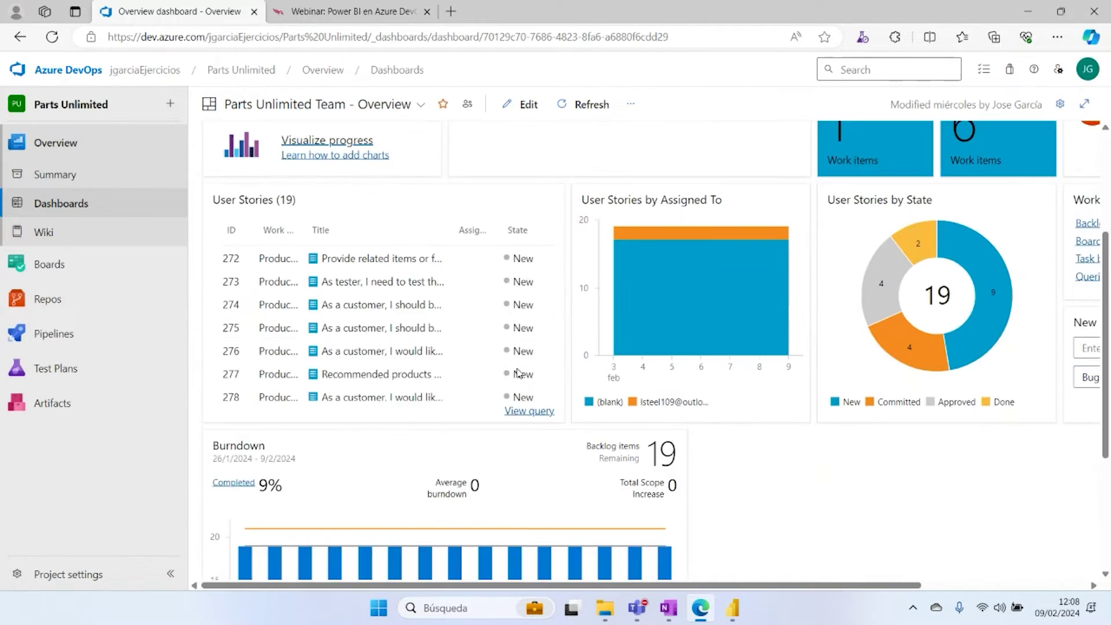
scroll(514, 376, down, 1)
scroll(514, 368, up, 5)
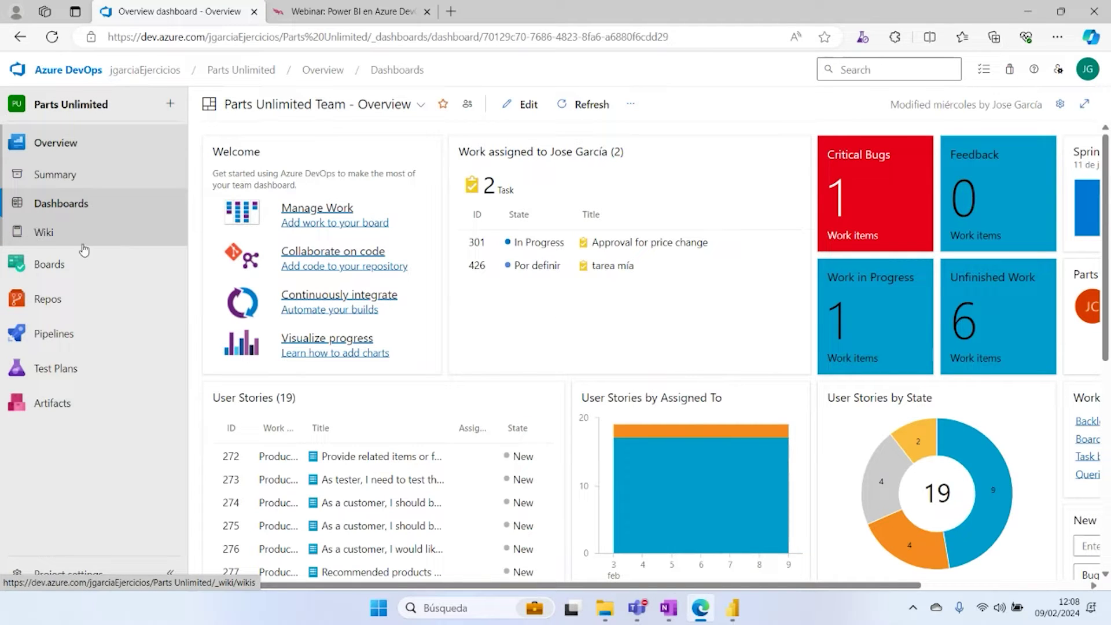
Step: Open the Work items list in Boards and display the work item types available for a new item
mouse_move(61, 270)
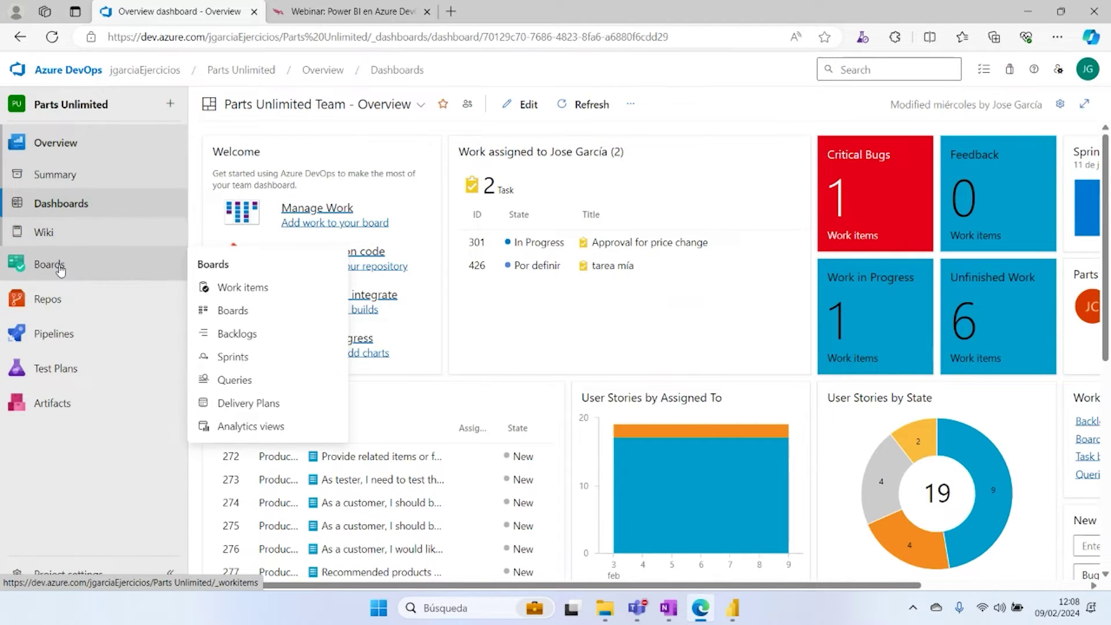
click(61, 269)
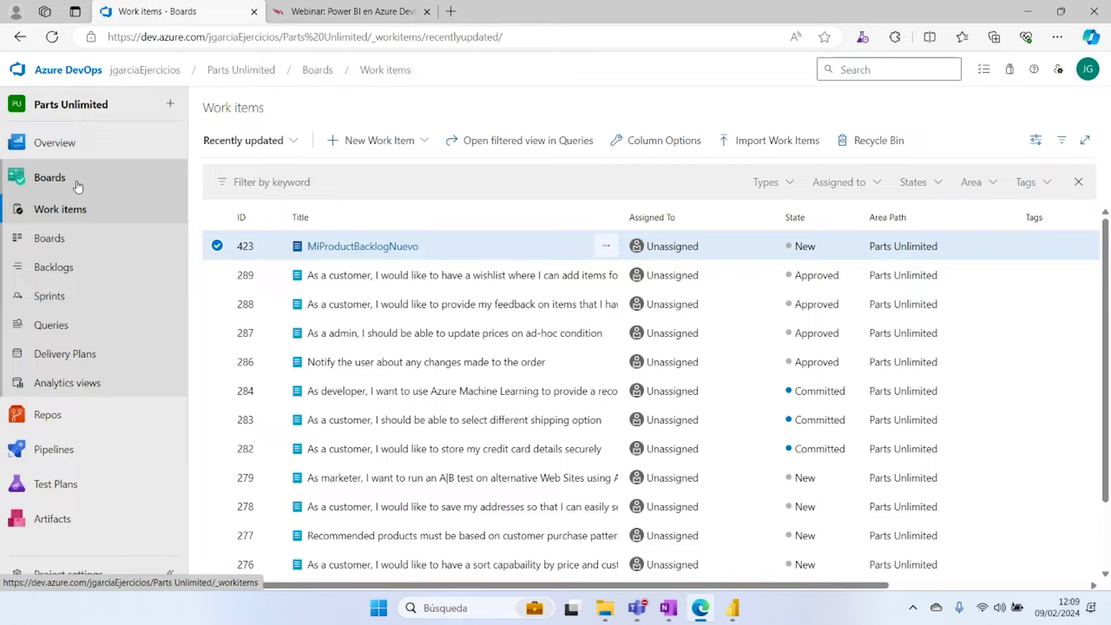
click(428, 141)
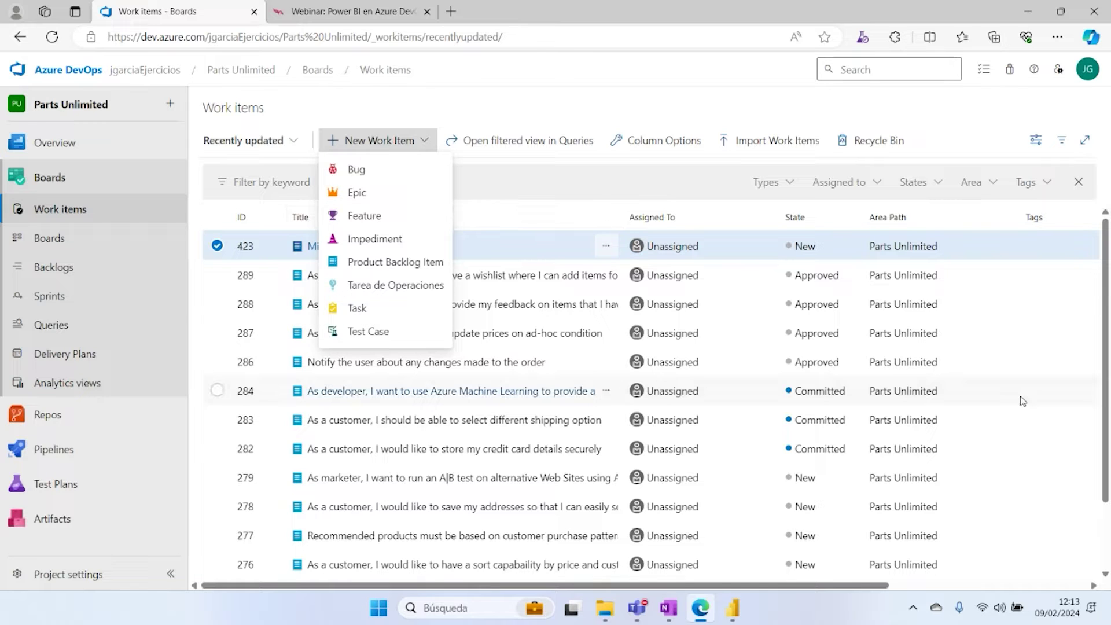
Step: Open product backlog item 288, review its details, and return to the Work items list to look through it
click(523, 304)
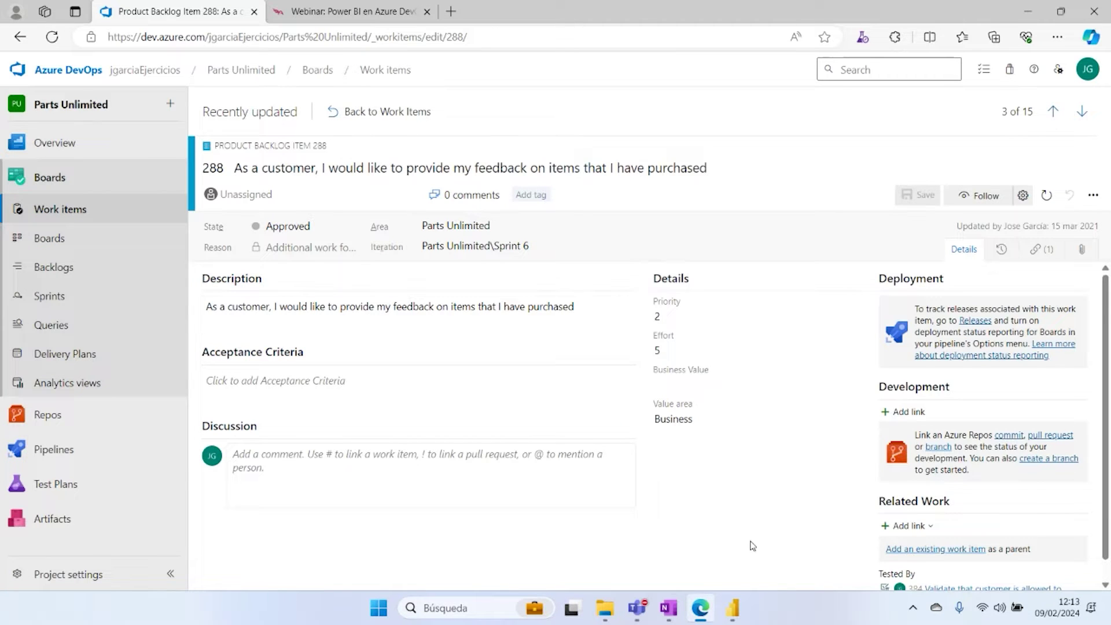
scroll(953, 438, down, 1)
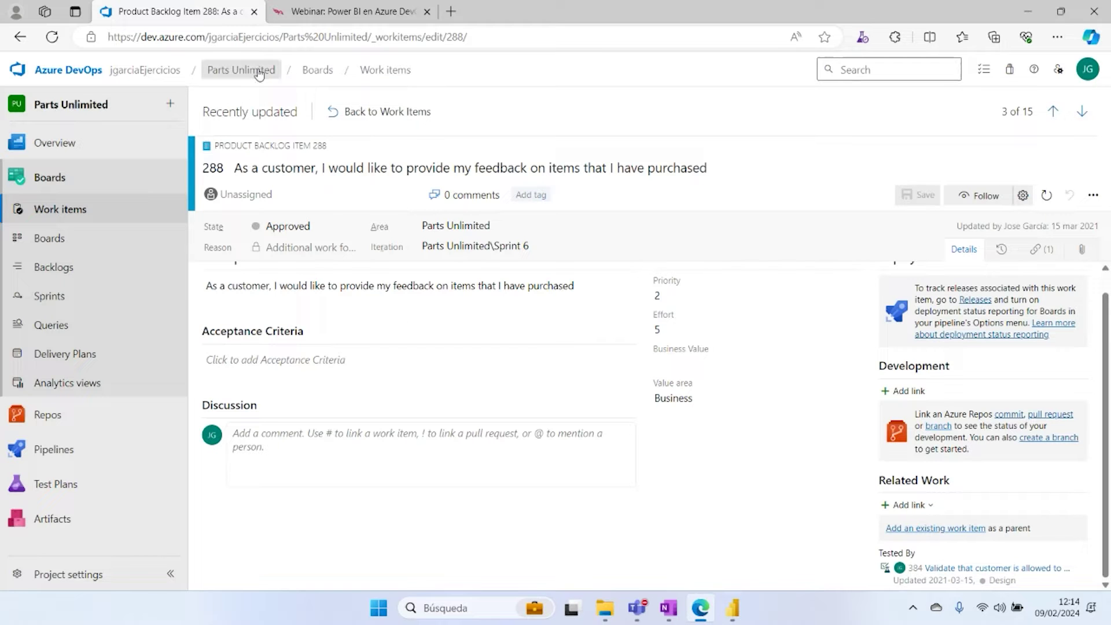
click(317, 70)
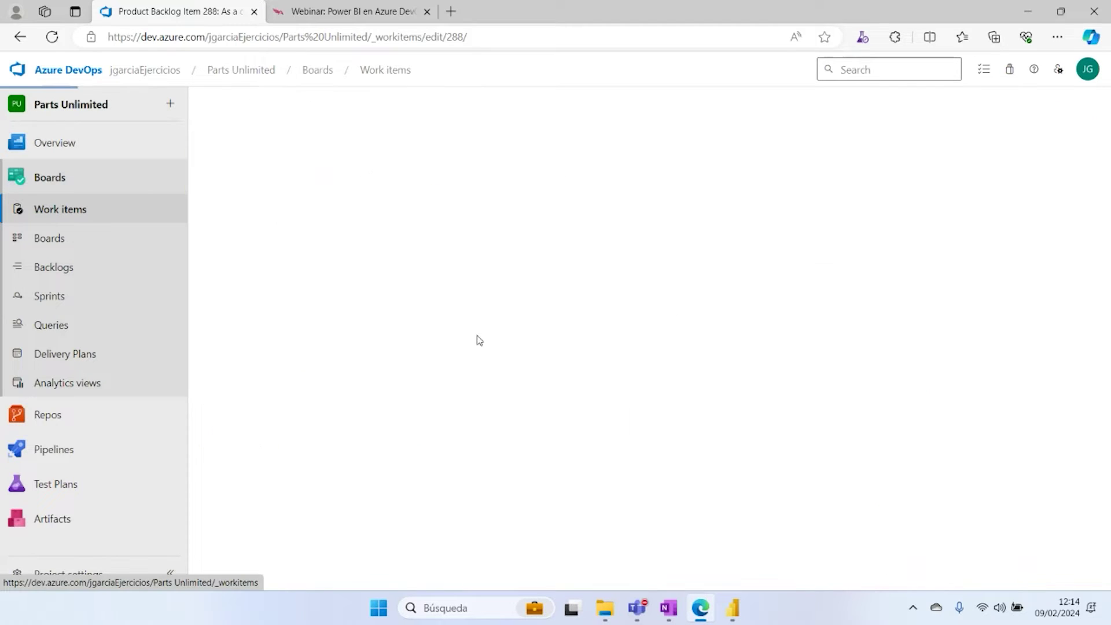
scroll(425, 370, down, 2)
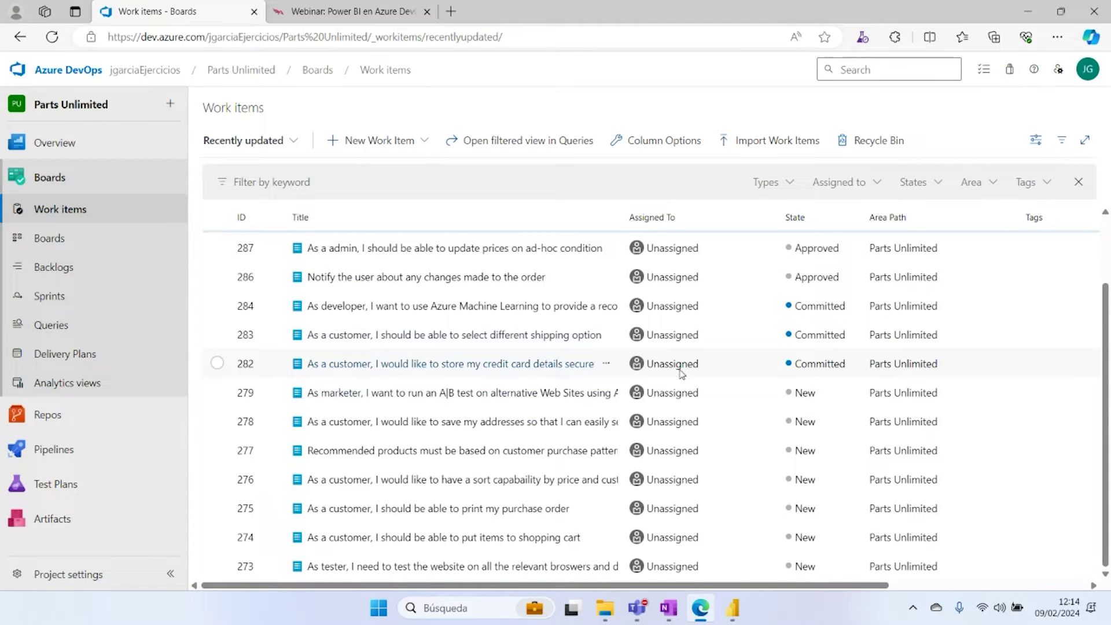
scroll(478, 371, up, 2)
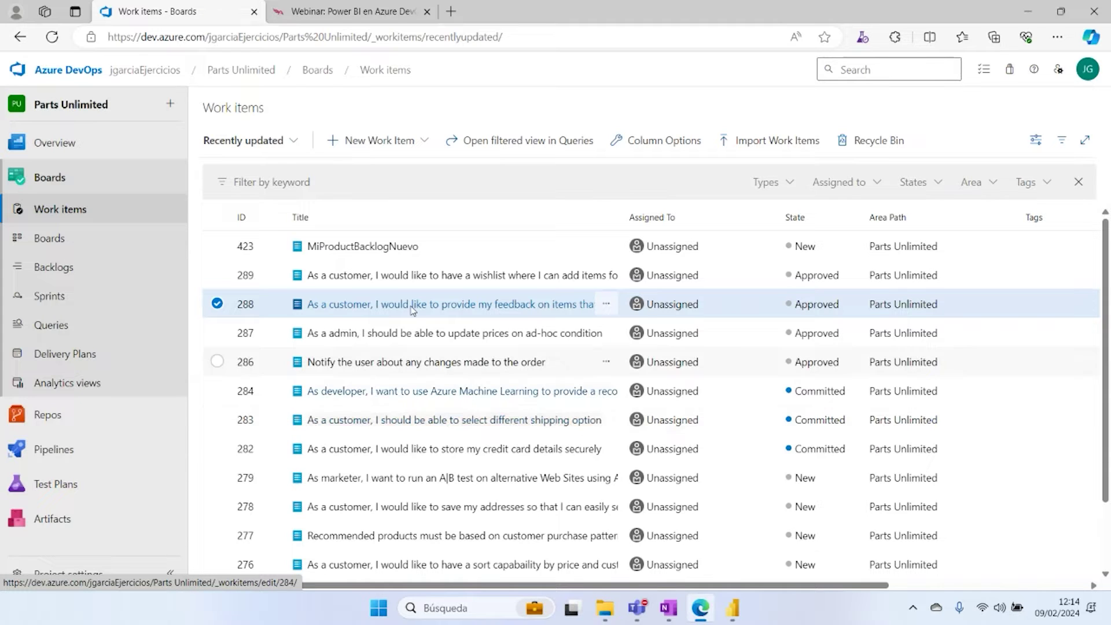
Step: Open the Parts Unlimited Team board, review its columns and cards, and display the available backlog levels
click(57, 245)
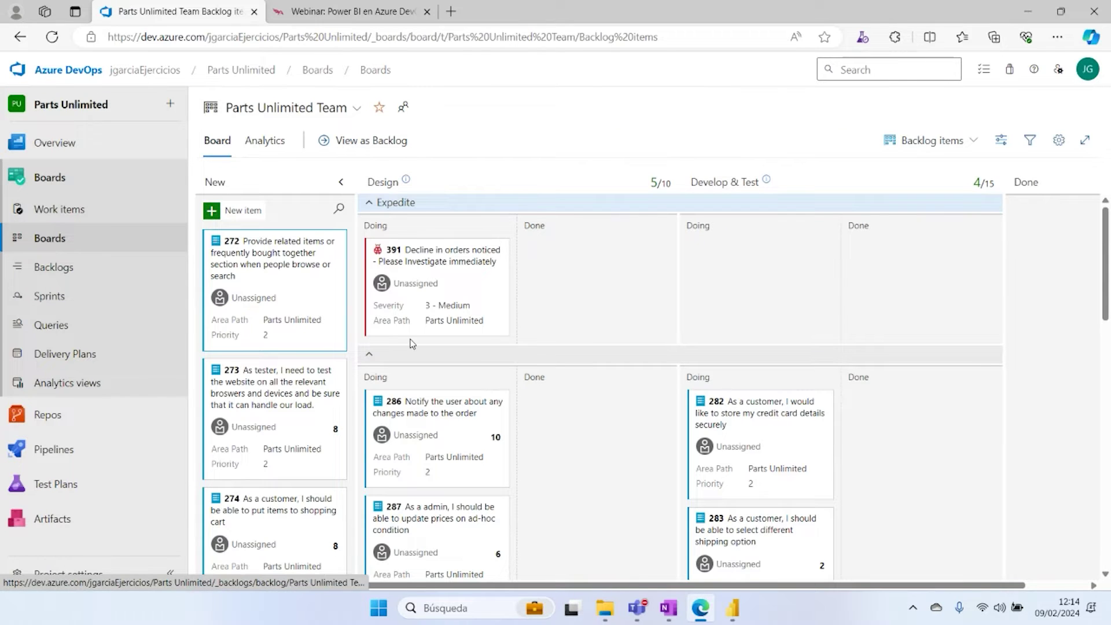
scroll(659, 305, down, 3)
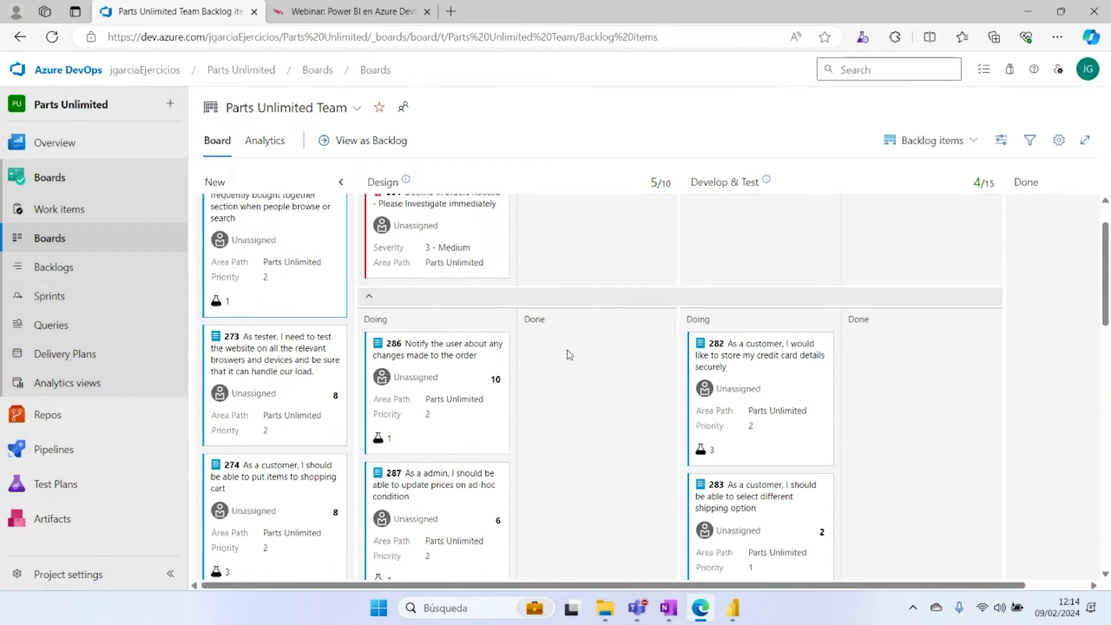
scroll(596, 365, up, 3)
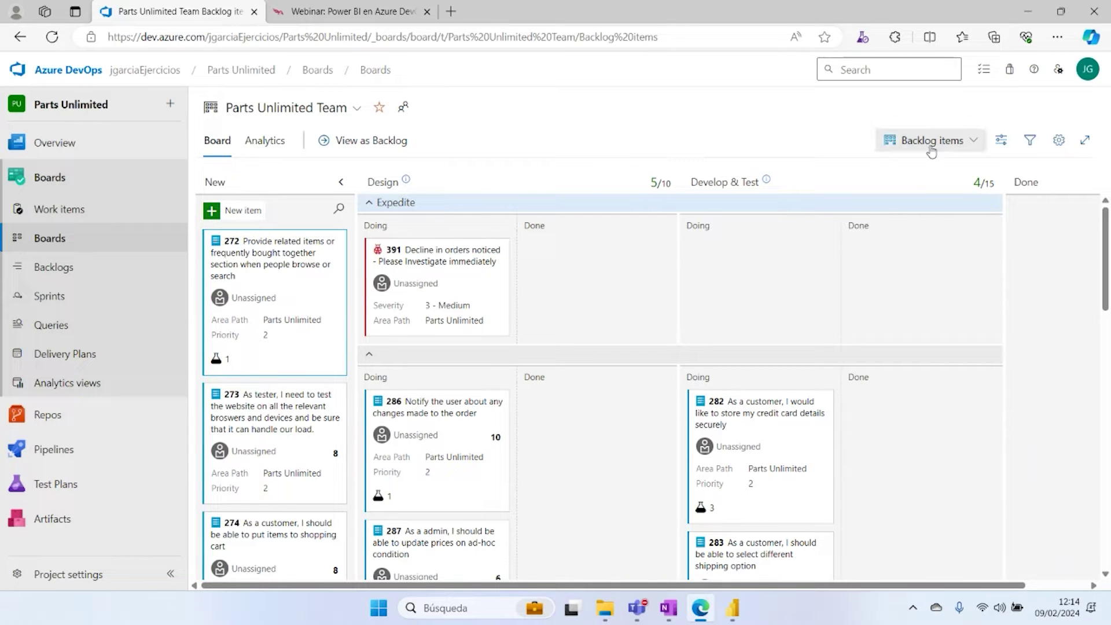
click(979, 145)
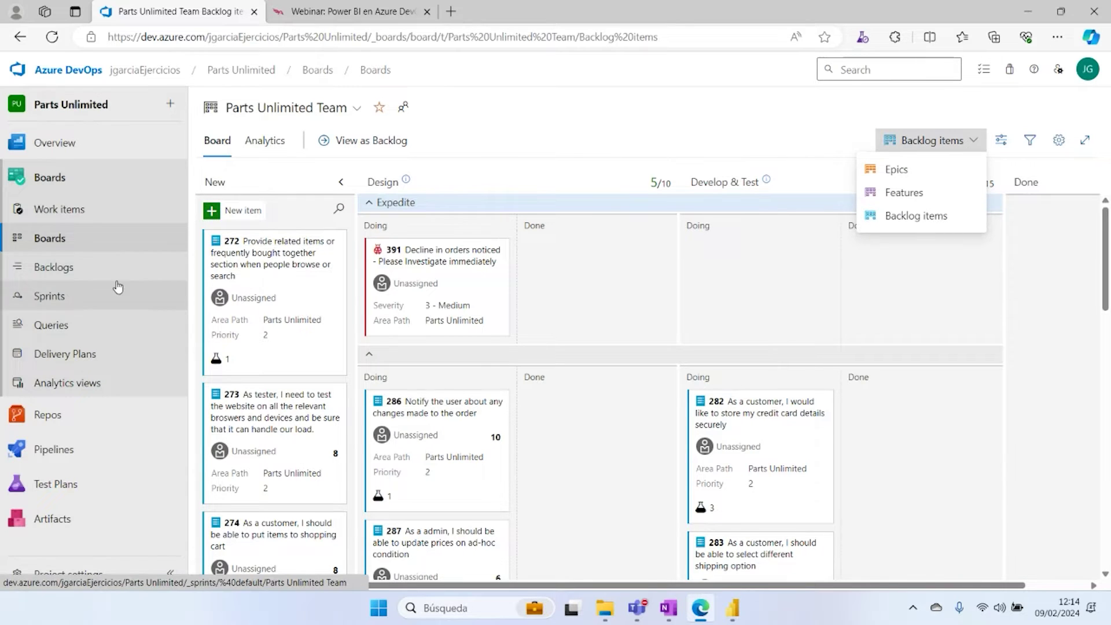
Step: View the team's product backlog and examine the Sprint 6 taskboard
click(77, 271)
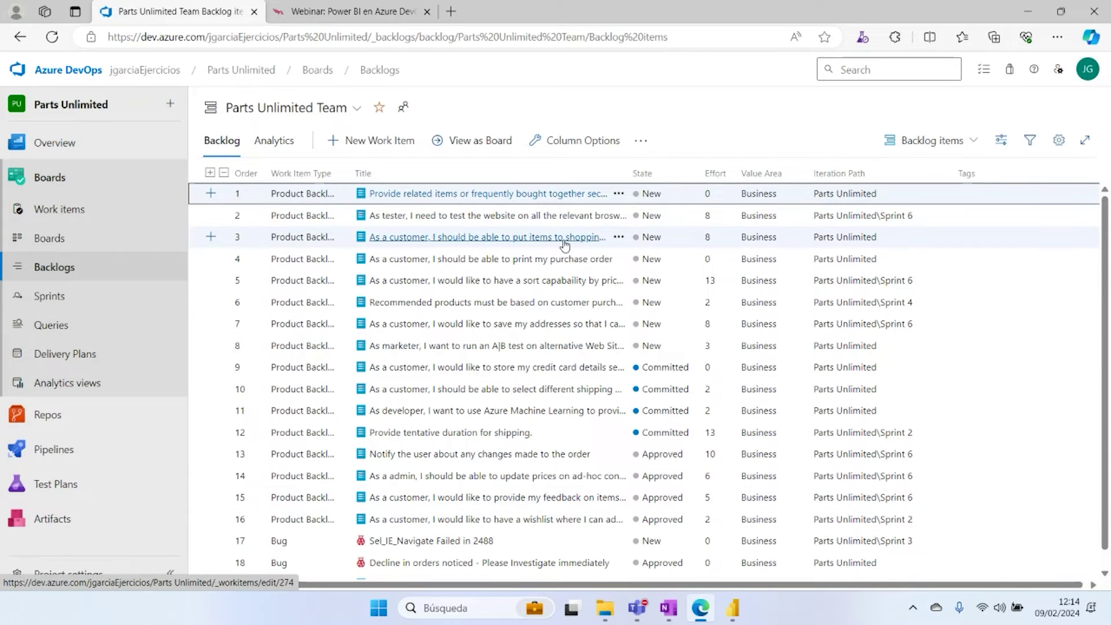
click(50, 296)
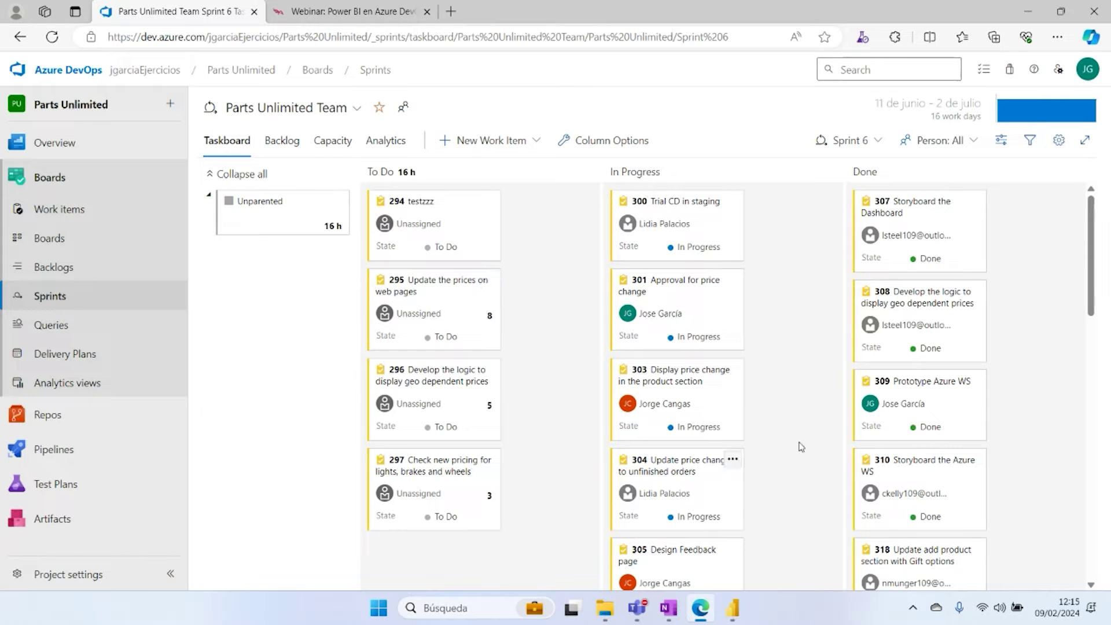
scroll(925, 289, down, 3)
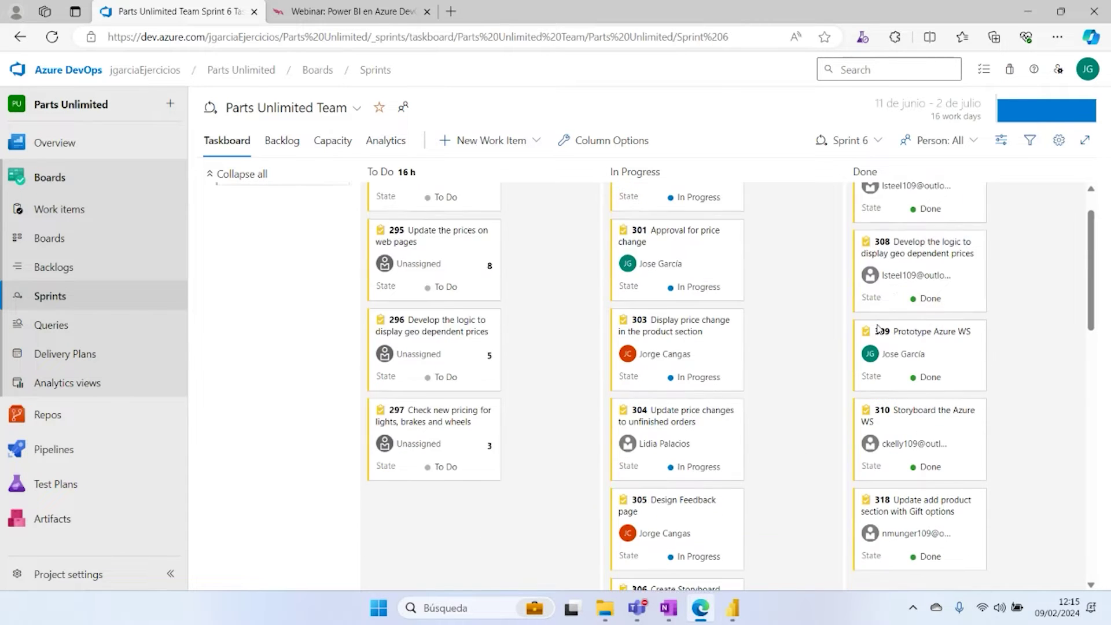
scroll(831, 340, up, 3)
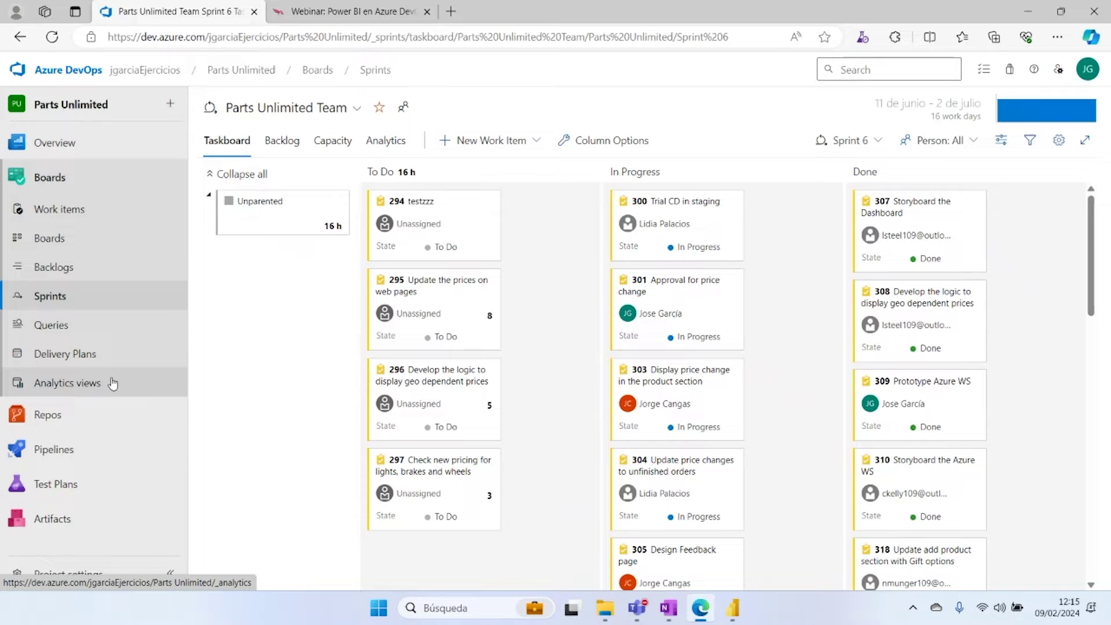
Step: Visit the project's Repos files, Pipelines, Test Plans and Artifacts sections in turn
mouse_move(77, 423)
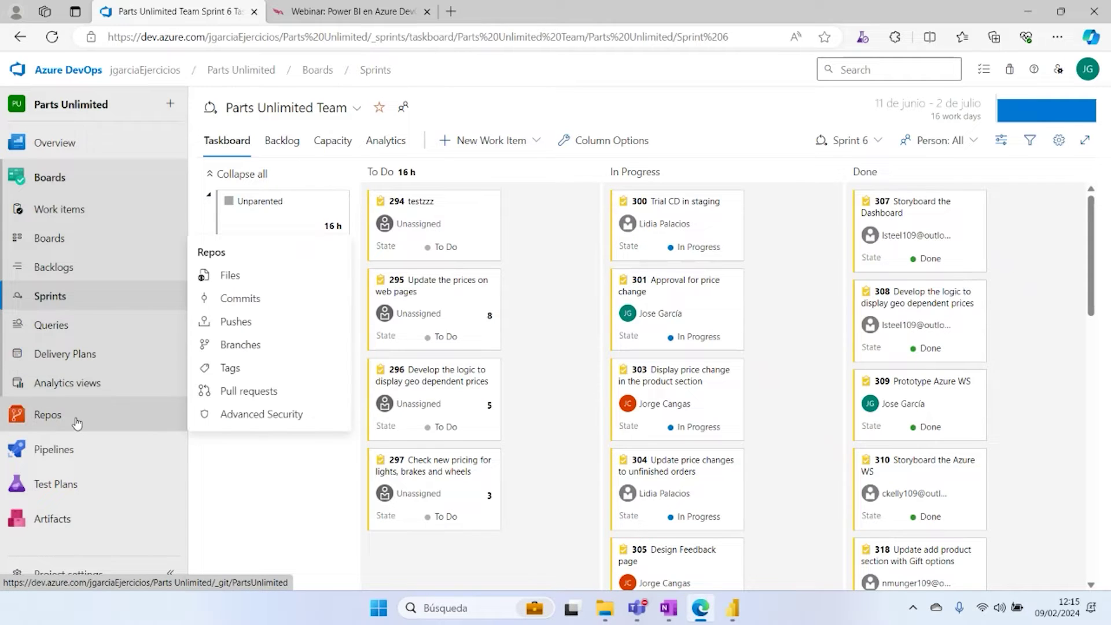
click(77, 423)
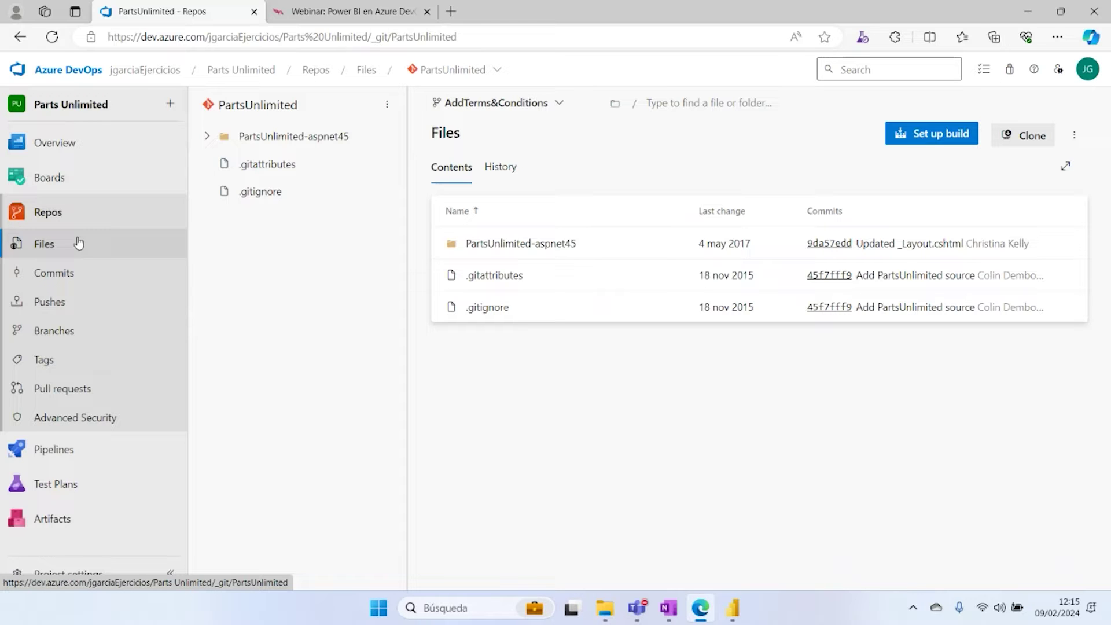
click(76, 459)
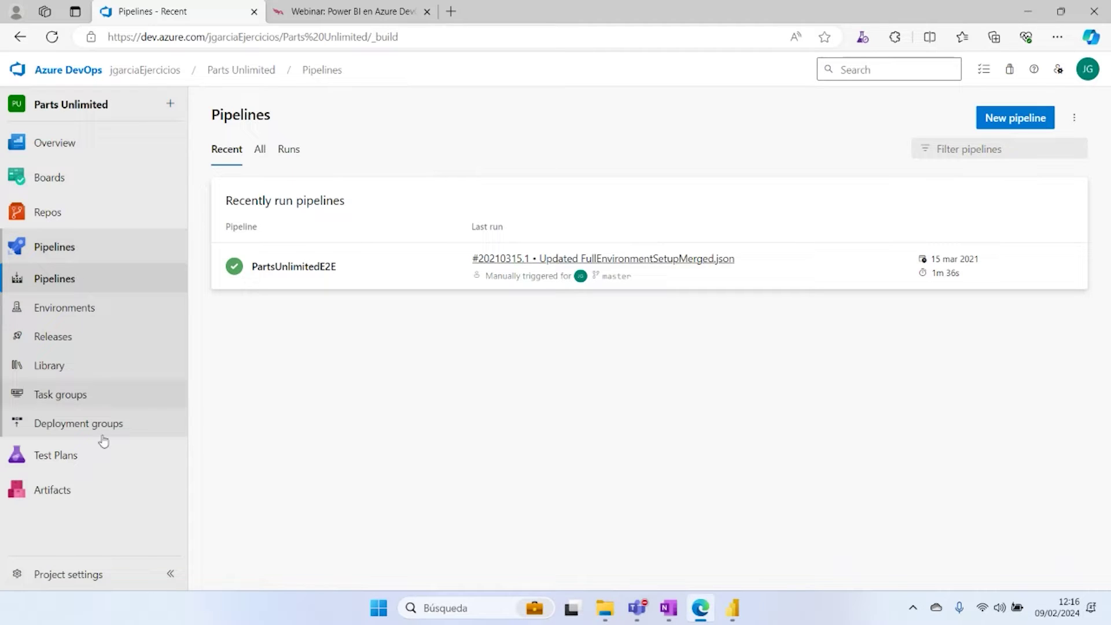
click(80, 463)
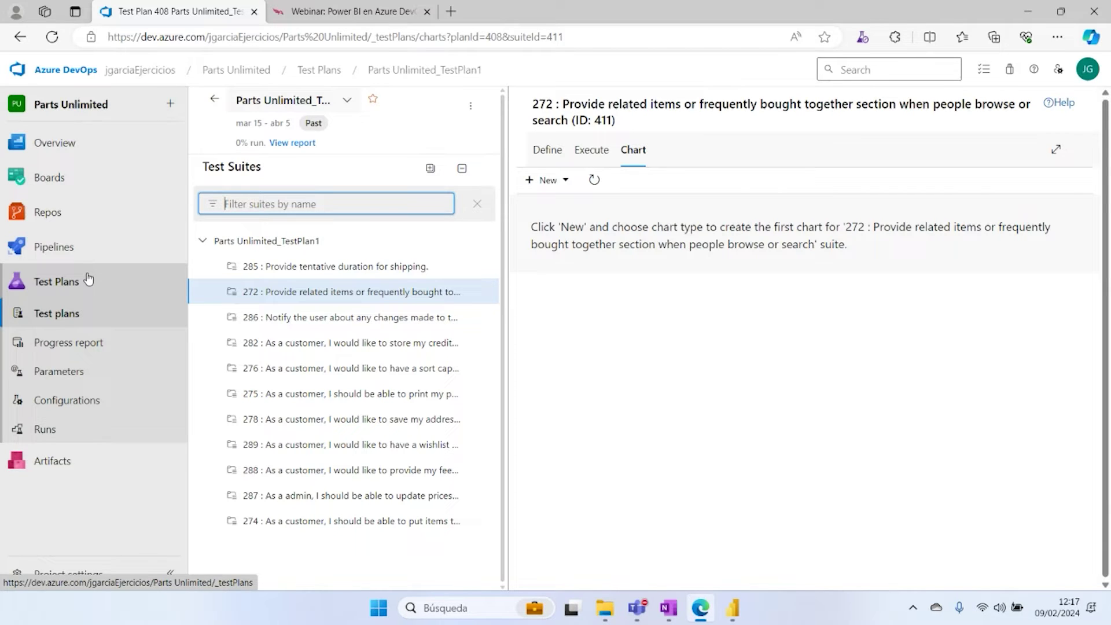
click(29, 462)
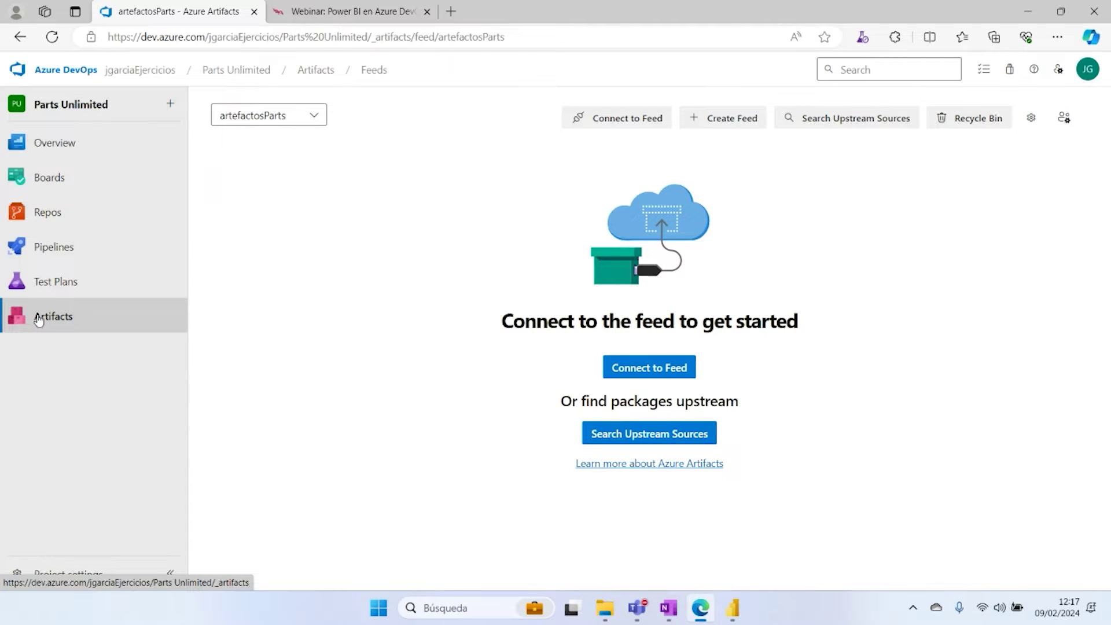
Step: Return to Boards and open Analytics views to review the personal and shared views
click(62, 184)
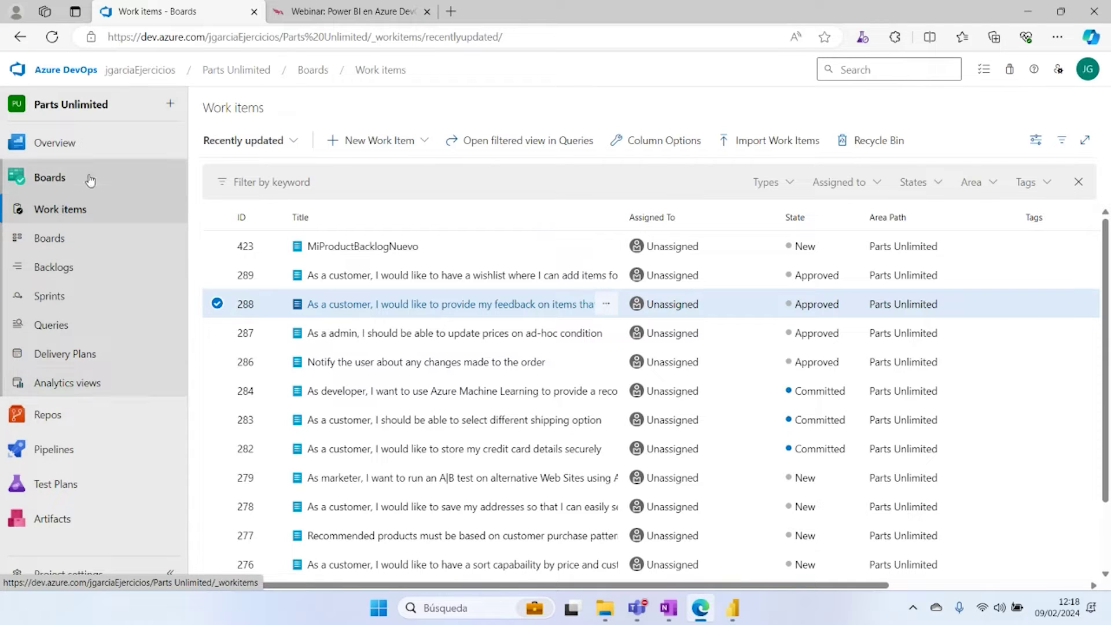
click(72, 389)
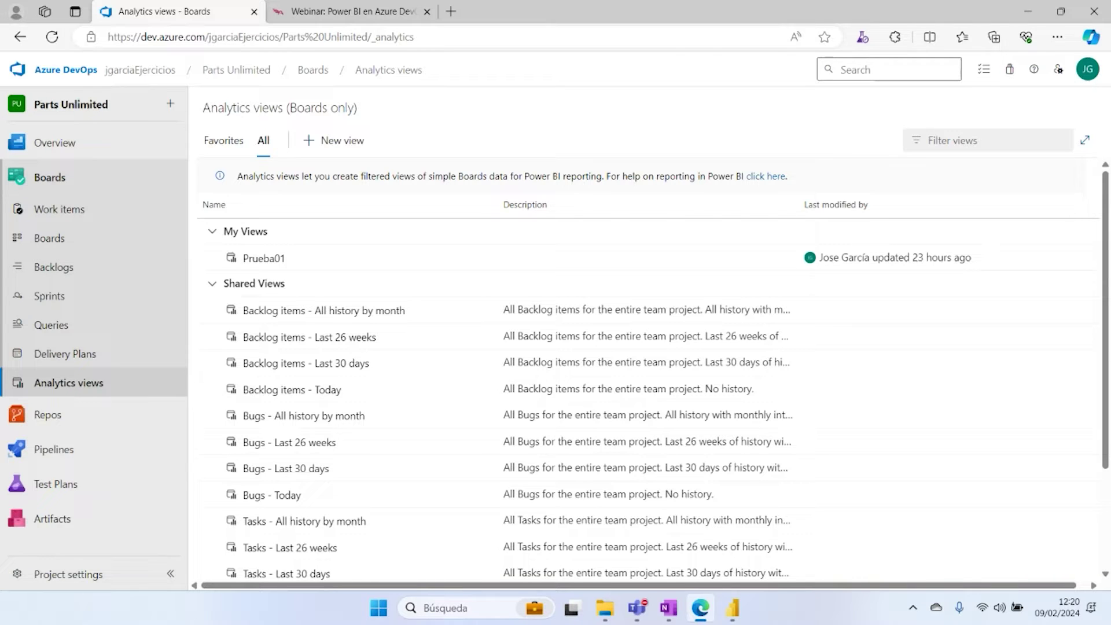
key(alt+Tab)
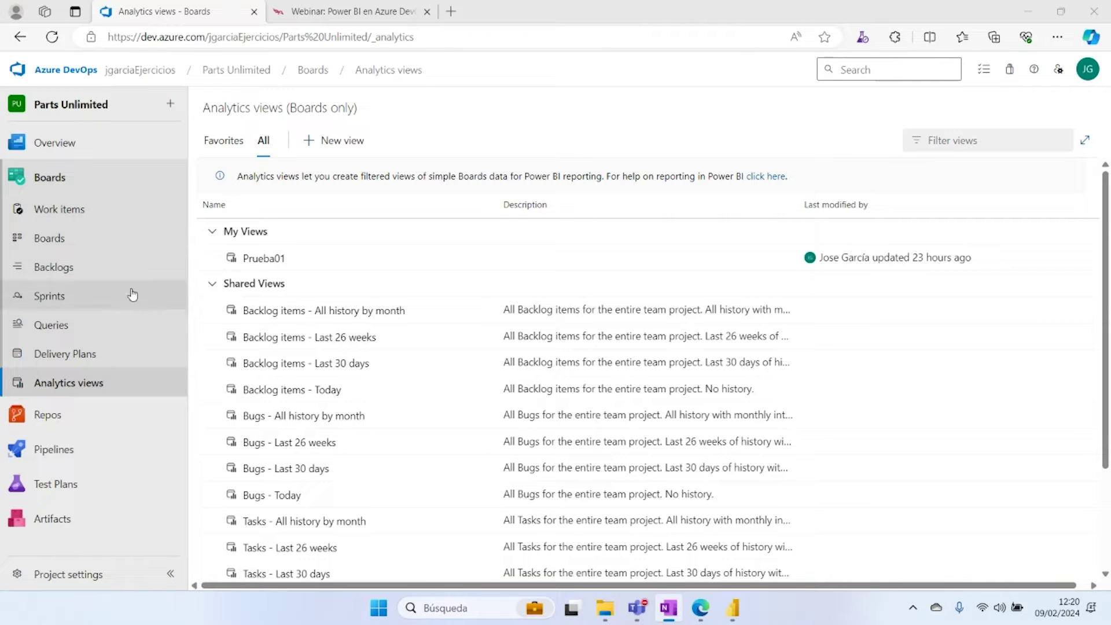
Step: Show all personal and shared work item queries, and go back to the Analytics views list
click(81, 329)
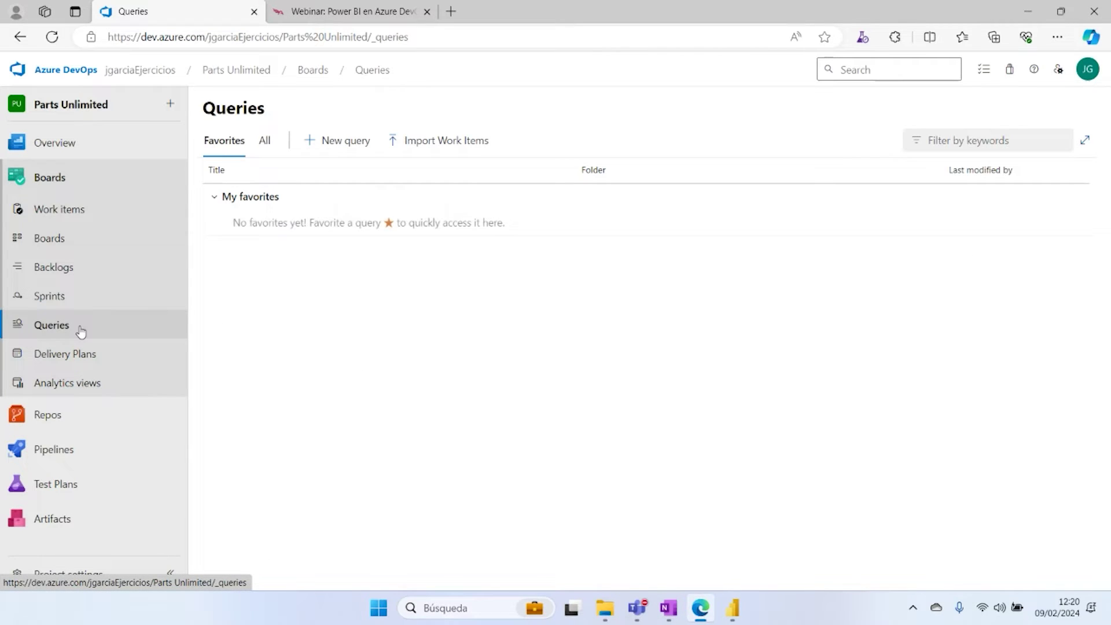
click(264, 143)
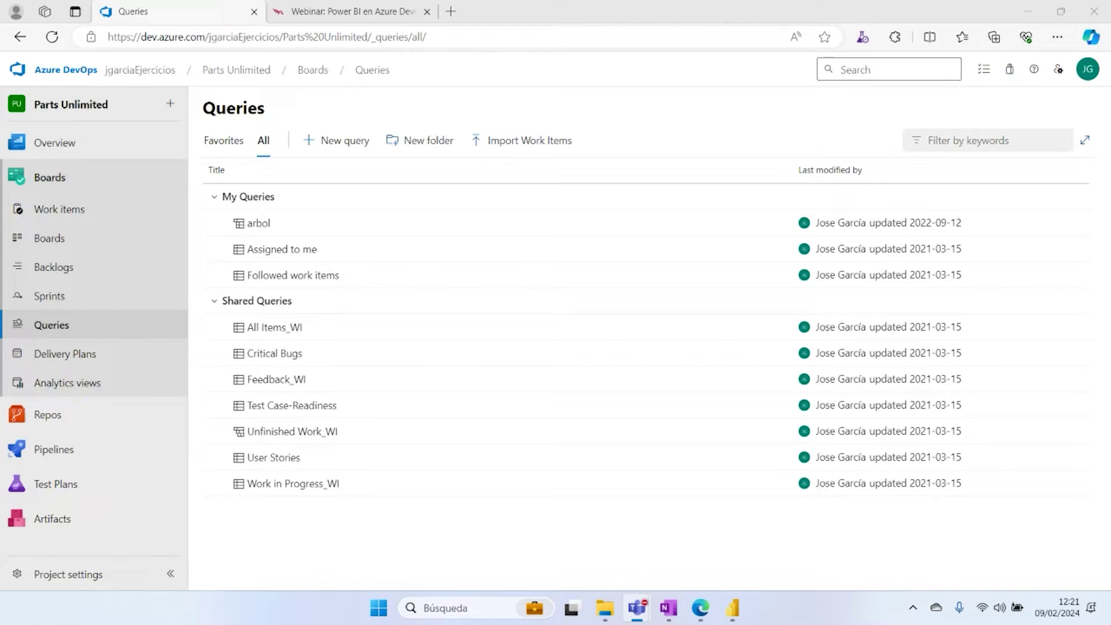
key(alt+Tab)
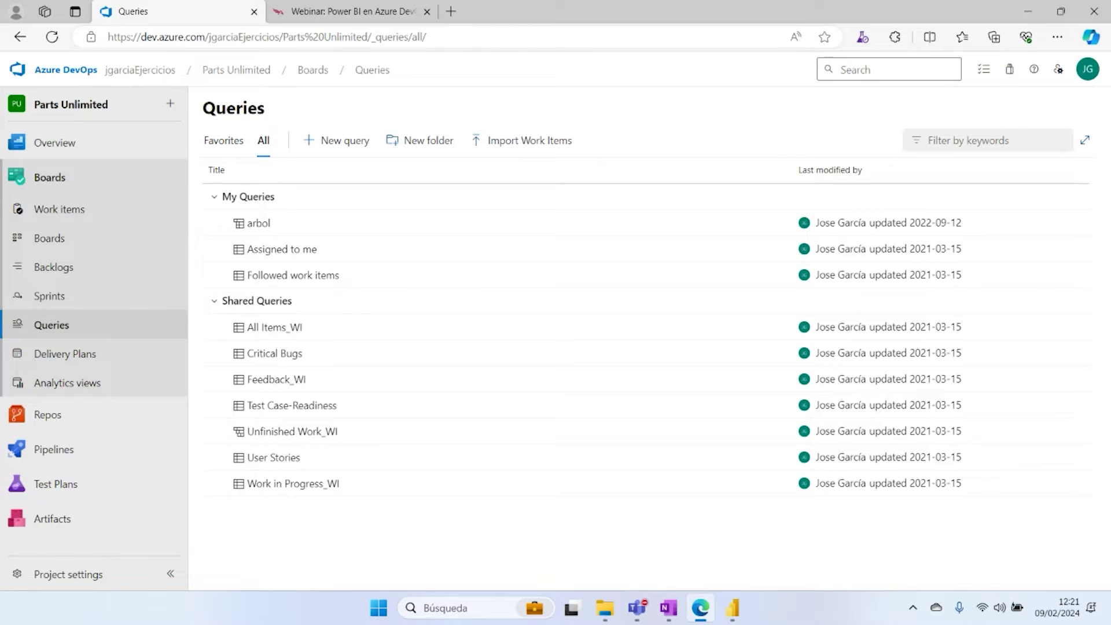
key(alt+Tab)
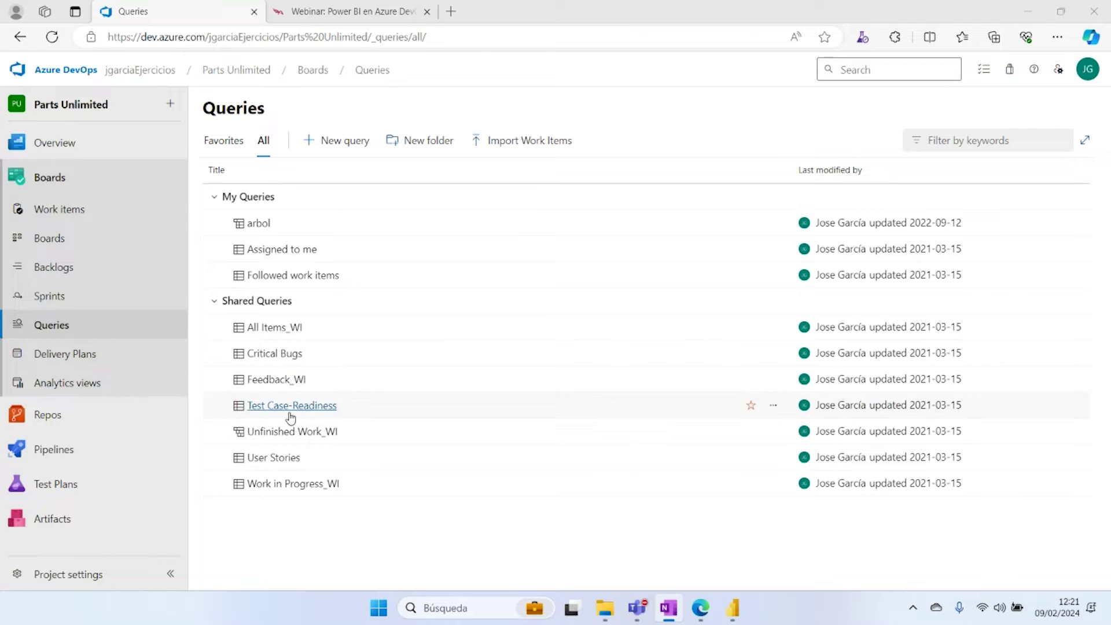
click(104, 383)
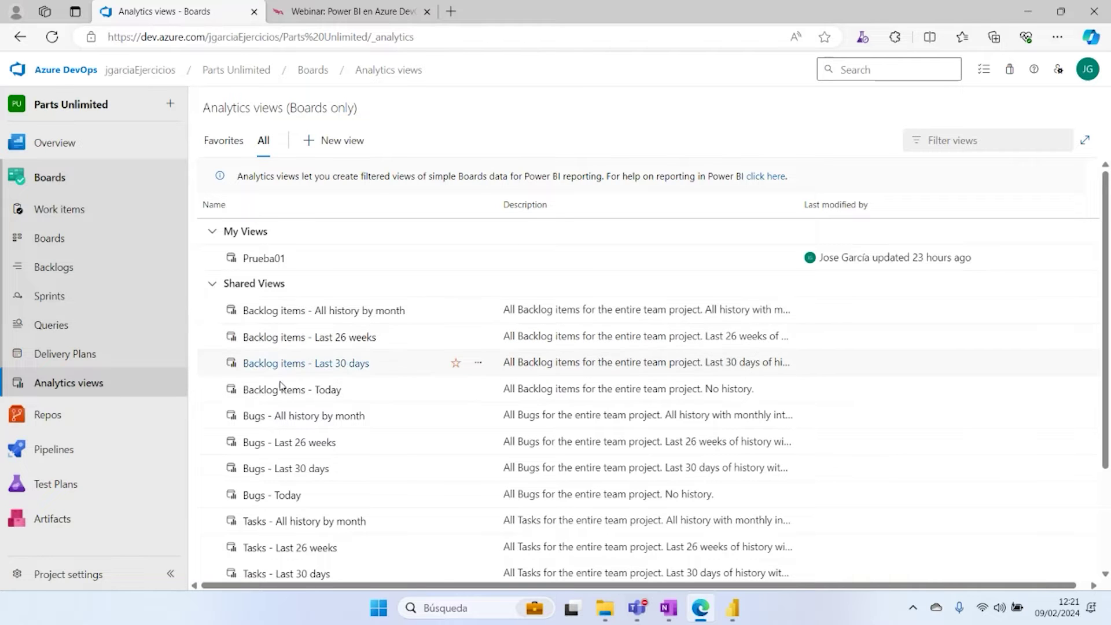
Step: Review the full list of shared Analytics views and the actions available for the "Backlog items - All history by month" view
scroll(337, 358, down, 2)
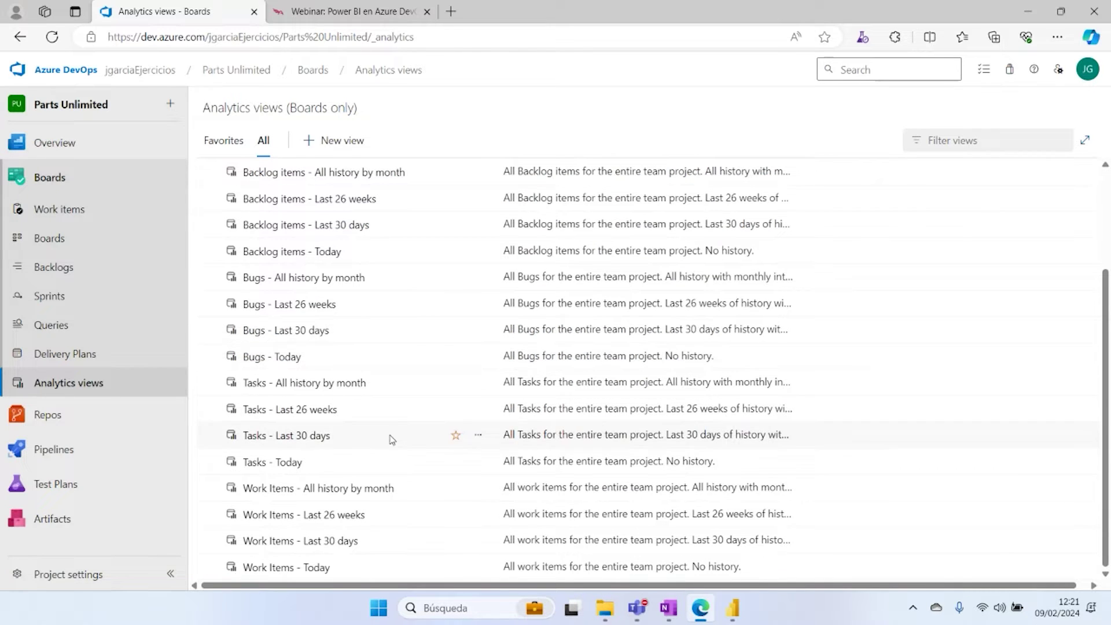
scroll(414, 337, up, 3)
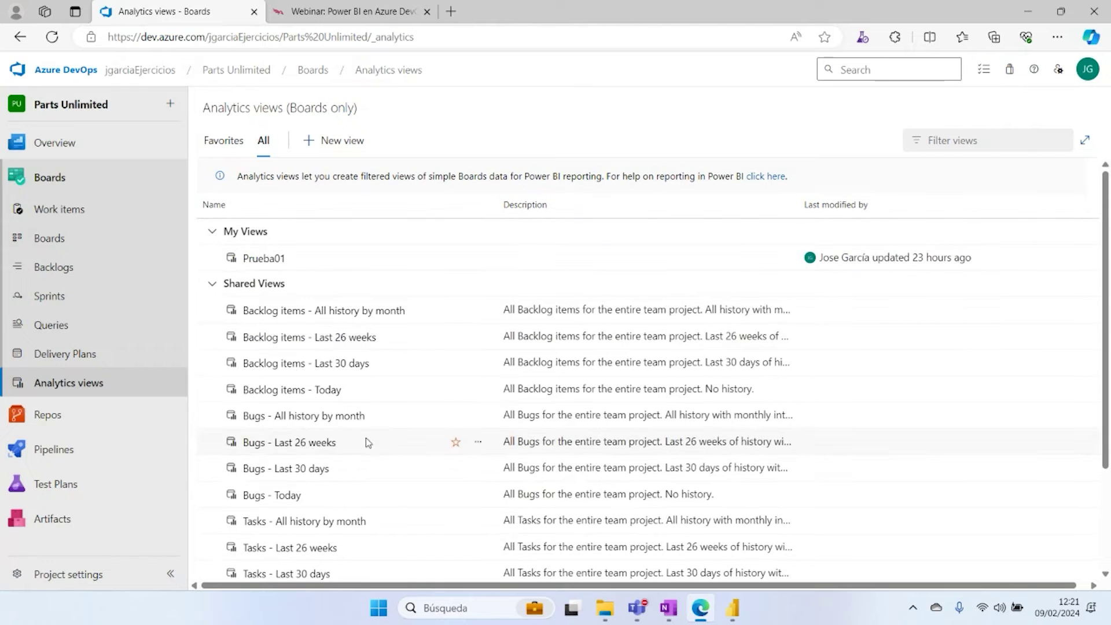
scroll(485, 366, down, 2)
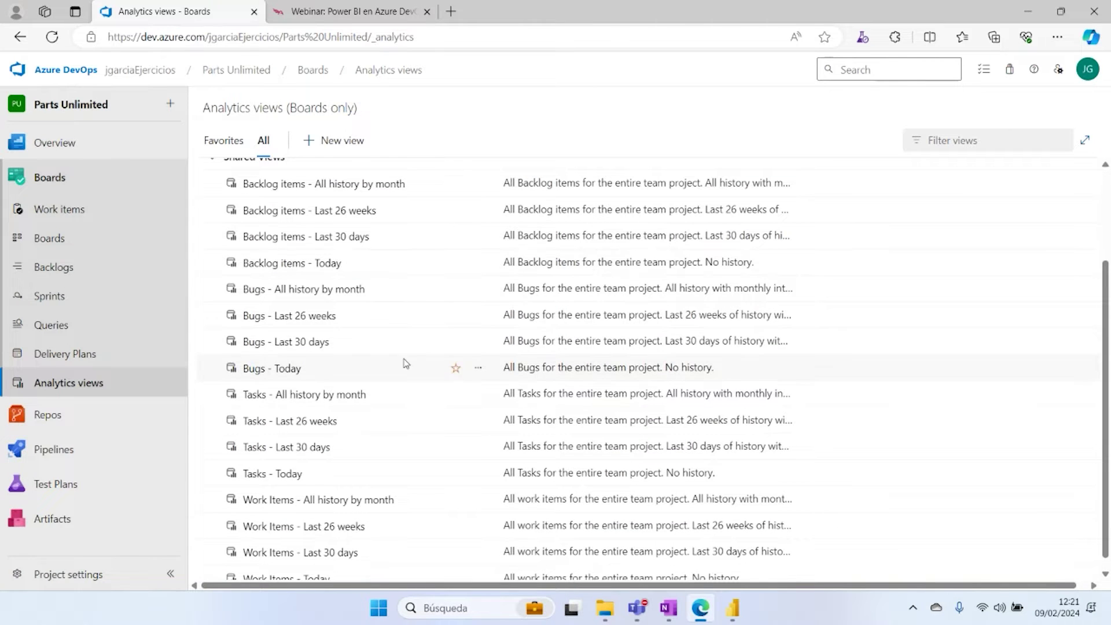
scroll(333, 376, up, 2)
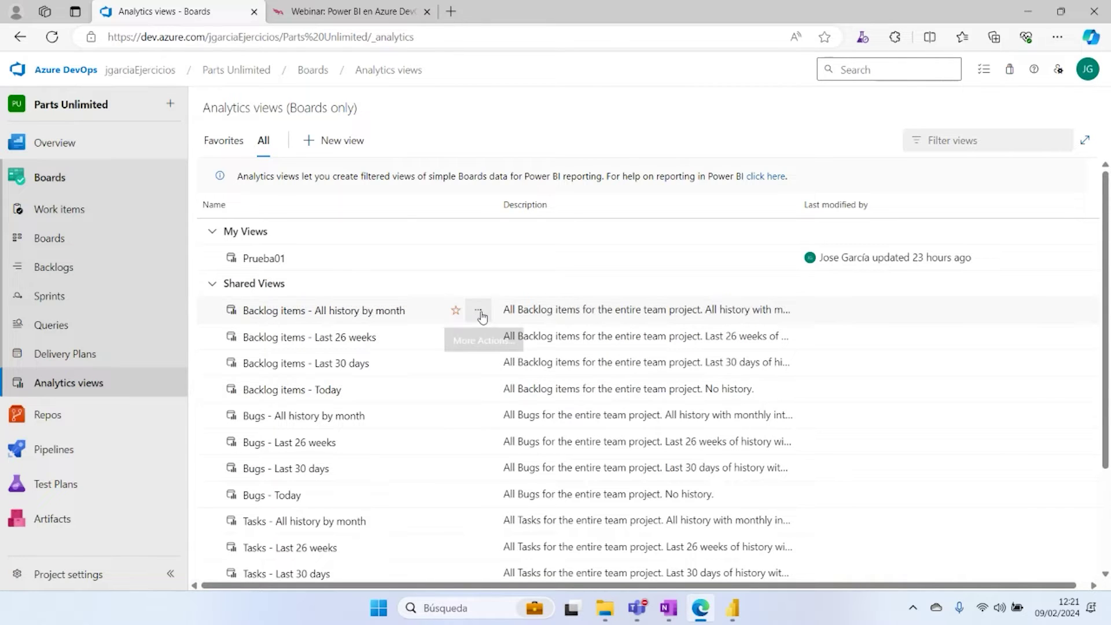
click(480, 313)
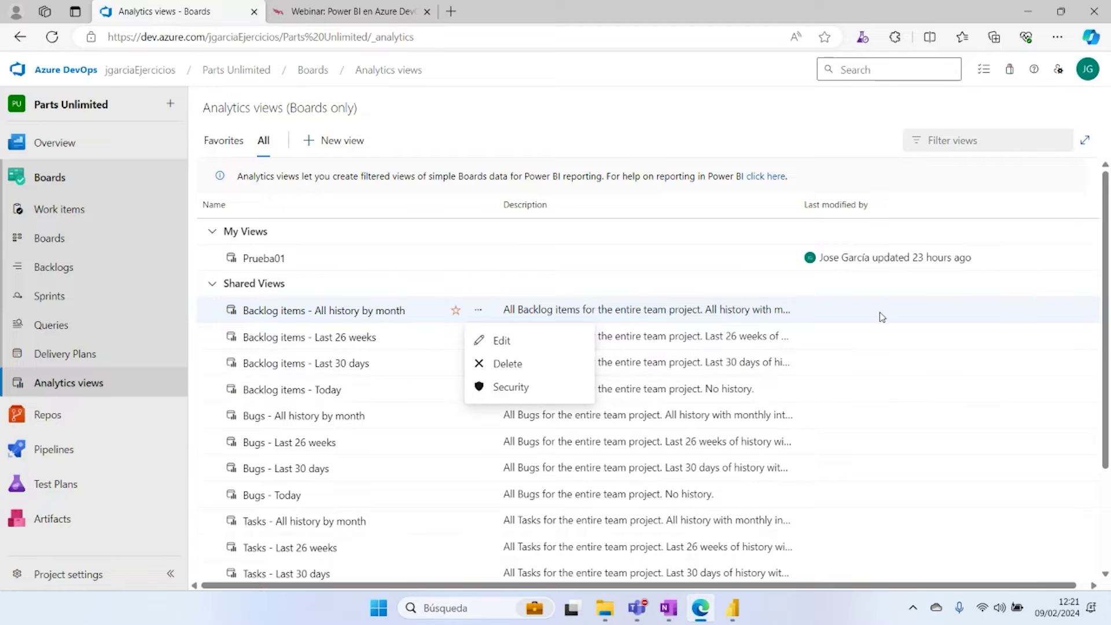
key(Escape)
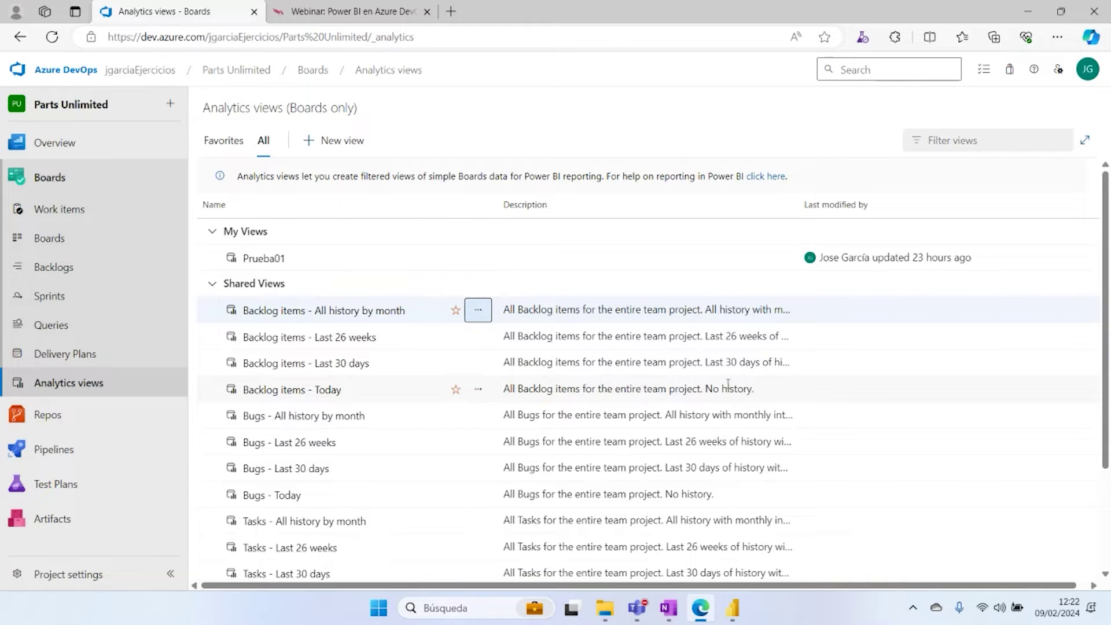
Step: Examine the description of the "Backlog items - All history by month" view, highlighting its item type, project scope and history range
click(507, 310)
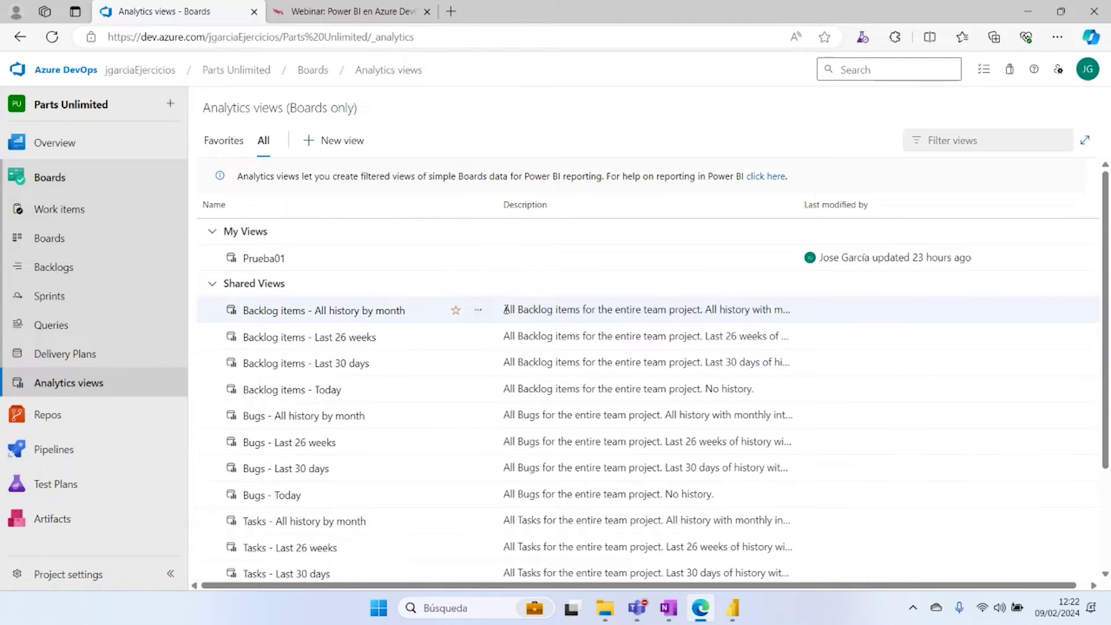
drag(507, 309, 574, 309)
drag(580, 313, 583, 313)
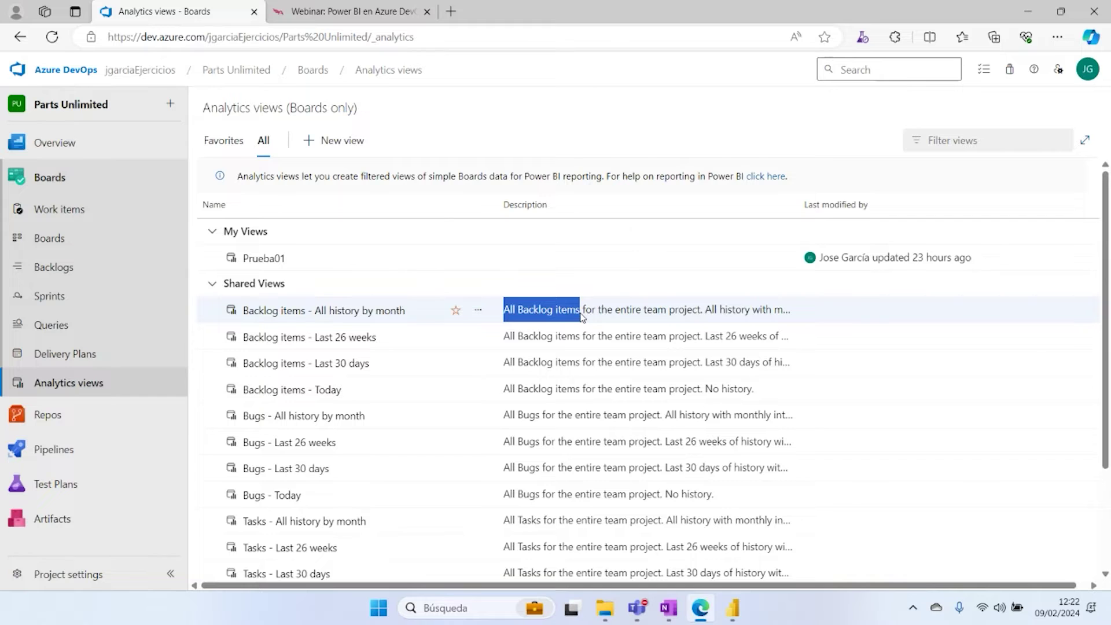
drag(697, 313, 597, 313)
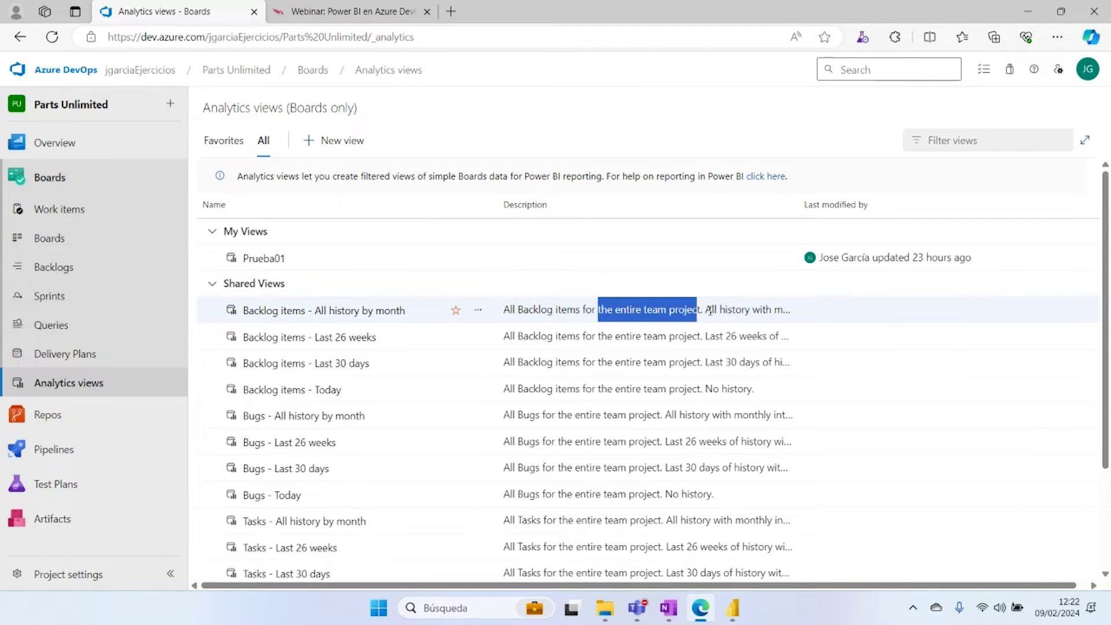
drag(709, 311, 814, 315)
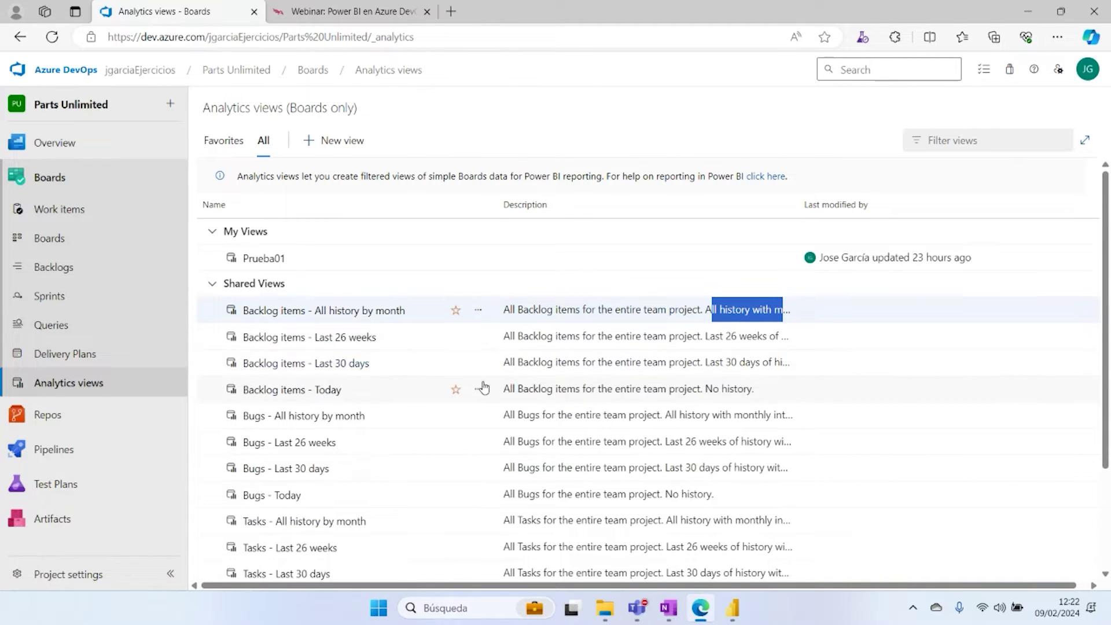
scroll(683, 457, down, 2)
scroll(633, 416, up, 2)
click(627, 311)
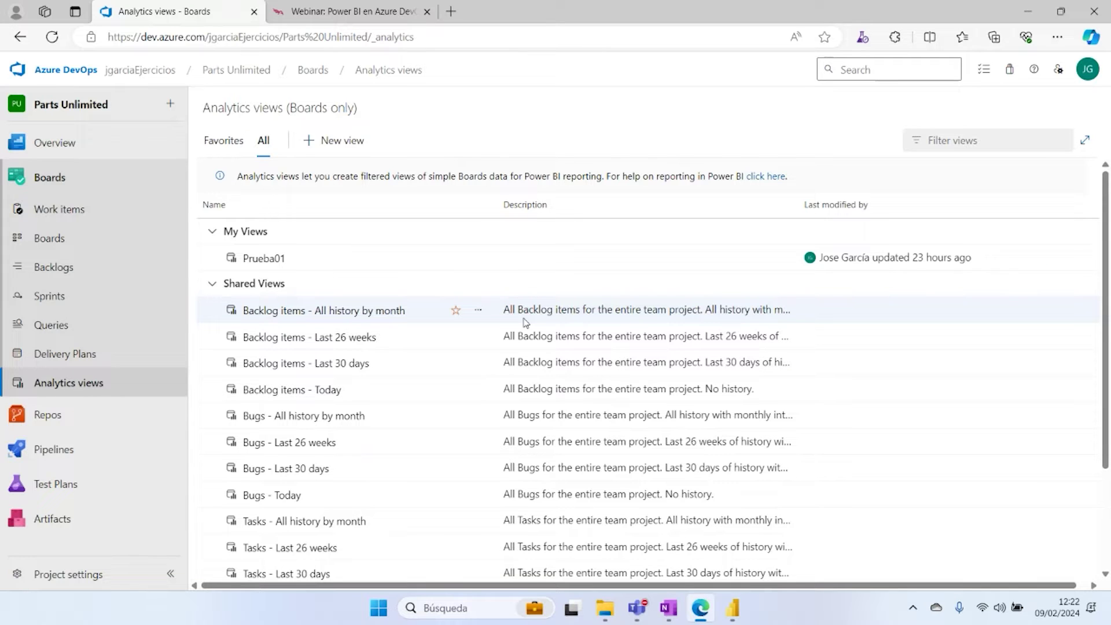
Step: Show all work item queries, open the "Assigned to me" query for editing, and return to the full query list
click(69, 335)
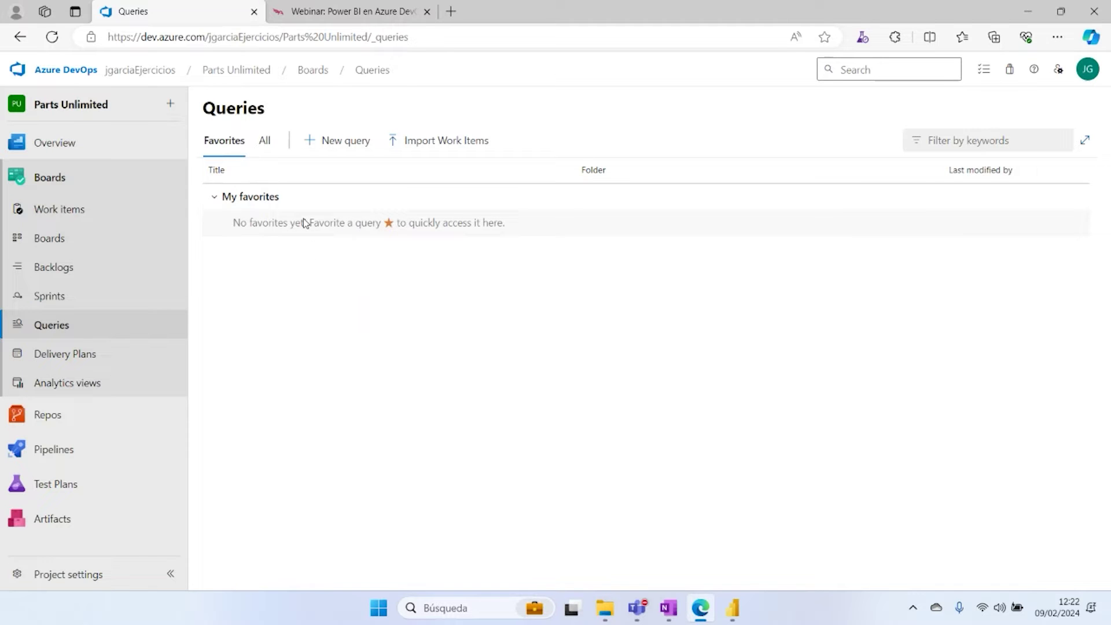
click(263, 142)
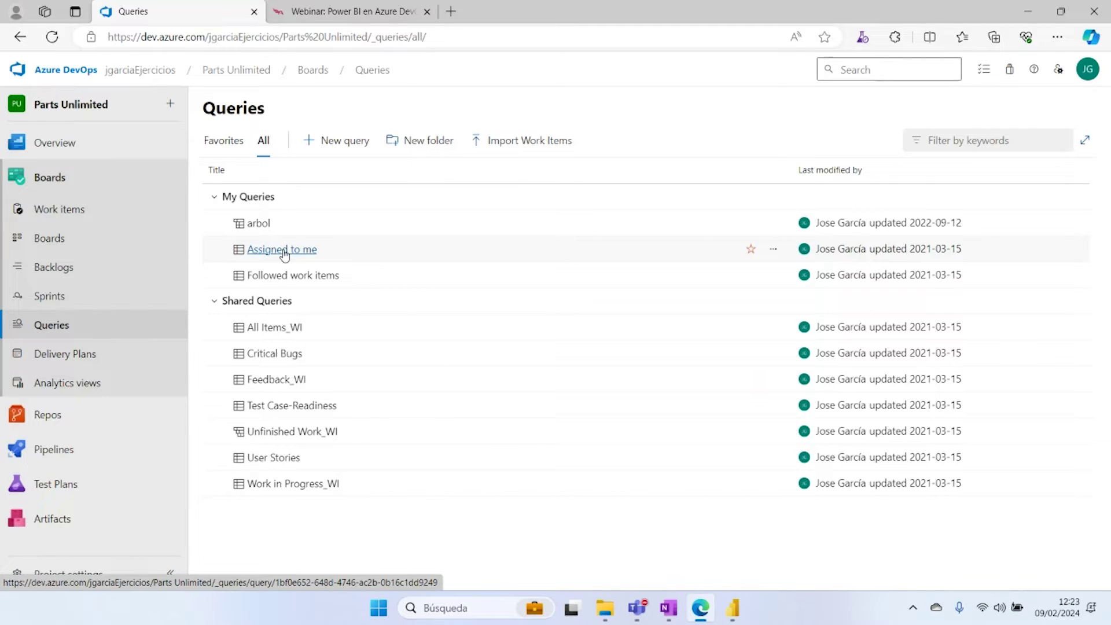
click(773, 249)
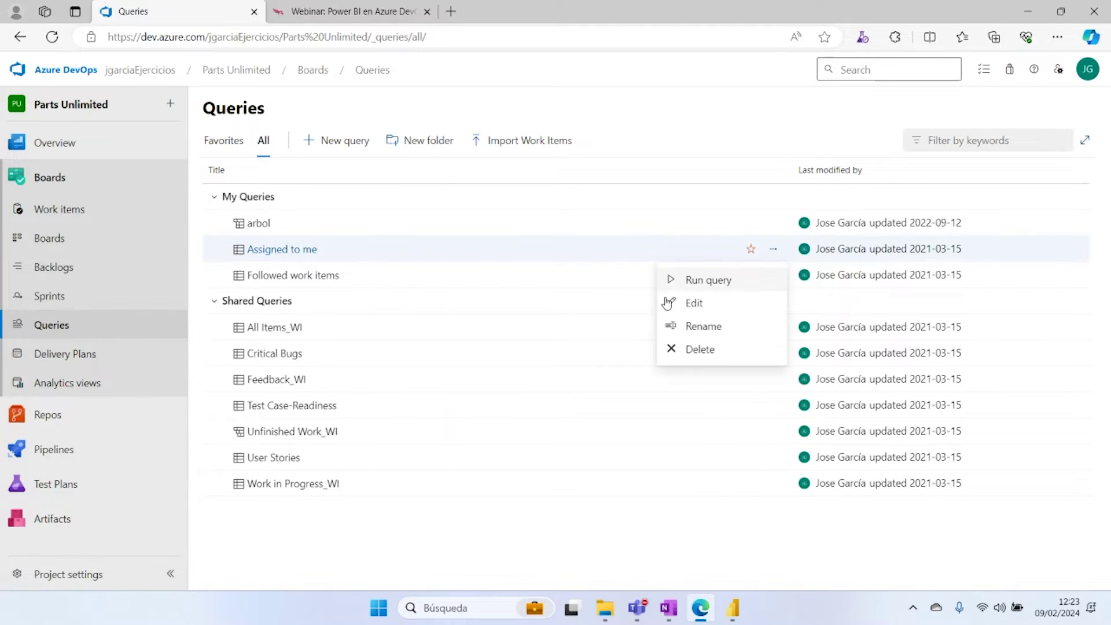
click(668, 305)
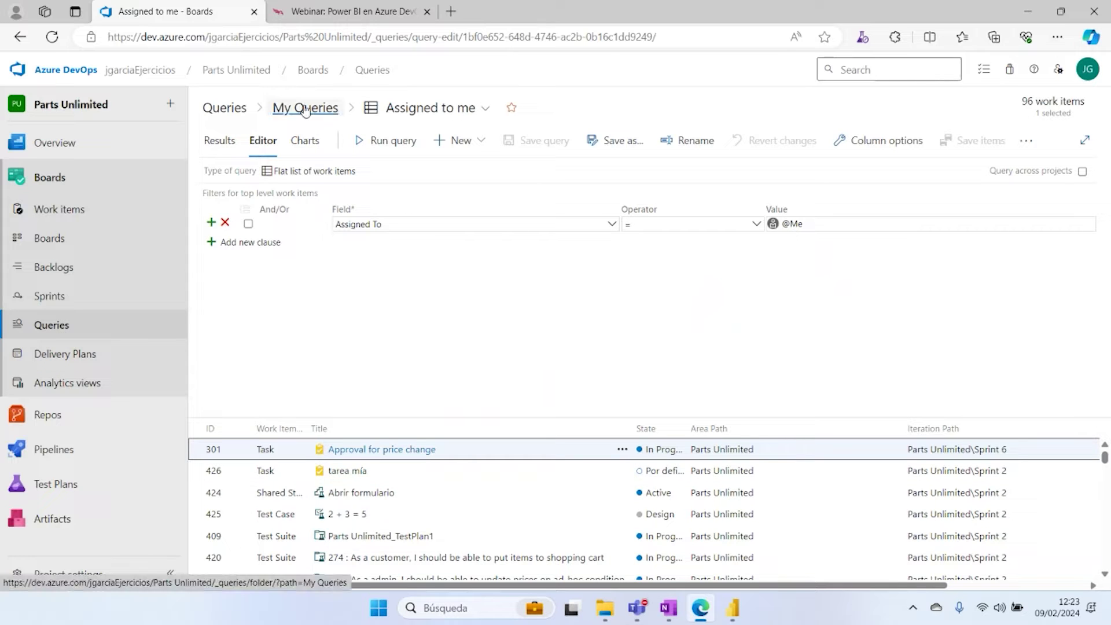
click(225, 109)
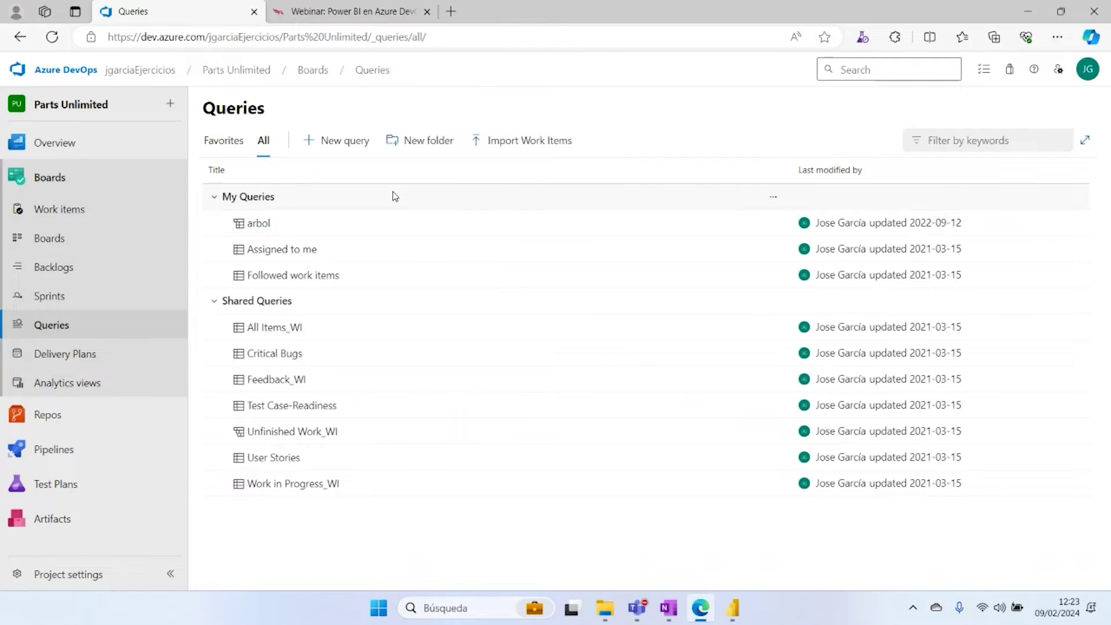
Step: Start a new query to highlight its "Query across projects" option, and go to the organization's project list
click(333, 146)
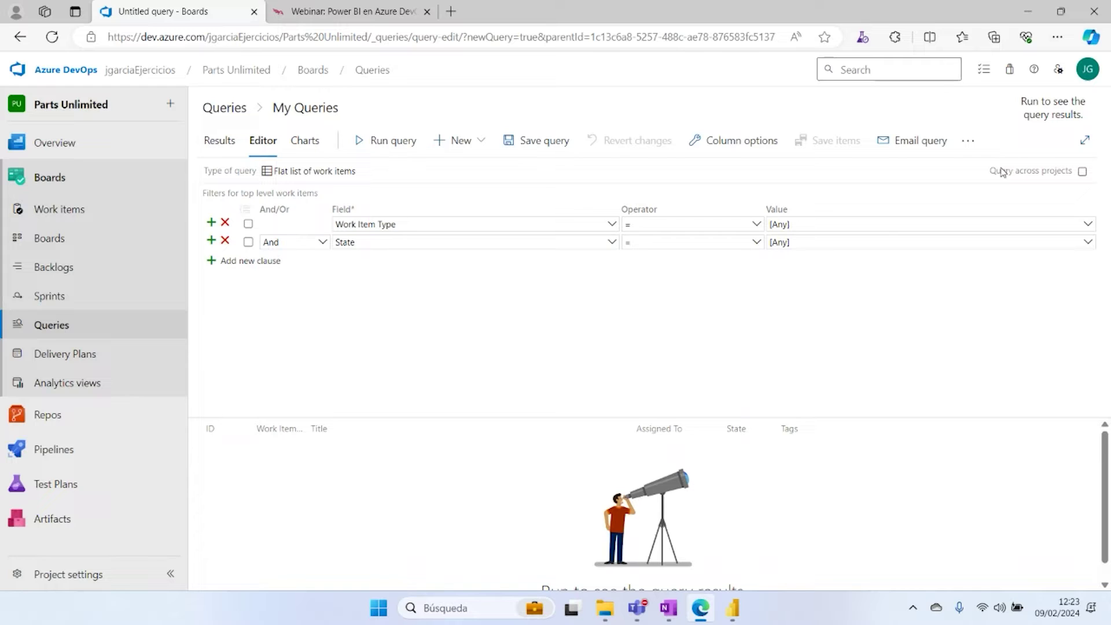
drag(993, 172, 1088, 172)
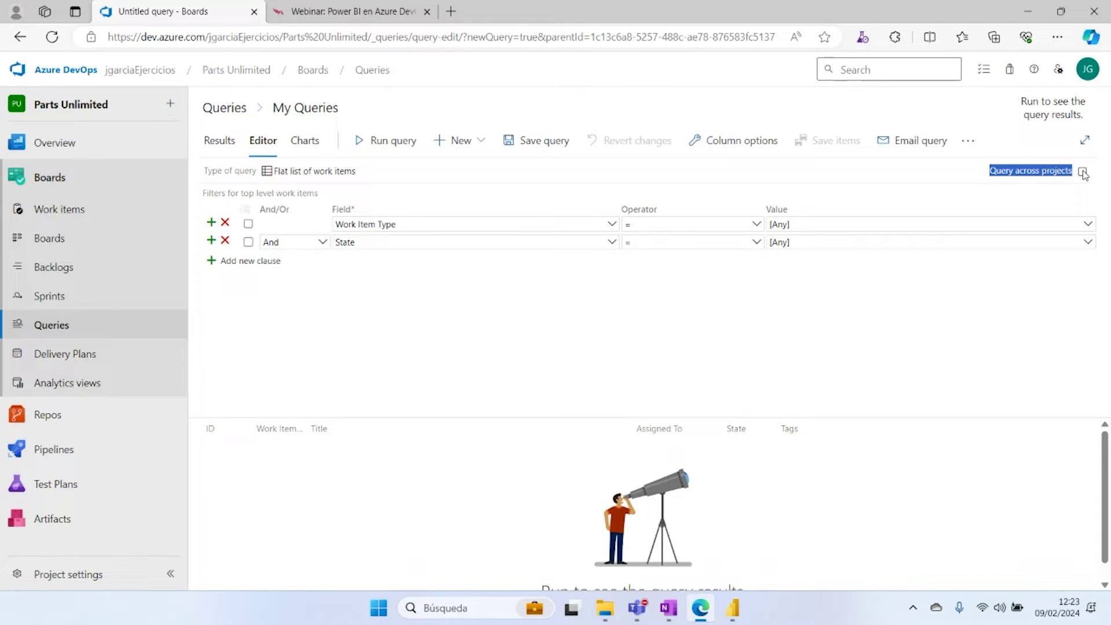
click(129, 73)
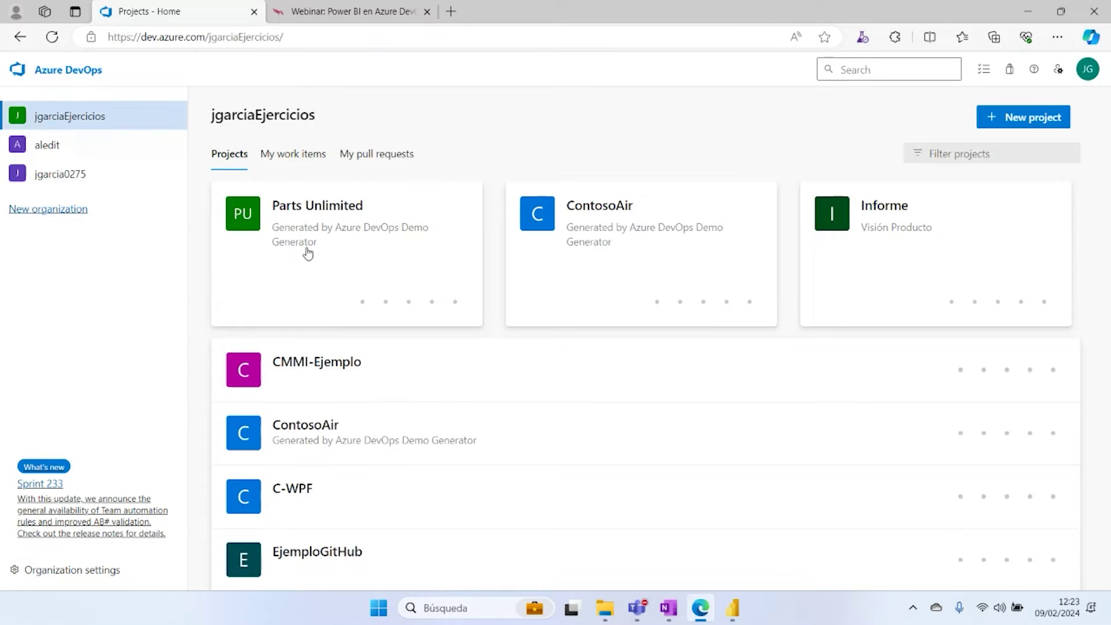
Step: Open the Parts Unlimited project and start a new work item query in Boards
click(346, 257)
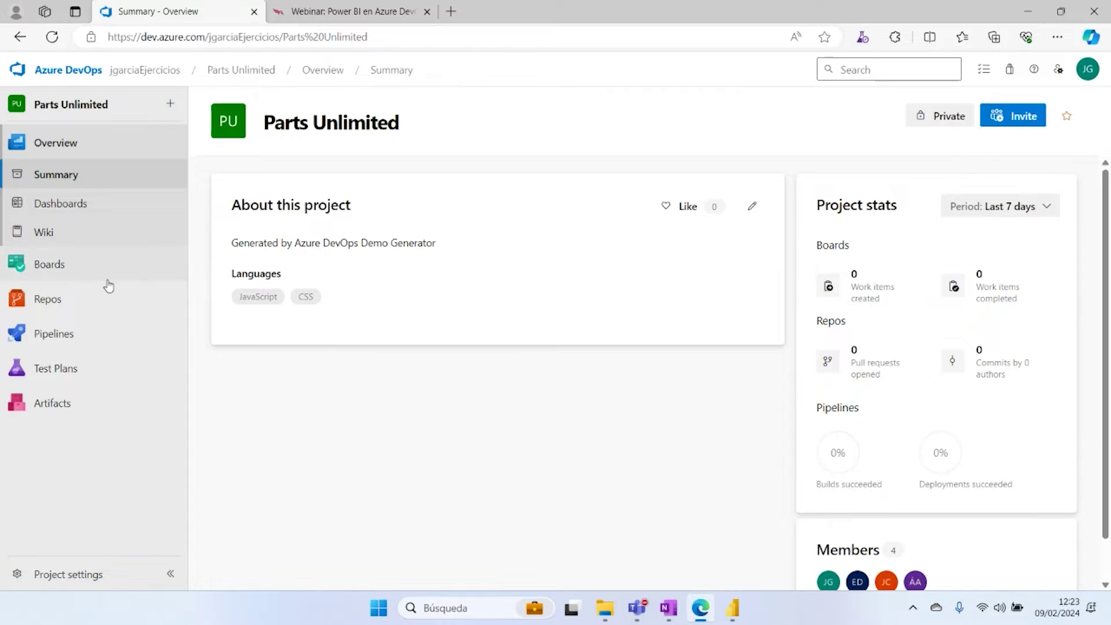
click(58, 264)
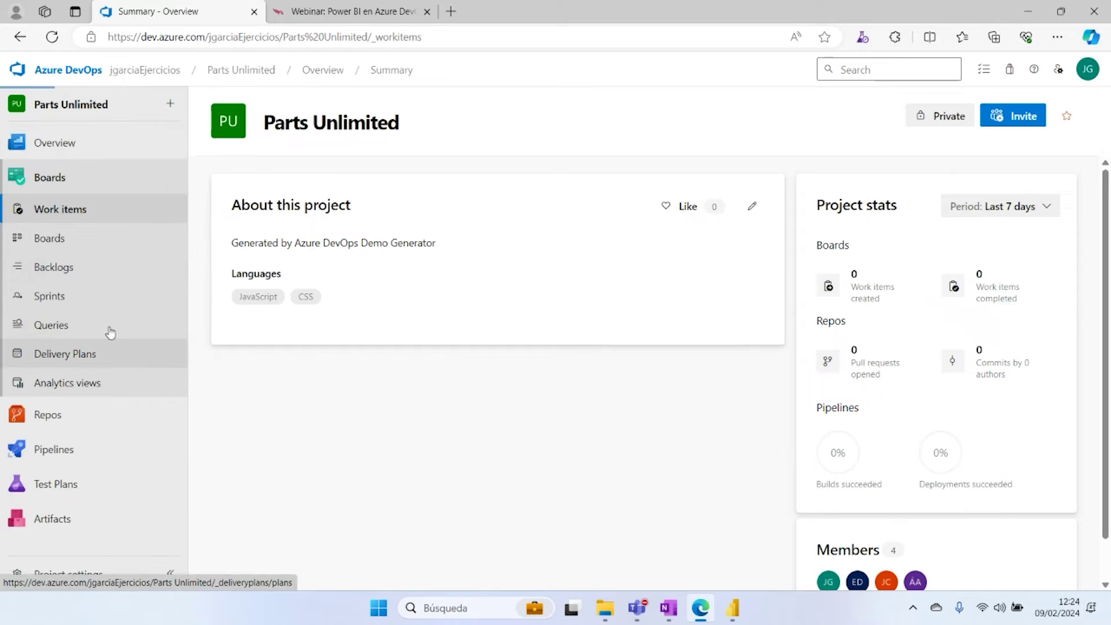
click(52, 326)
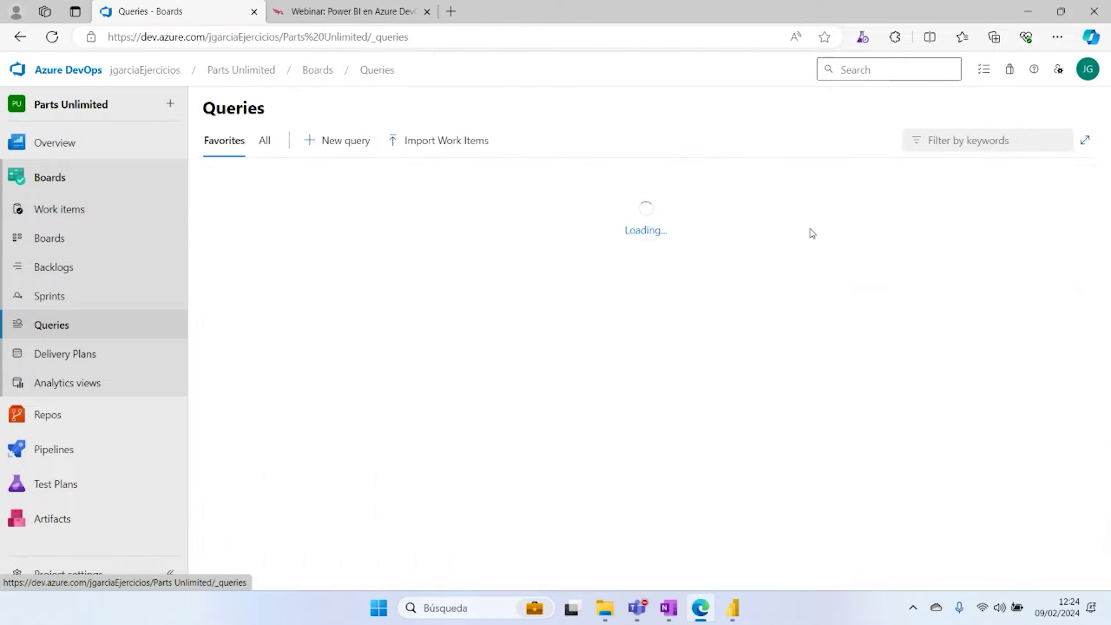
click(340, 142)
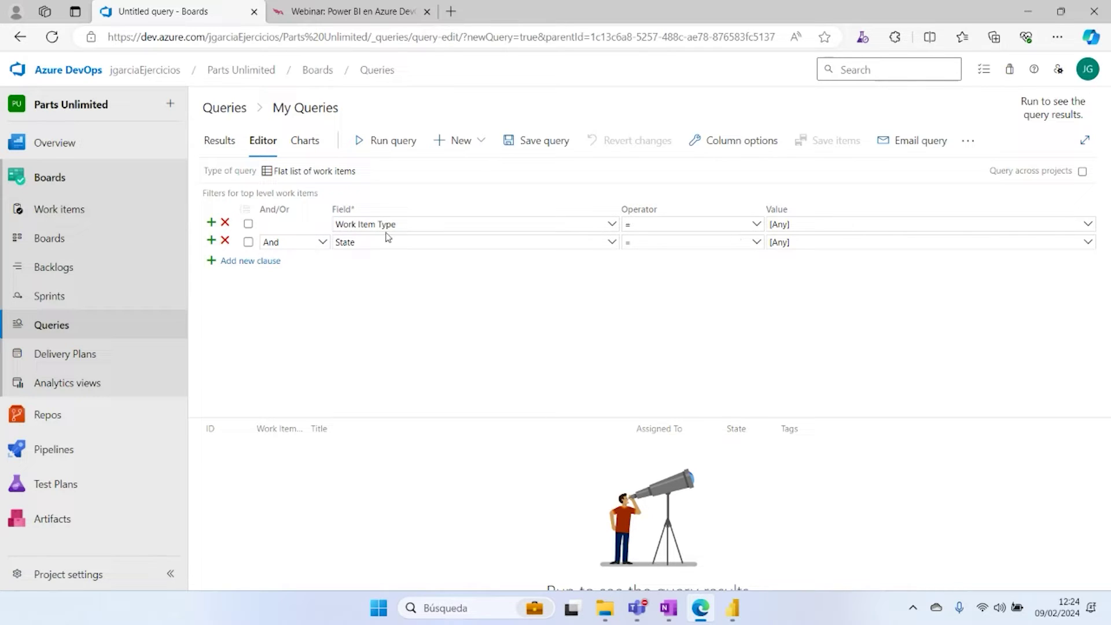
Step: Browse the fields and operators available for the query's first filter clause
click(612, 226)
drag(615, 347, 615, 250)
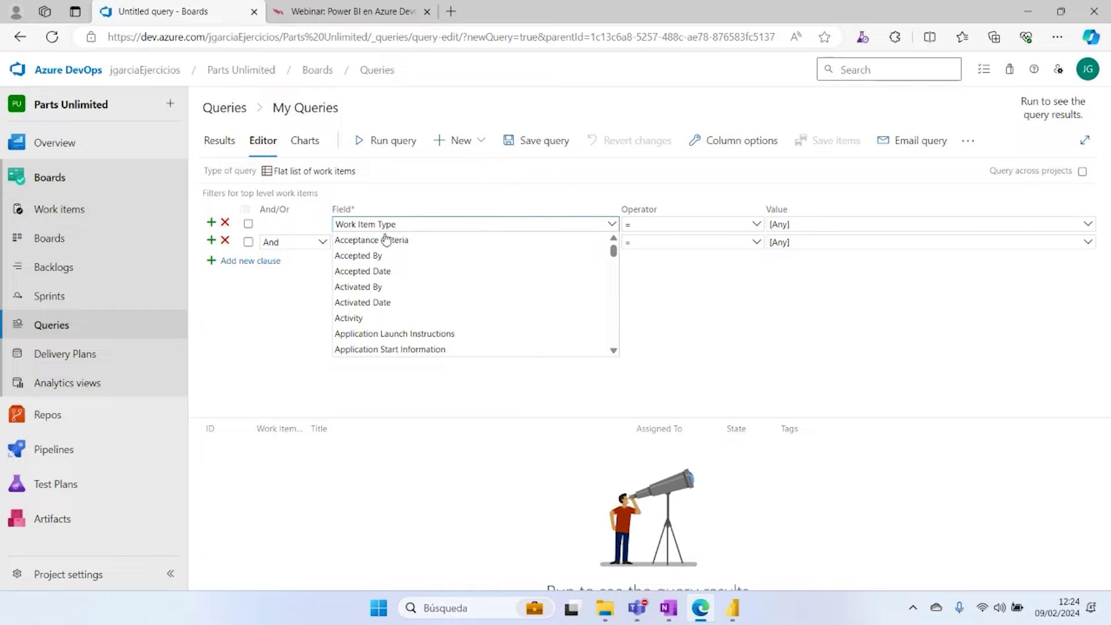
click(482, 198)
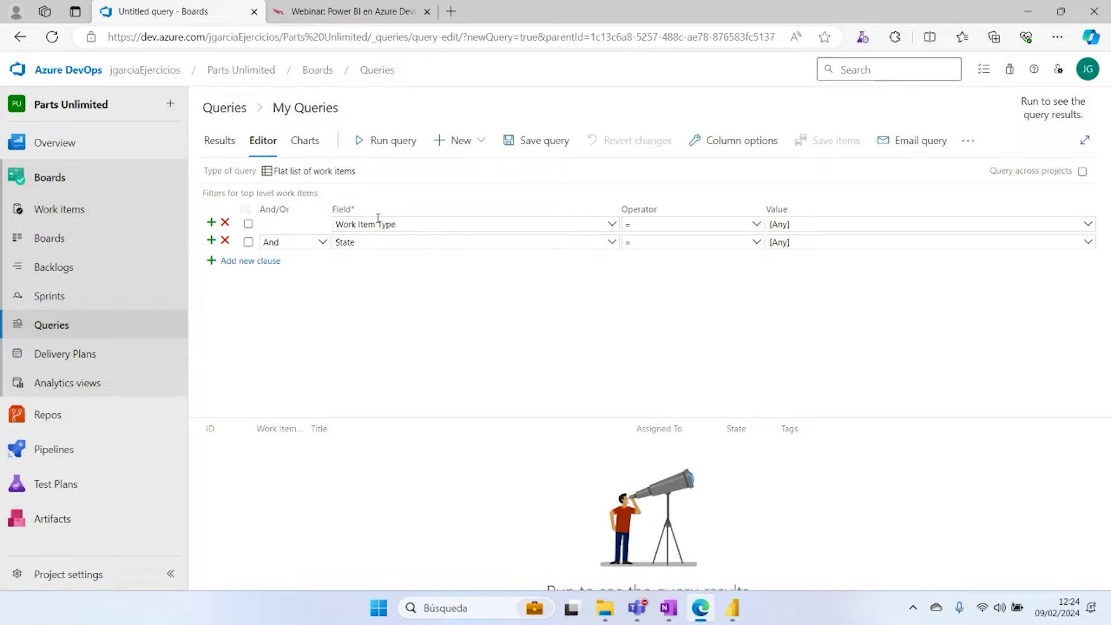
click(757, 226)
click(757, 227)
Step: Set the Work Item Type clause's value to Task
click(1086, 225)
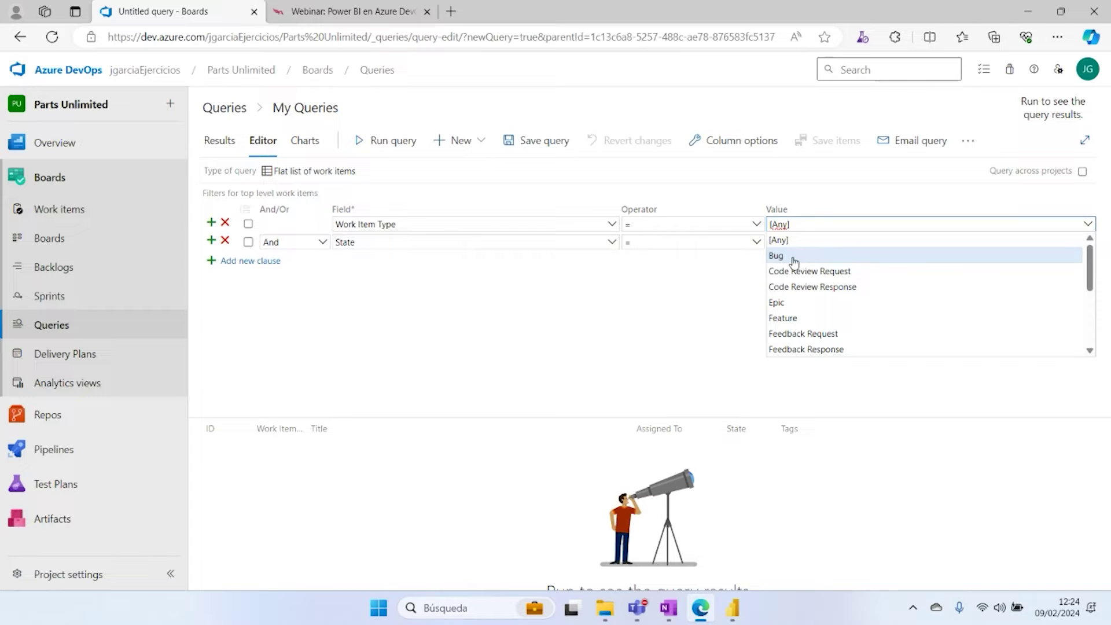
scroll(822, 315, down, 3)
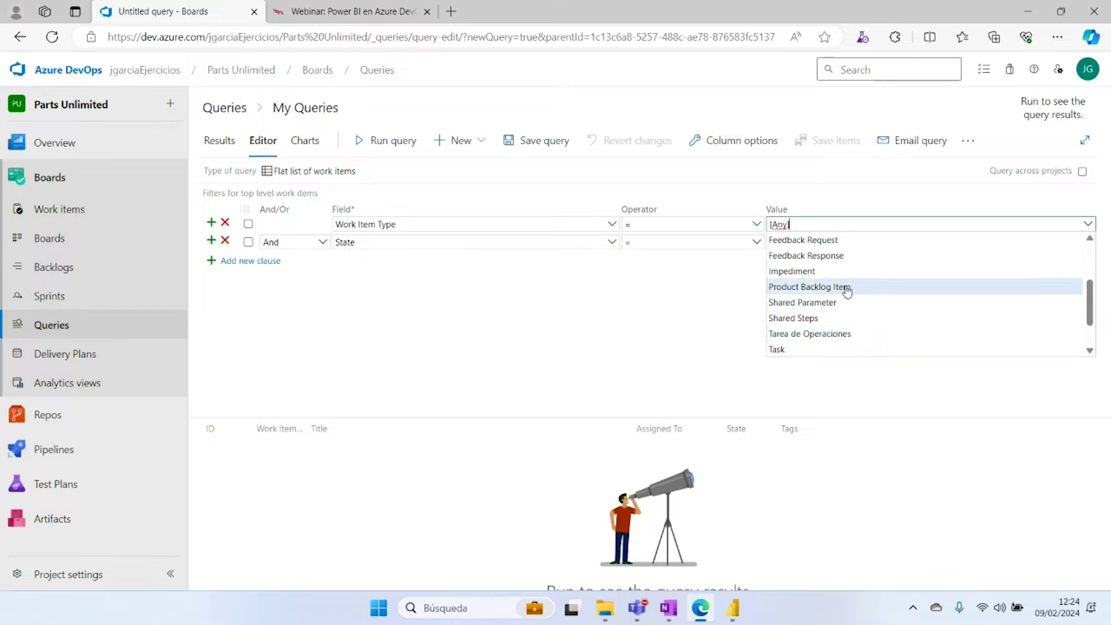
scroll(847, 289, down, 2)
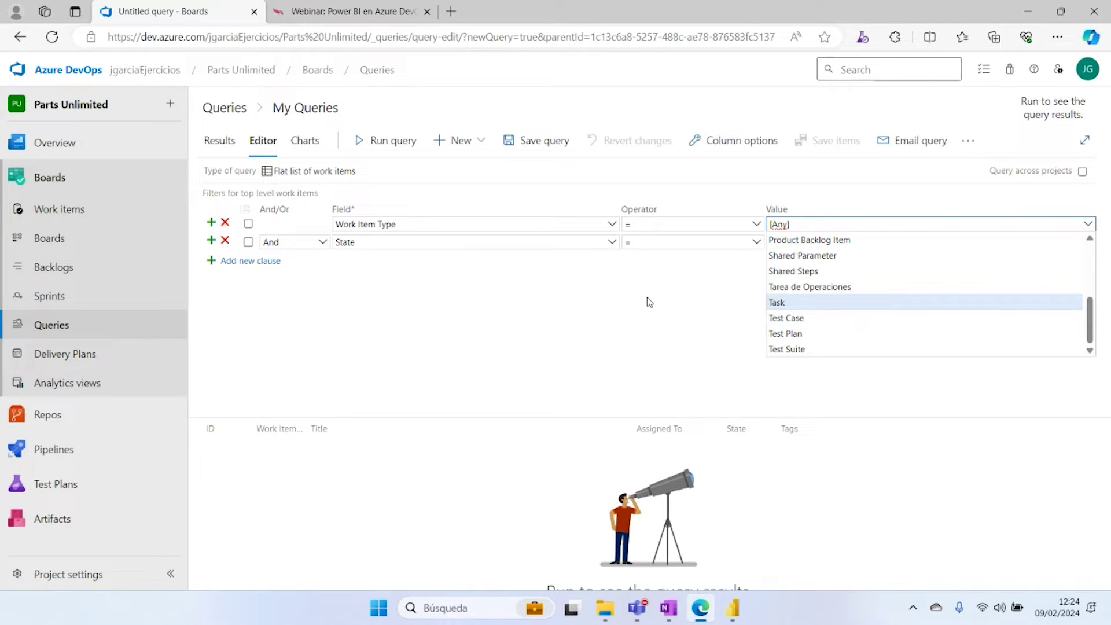
click(780, 302)
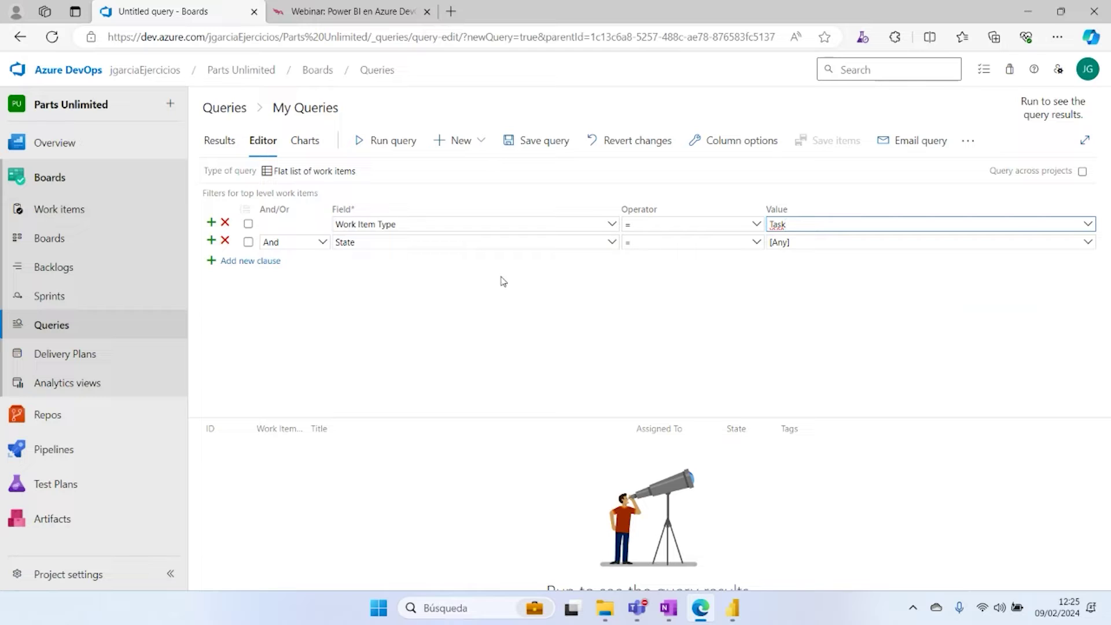
Step: Review the other work item types available as values for the Work Item Type clause
click(1088, 225)
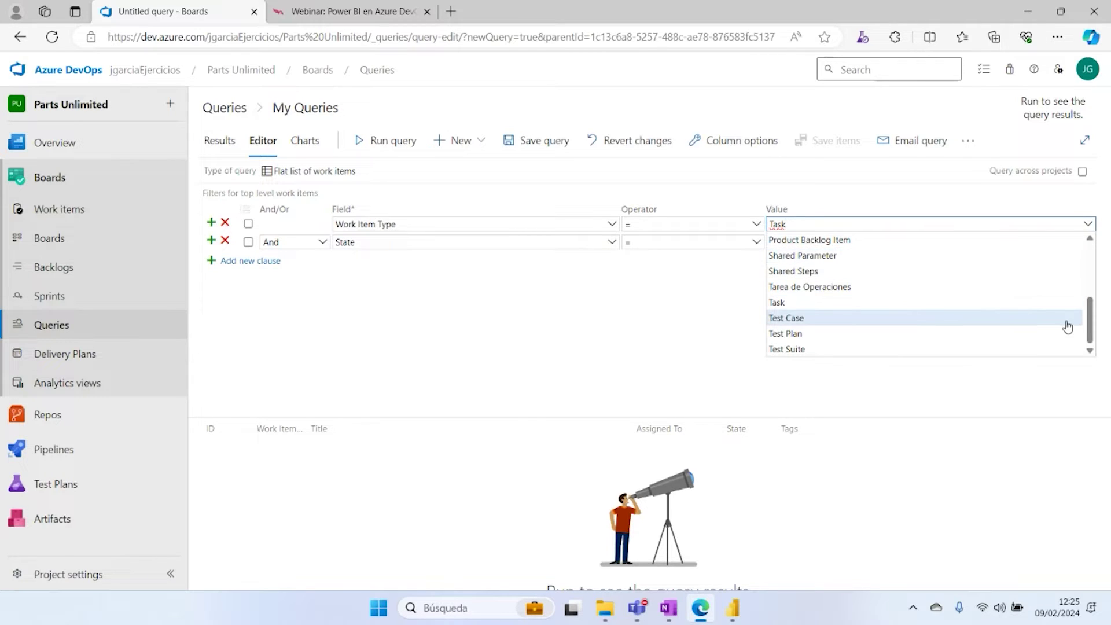
drag(1094, 328, 1092, 276)
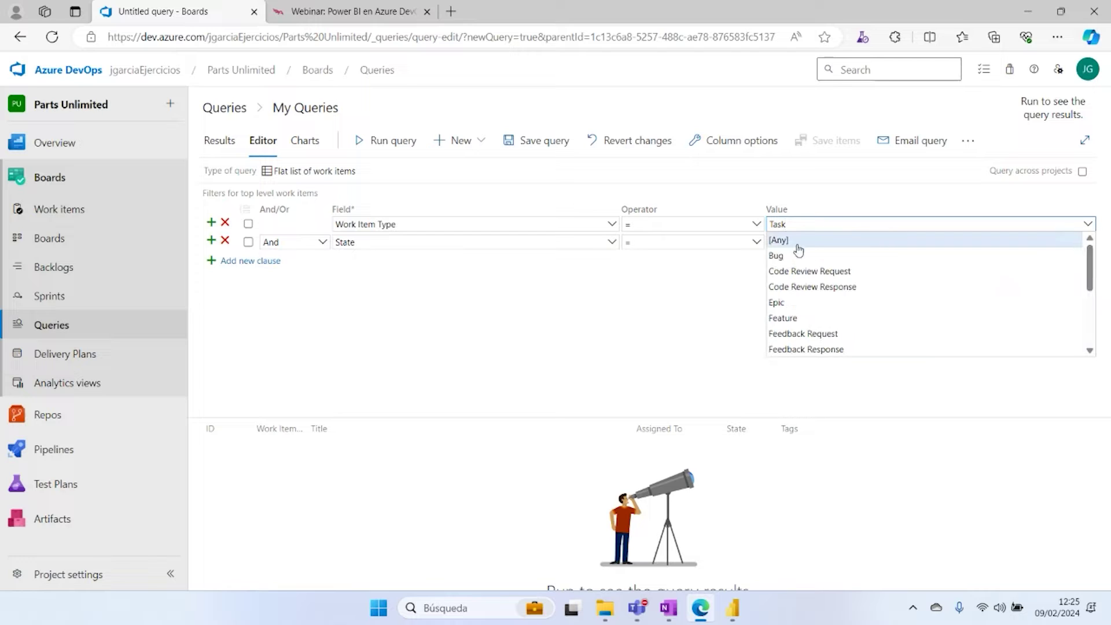
click(881, 201)
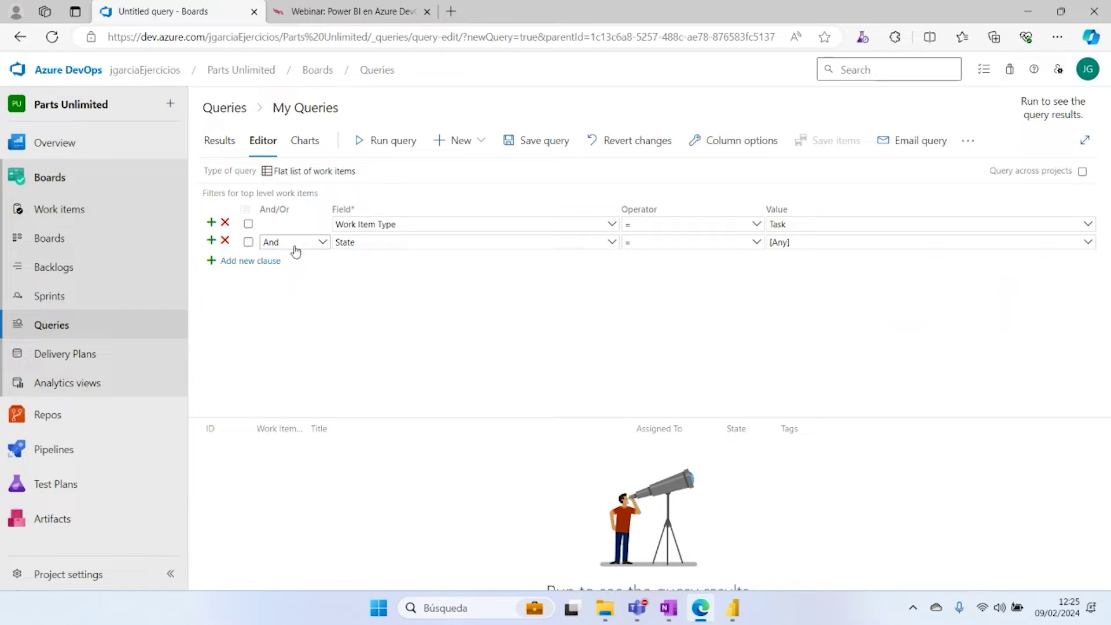
Step: Insert a Work Item Type = Test Case clause above the Task clause and join the two with Or
click(212, 222)
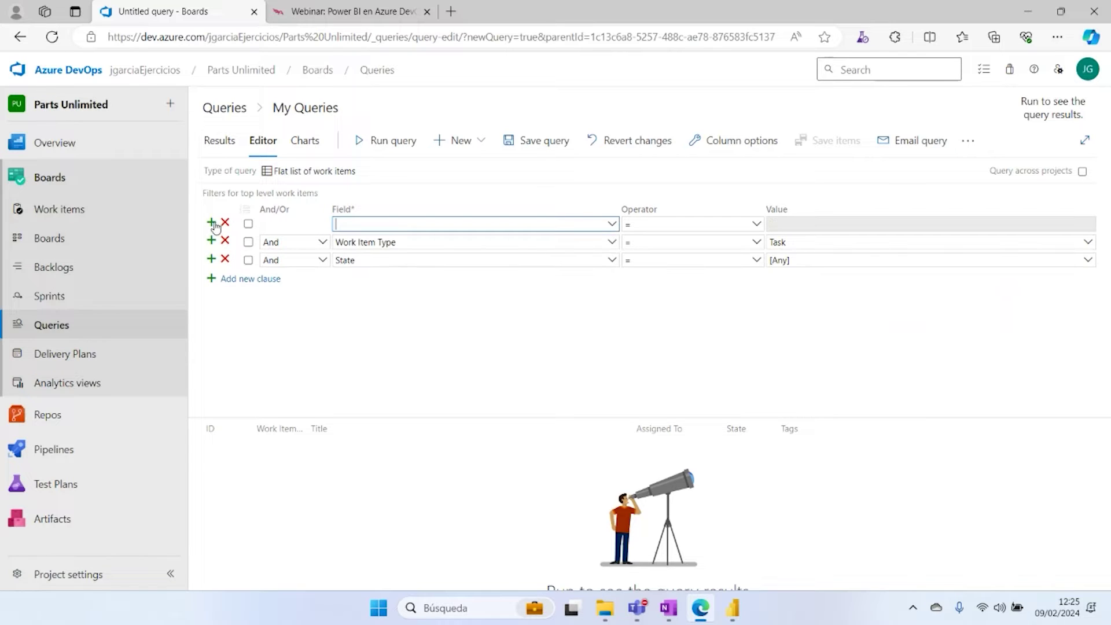
click(612, 224)
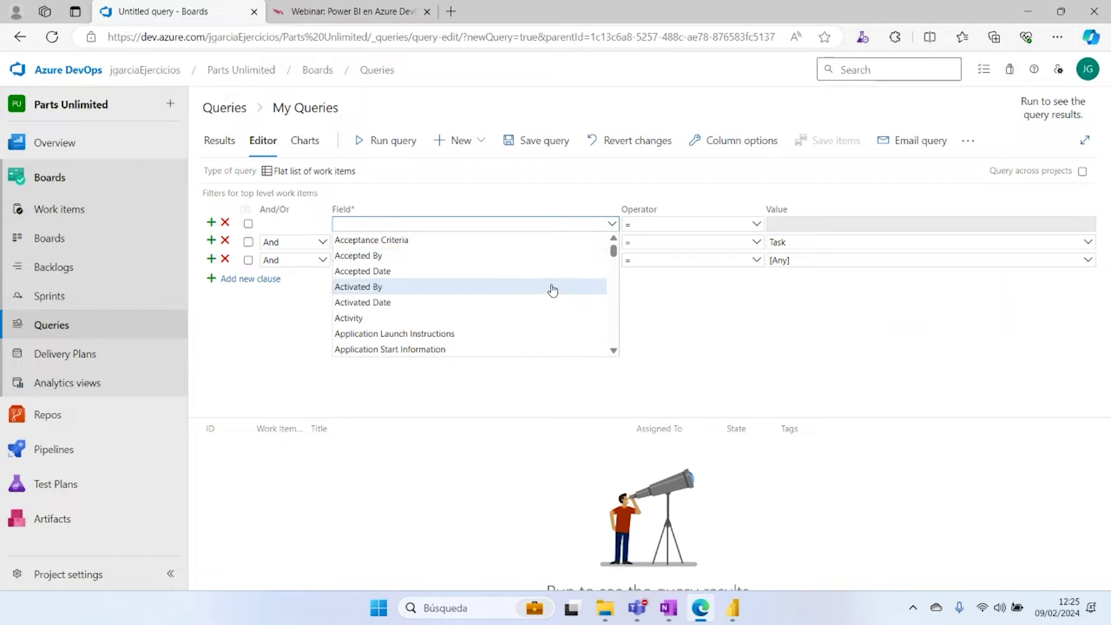
text(w)
key(Down)
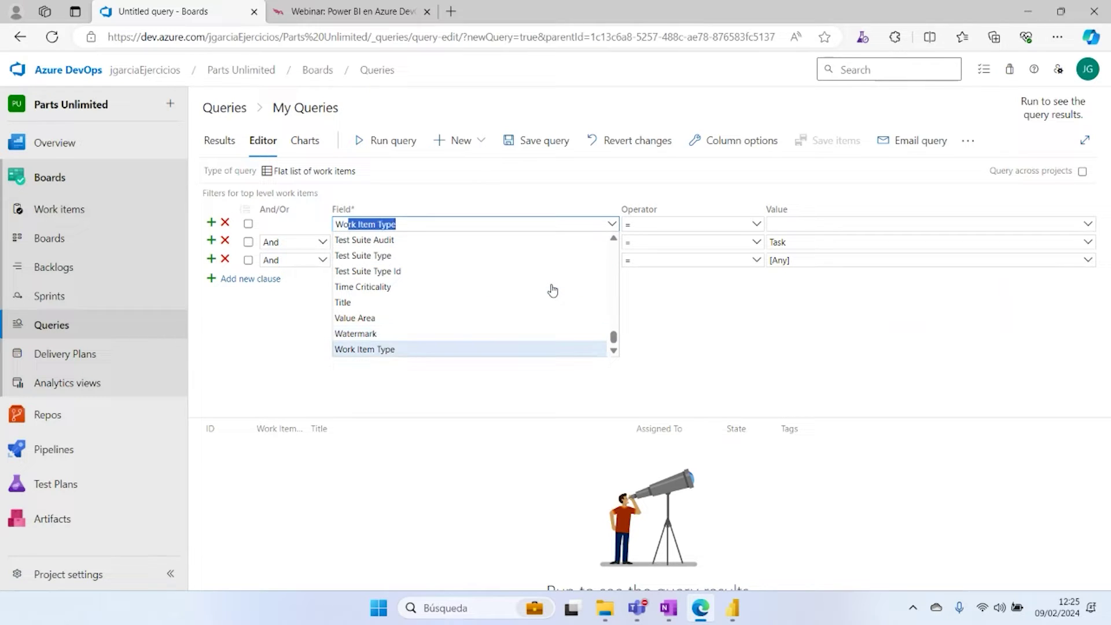
key(Tab)
key(Tab)
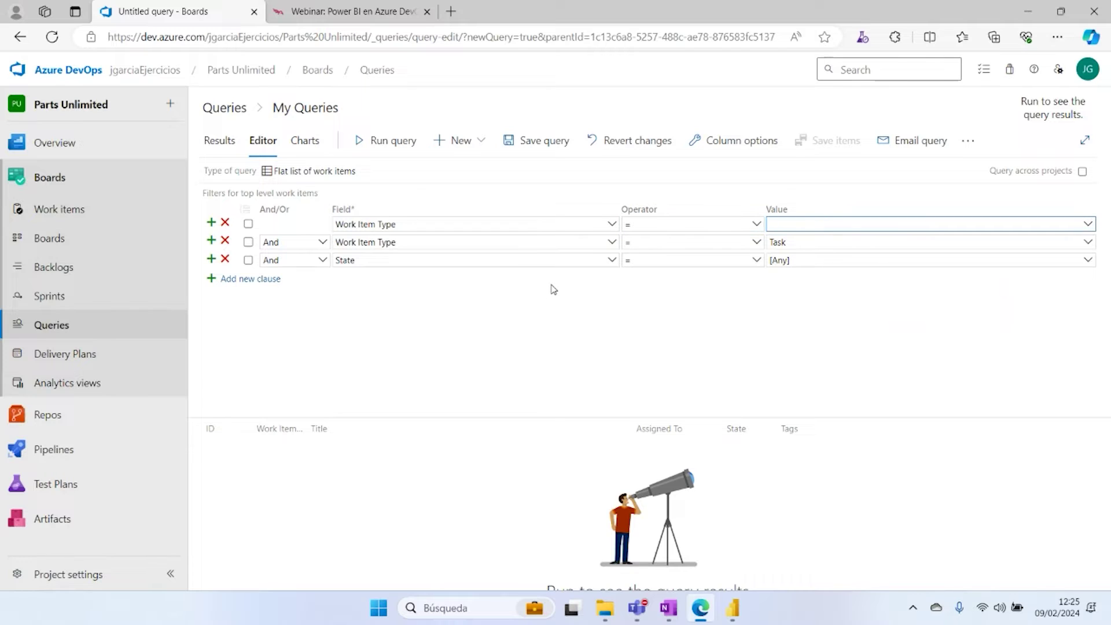
text(est Case)
click(322, 243)
click(270, 274)
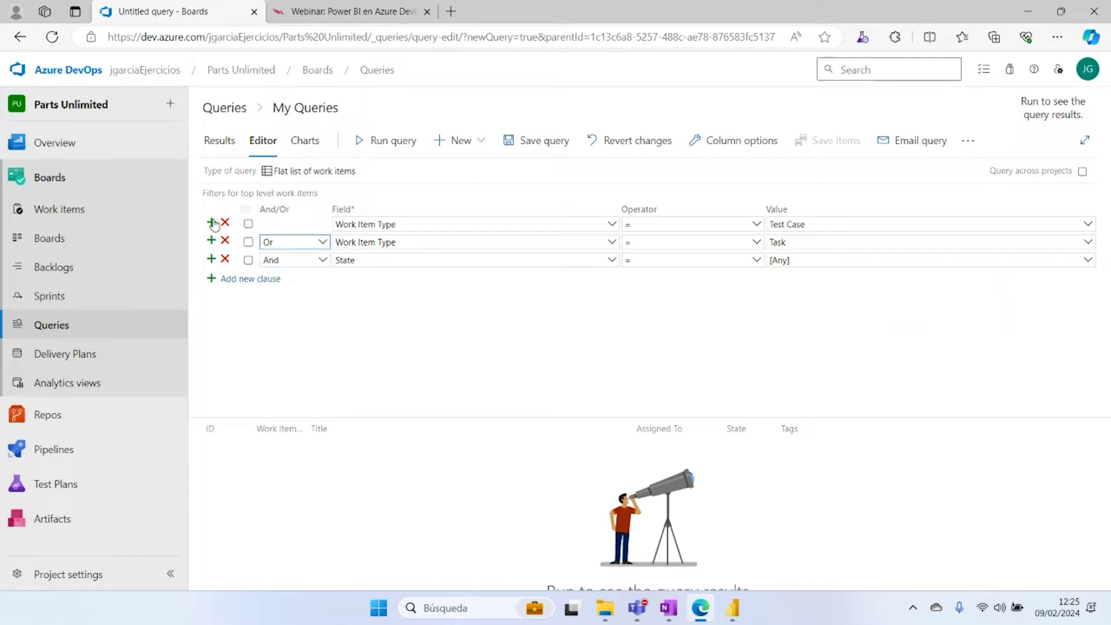
Step: Insert a Work Item Type = Bug clause above the Test Case clause and join the two with Or
click(212, 222)
text(Work Item Type)
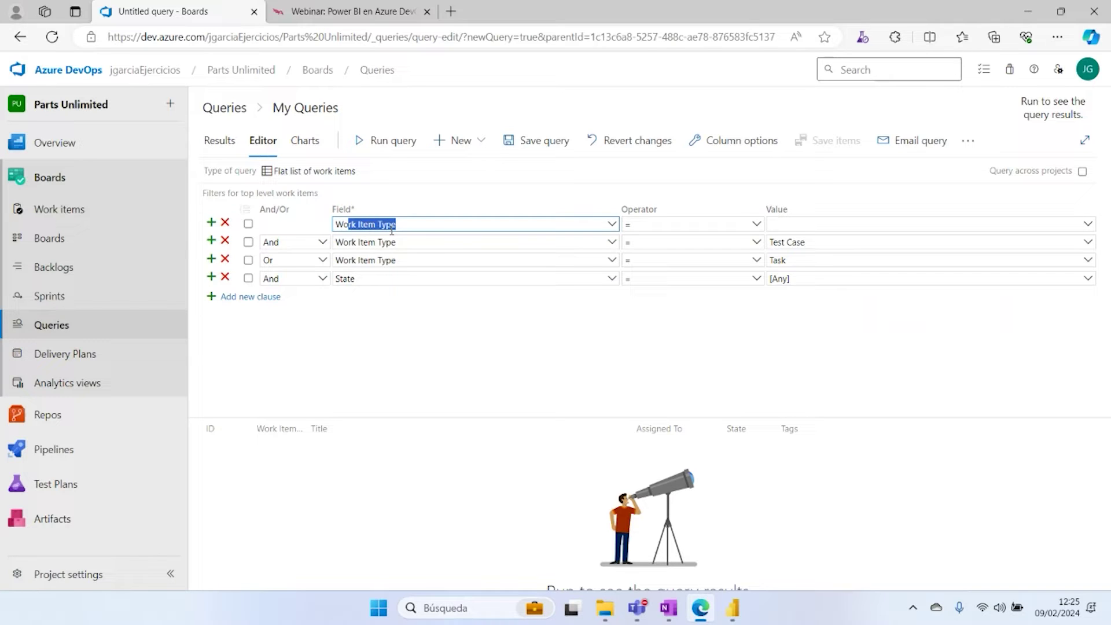
key(Tab)
key(Tab)
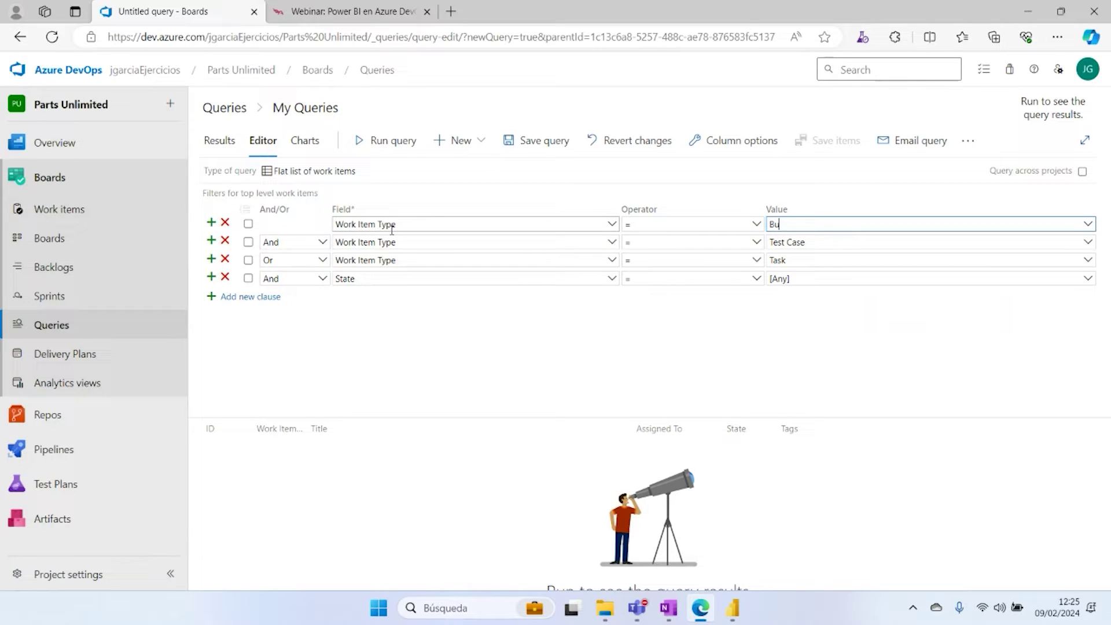
text(Bu)
key(Tab)
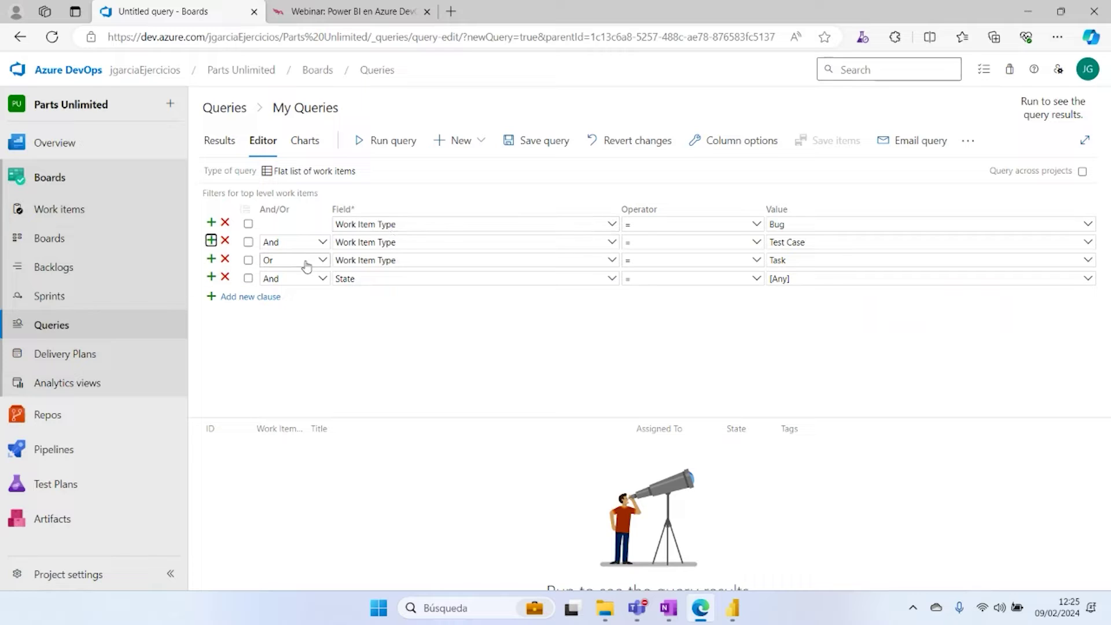
click(321, 242)
click(276, 273)
click(376, 332)
click(612, 279)
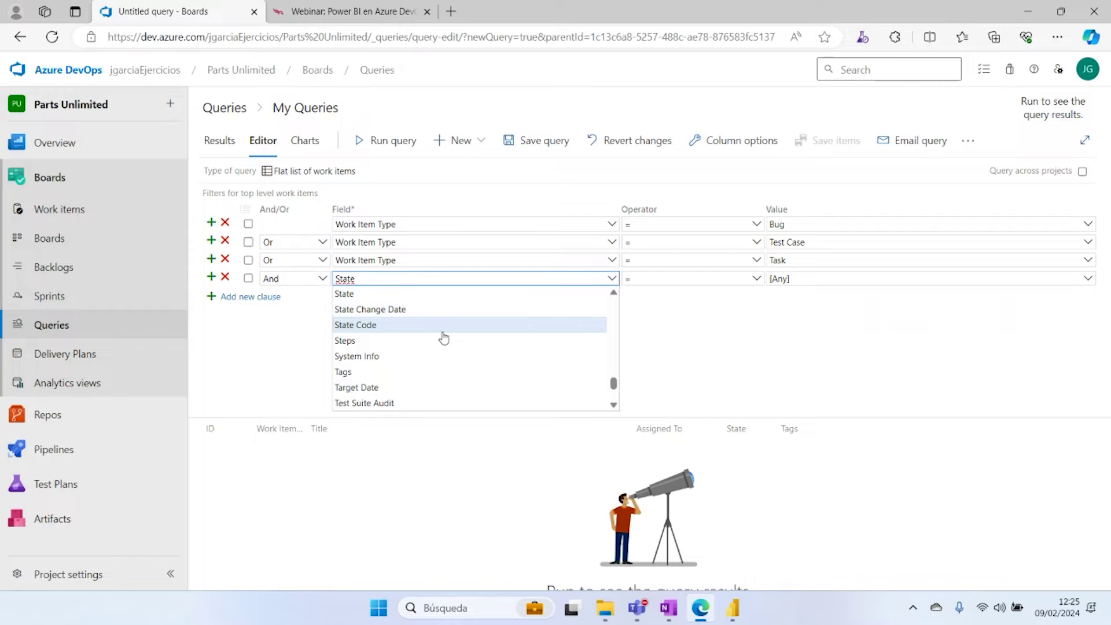
text(a)
key(BackSpace)
key(BackSpace)
key(BackSpace)
key(BackSpace)
key(BackSpace)
key(BackSpace)
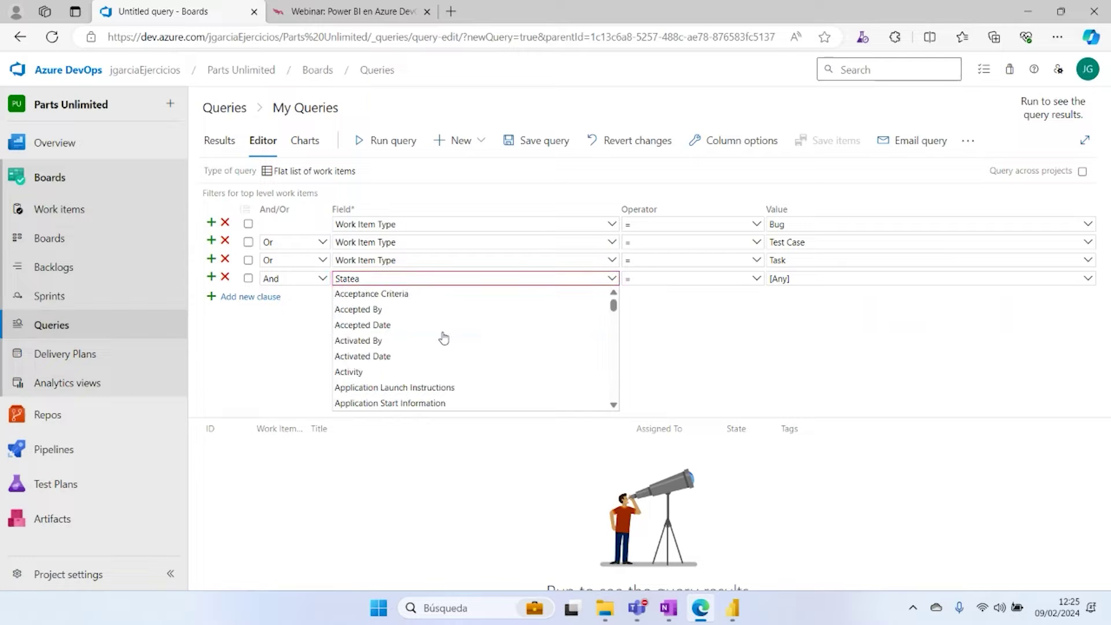
text(Assigned To)
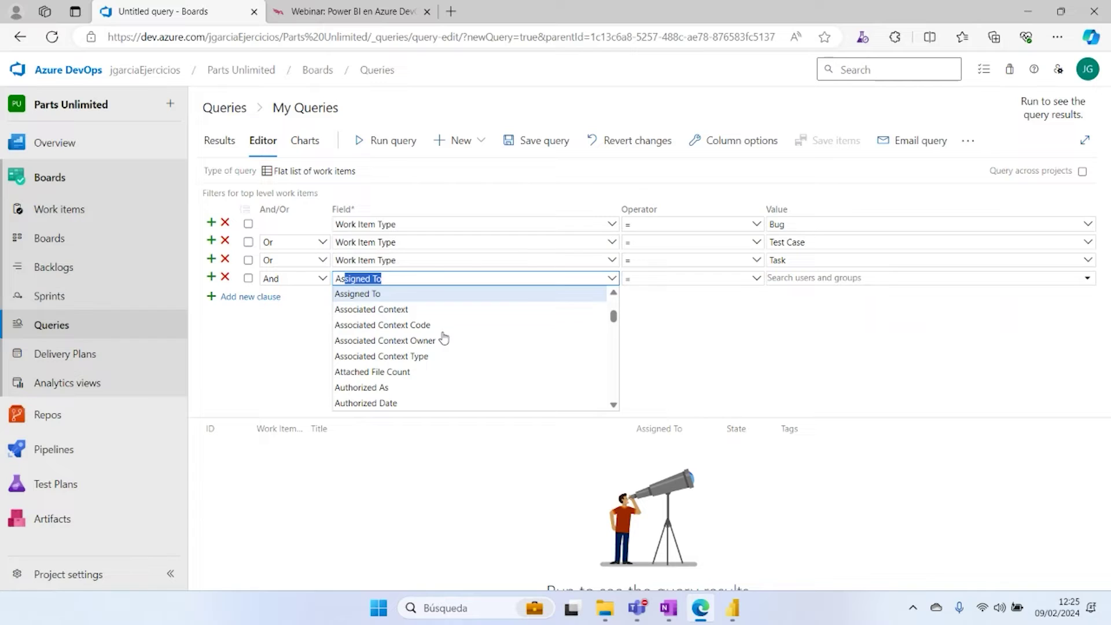
click(759, 350)
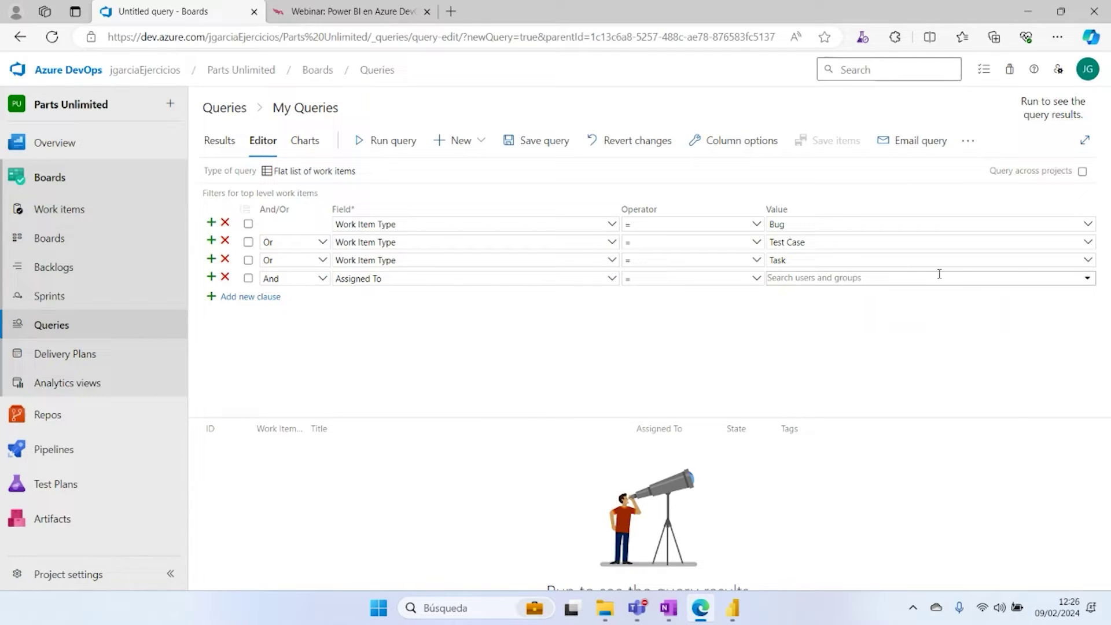
text(@)
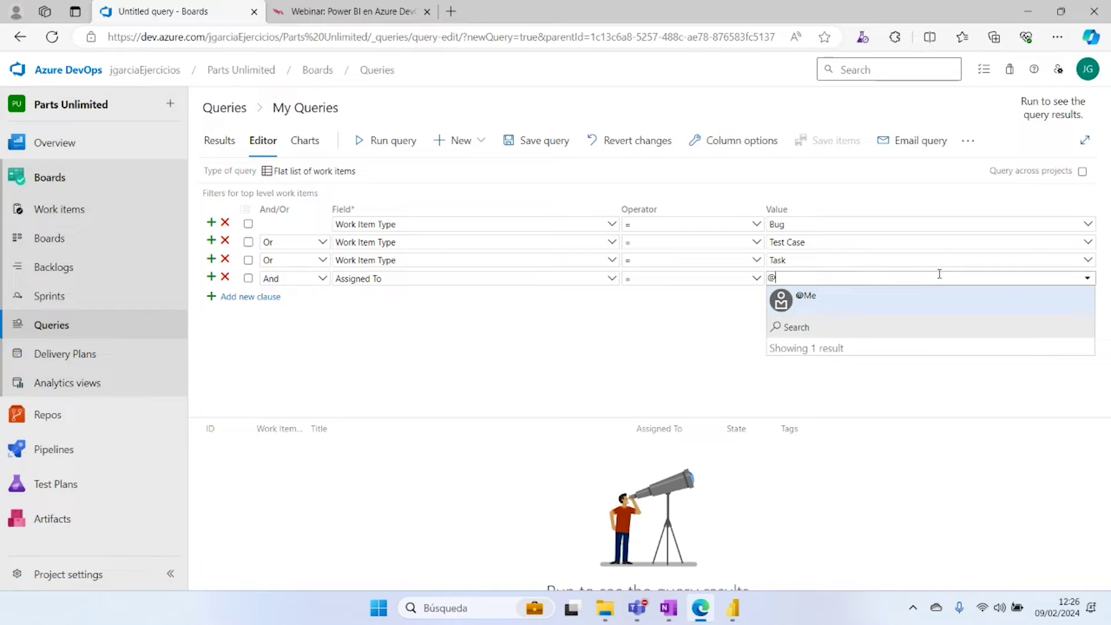
click(822, 305)
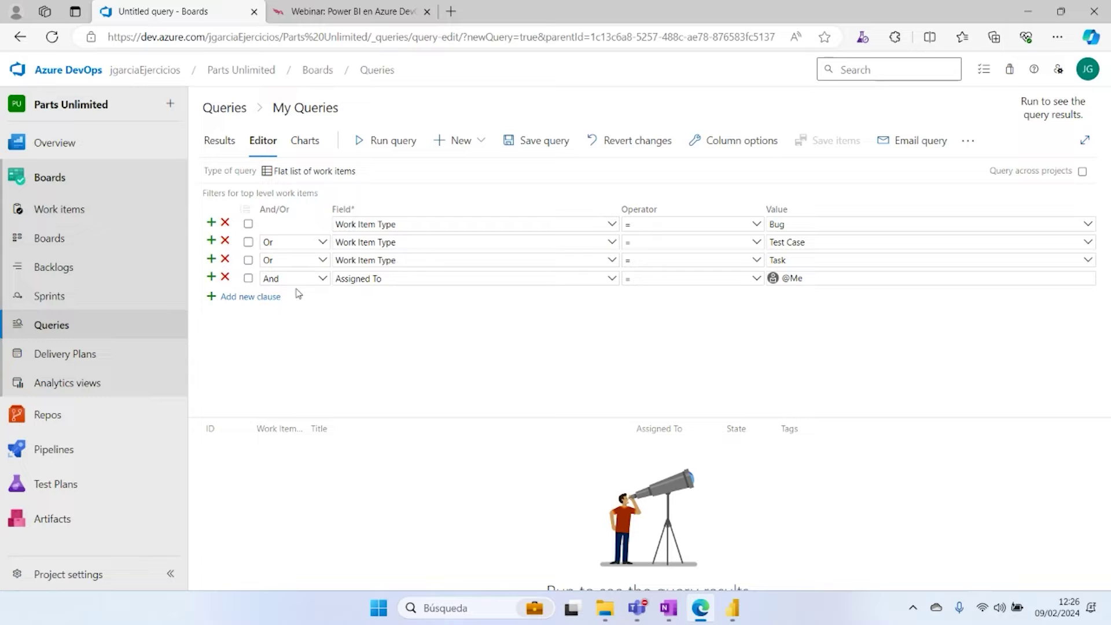
Step: Group the Bug, Test Case and Task clauses together and run the query
click(248, 223)
click(249, 242)
click(248, 259)
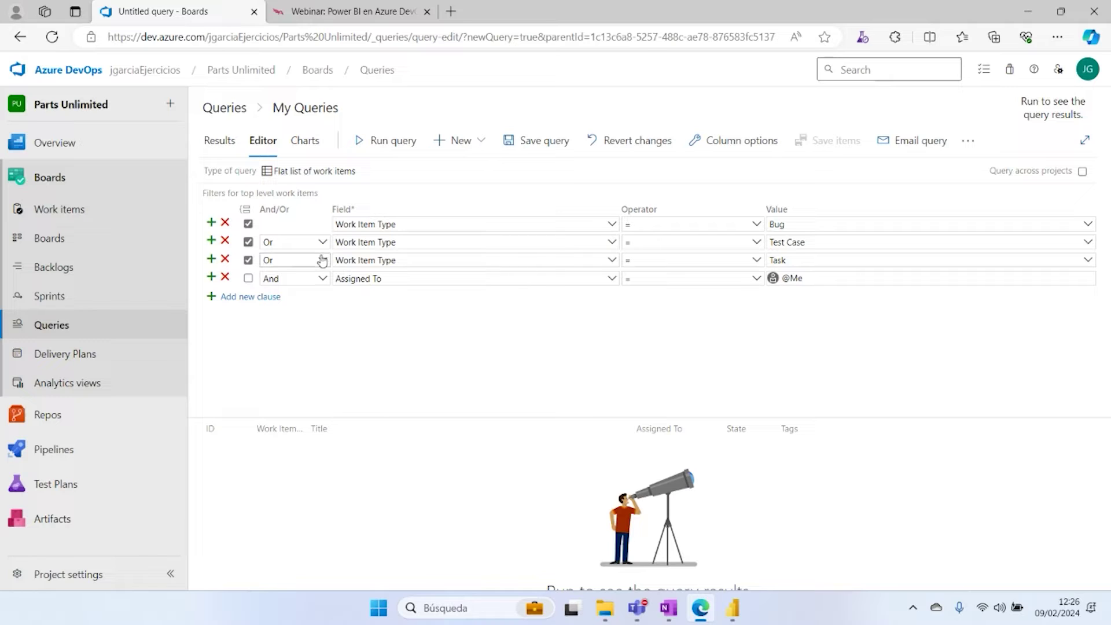
click(247, 211)
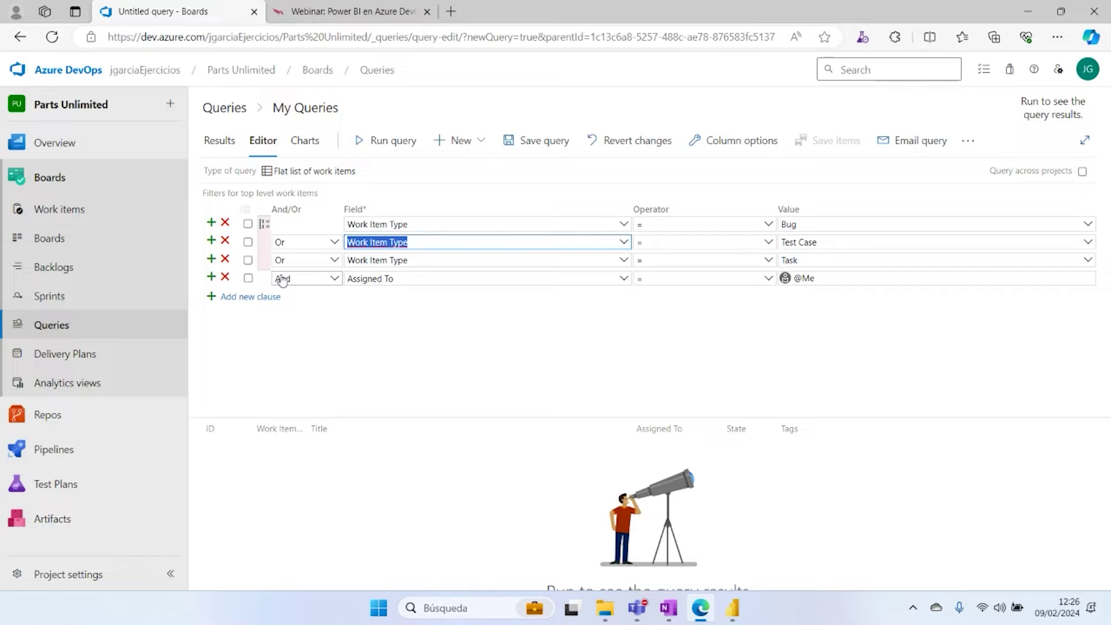
click(372, 145)
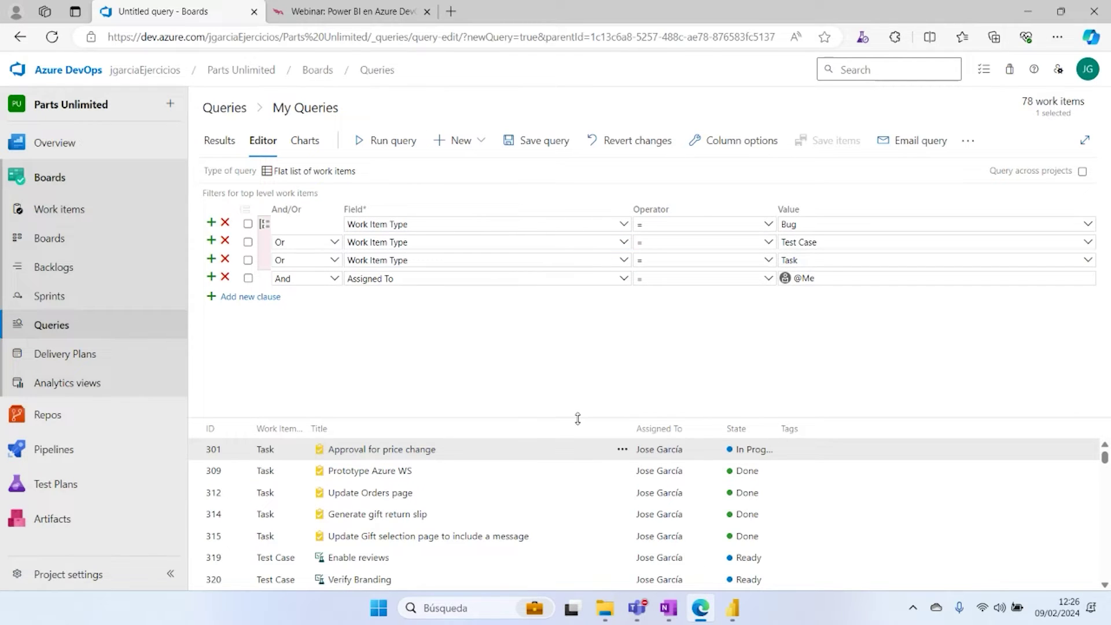
Step: Enlarge the results area and look through the types, titles and states of the returned work items
drag(578, 418, 579, 362)
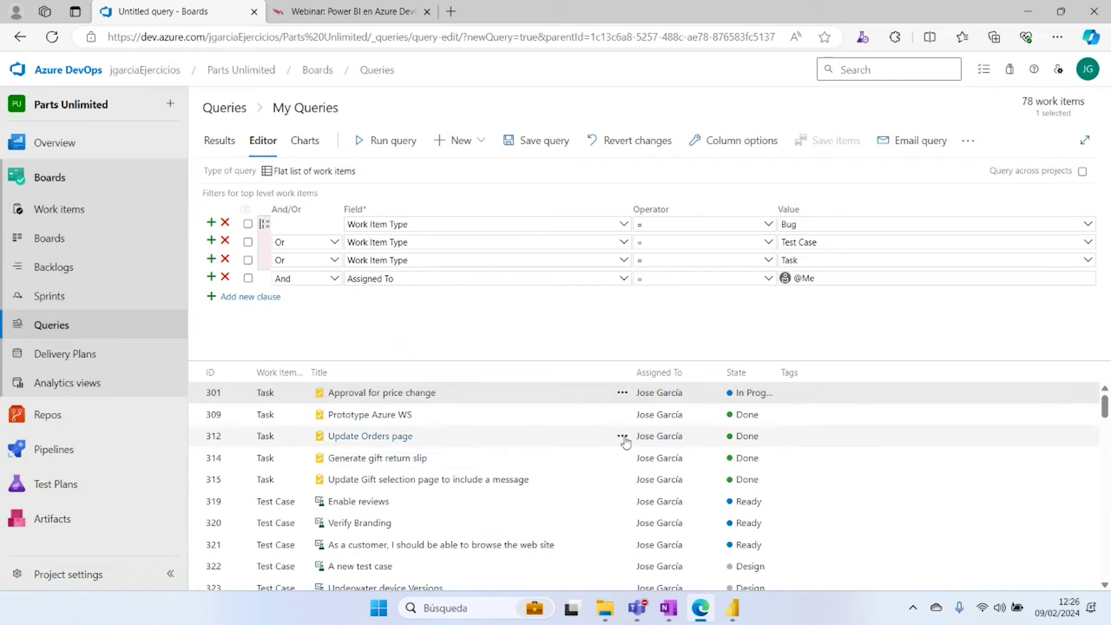
scroll(579, 521, down, 2)
scroll(409, 431, up, 3)
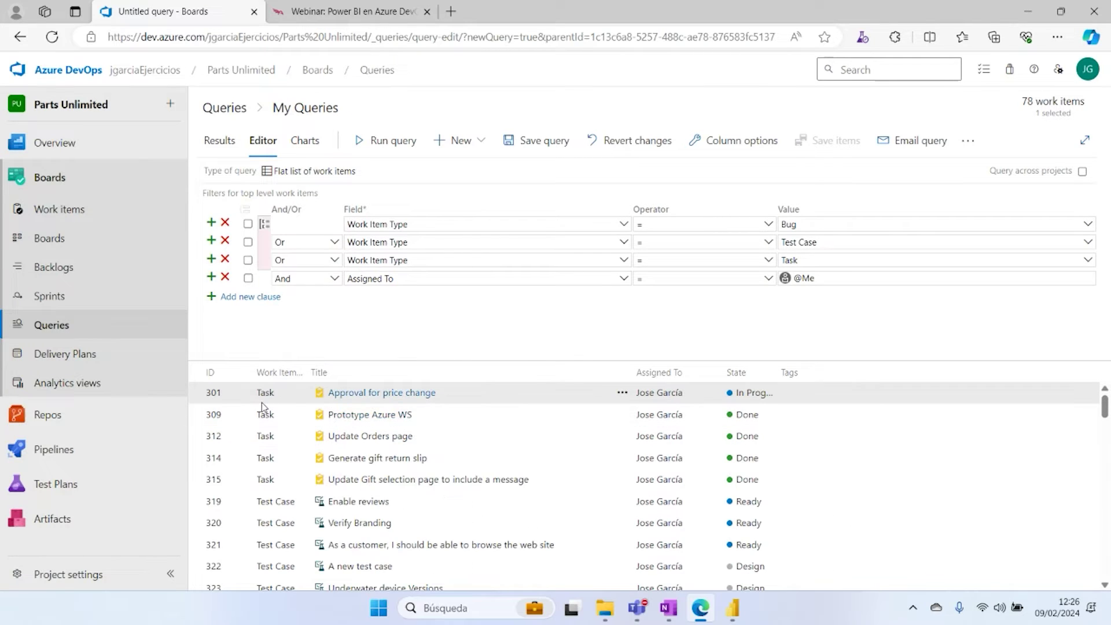
scroll(405, 449, down, 8)
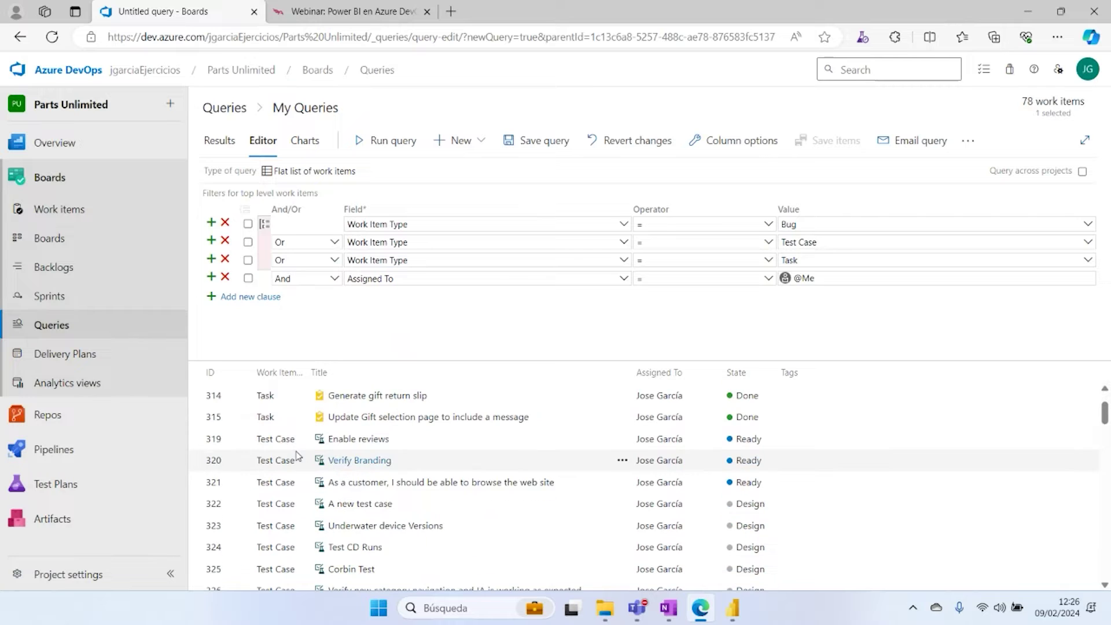
scroll(299, 452, down, 10)
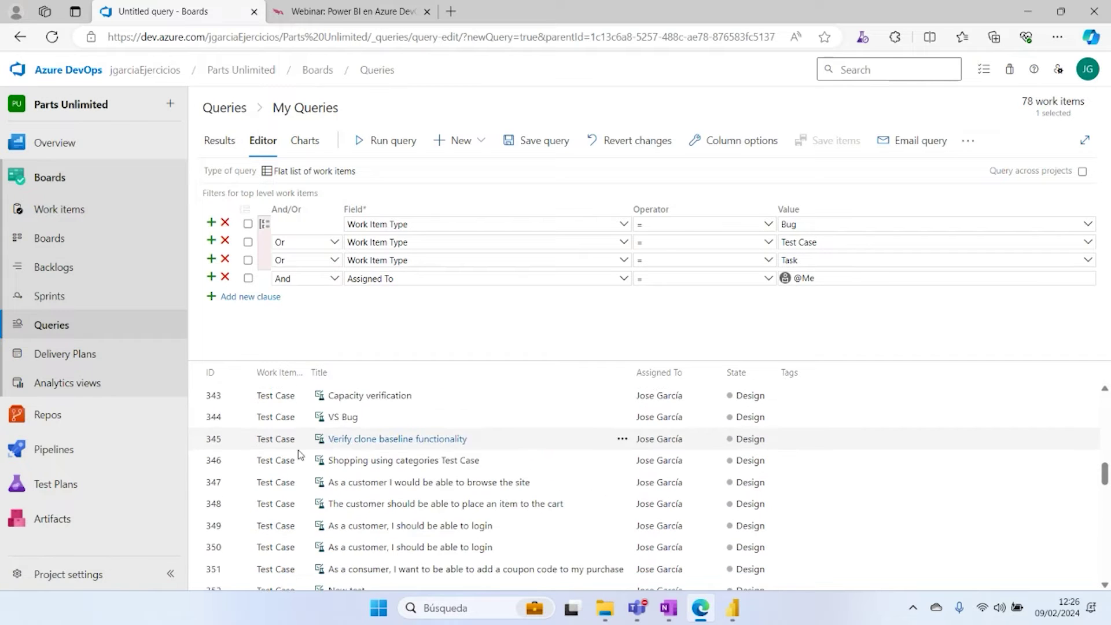
scroll(298, 448, down, 3)
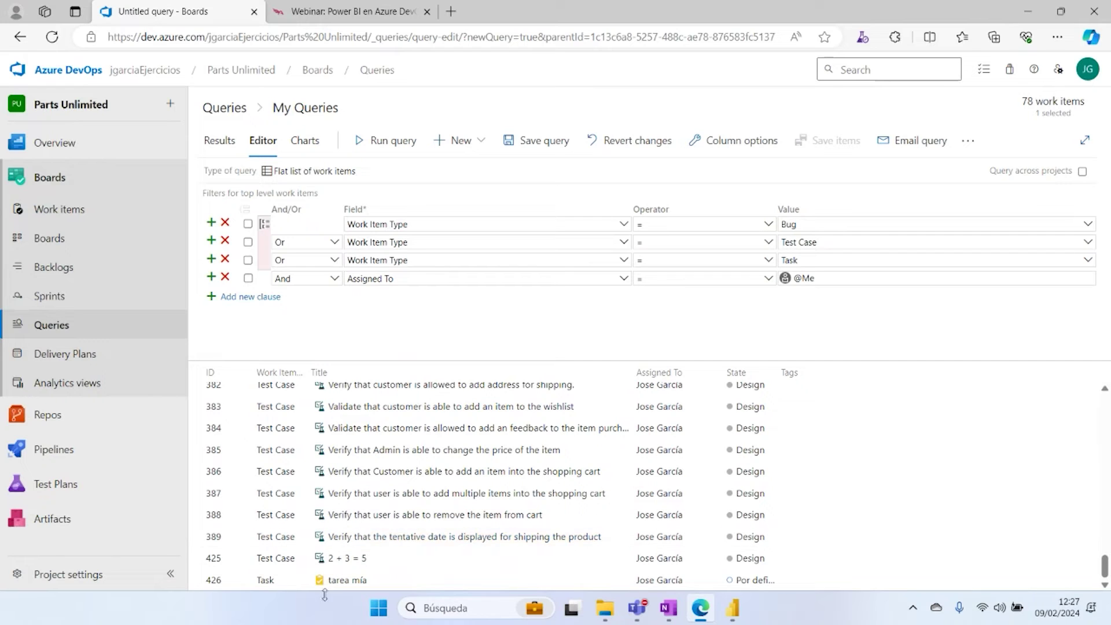
scroll(535, 482, up, 7)
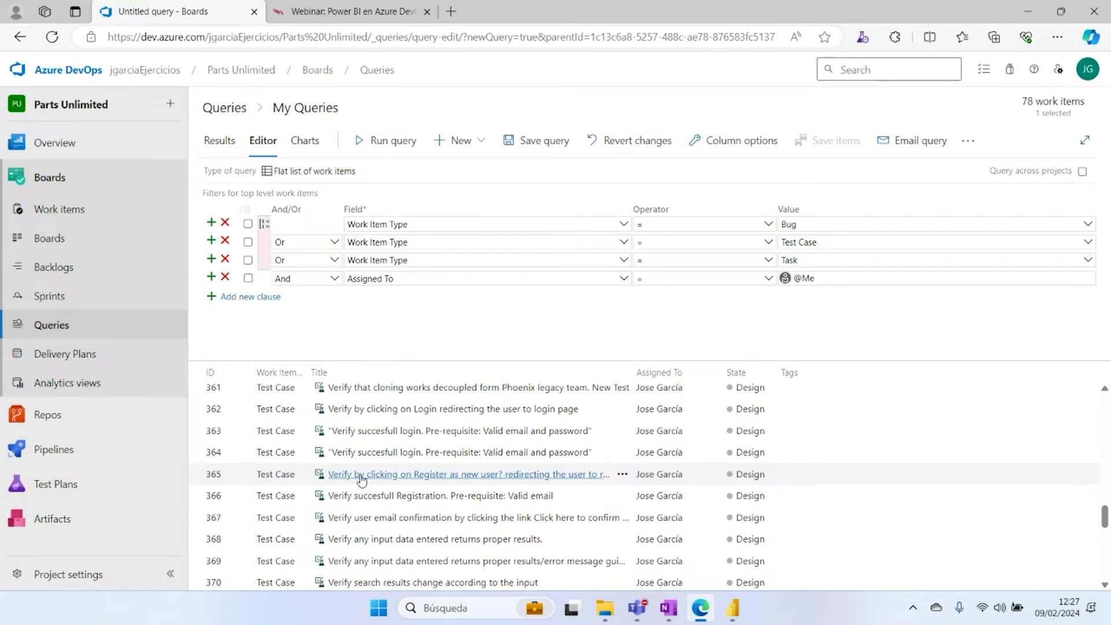
scroll(463, 457, up, 8)
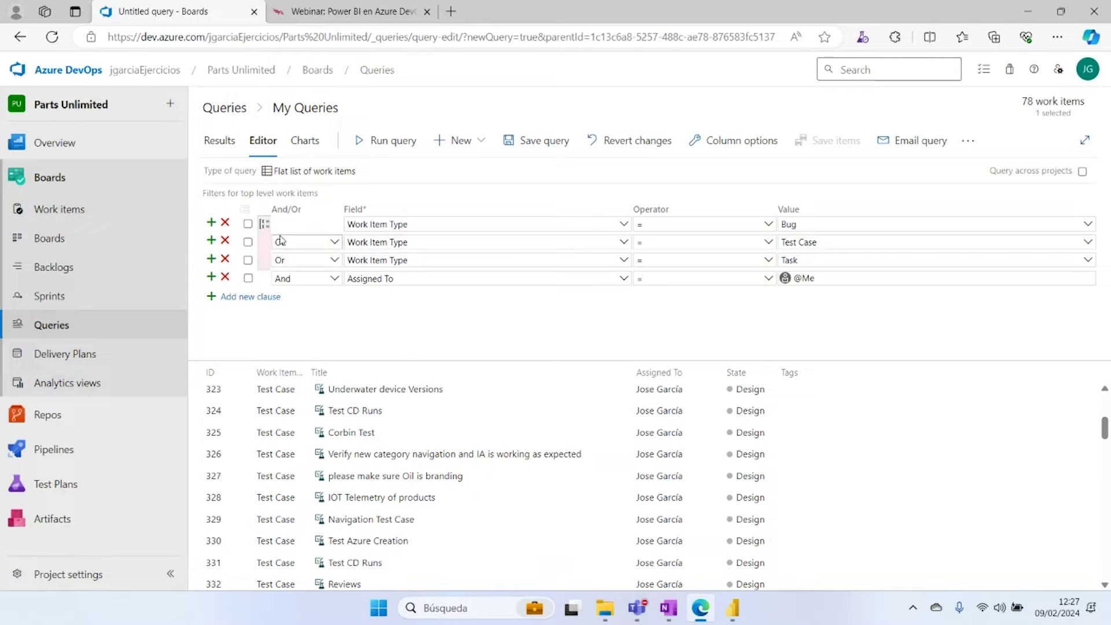
Step: Change the query type to Work items and direct links, check the linked item filter options, and run the query
click(296, 174)
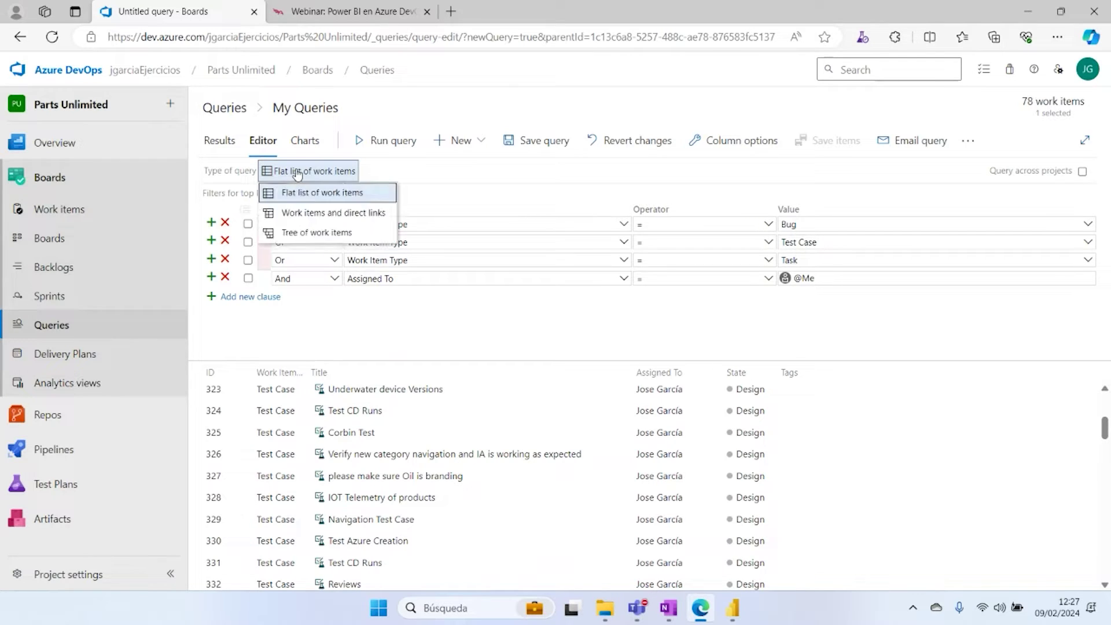
click(311, 214)
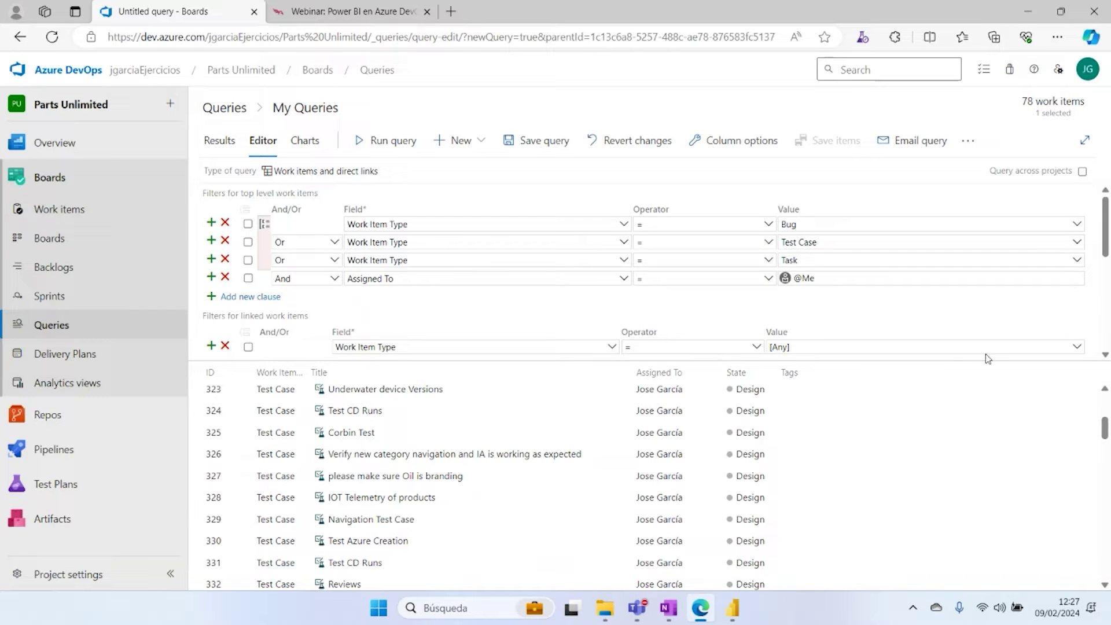
scroll(775, 341, down, 2)
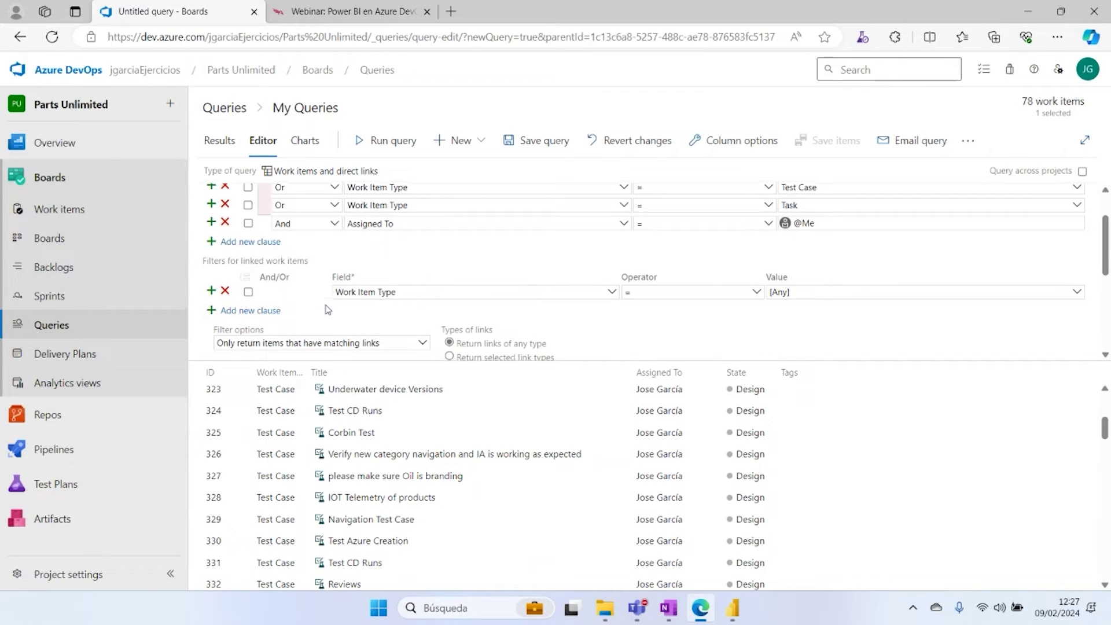
scroll(327, 310, down, 1)
scroll(359, 272, up, 1)
click(397, 147)
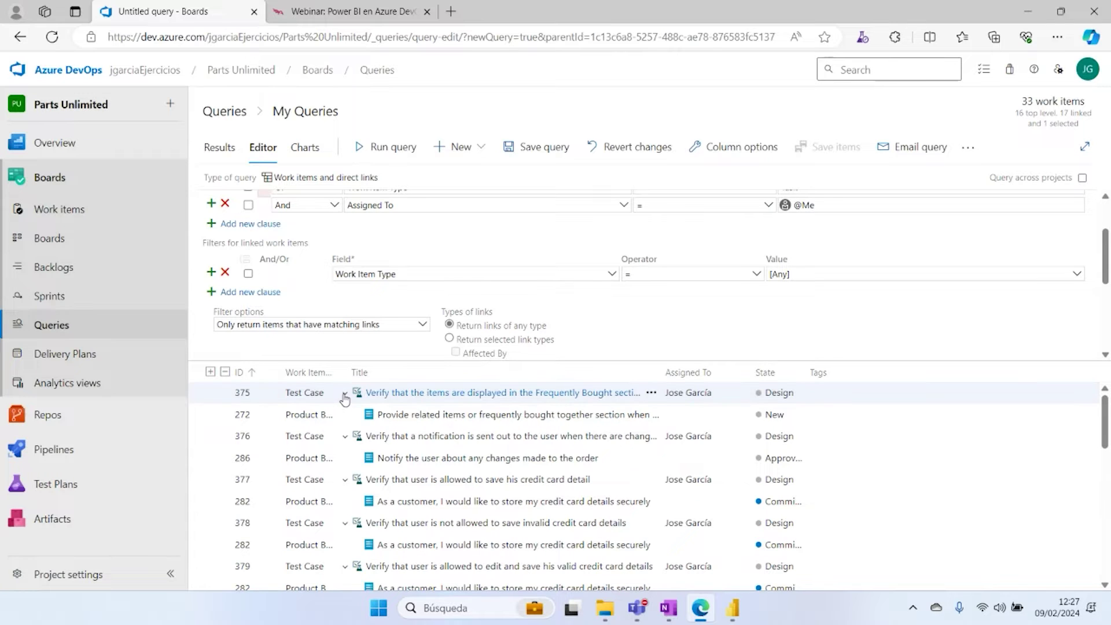
Step: Widen the results' State and Title columns and look through the test cases with their linked work items
click(345, 480)
click(345, 480)
scroll(345, 457, down, 2)
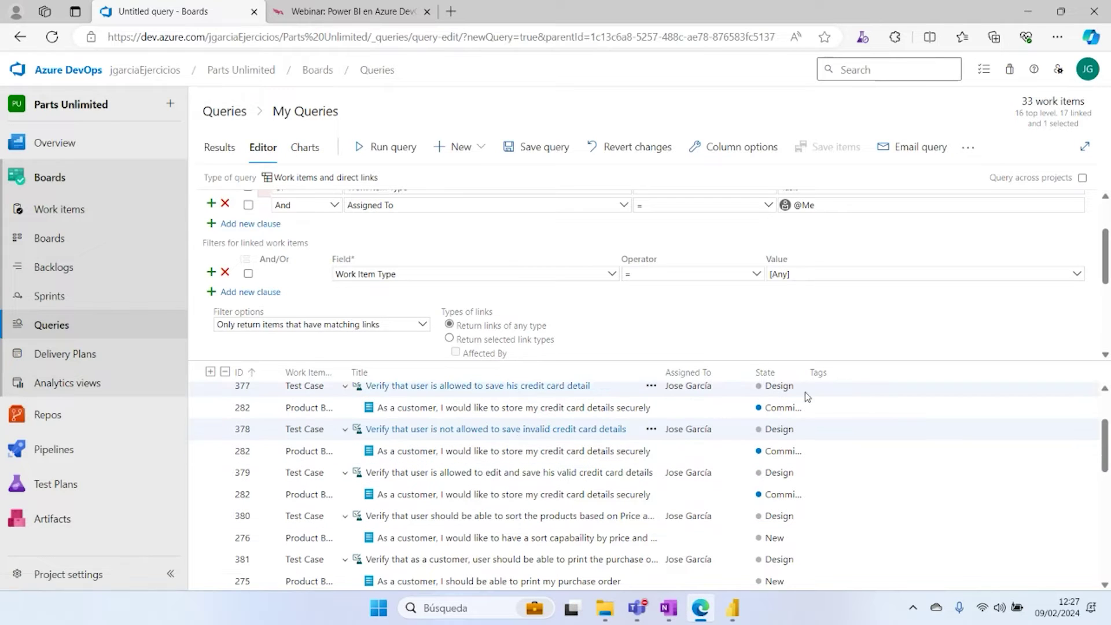
drag(806, 373, 843, 373)
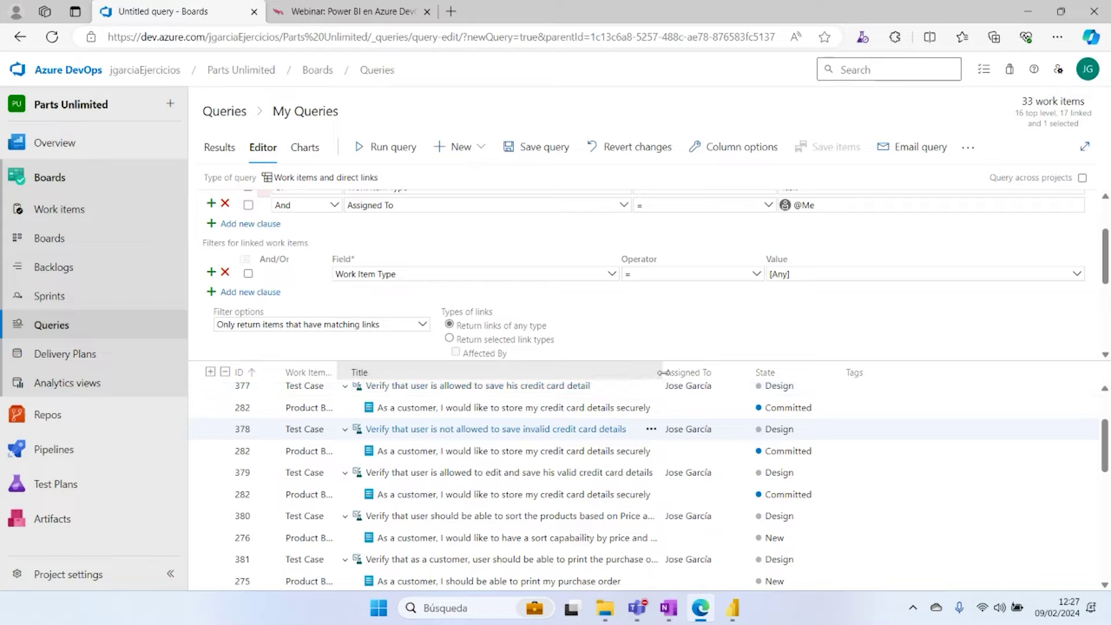
drag(659, 372, 698, 372)
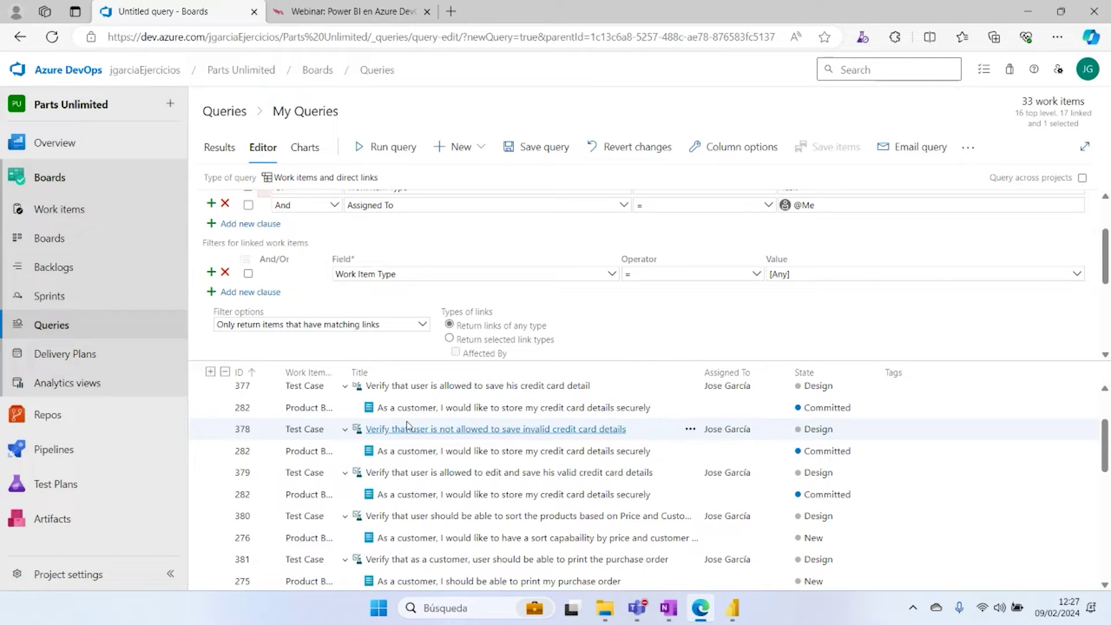
scroll(410, 457, down, 2)
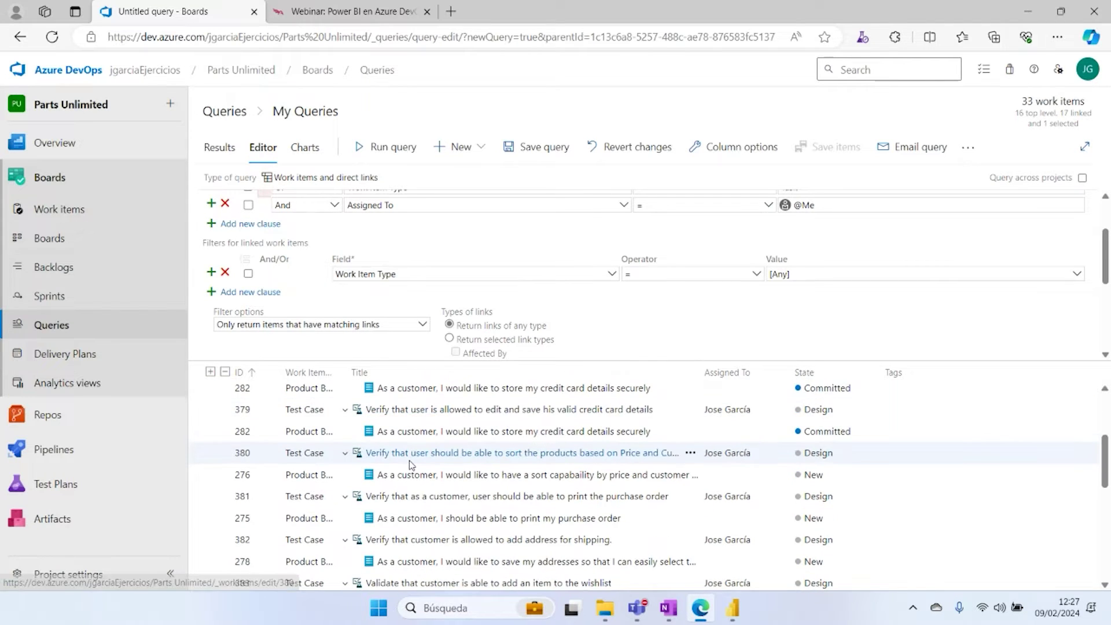
scroll(410, 463, down, 3)
scroll(388, 463, up, 2)
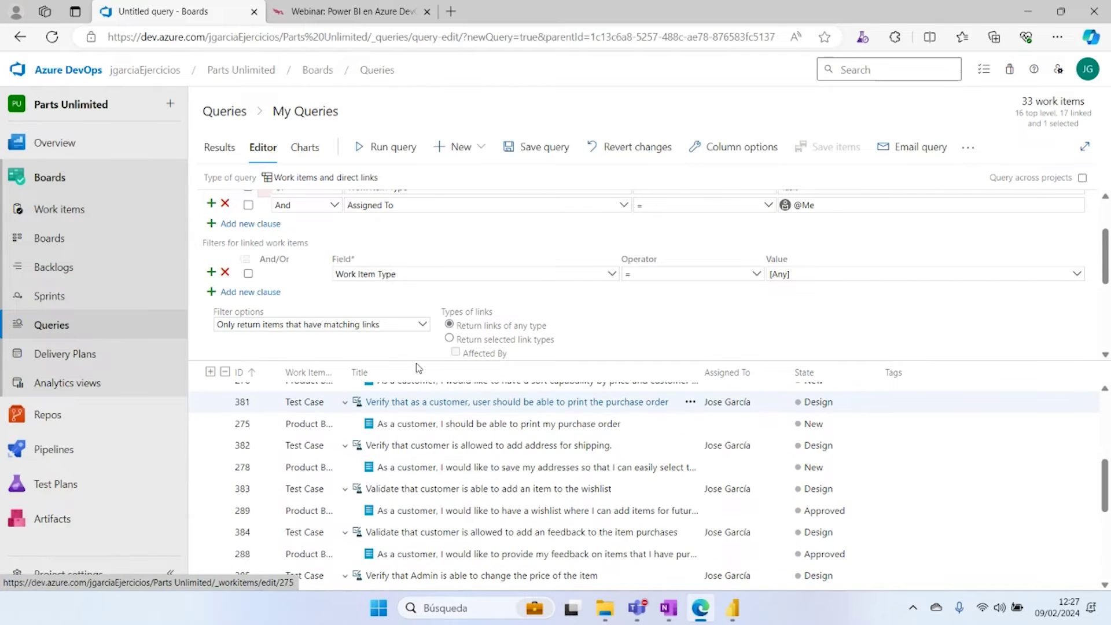
Step: Remove the Work Item Type clause from the filters for linked work items
scroll(397, 310, up, 2)
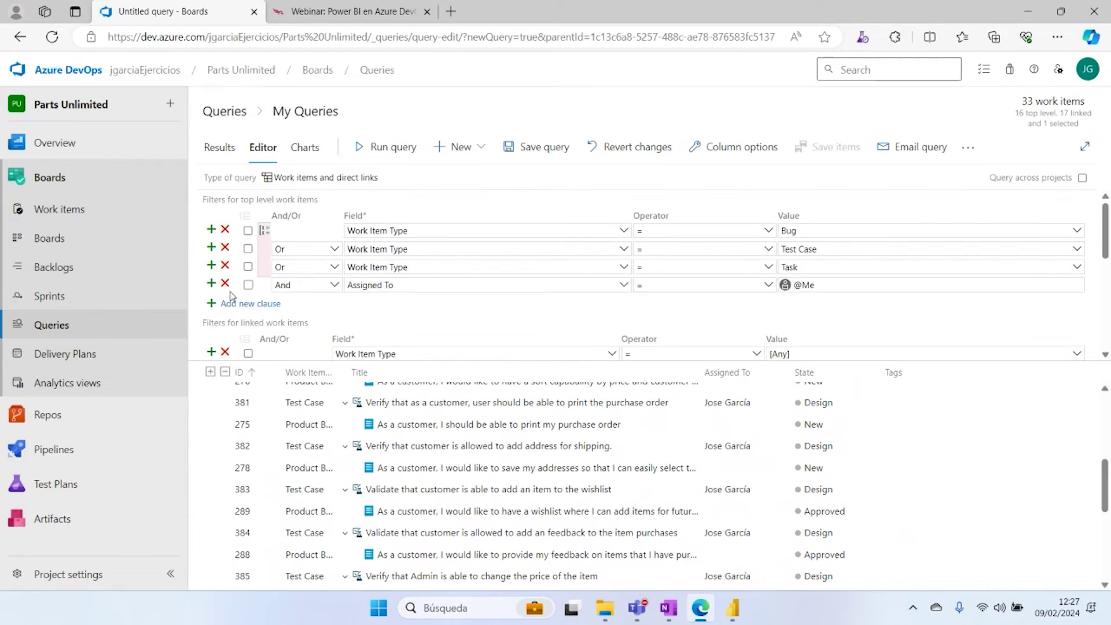
click(227, 302)
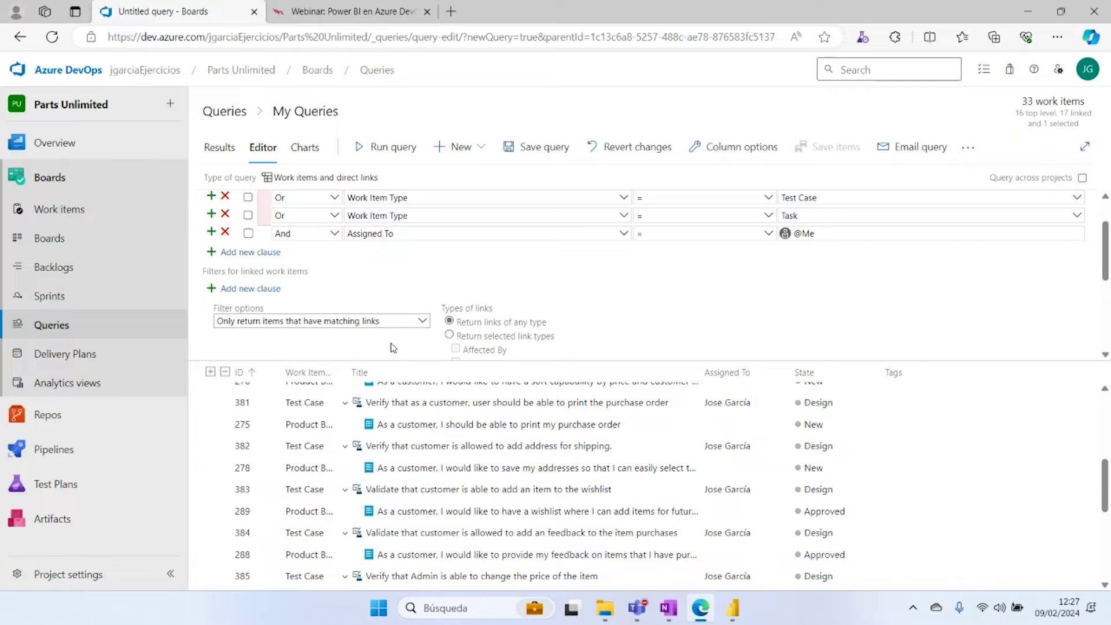
Step: Change the query type to Tree of work items and run the query
click(321, 177)
click(317, 239)
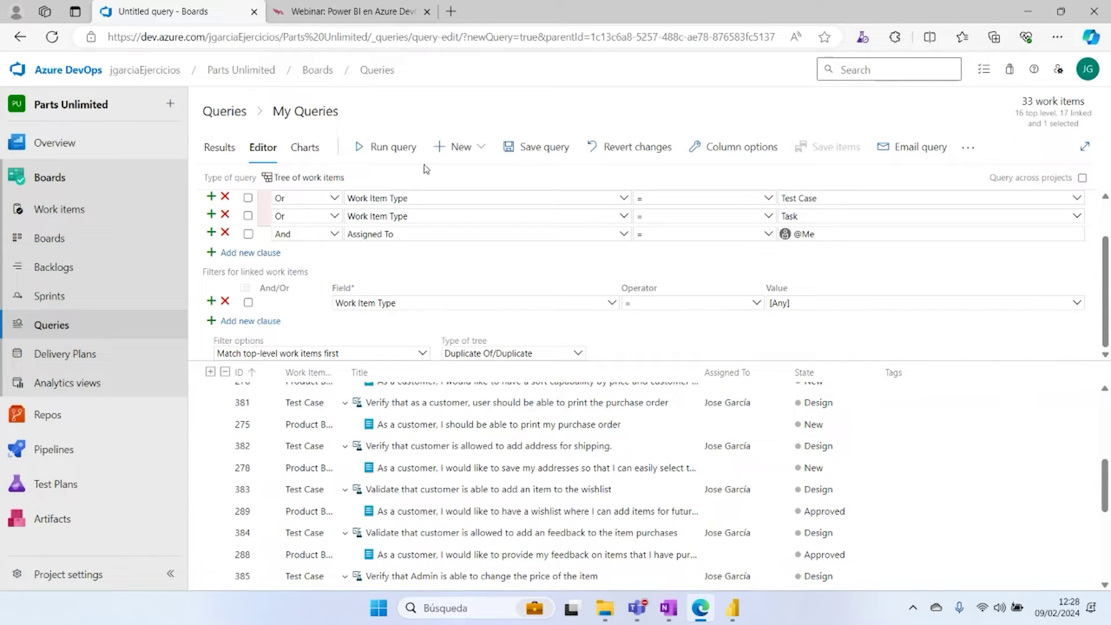
click(393, 148)
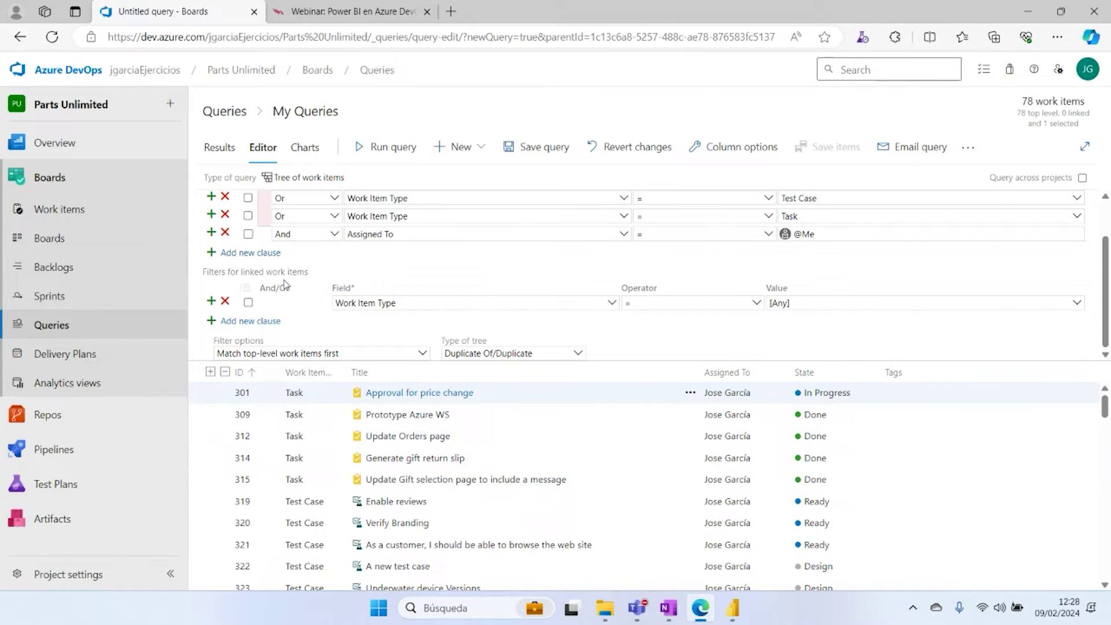
Step: Set the query type to Flat list of work items, run the query, and check the returned items
click(284, 178)
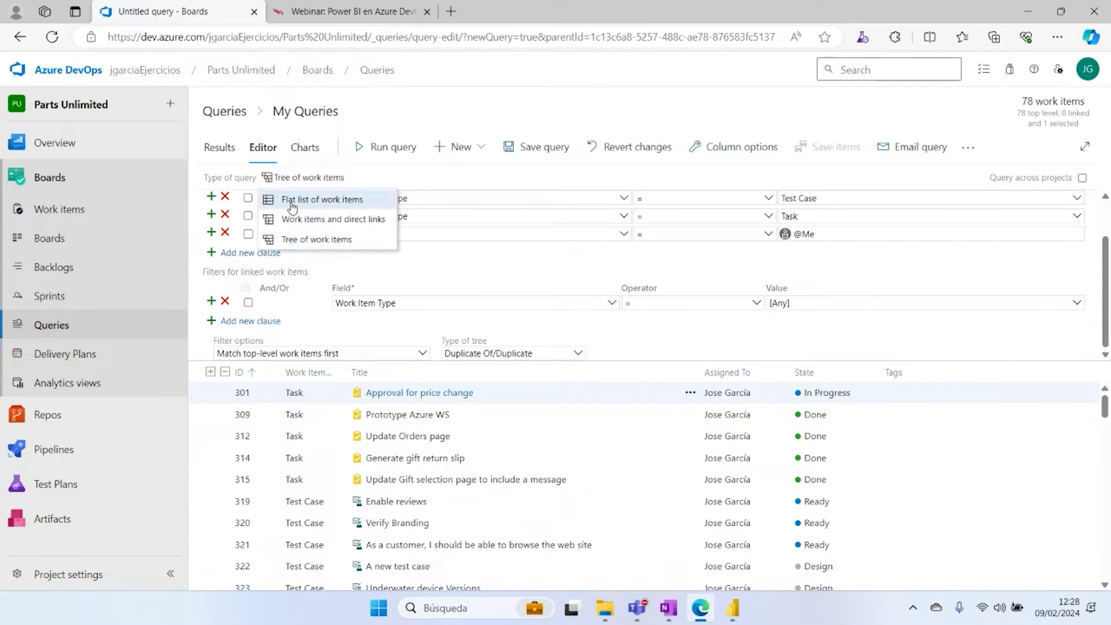
click(292, 200)
click(382, 146)
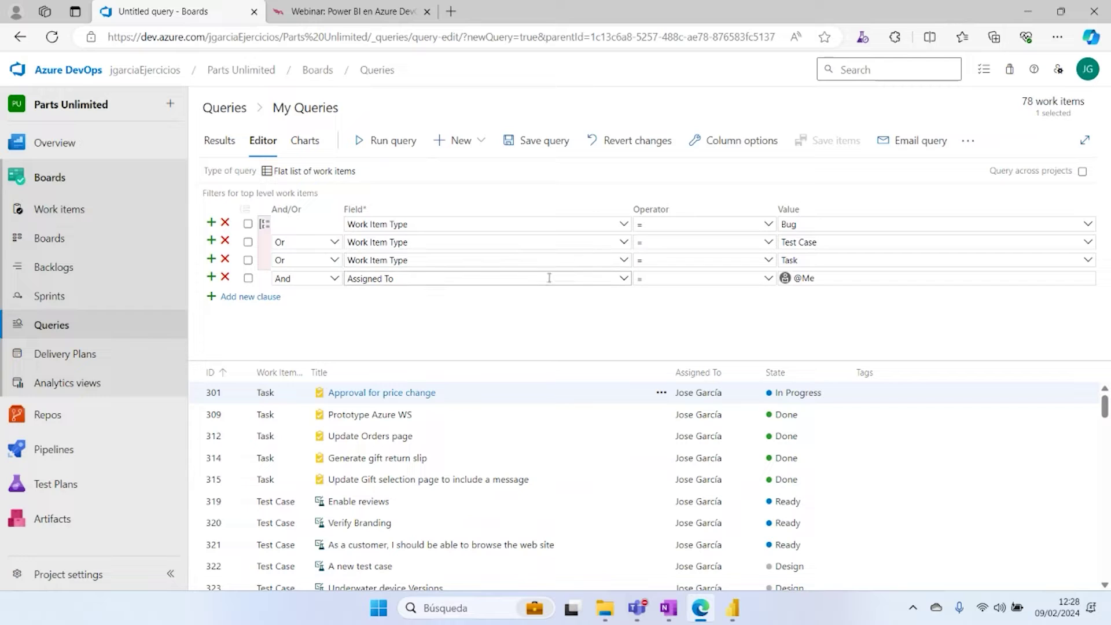
scroll(414, 428, down, 1)
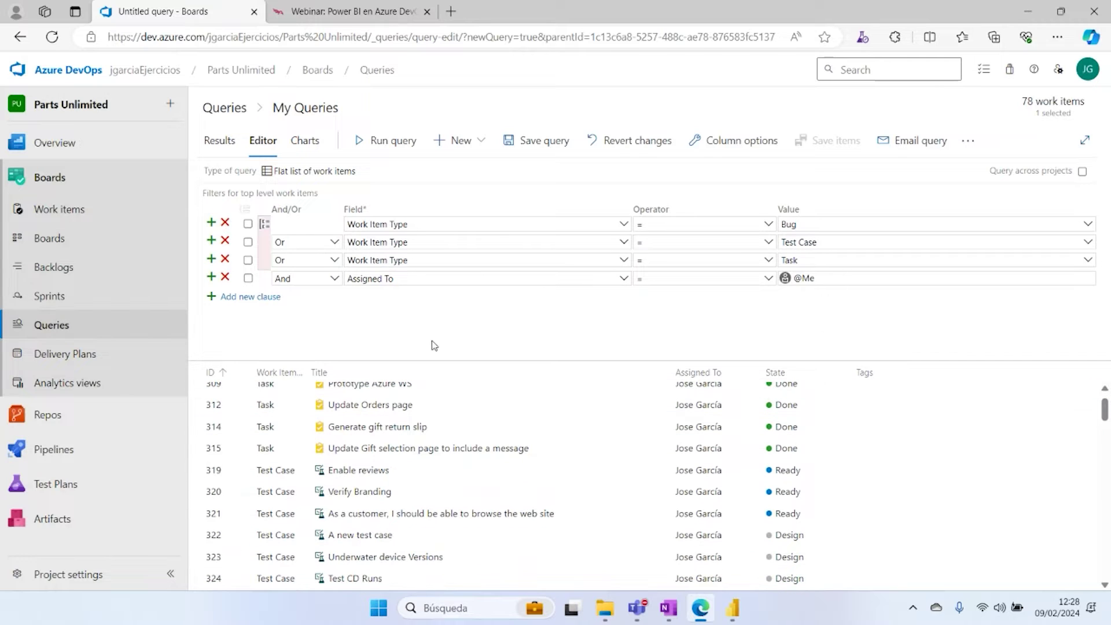
Step: Save the query as MiVista in the My Queries folder
click(548, 144)
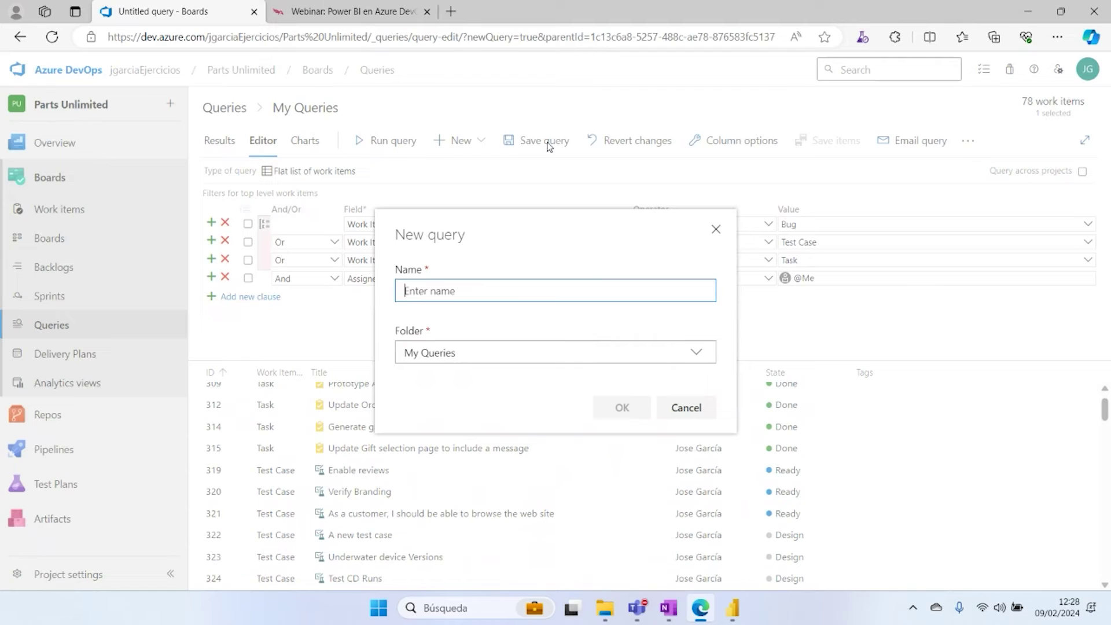
click(700, 354)
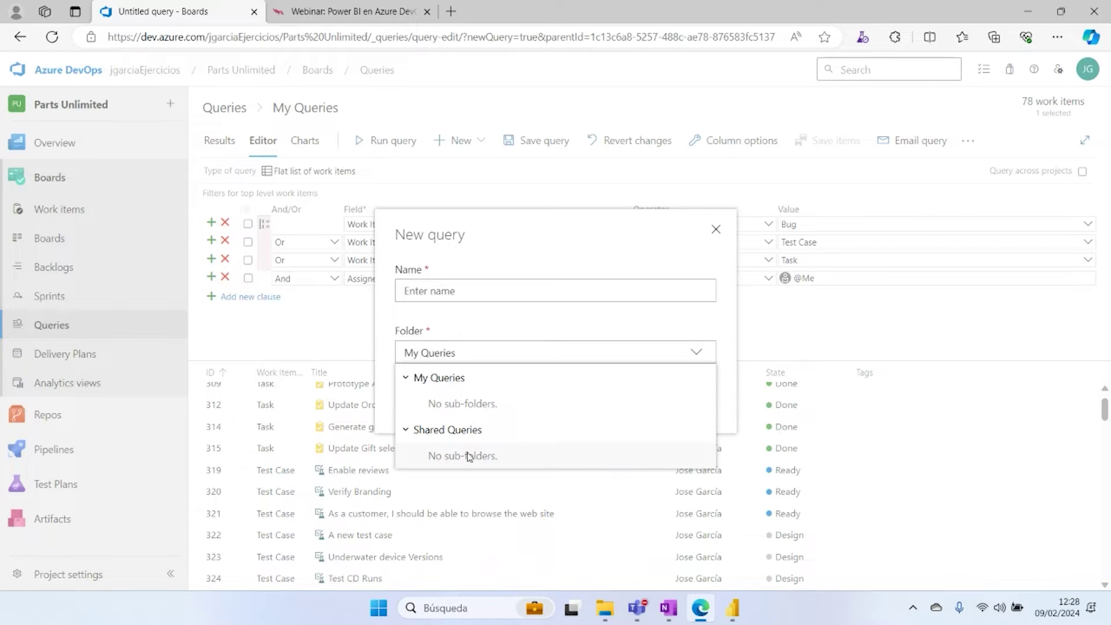
click(454, 381)
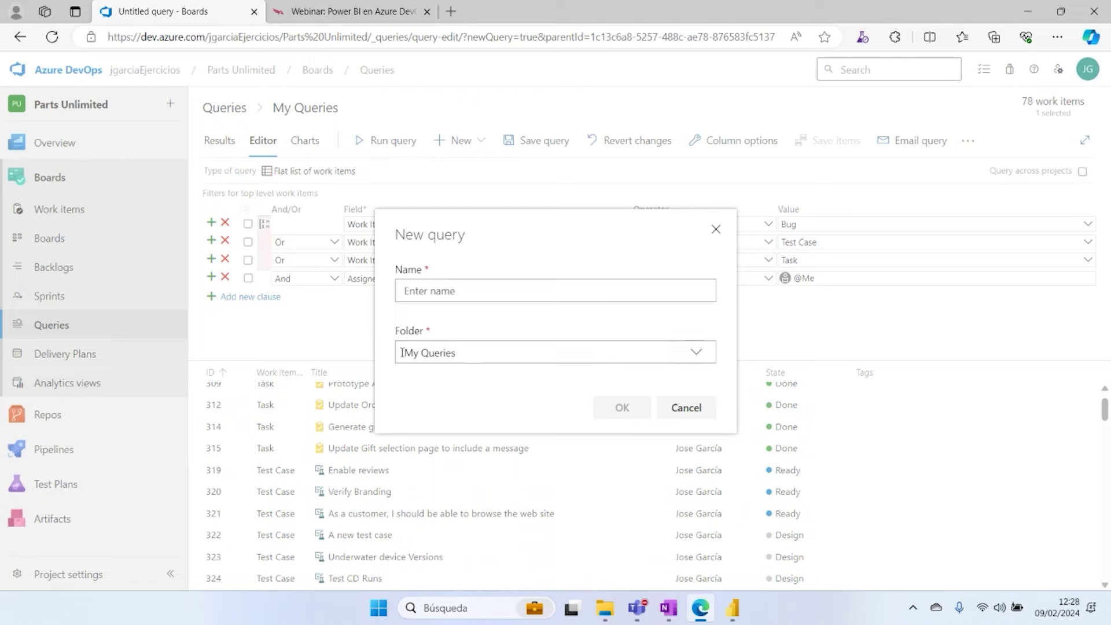
click(476, 290)
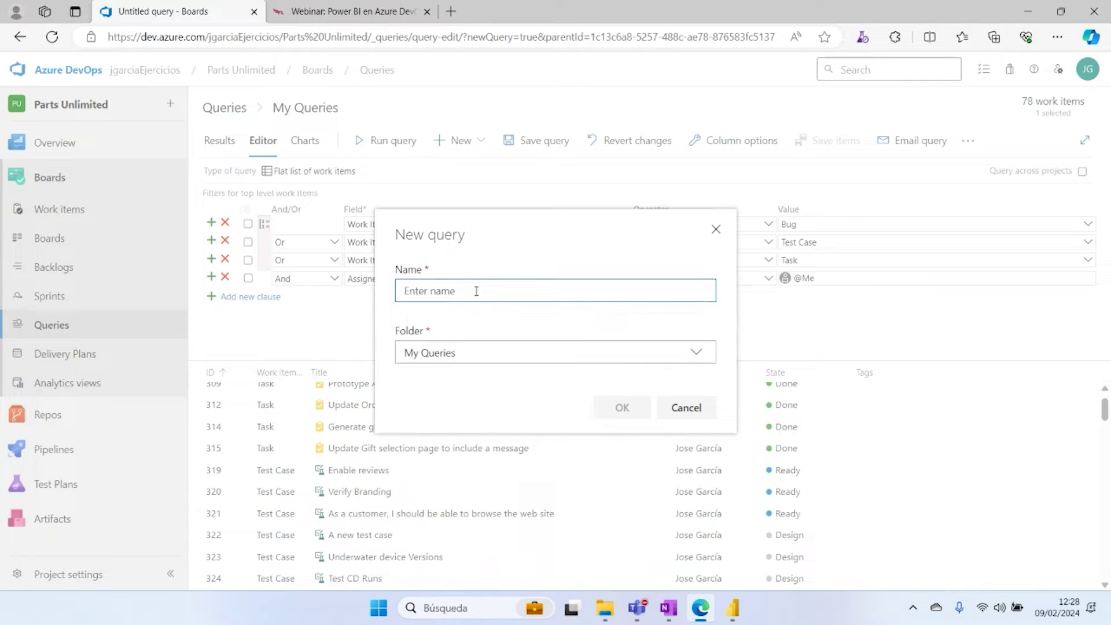
text(V)
key(BackSpace)
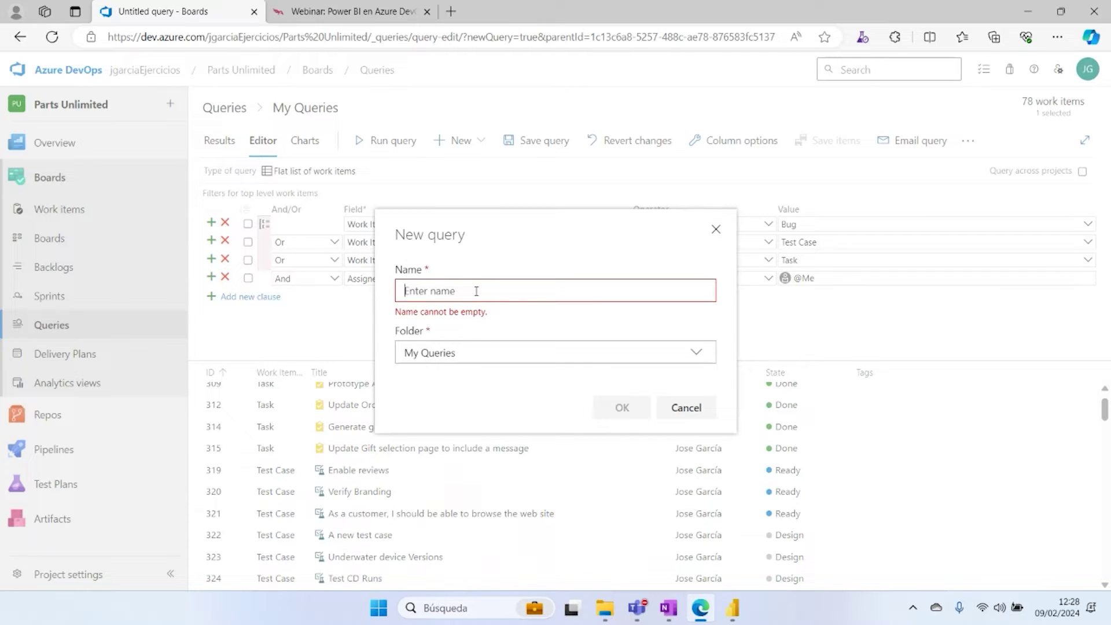
text(mi Vista)
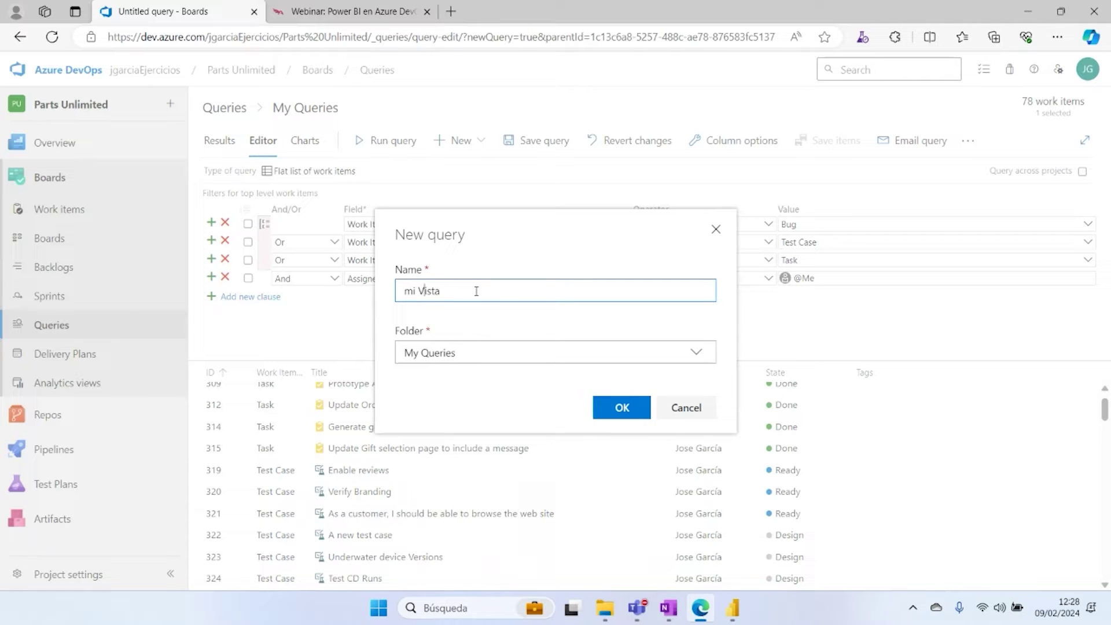
key(BackSpace)
key(BackSpace)
text(M)
click(455, 295)
click(617, 413)
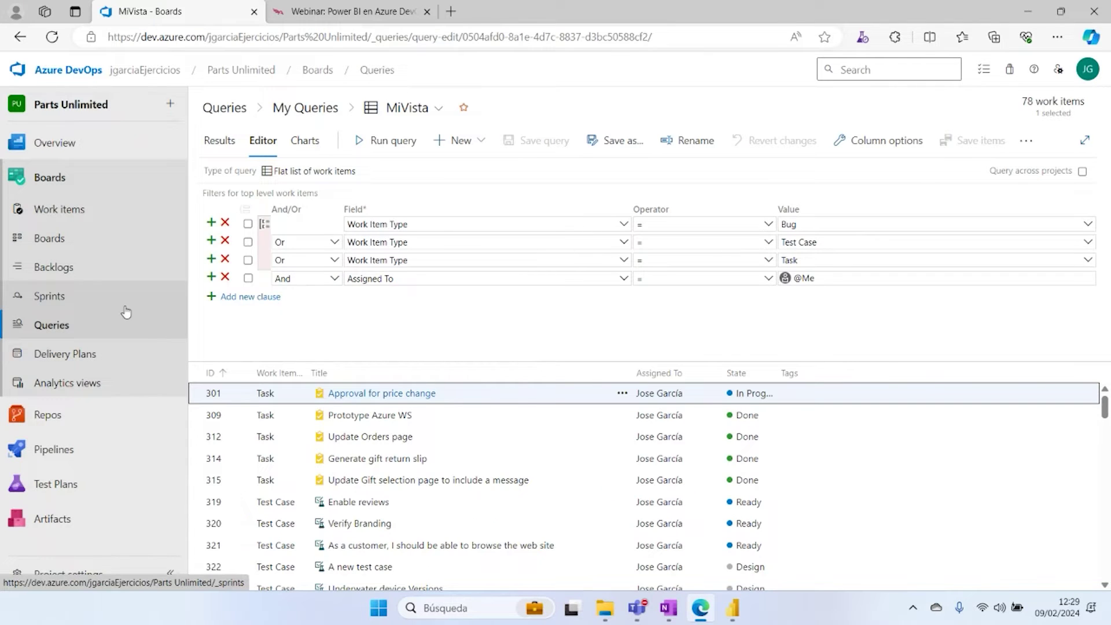
Step: Open the Parts Unlimited Team - Overview dashboard and look through its widgets and charts
click(49, 145)
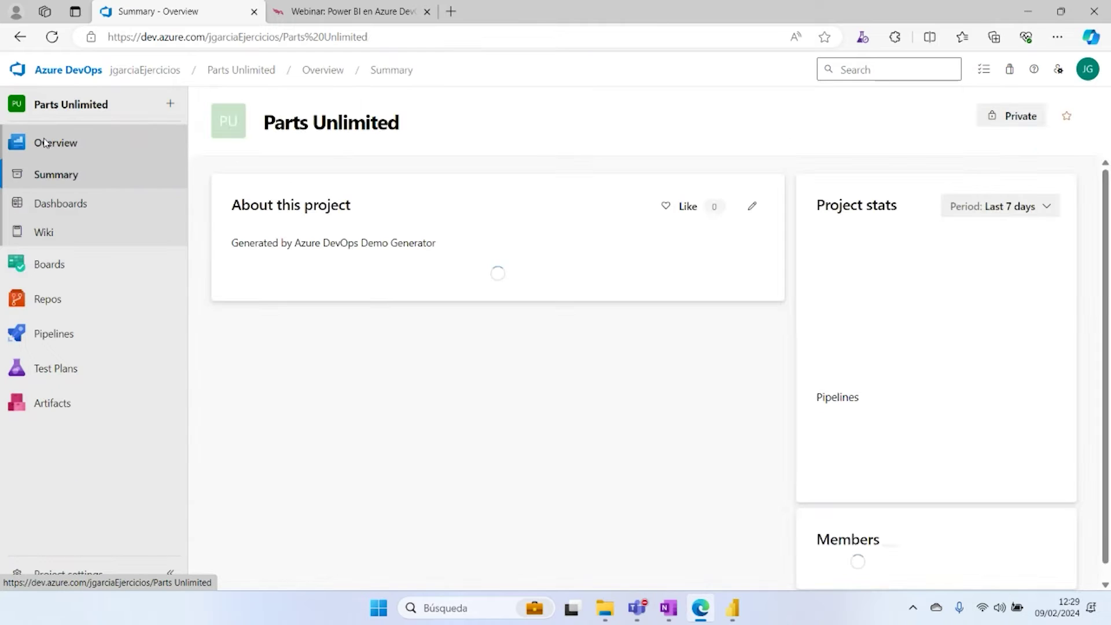
click(70, 210)
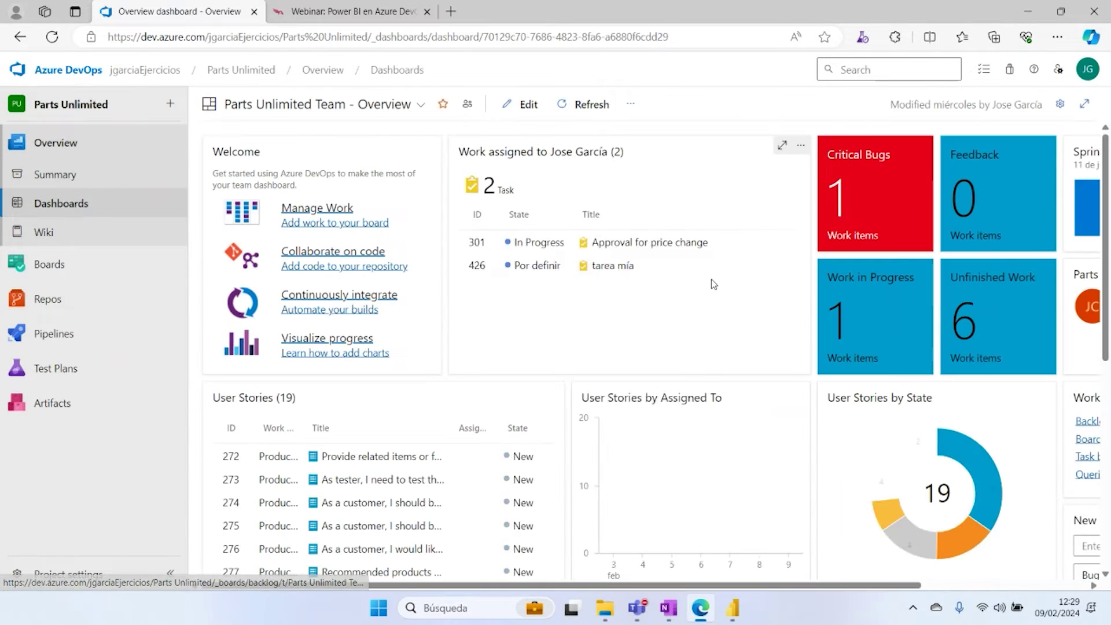
click(970, 586)
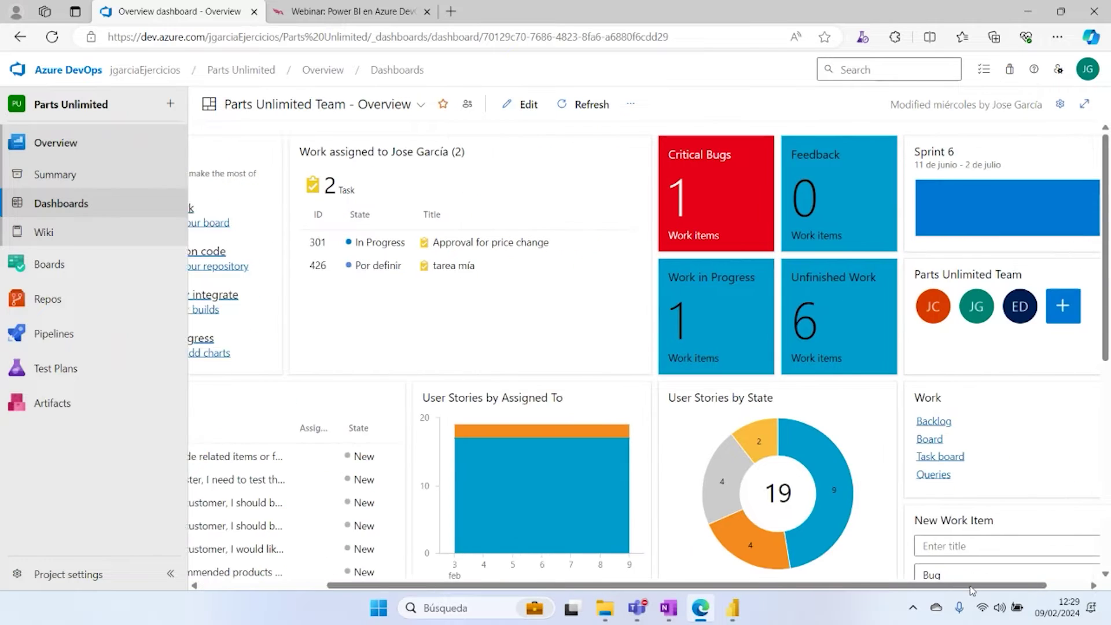
drag(976, 591, 811, 591)
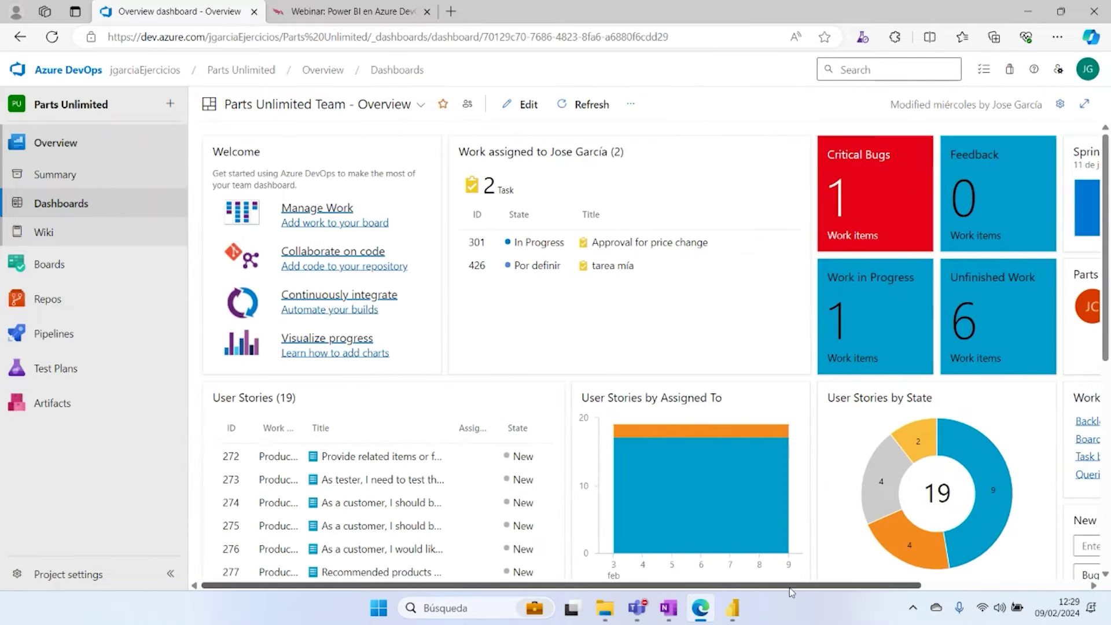
scroll(810, 309, down, 3)
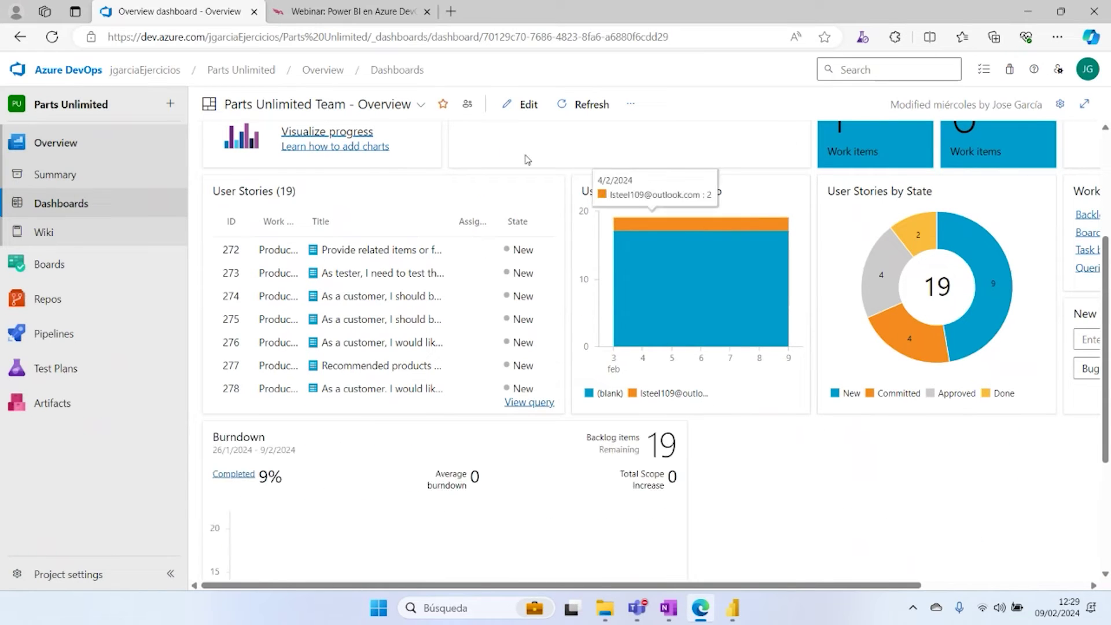
Step: Start editing the dashboard, find the Query Results widget in the widget catalogue, and add it
click(523, 104)
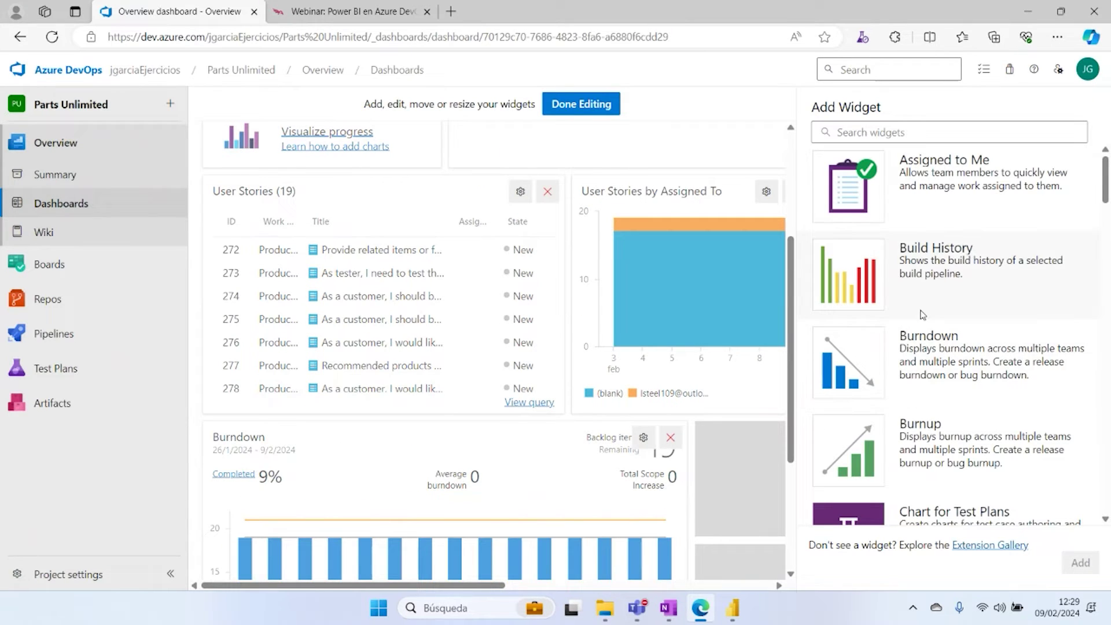
scroll(1009, 290, down, 5)
scroll(935, 327, down, 7)
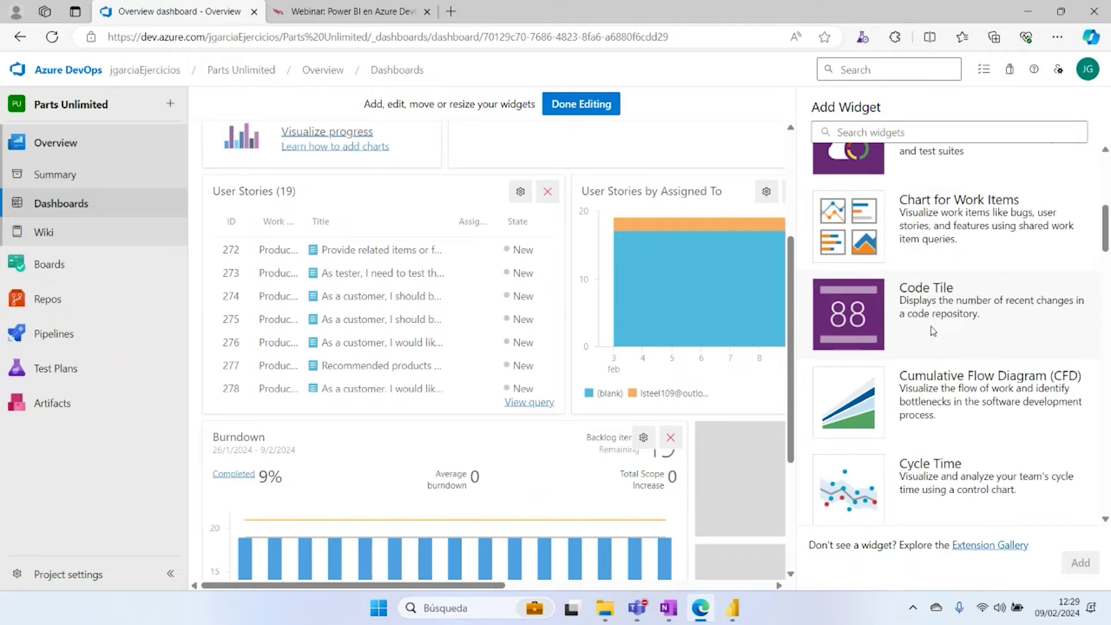
scroll(924, 328, down, 5)
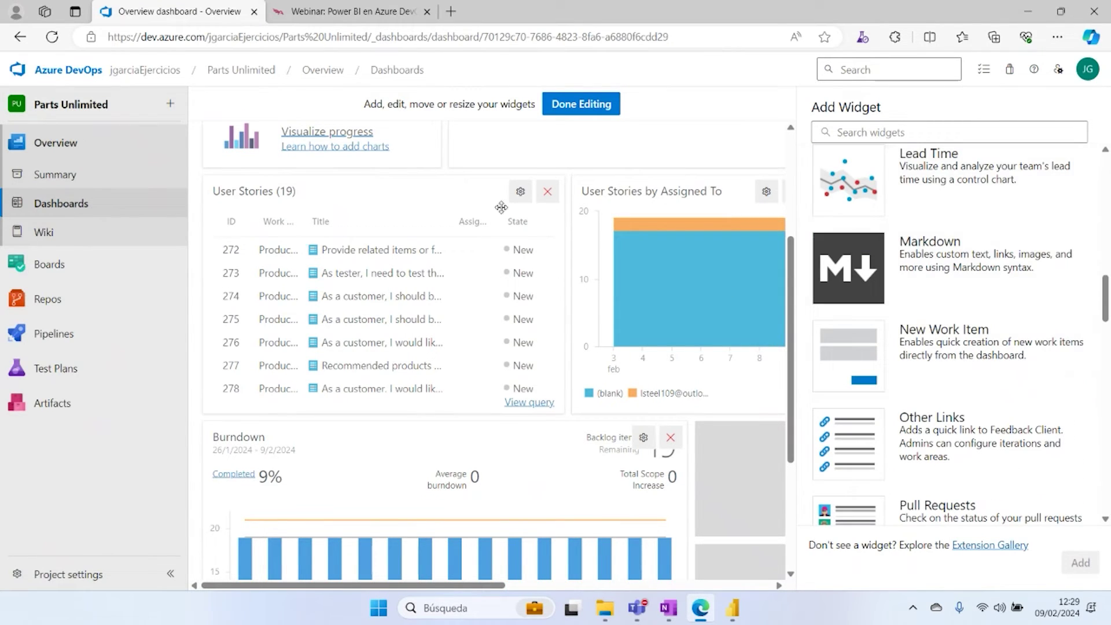
scroll(963, 313, down, 2)
scroll(962, 311, down, 1)
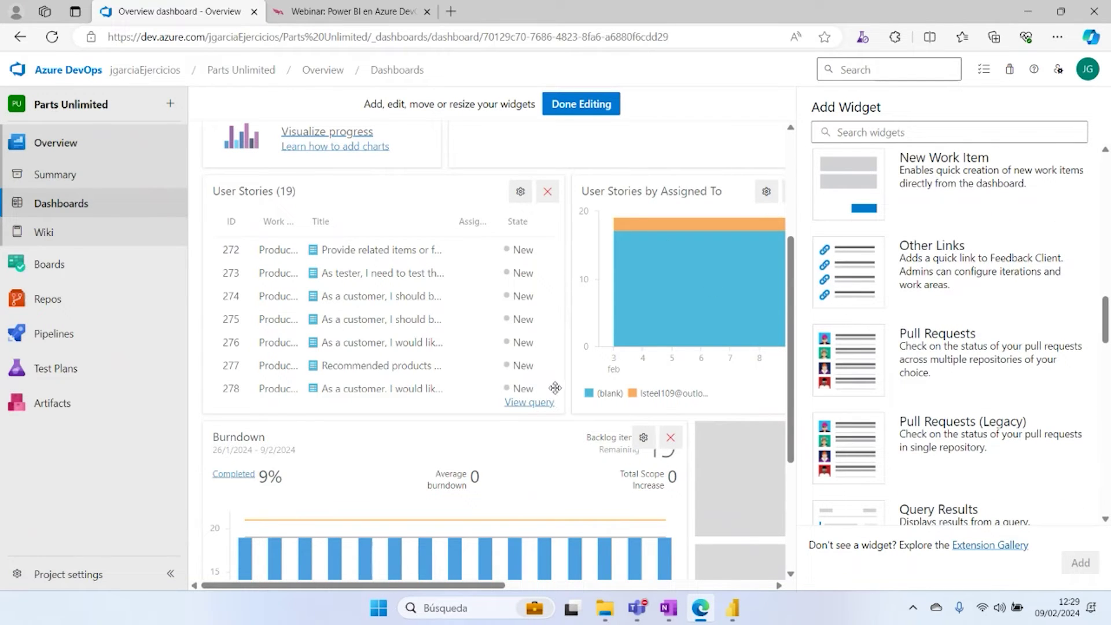
scroll(674, 432, down, 2)
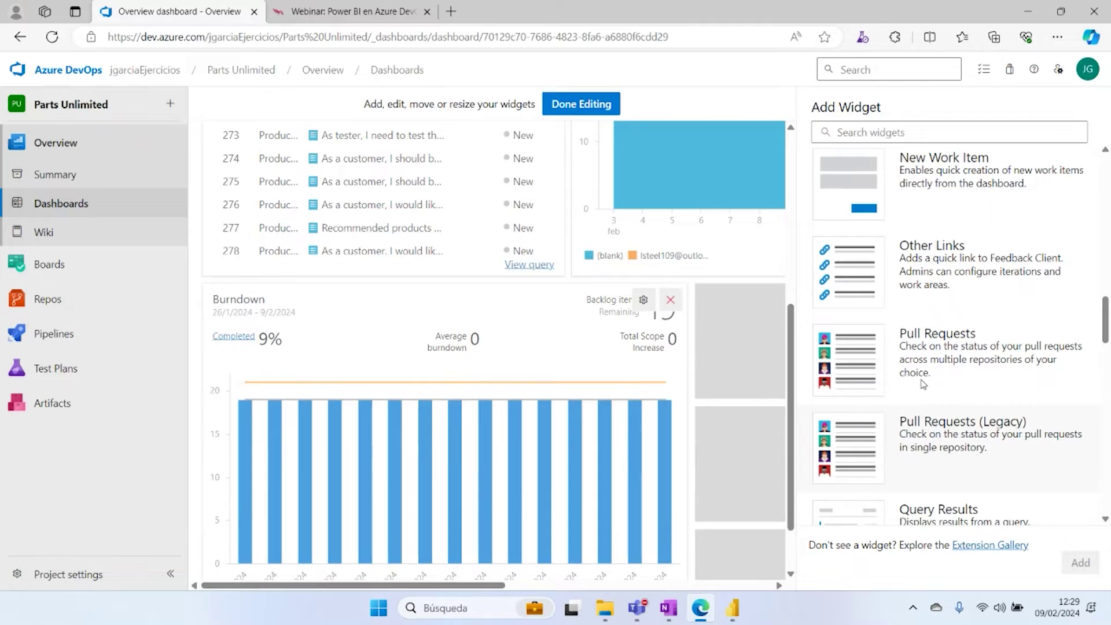
scroll(924, 383, down, 2)
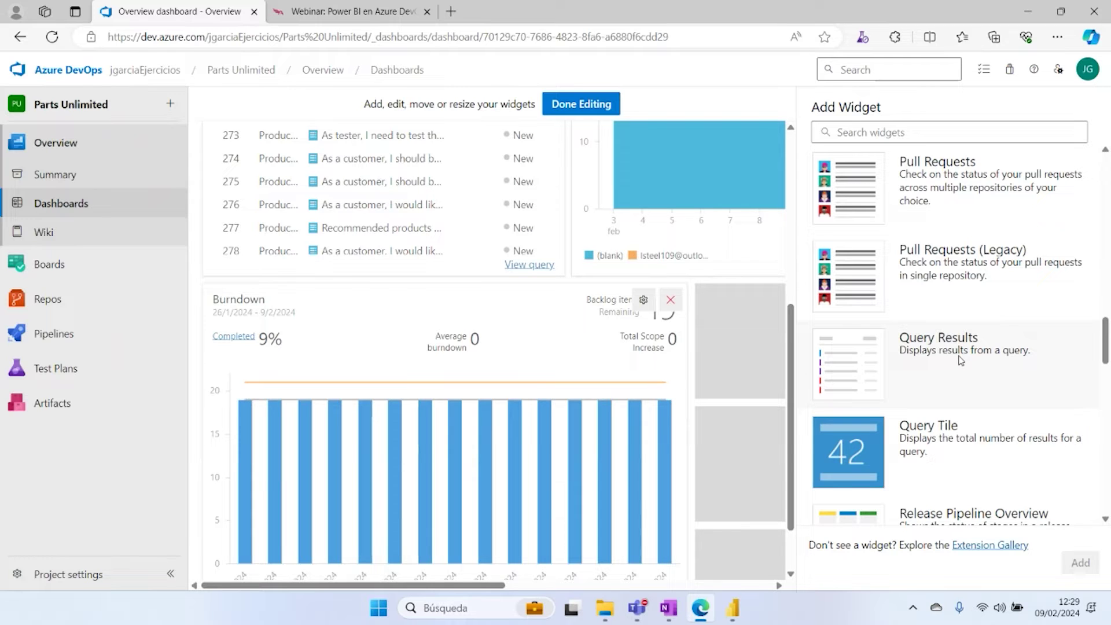
scroll(940, 295, down, 1)
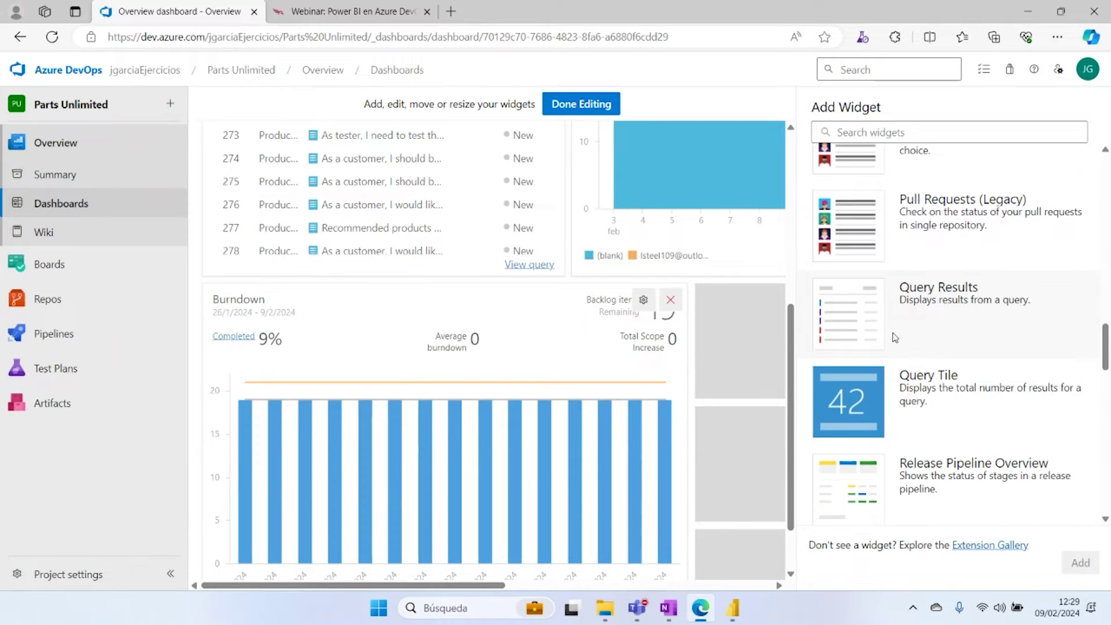
click(928, 297)
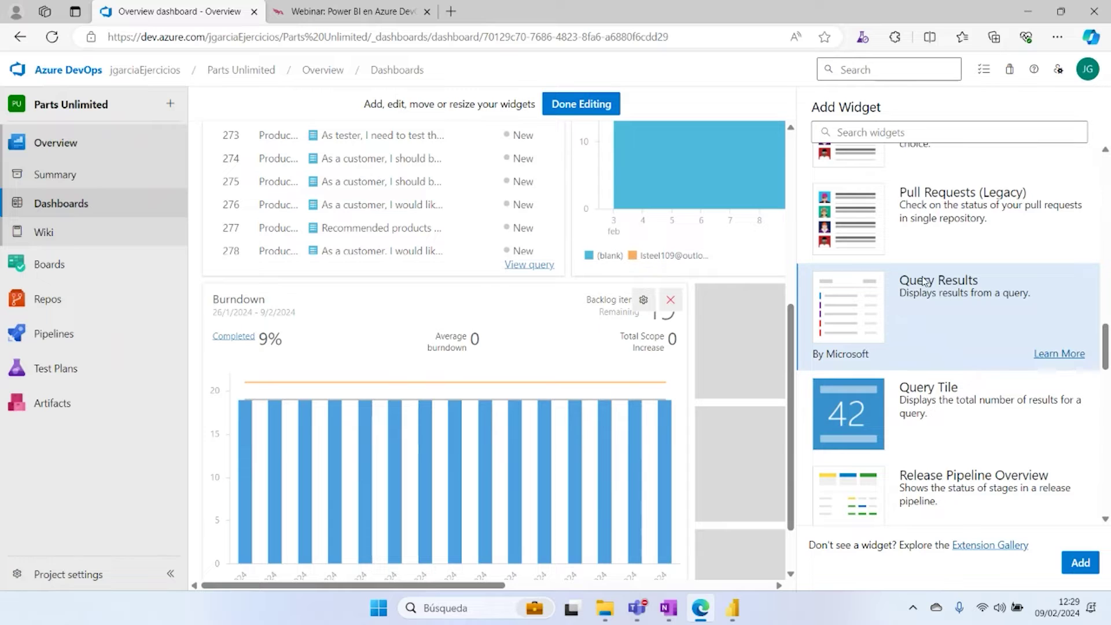
click(1079, 562)
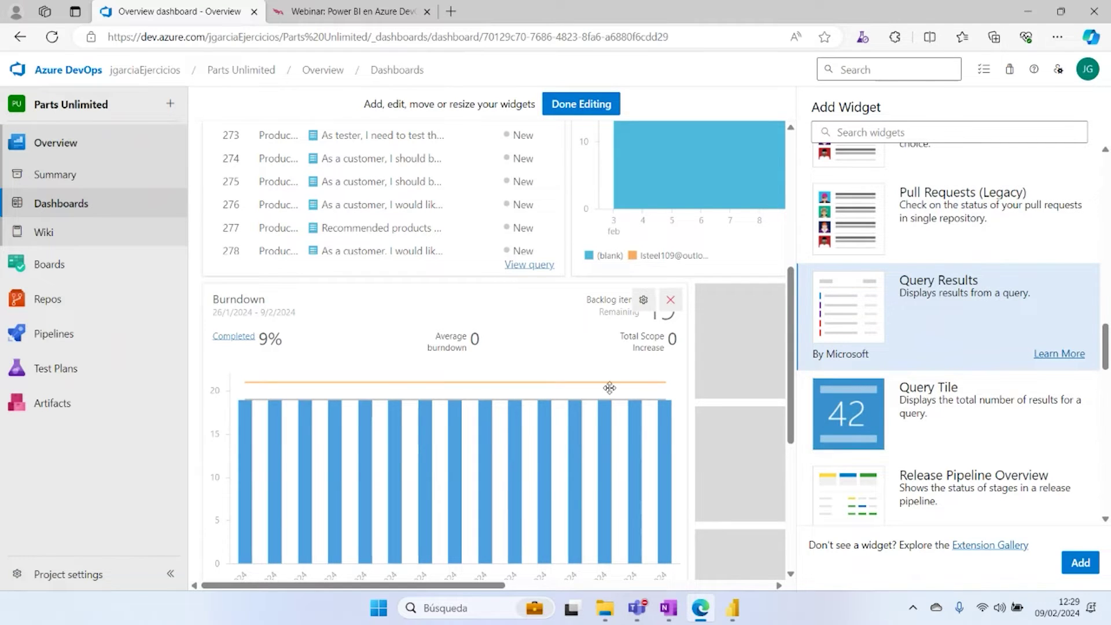
Step: Open the configuration of the new Query Results widget and enter the title "Mis tareas"
scroll(601, 376, down, 5)
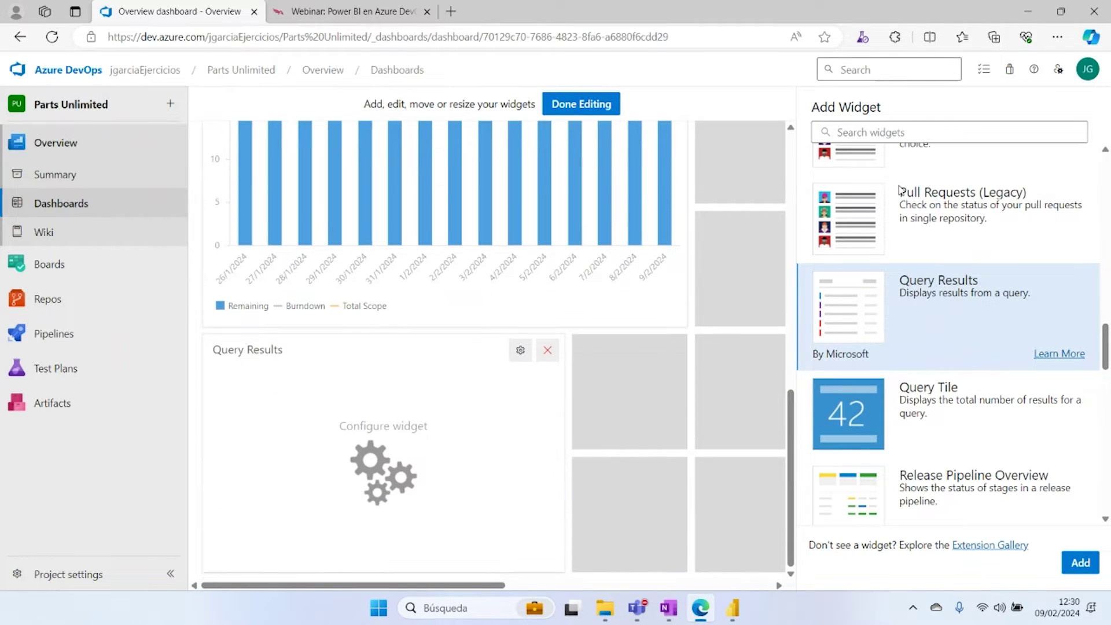
click(520, 350)
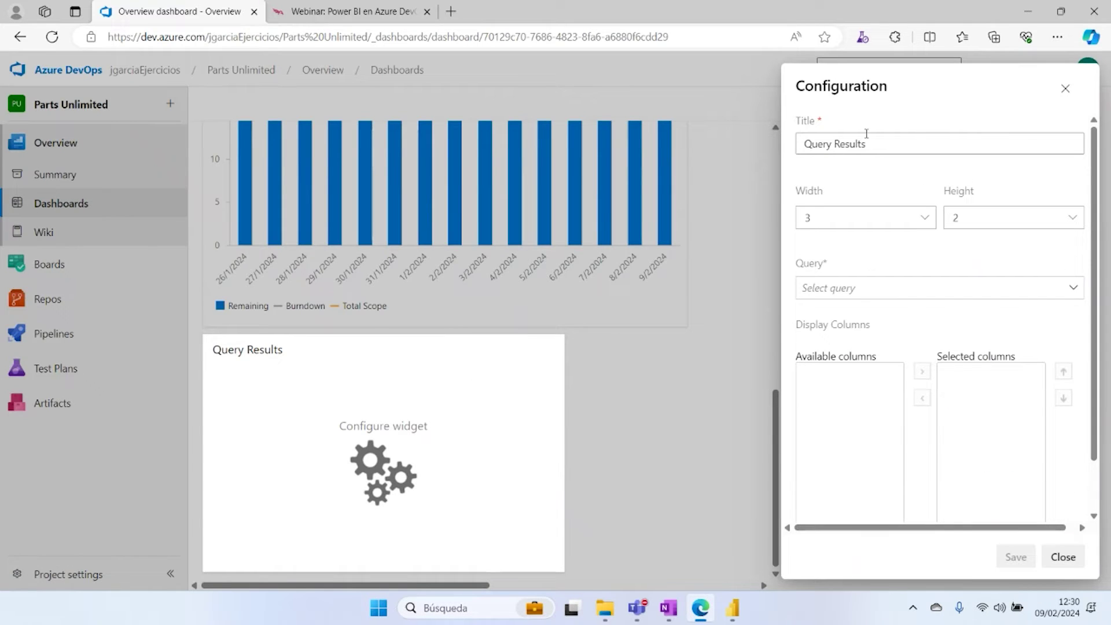
drag(899, 144, 833, 123)
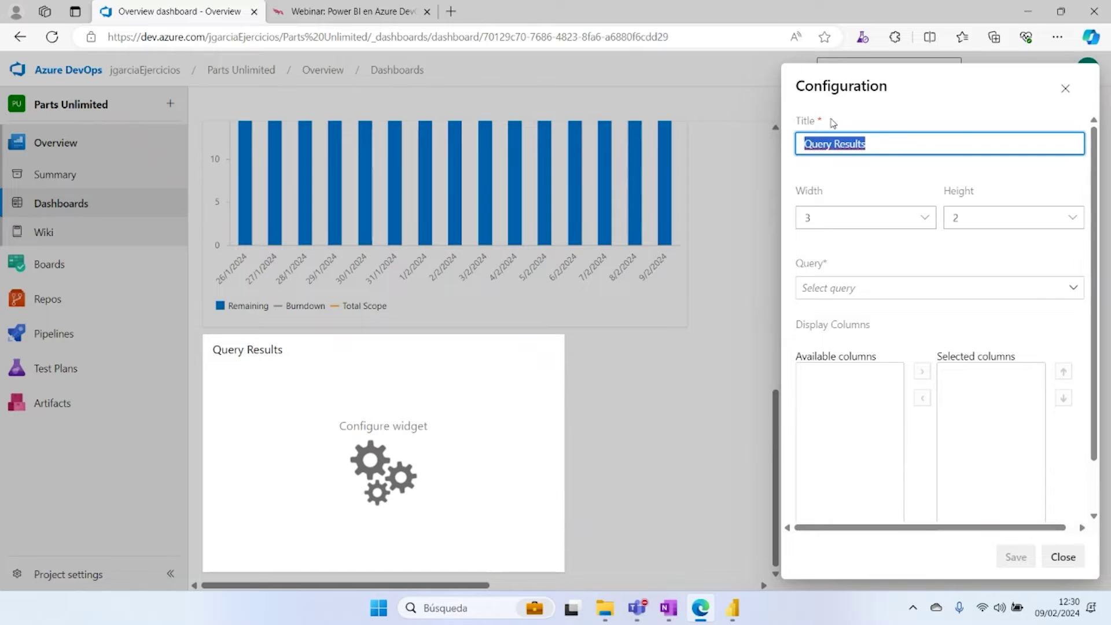
text(Mis)
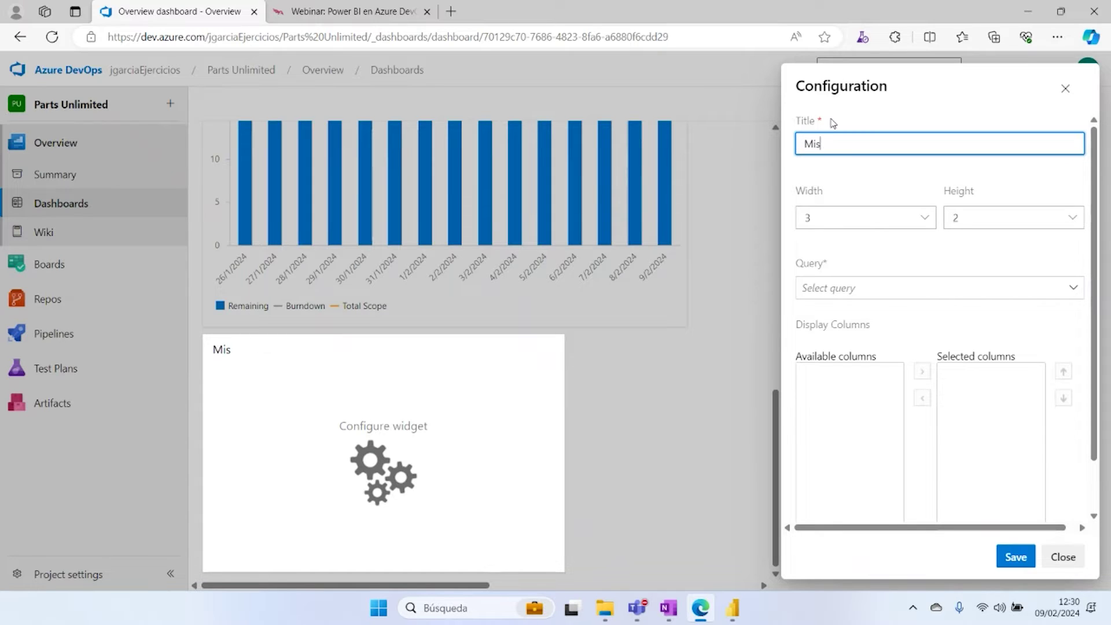
text( tareas)
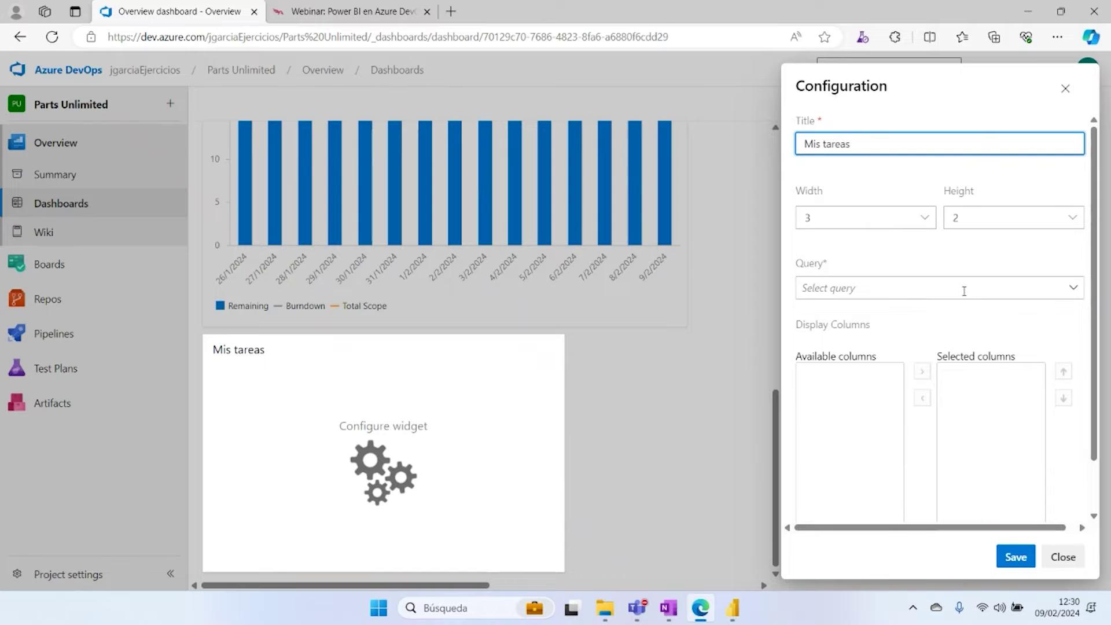
Step: Look through the shared queries available for the widget and discard its unsaved configuration changes
click(1073, 287)
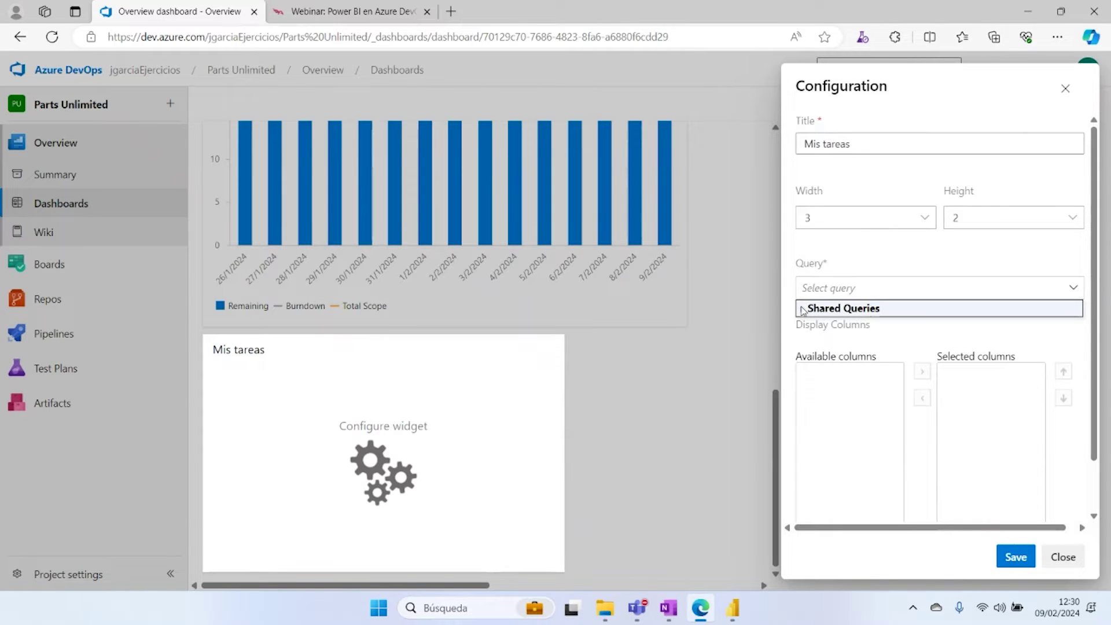
click(860, 309)
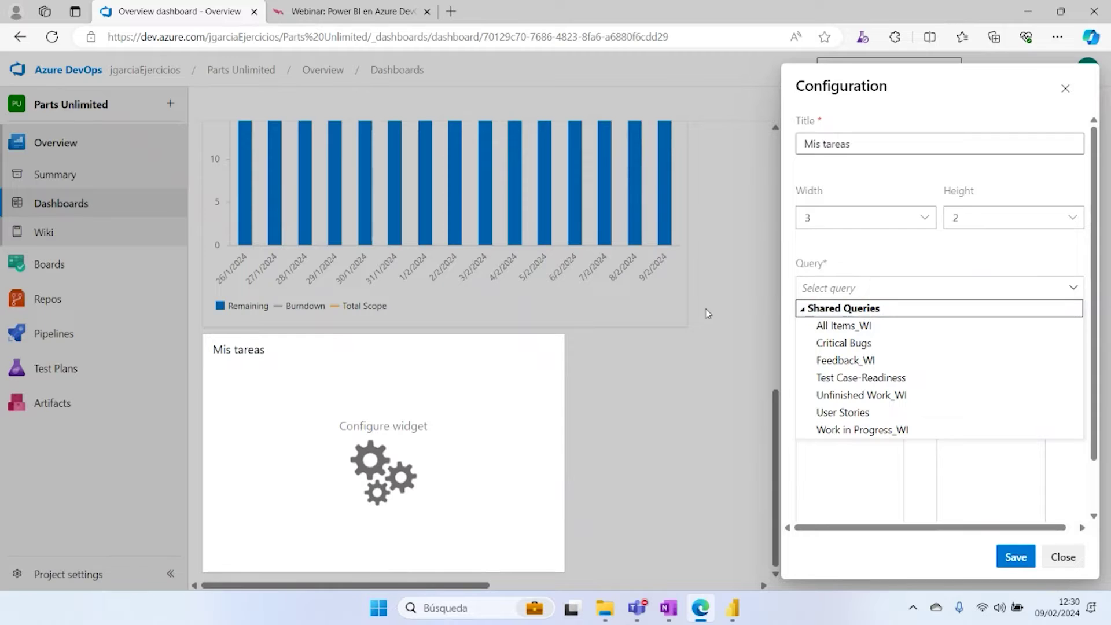
click(671, 337)
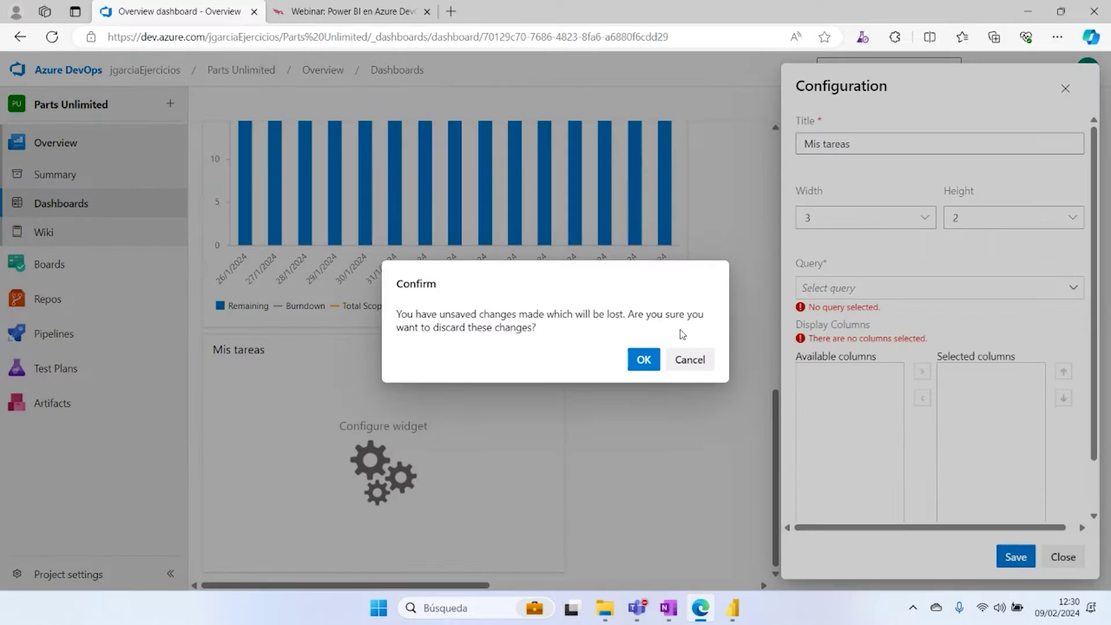
click(41, 267)
click(643, 361)
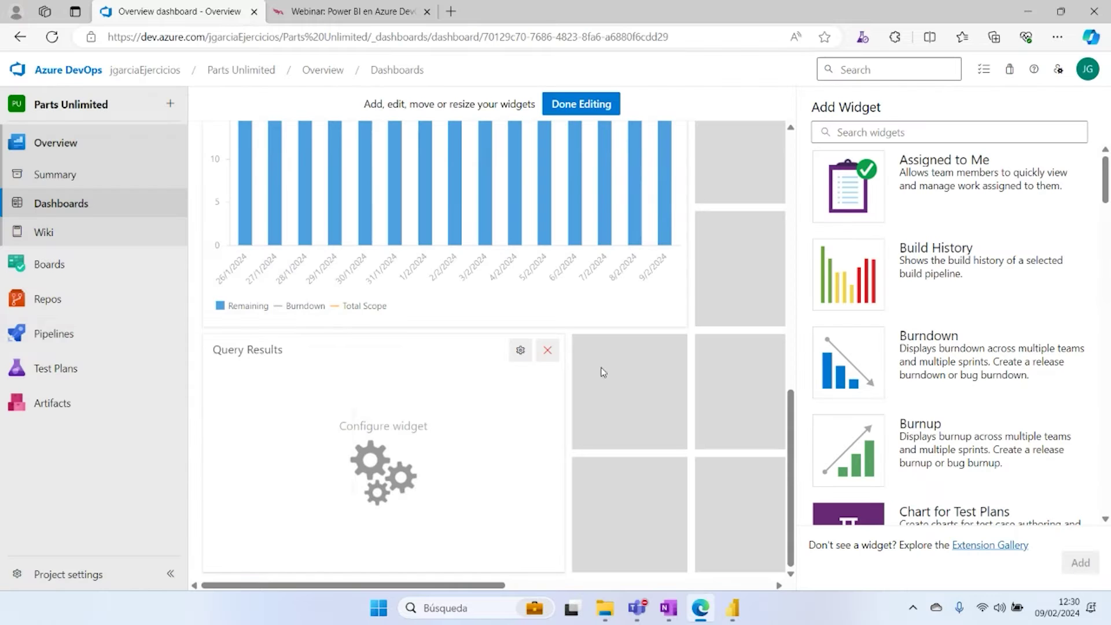
Step: Finish editing the dashboard and open the MiVista query from My Queries in the query editor
mouse_move(73, 289)
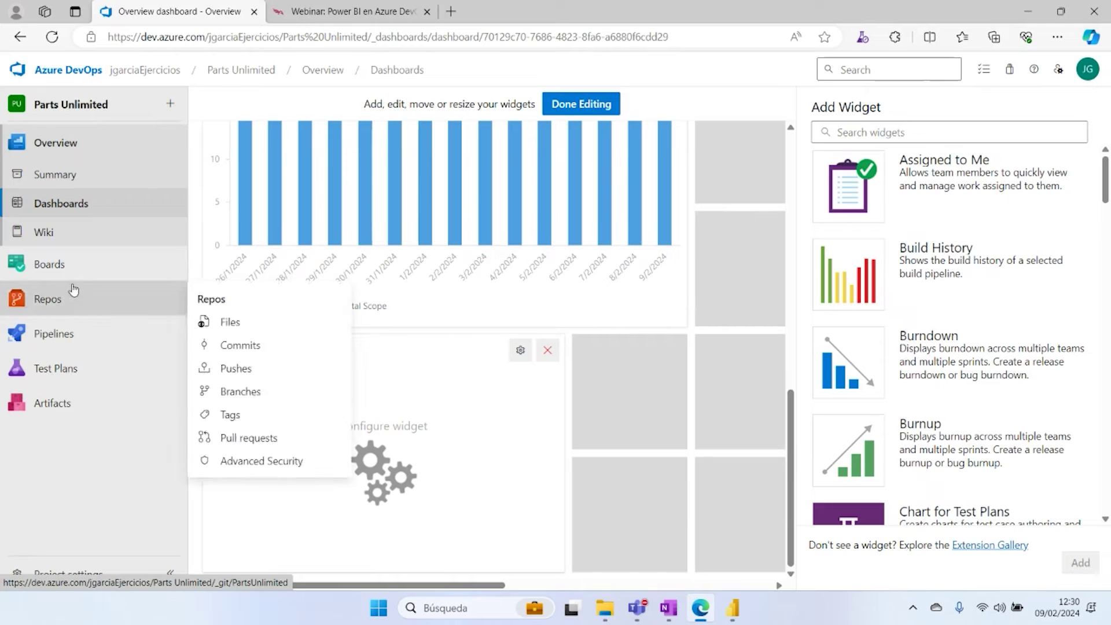
click(617, 104)
mouse_move(70, 325)
mouse_move(56, 302)
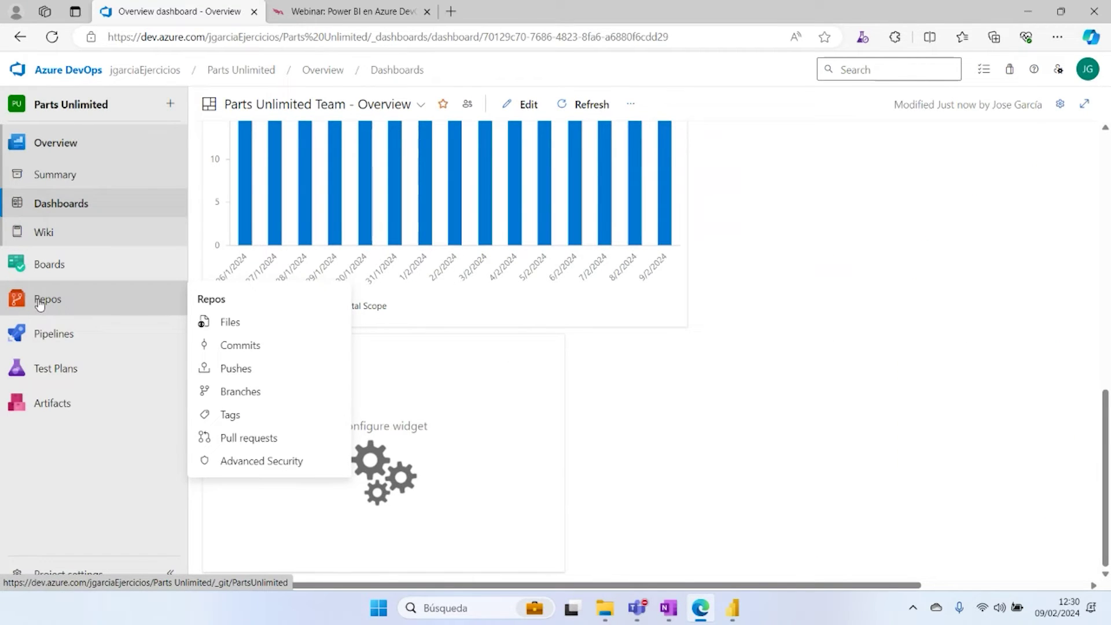
click(39, 301)
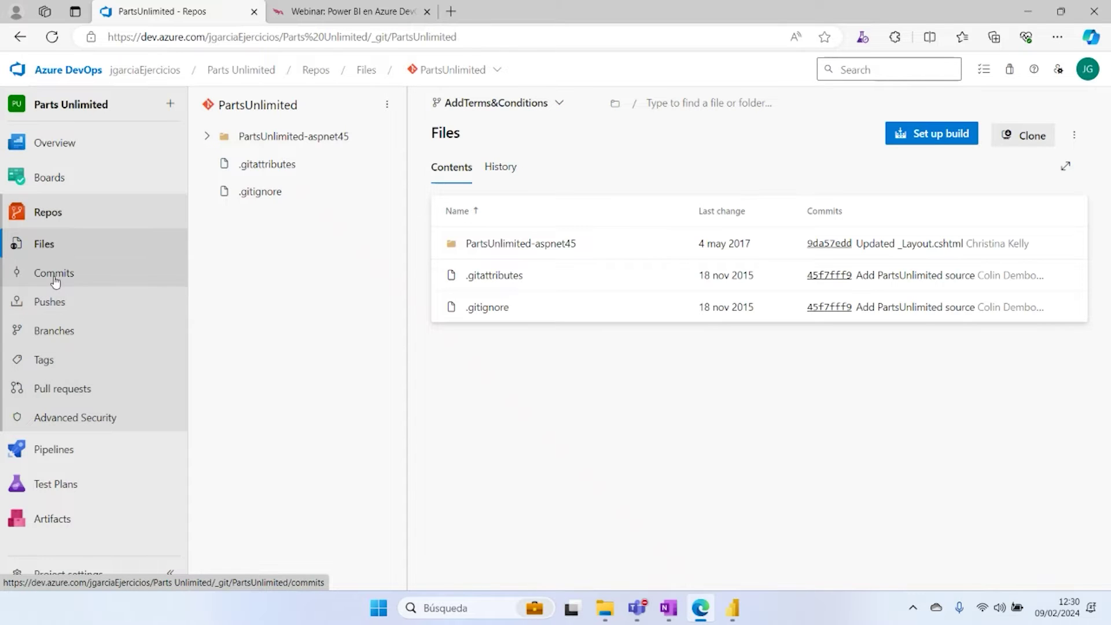
click(58, 178)
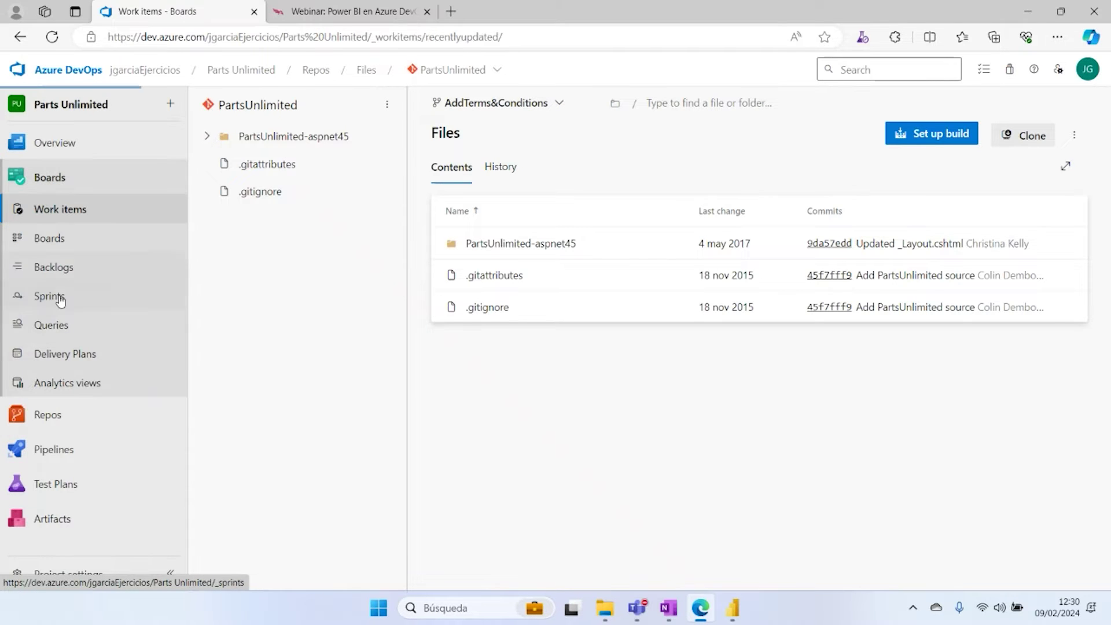
click(52, 325)
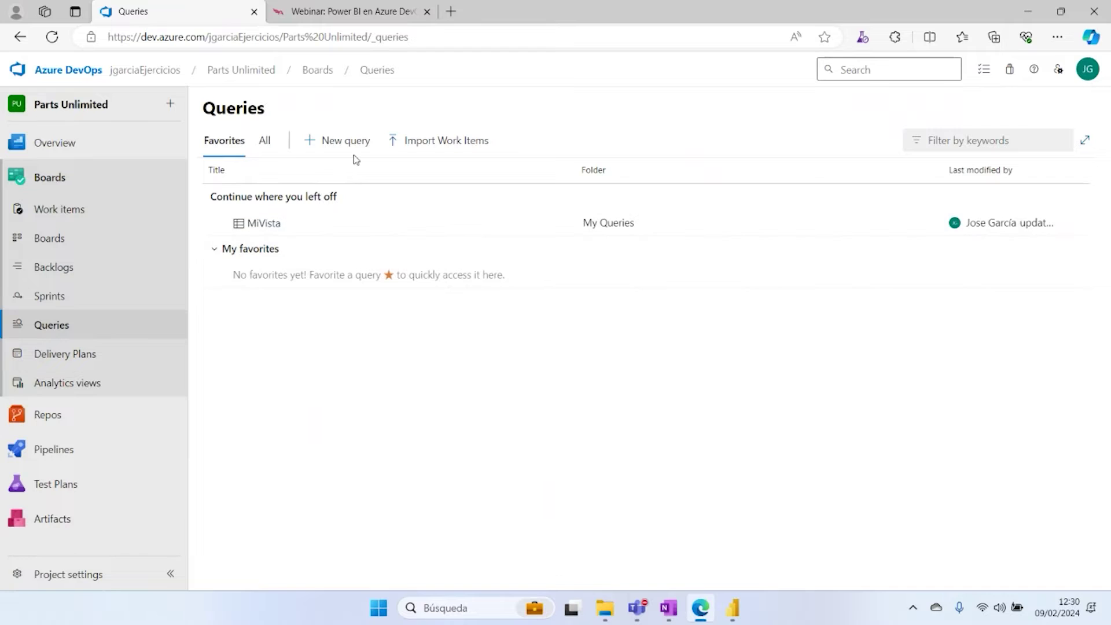
click(264, 141)
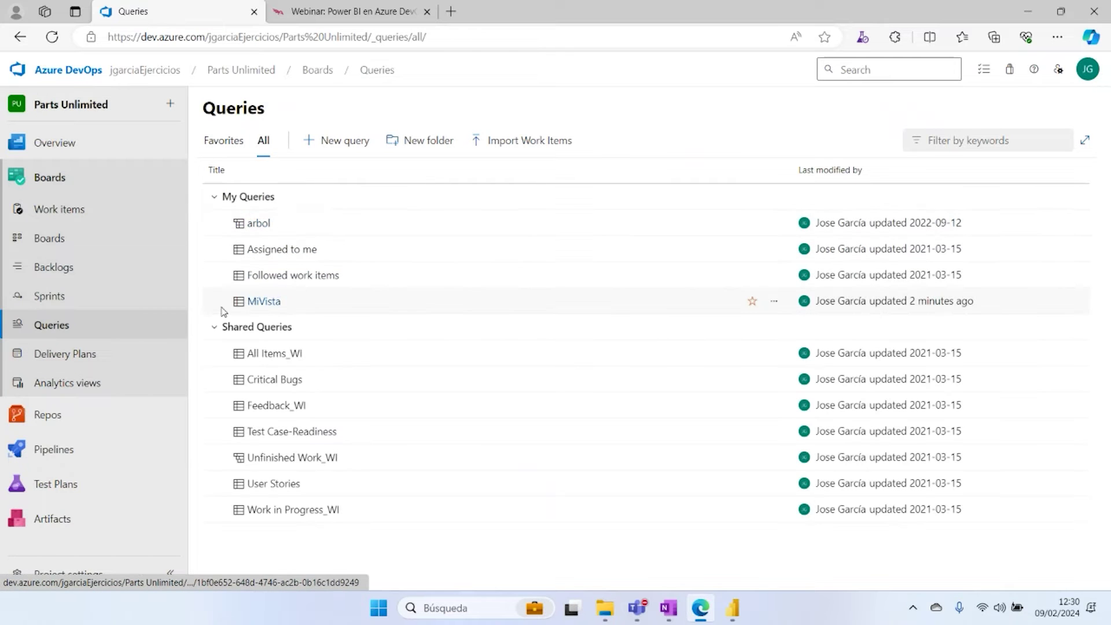
click(774, 301)
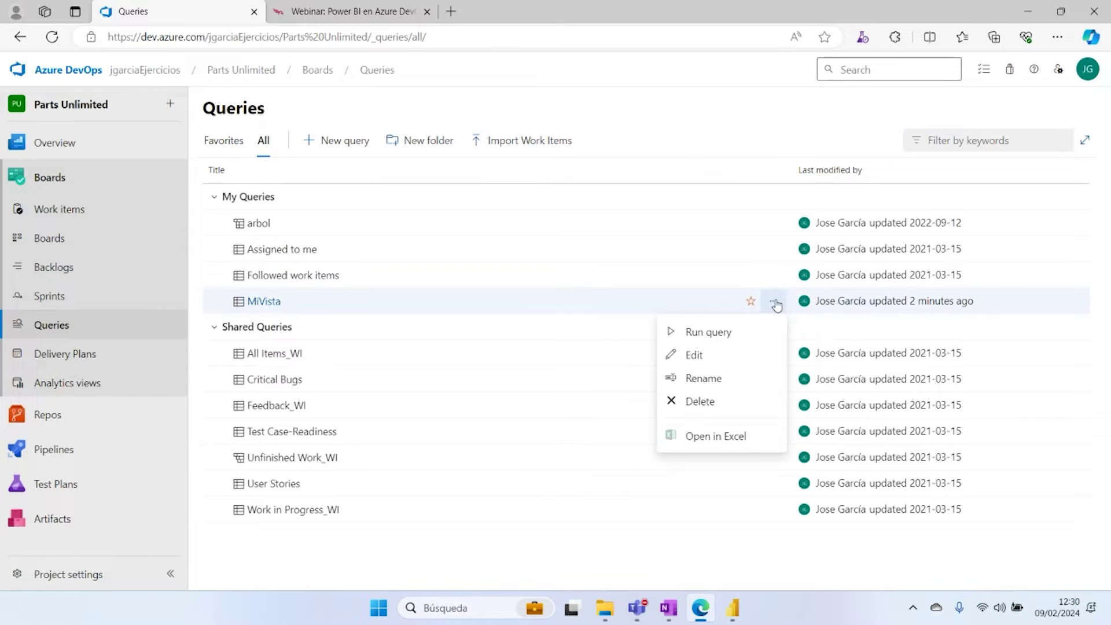
click(694, 355)
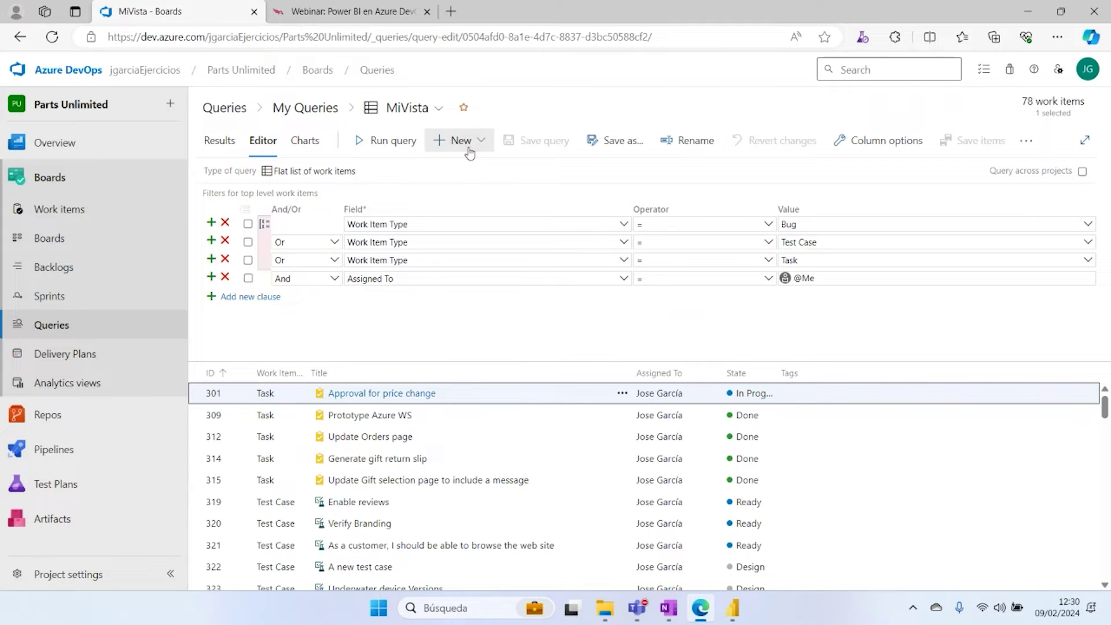
Step: Save a copy of the MiVista query in the Shared Queries folder, keeping its name
click(615, 145)
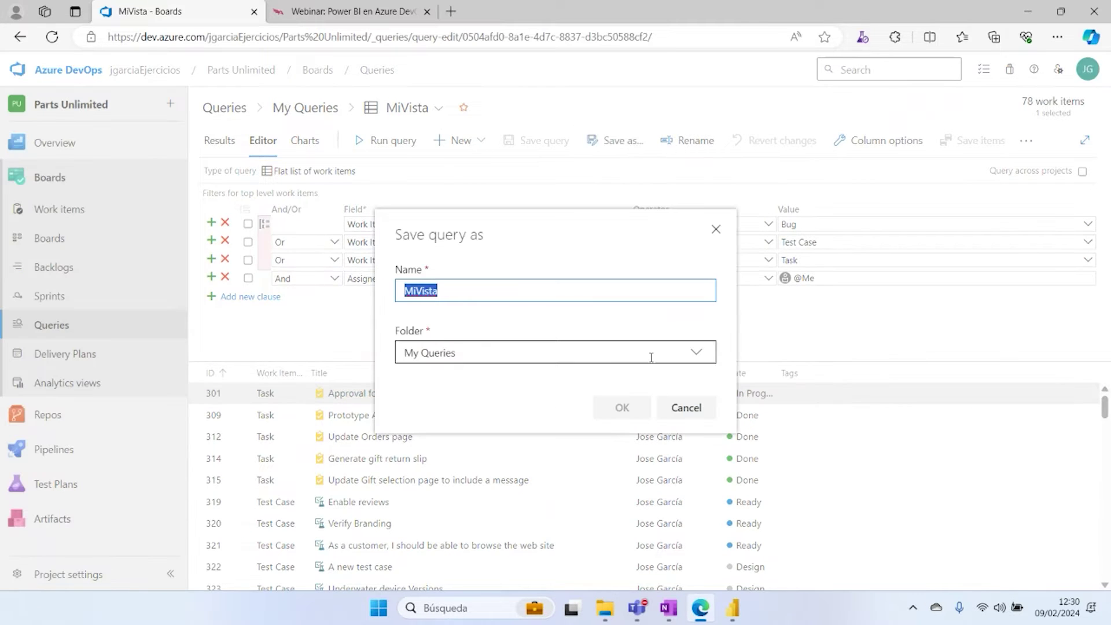
click(697, 354)
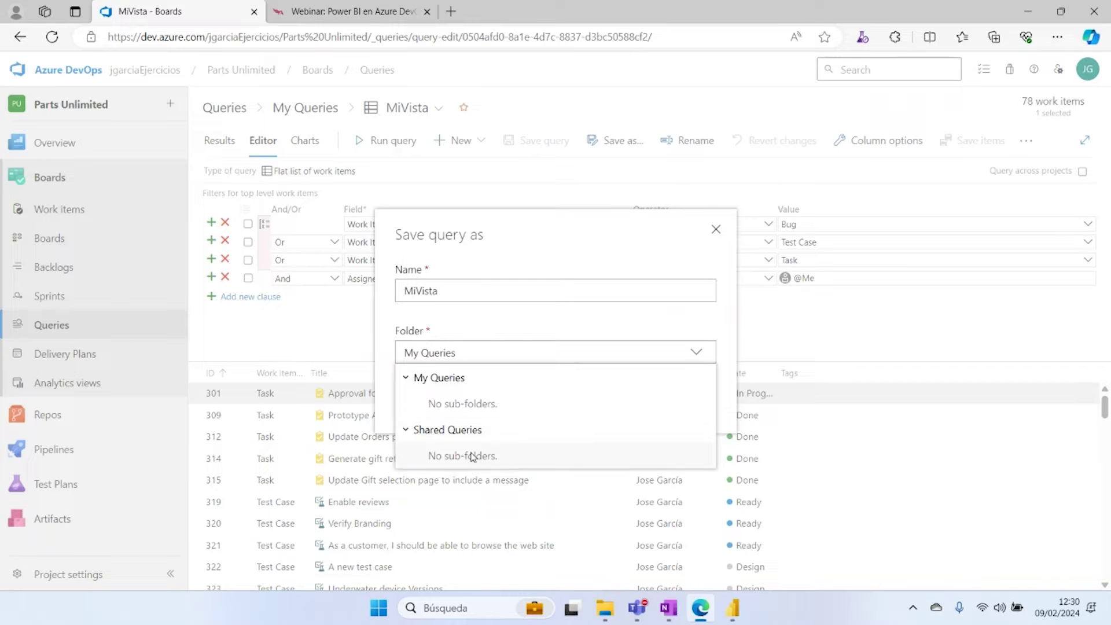
click(469, 433)
click(607, 407)
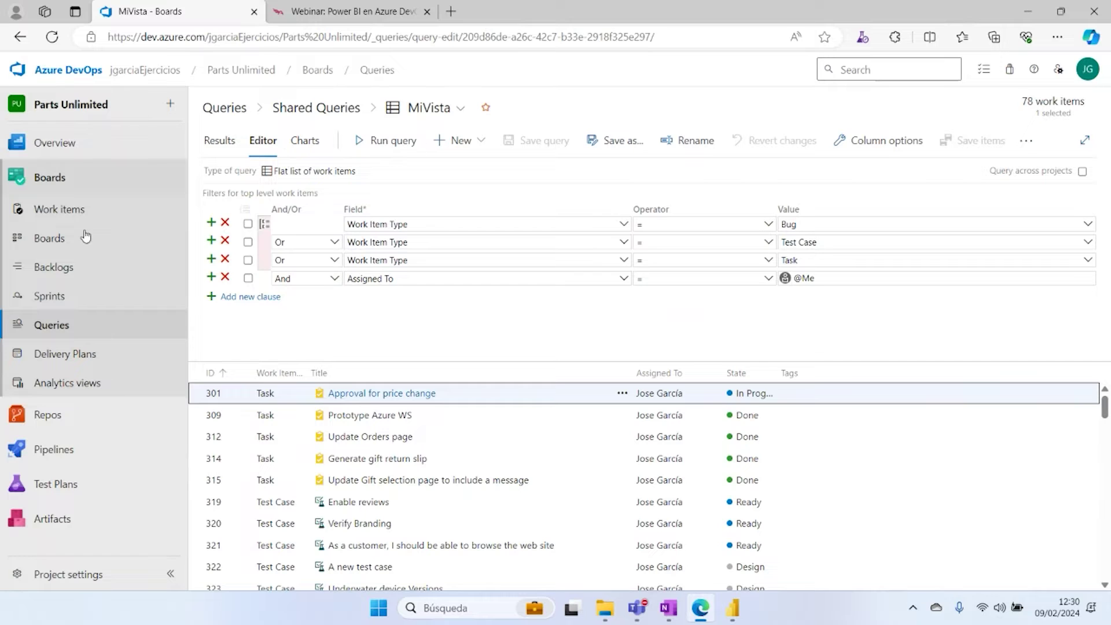
Step: Return to the Parts Unlimited Team - Overview dashboard and start editing it, keeping the Query Results widget
click(69, 144)
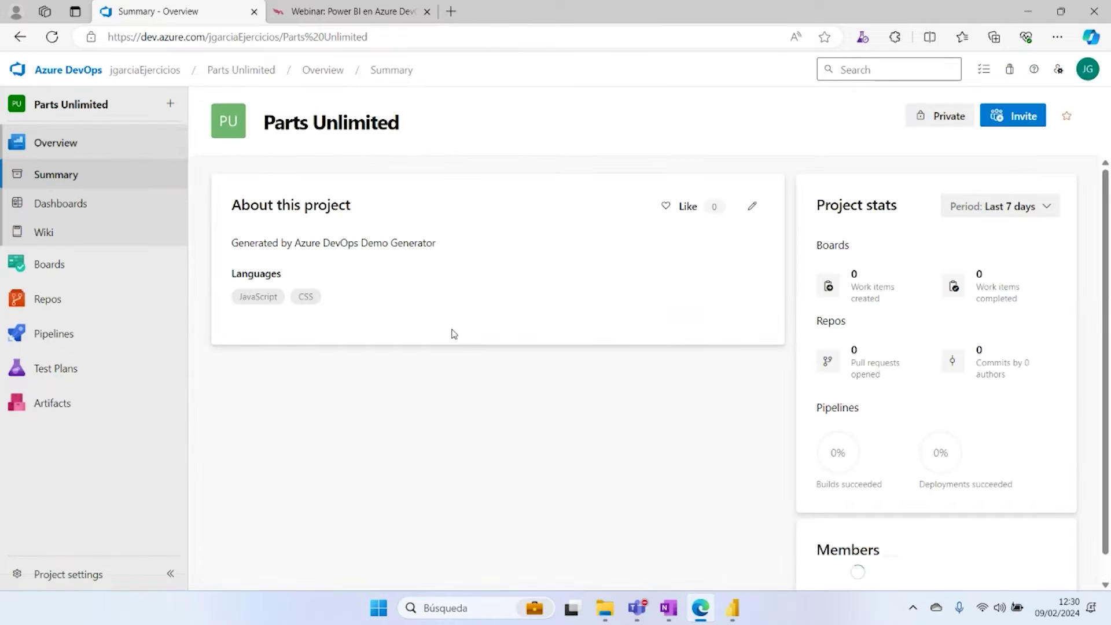
click(117, 215)
click(525, 104)
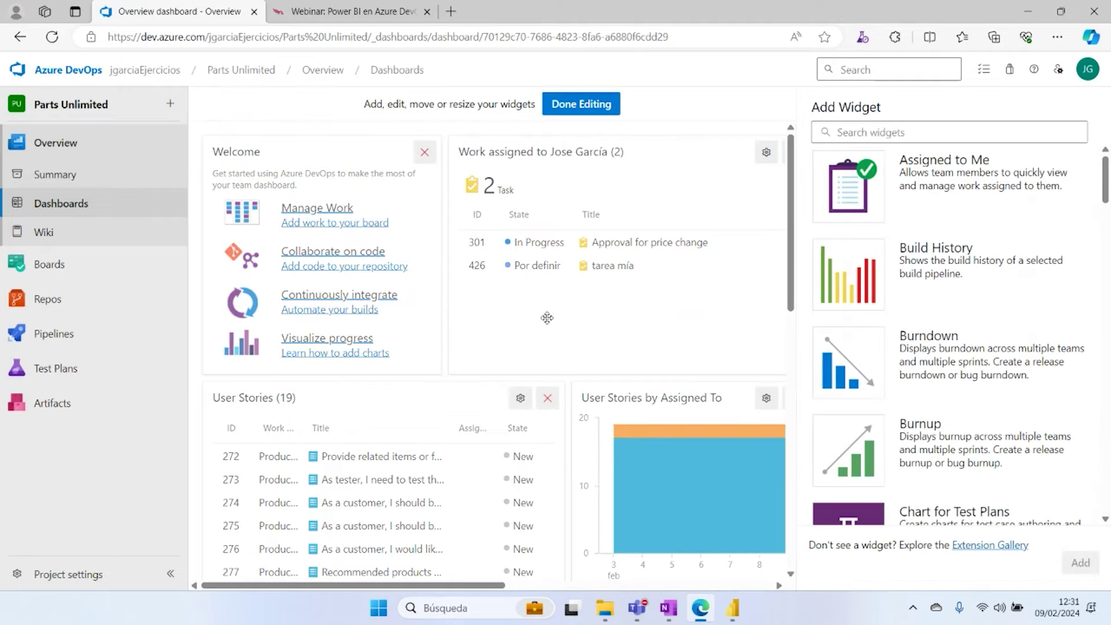
scroll(547, 317, down, 10)
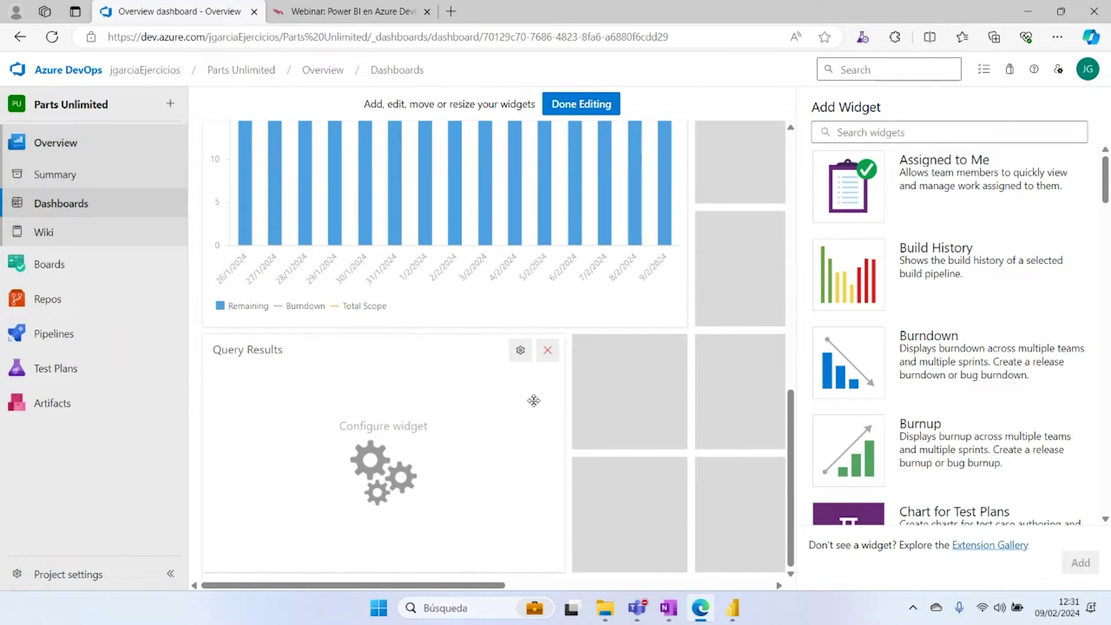
click(547, 350)
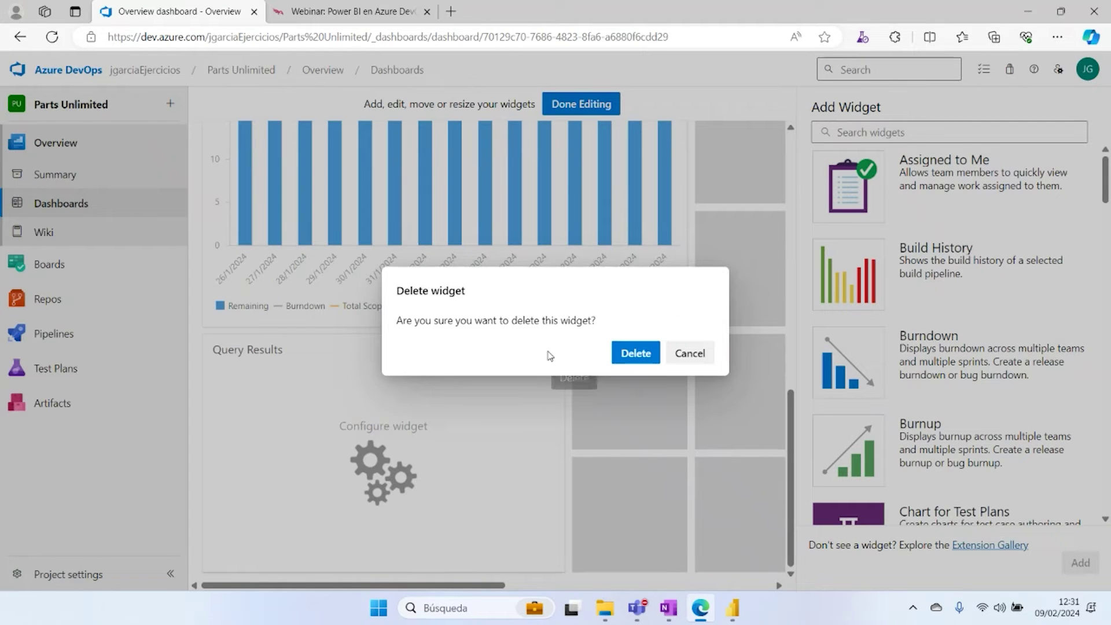
click(682, 364)
Step: Configure the Query Results widget to use the shared MiVista query, save it, and finish editing the dashboard
click(519, 350)
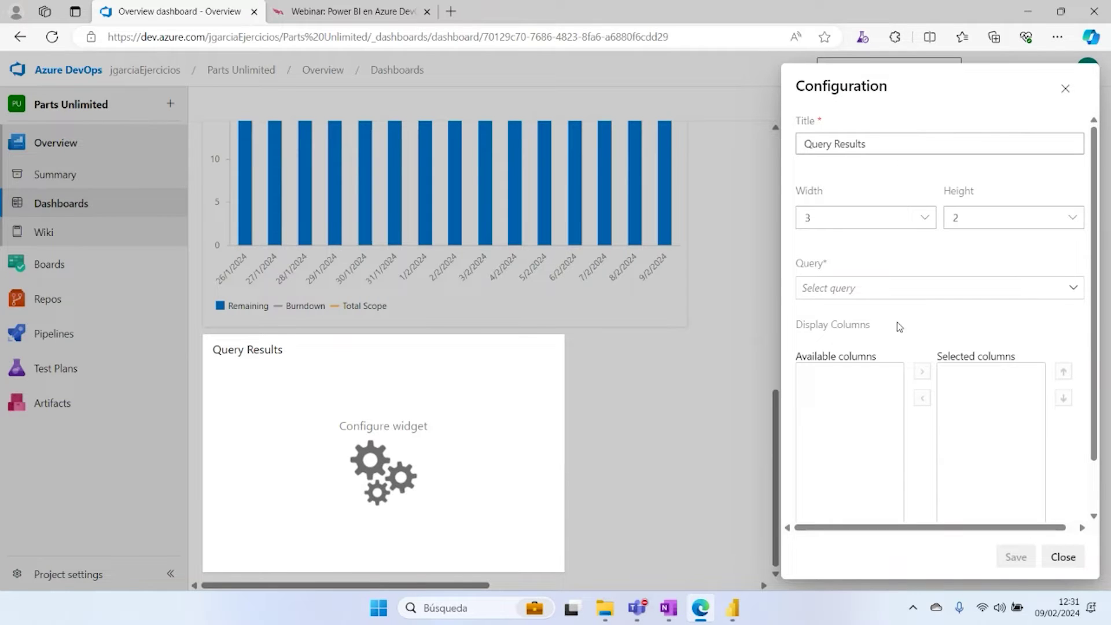
click(898, 287)
click(804, 310)
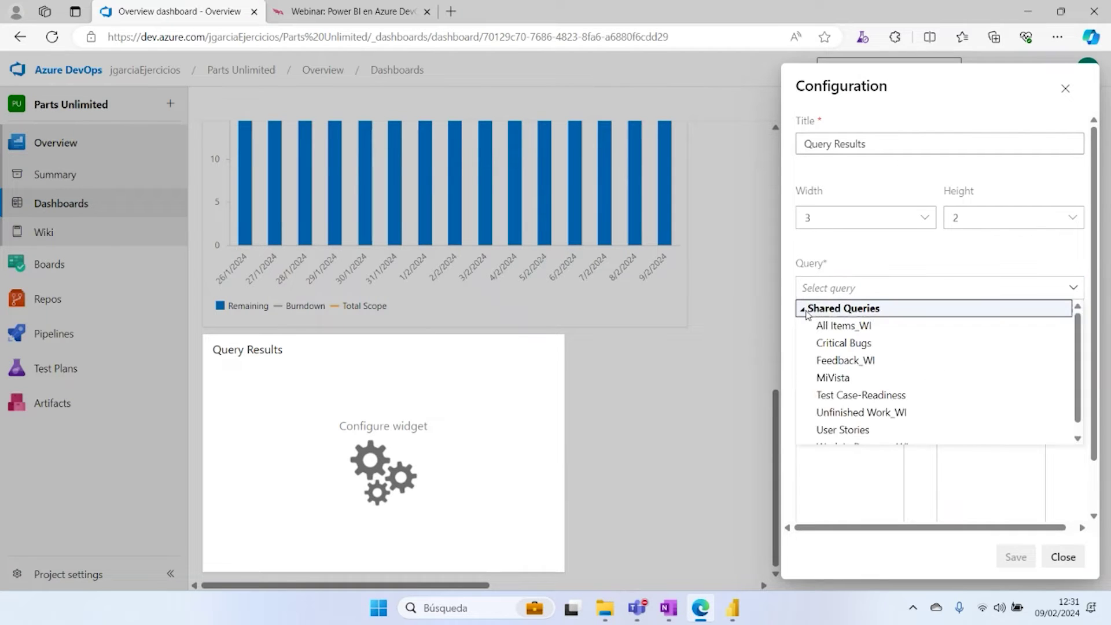
scroll(925, 381, down, 1)
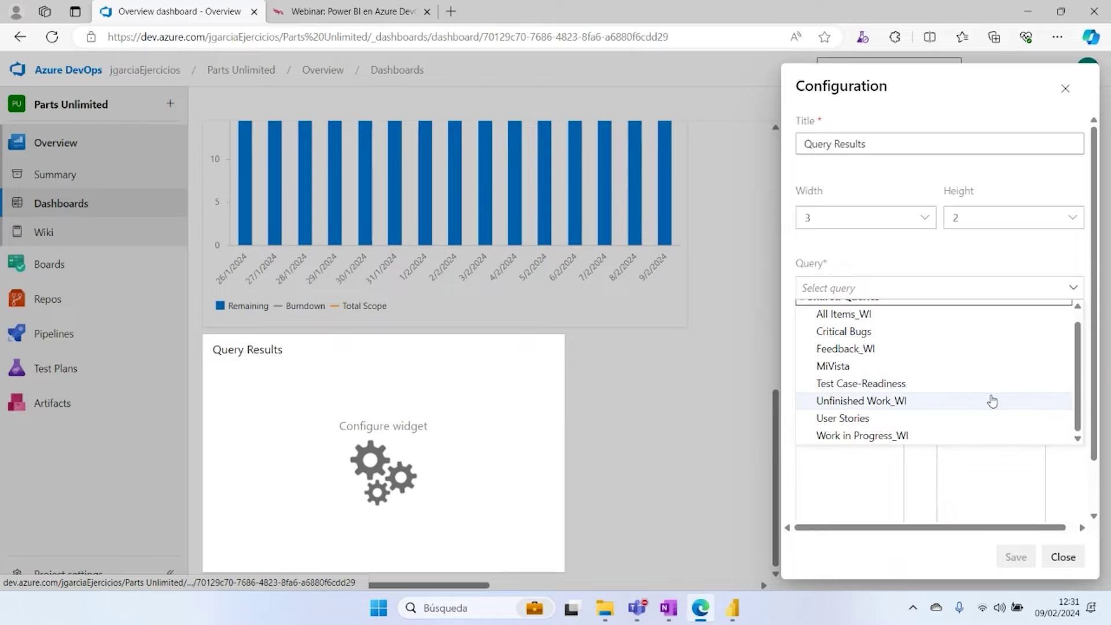
click(833, 365)
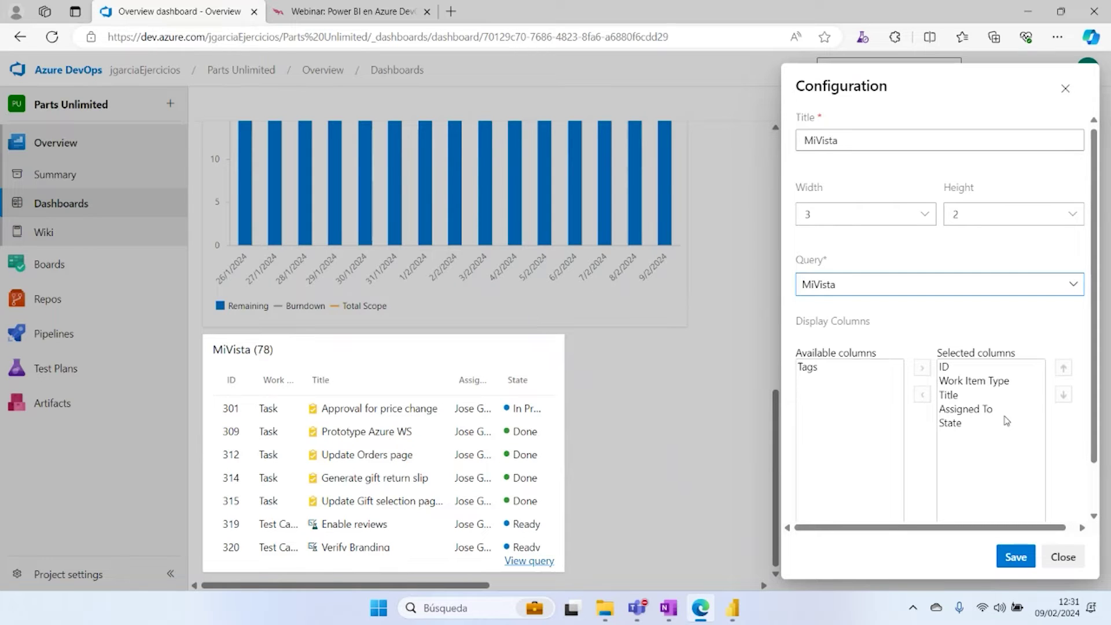
scroll(1021, 470, down, 1)
click(1015, 556)
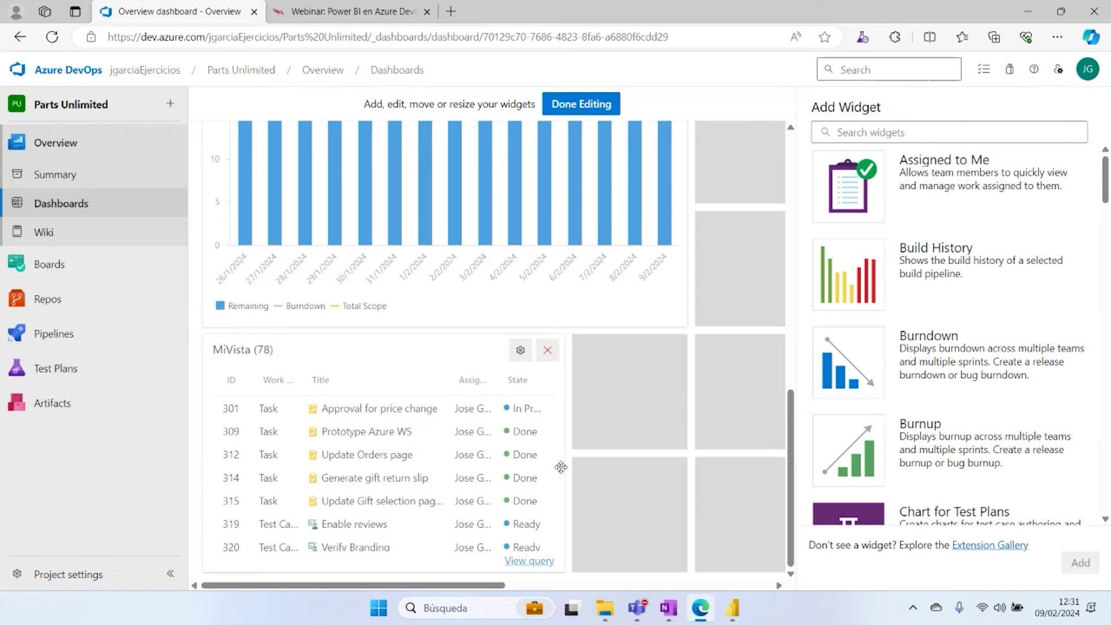
click(581, 103)
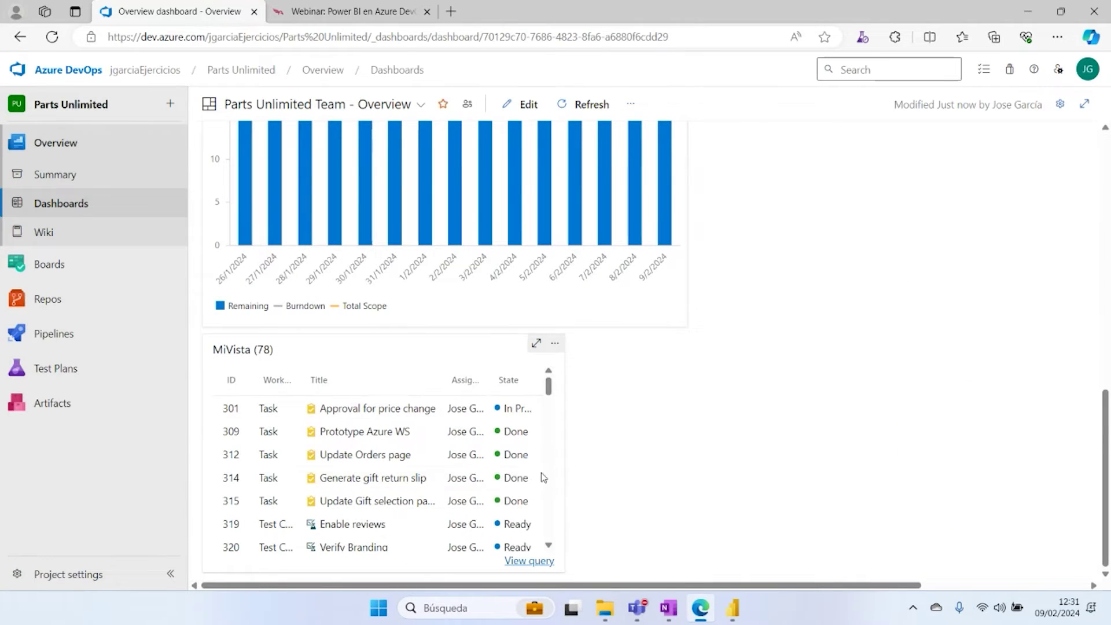
Step: Examine the MiVista widget and its options on the dashboard, and look through the full query results opened from it
scroll(543, 471, up, 4)
scroll(783, 397, down, 4)
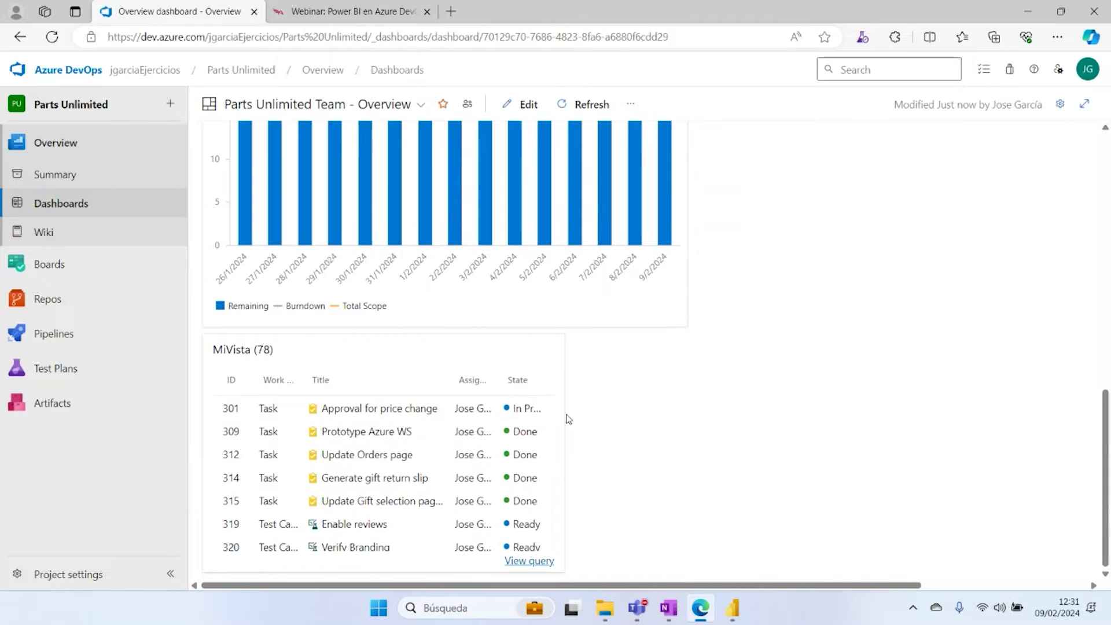
click(554, 343)
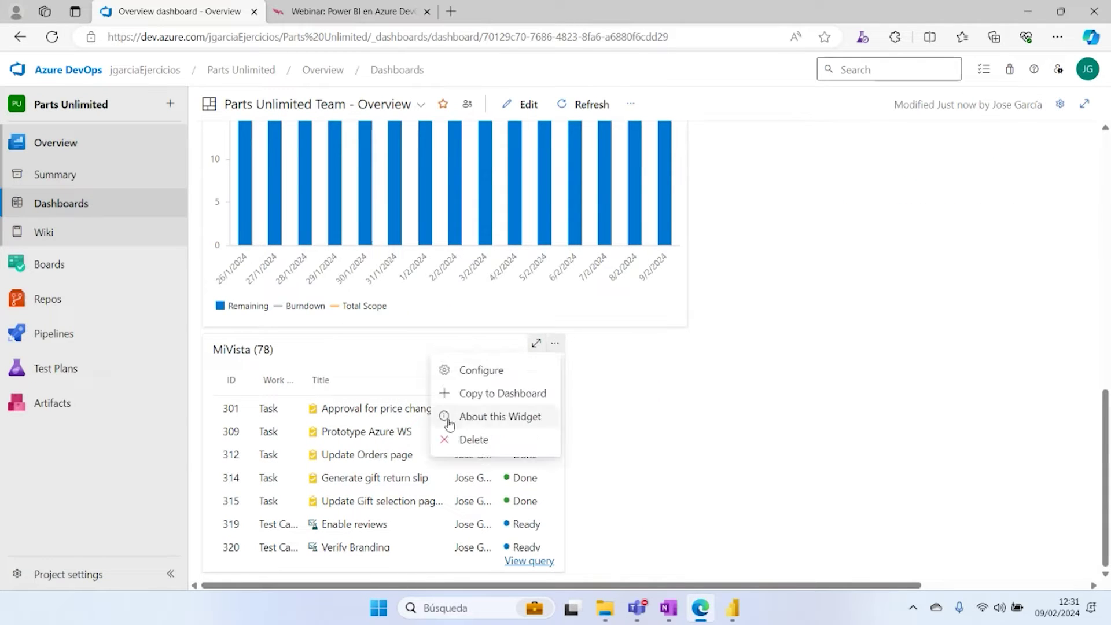
click(651, 433)
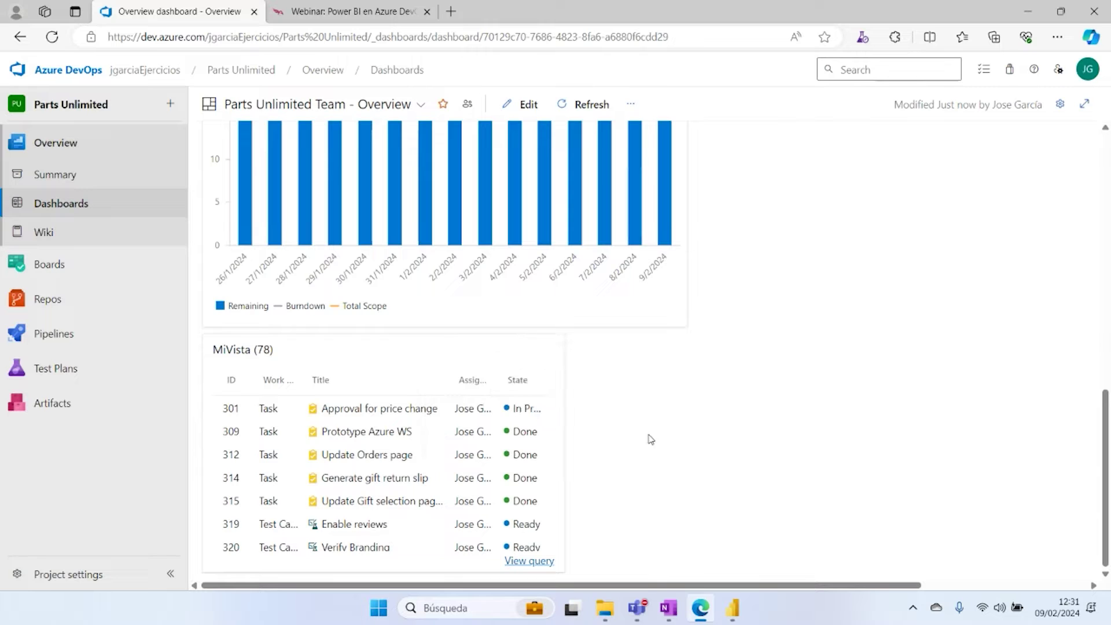
click(529, 563)
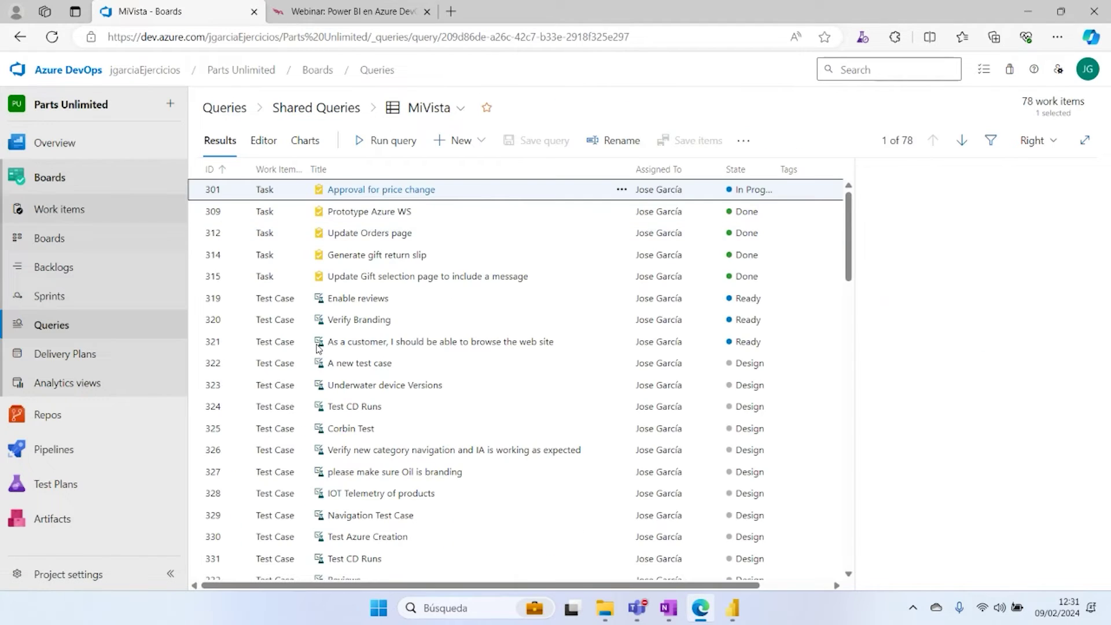
scroll(650, 315, down, 3)
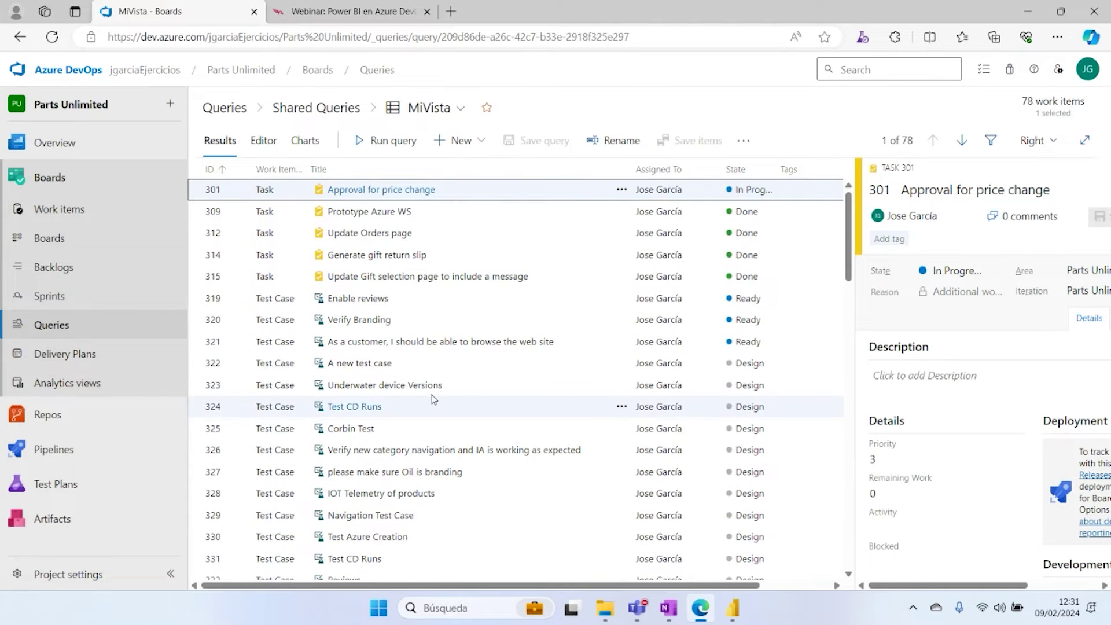
scroll(690, 391, down, 3)
scroll(690, 392, up, 4)
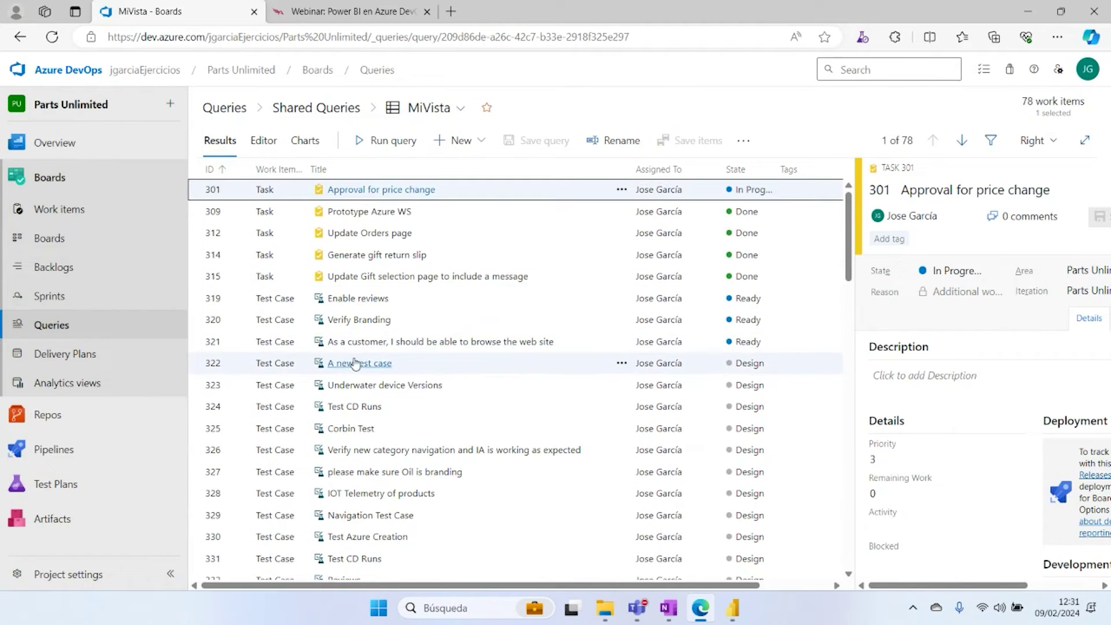
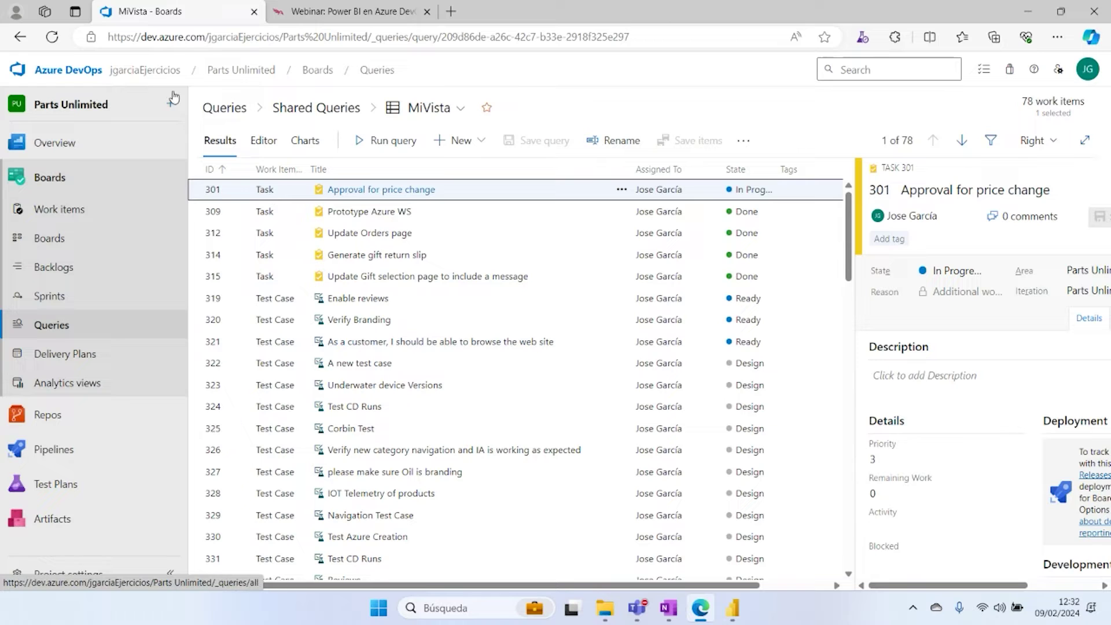
Step: Go back to the Parts Unlimited Team - Overview dashboard and look over its widgets down to the Burndown chart
click(59, 145)
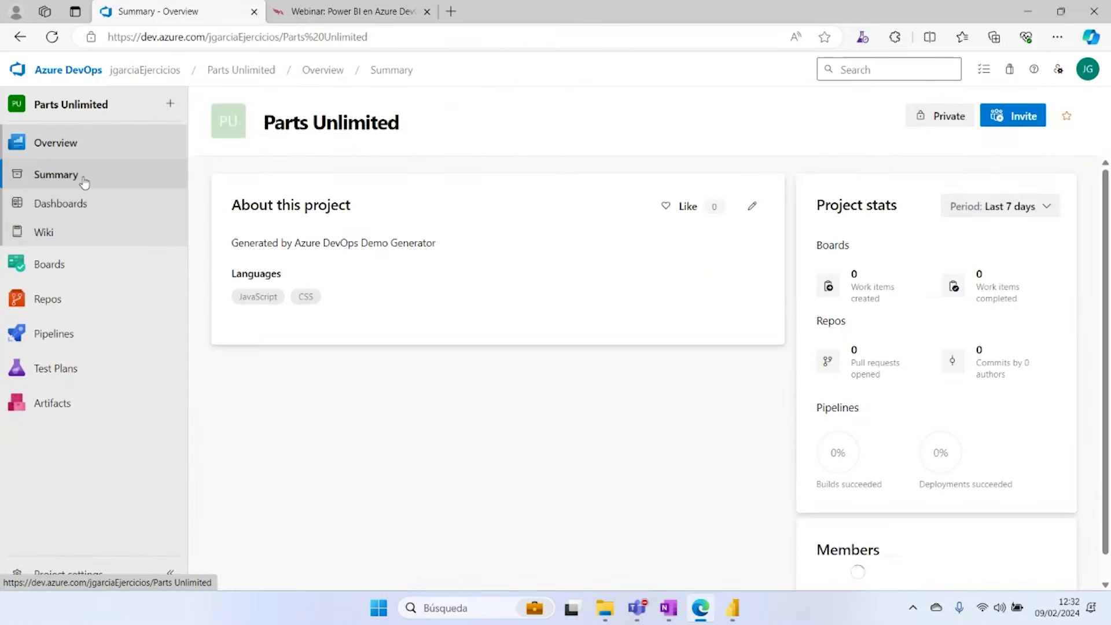
click(99, 211)
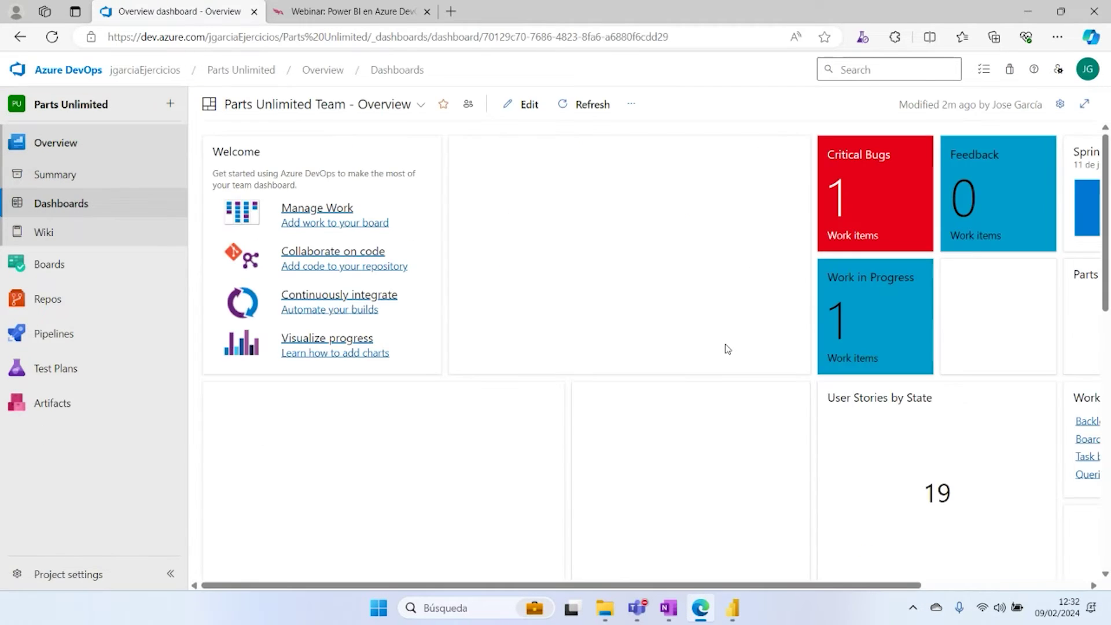
scroll(673, 353, down, 4)
scroll(676, 352, down, 2)
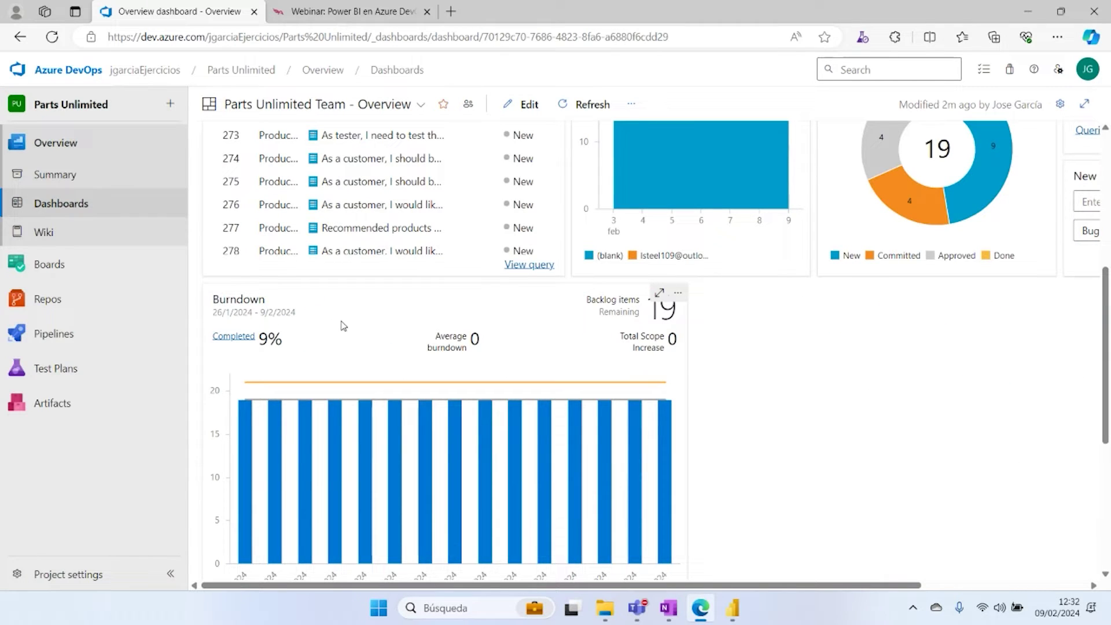
Step: Open the Analytics views and examine the teams, history, work items and fields of the shared view "Backlog items - All history by month"
click(75, 269)
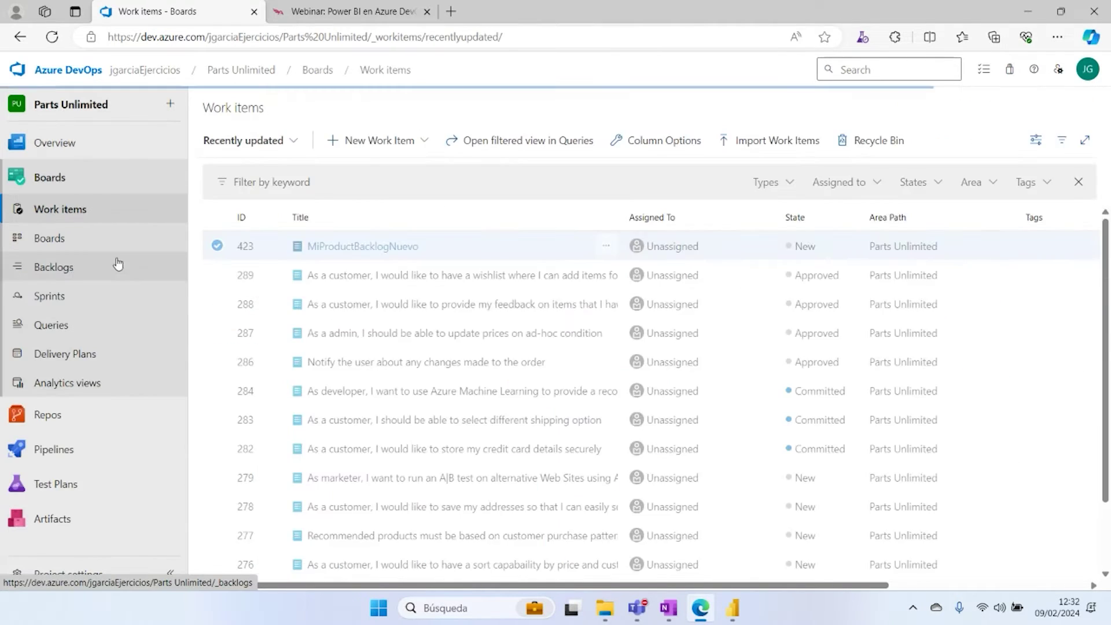
click(86, 387)
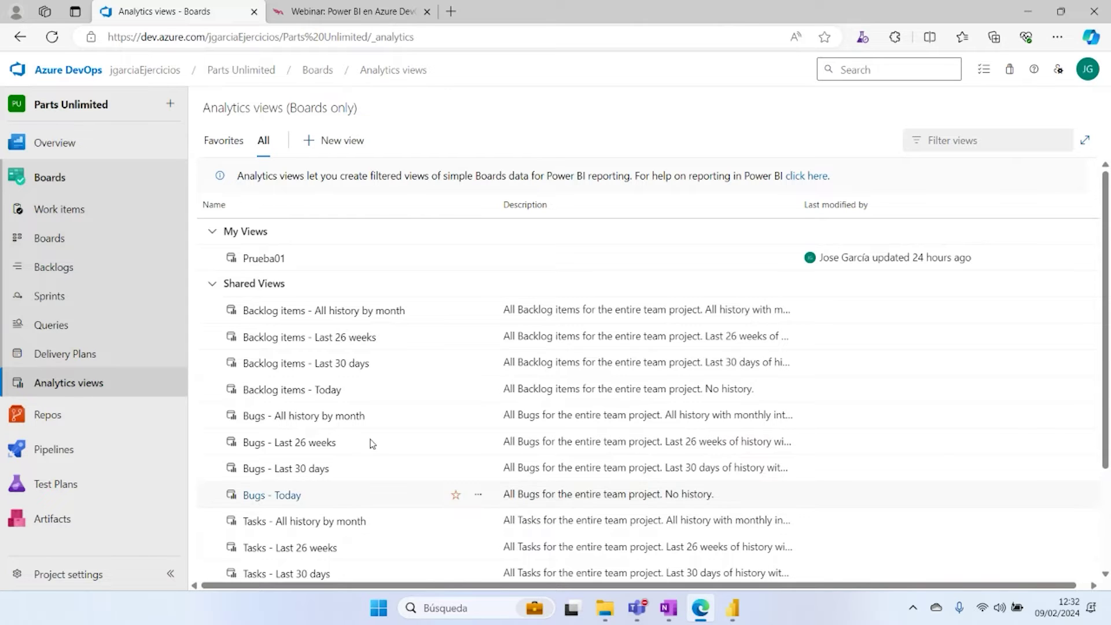
click(293, 313)
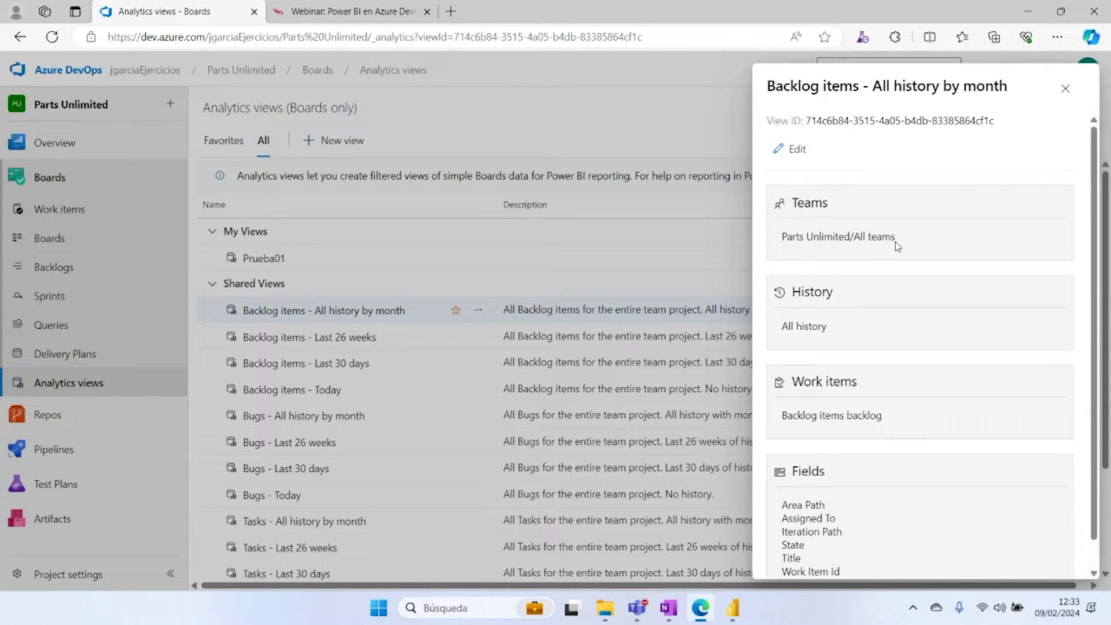
drag(896, 238, 787, 237)
scroll(865, 293, down, 1)
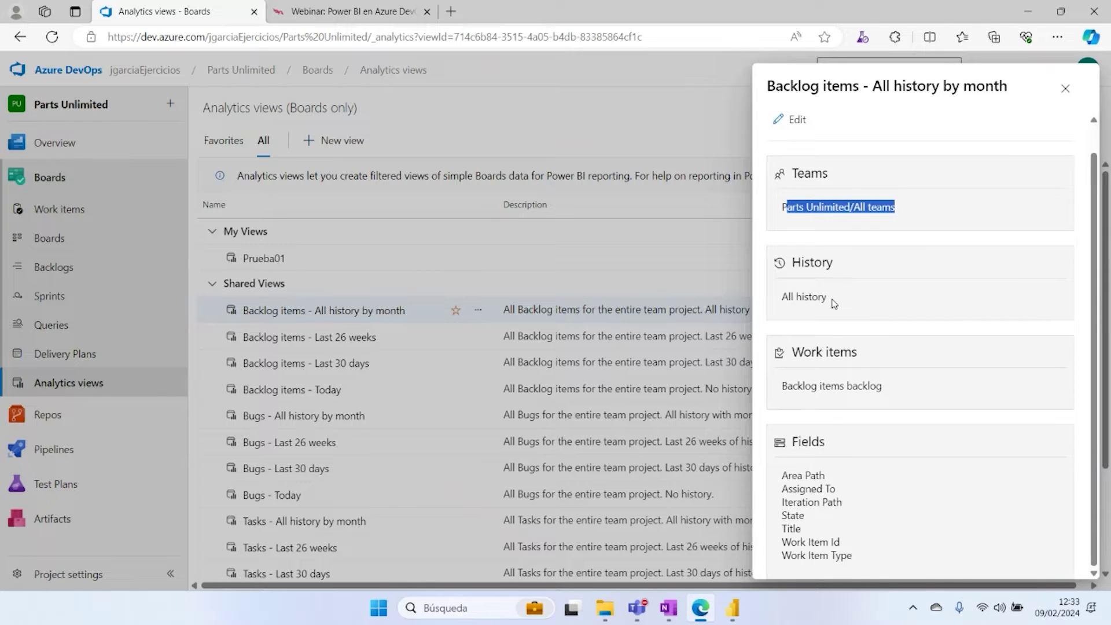
Step: Examine the history, work items and fields in the summary of "Backlog items - All history by month", and close the summary
drag(833, 304, 781, 297)
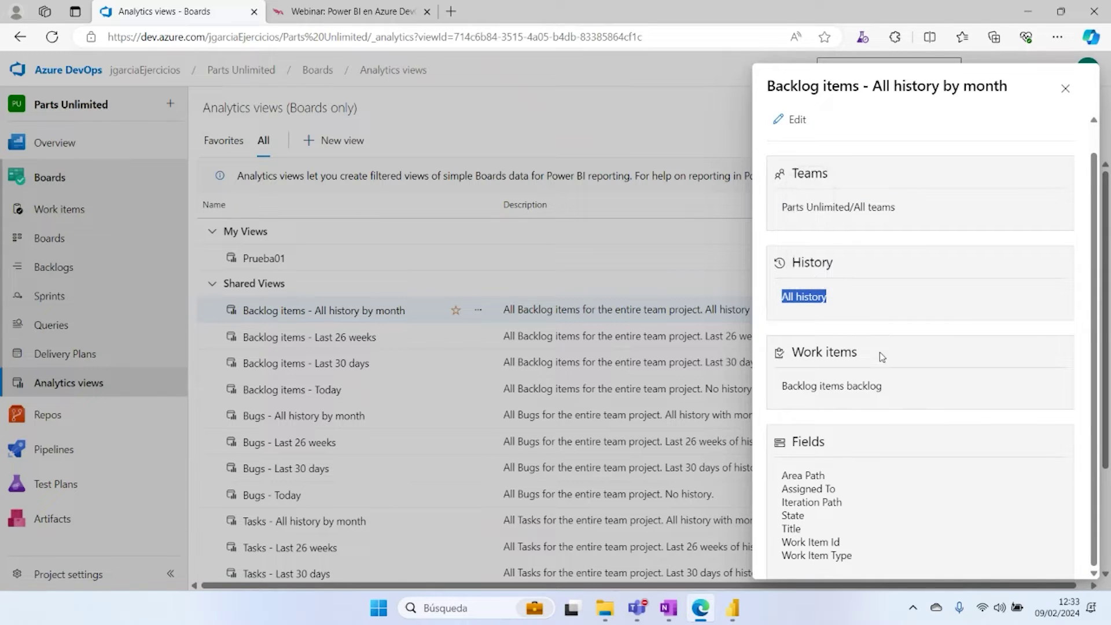
drag(892, 389, 775, 388)
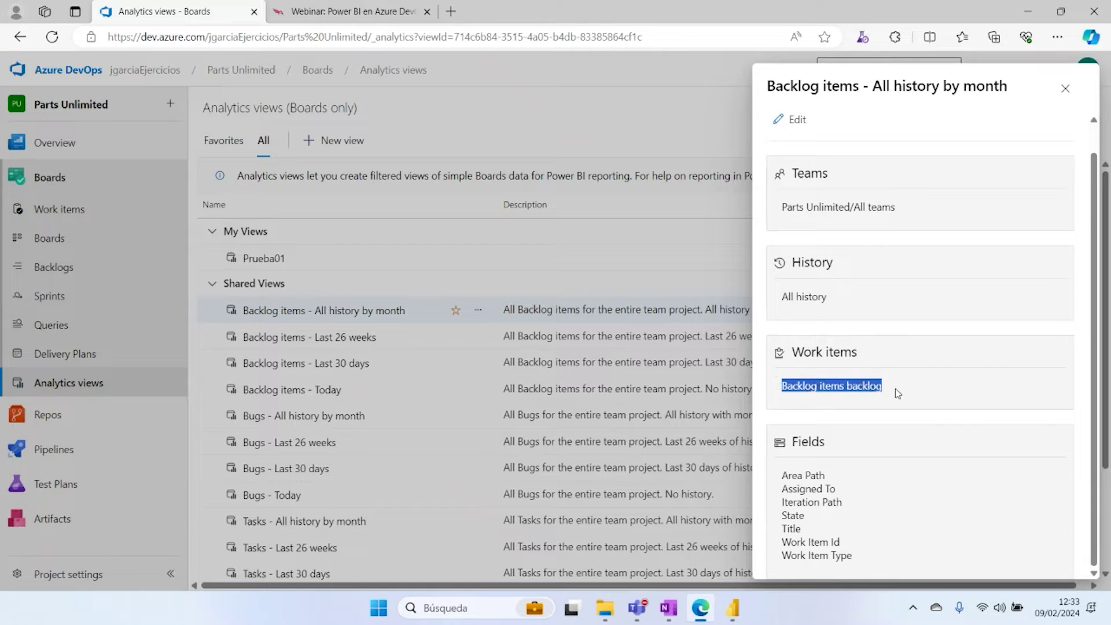
click(818, 402)
drag(781, 385, 848, 386)
drag(782, 476, 862, 558)
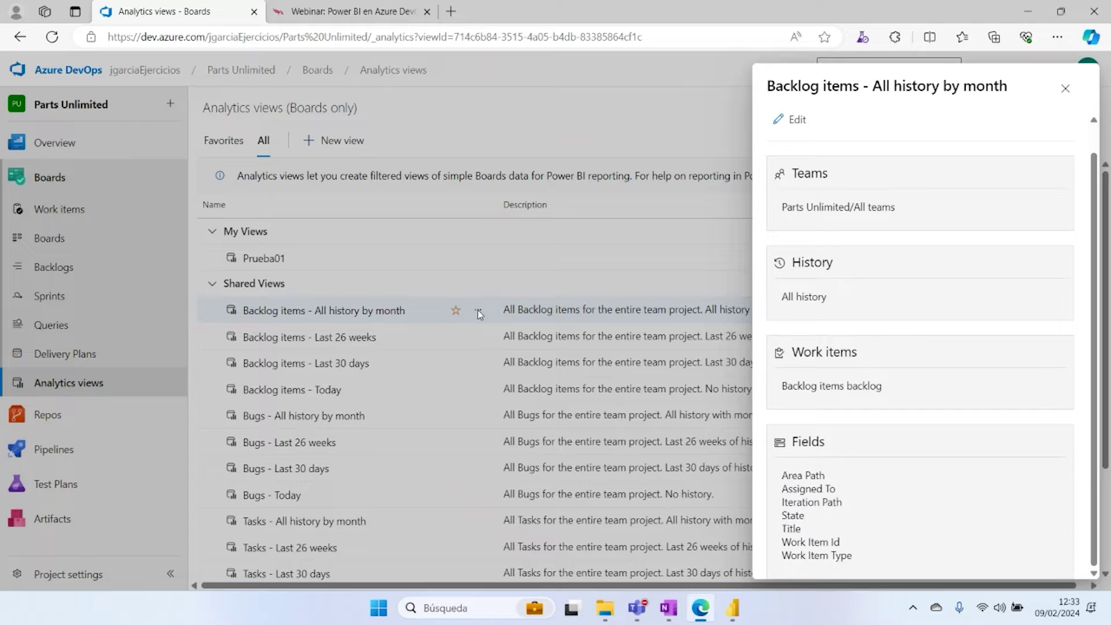
click(1065, 88)
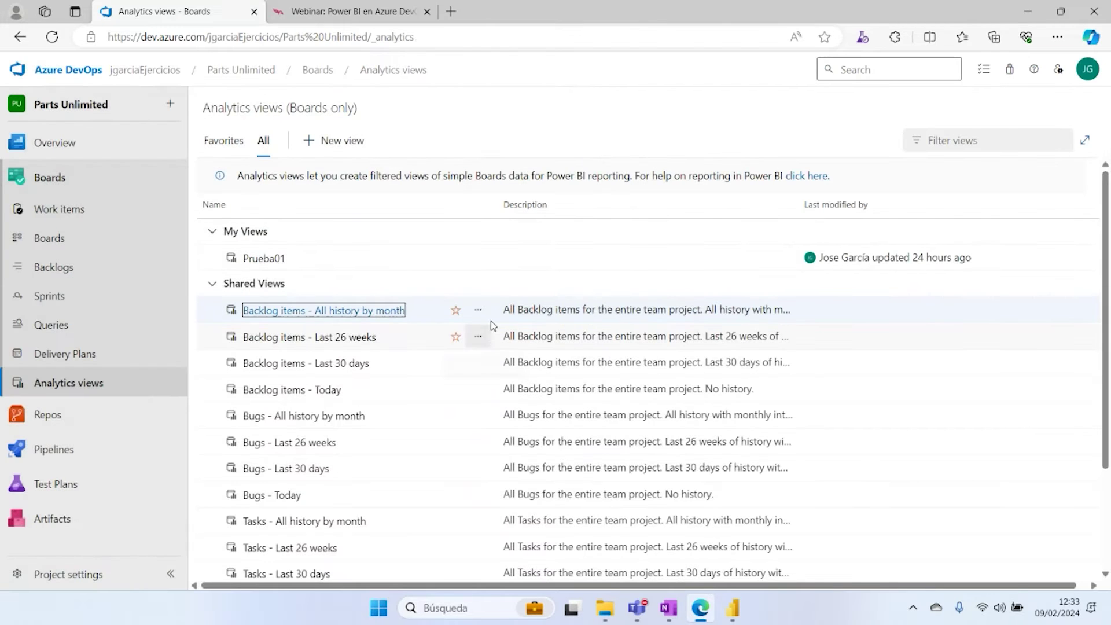
Step: Open the shared view "Backlog items - All history by month" for editing and check its name in the general settings
click(478, 310)
click(509, 344)
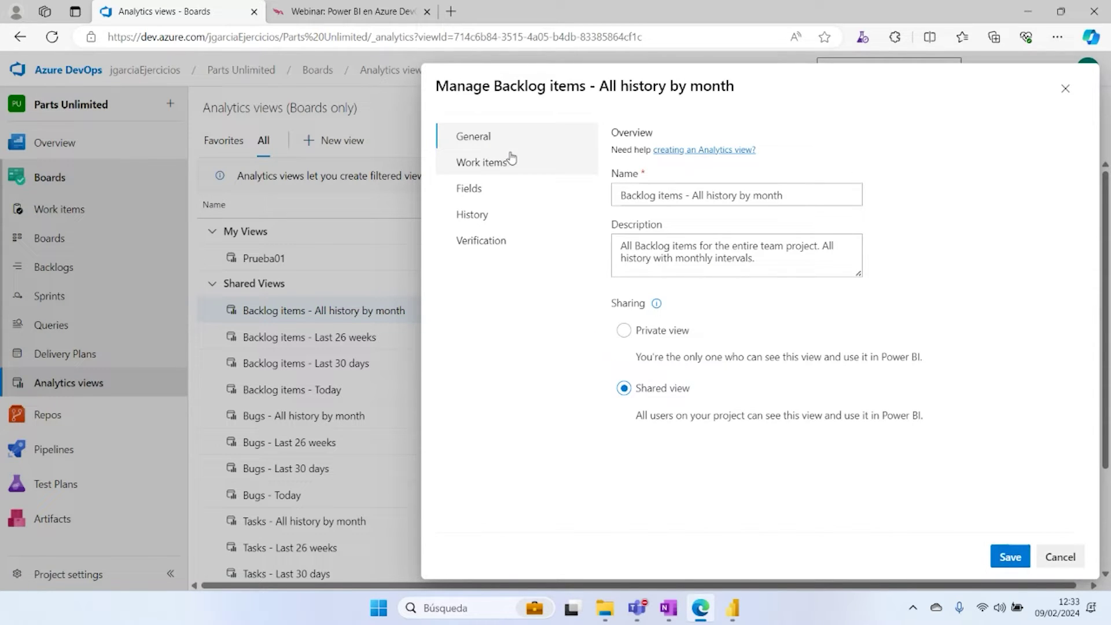
drag(786, 197, 598, 203)
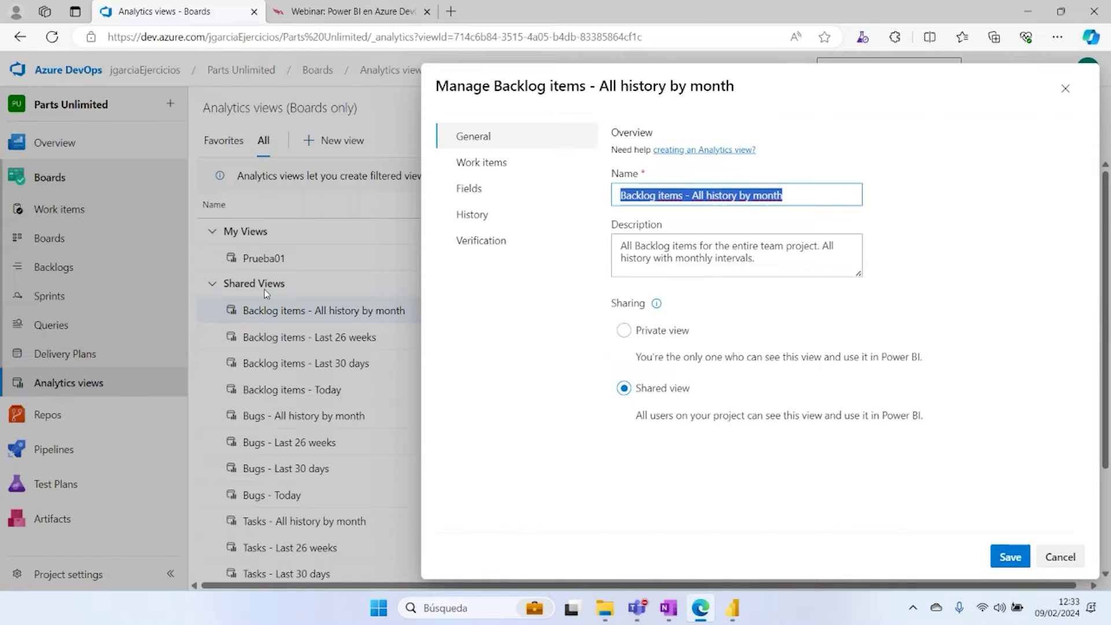
Step: Examine the view's work item filters, looking through the available projects, teams and backlog types while keeping All teams selected
click(496, 169)
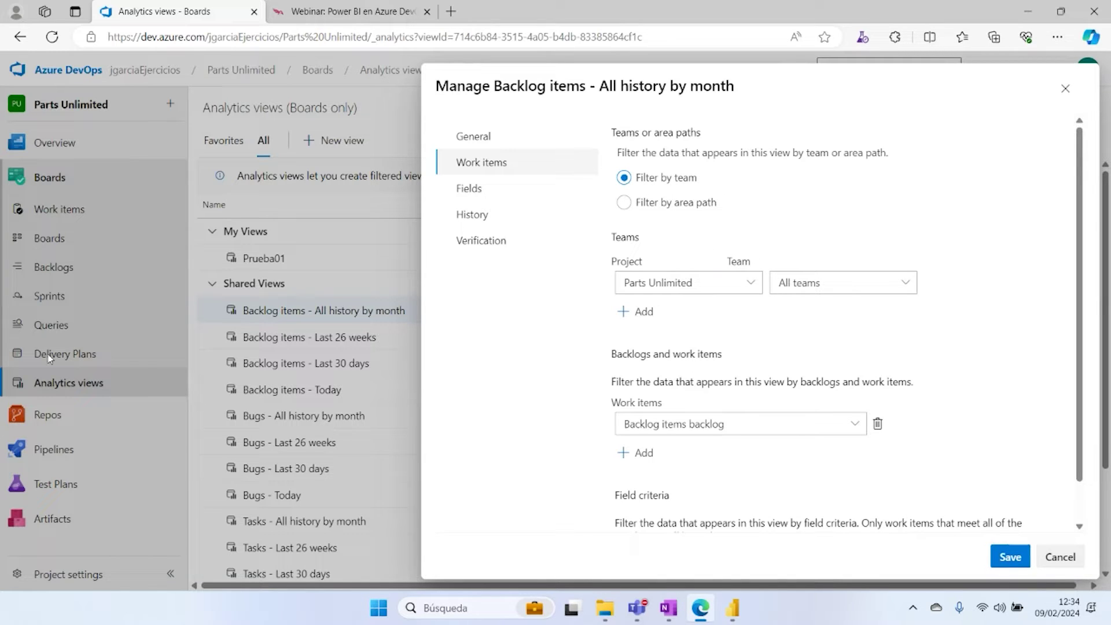
click(901, 283)
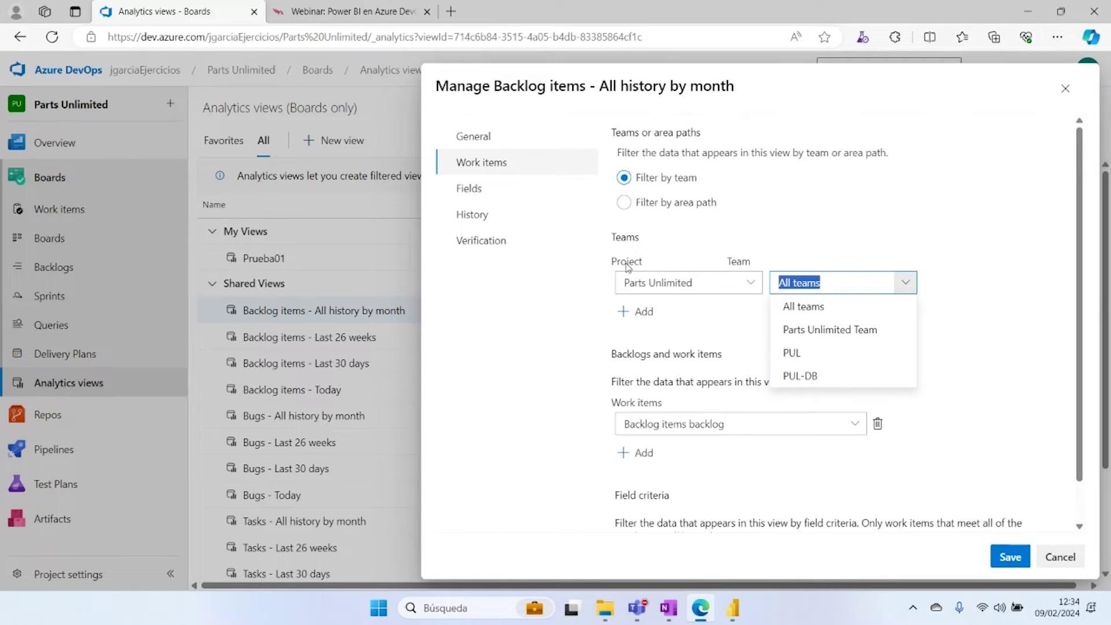
click(751, 283)
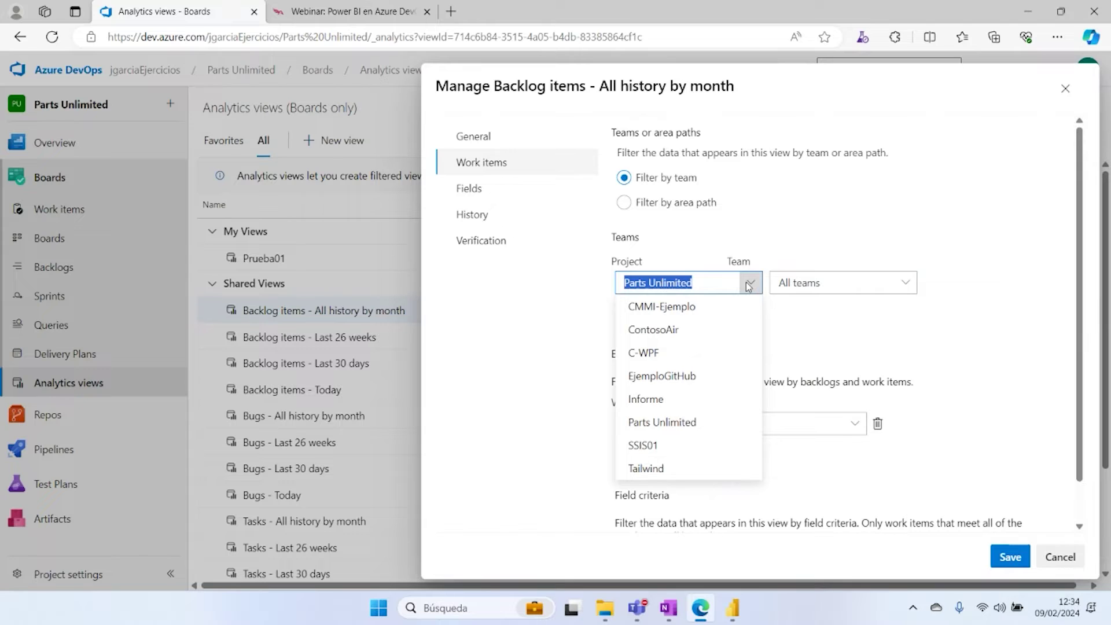
click(751, 283)
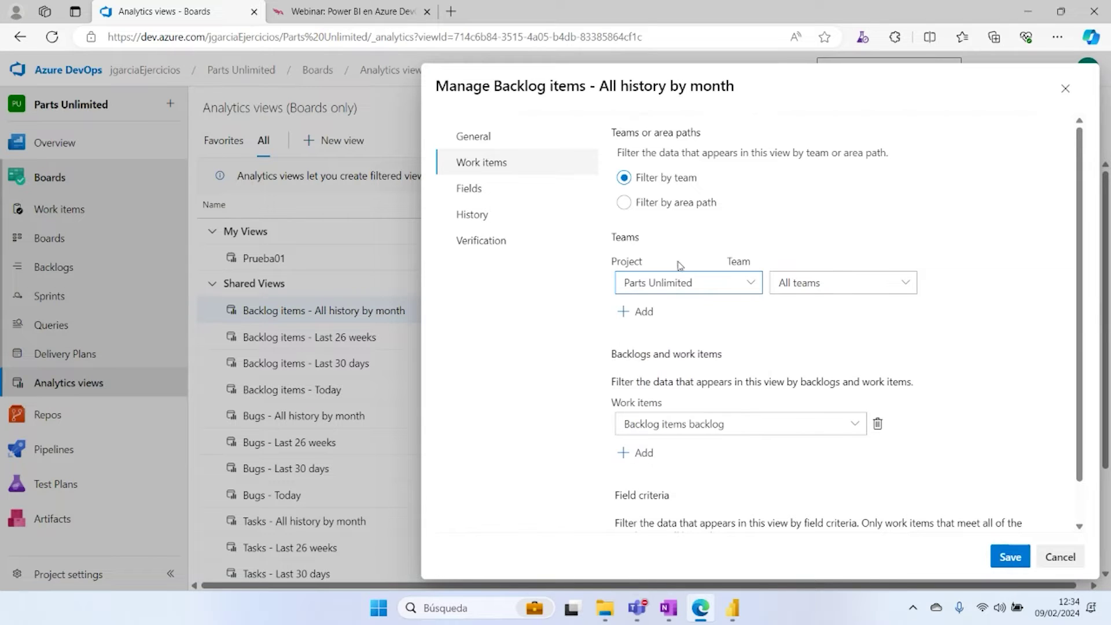
click(902, 284)
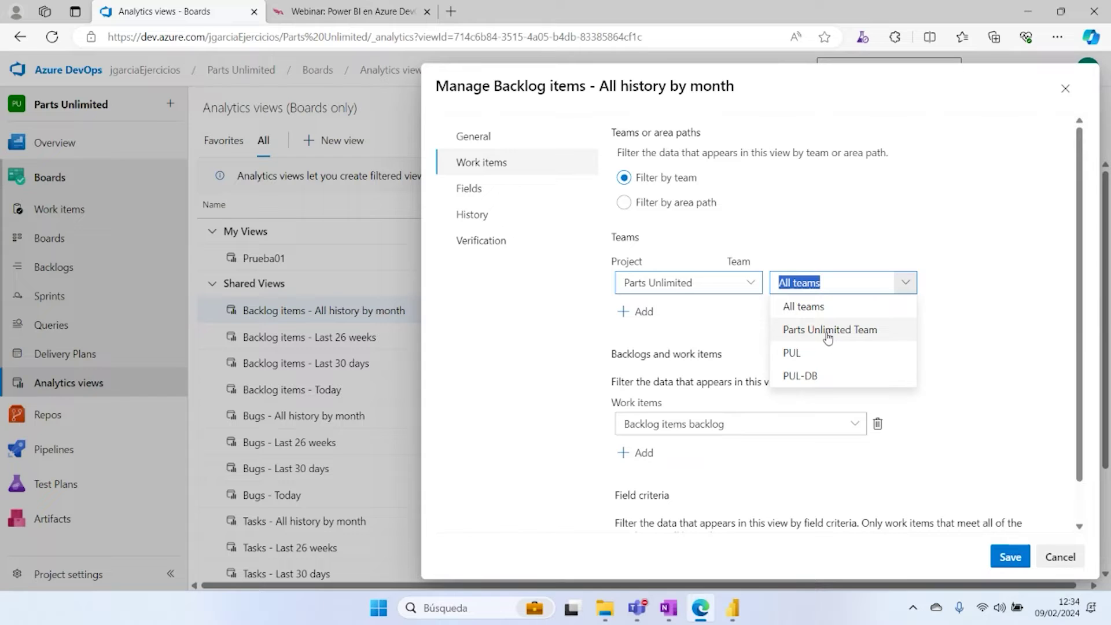
click(794, 306)
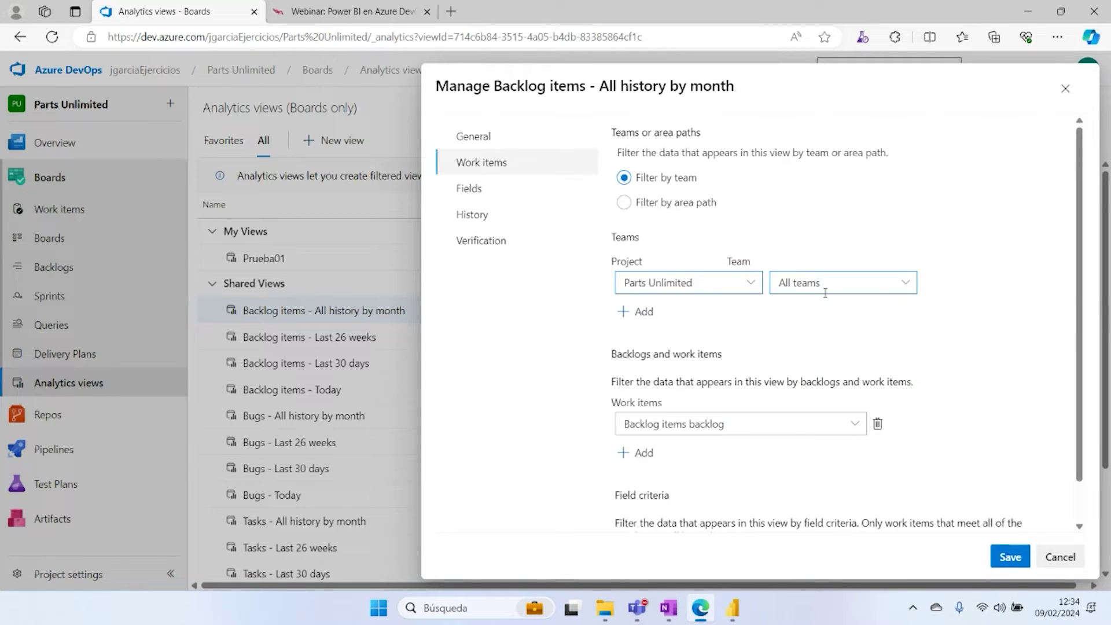
scroll(856, 310, down, 1)
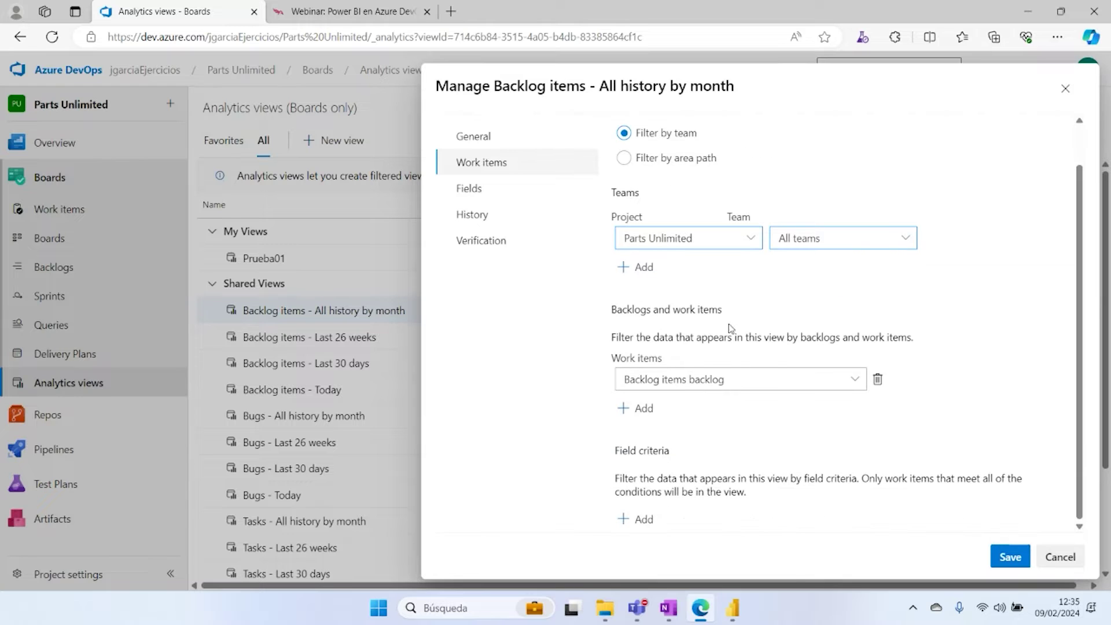
click(856, 380)
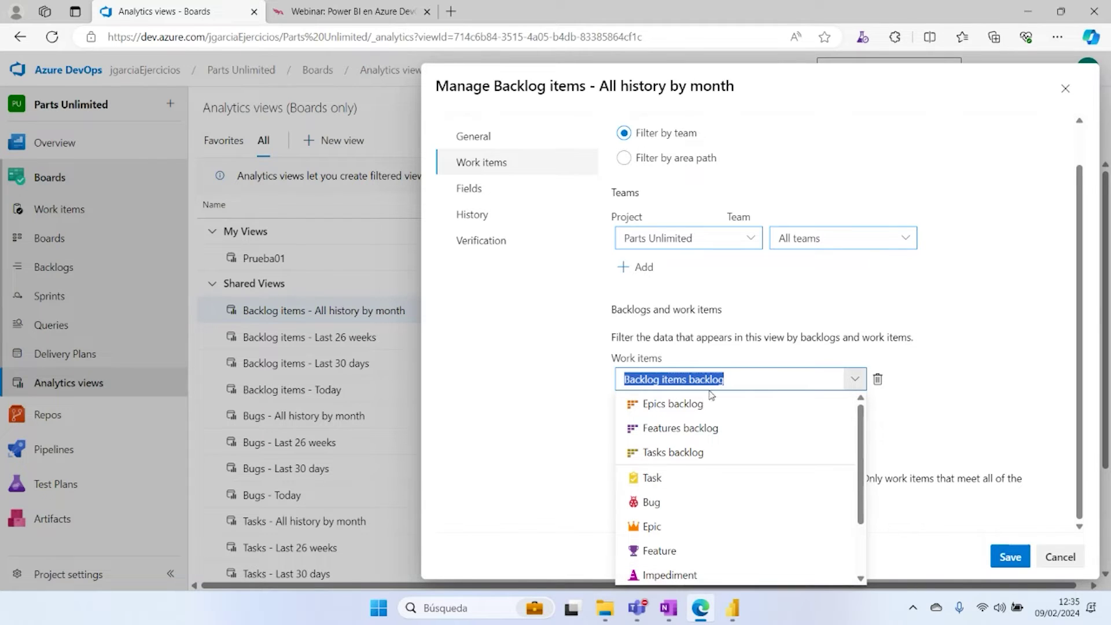
key(Escape)
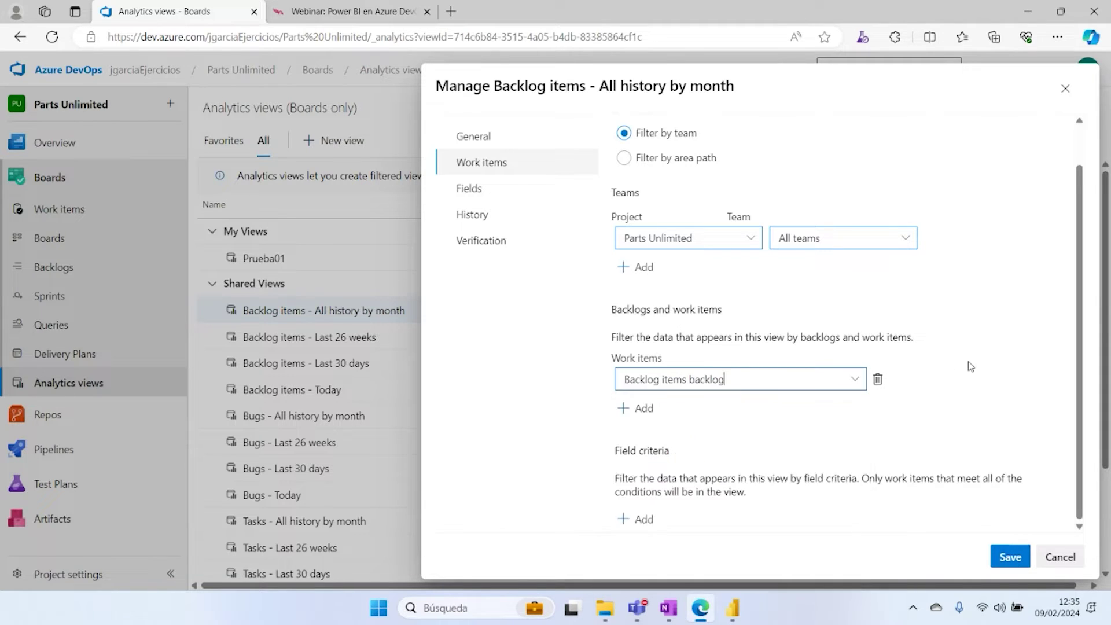
Step: Add Features backlog as a second work item filter of the view, and remove it again
click(620, 409)
click(855, 410)
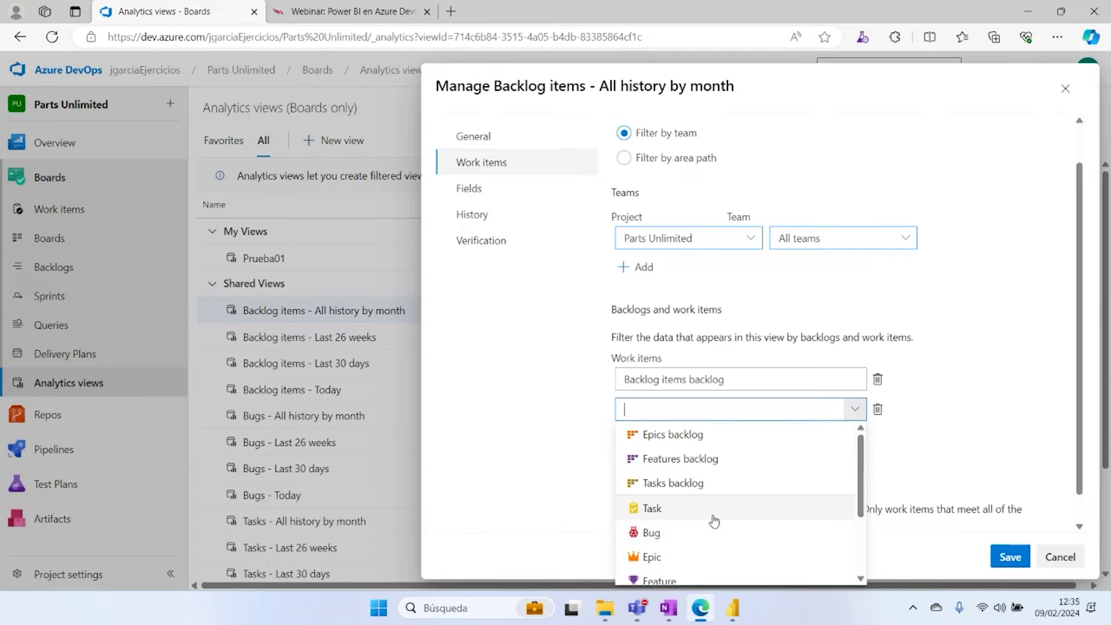
click(703, 459)
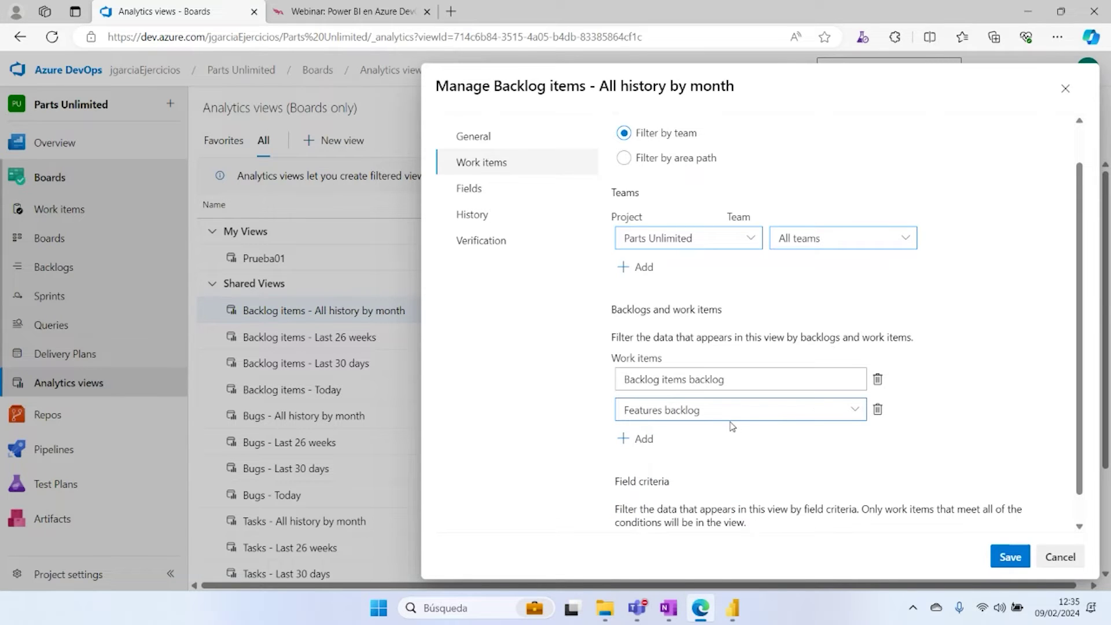
click(877, 410)
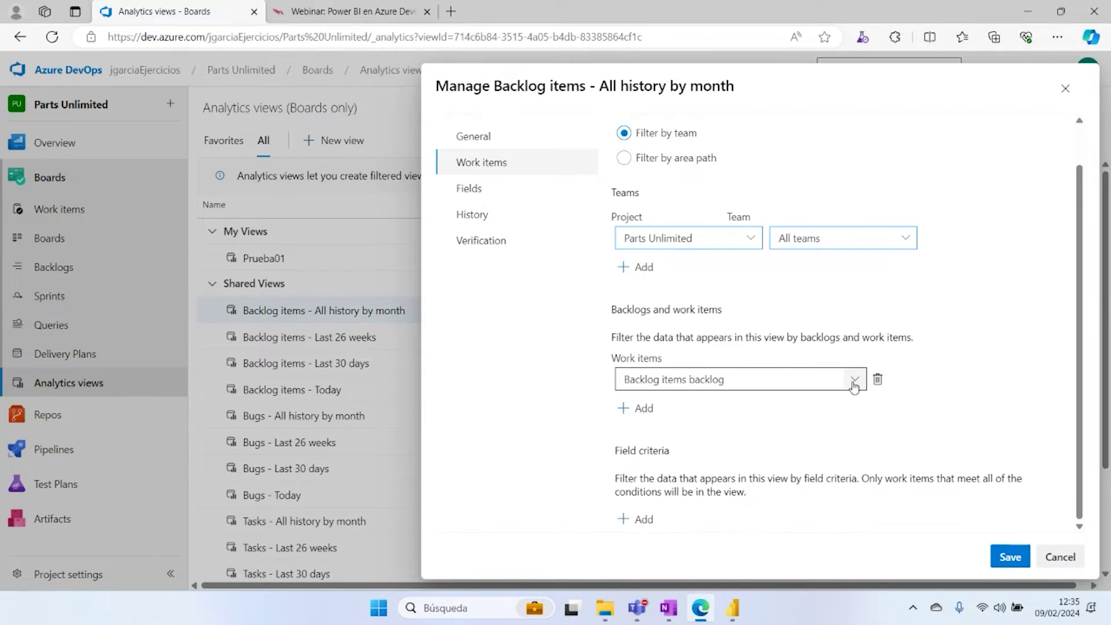
Step: Add Test Case as a second work item filter of the view, and remove it again
click(647, 409)
scroll(712, 461, down, 1)
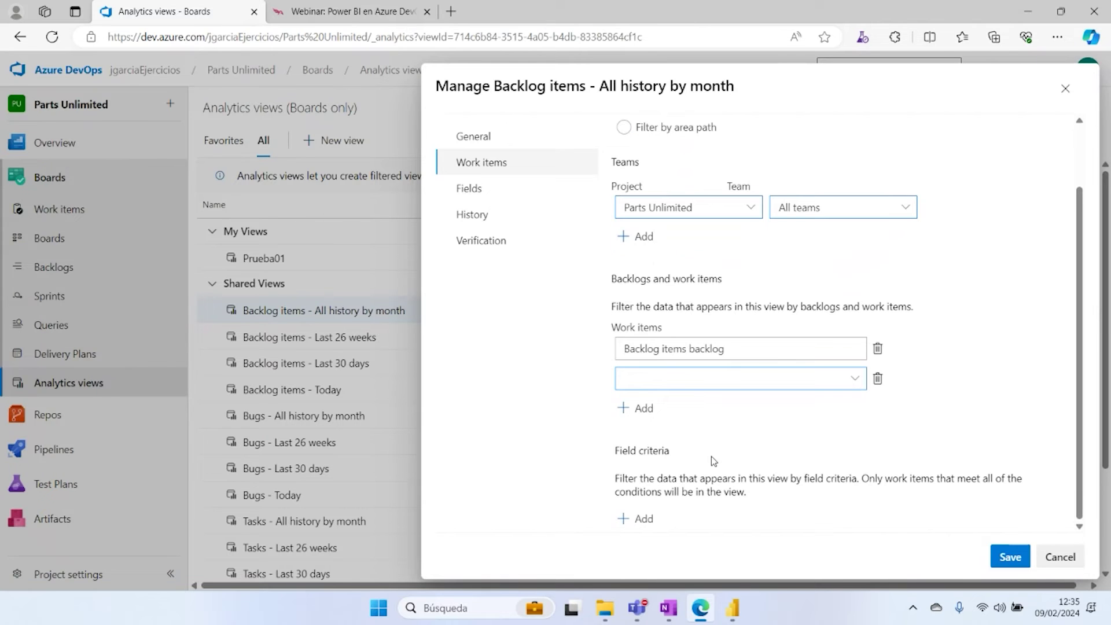
click(855, 380)
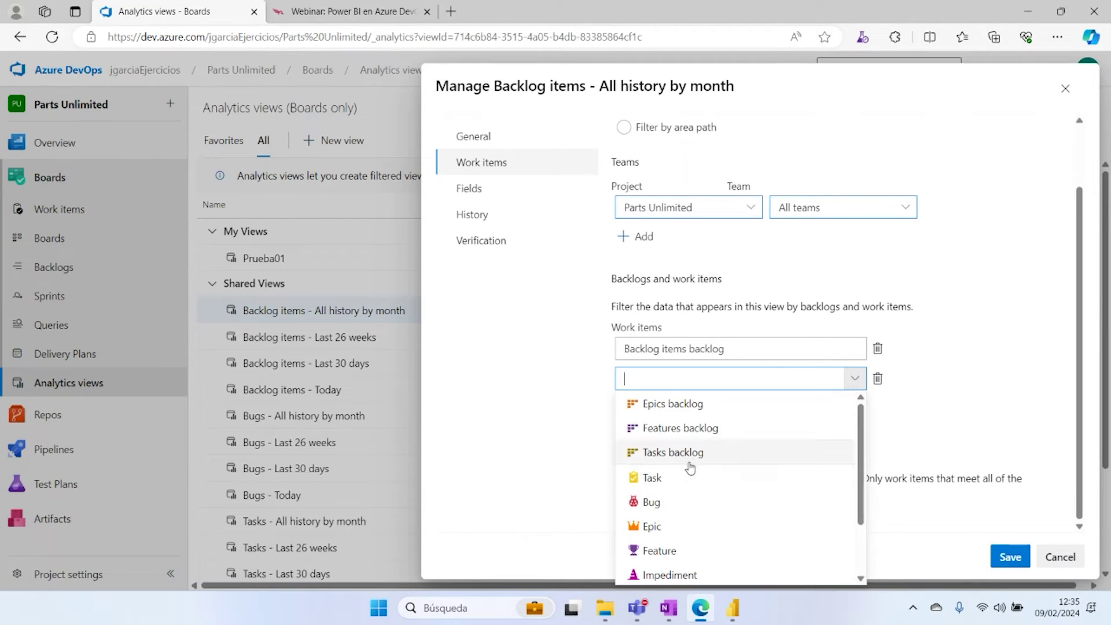
scroll(679, 521, down, 2)
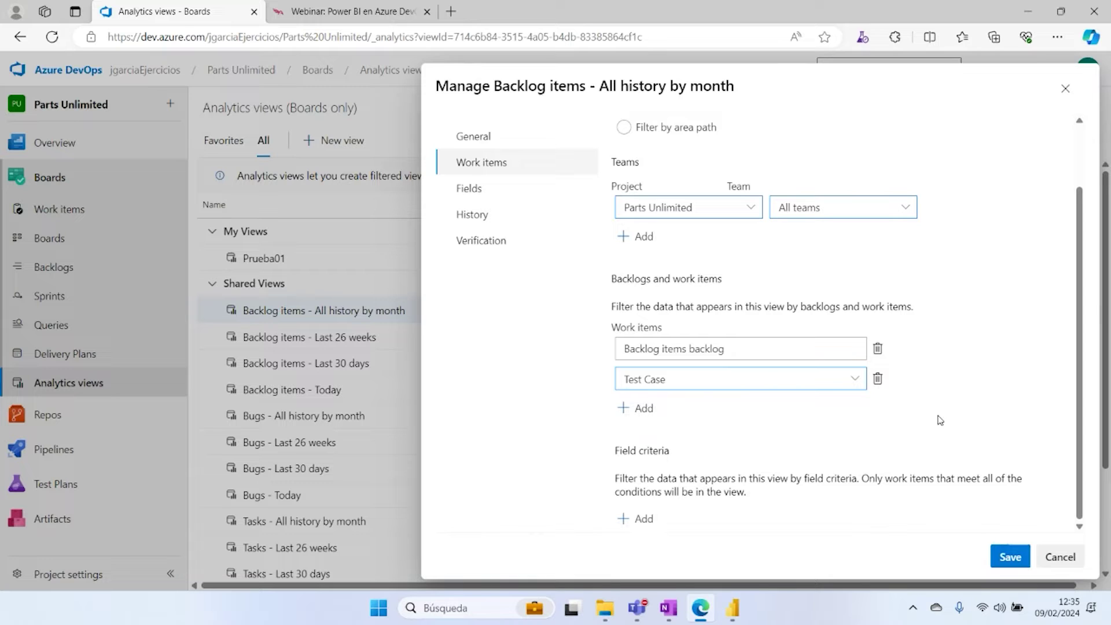
click(877, 378)
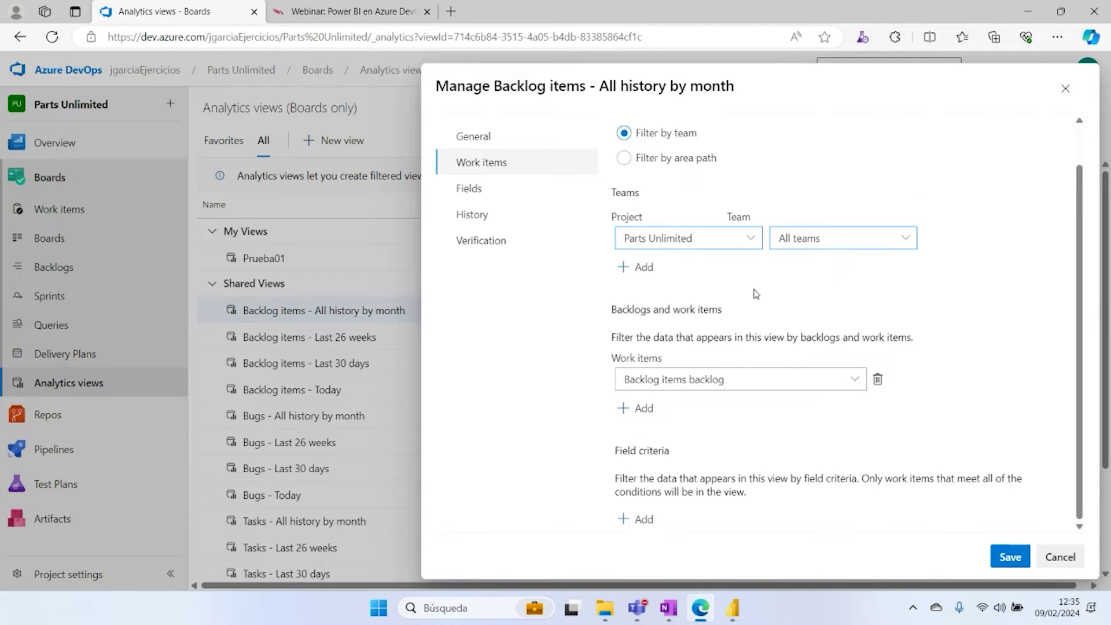
Step: Add a field criterion with Area Path = Parts Unlimited\PUL to the view's work item filters, and delete the criterion
click(627, 521)
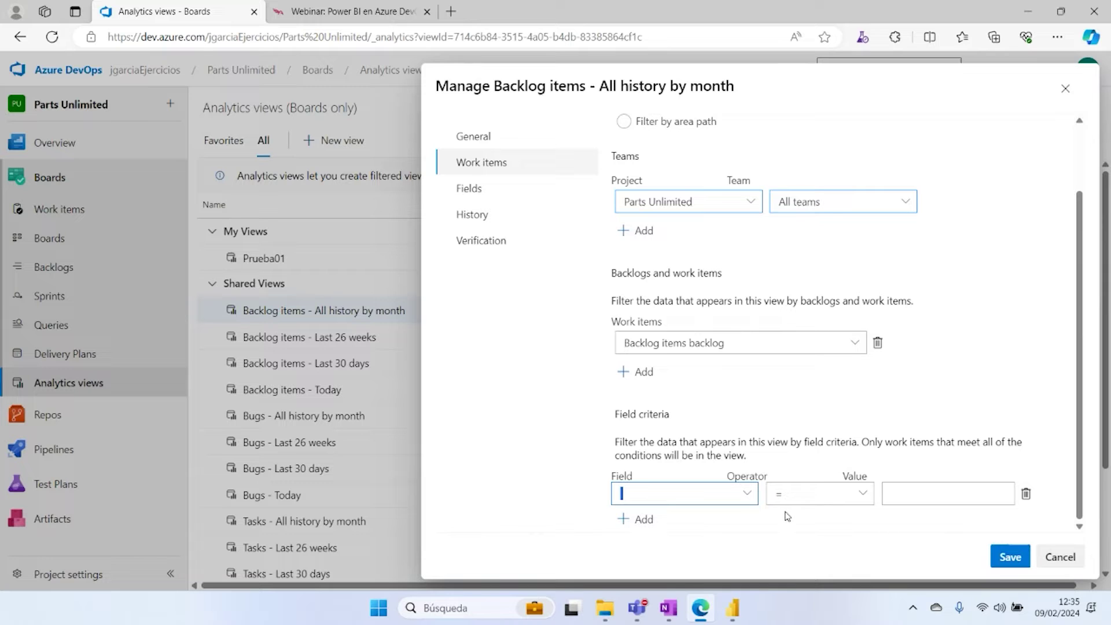
click(748, 495)
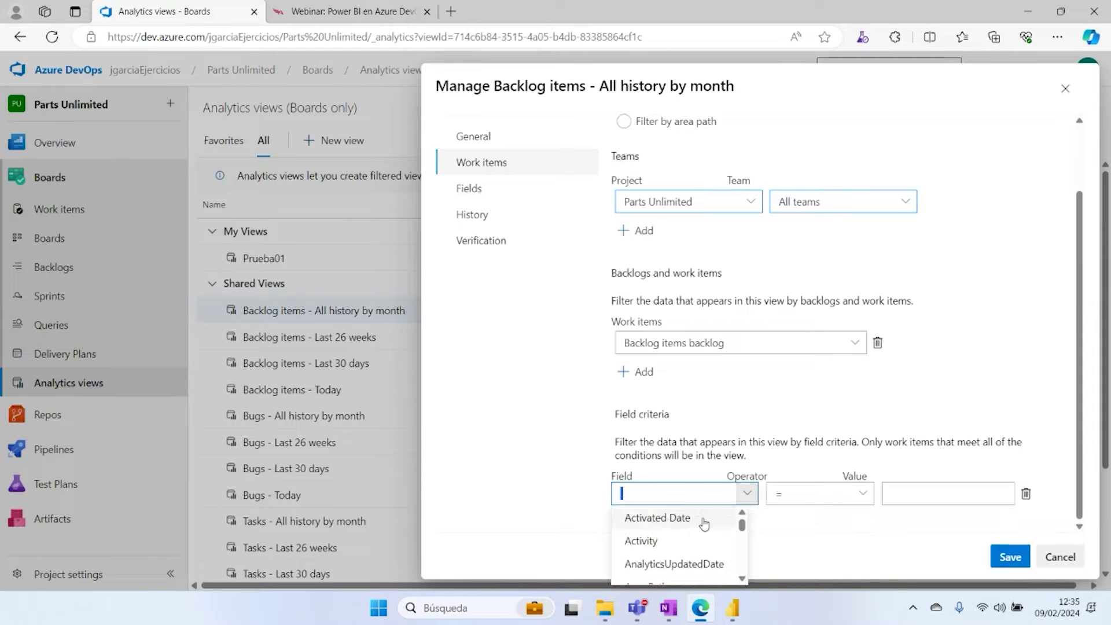
scroll(687, 524, down, 1)
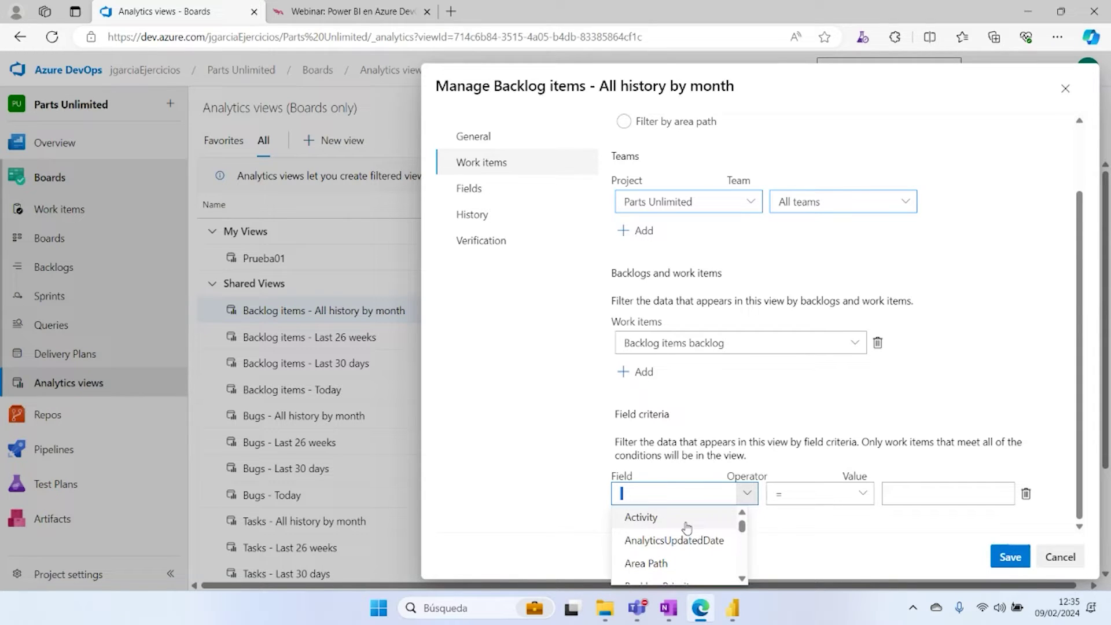
click(667, 560)
click(871, 499)
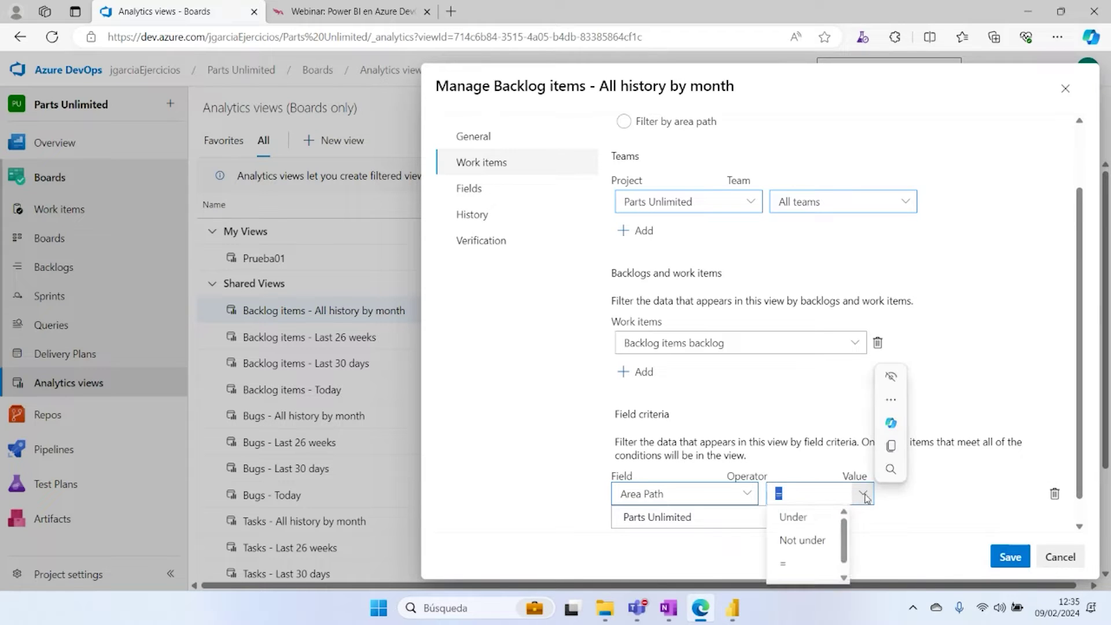
click(734, 521)
click(815, 519)
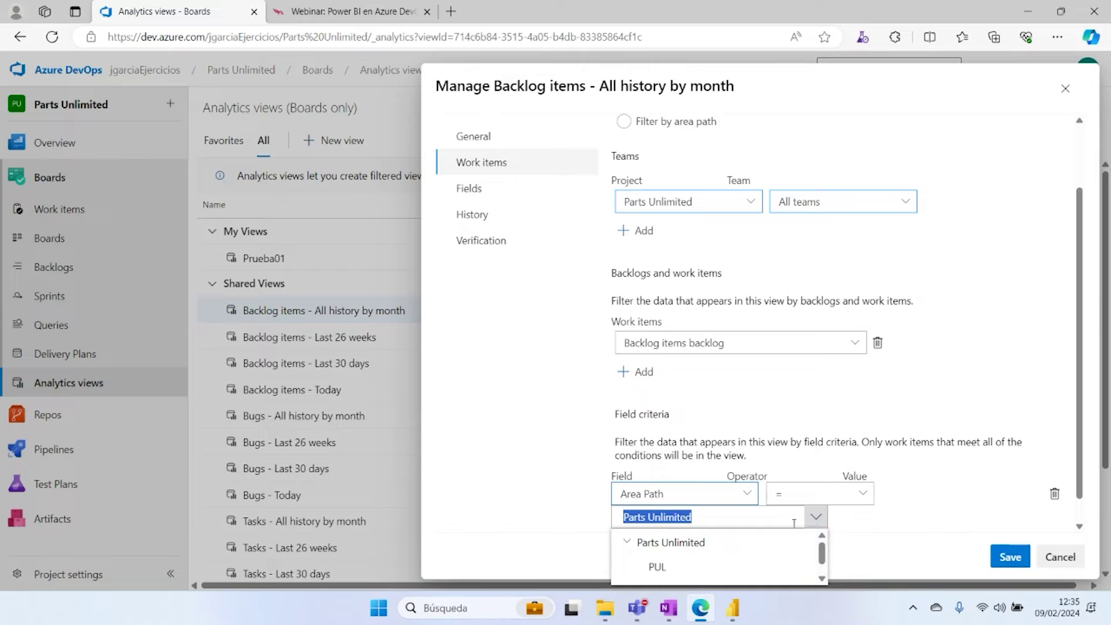
click(657, 567)
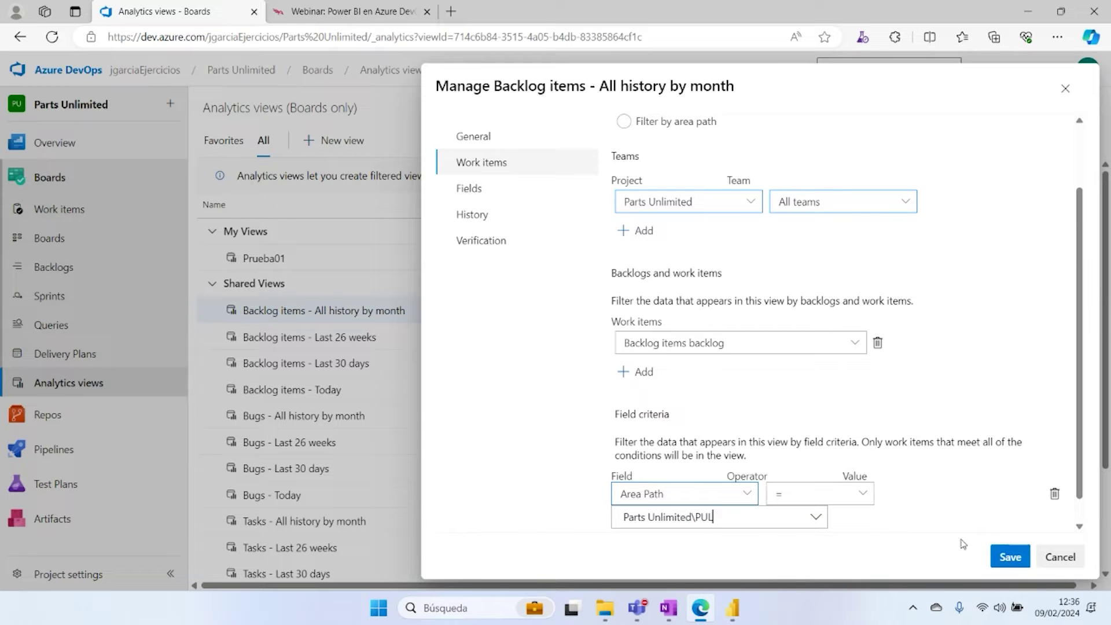
click(1055, 495)
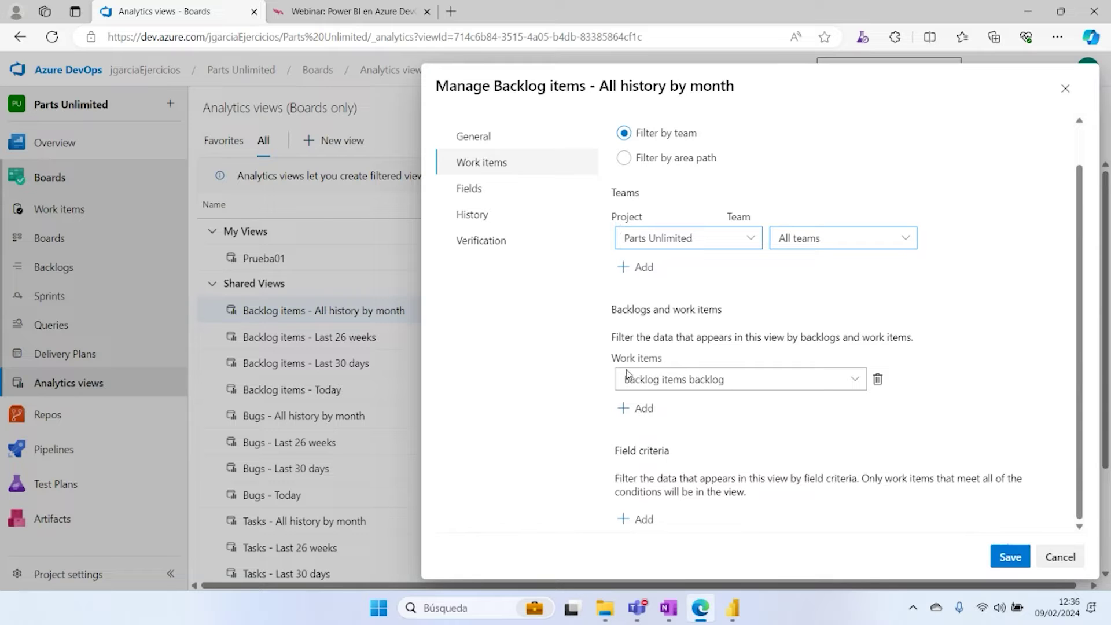
Step: Add the Effort field to the view's field selection, after Work Item Type
click(475, 190)
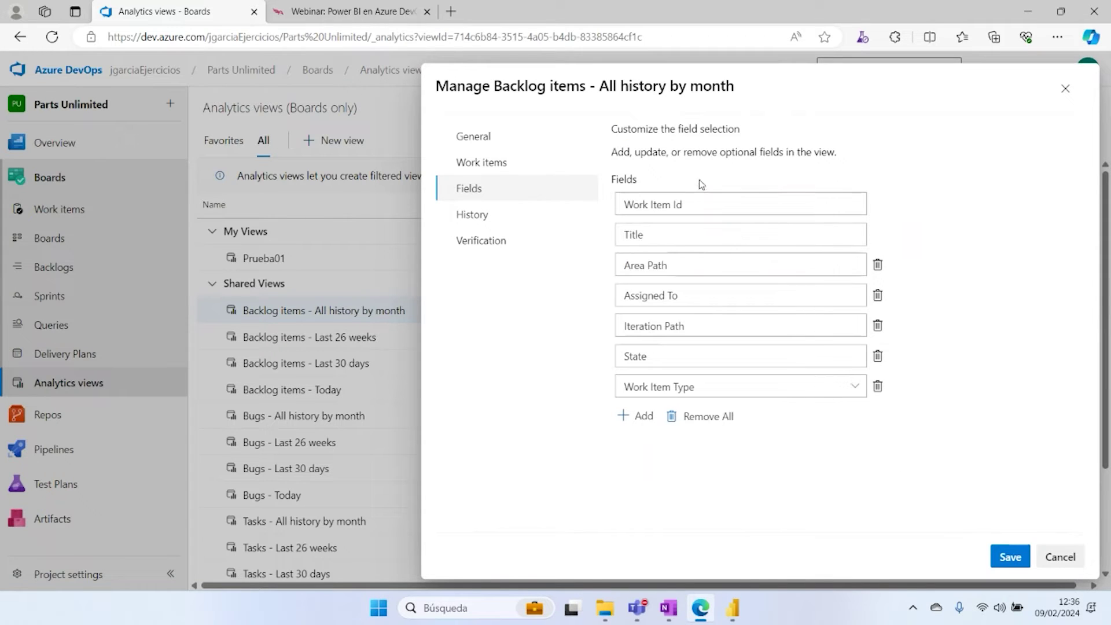
click(636, 416)
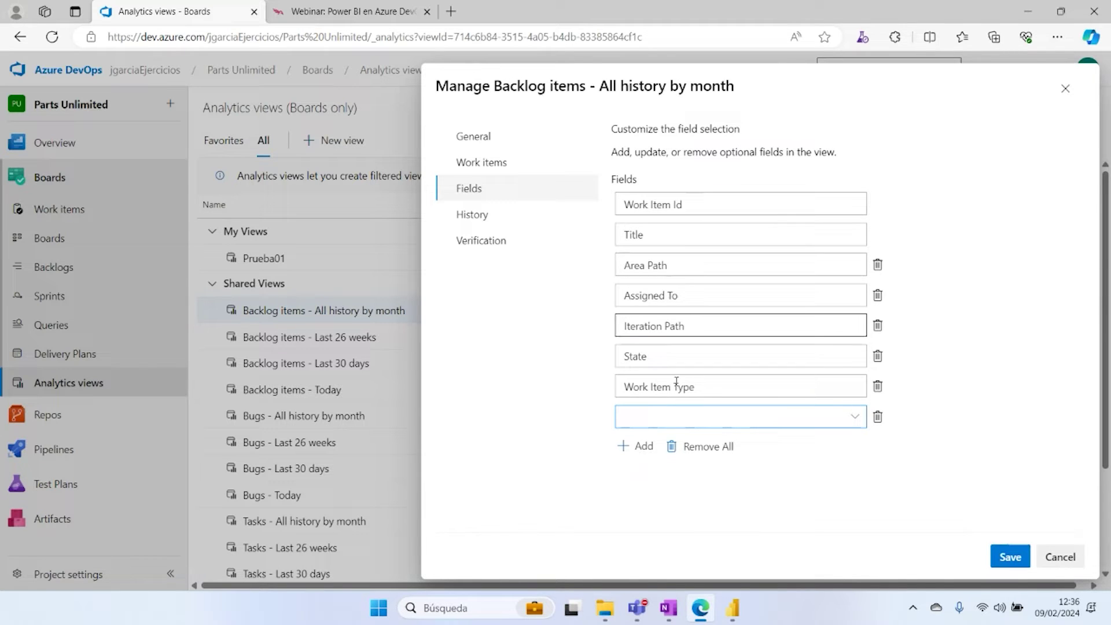
click(854, 416)
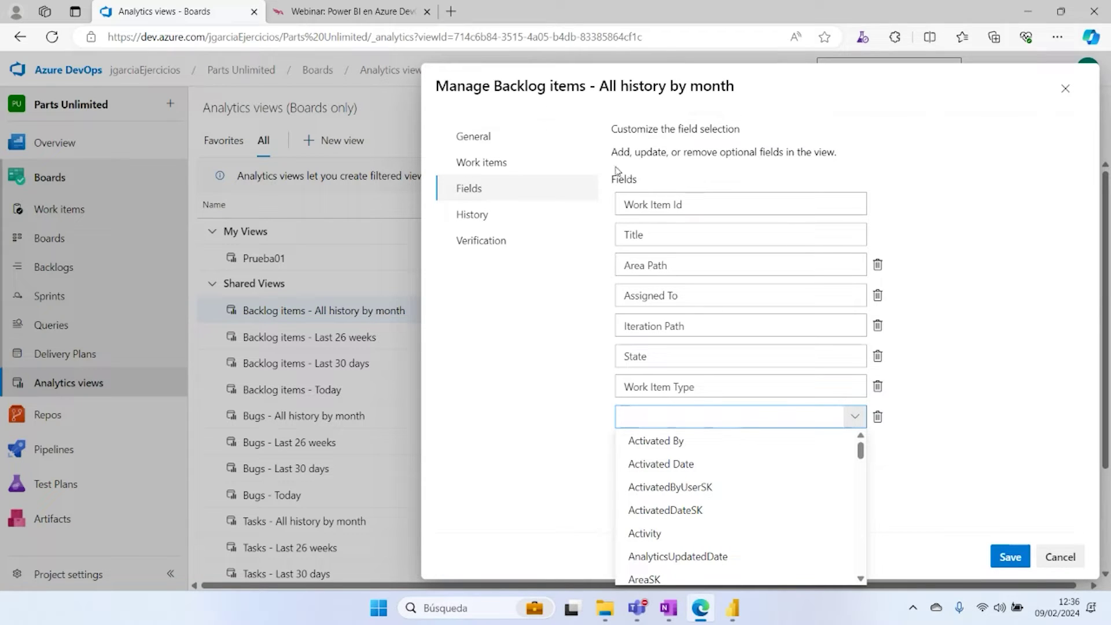
scroll(736, 509, down, 6)
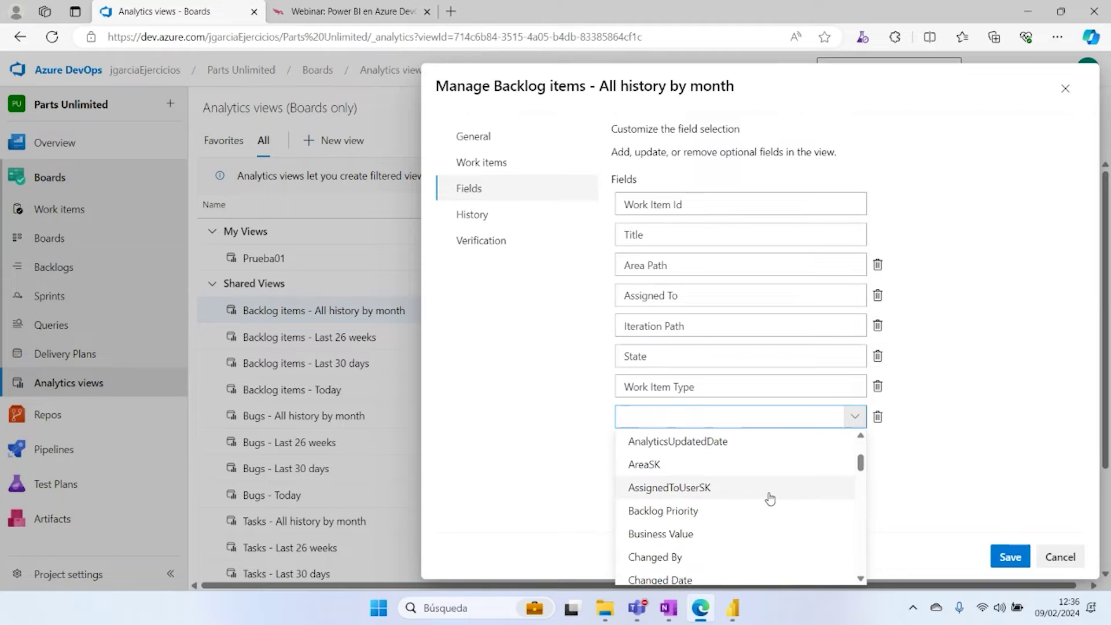
scroll(731, 492, down, 5)
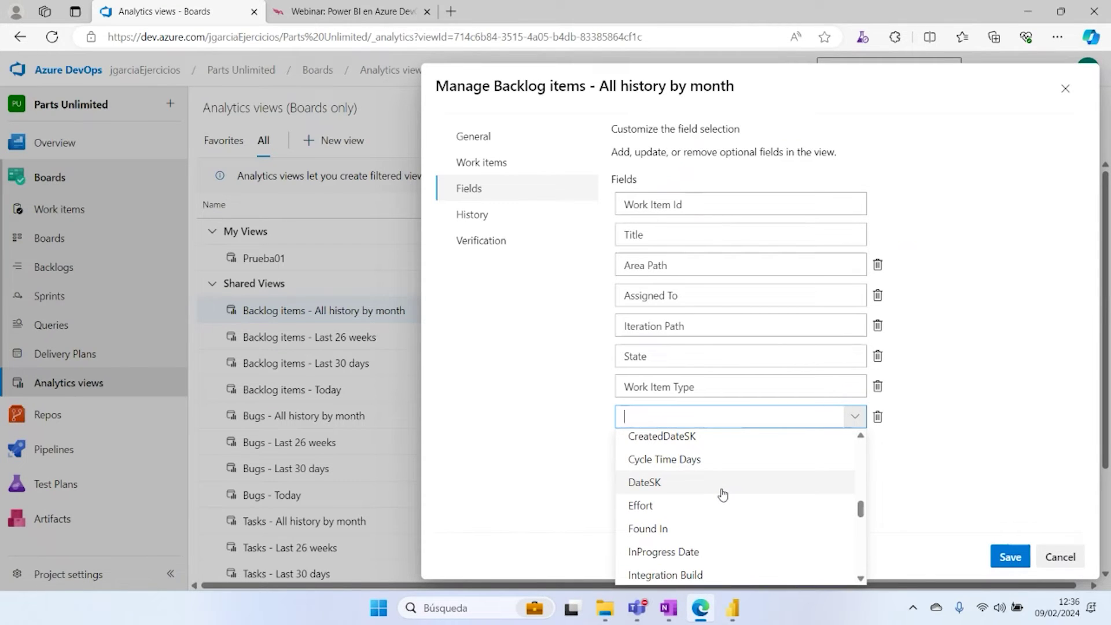
click(720, 508)
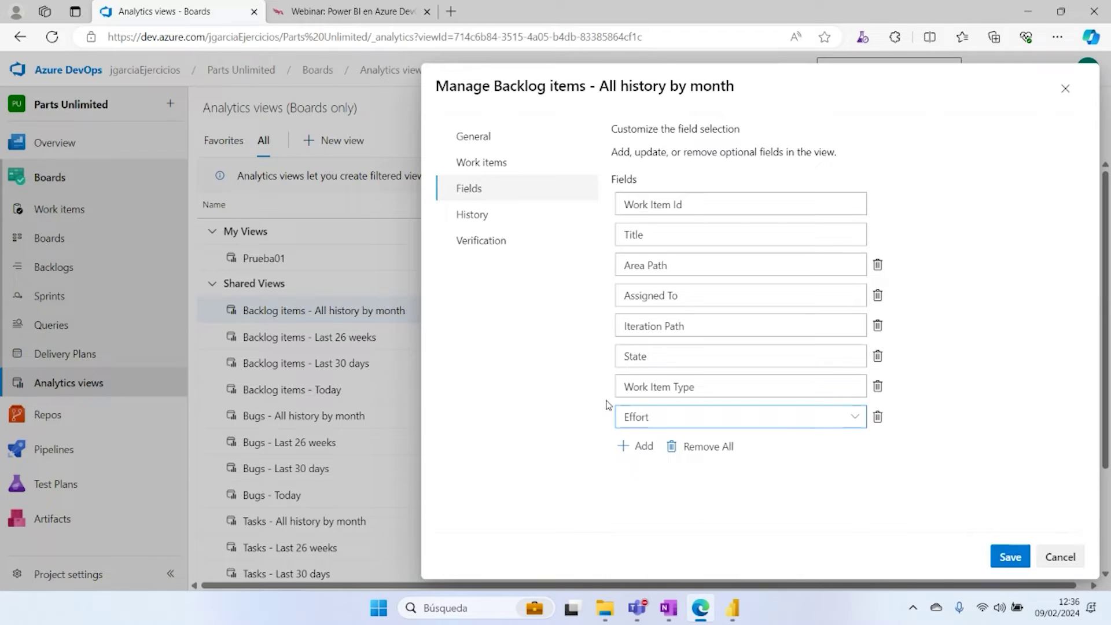
double_click(663, 420)
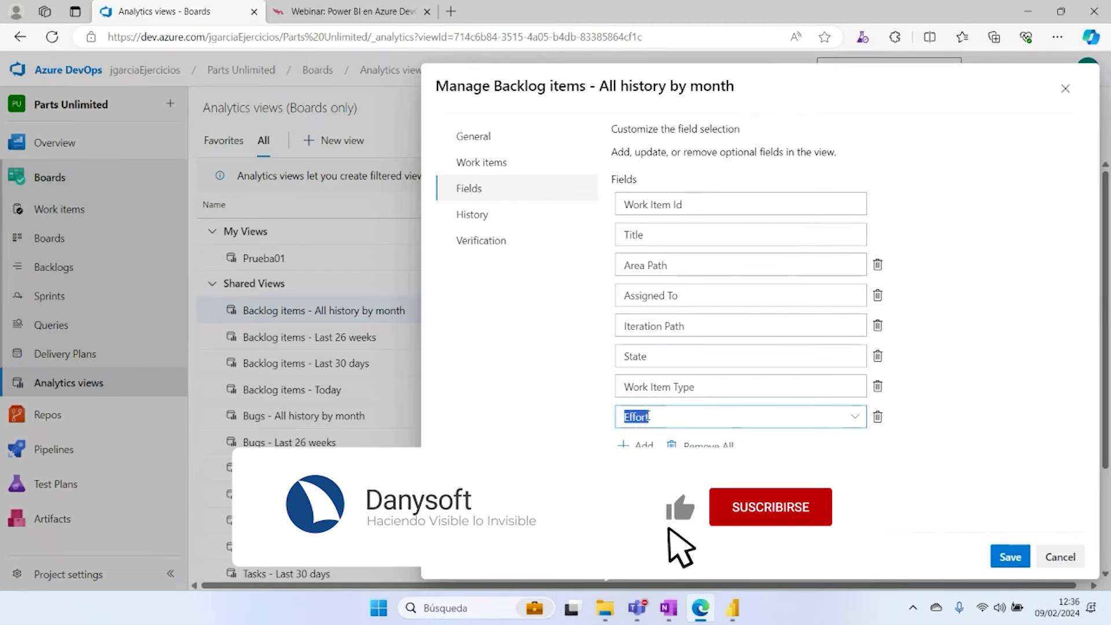
click(630, 417)
double_click(631, 416)
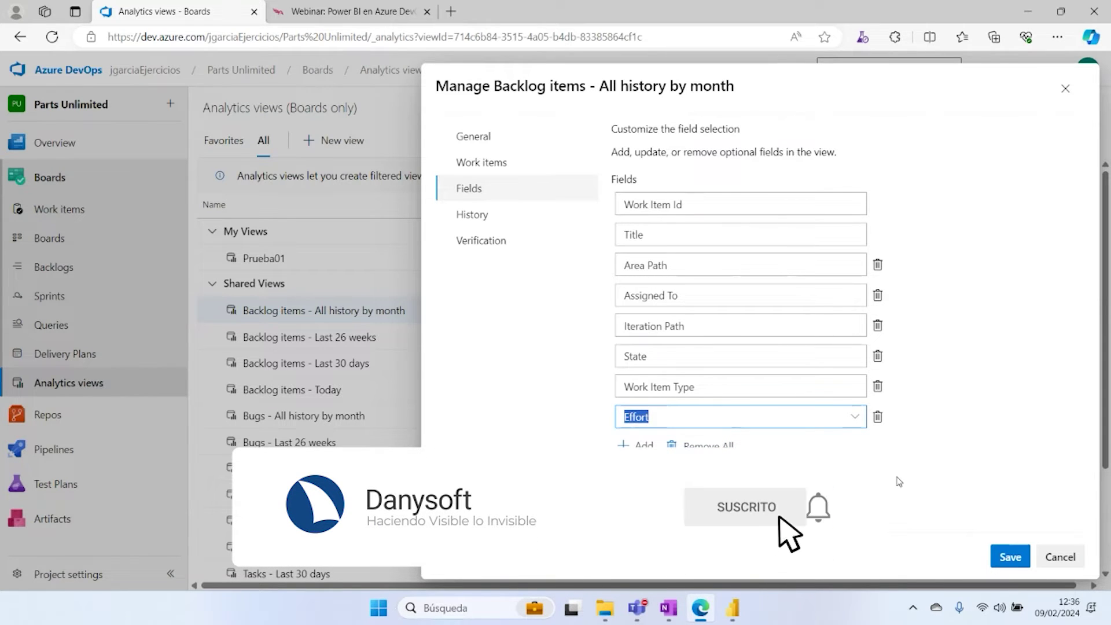
click(688, 417)
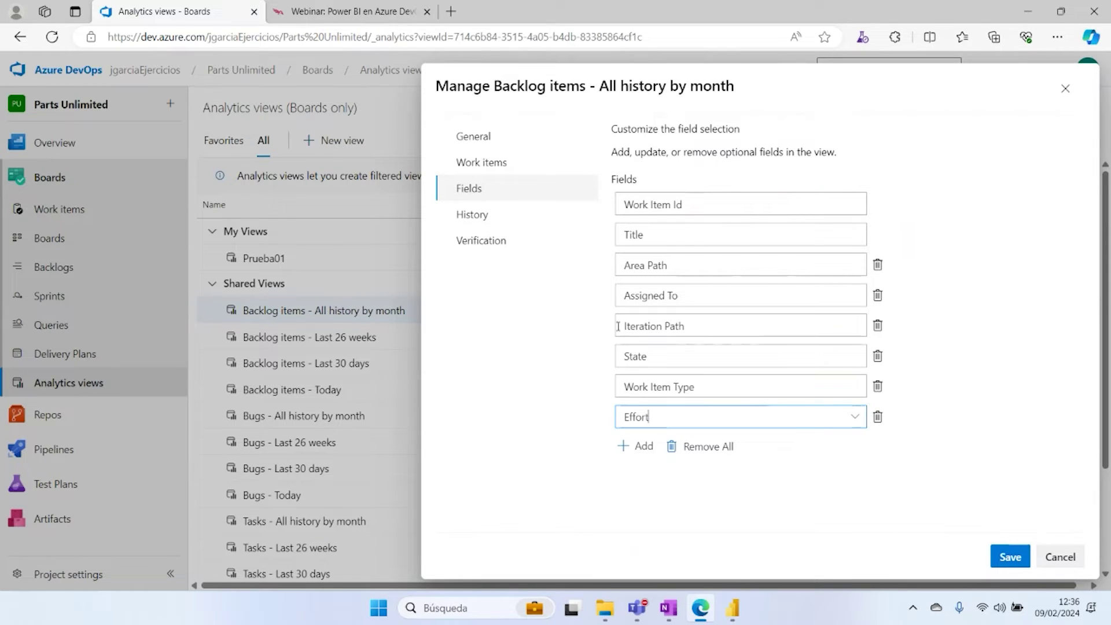
Step: Review the History and Verification settings of the Backlog items - All history by month view, and discard its edits
click(472, 219)
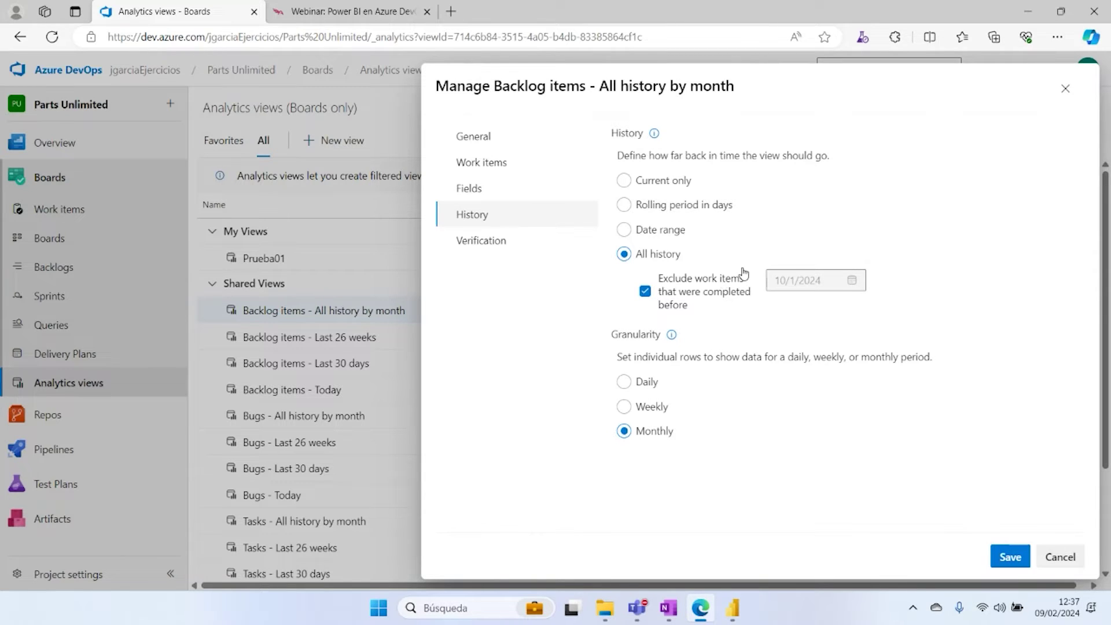
click(493, 241)
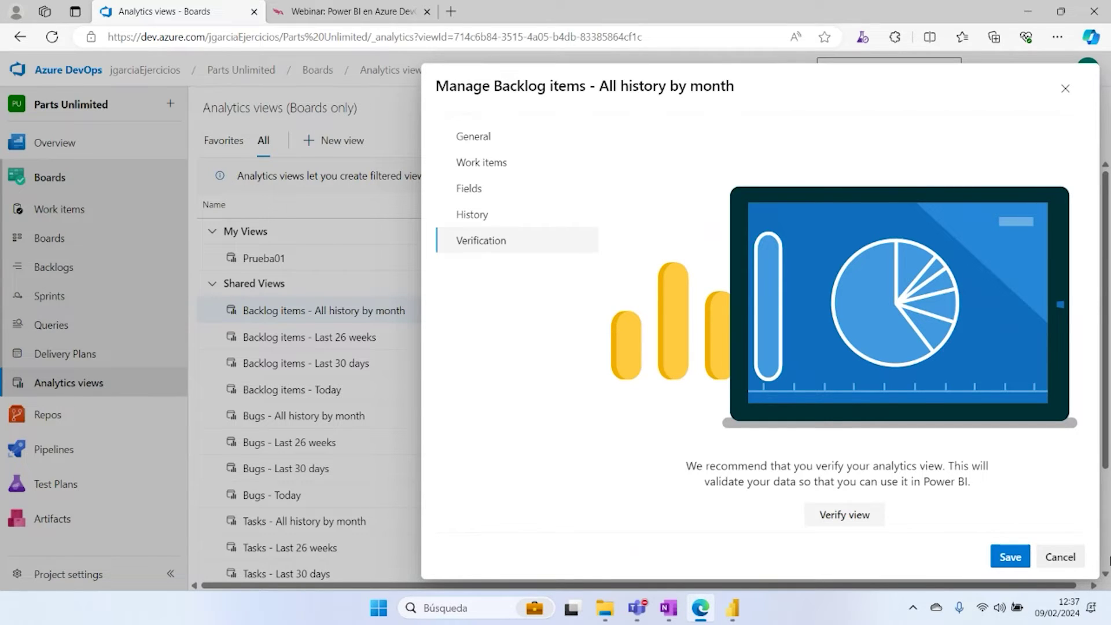
click(1052, 556)
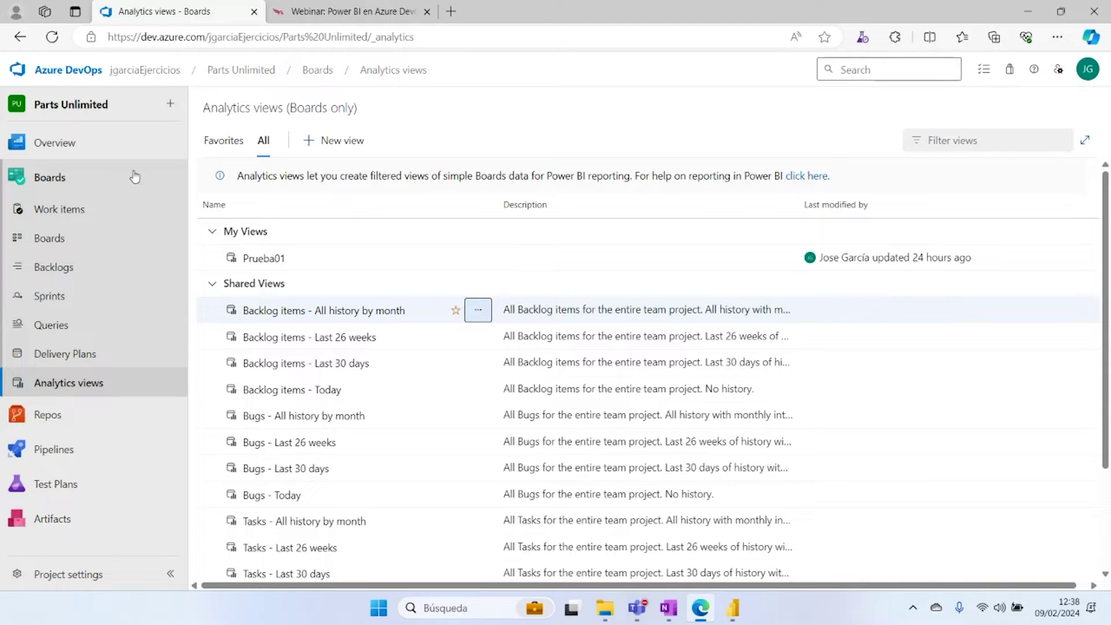
Step: Start a new private Analytics view named MiVista, leaving its description empty
click(345, 145)
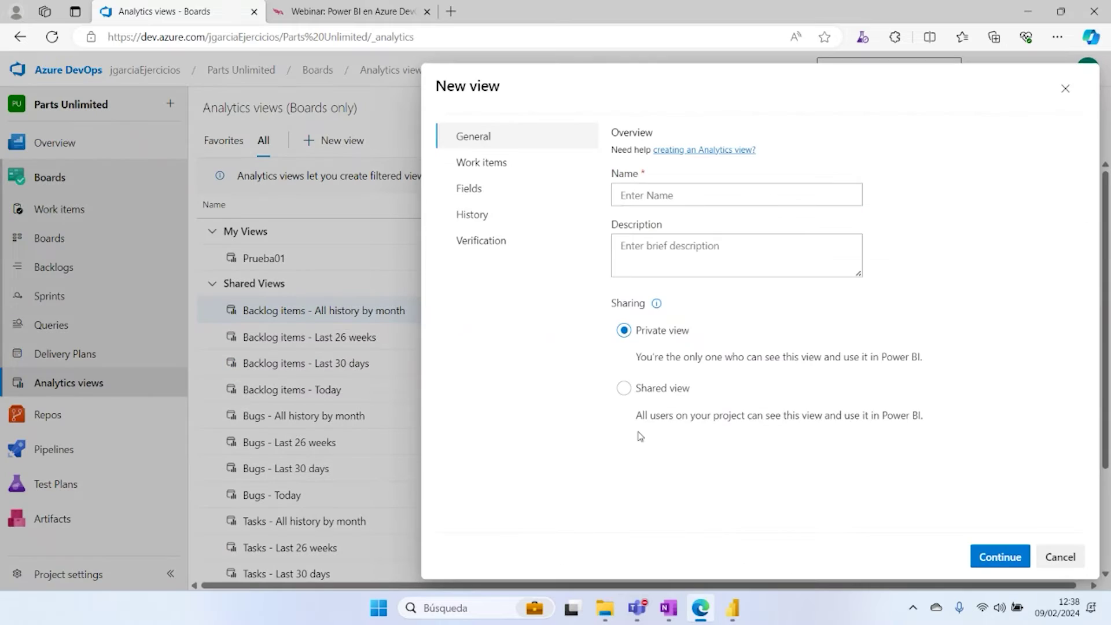
click(689, 195)
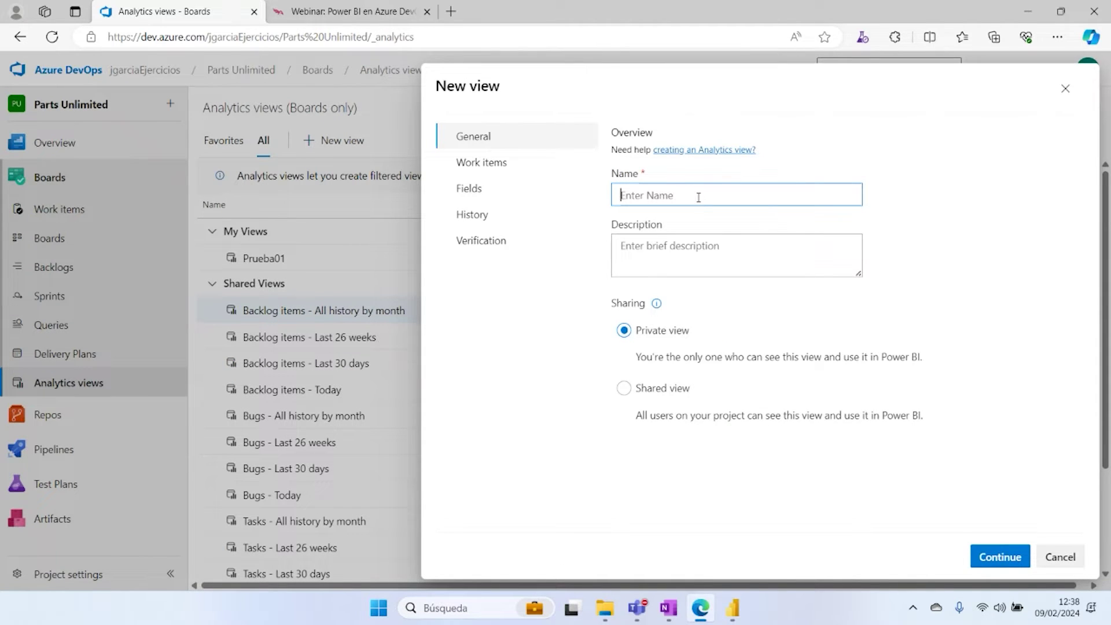
text(MiVista)
key(Tab)
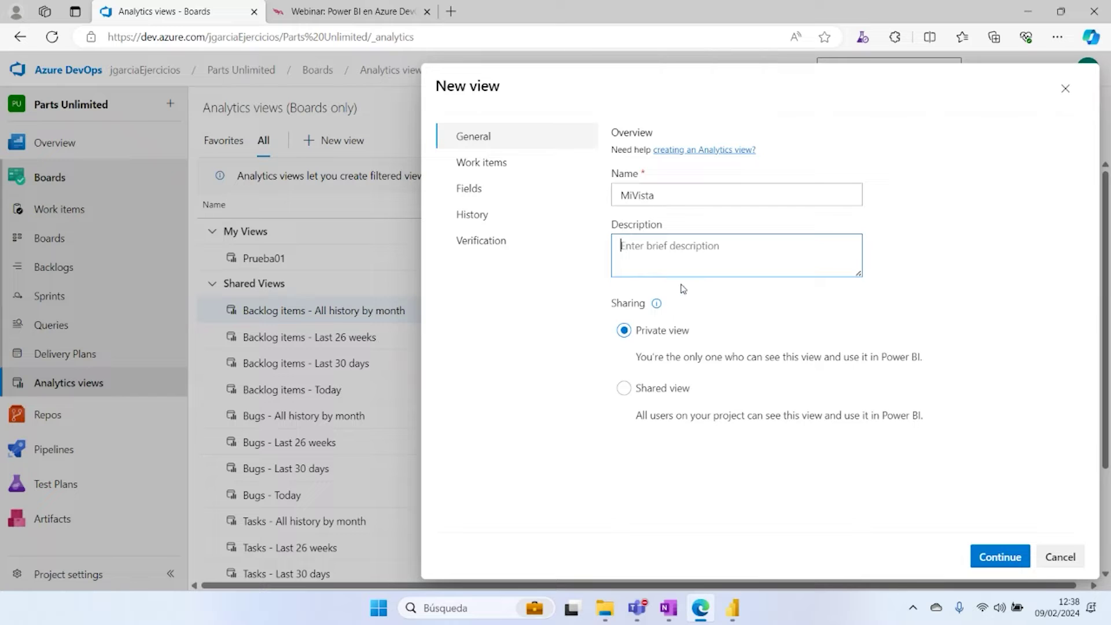
Step: Compare the area path and team filter options for the new view's work items, ending on Filter by team
click(499, 164)
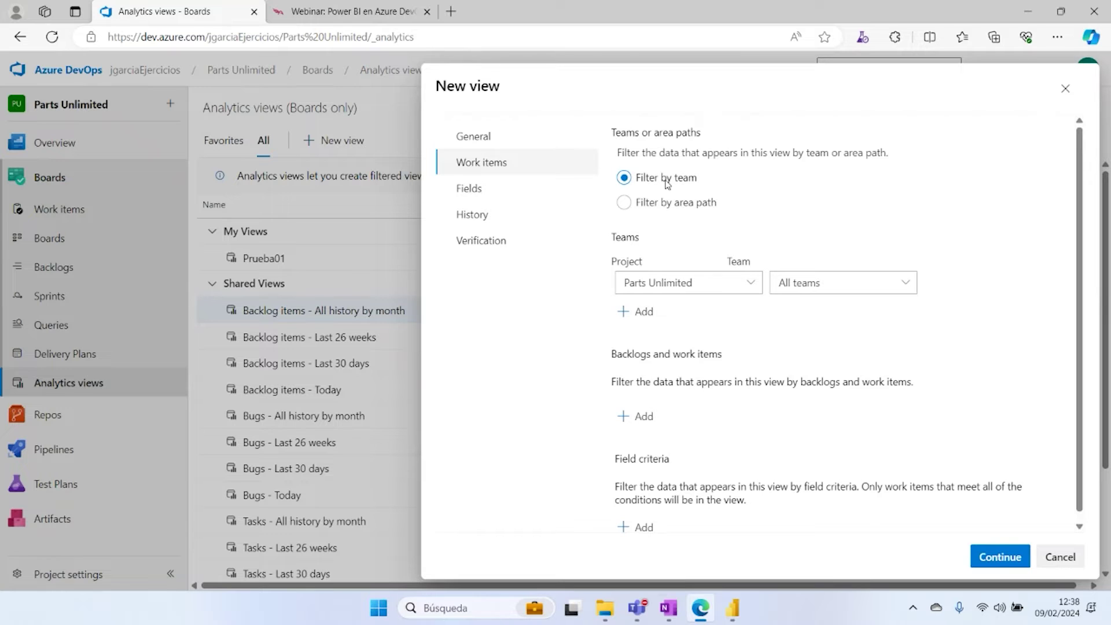
click(625, 204)
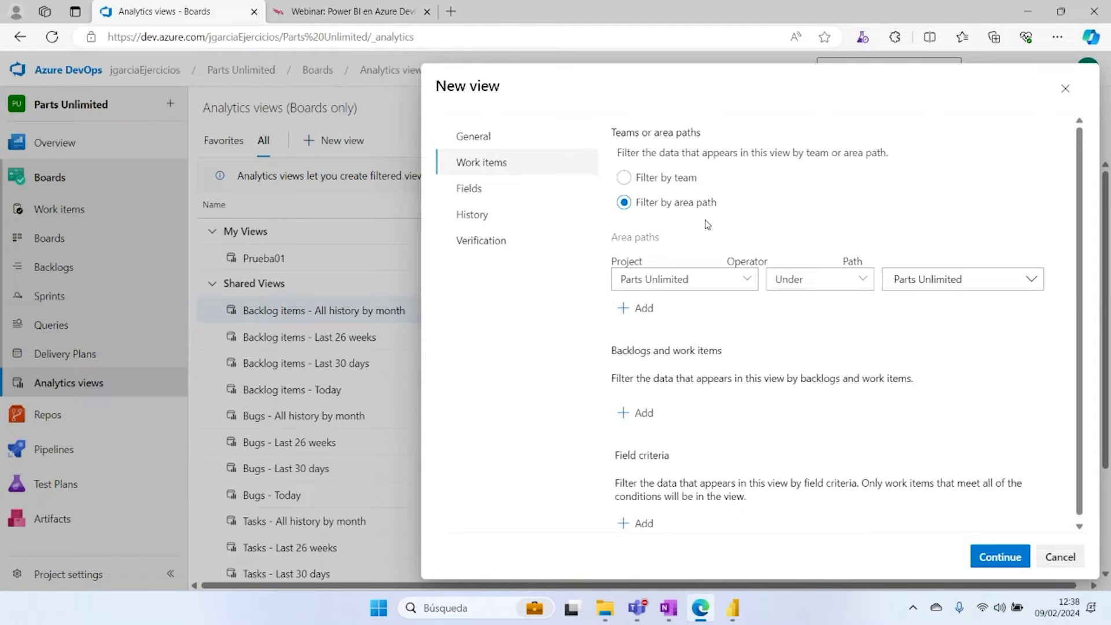
click(623, 179)
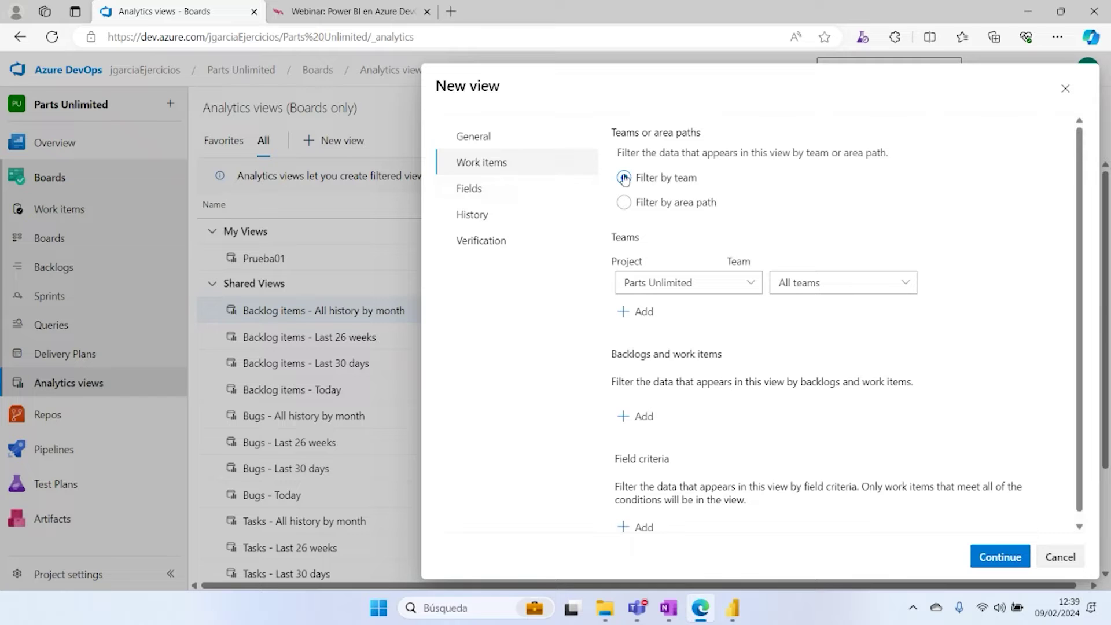
click(623, 202)
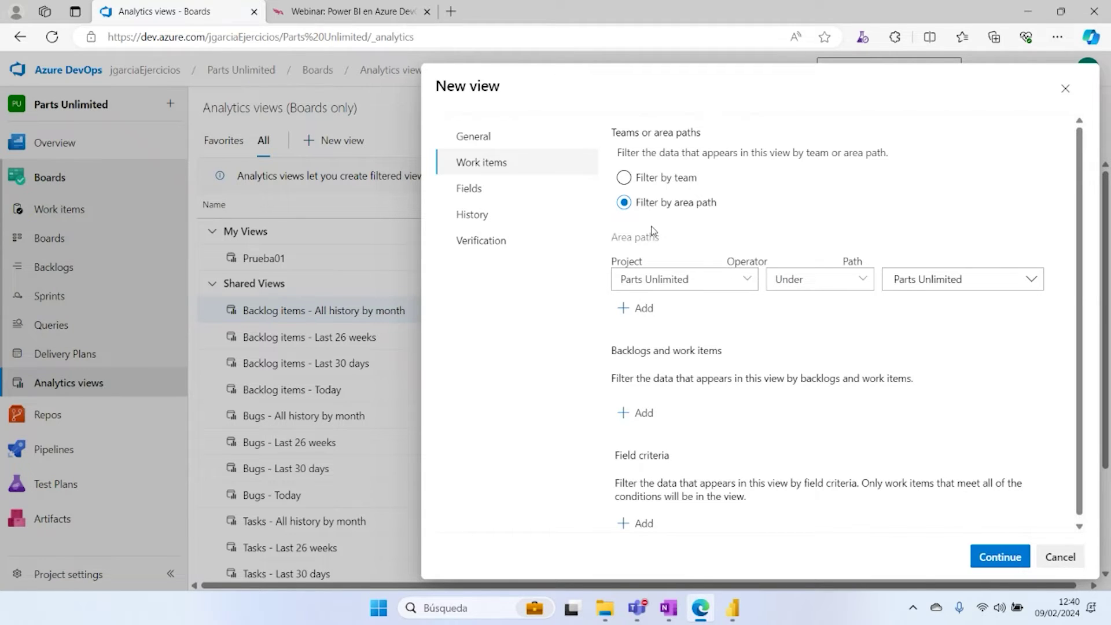
click(625, 178)
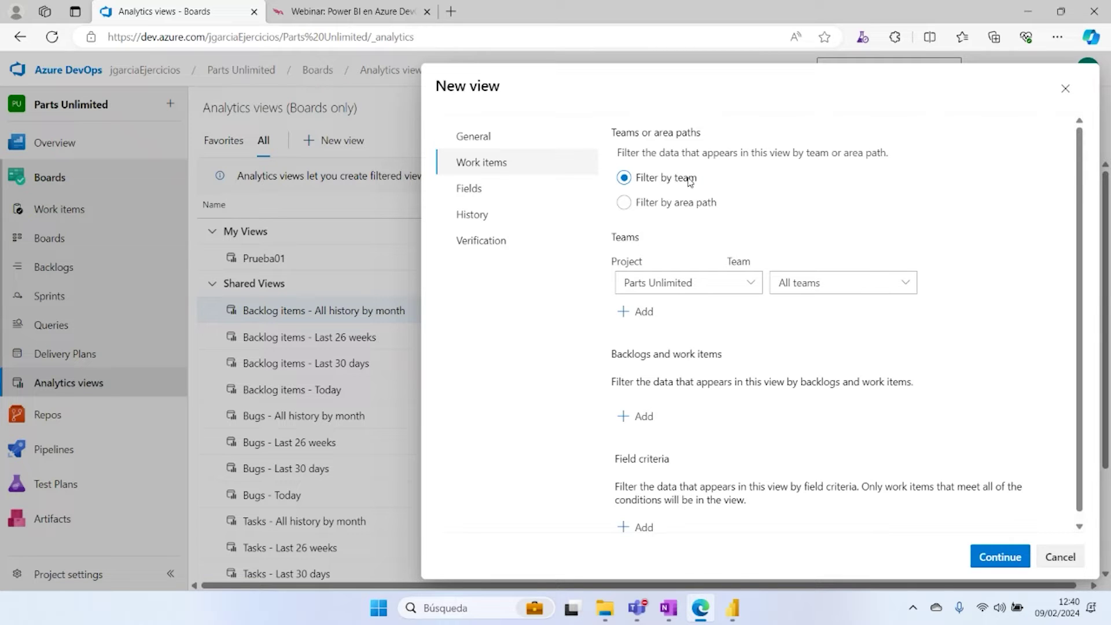
Step: Set the team filter of the new view to Parts Unlimited Team
click(906, 282)
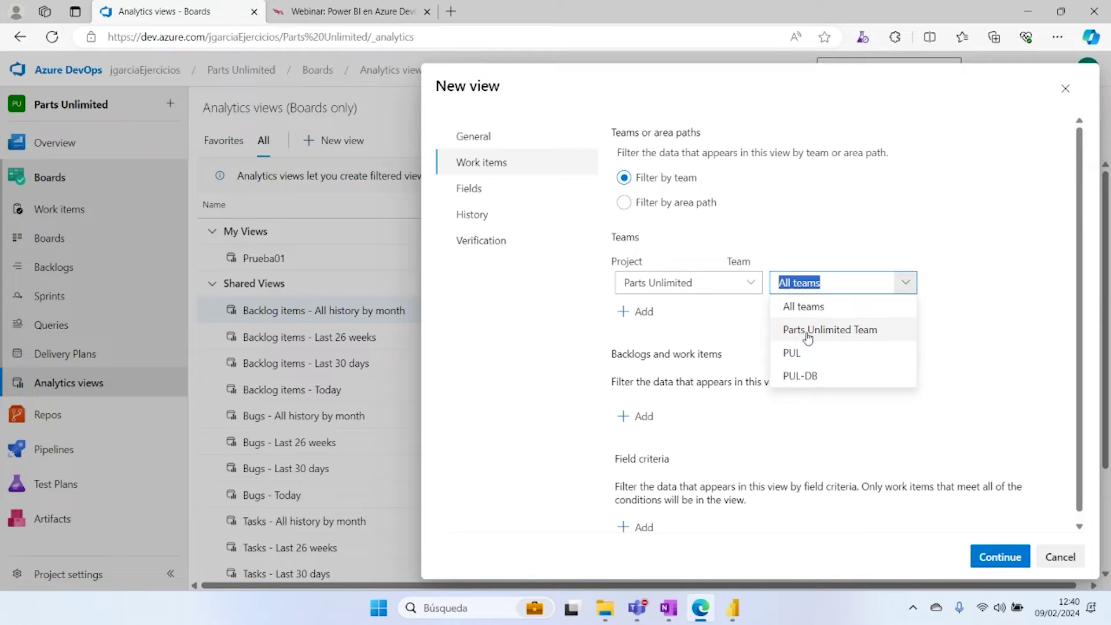
click(808, 336)
click(910, 286)
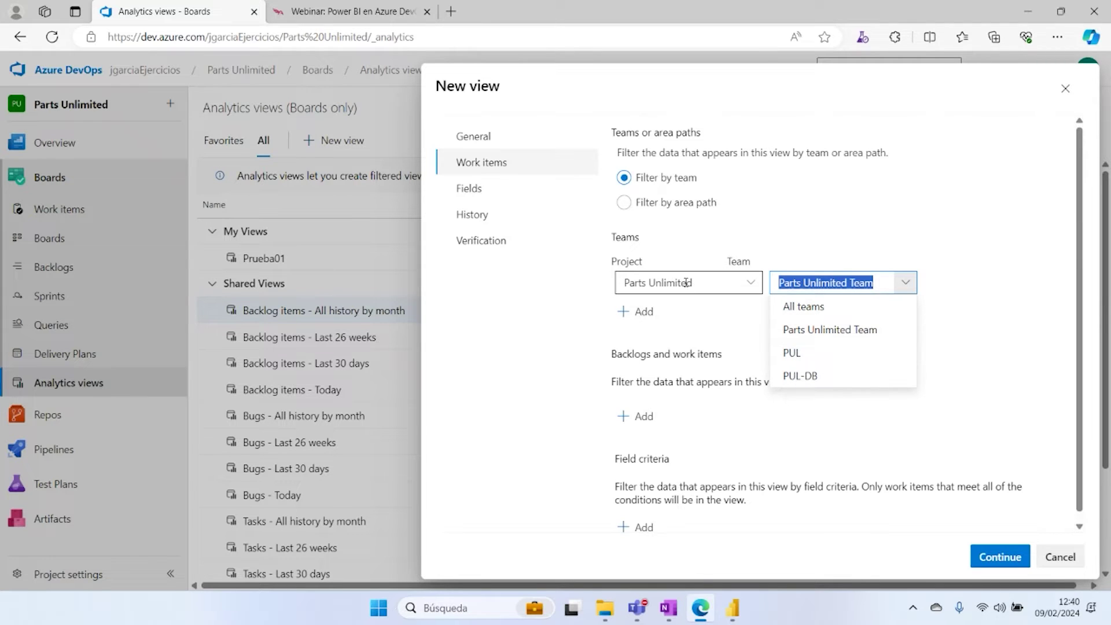
click(816, 331)
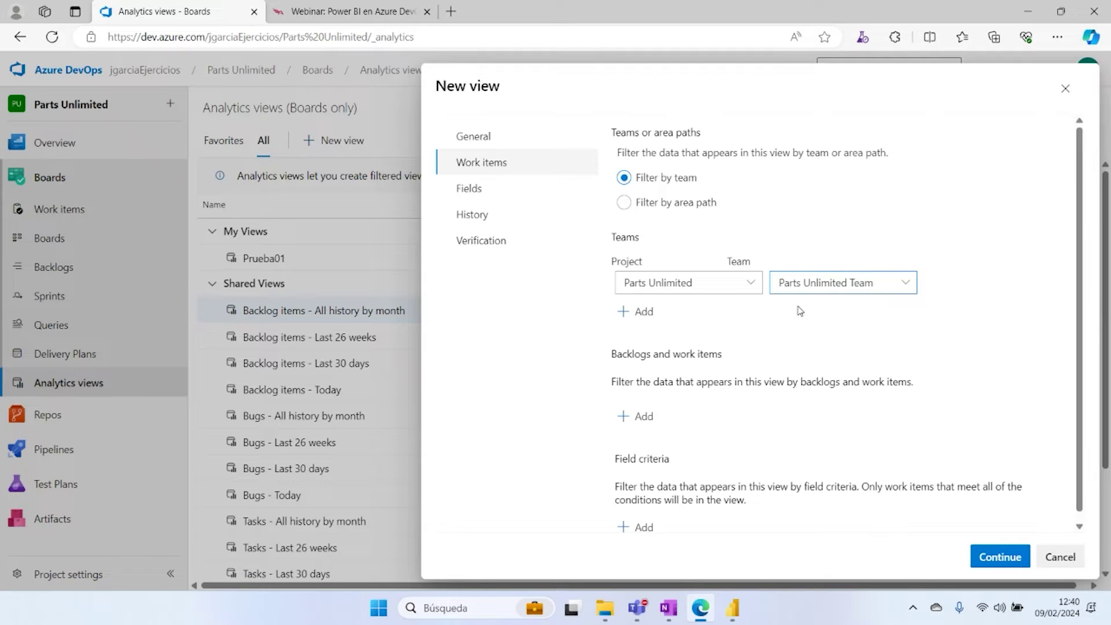
Step: Add Backlog items backlog as the first work item filter of the new view
scroll(769, 340, down, 1)
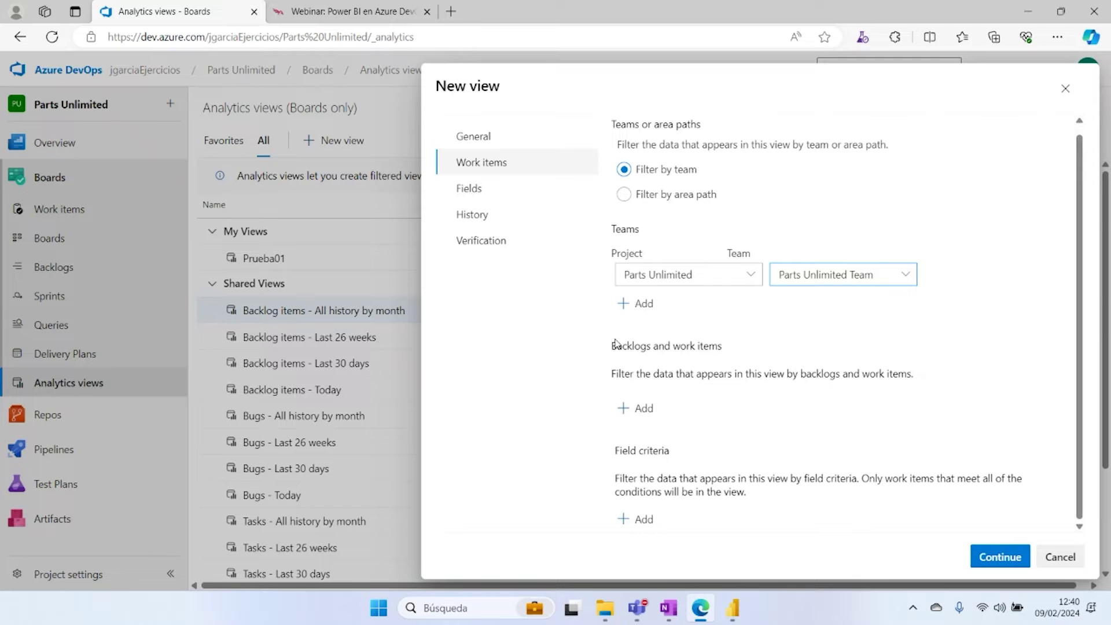
drag(609, 347, 725, 347)
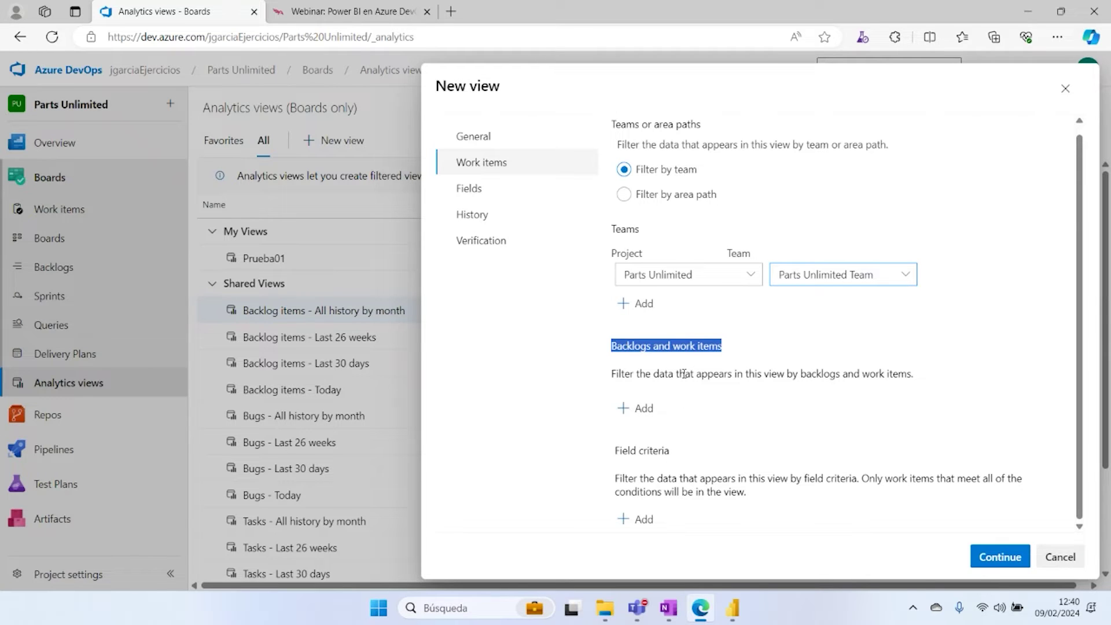
click(625, 408)
scroll(786, 376, down, 1)
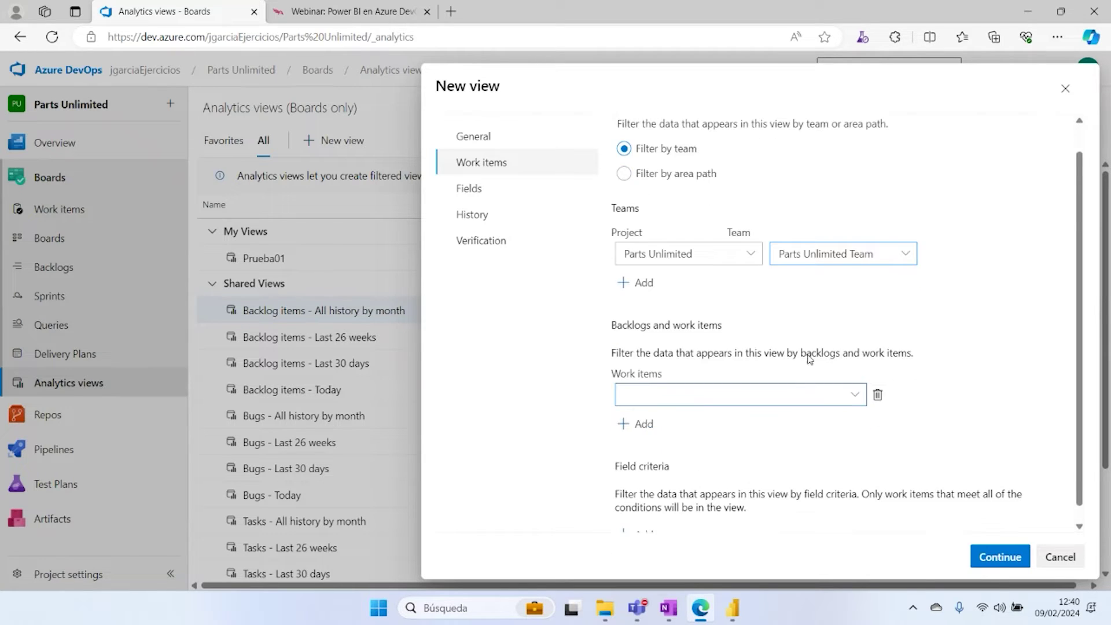
click(855, 381)
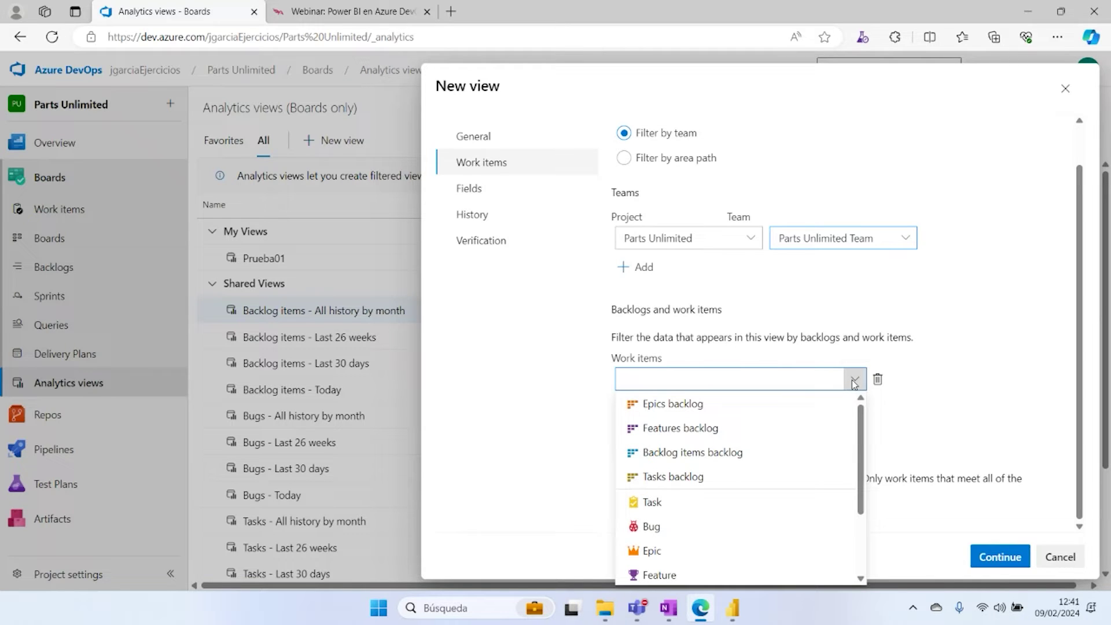
click(729, 454)
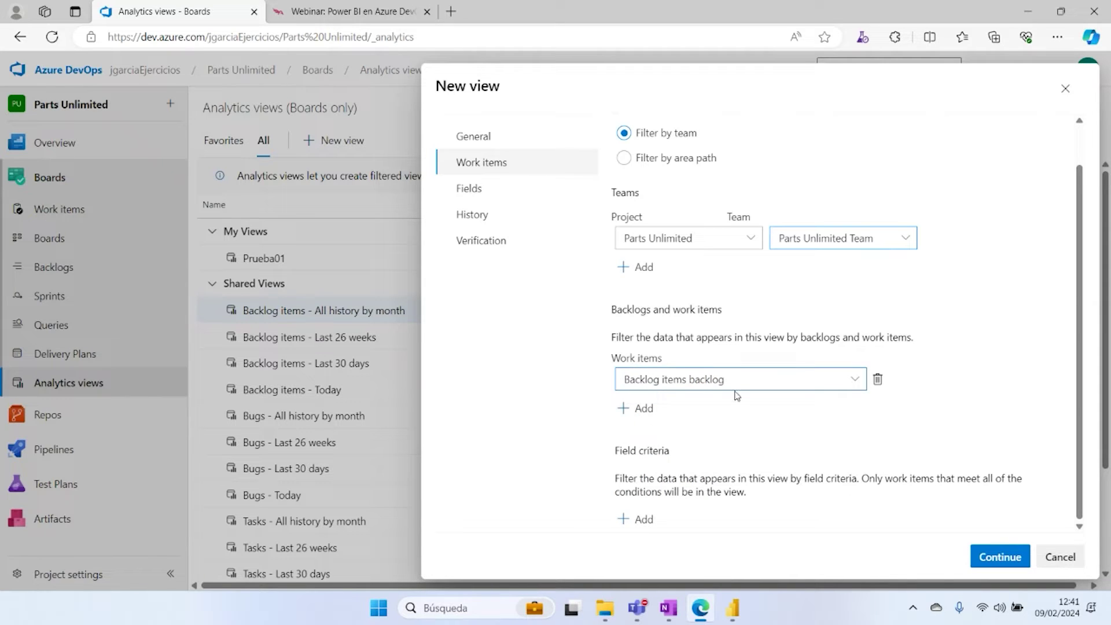
Step: Add Test Case and Bug as the second and third work item filters of the new view
click(625, 407)
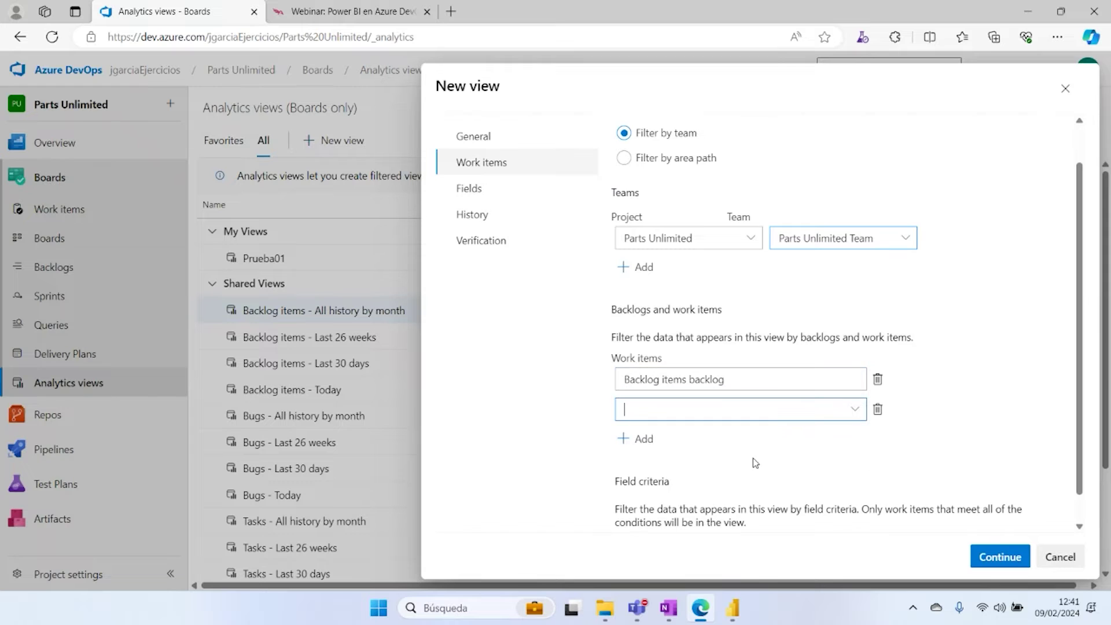
click(856, 412)
scroll(705, 528, down, 3)
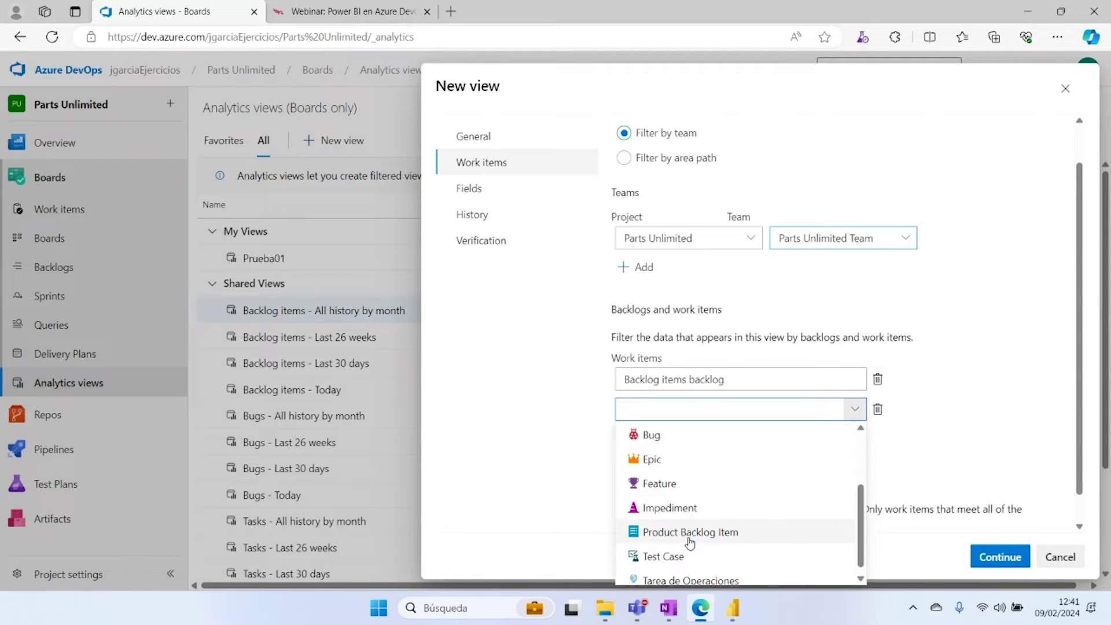
click(688, 555)
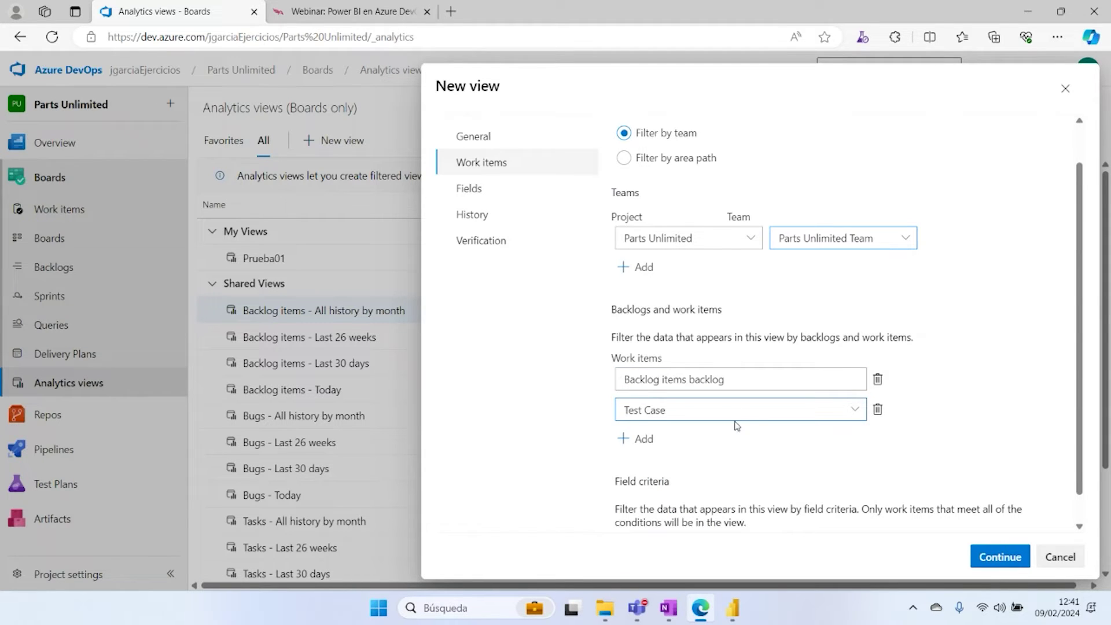
click(626, 439)
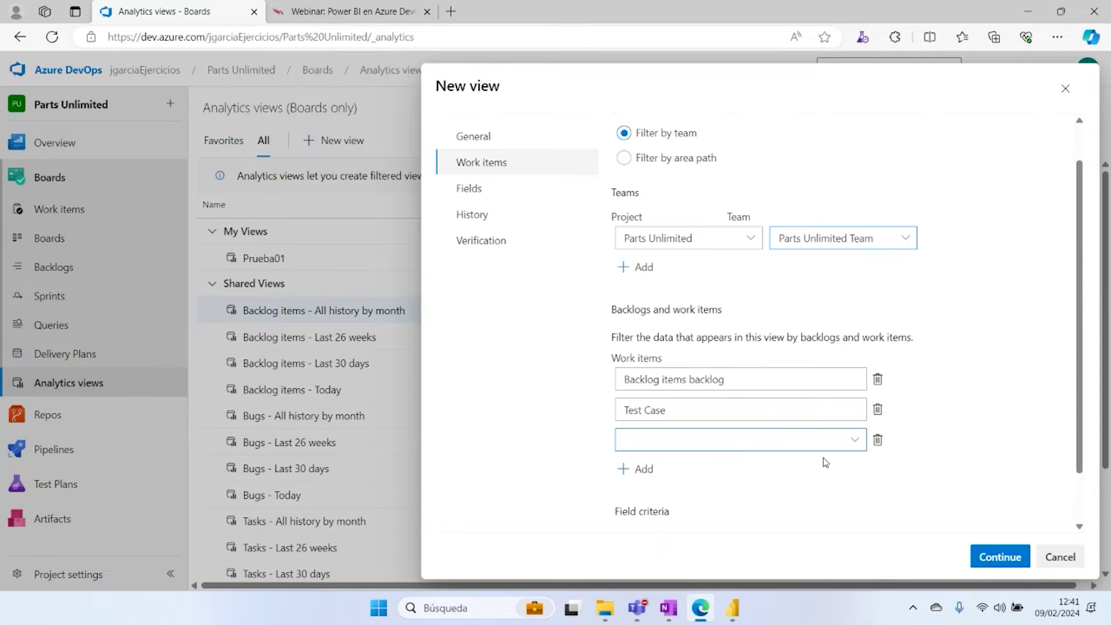
click(854, 439)
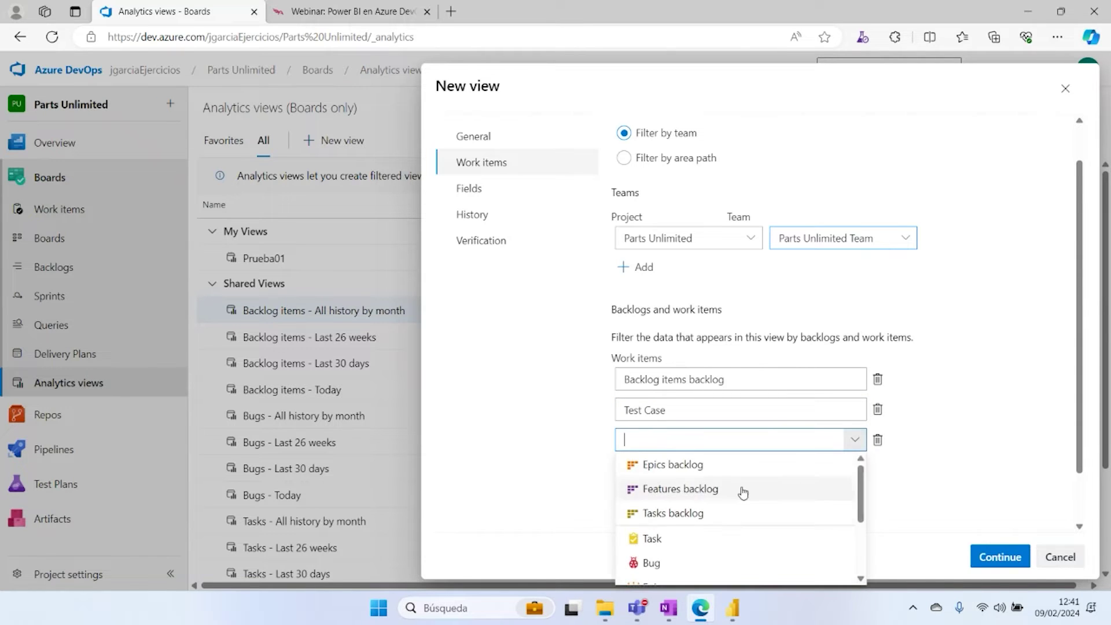
click(672, 561)
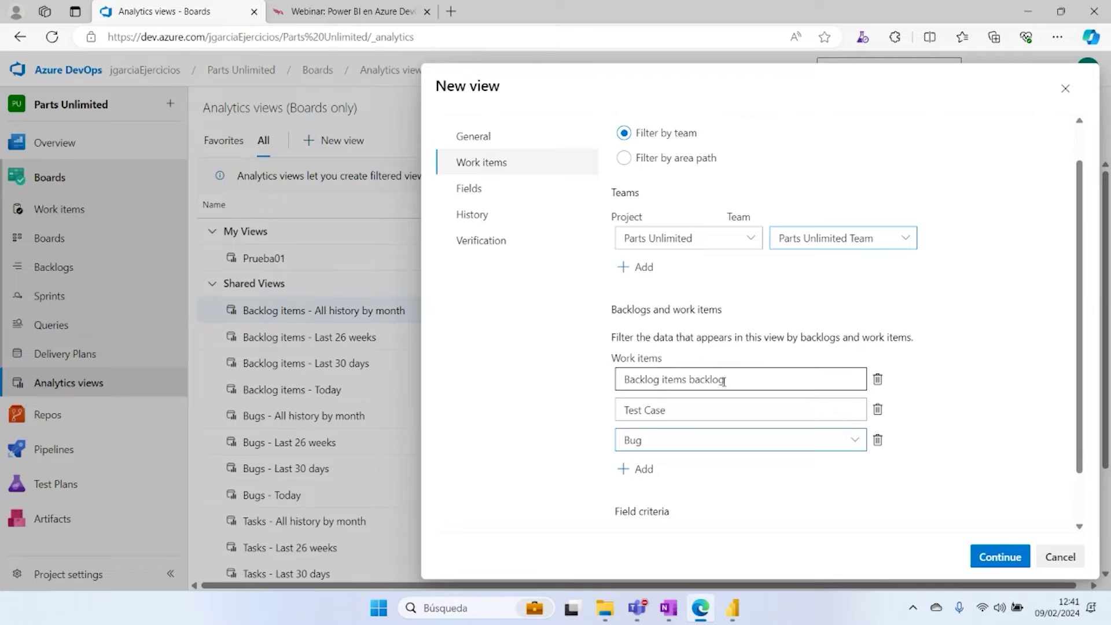
Step: Add a field criterion to the new view's work item filters, using Iteration Path as its field
scroll(930, 361, down, 1)
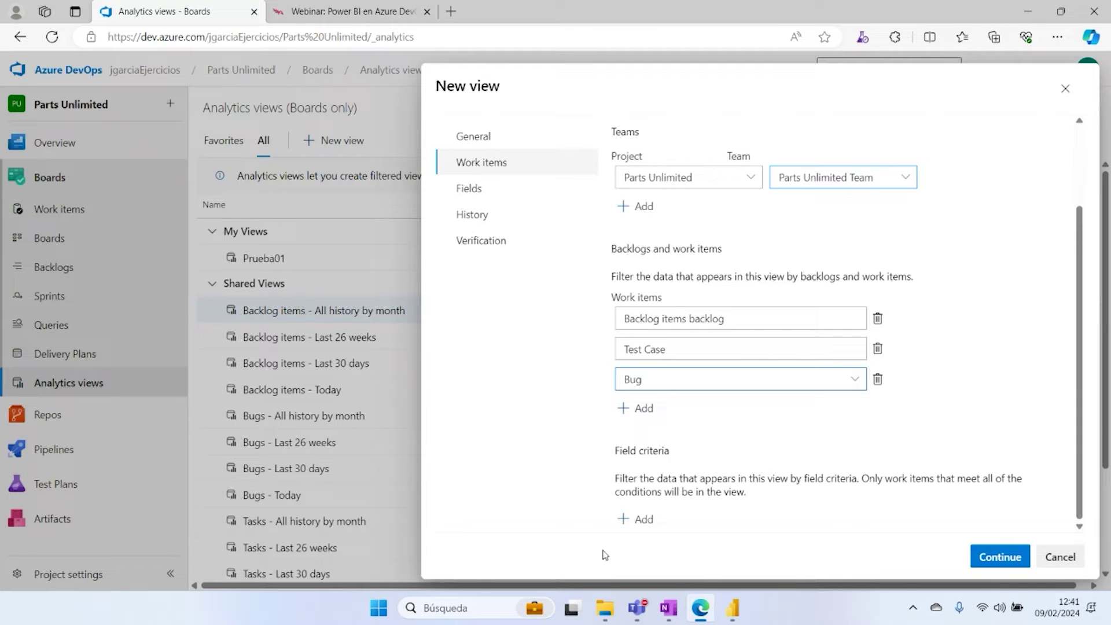
click(634, 519)
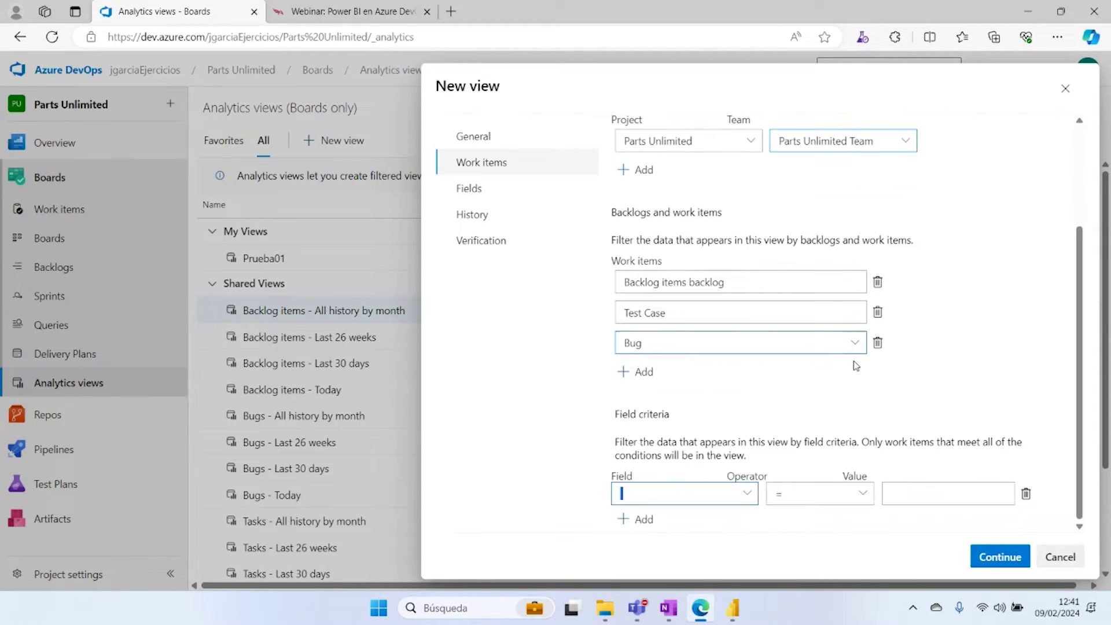
click(748, 495)
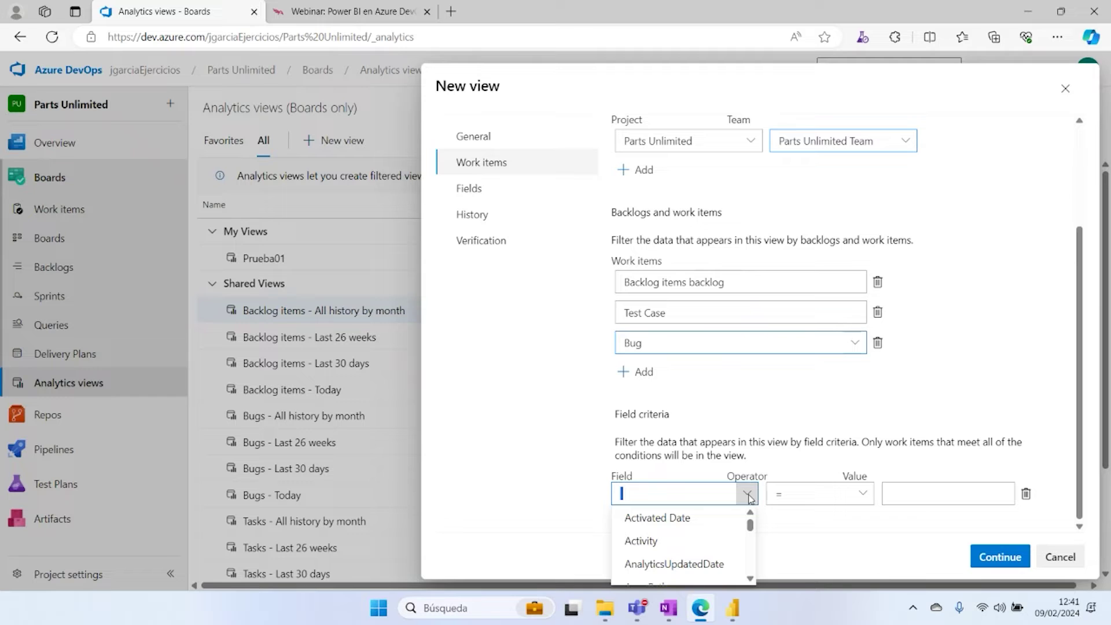
scroll(751, 526, down, 3)
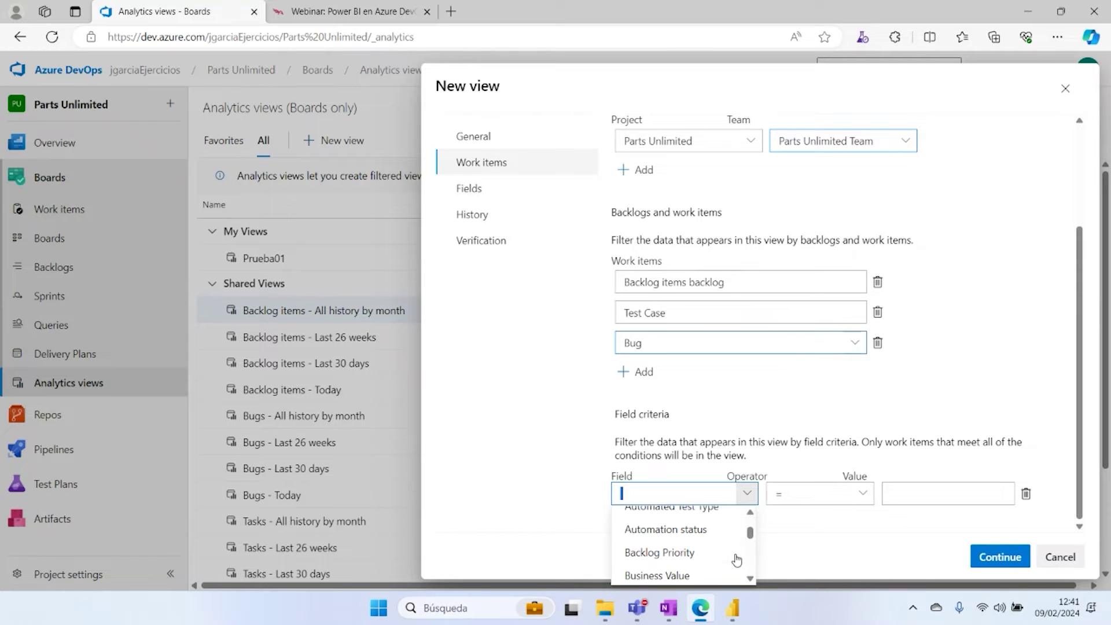
scroll(736, 560, down, 4)
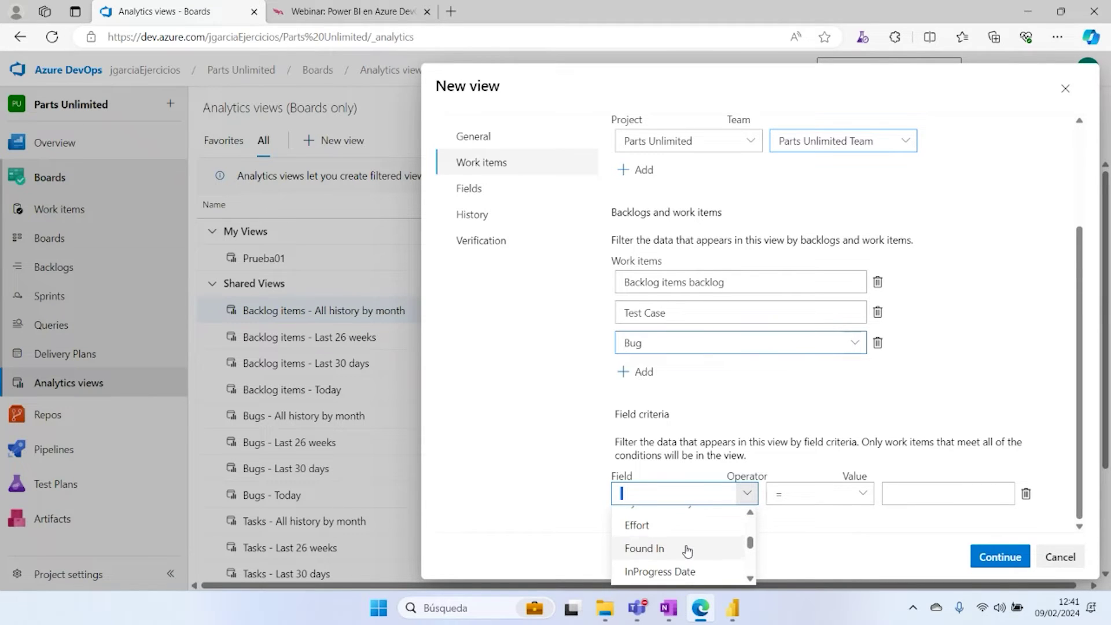
scroll(687, 551, down, 1)
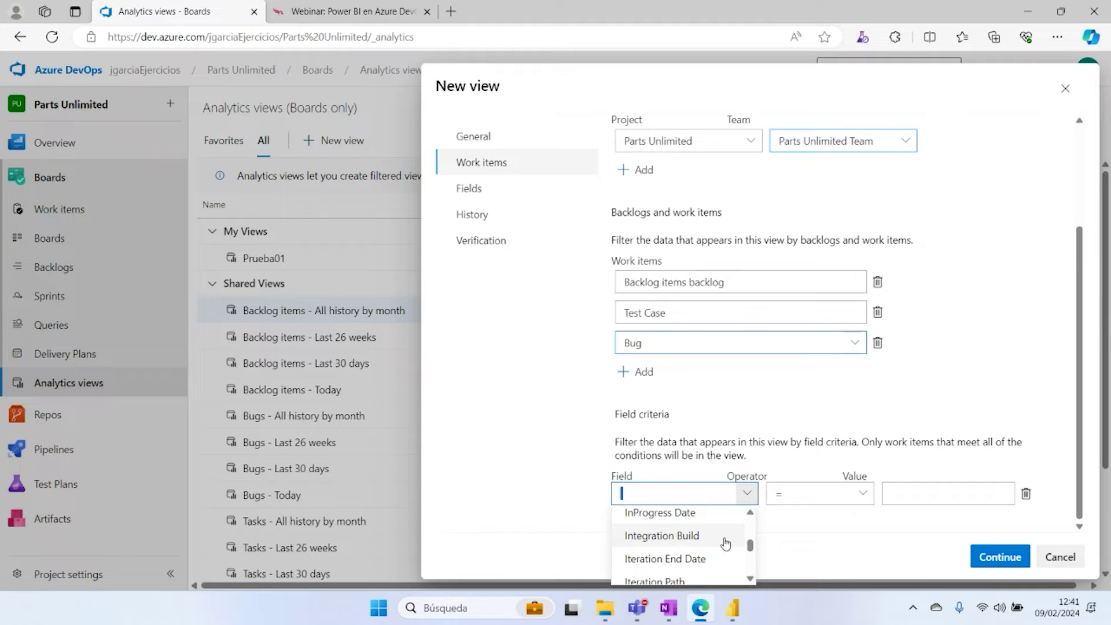
scroll(711, 547, down, 1)
click(673, 559)
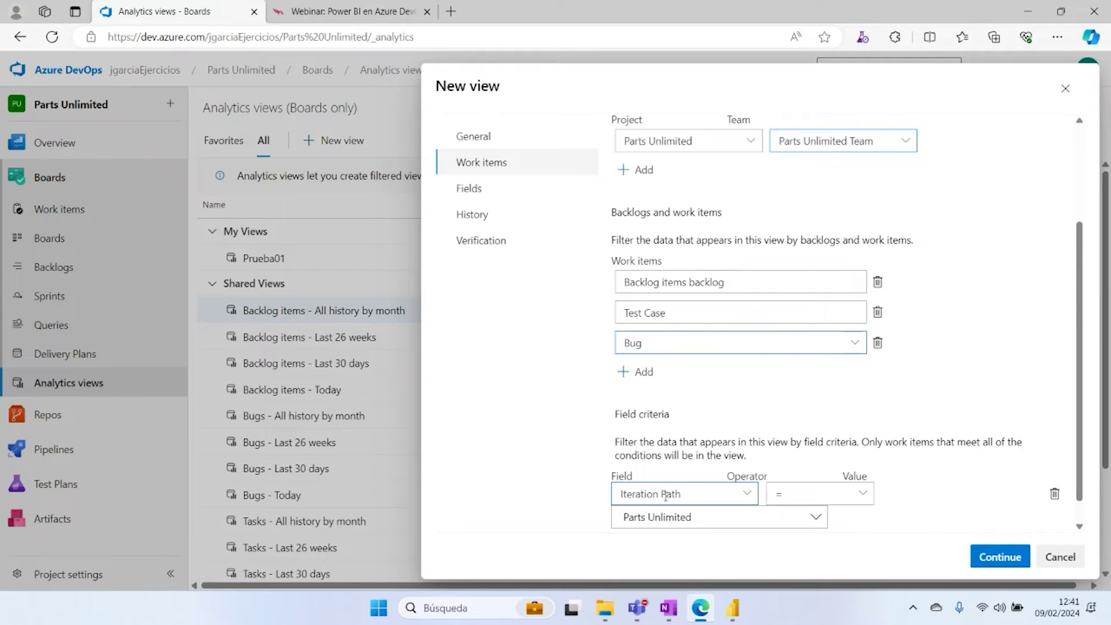
Step: Review the operators for the Iteration Path criterion and set its value to the Parts Unlimited Sprint 6 iteration
click(803, 499)
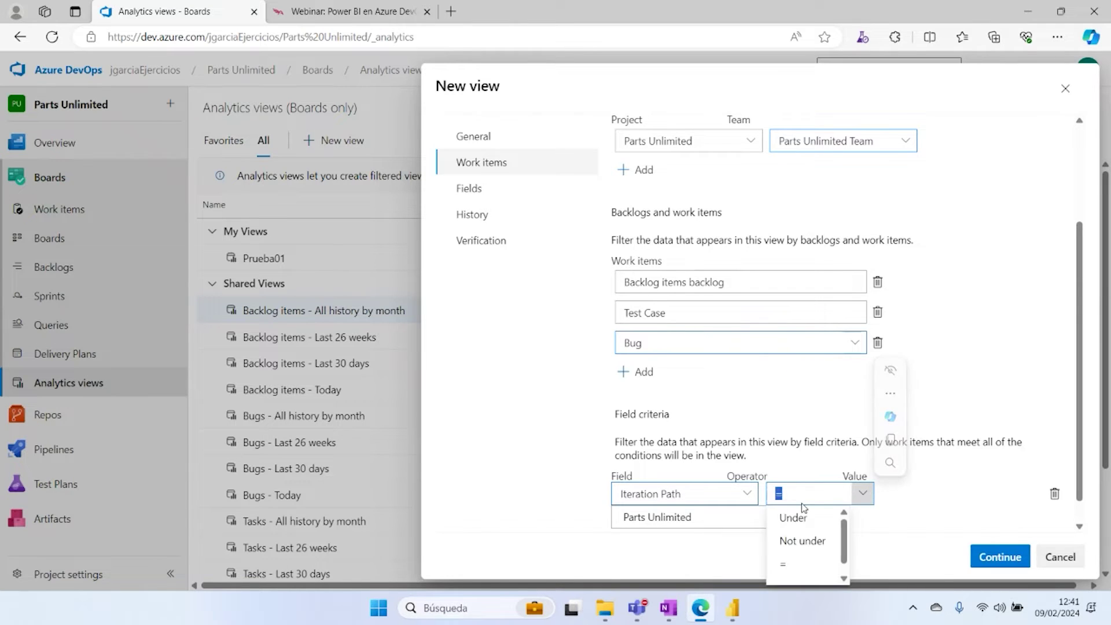
click(909, 519)
click(817, 516)
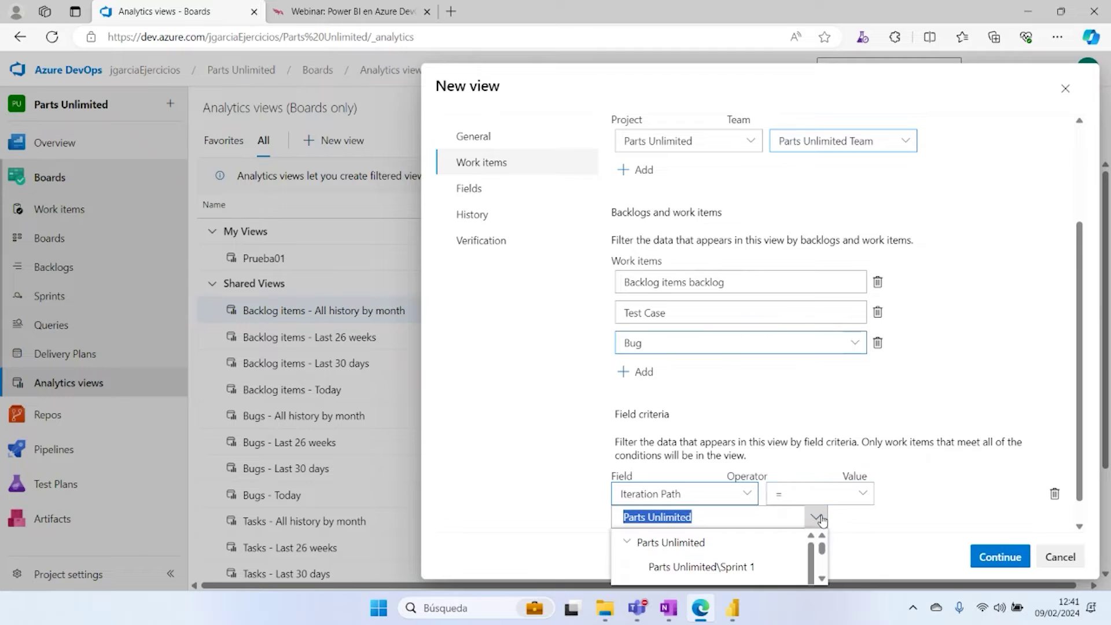
scroll(765, 565, down, 3)
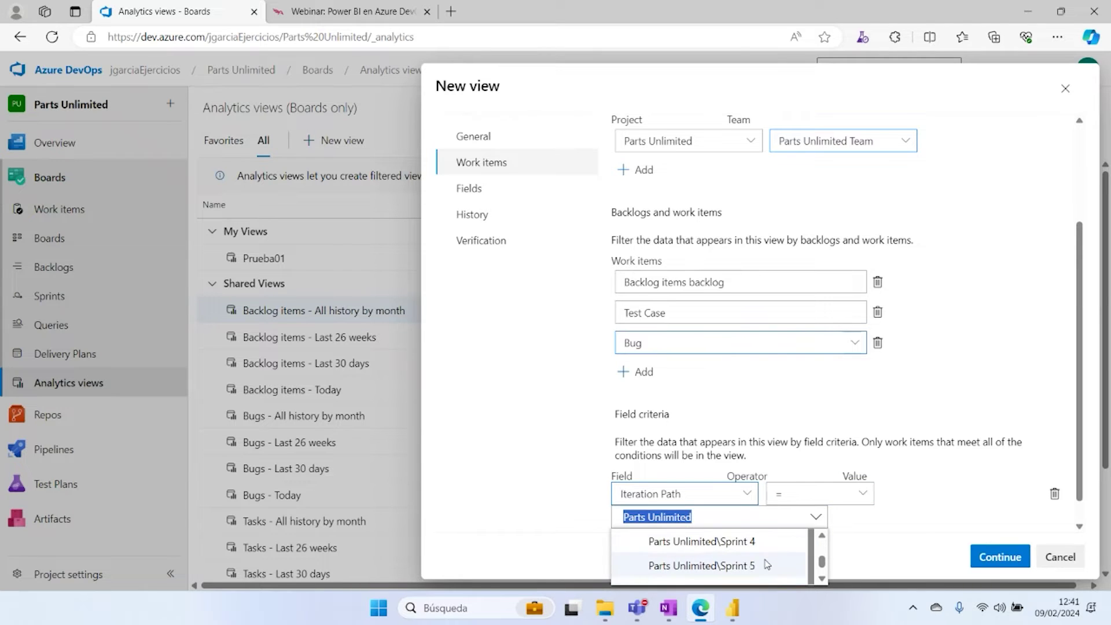
scroll(761, 567, down, 1)
click(758, 568)
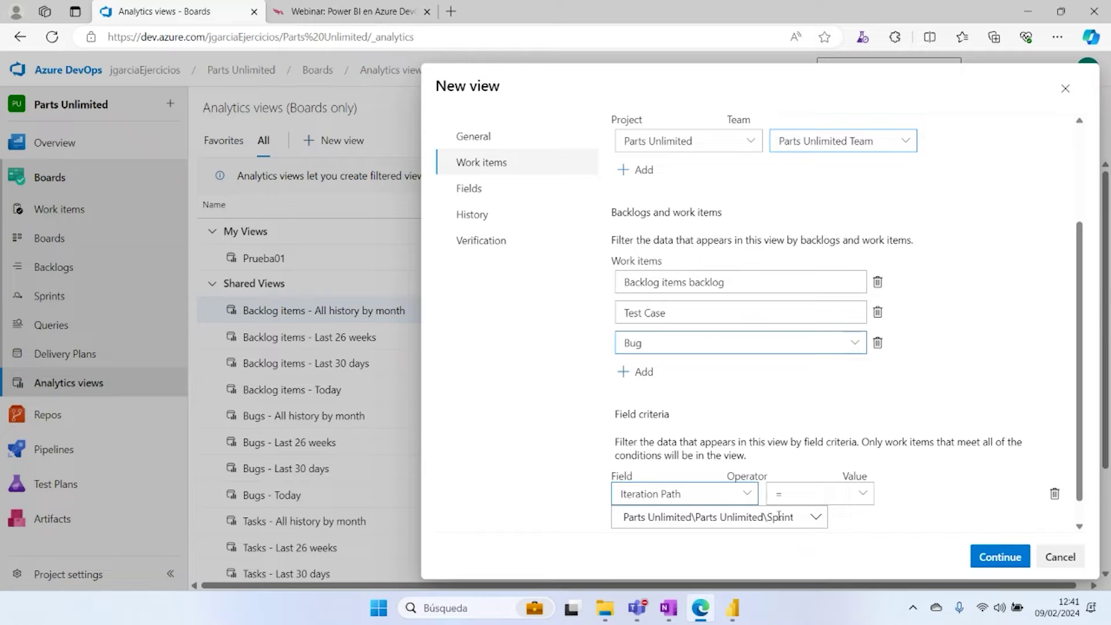
drag(779, 516, 825, 520)
click(873, 519)
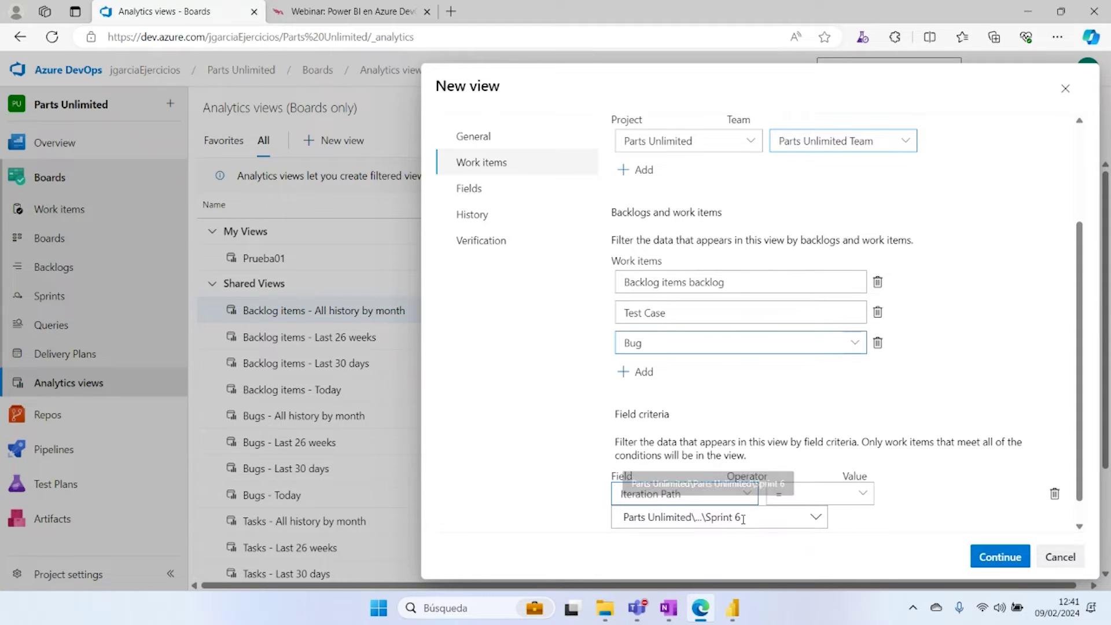
drag(743, 518, 604, 520)
click(862, 518)
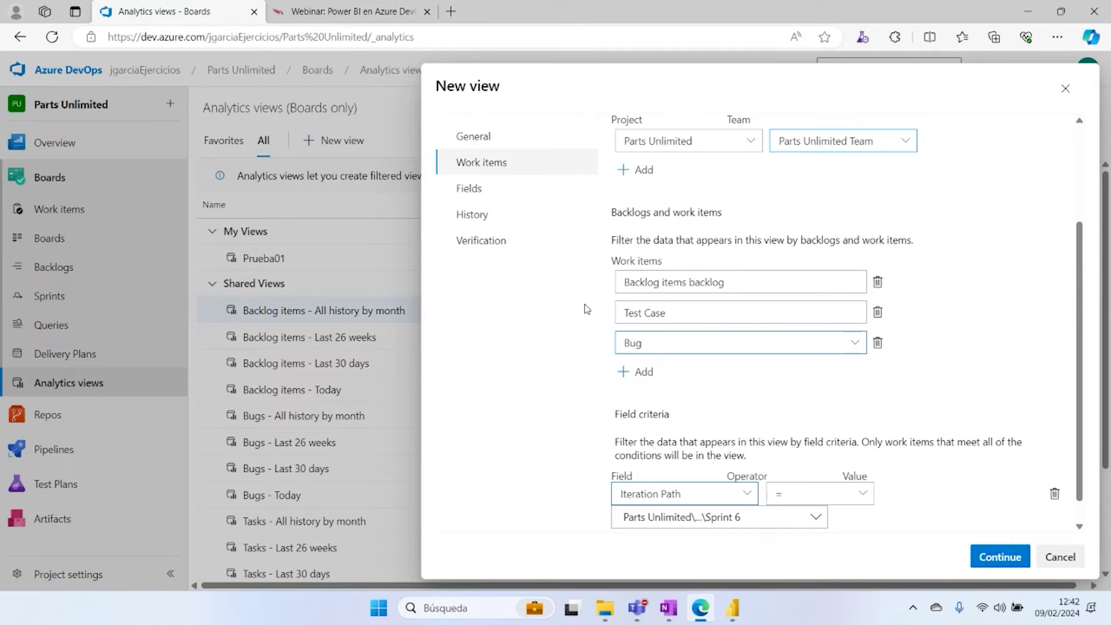
Step: Add Effort as an extra field after Work Item Type in the new view's field selection
click(466, 193)
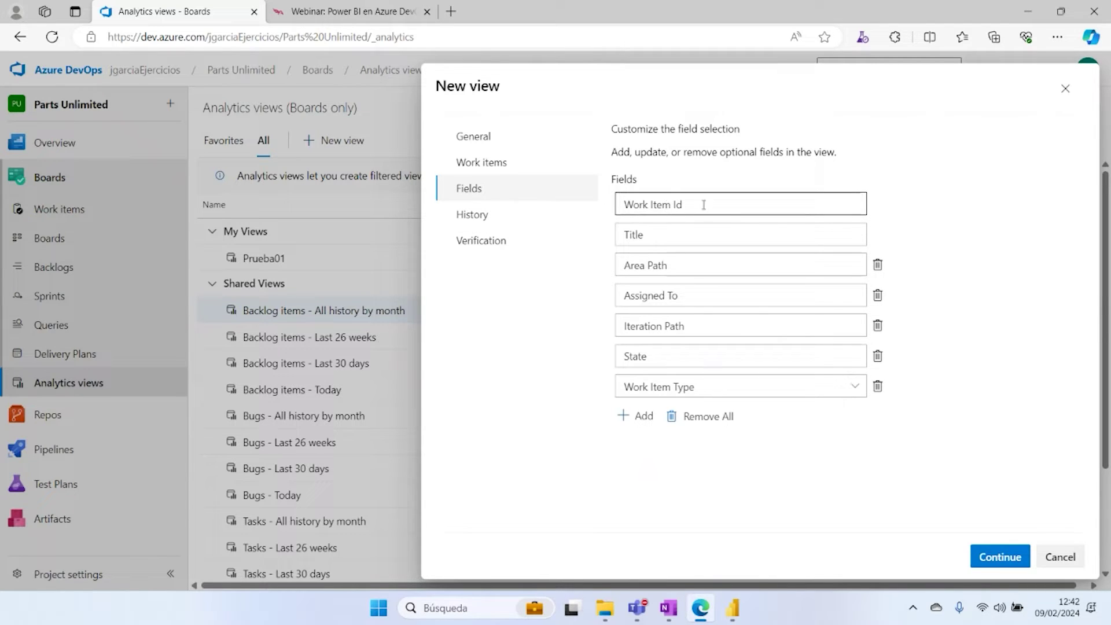
click(672, 232)
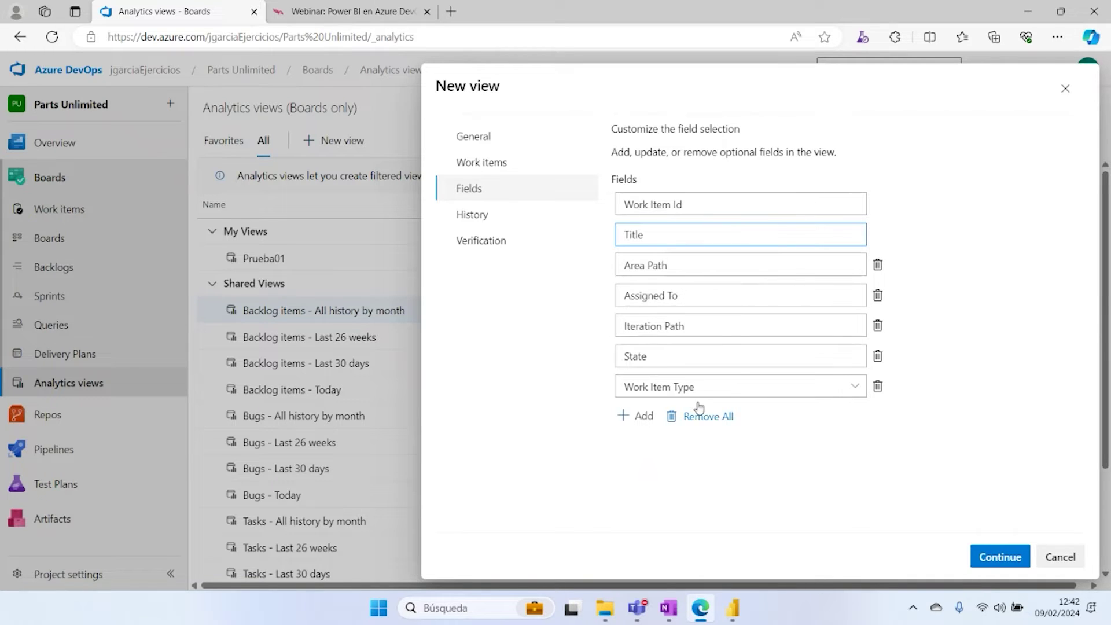
click(637, 416)
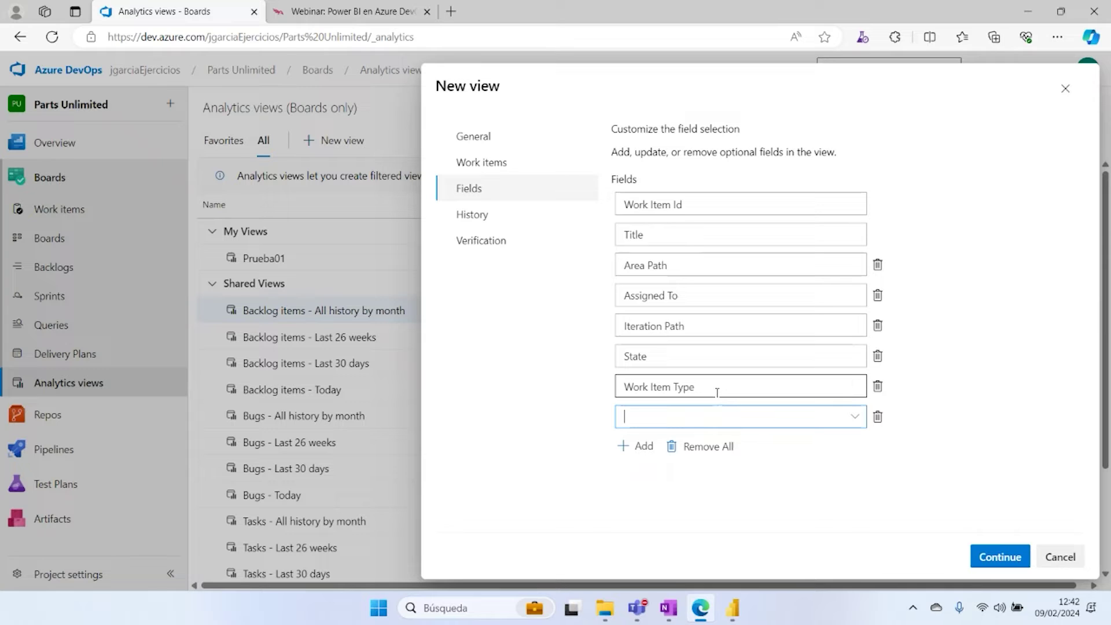
click(859, 418)
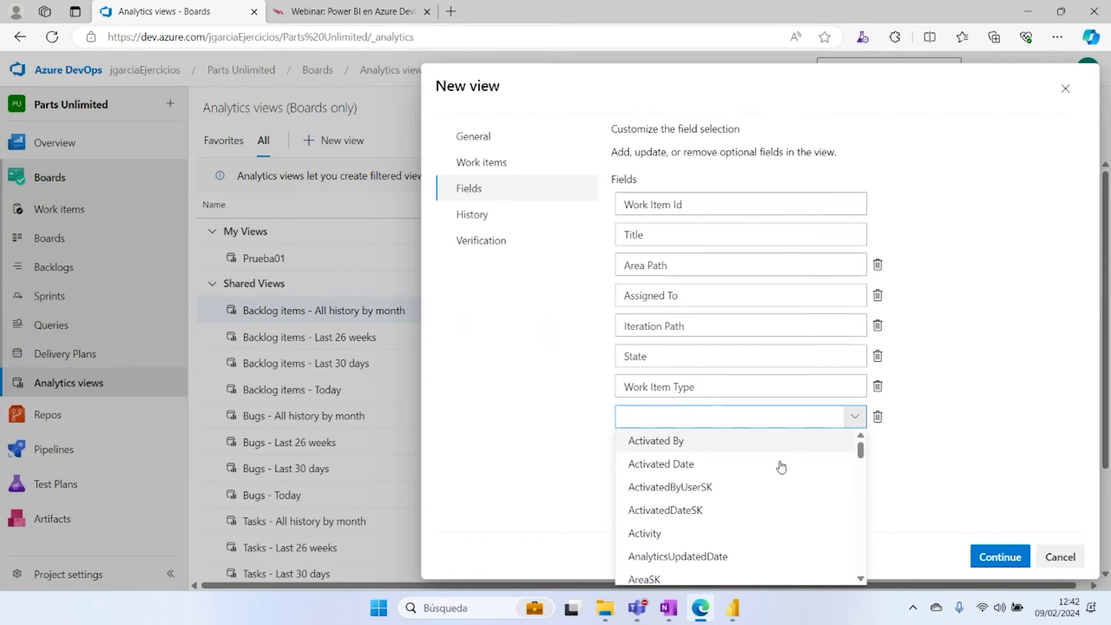
scroll(758, 471, down, 3)
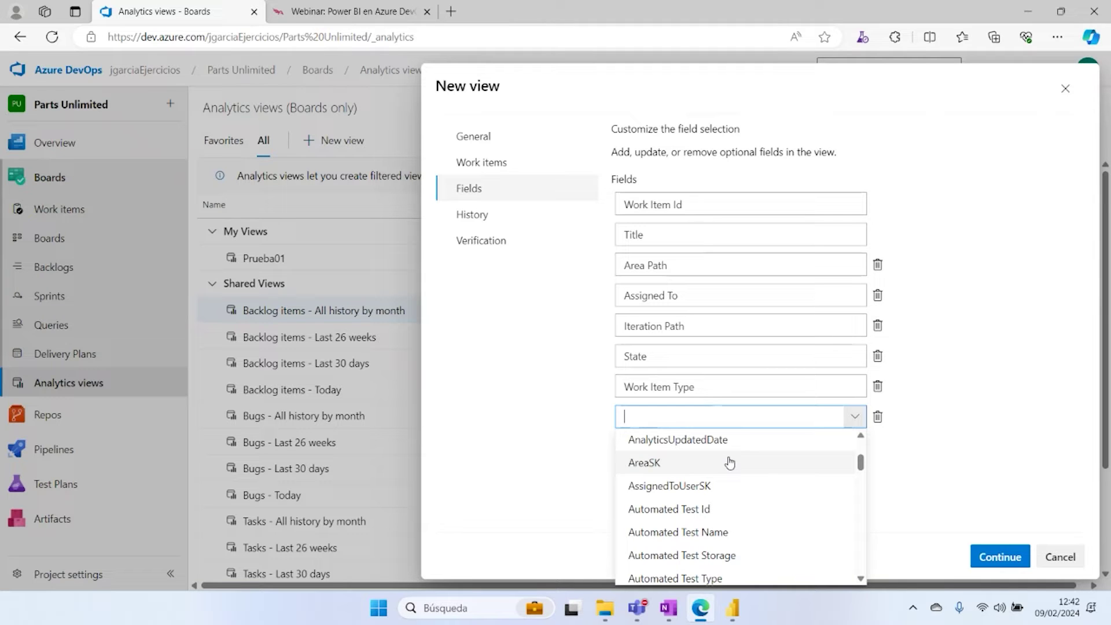
scroll(730, 466, down, 4)
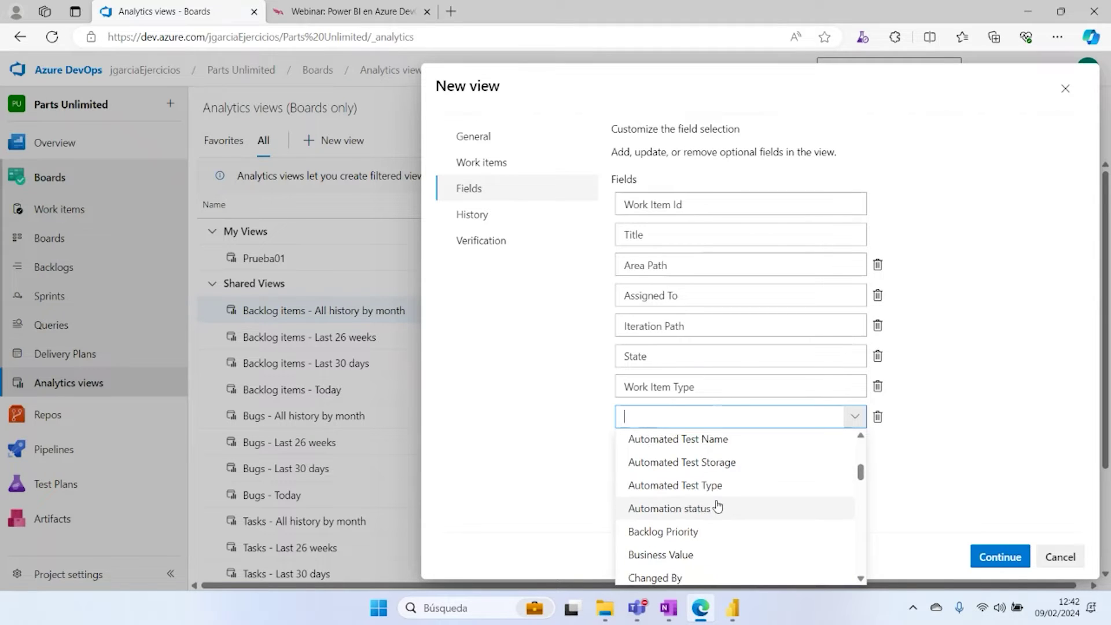
scroll(708, 531, down, 1)
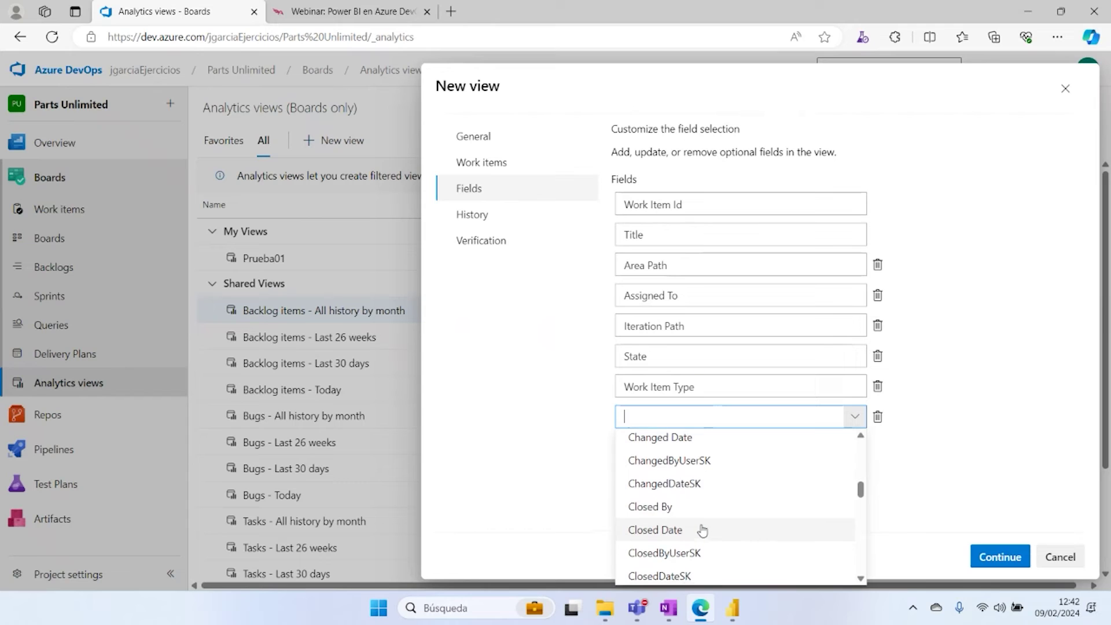
scroll(705, 528, down, 1)
scroll(702, 527, down, 3)
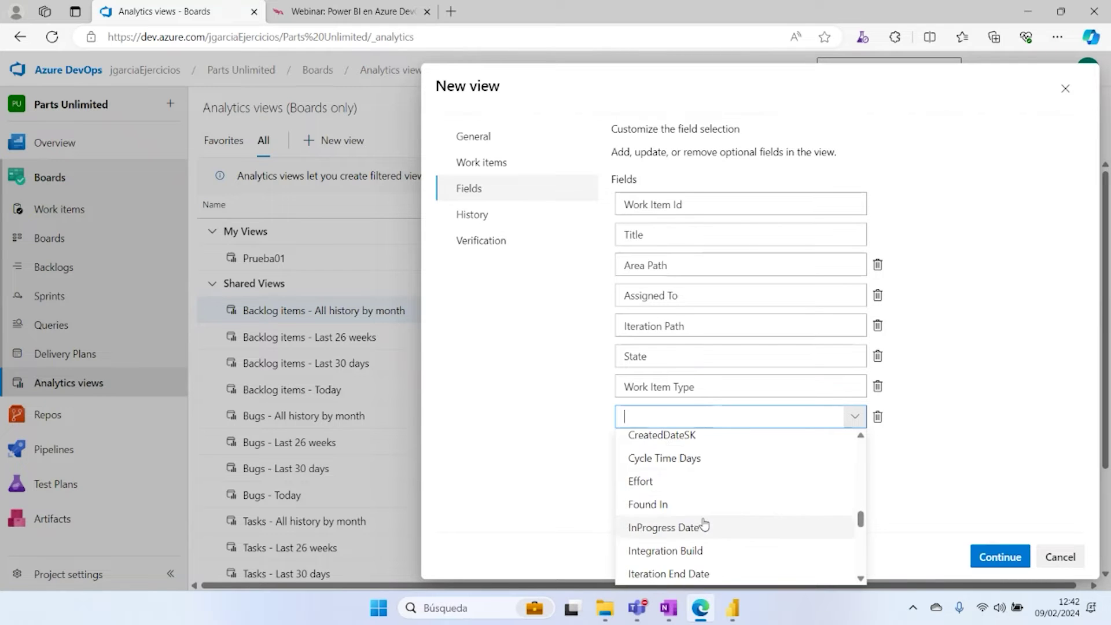
click(670, 484)
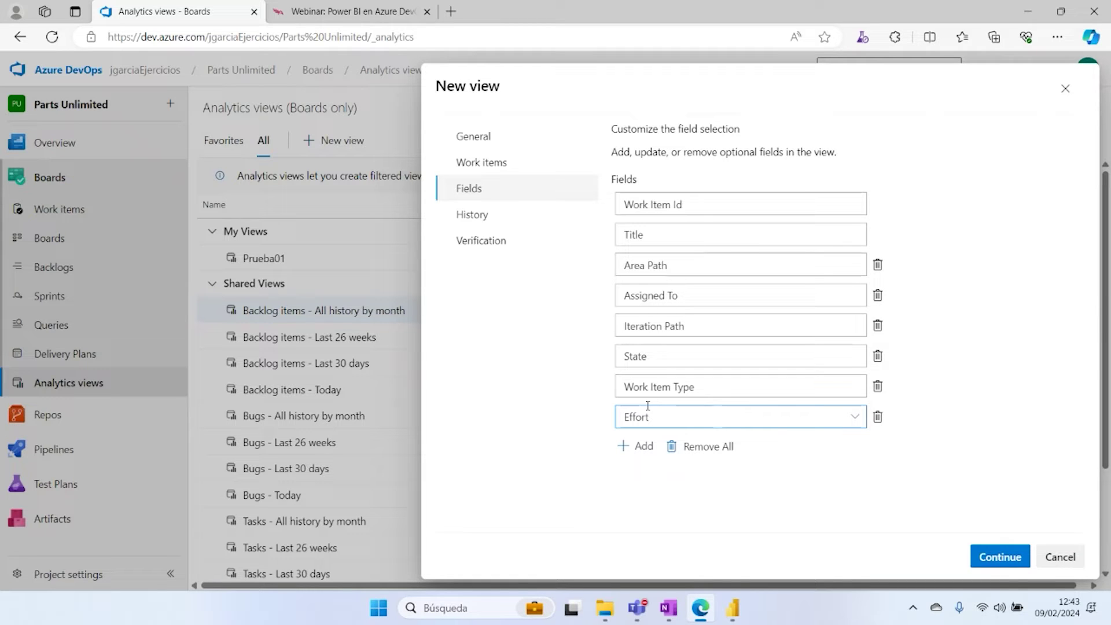
Step: Set the new view's history to All history and save the view without verifying it
click(474, 215)
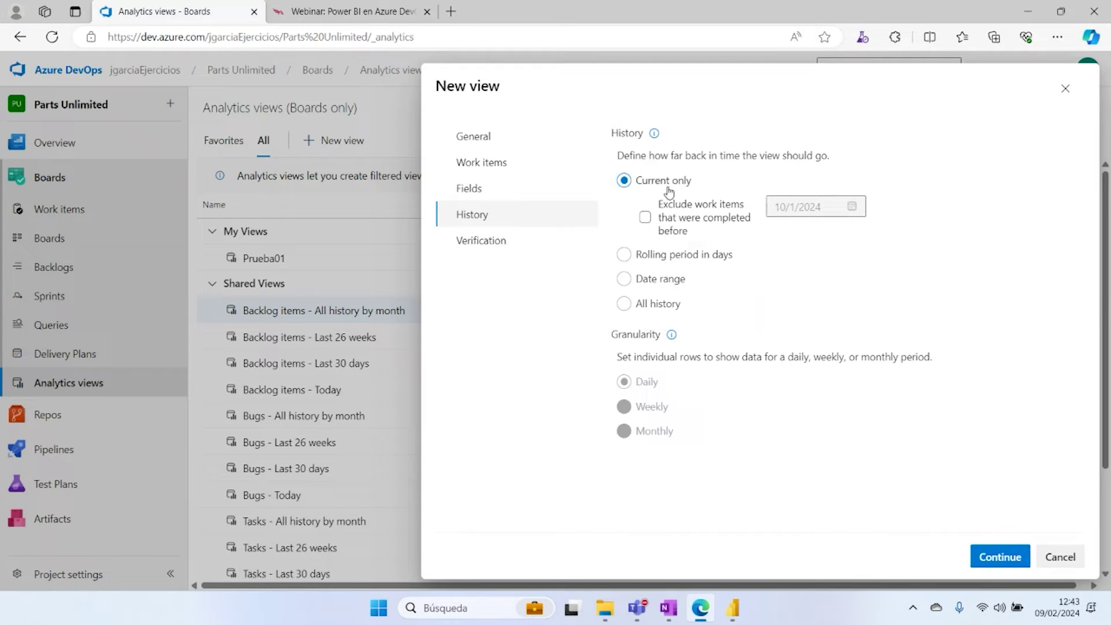
click(624, 304)
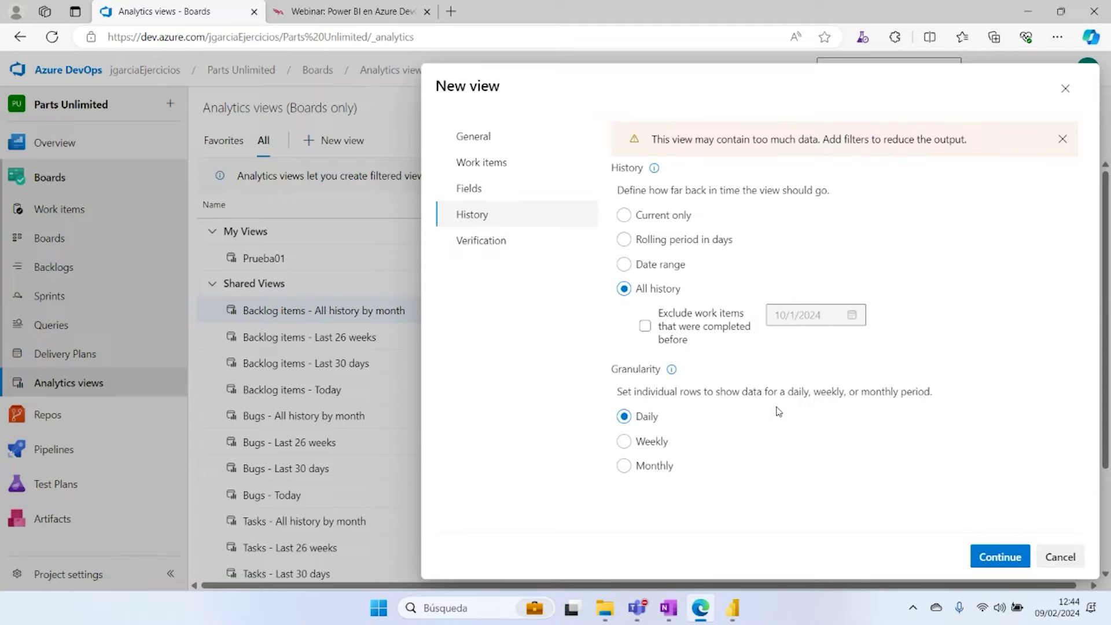
click(1000, 563)
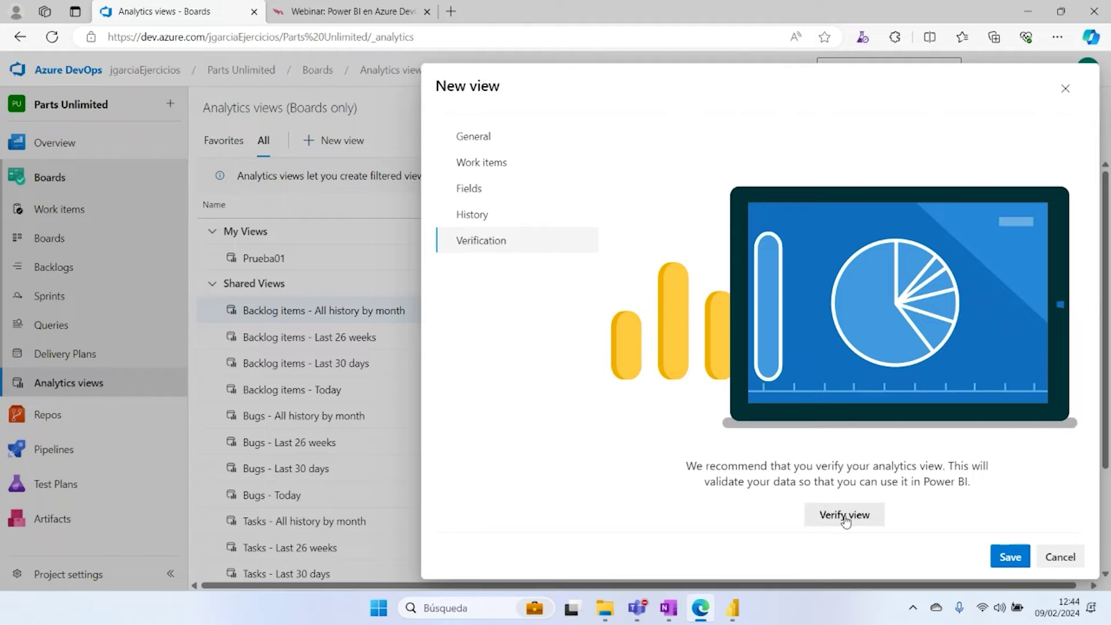
click(1008, 561)
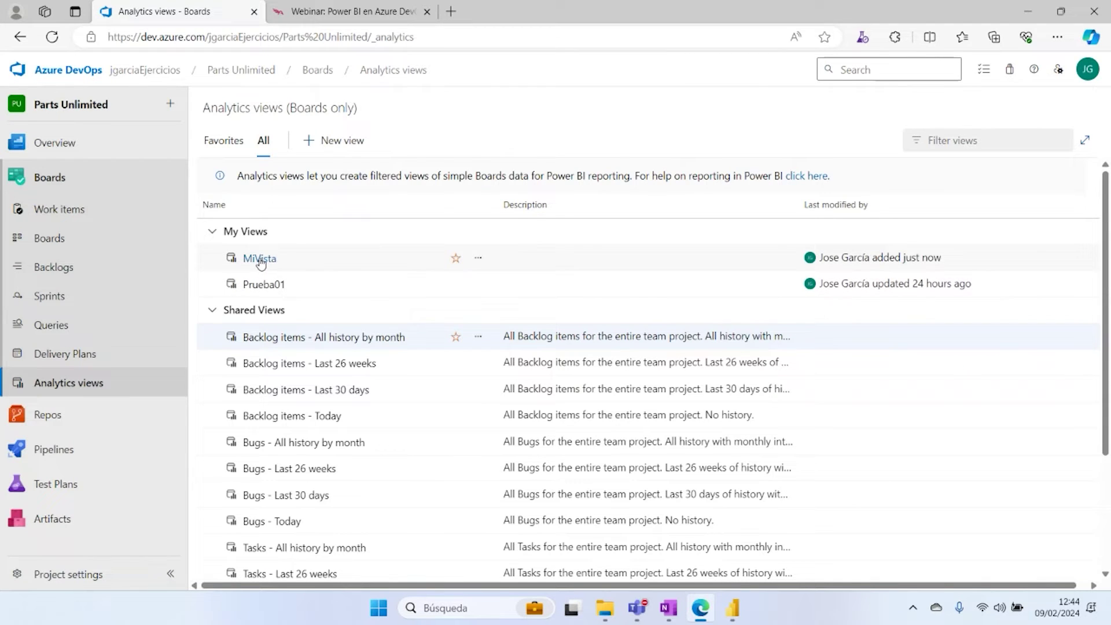
Step: Examine the MiVista entry under My Views, including its last modification details and available actions
drag(944, 258, 780, 262)
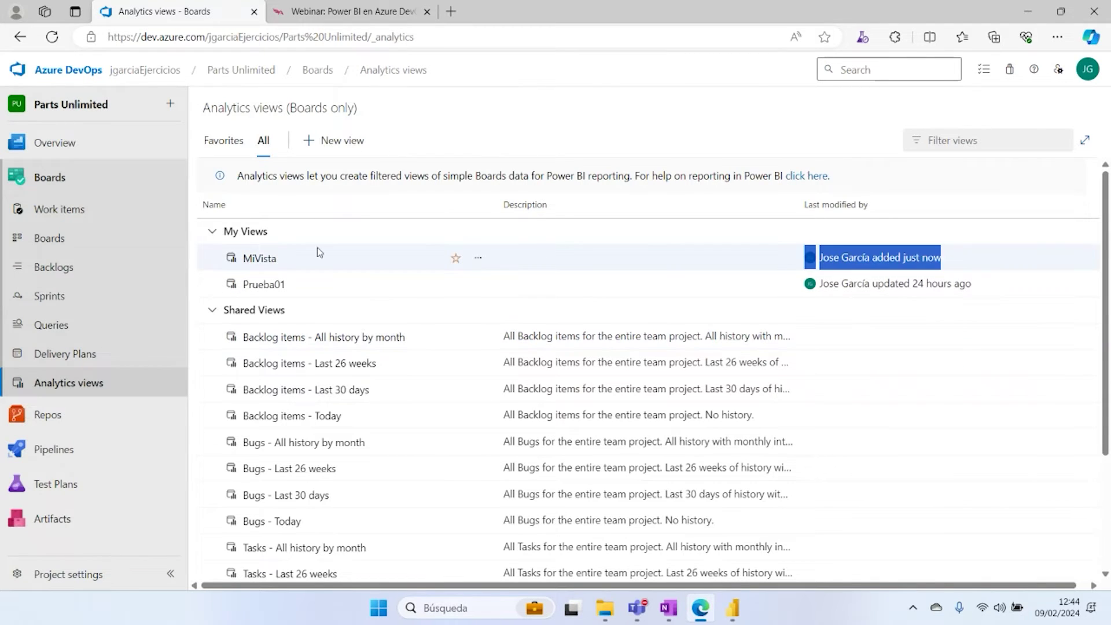
drag(317, 255, 241, 258)
click(478, 258)
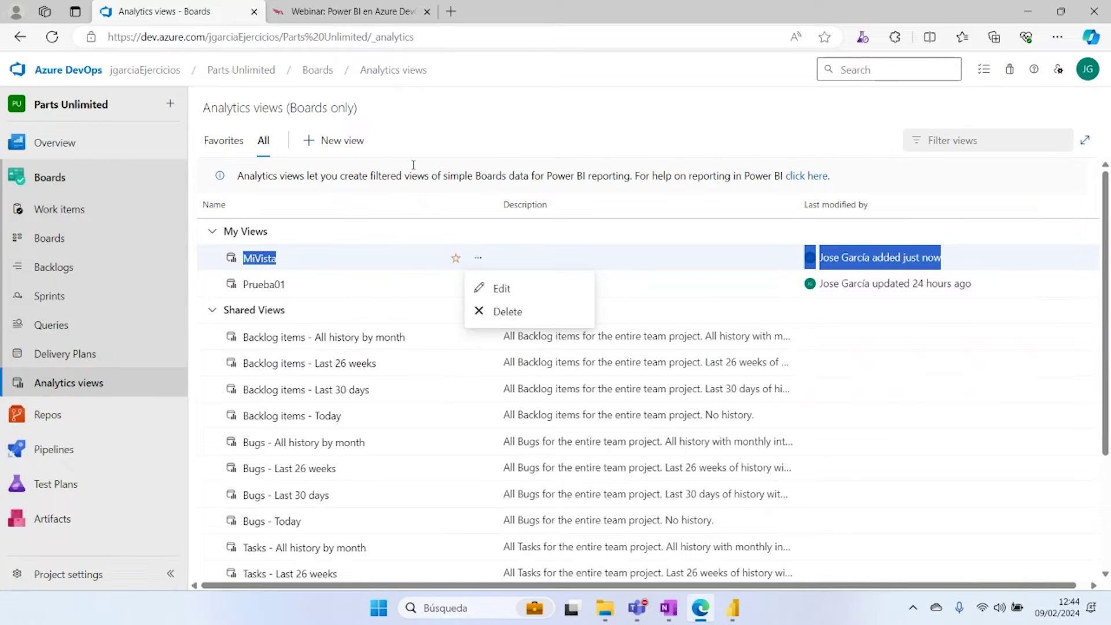
click(388, 204)
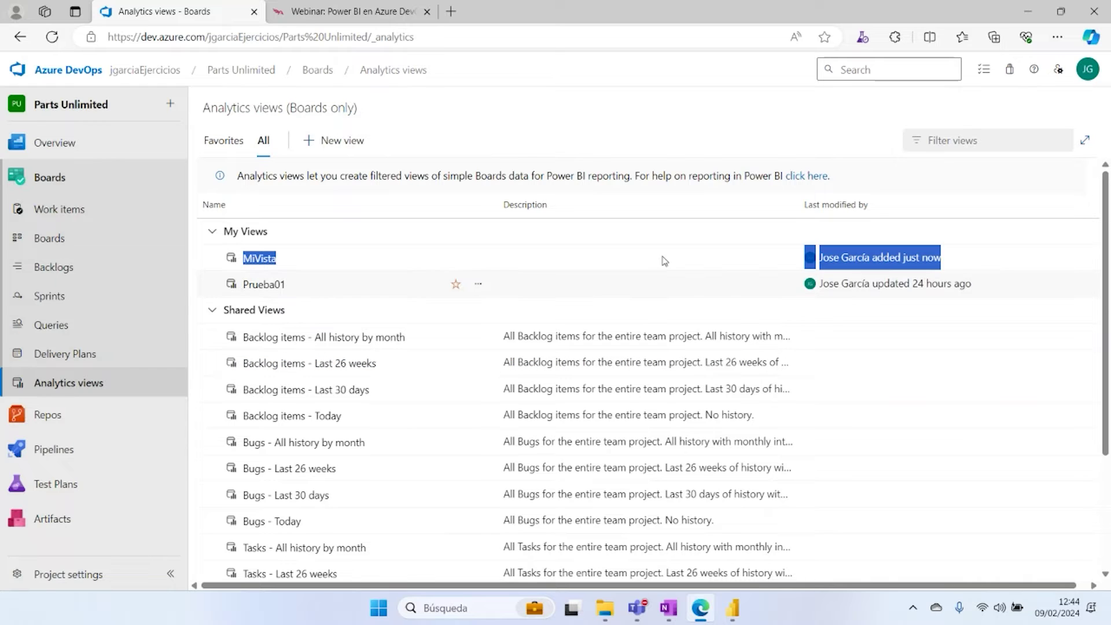
click(324, 262)
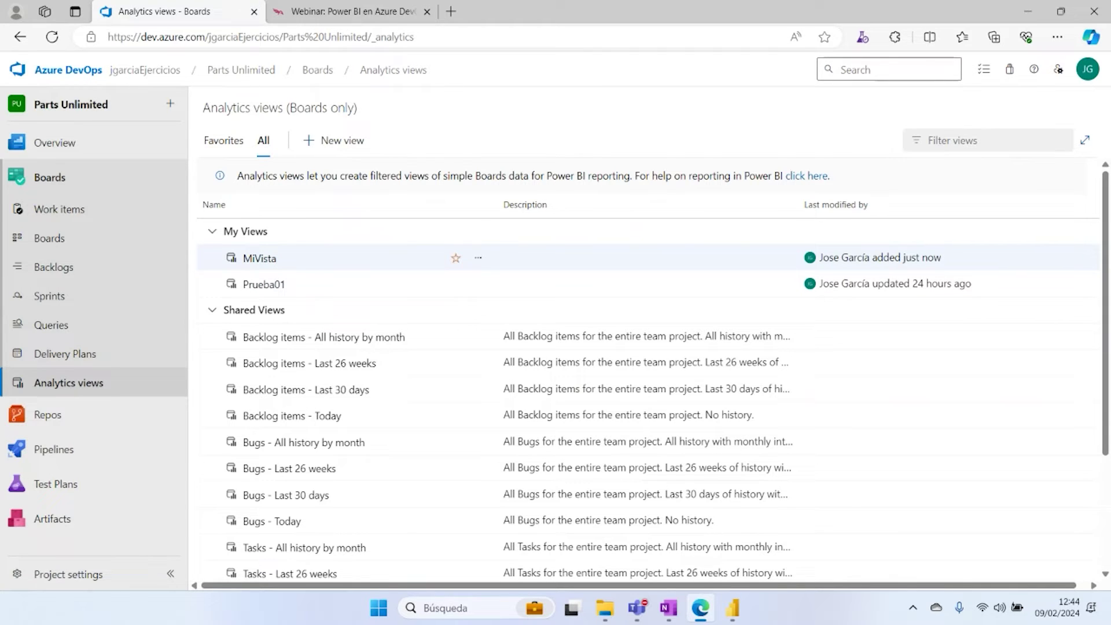
key(alt+Tab)
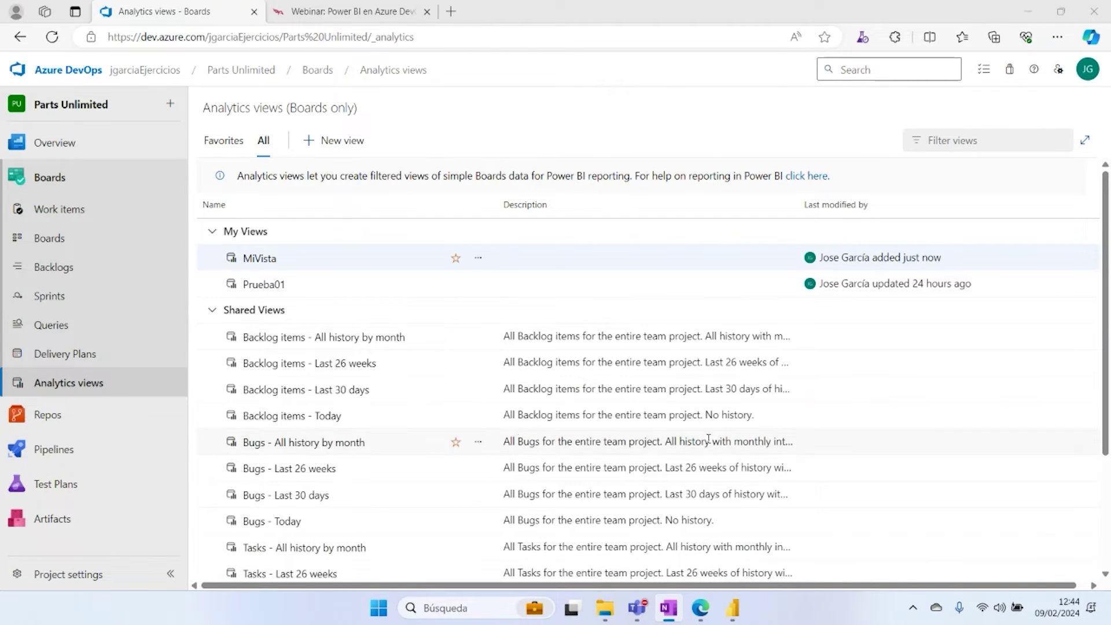
scroll(495, 319, down, 1)
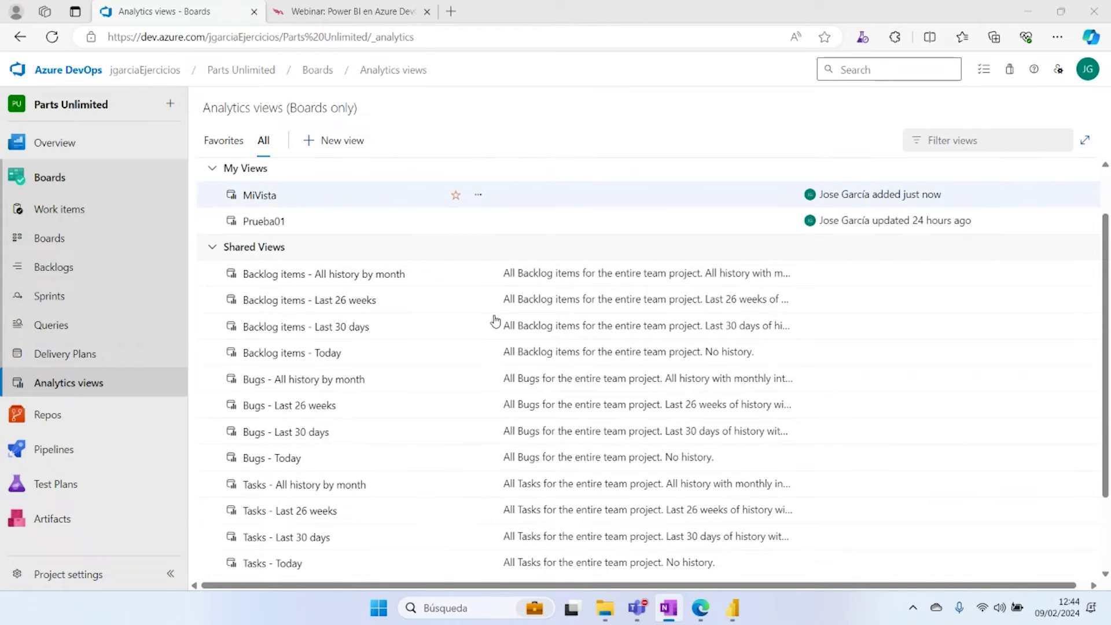
scroll(495, 320, up, 1)
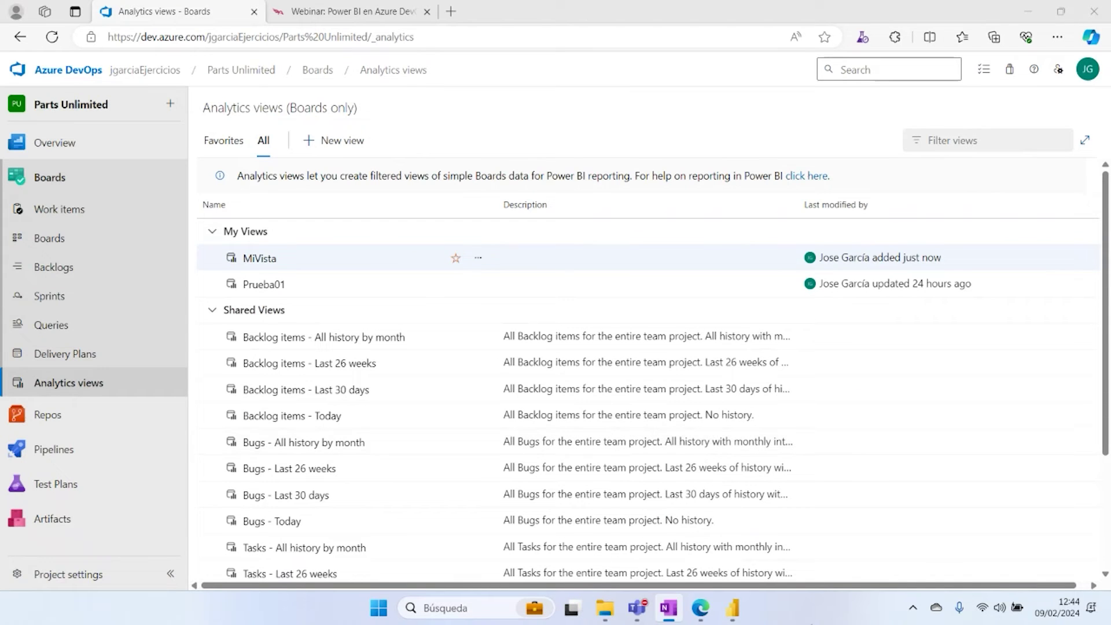
click(732, 607)
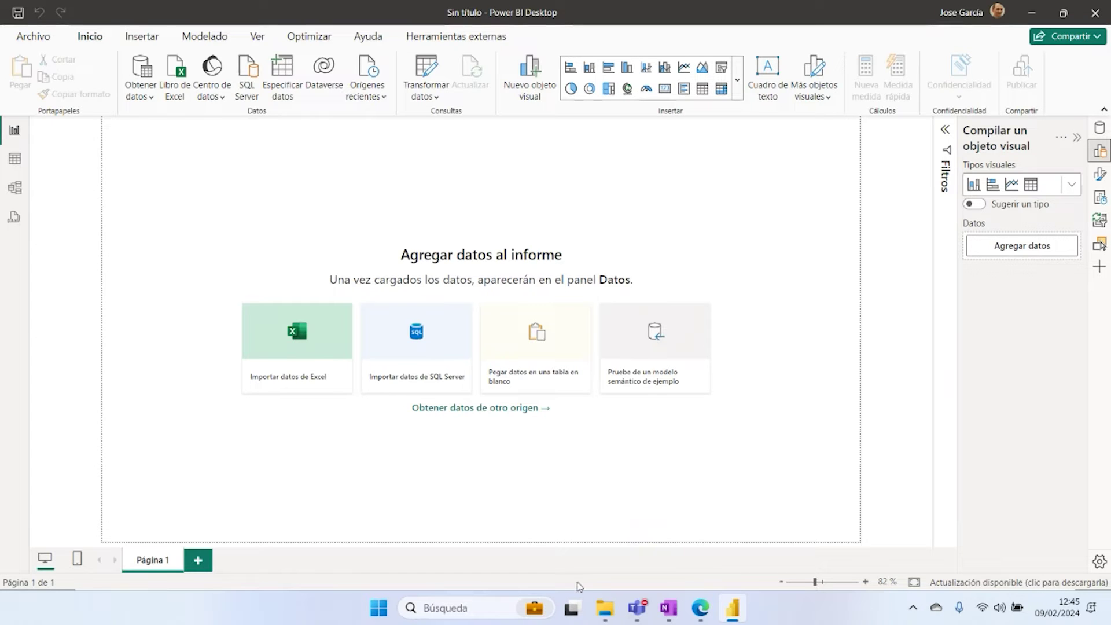
click(700, 607)
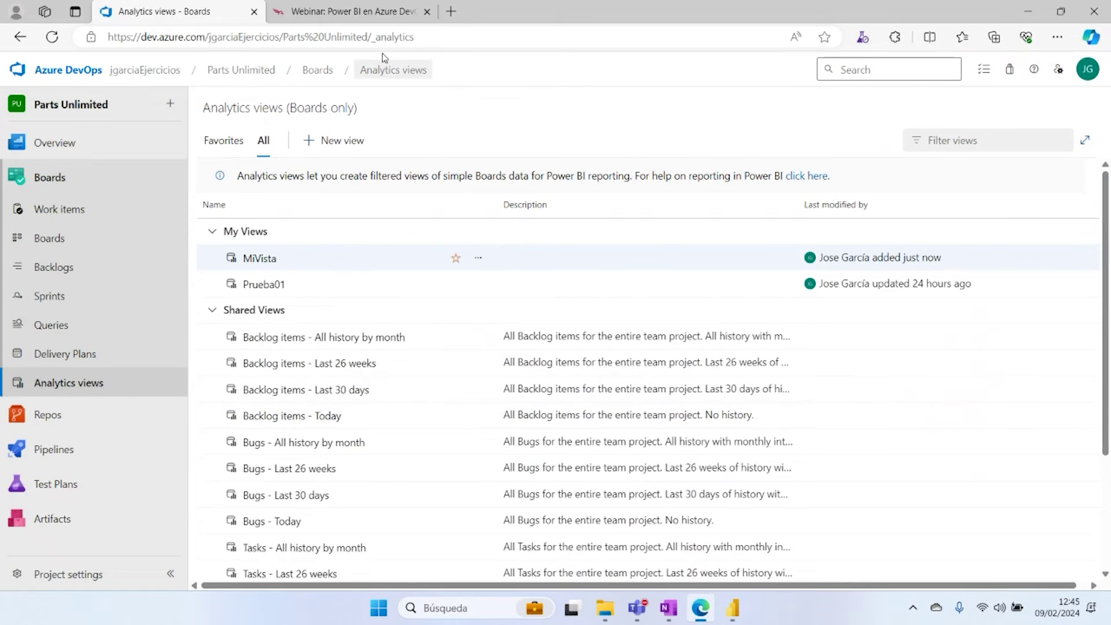
Step: Open the Power BI service in a new browser tab and sign in with the Danysoft account
click(450, 12)
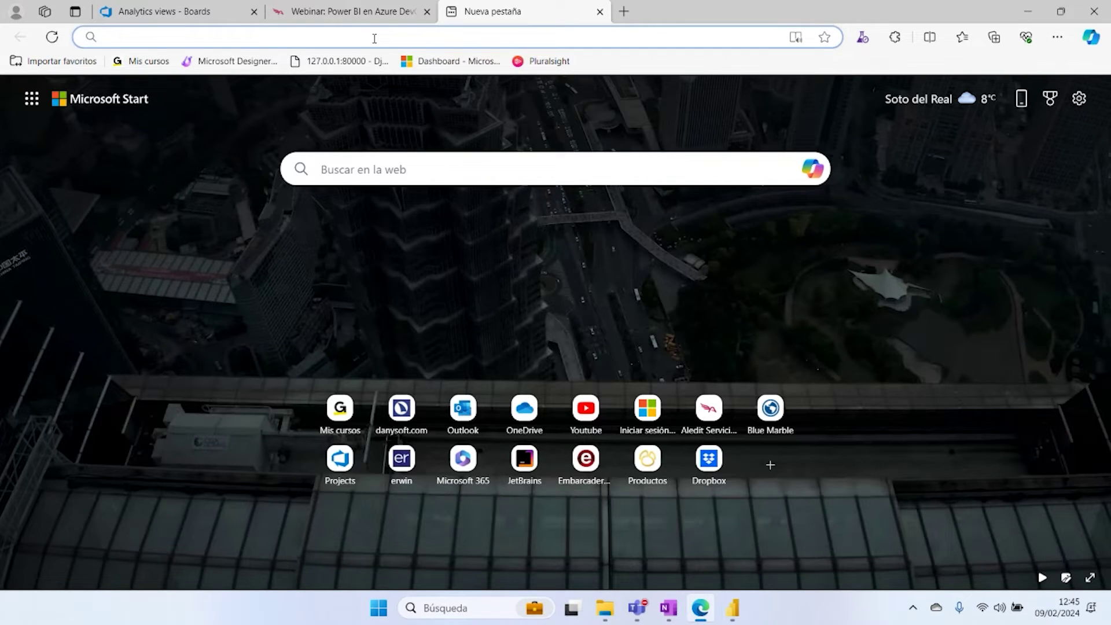
text(po)
key(Return)
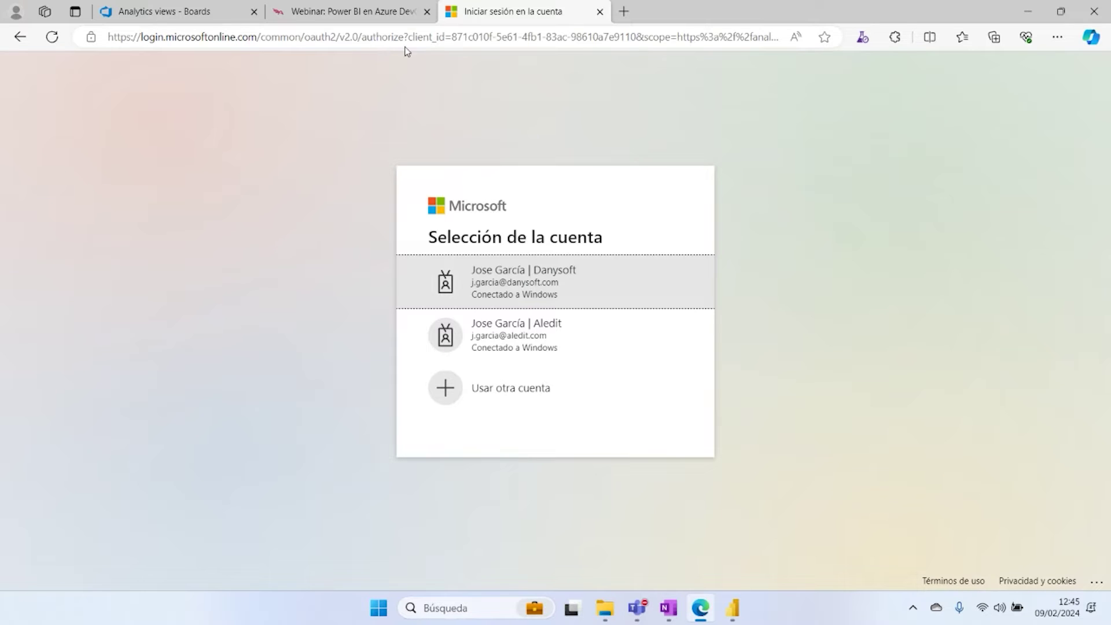
click(522, 280)
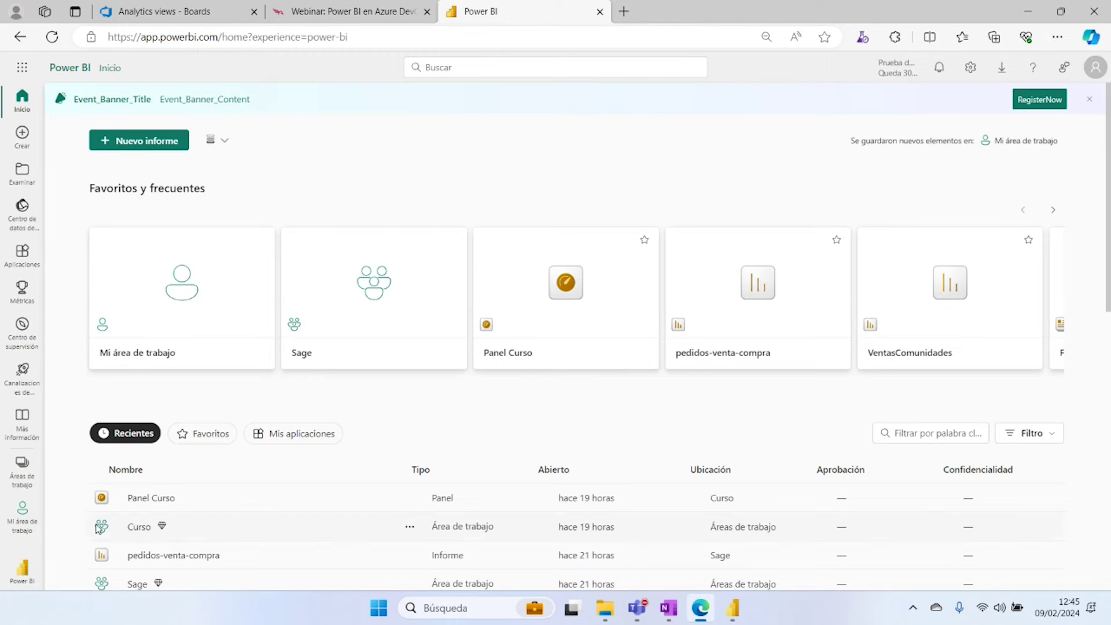
Step: Open the Ejemplo workspace and check the licence details of the signed-in account
click(22, 467)
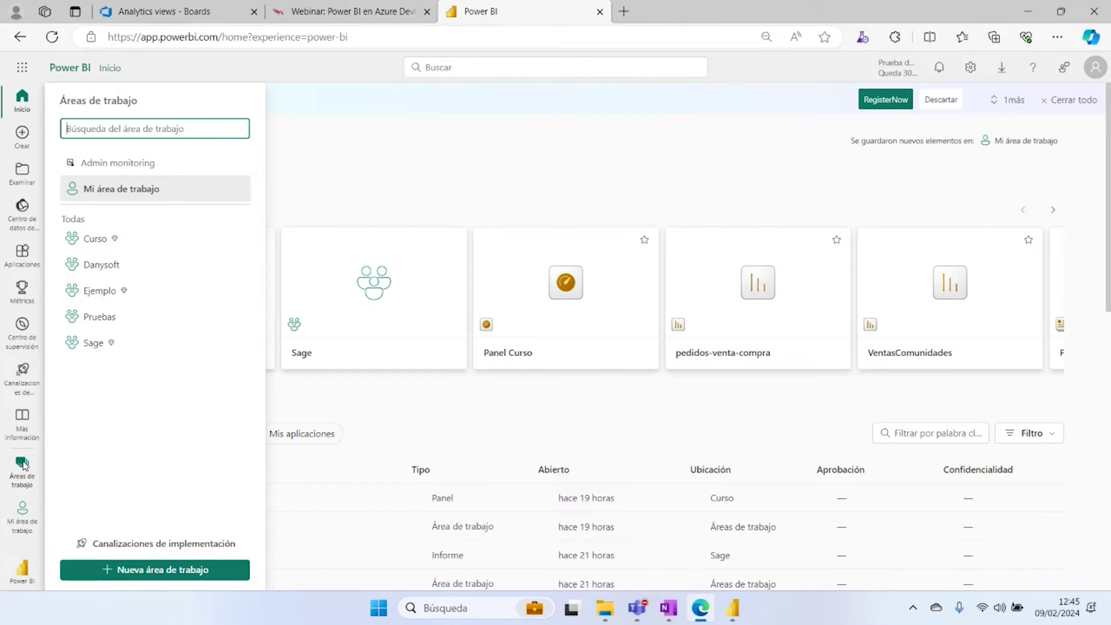
click(103, 298)
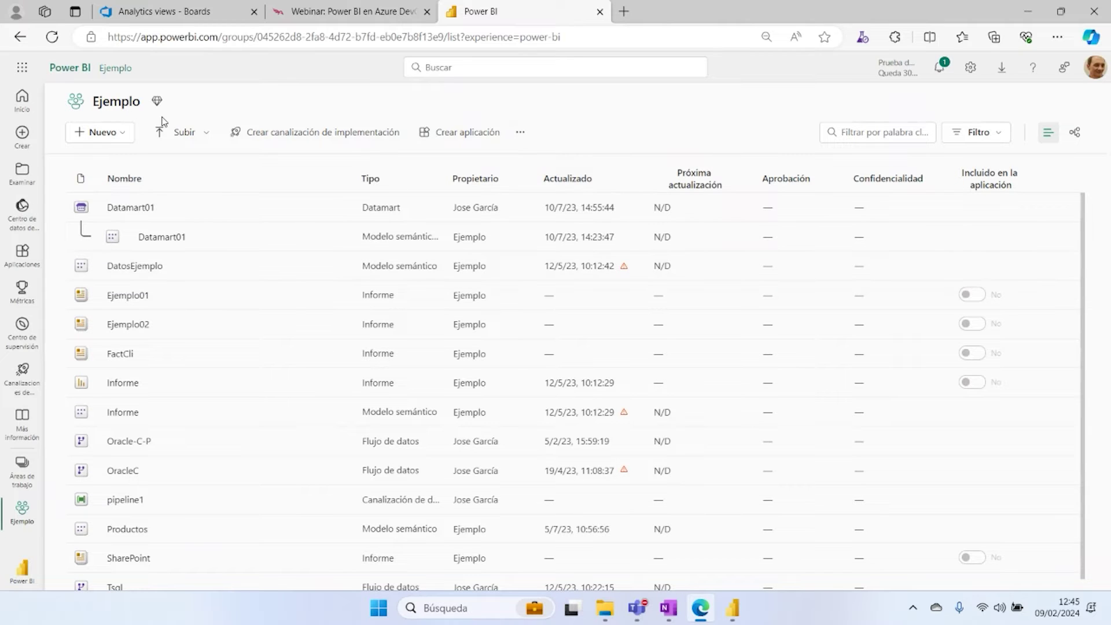
click(1094, 67)
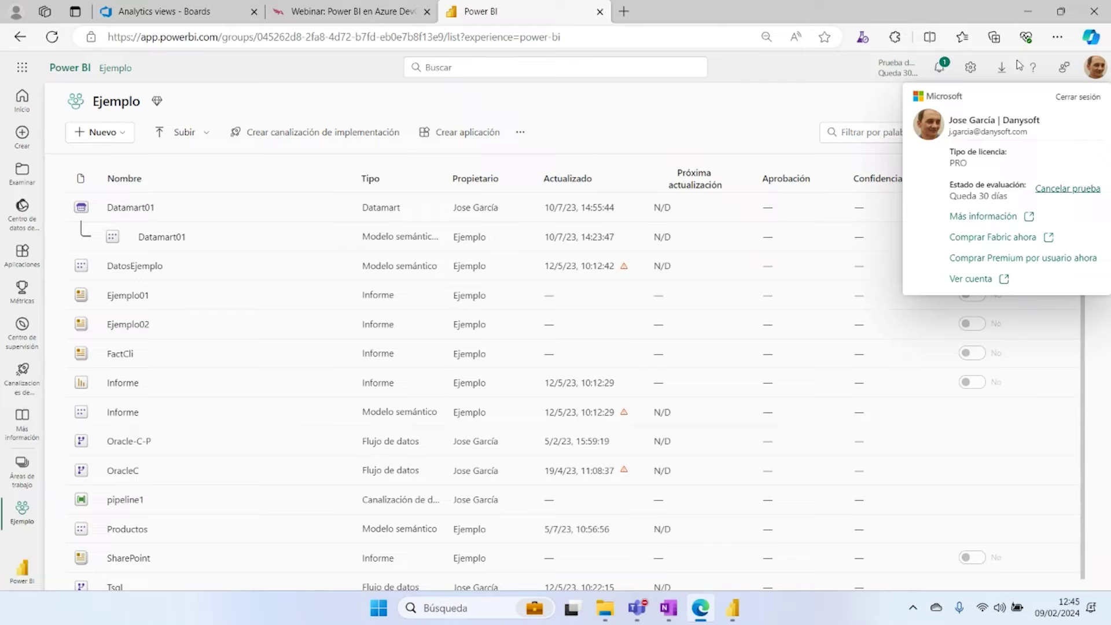
click(724, 115)
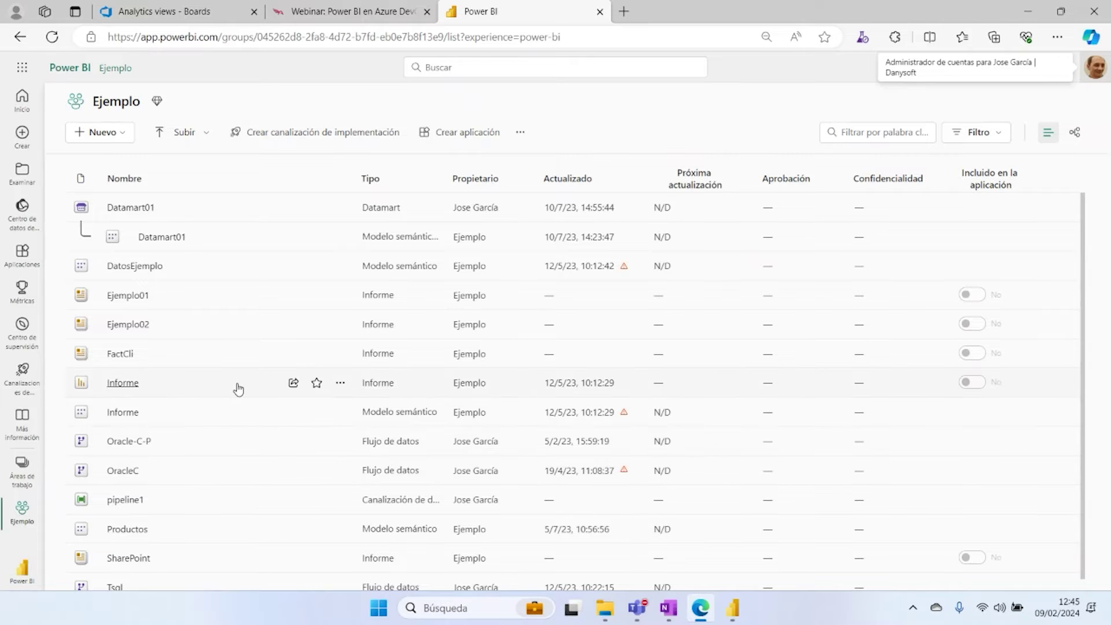
Step: Switch to Power BI Desktop, try its window at half-screen size, and return it to full size
click(734, 612)
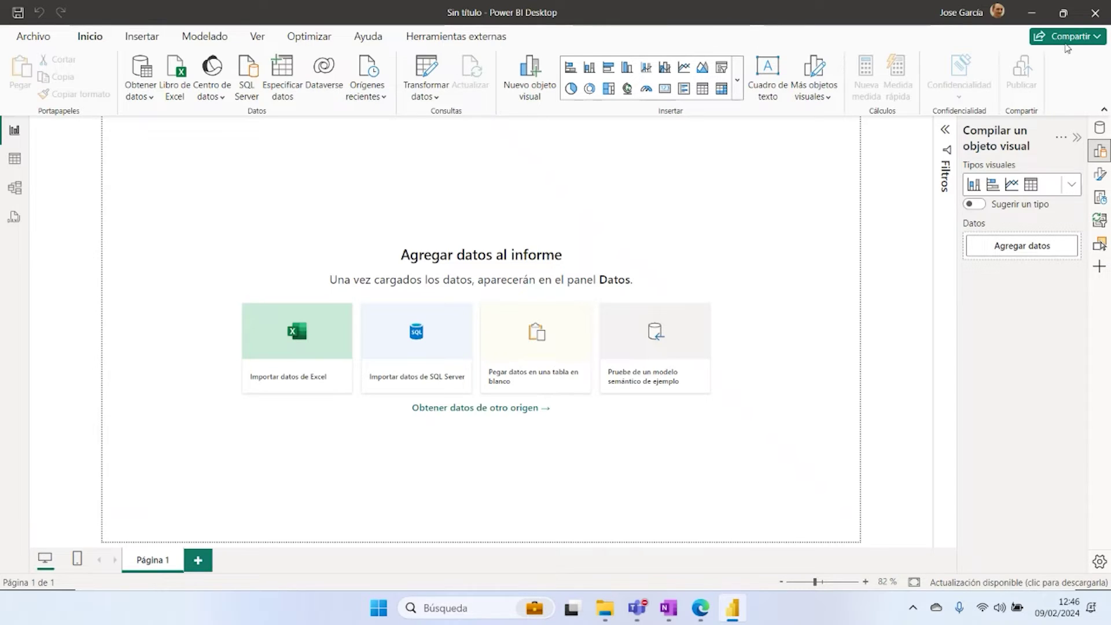
click(1065, 20)
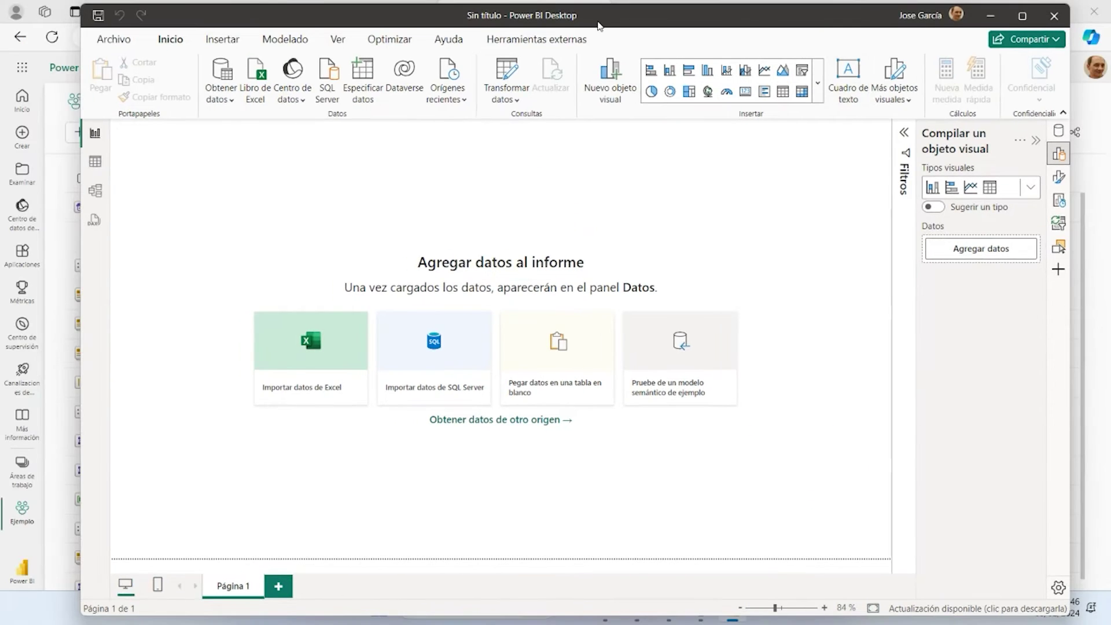
drag(595, 19, 575, 37)
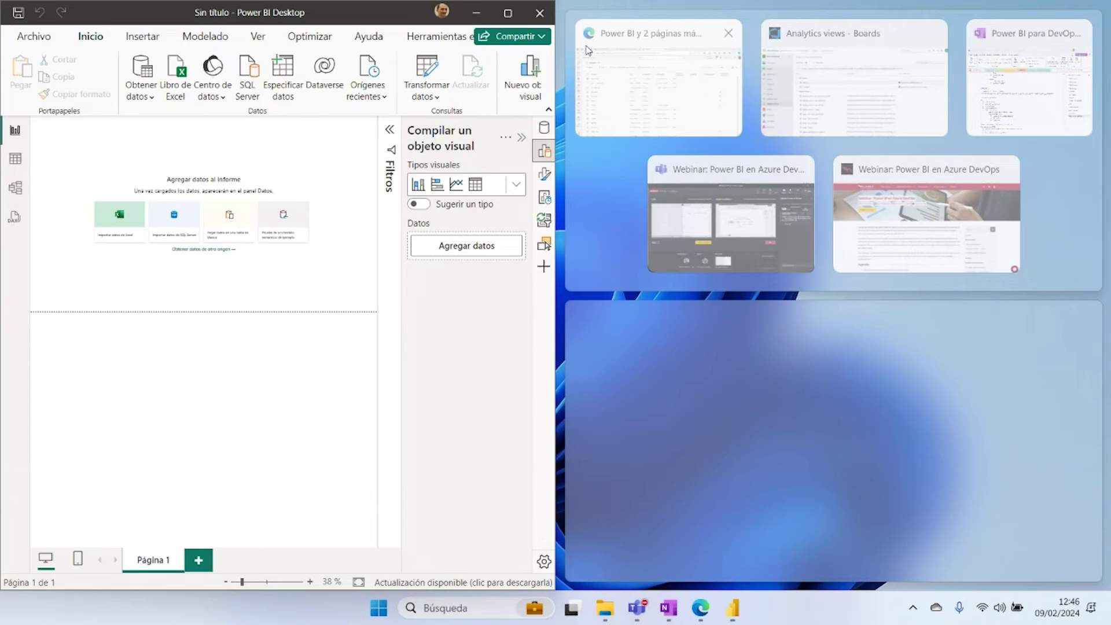
click(507, 15)
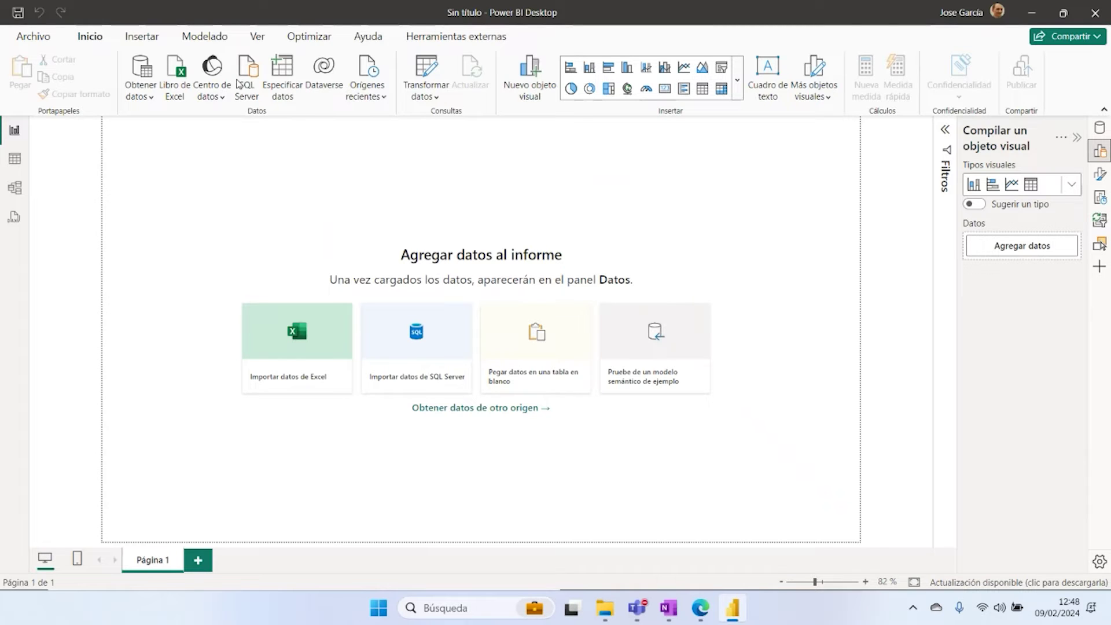
Step: Open the complete list of Get Data connectors and show the Archivo category
click(148, 102)
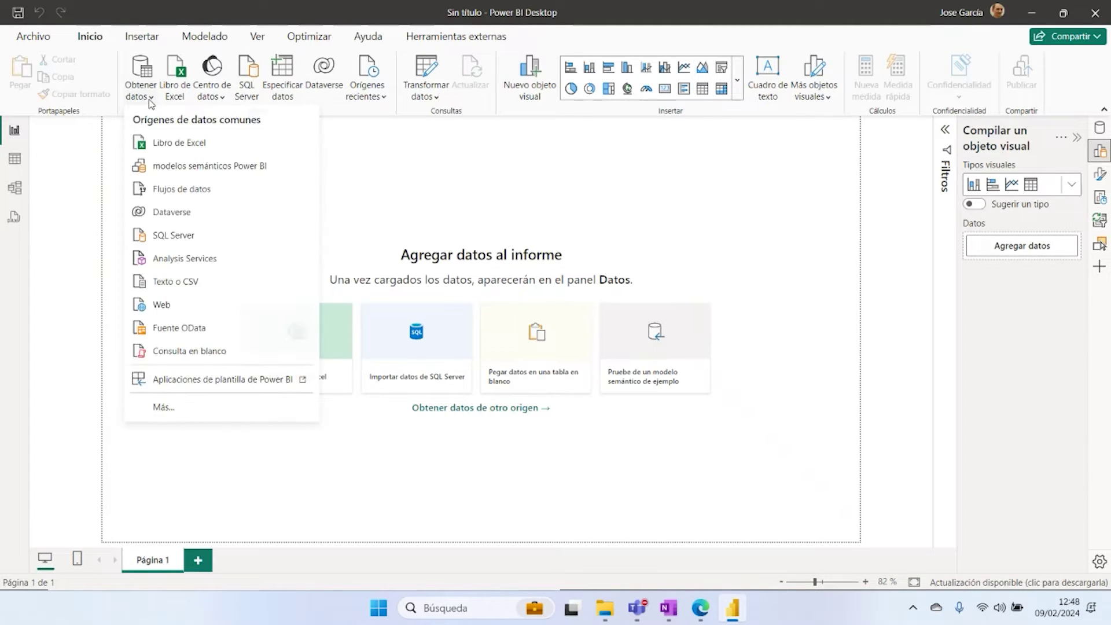
click(194, 412)
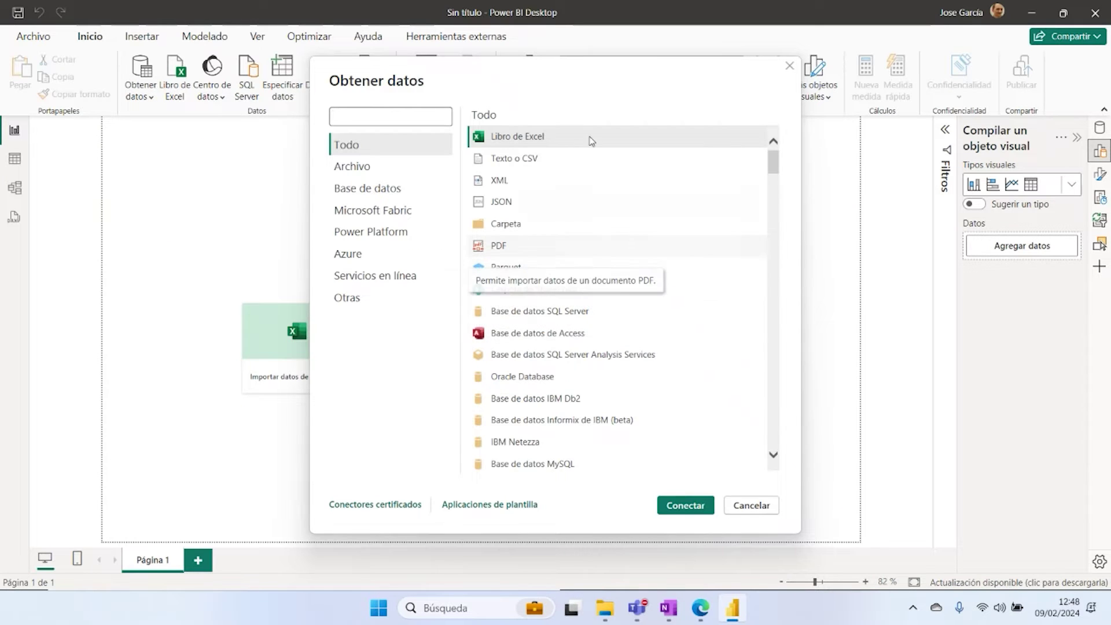
click(297, 169)
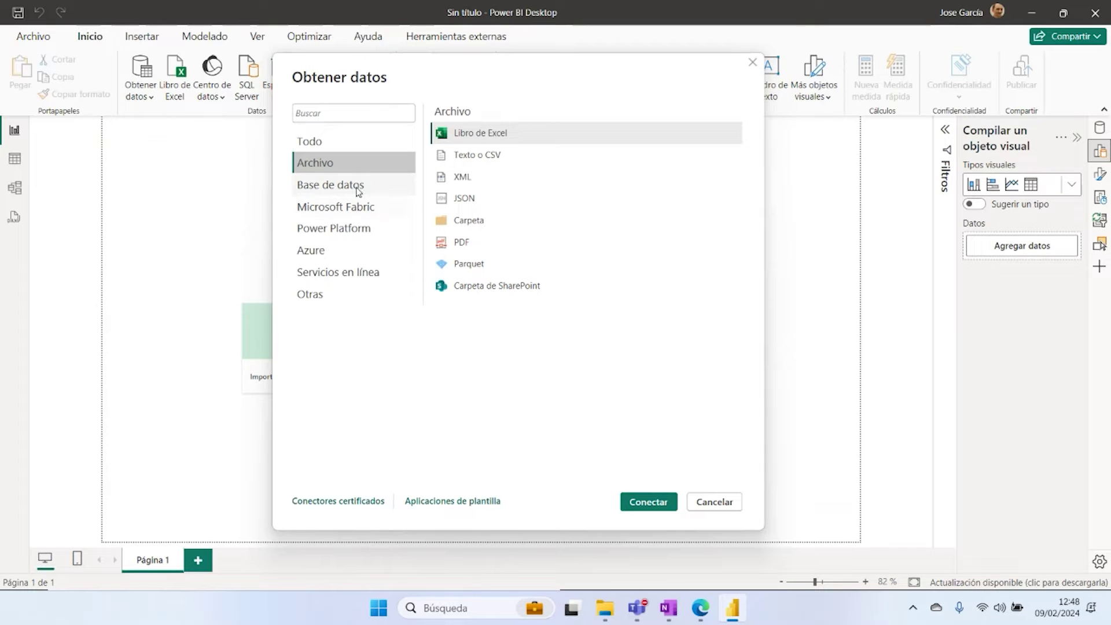
Step: Look through the connectors available in the Base de datos category down to the end of the list
click(330, 184)
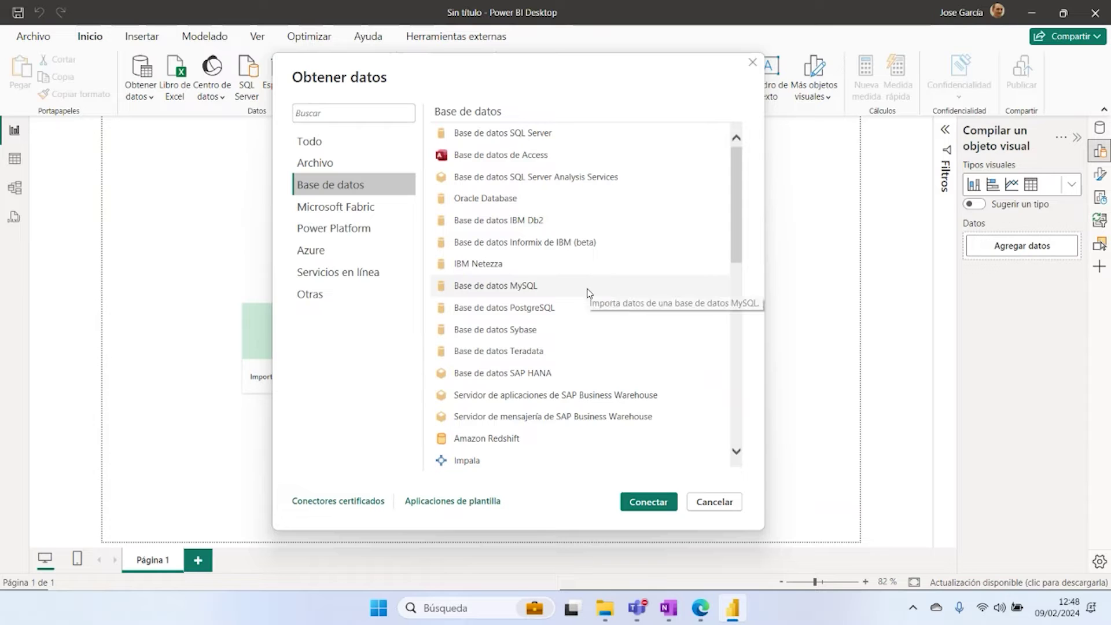
scroll(585, 284, down, 1)
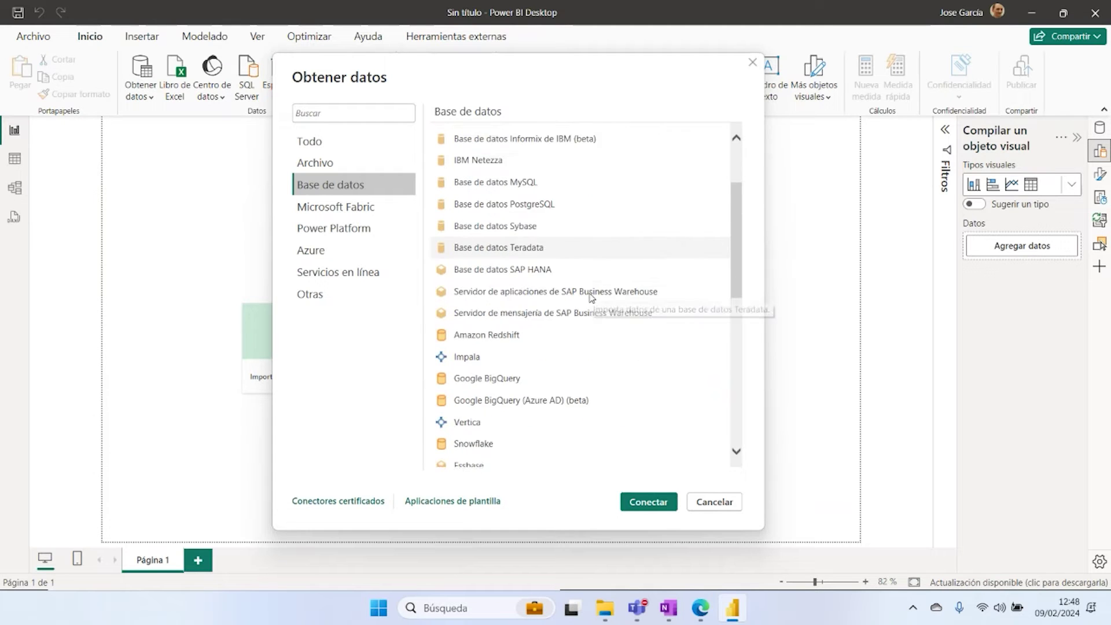
scroll(588, 300, down, 3)
scroll(583, 258, down, 5)
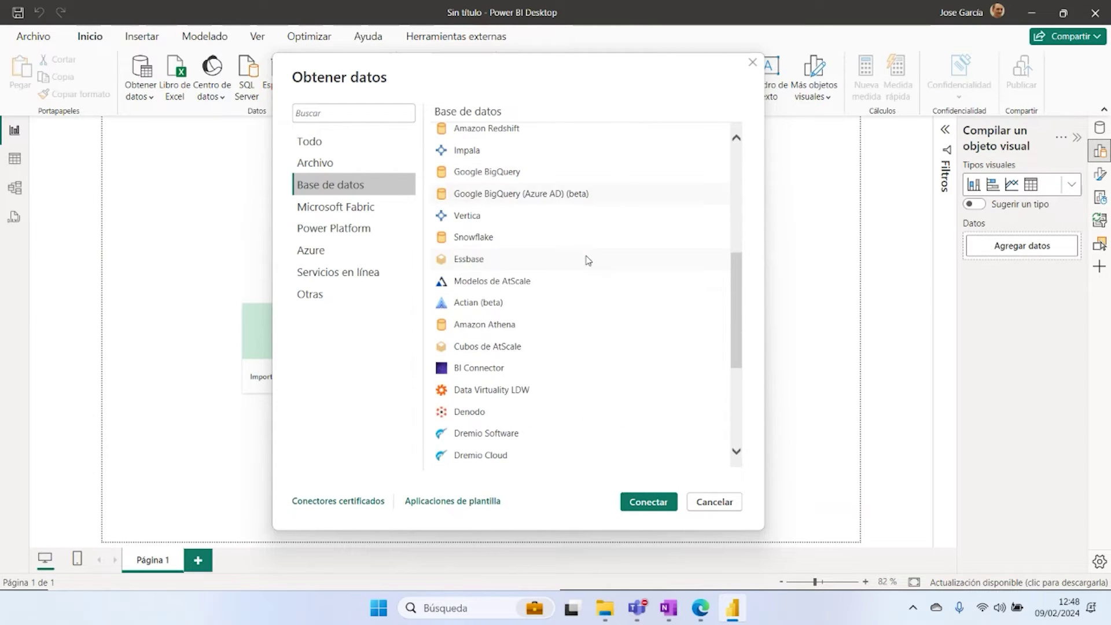
scroll(585, 262, down, 1)
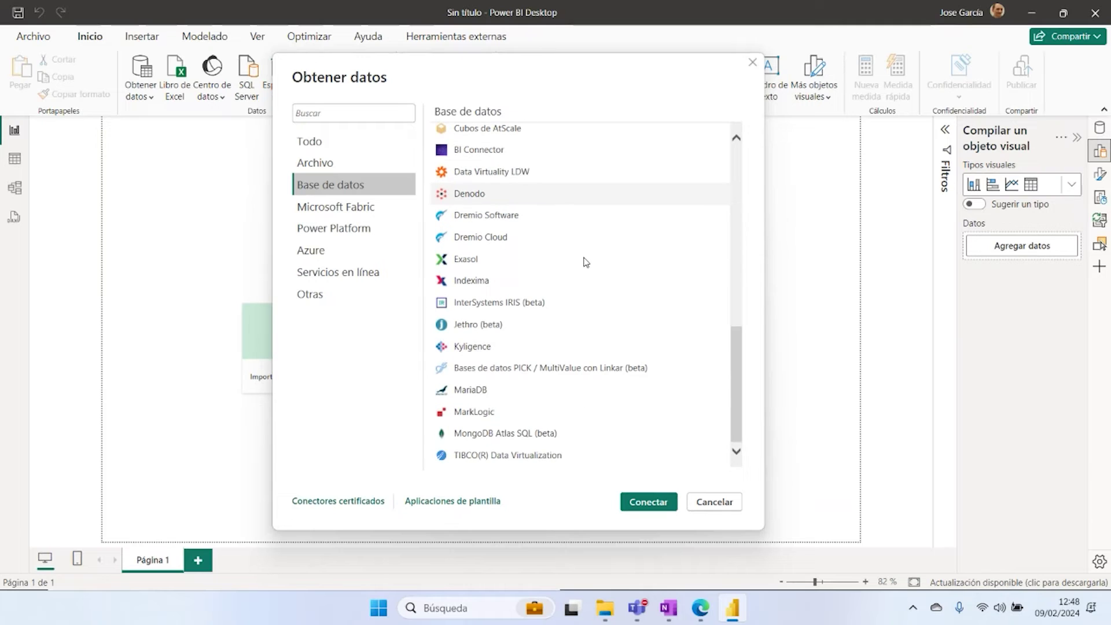
Step: Review the data connectors in the Microsoft Fabric, Power Platform and Azure categories
click(361, 208)
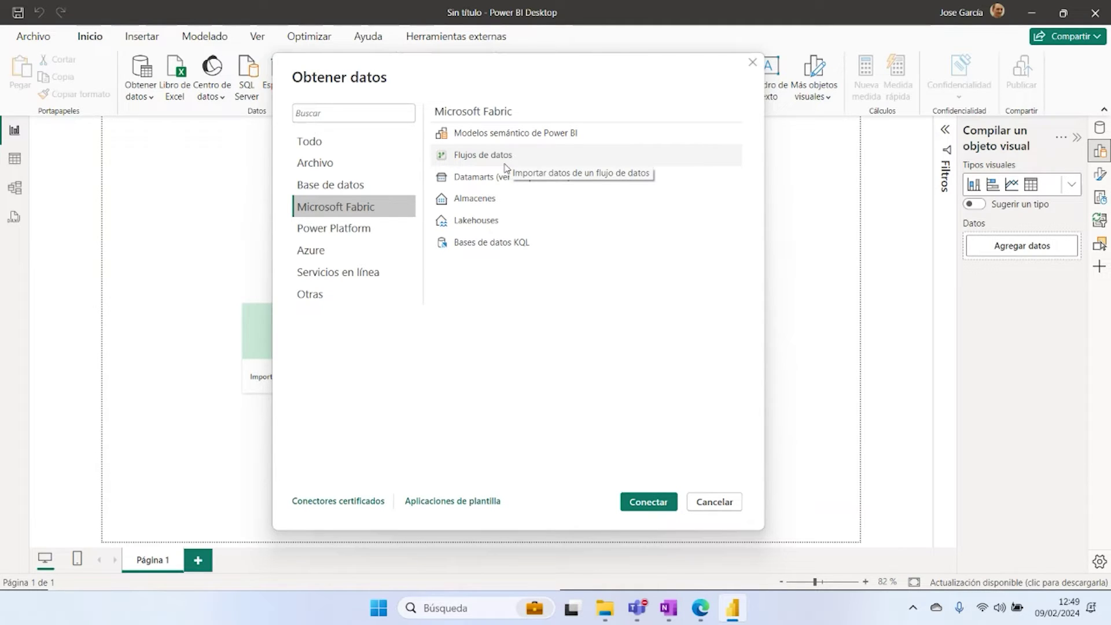
click(367, 231)
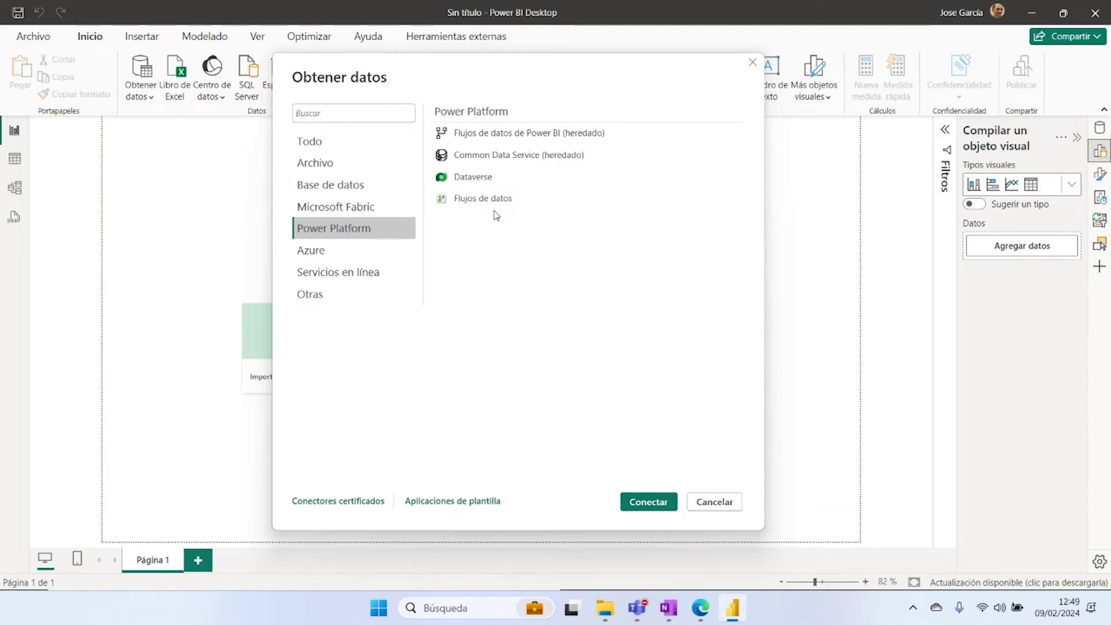
click(321, 249)
scroll(654, 223, down, 2)
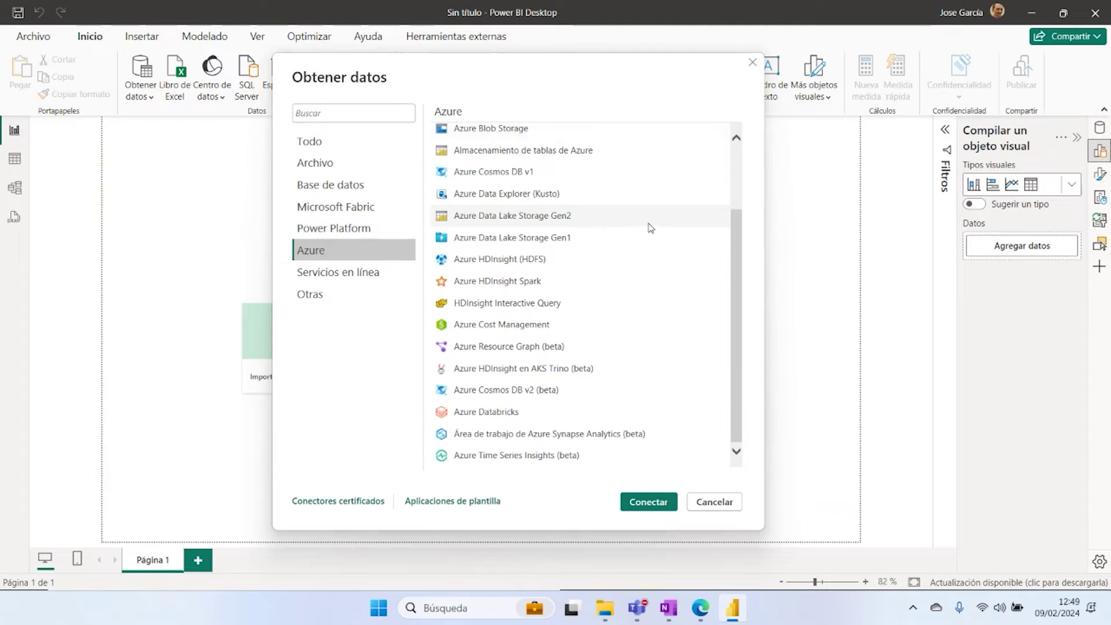
scroll(646, 231, up, 2)
scroll(646, 231, down, 2)
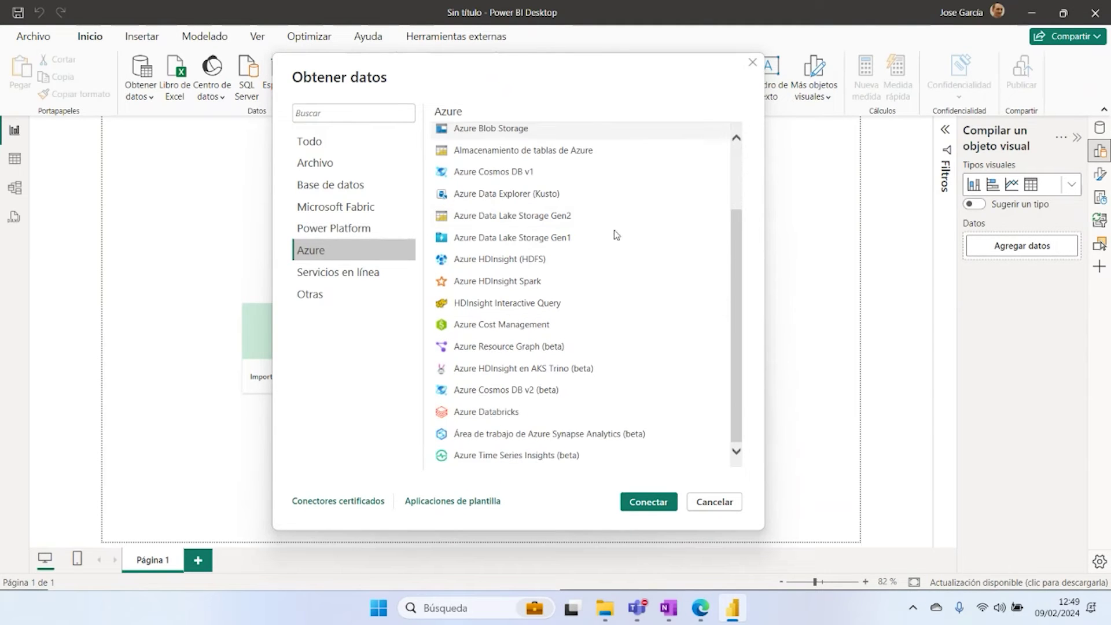
Step: Review the online service connectors in the Servicios en línea category, including the Azure DevOps ones
click(385, 276)
scroll(597, 225, up, 2)
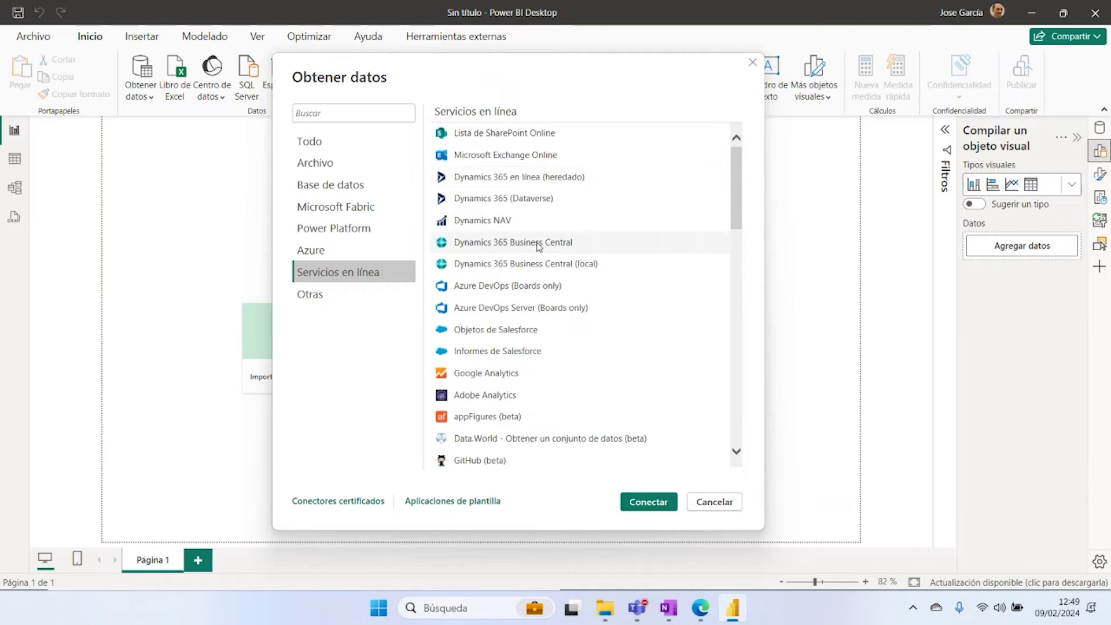
scroll(530, 243, down, 2)
scroll(526, 246, down, 2)
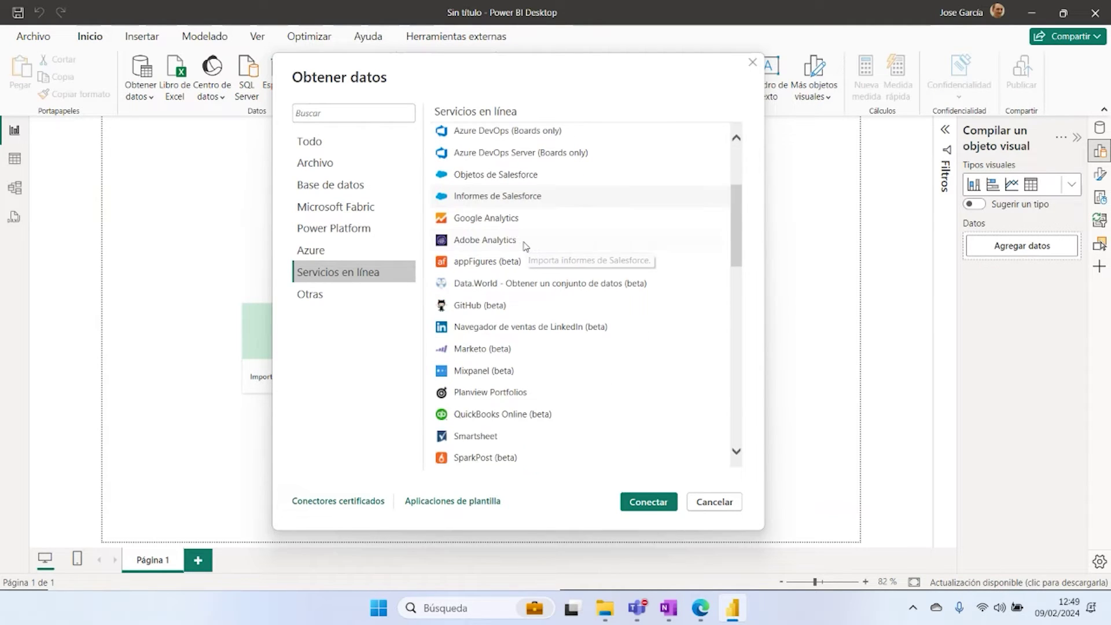
scroll(516, 237, down, 2)
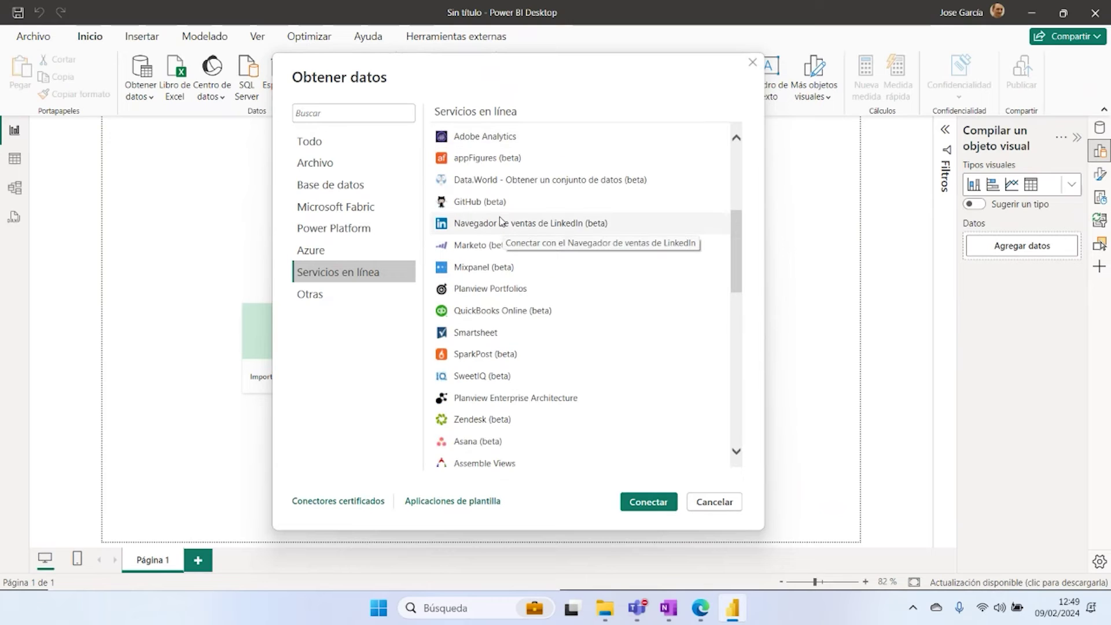
scroll(509, 243, down, 5)
scroll(501, 271, down, 5)
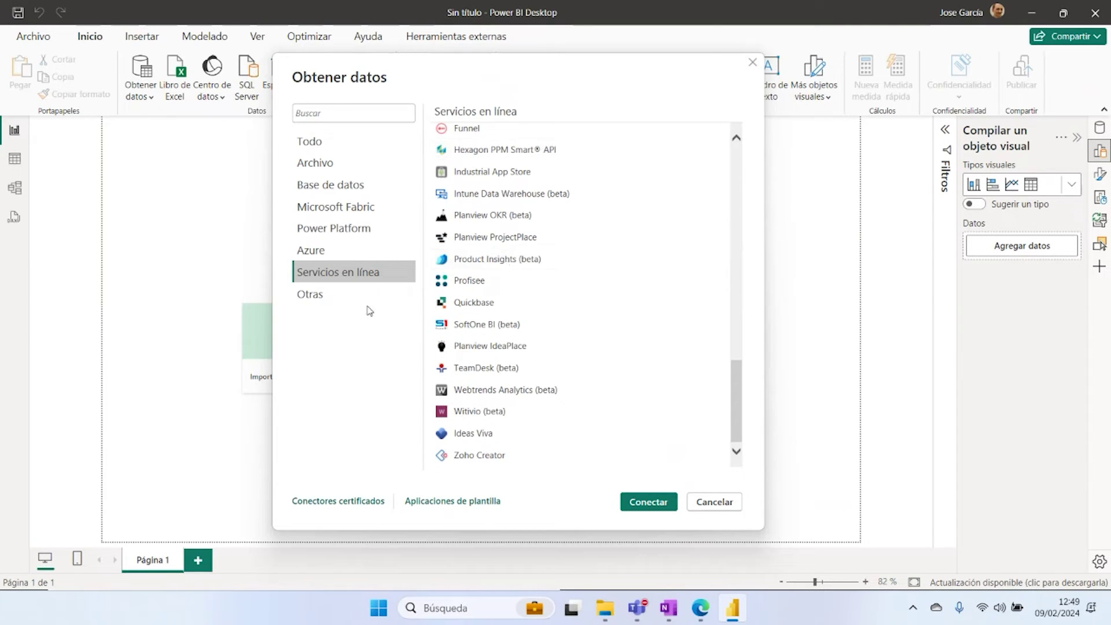
Step: Look through the connectors in the Otras category, starting from the beginning of the list
click(341, 296)
scroll(561, 282, up, 10)
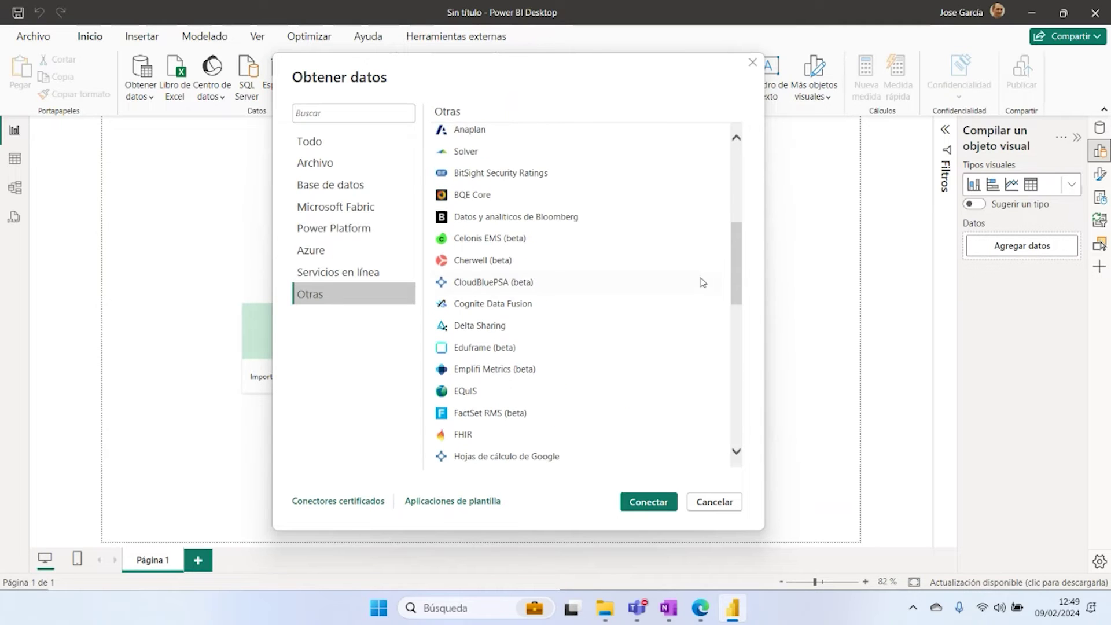
drag(740, 265, 741, 154)
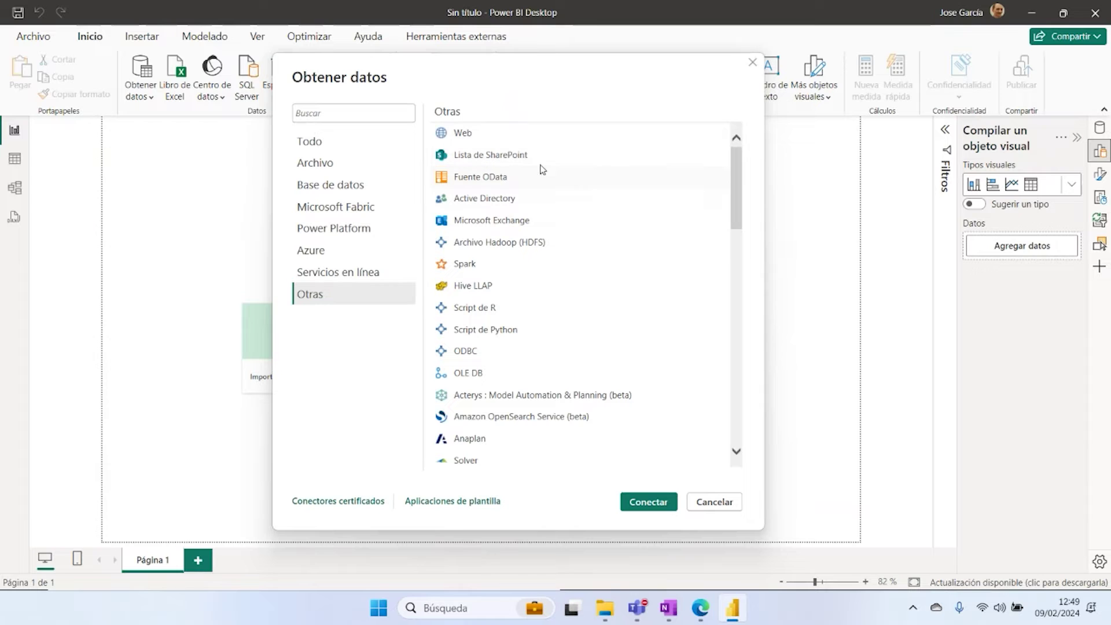
scroll(575, 253, down, 1)
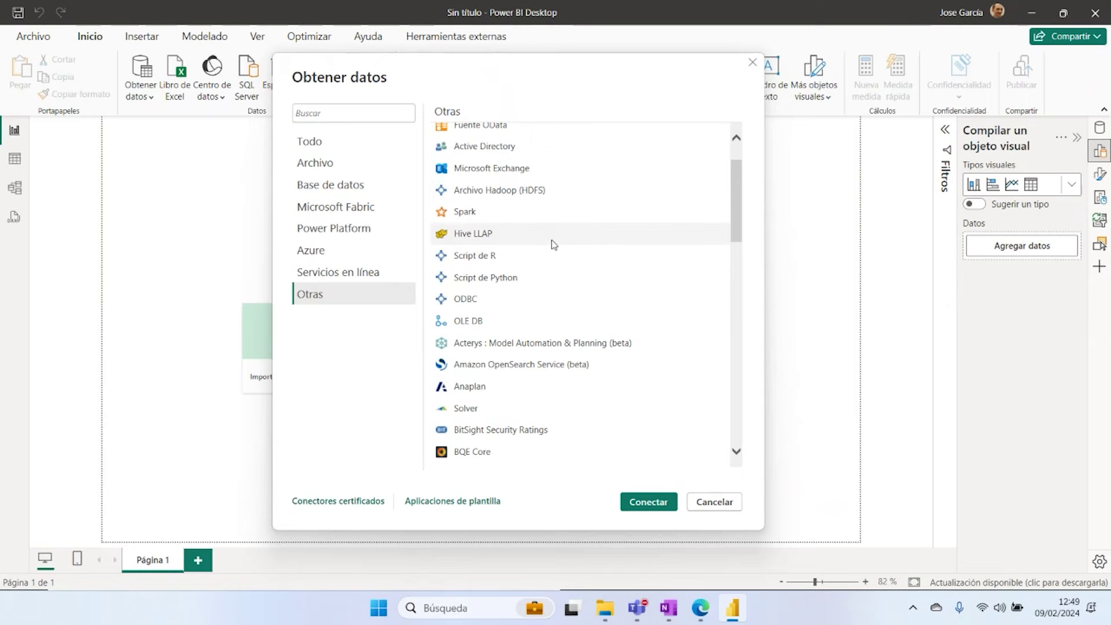
scroll(550, 243, down, 2)
scroll(578, 242, down, 2)
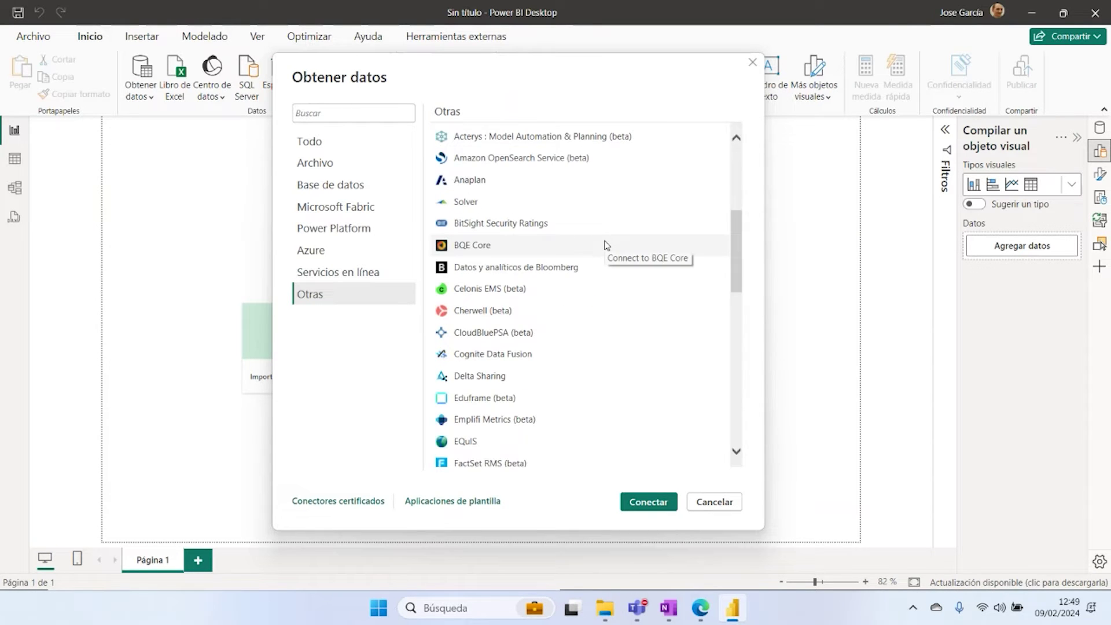
scroll(605, 244, down, 3)
scroll(606, 243, down, 6)
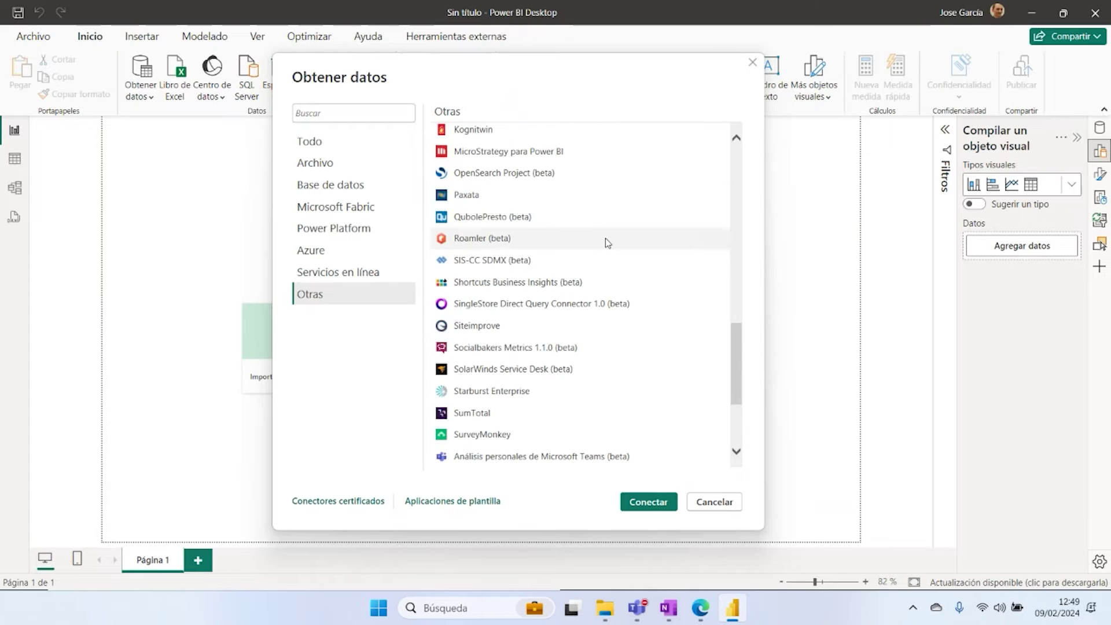
Step: Return to the Base de datos category and review its connectors again, from Base de datos SQL Server down to Kyligence
scroll(608, 243, up, 11)
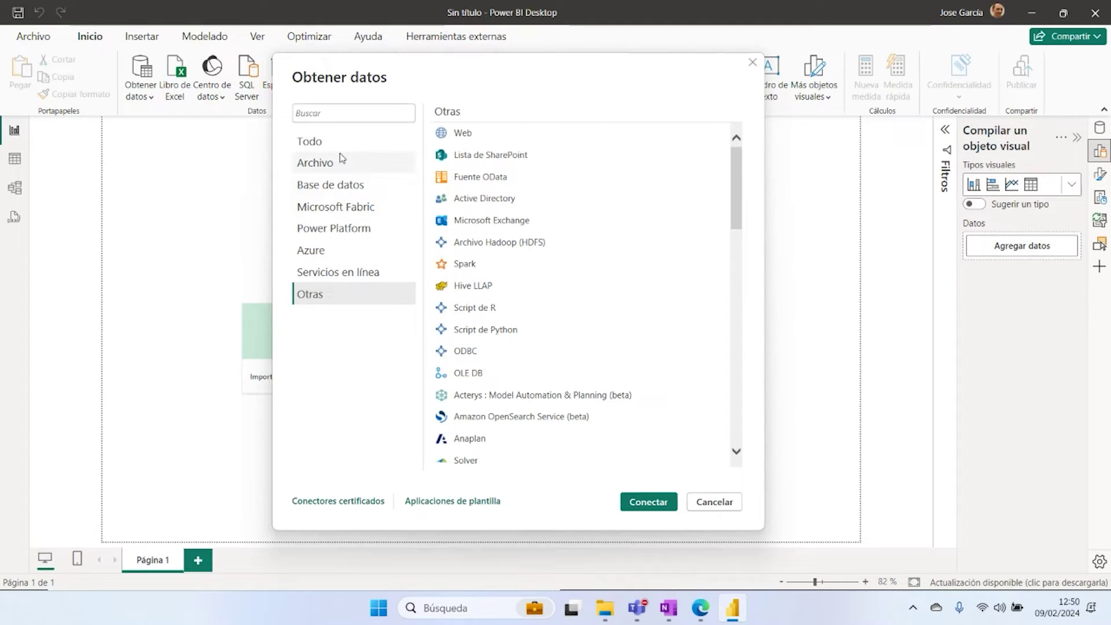
click(349, 191)
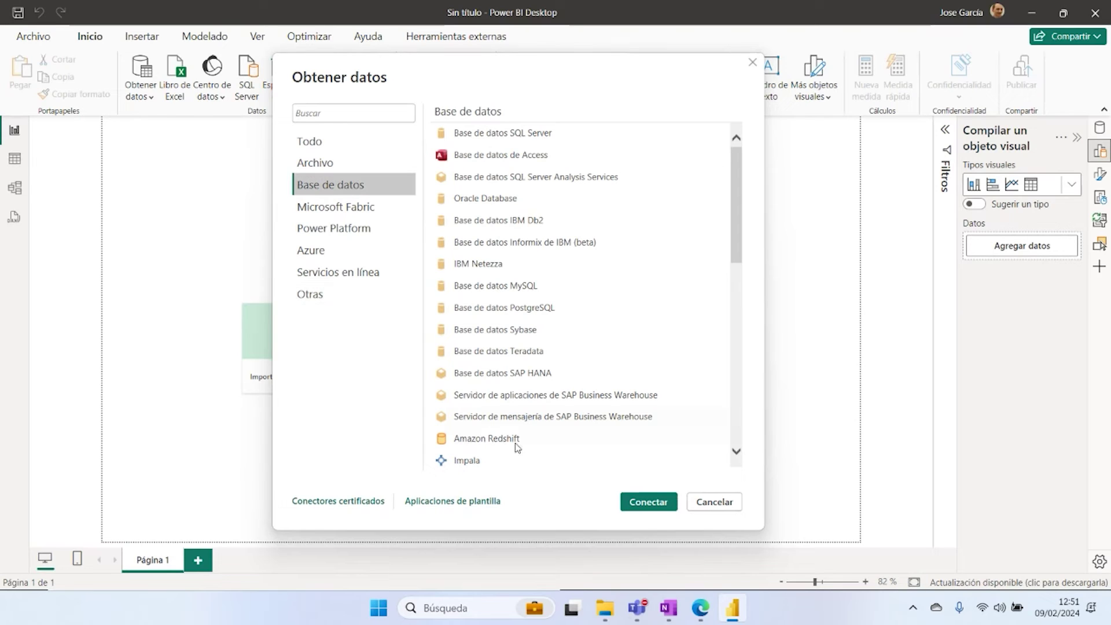
scroll(586, 362, down, 2)
scroll(586, 361, down, 6)
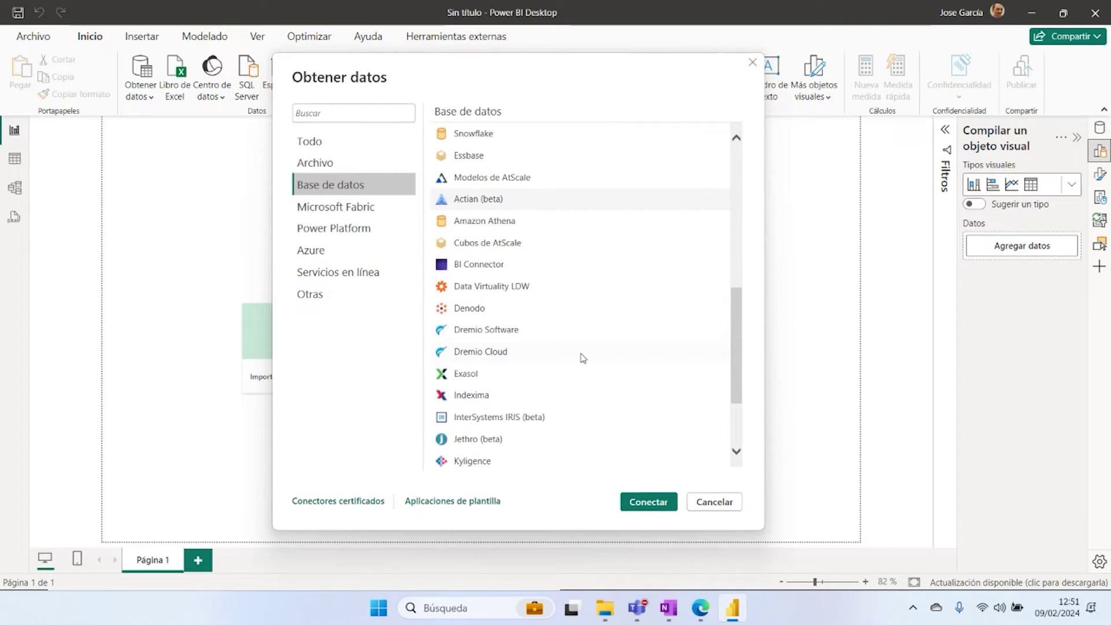
drag(739, 364, 733, 216)
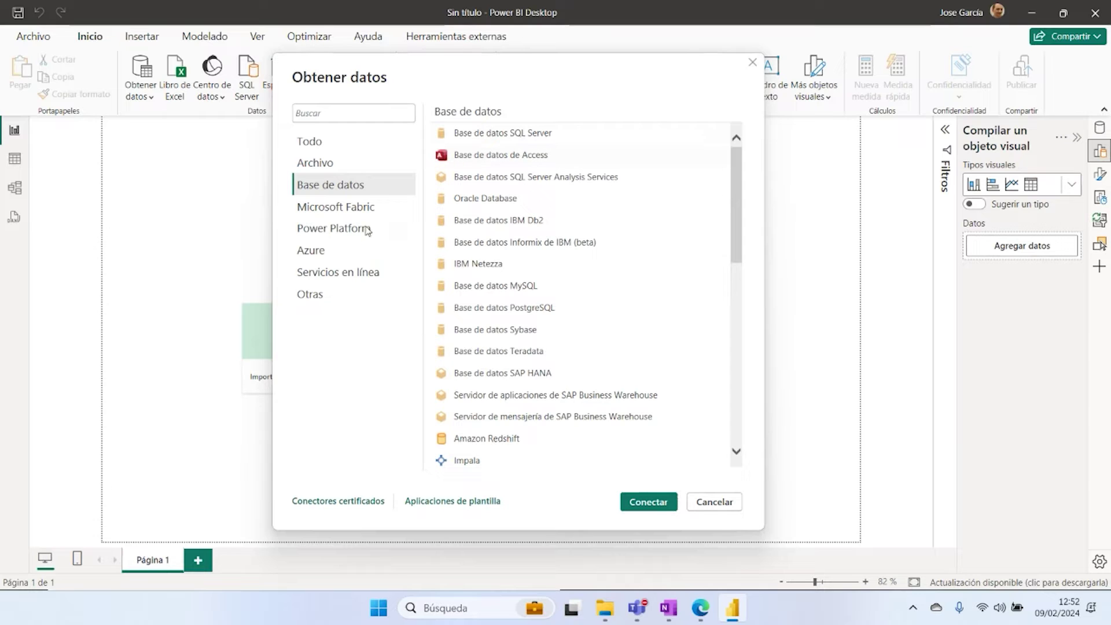
Step: Choose the Azure DevOps (Boards only) connector from the Servicios en línea category and start connecting with it
click(363, 273)
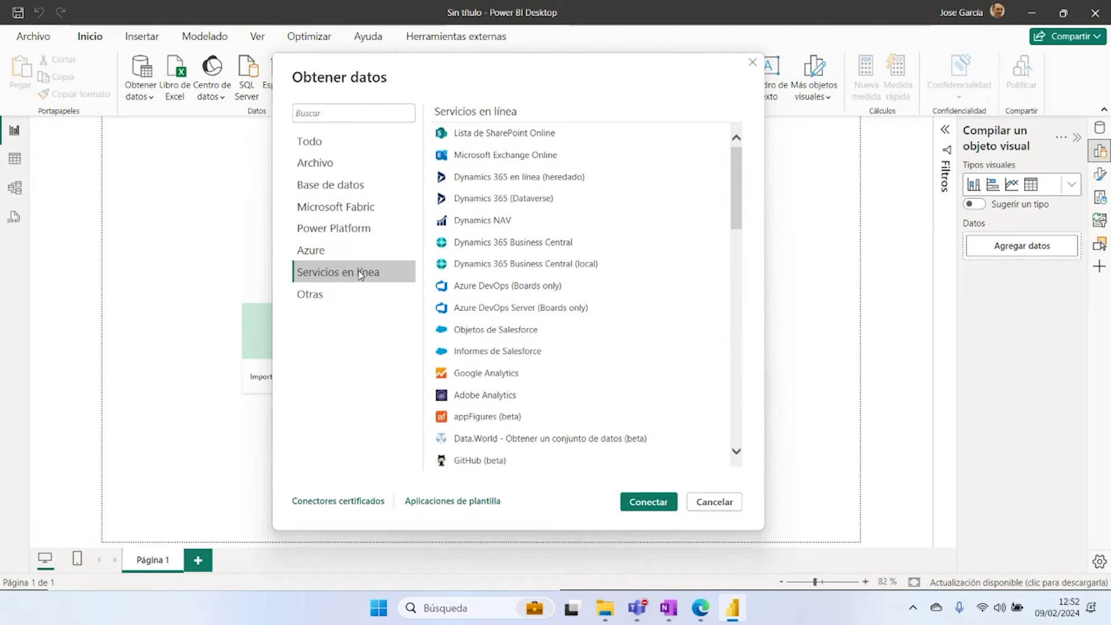
click(512, 287)
click(561, 316)
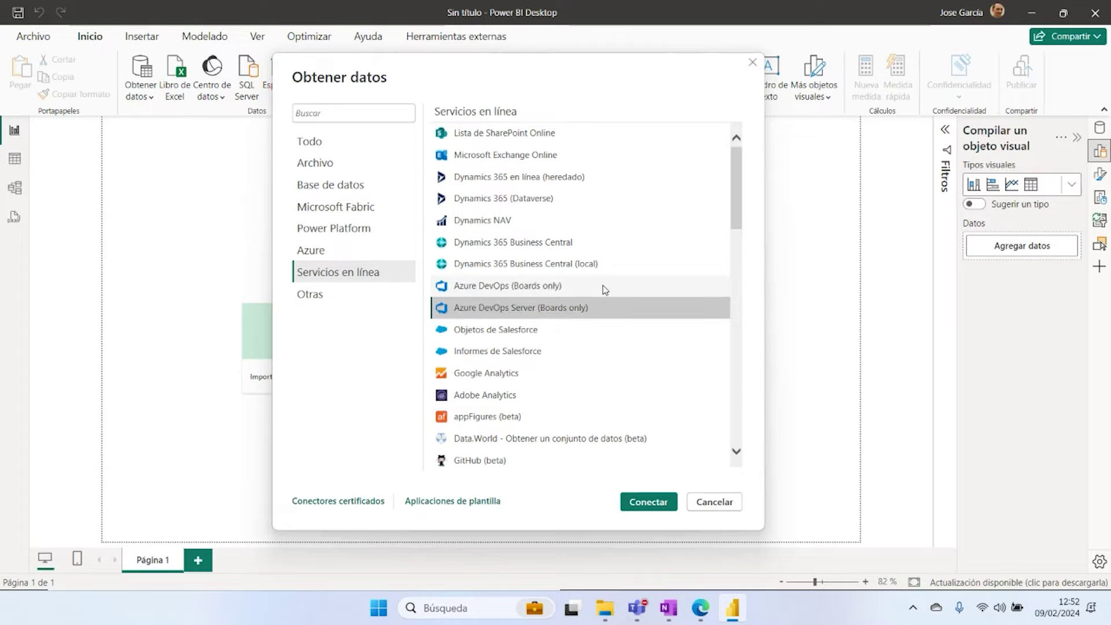
click(602, 283)
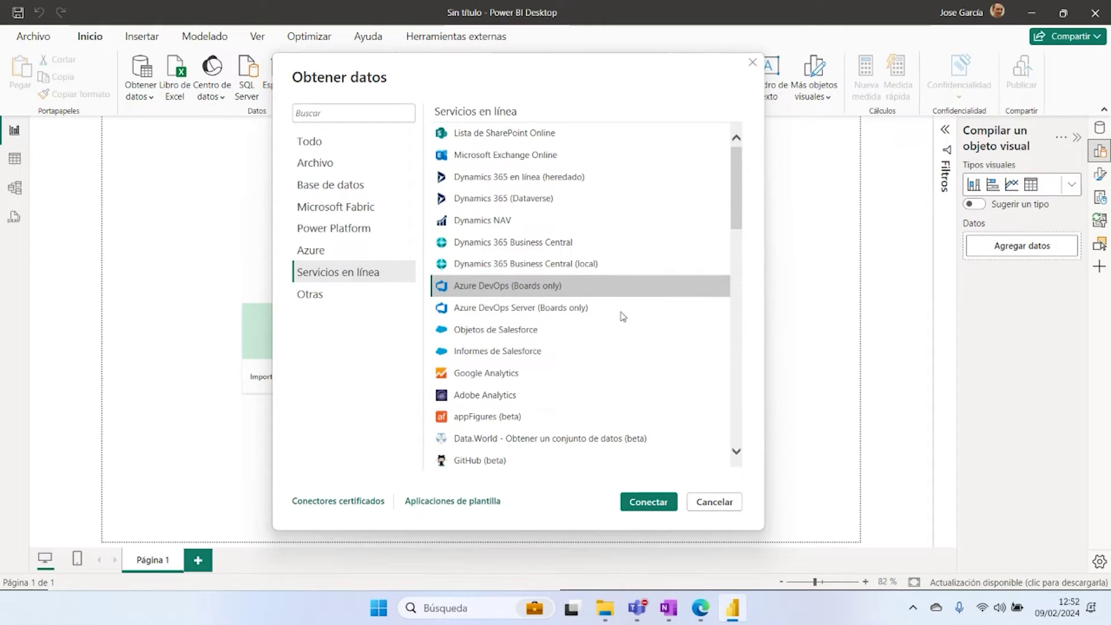
click(615, 309)
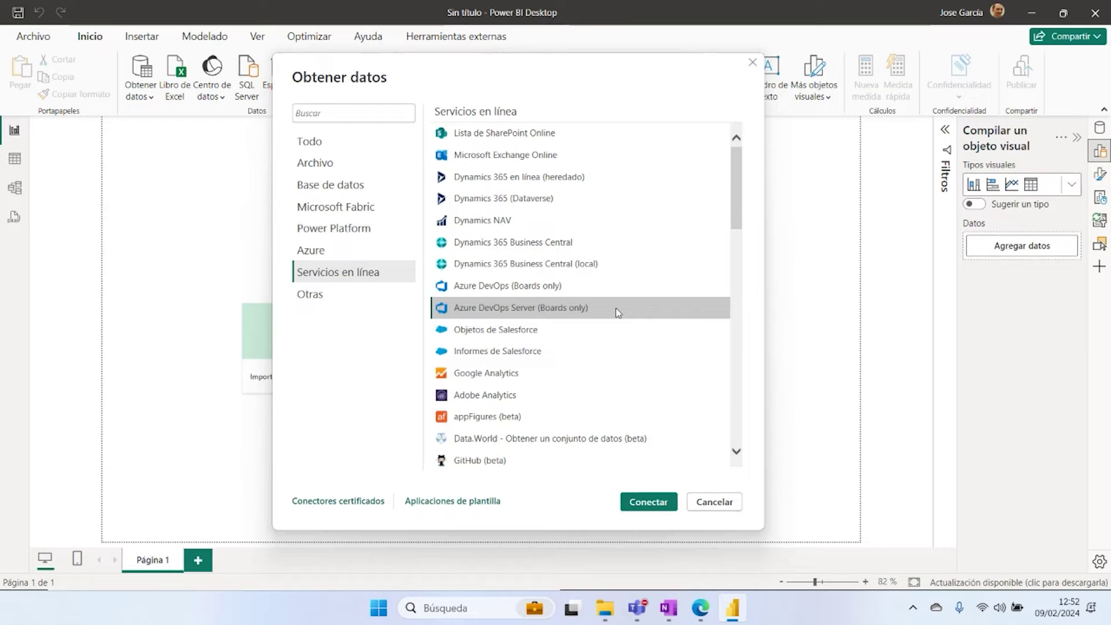
click(526, 287)
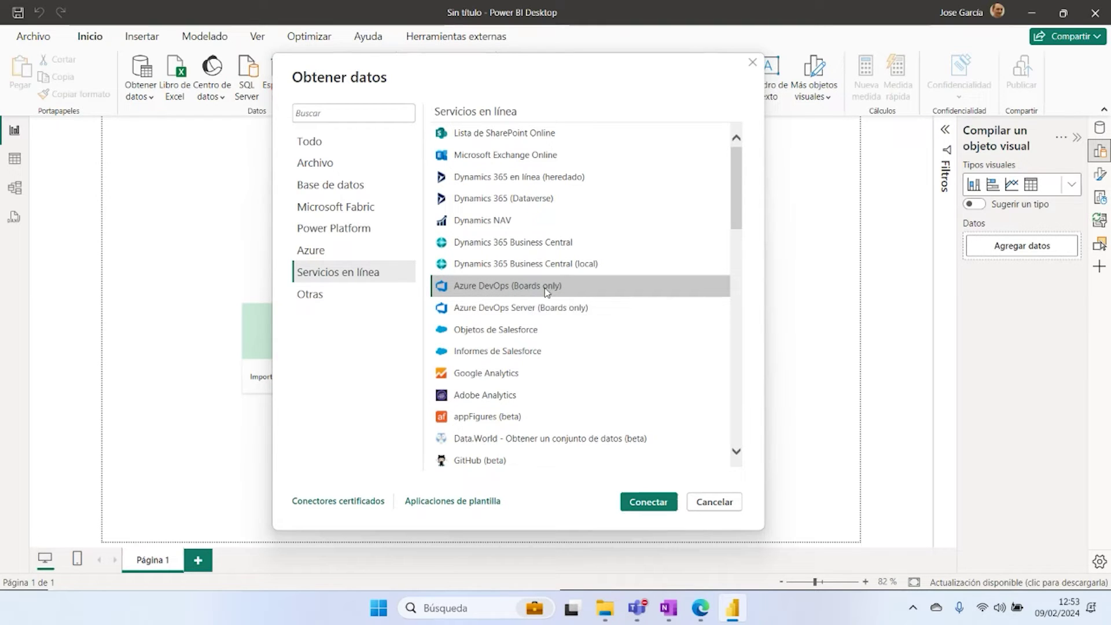
click(643, 498)
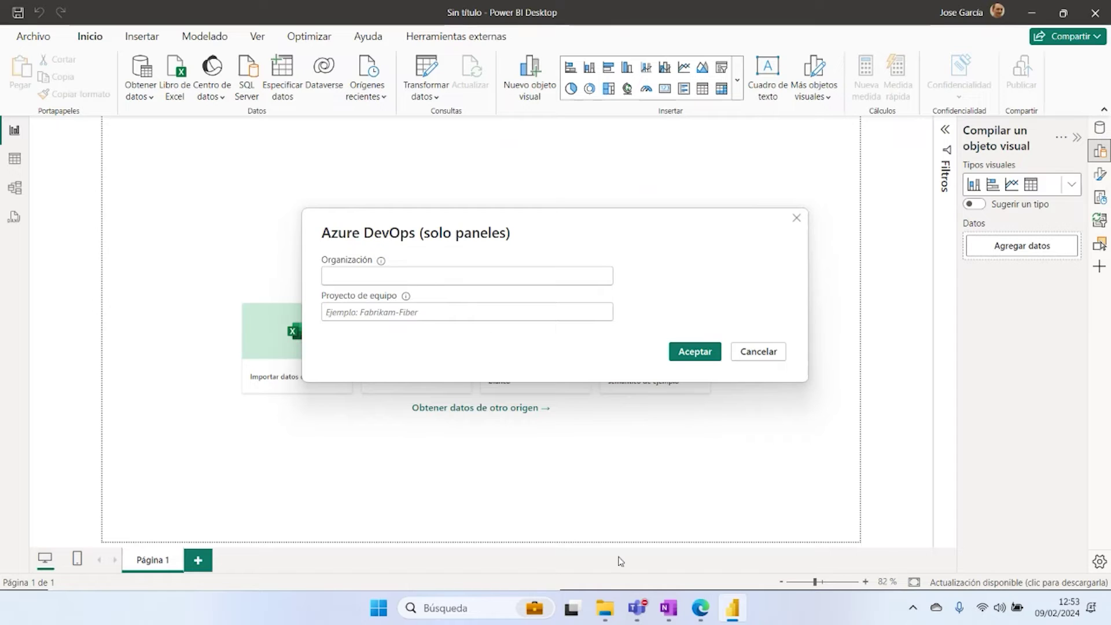
Step: Switch to the Azure DevOps page in the browser and copy the part of its address that ends with the organization name
click(700, 607)
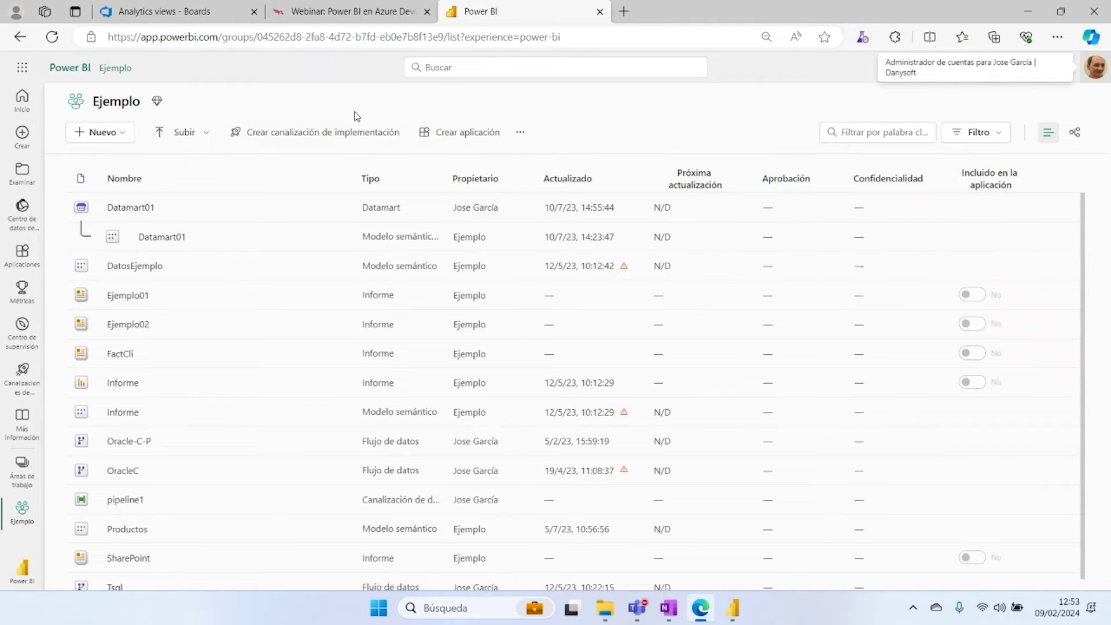
click(177, 16)
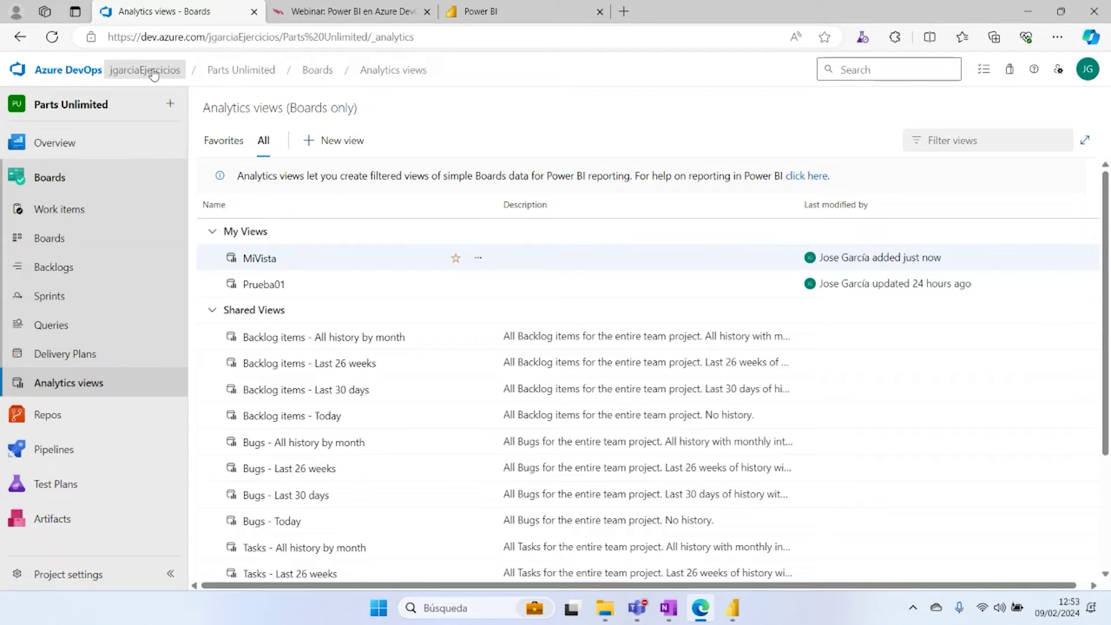
drag(284, 38, 108, 37)
key(ctrl+c)
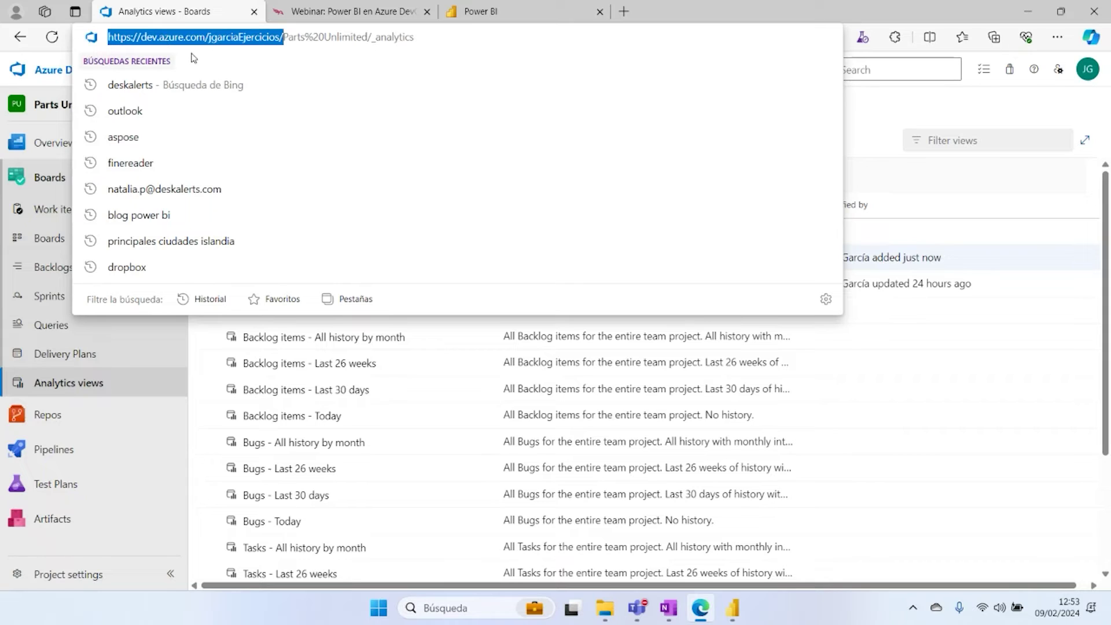
right_click(256, 39)
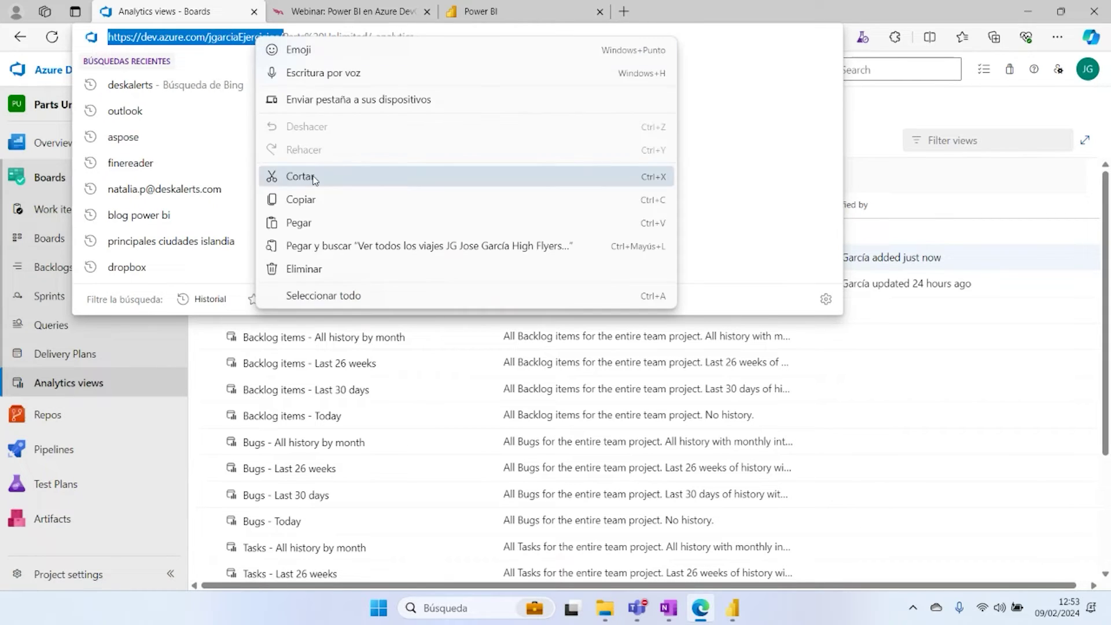
click(316, 202)
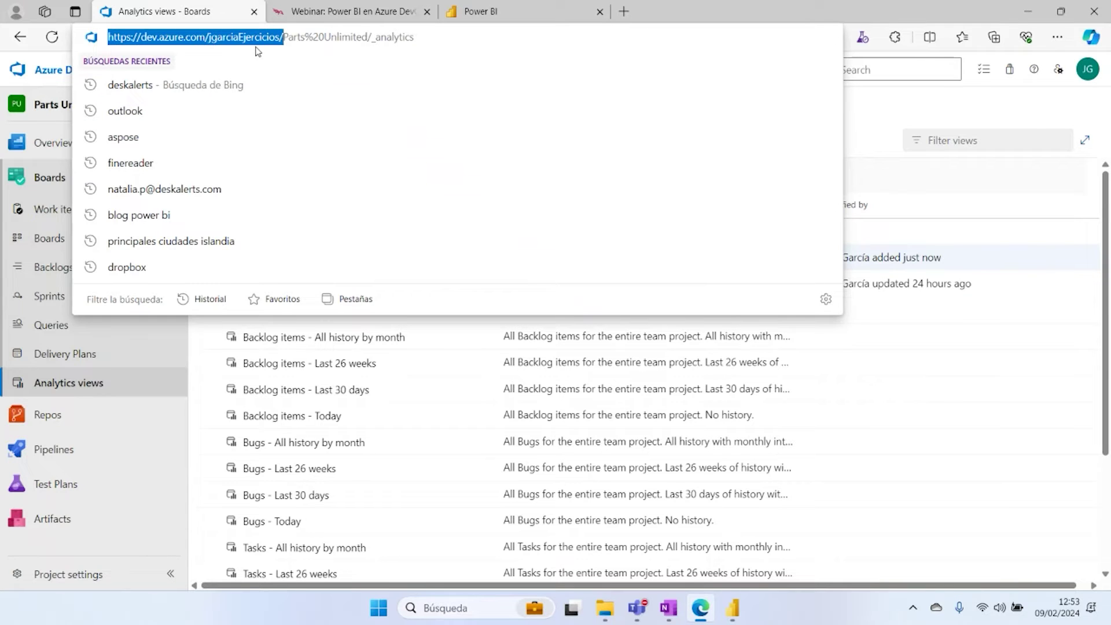
Step: Switch back to Power BI Desktop and paste the copied Azure DevOps organization URL as the Organización value
click(466, 17)
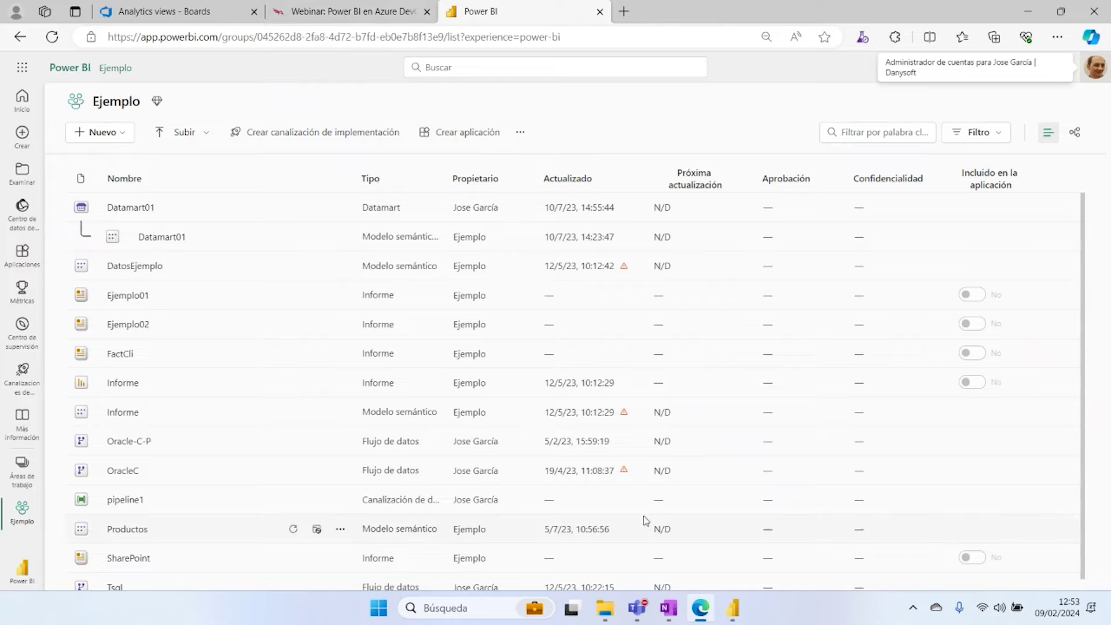
click(733, 609)
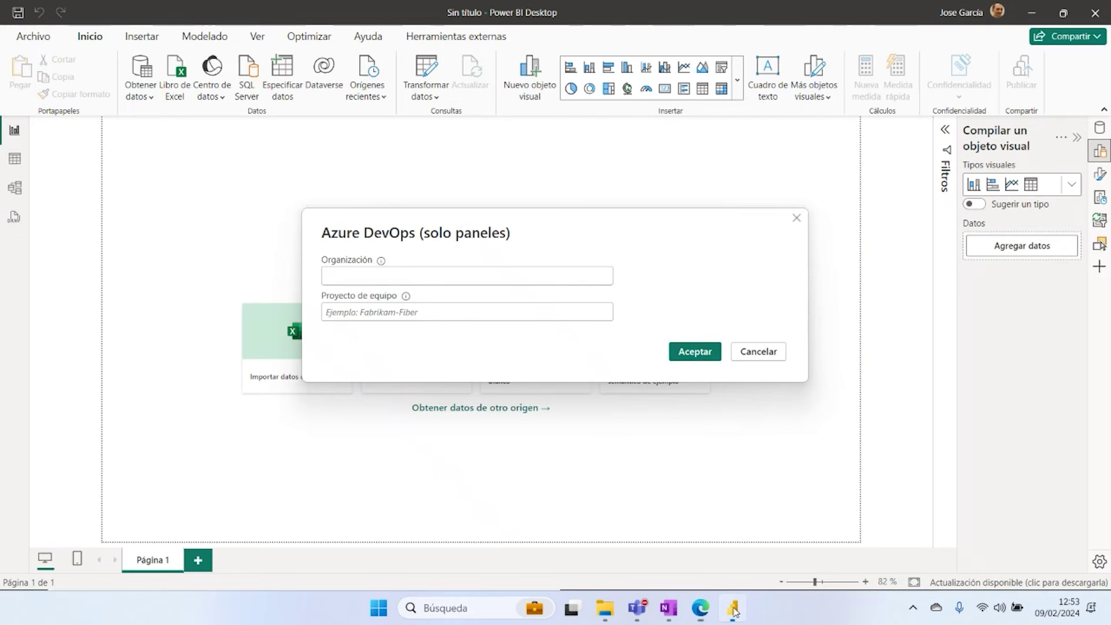
right_click(457, 277)
click(387, 337)
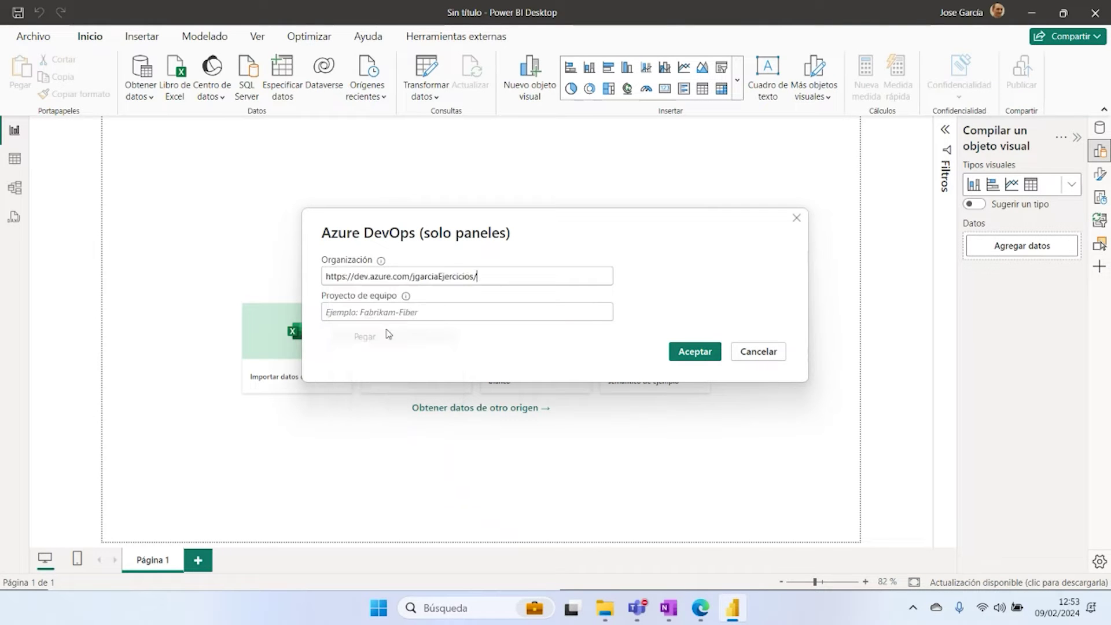
Step: Switch to the Azure DevOps page in the browser and copy the project name Parts Unlimited from the project heading
click(435, 312)
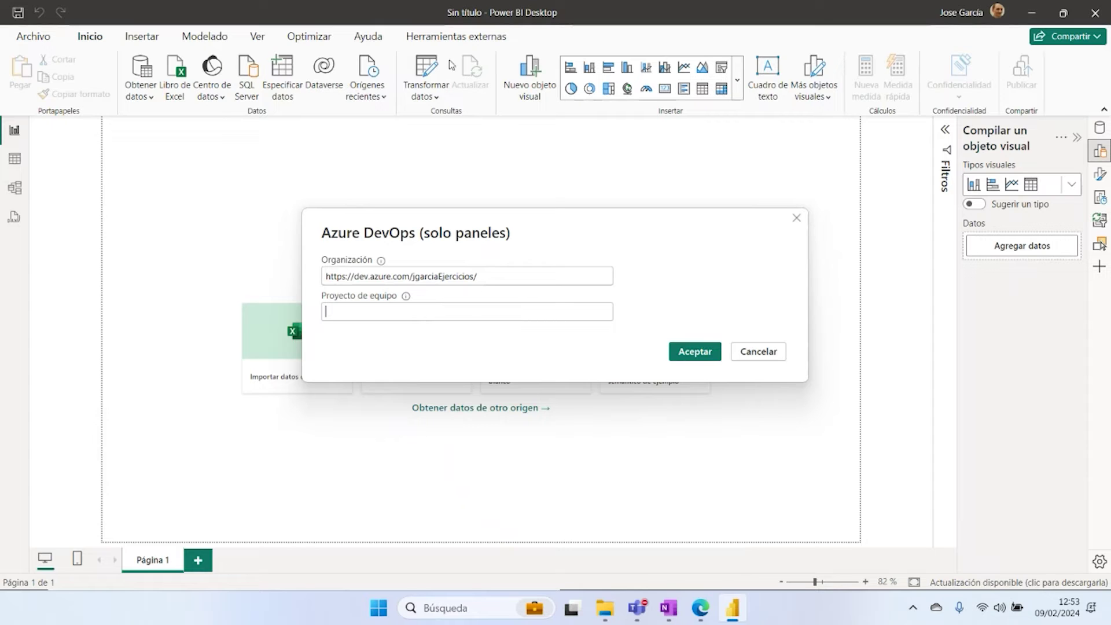
click(700, 607)
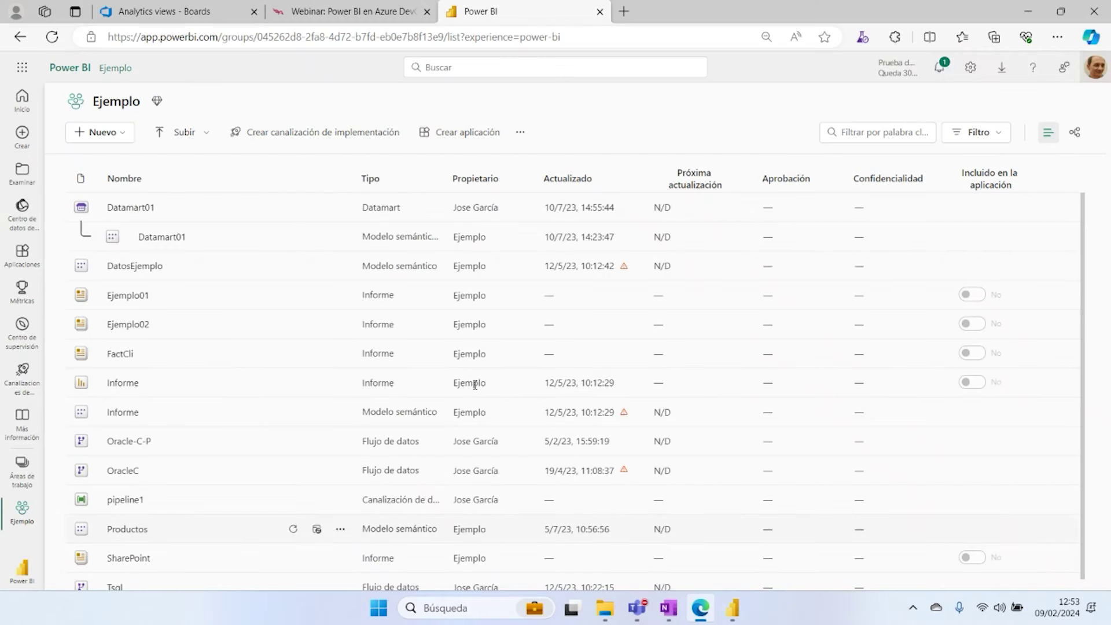
click(168, 11)
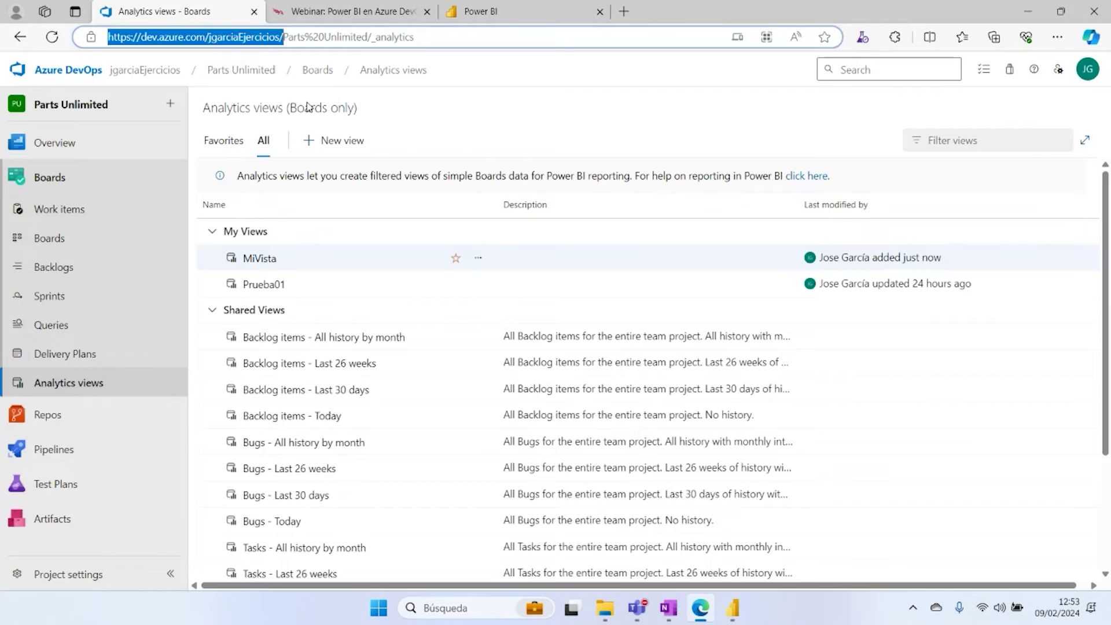
click(415, 38)
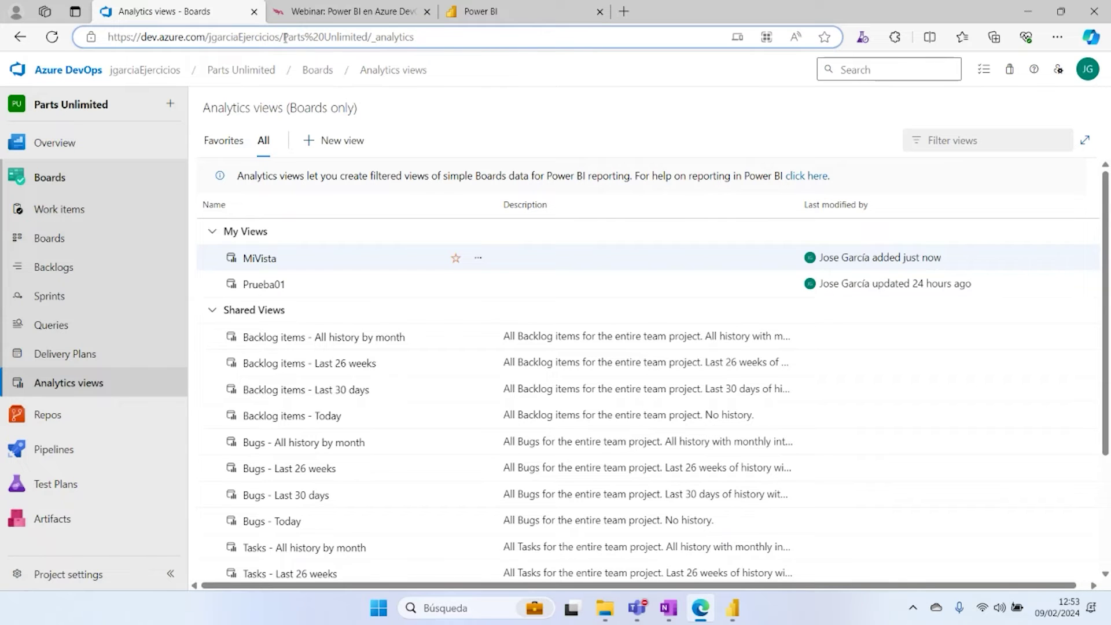
drag(284, 38, 369, 39)
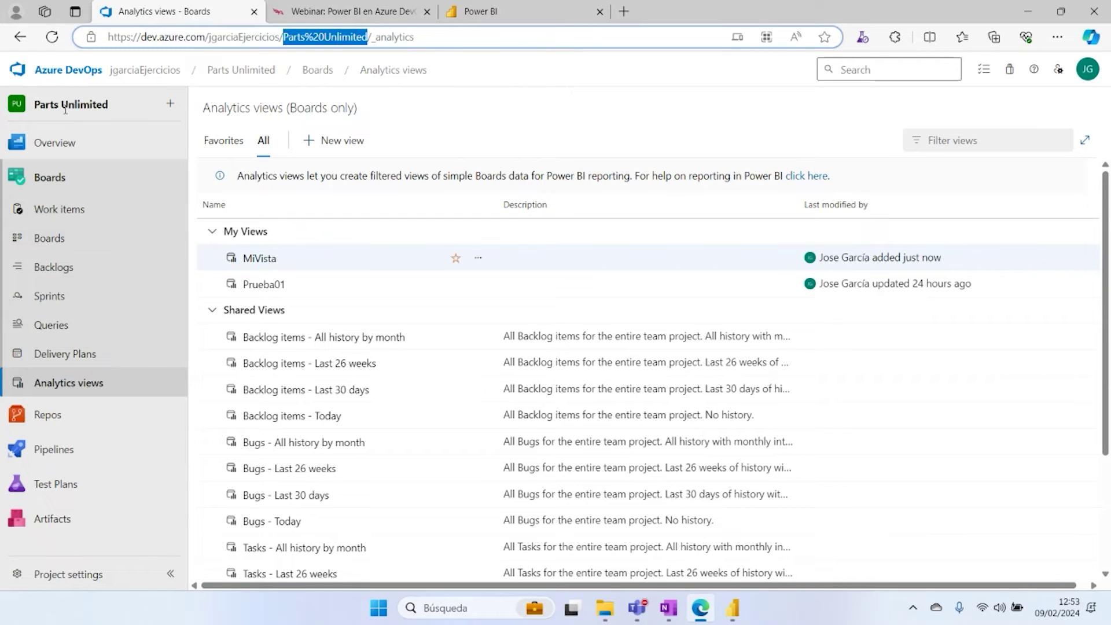
click(305, 38)
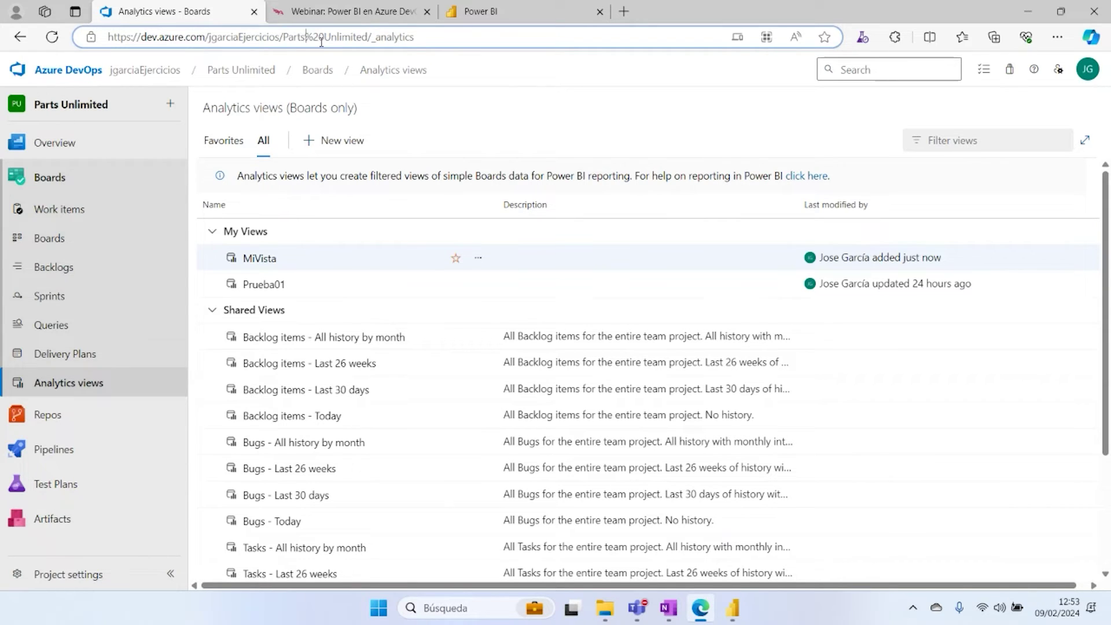
drag(319, 38, 310, 39)
drag(325, 38, 308, 42)
drag(108, 104, 33, 106)
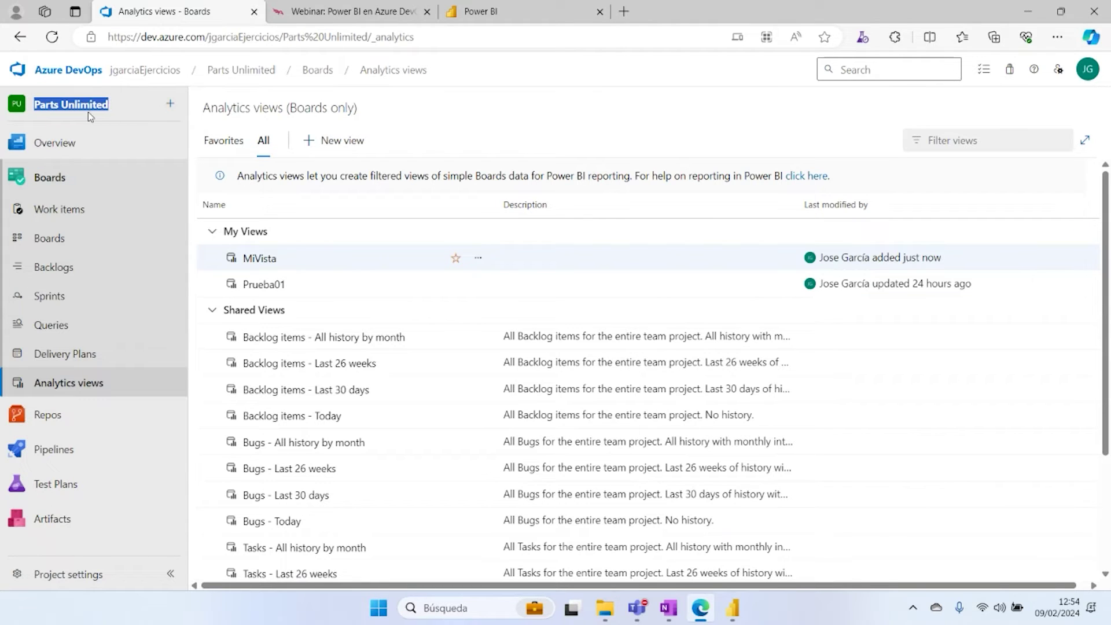
right_click(89, 116)
click(128, 118)
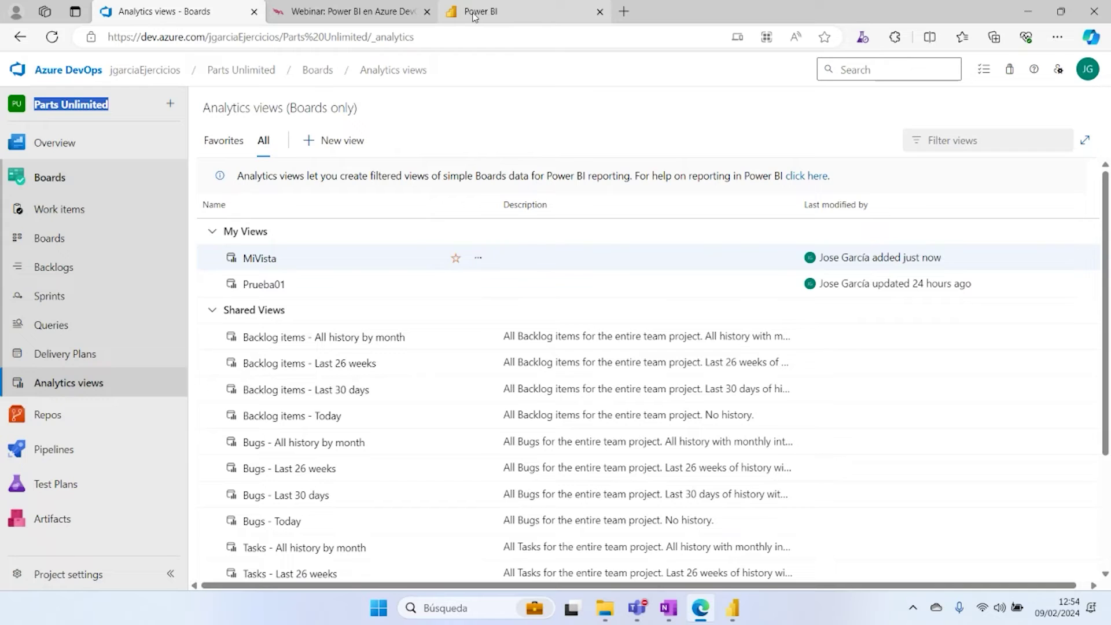
Step: Switch to Power BI Desktop and try to paste the copied project name into the Proyecto de equipo field
click(473, 13)
click(732, 608)
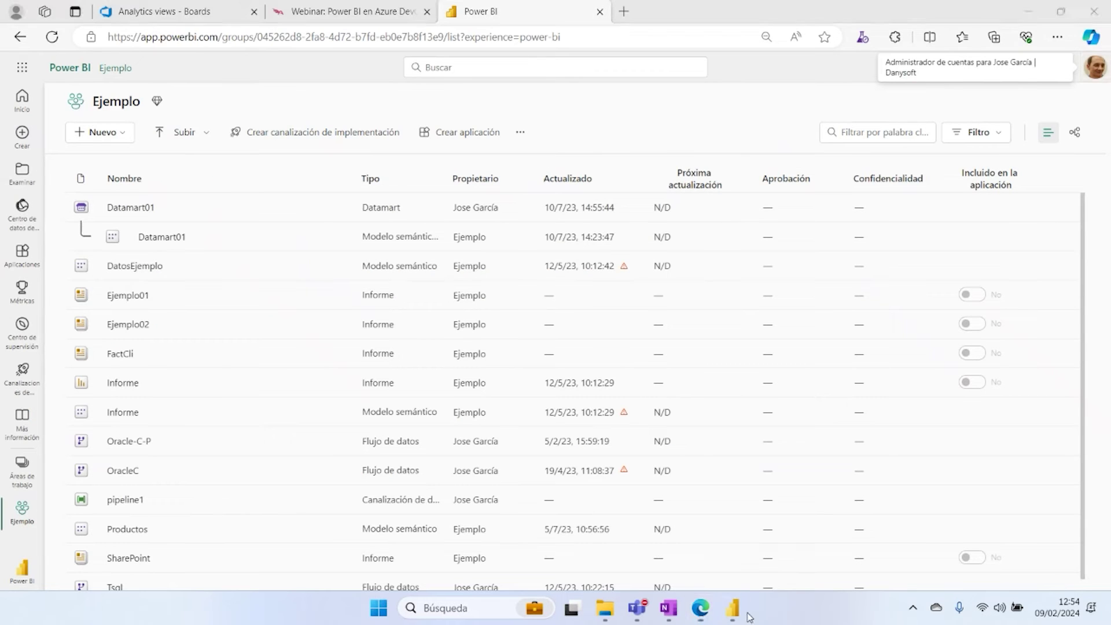
right_click(460, 318)
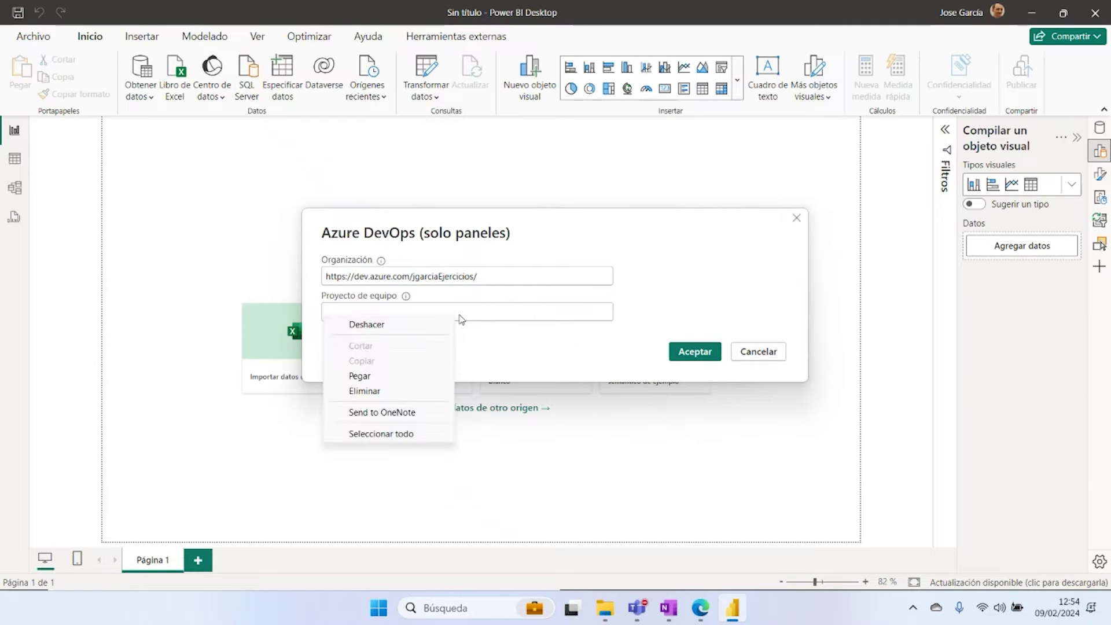
click(397, 375)
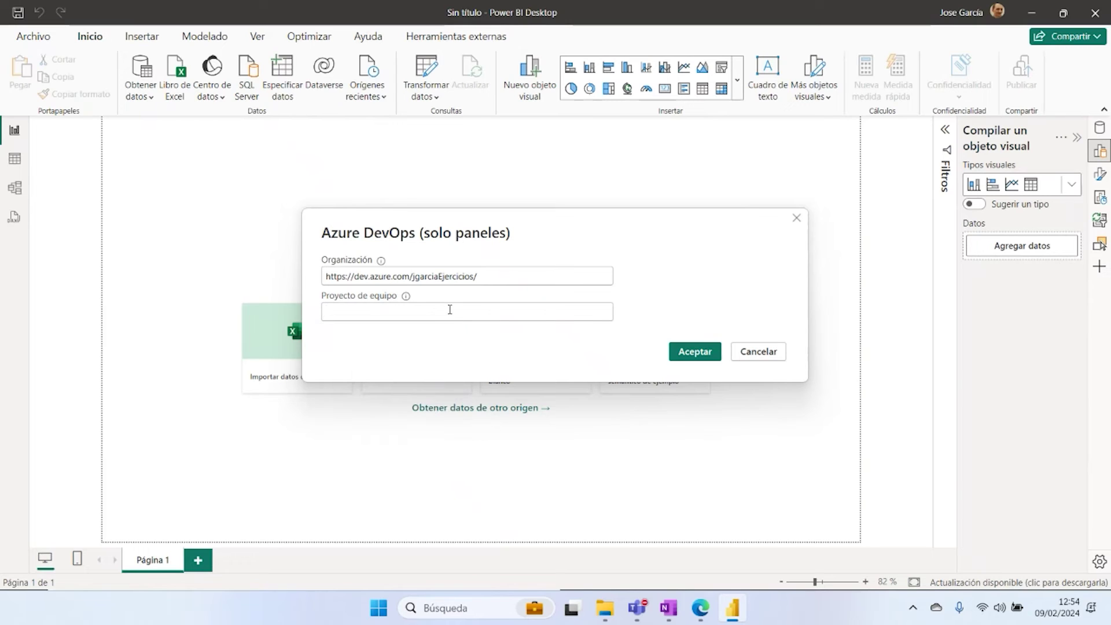
Step: Set Proyecto de equipo to Parts Unlimited and accept the Azure DevOps connection settings
text(Pa)
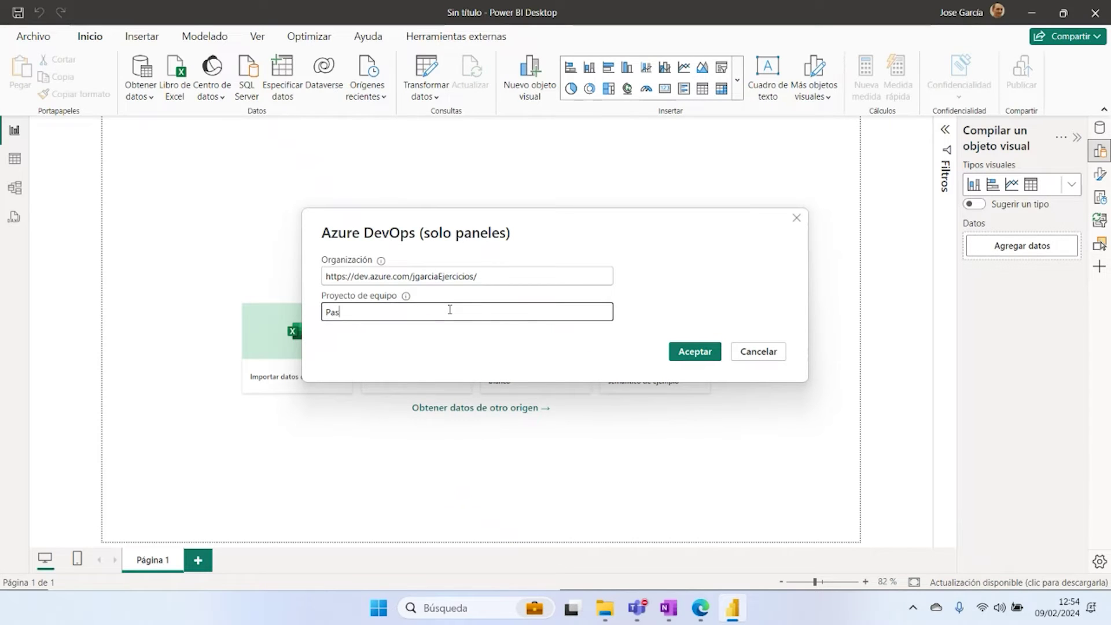
text(rts Unlimited)
click(700, 351)
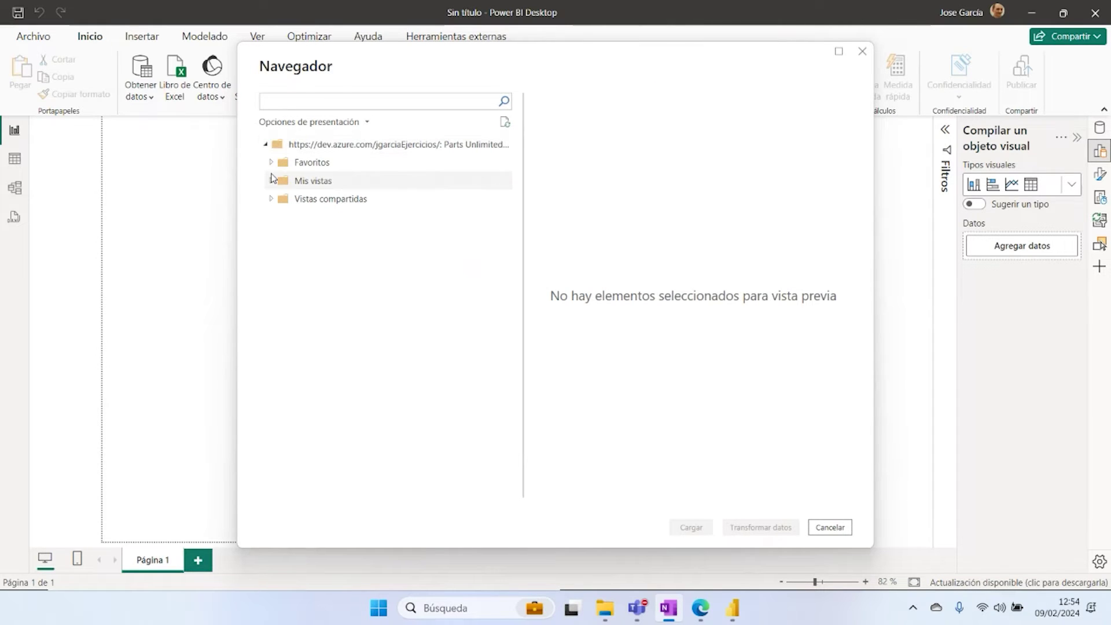
Step: Expand the Favoritos, Mis vistas and Vistas compartidas folders, and select the MiVista view to preview its data
click(271, 162)
click(270, 181)
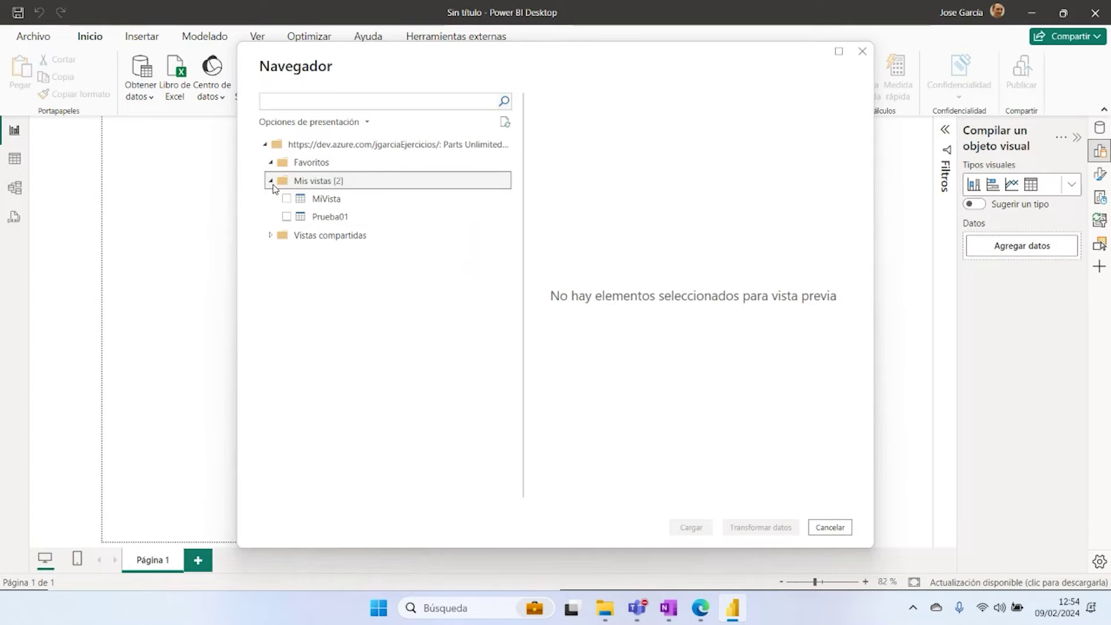
click(270, 235)
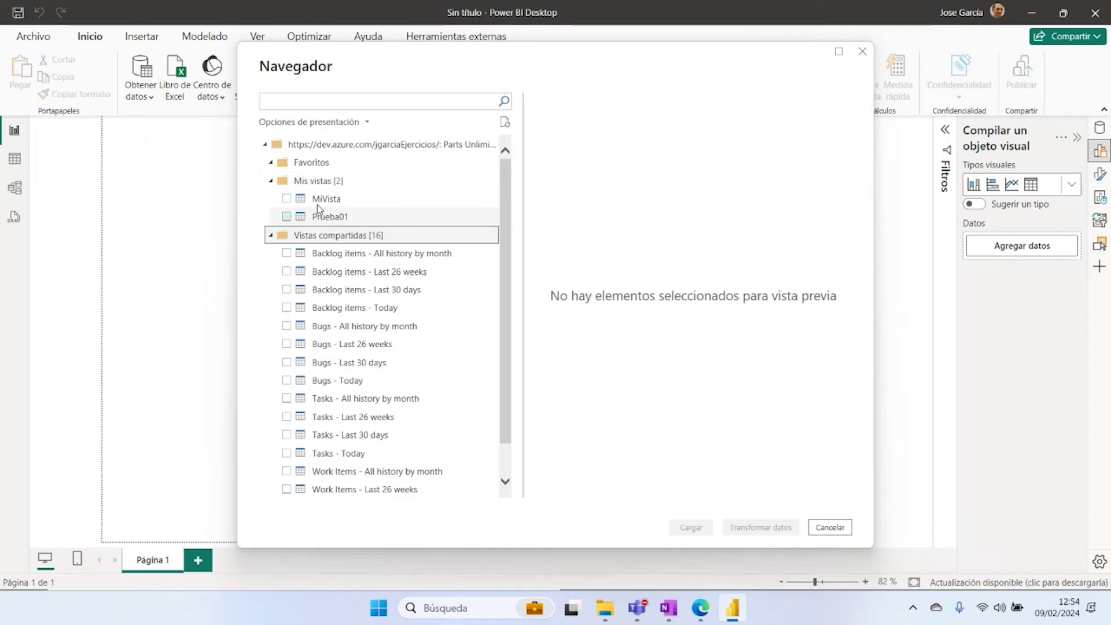
click(286, 198)
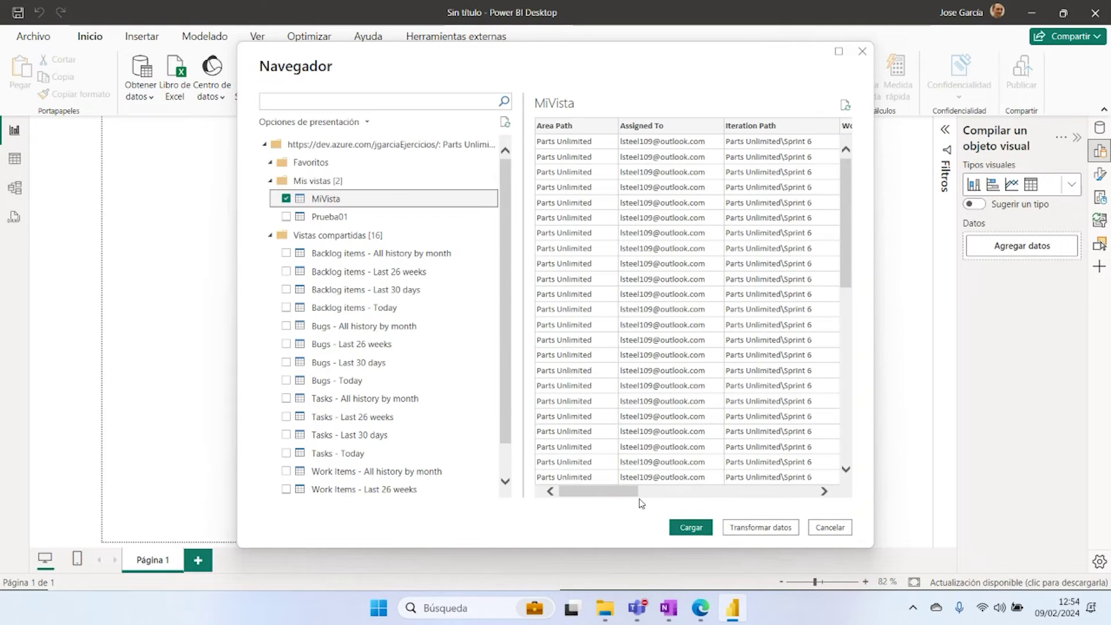
mouse_move(626, 493)
mouse_down()
mouse_move(786, 493)
mouse_move(613, 492)
mouse_up()
scroll(368, 359, down, 1)
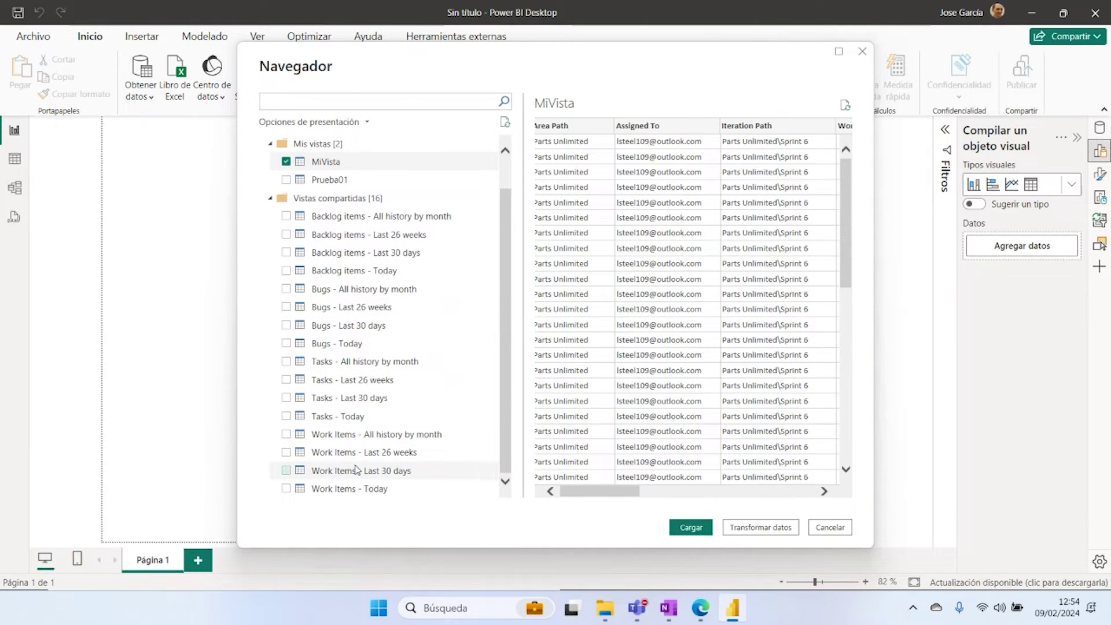
Step: Preview the Backlog items - All history by month view, try adding it to the MiVista selection, and deselect it
scroll(355, 469, up, 1)
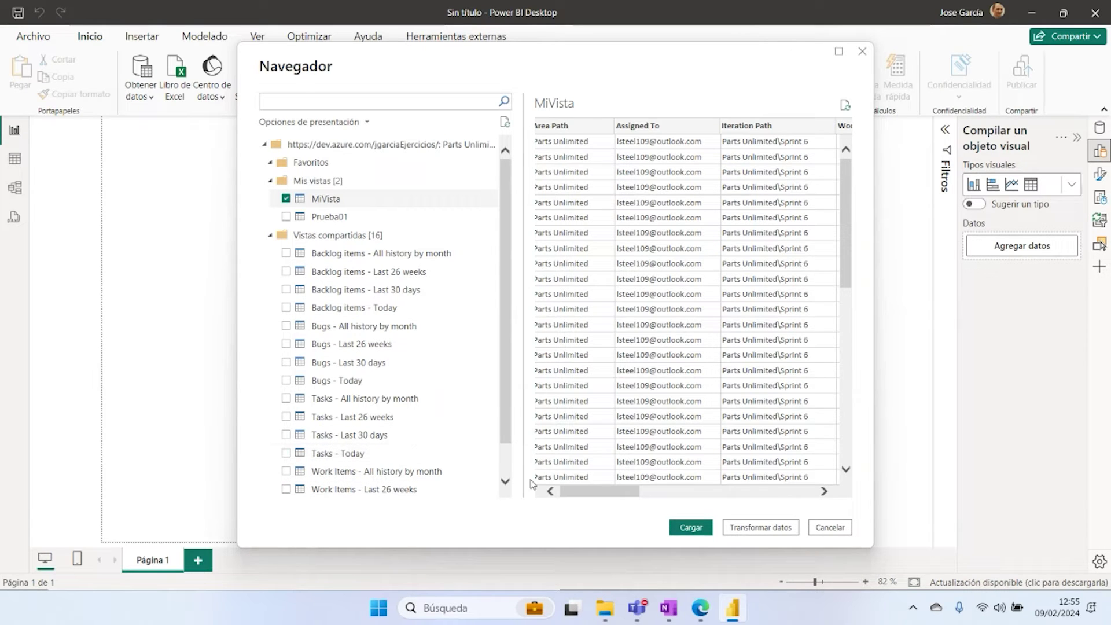
mouse_move(612, 493)
mouse_down()
mouse_move(811, 496)
mouse_move(625, 495)
mouse_up()
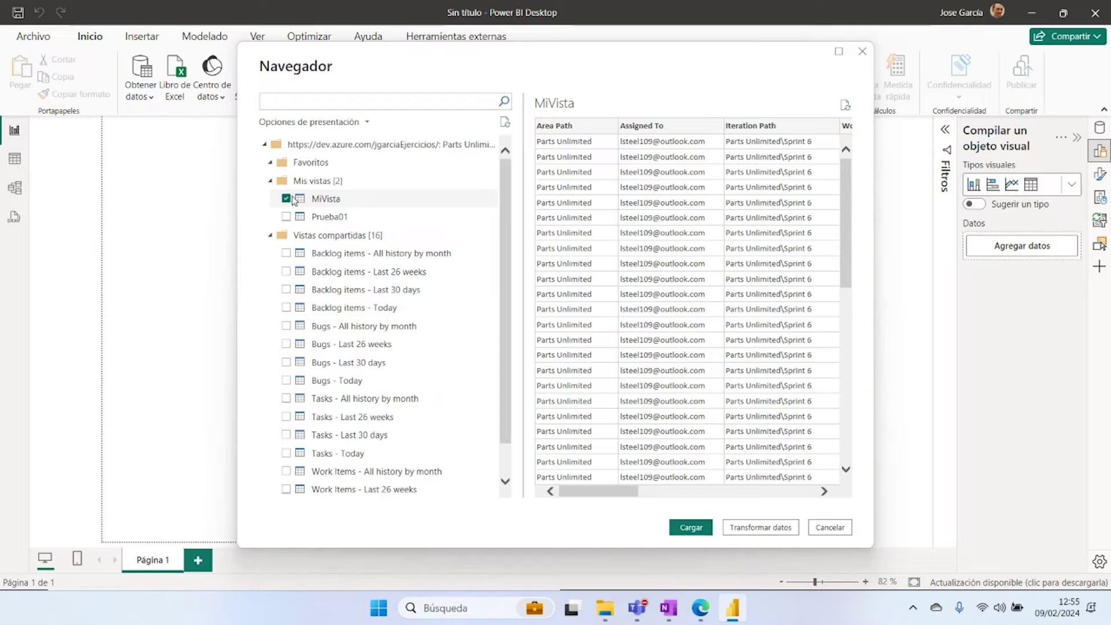
click(276, 255)
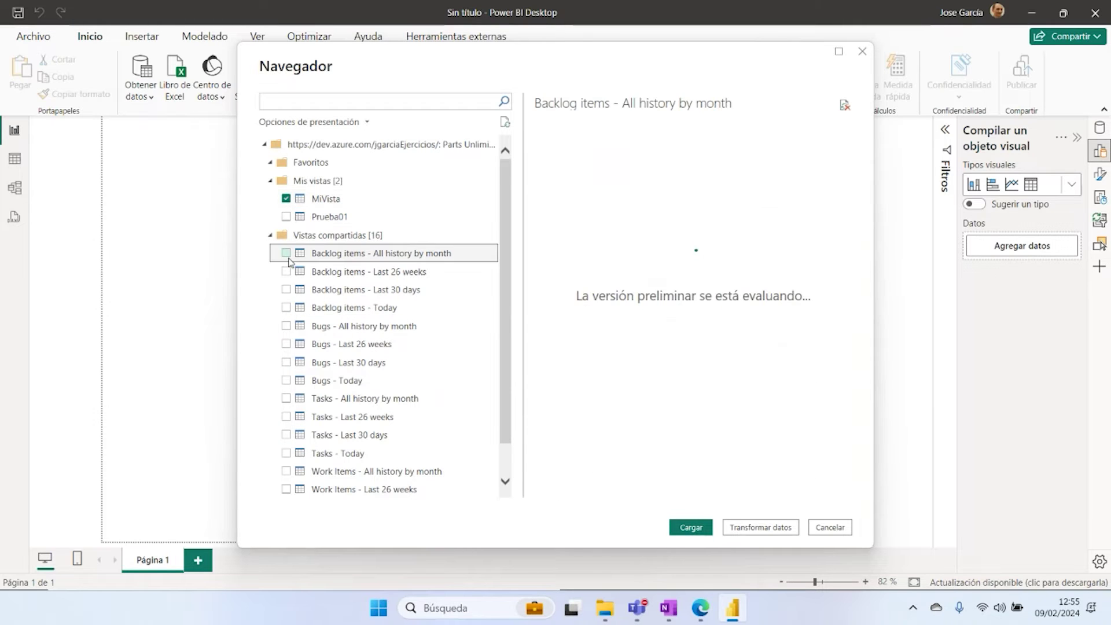
click(286, 255)
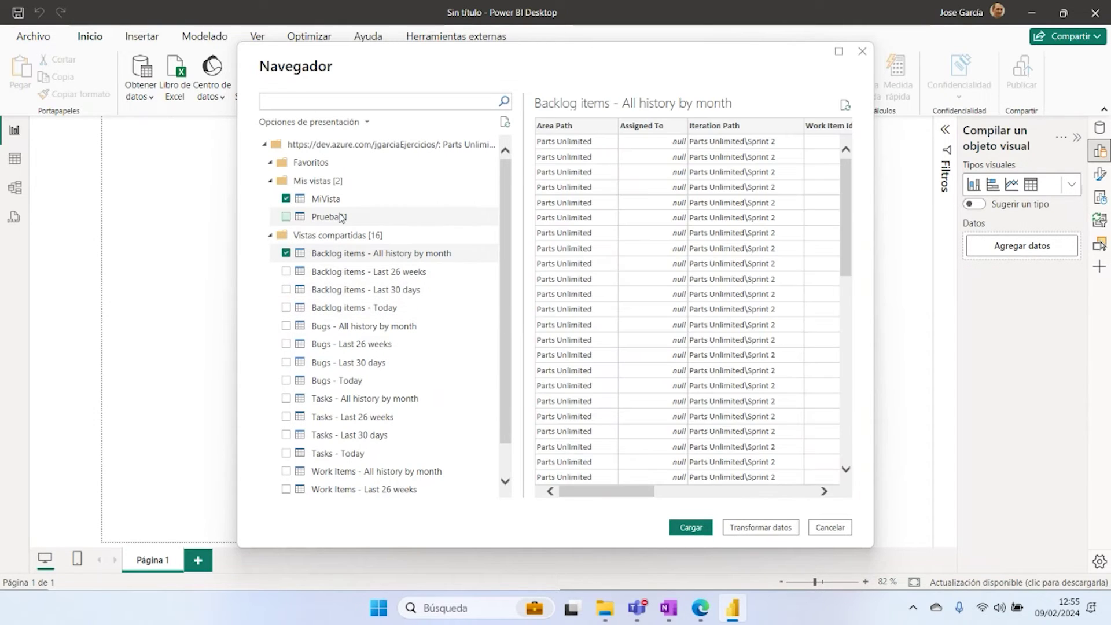
click(286, 254)
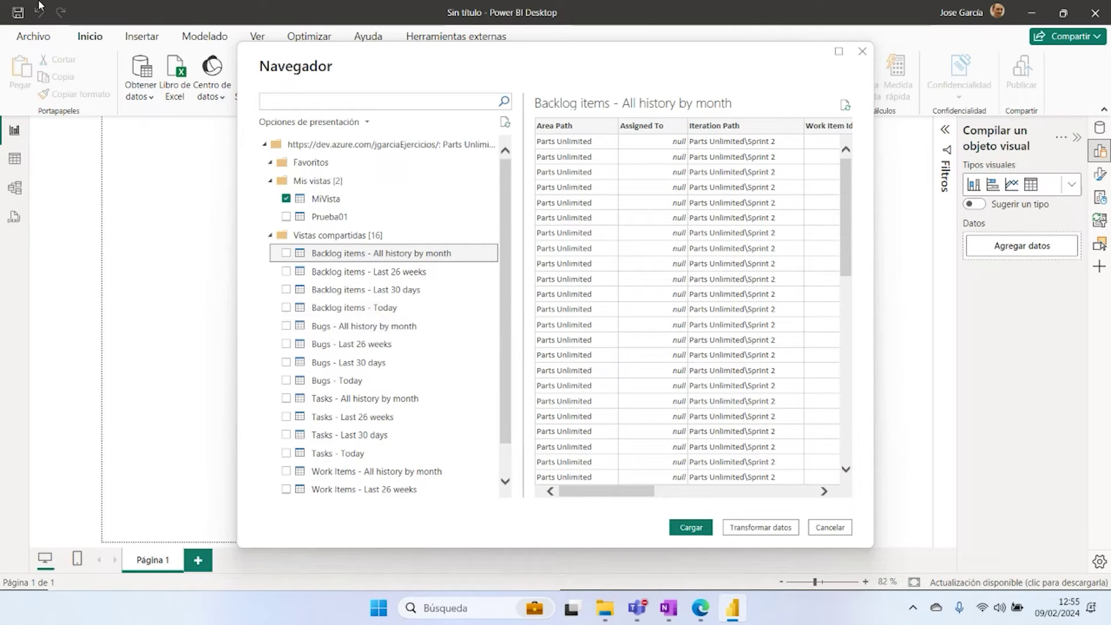
Step: Open the selected MiVista data for transformation in the Power Query editor and maximize the editor window
key(alt+Tab)
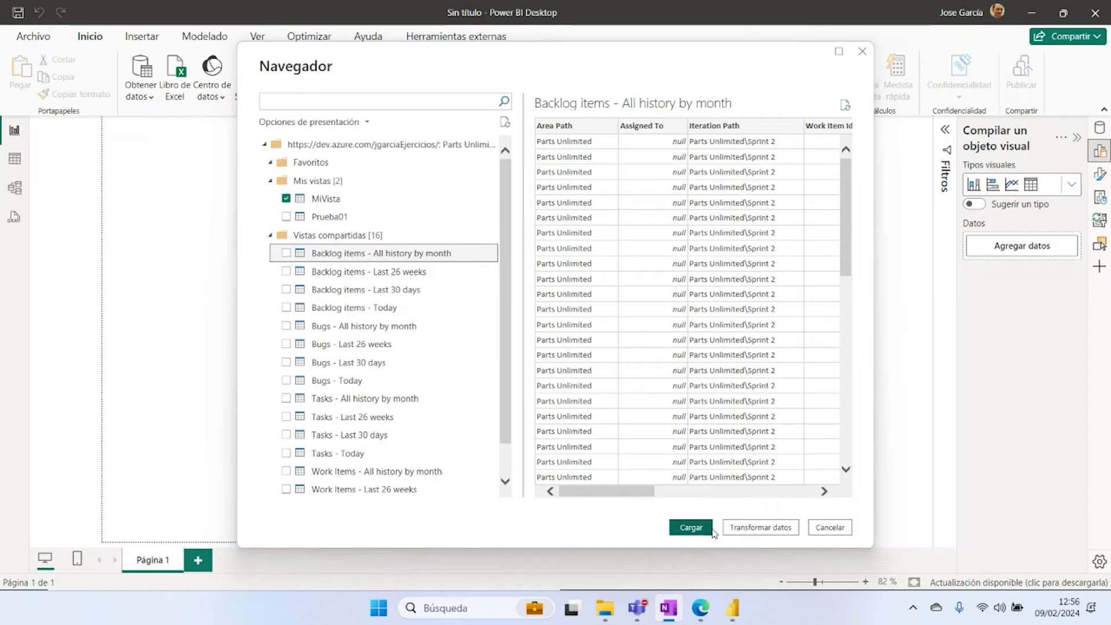
click(759, 528)
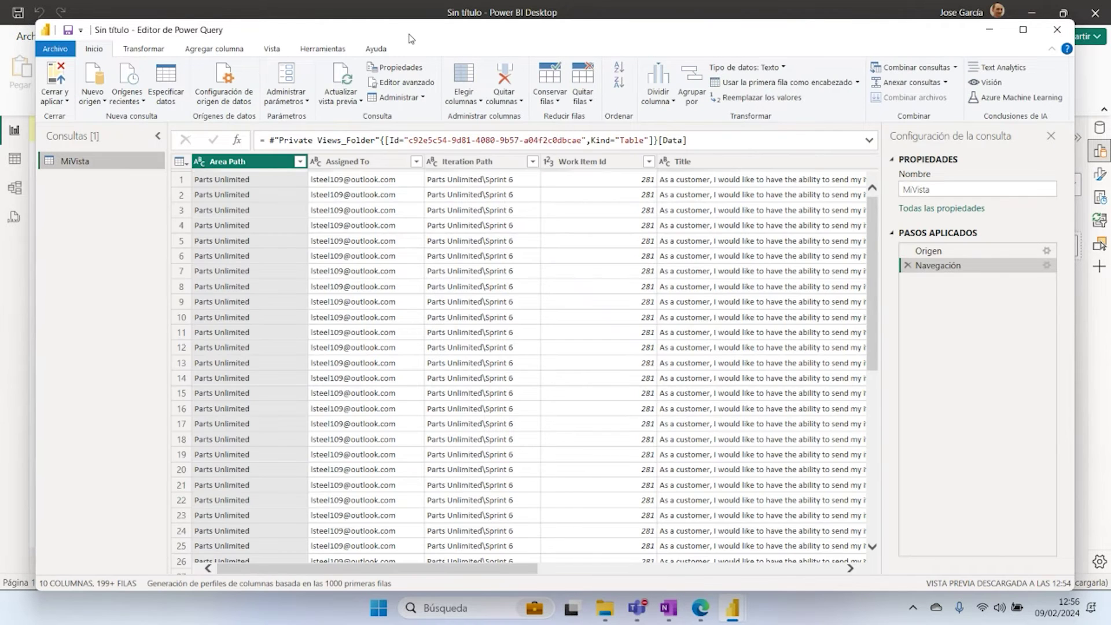
double_click(230, 36)
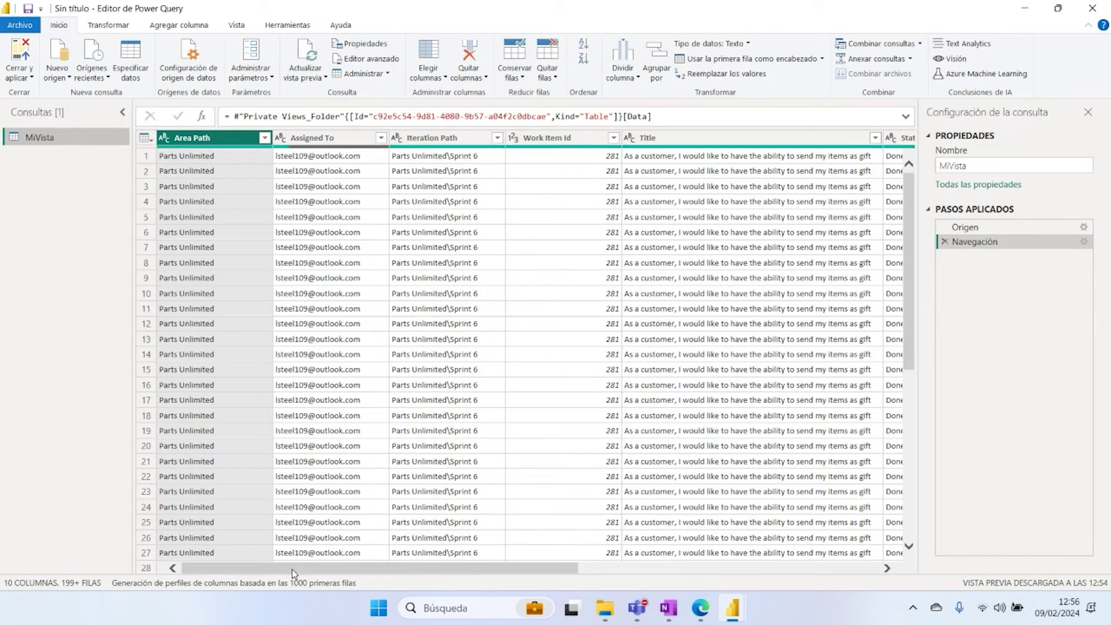
Step: Examine the MiVista rows and columns, checking how the Work Item Id, Date and Is Current values run across the daily records
mouse_move(294, 573)
mouse_down()
mouse_move(619, 576)
mouse_move(292, 576)
mouse_up()
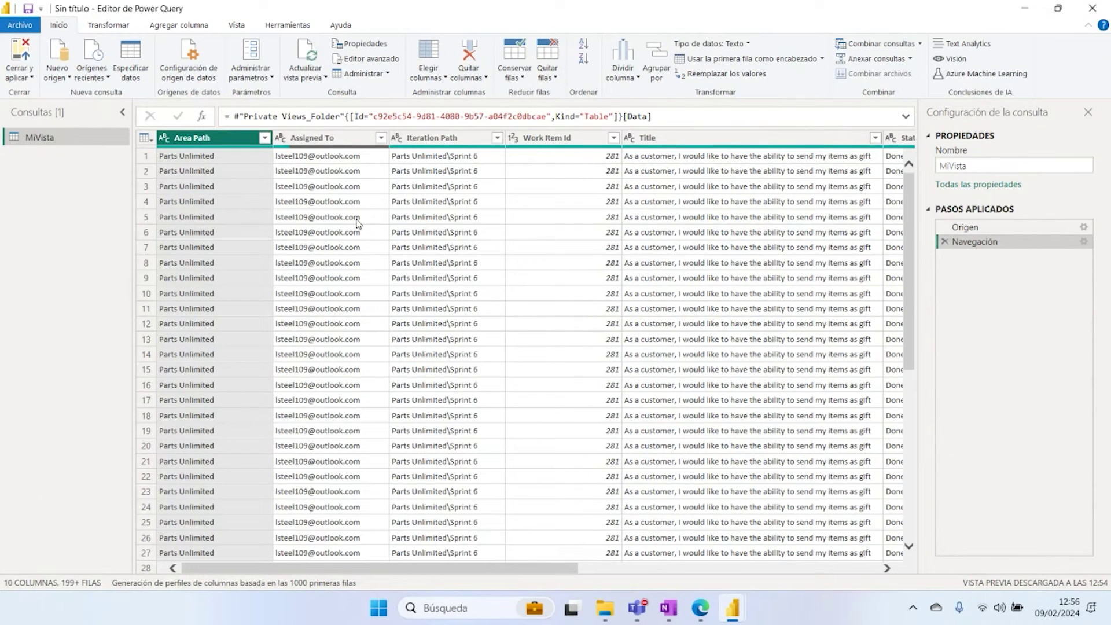
click(575, 158)
click(566, 245)
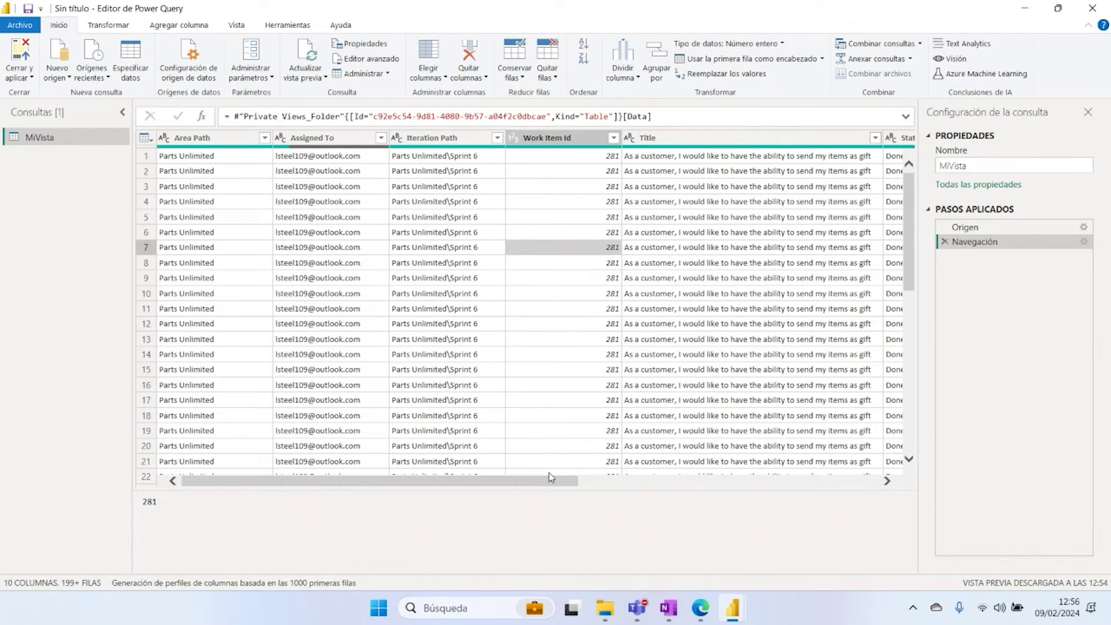
drag(551, 481, 778, 482)
scroll(445, 182, down, 1)
scroll(444, 183, down, 2)
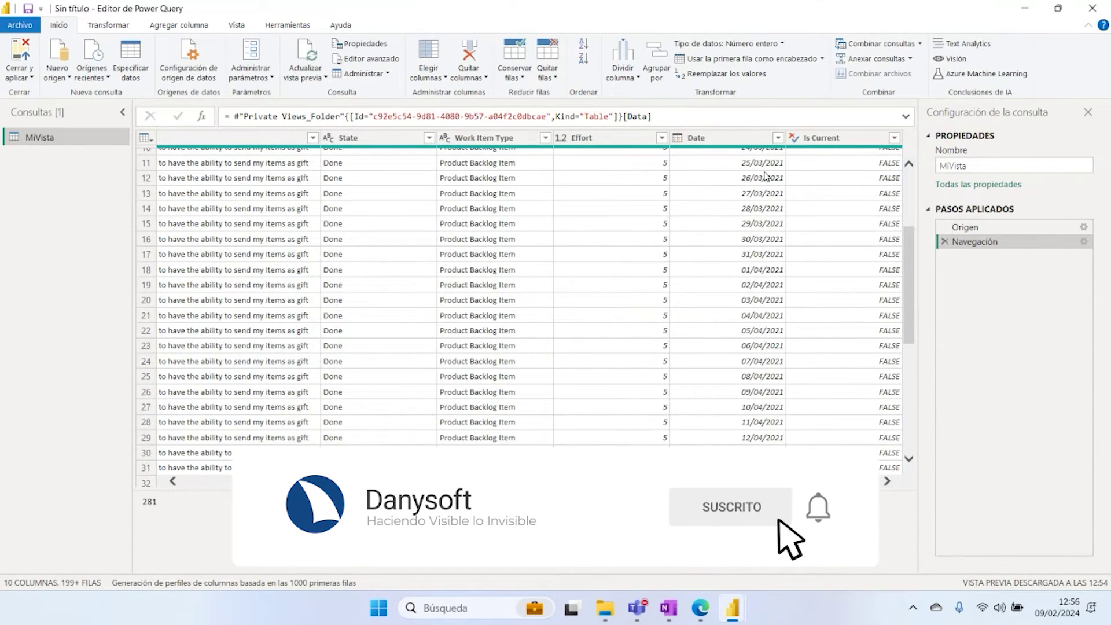
click(775, 178)
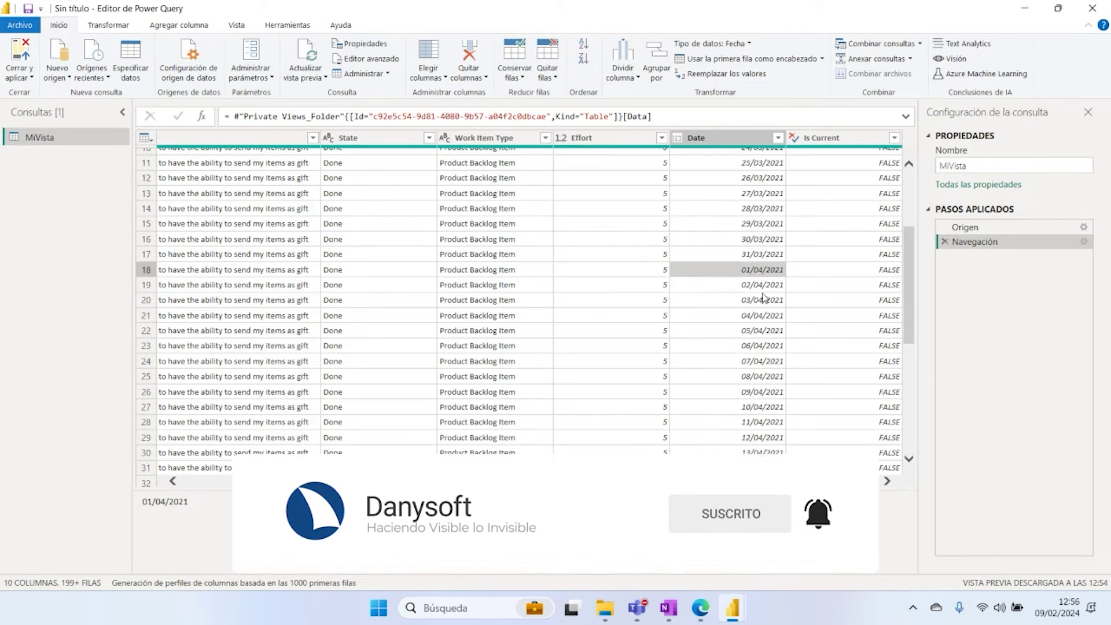
click(762, 392)
scroll(762, 394, down, 6)
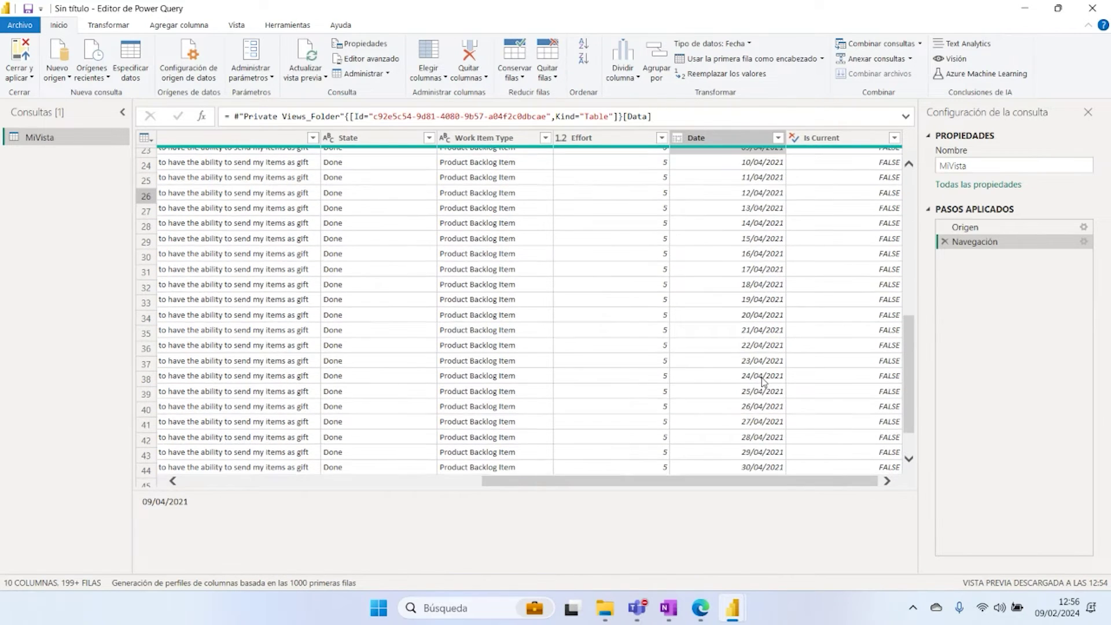
scroll(761, 379, up, 10)
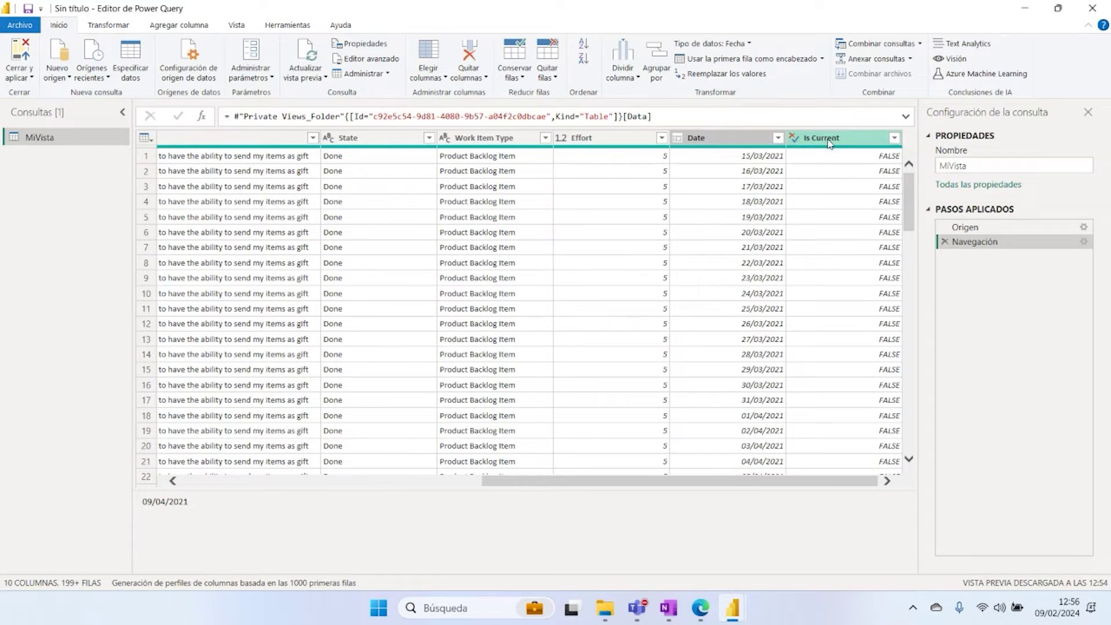
Step: Check the filter values offered for the Is Current and State columns, leaving both without a filter
click(894, 139)
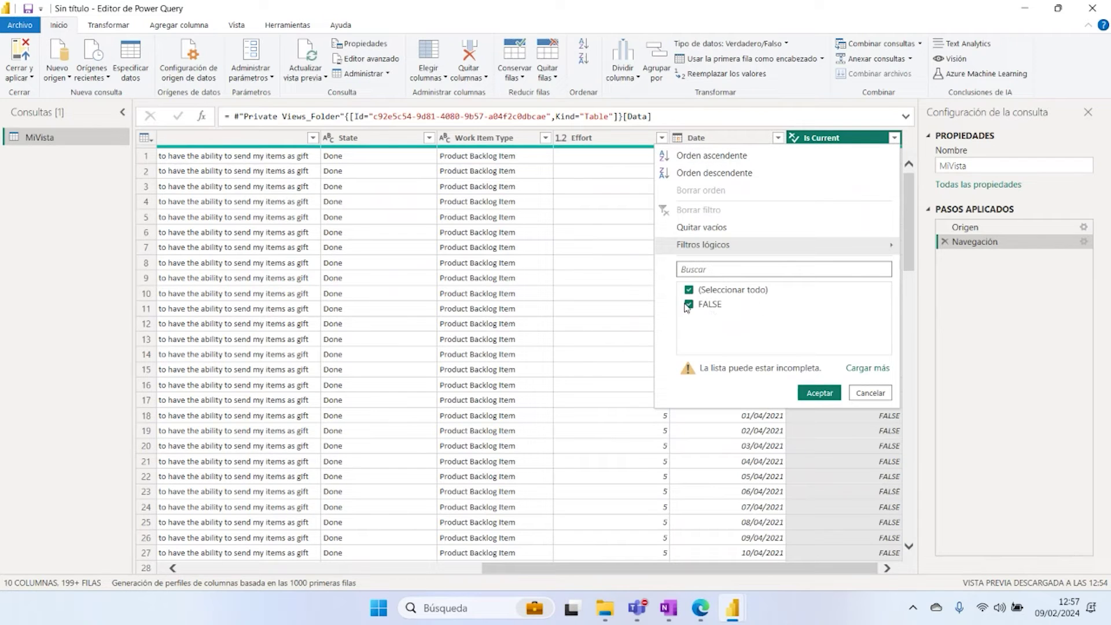
click(871, 393)
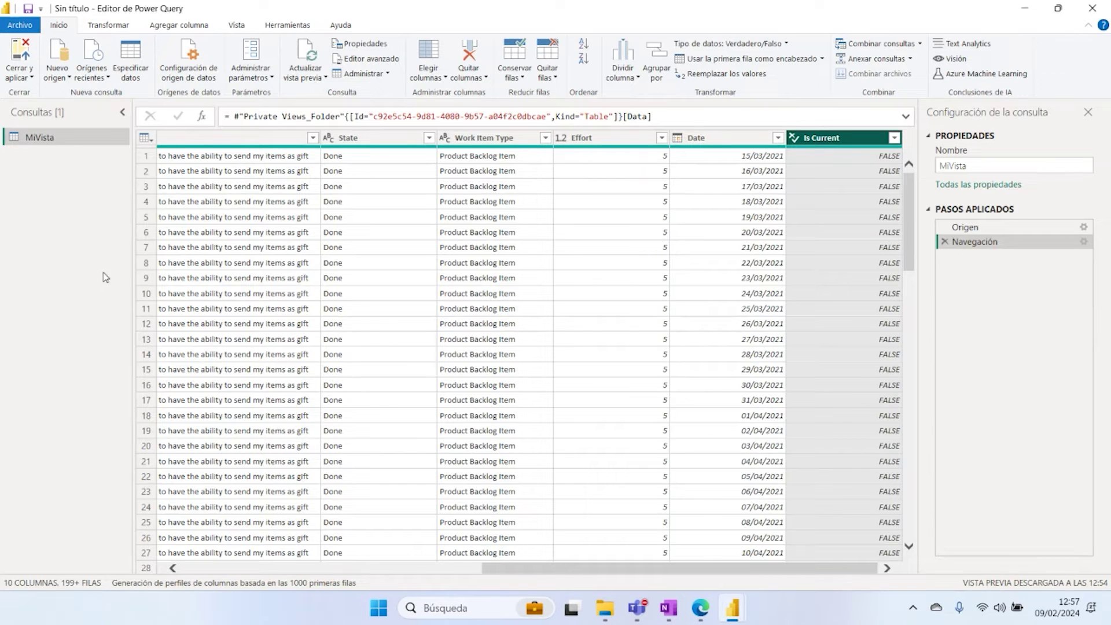
click(602, 564)
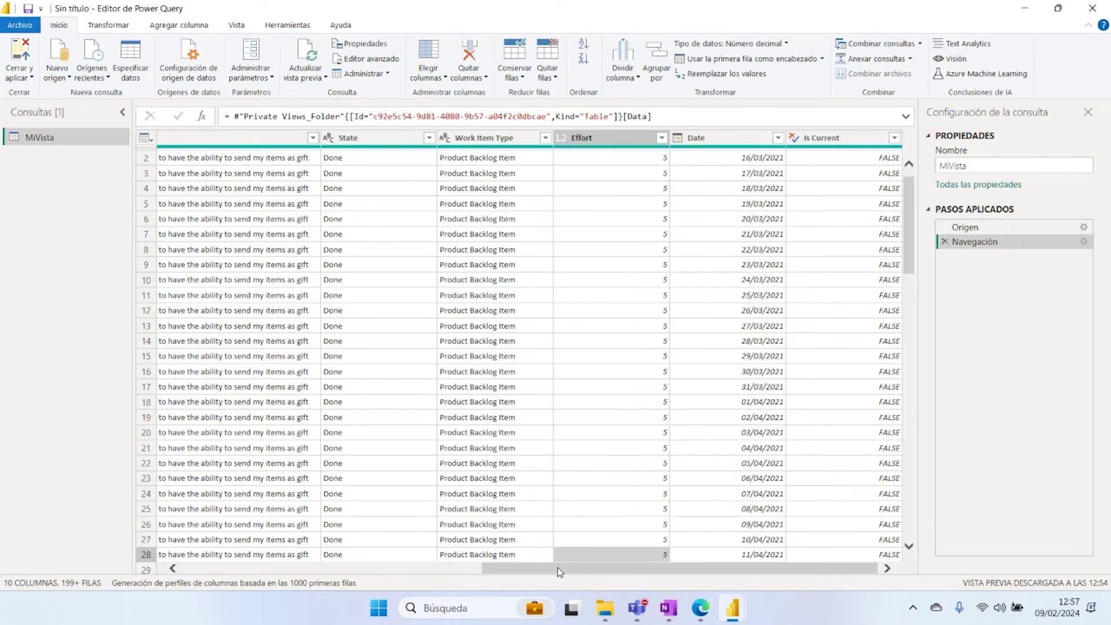
drag(562, 568, 469, 555)
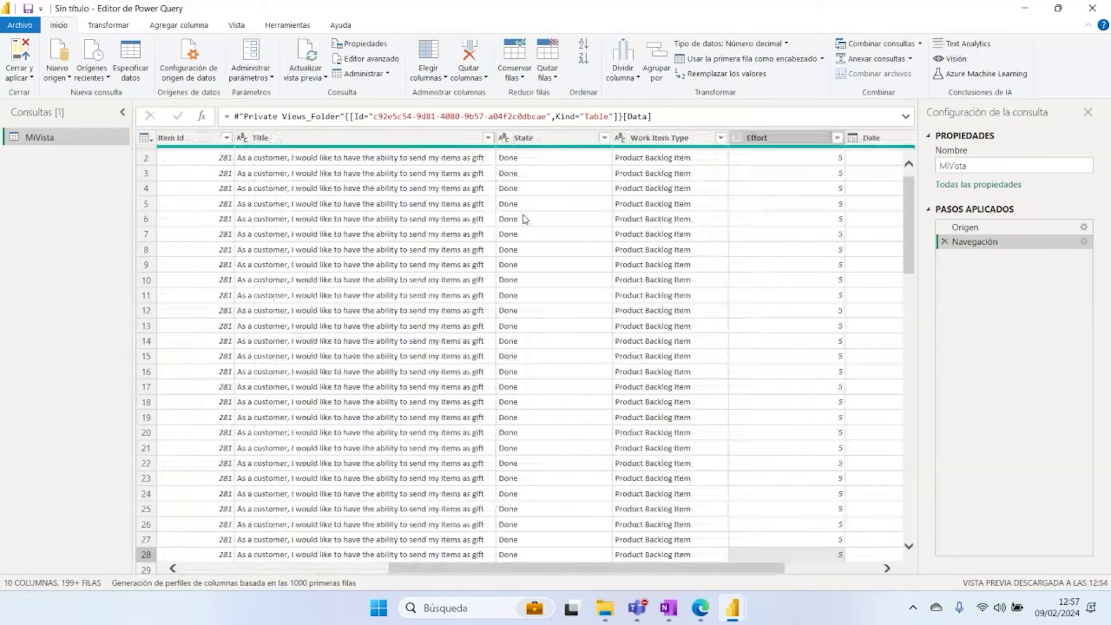
click(604, 138)
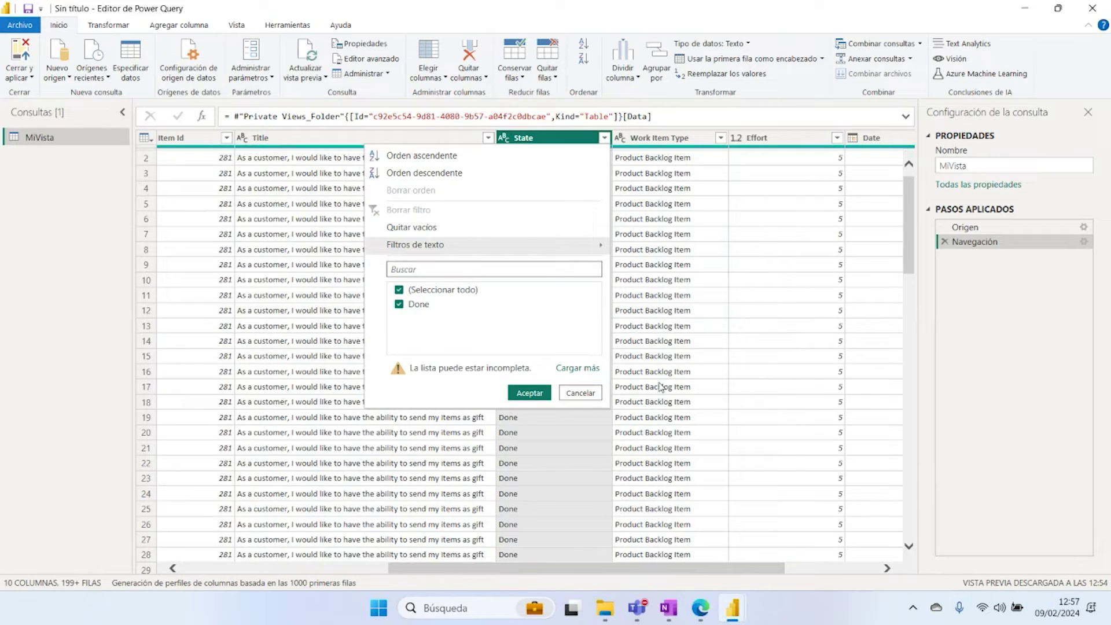
click(576, 395)
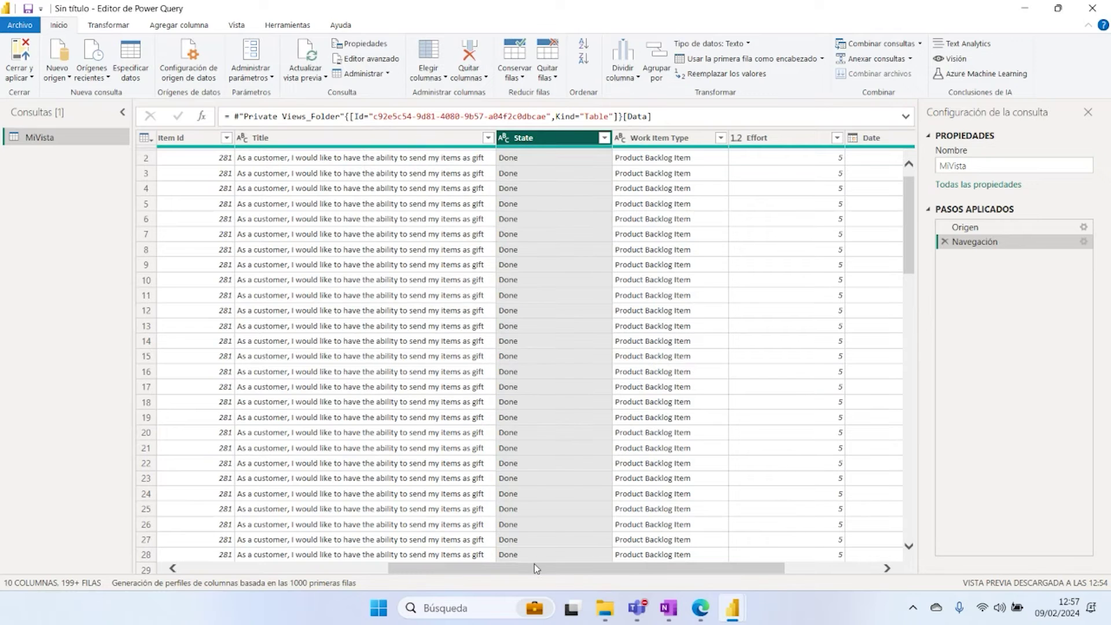
Step: Base the column profiling of the MiVista query on the complete data set
drag(534, 573, 327, 571)
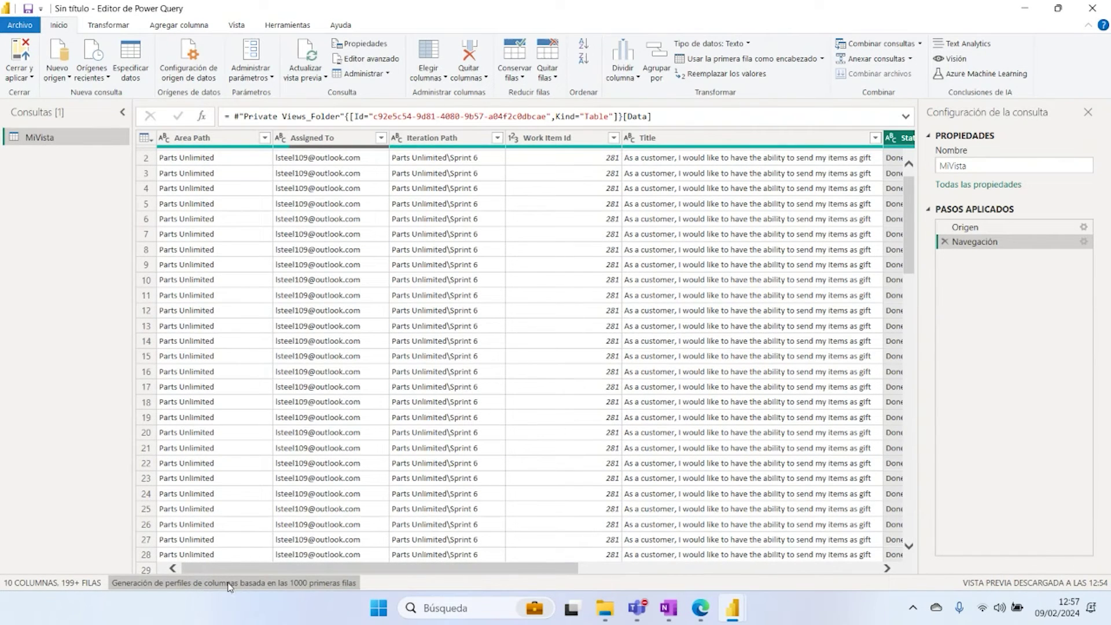
click(304, 586)
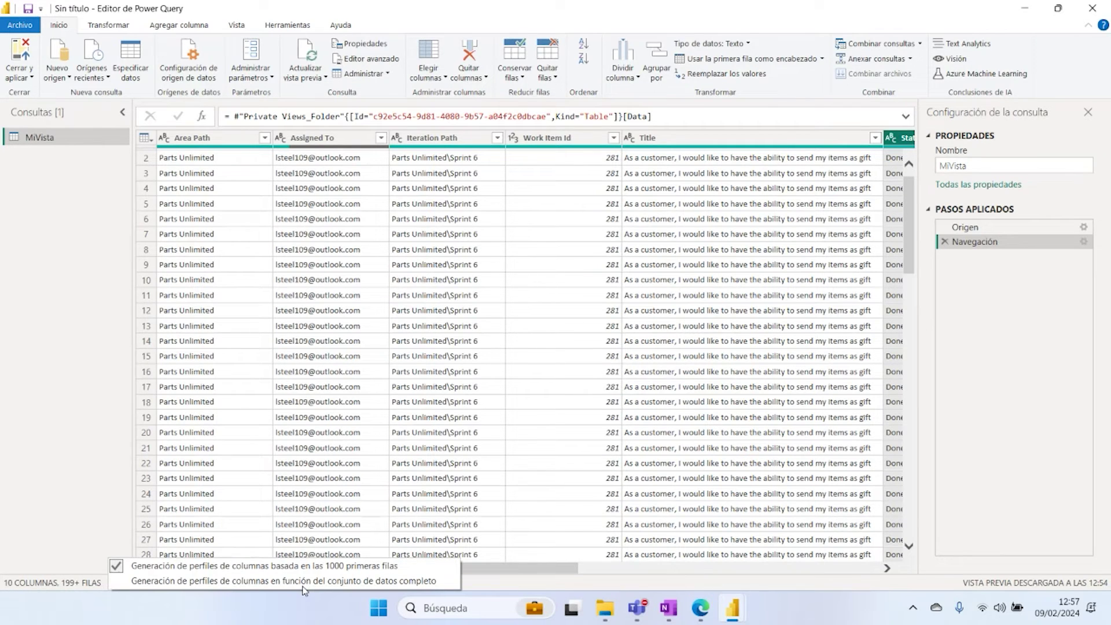
click(305, 581)
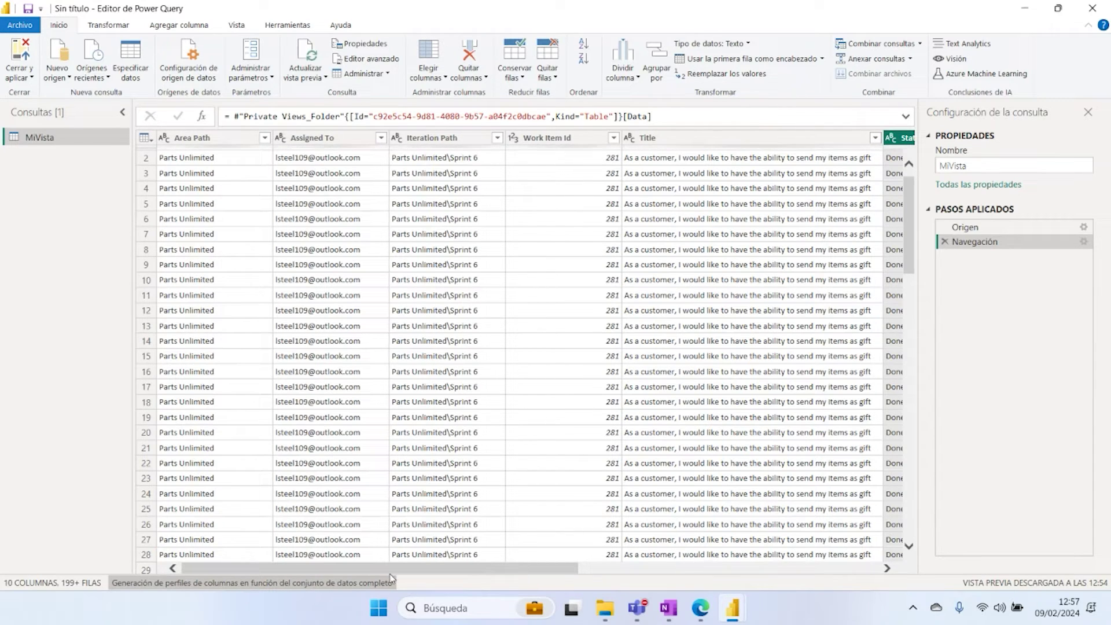
Step: Load the full list of Is Current filter values and filter the MiVista rows to keep only TRUE
drag(390, 570, 709, 591)
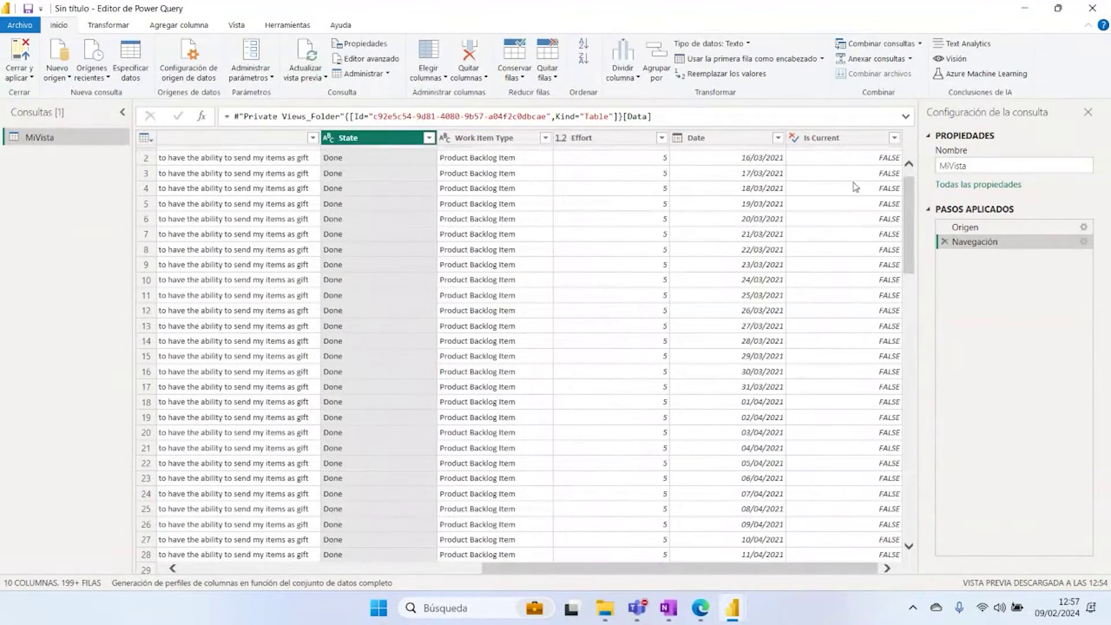
click(894, 137)
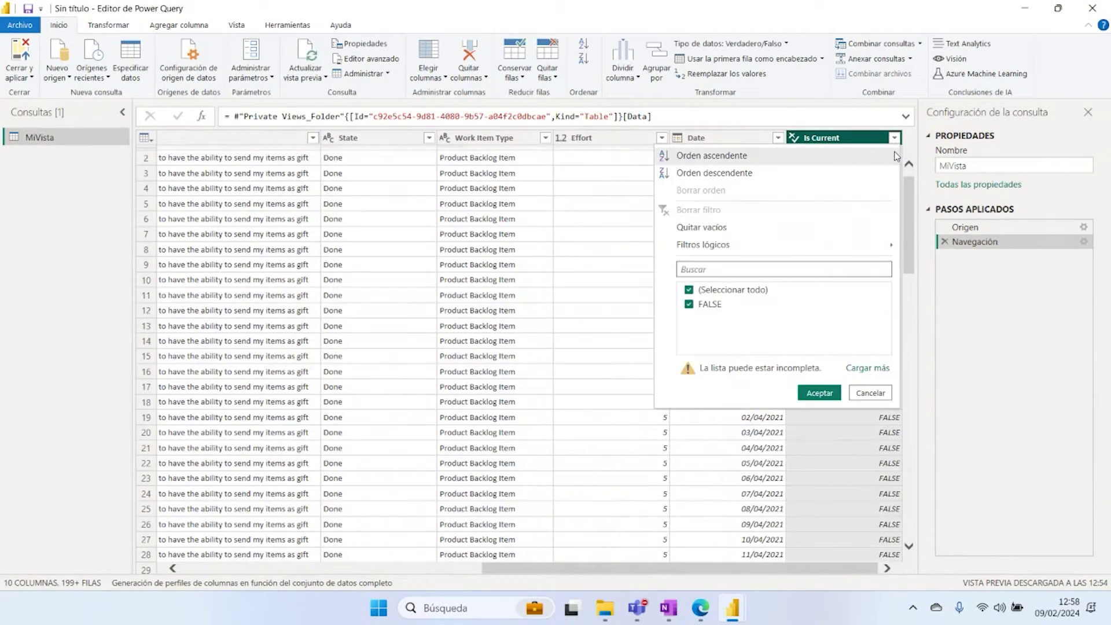
click(868, 368)
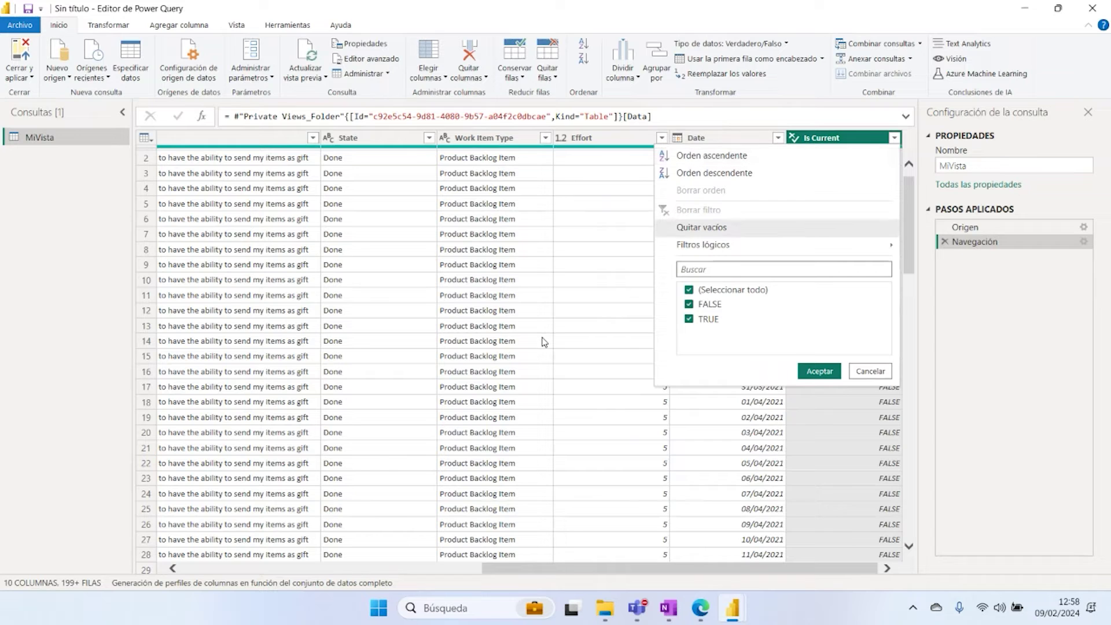
click(690, 305)
click(820, 371)
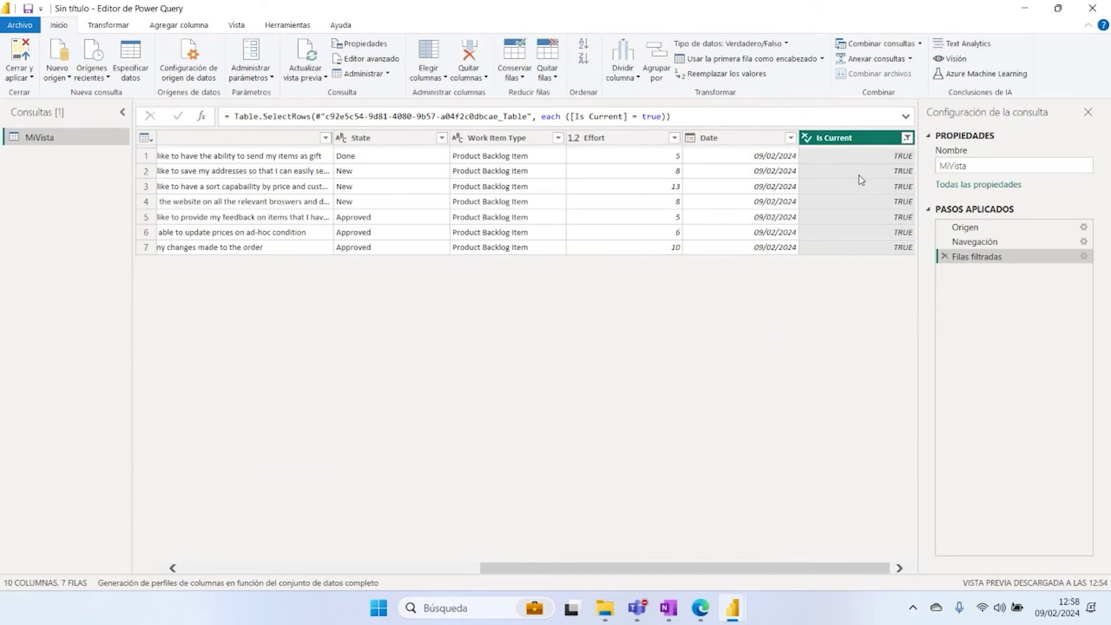
drag(662, 567, 813, 560)
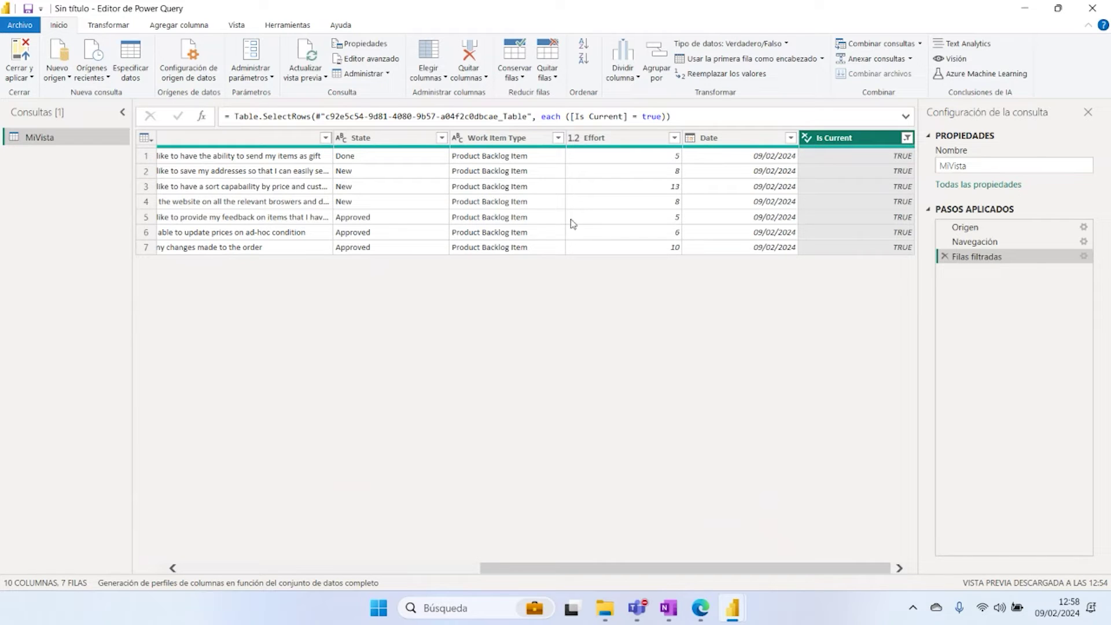
Step: Apply the query changes, close the Power Query editor, and examine the loaded MiVista rows in the table view
click(24, 75)
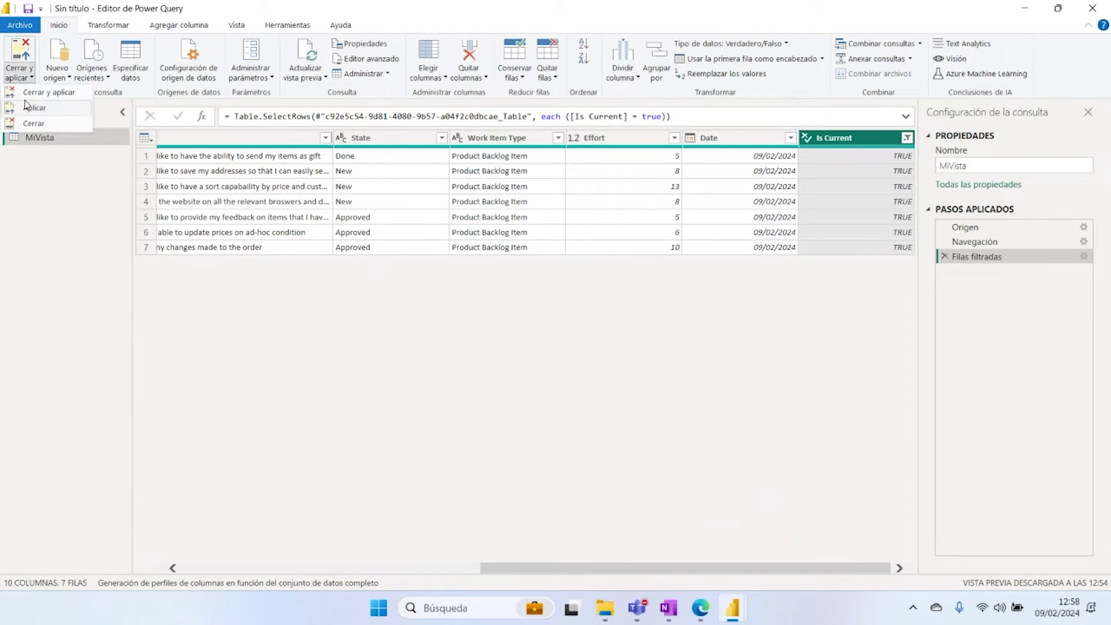
click(32, 107)
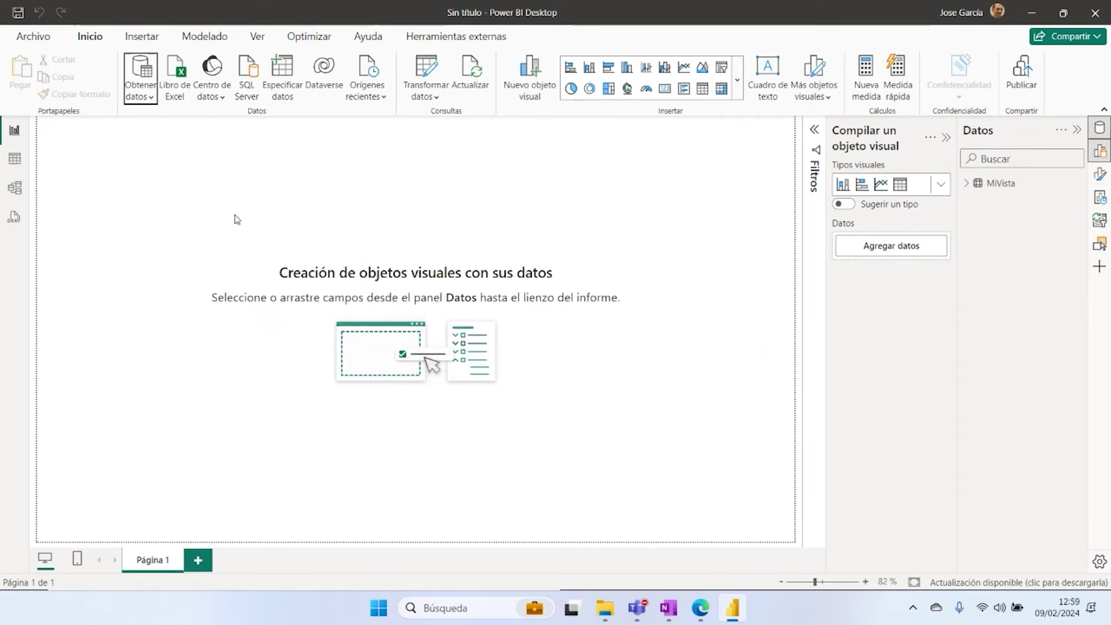
click(15, 159)
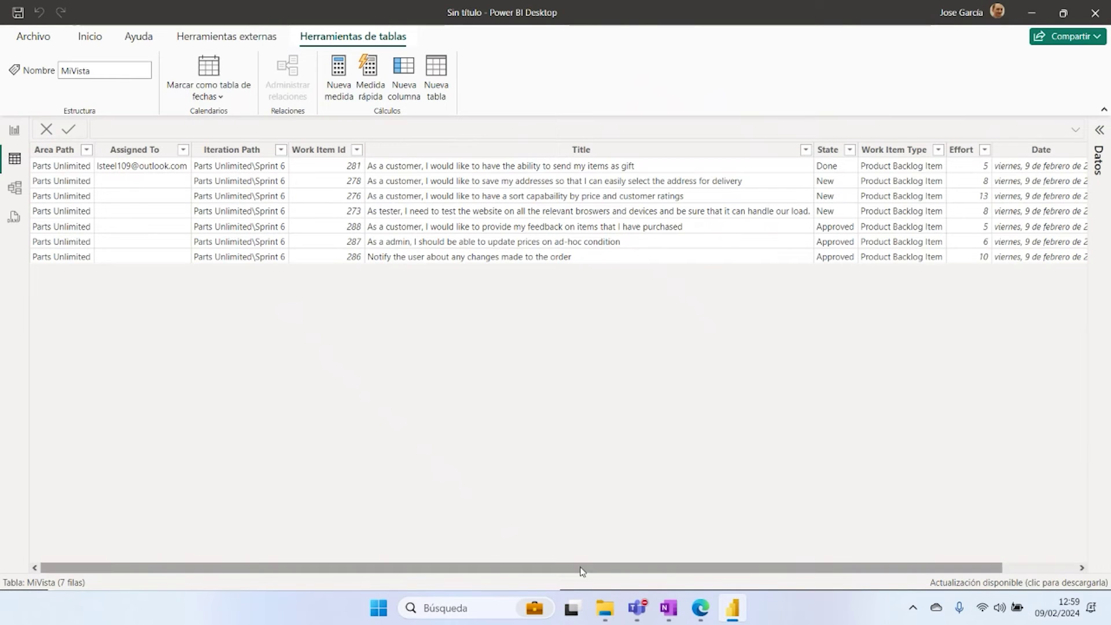
drag(581, 568, 736, 575)
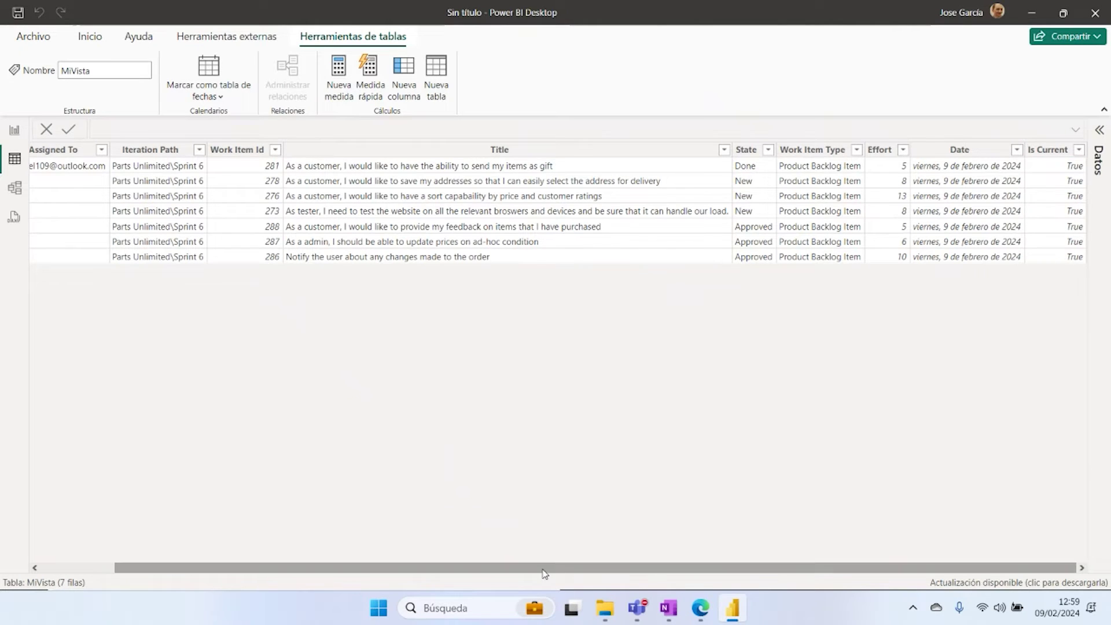
drag(544, 567, 580, 582)
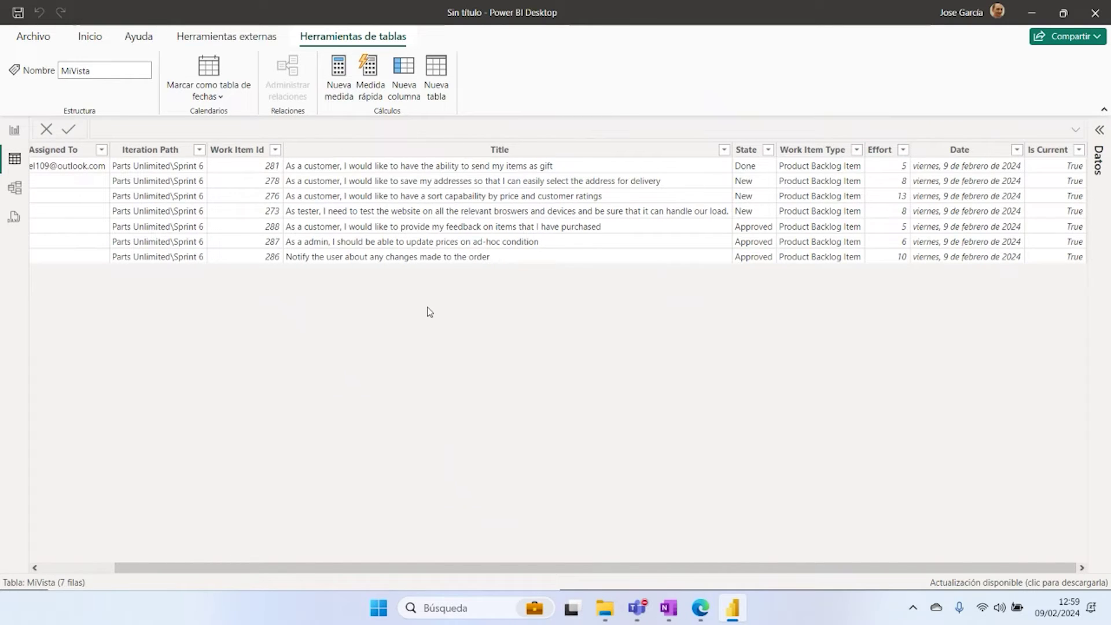
Step: Reopen the MiVista query in the Power Query editor and include all values in the Is Current filter
click(90, 37)
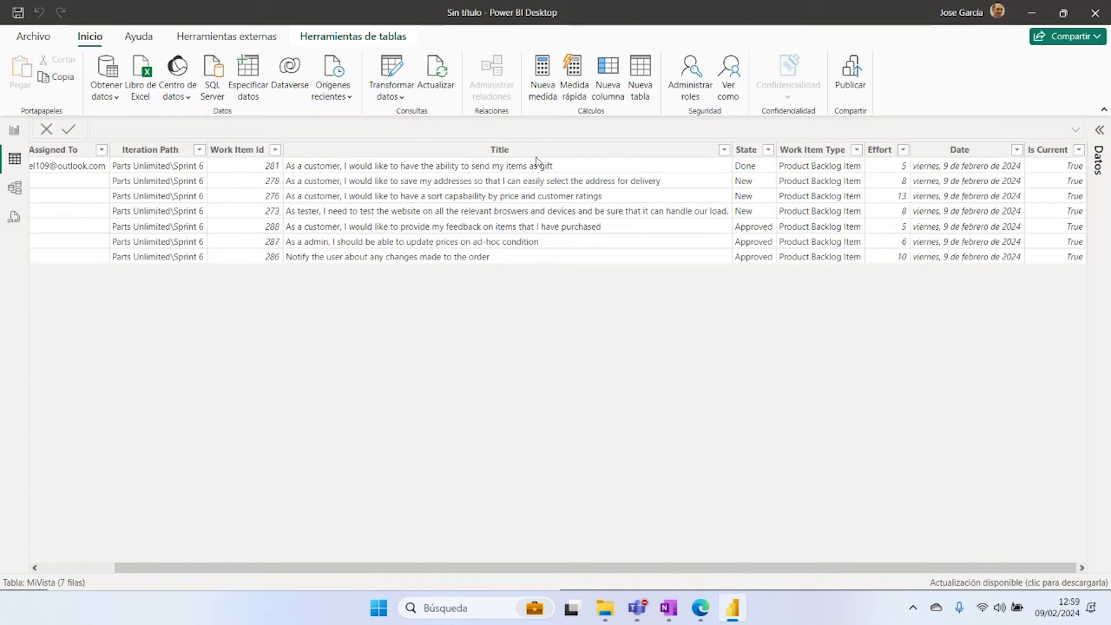
click(388, 68)
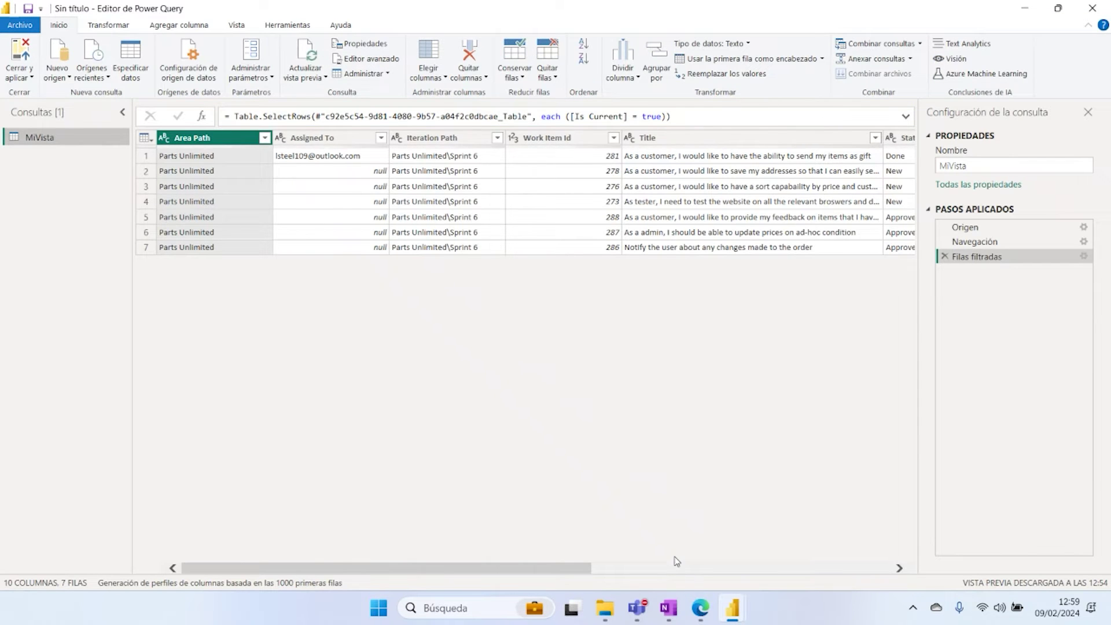
click(678, 569)
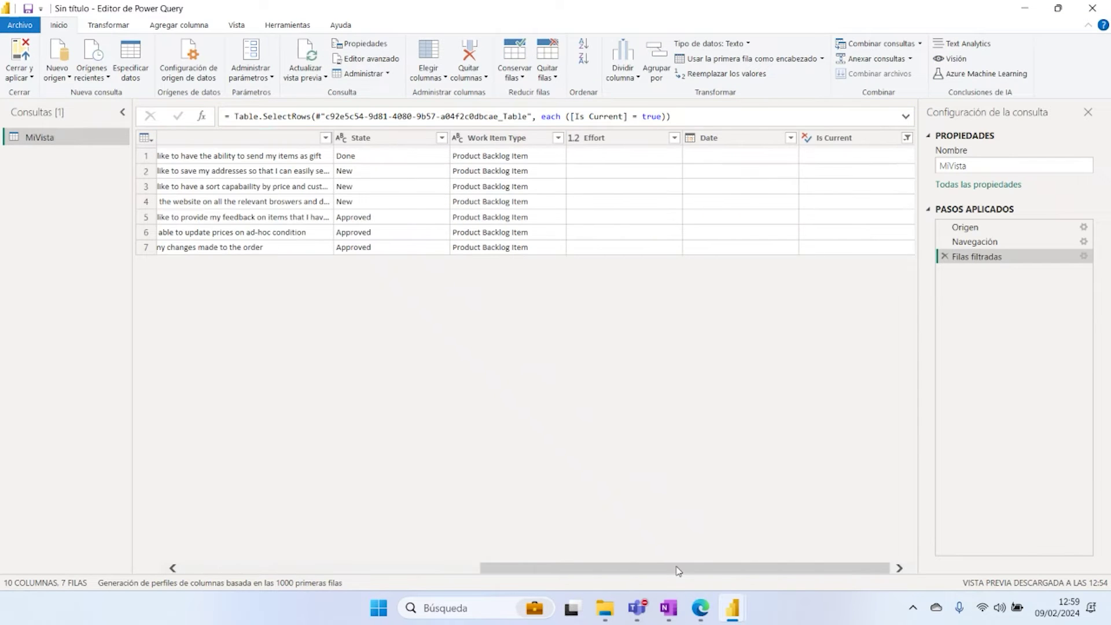
click(907, 139)
click(701, 290)
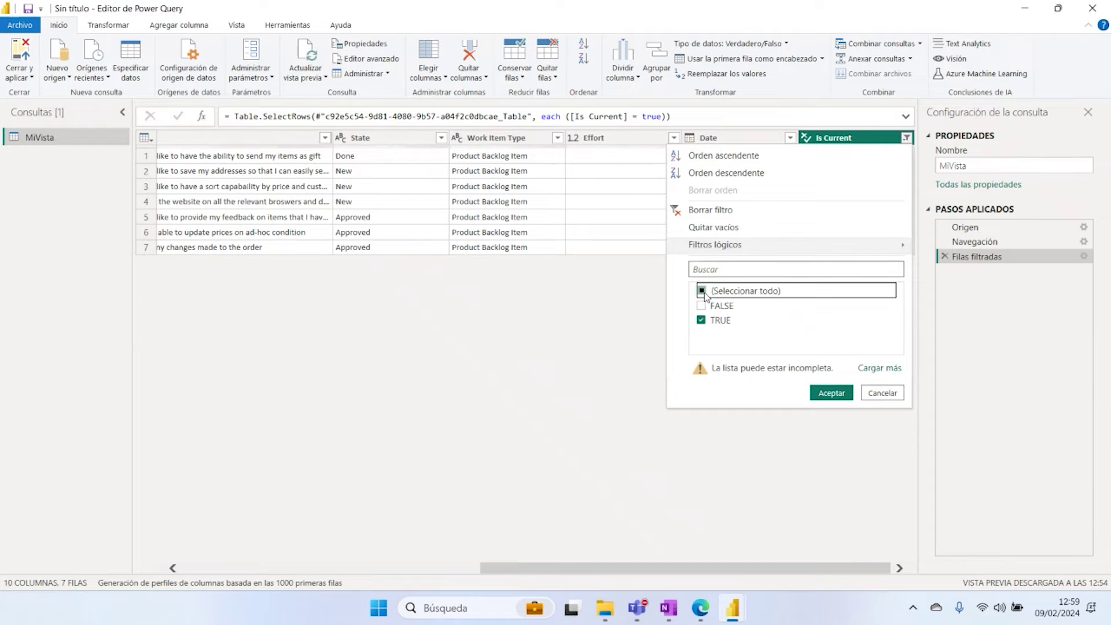
click(701, 290)
click(832, 393)
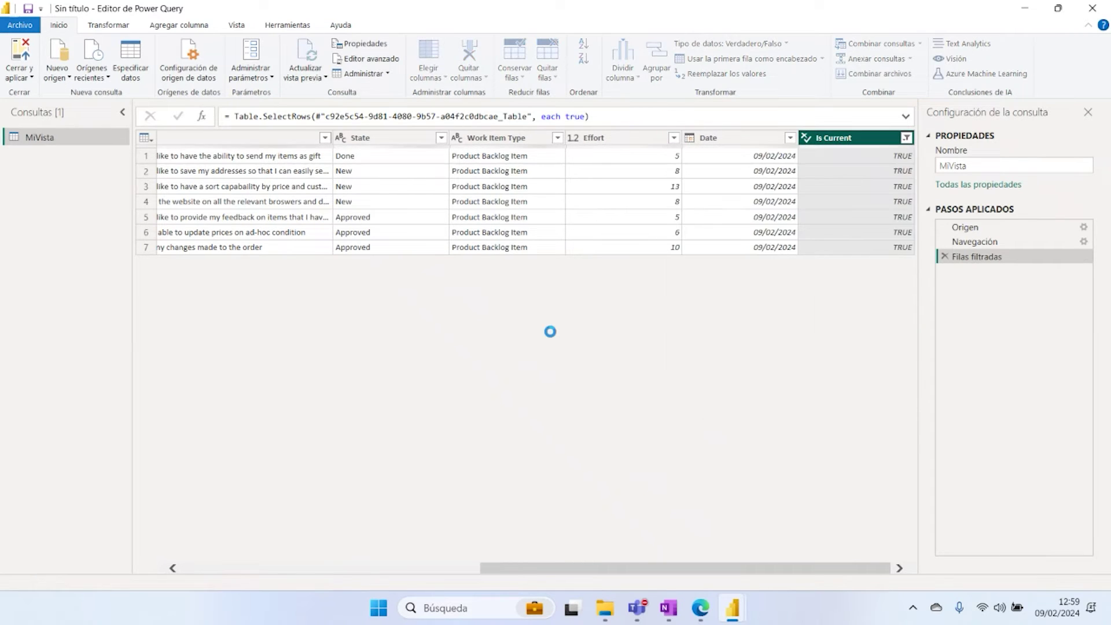
Step: Close the Power Query editor, apply the query changes, and check the reloaded MiVista rows through to the Is Current column
click(32, 77)
click(32, 94)
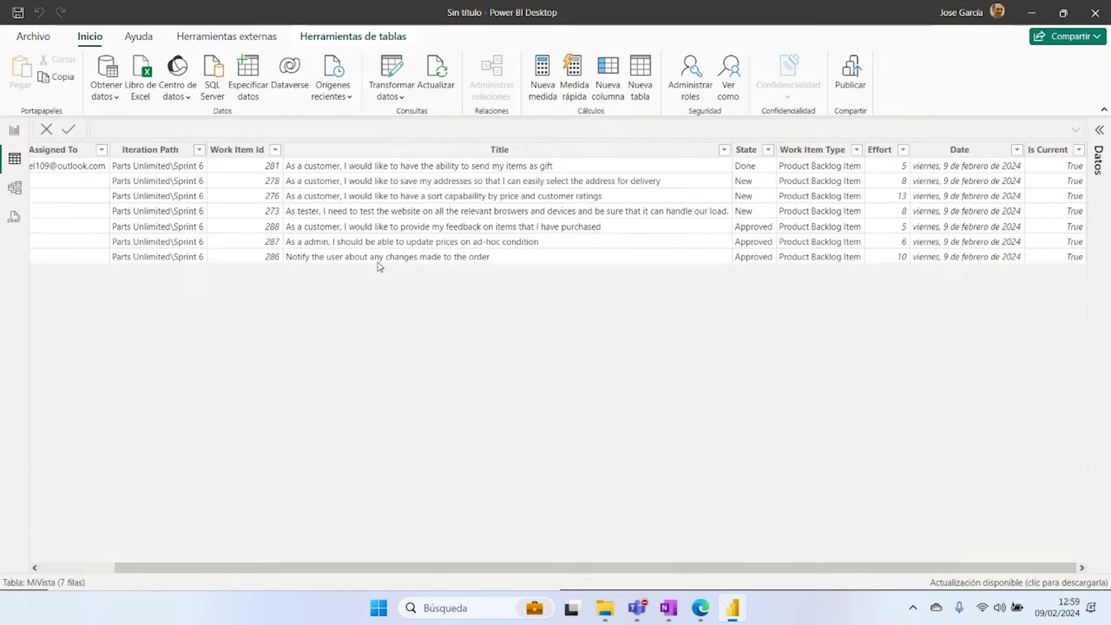
click(944, 130)
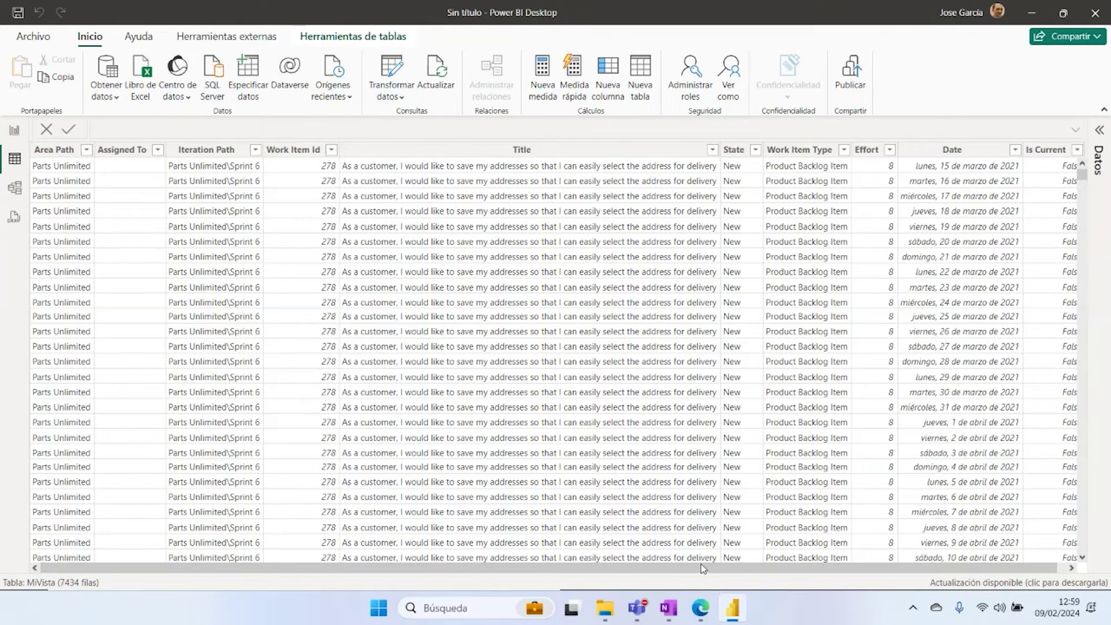
drag(723, 568, 752, 570)
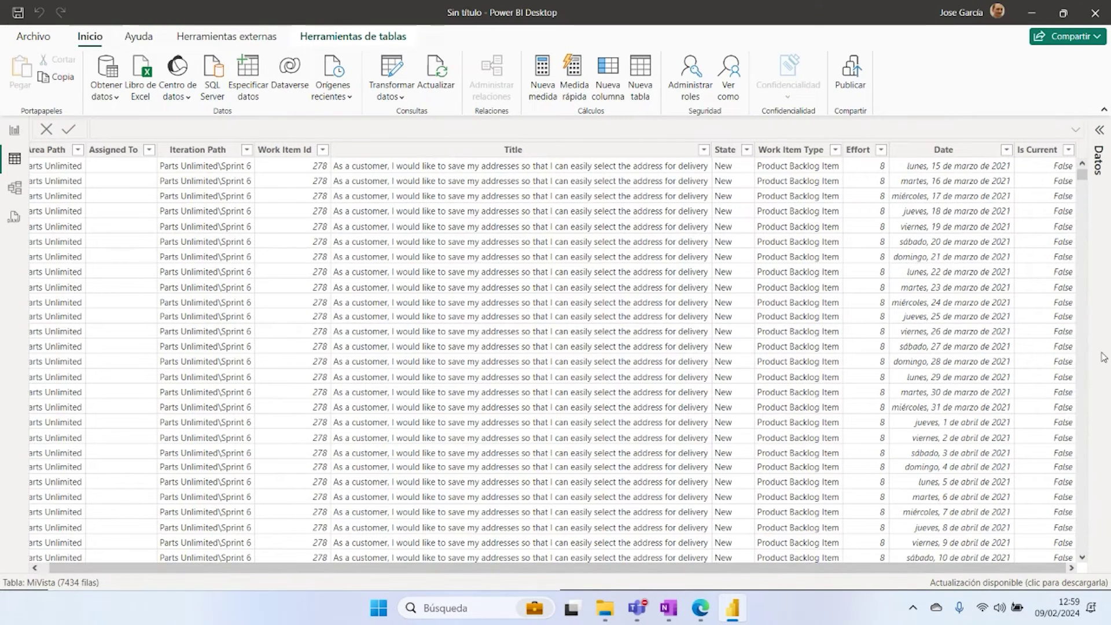
Step: Filter the Is Current column in the table view to True, check the rows, and select all its values again
click(1068, 149)
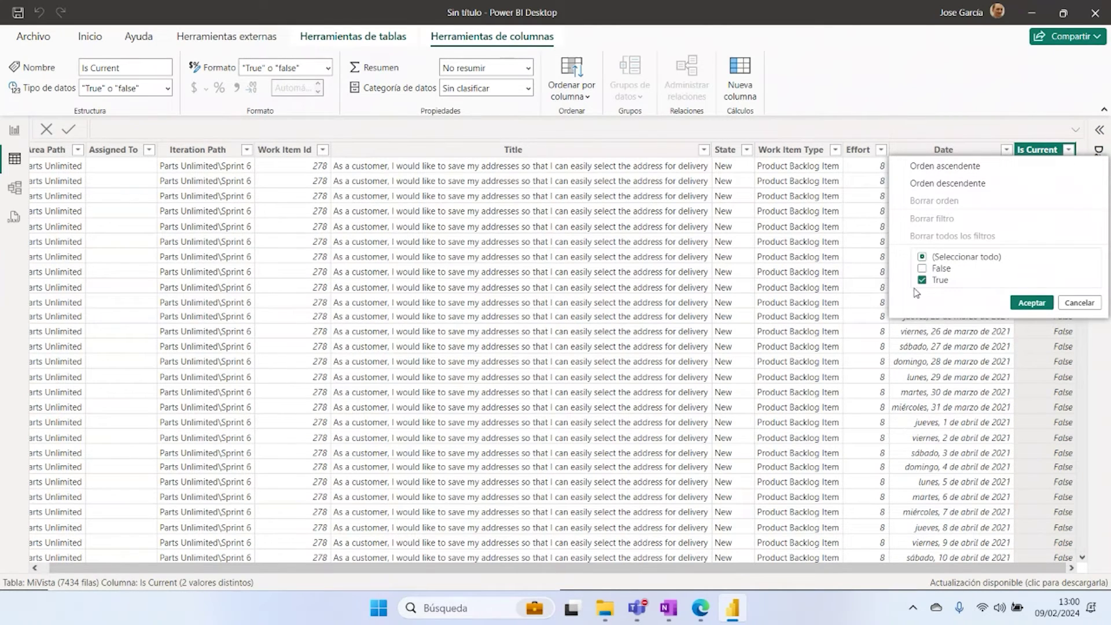
click(1031, 303)
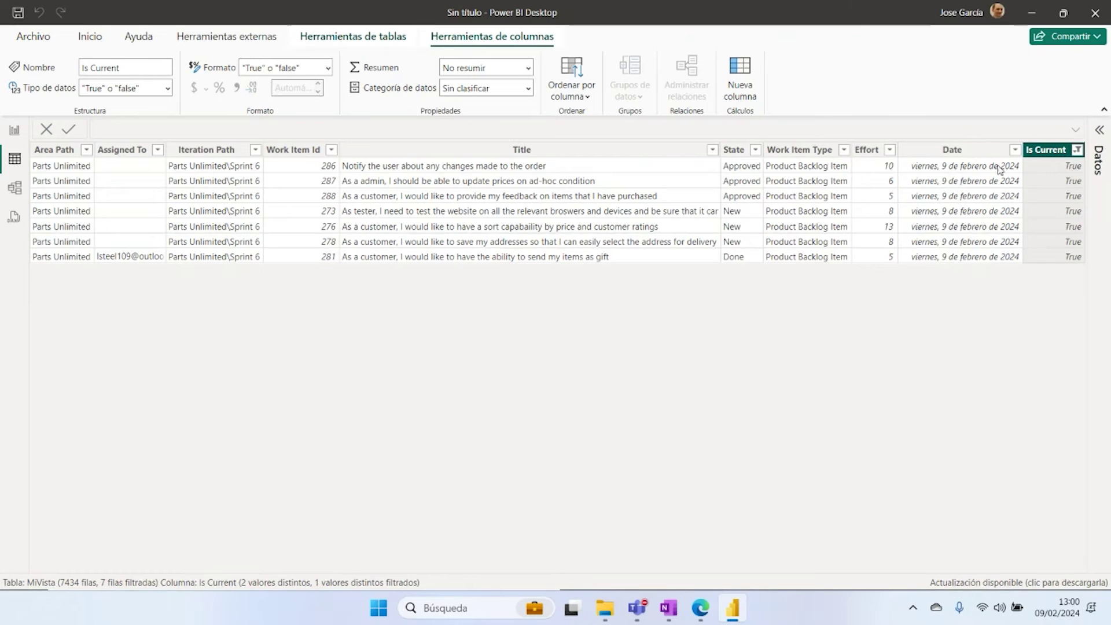
click(1077, 149)
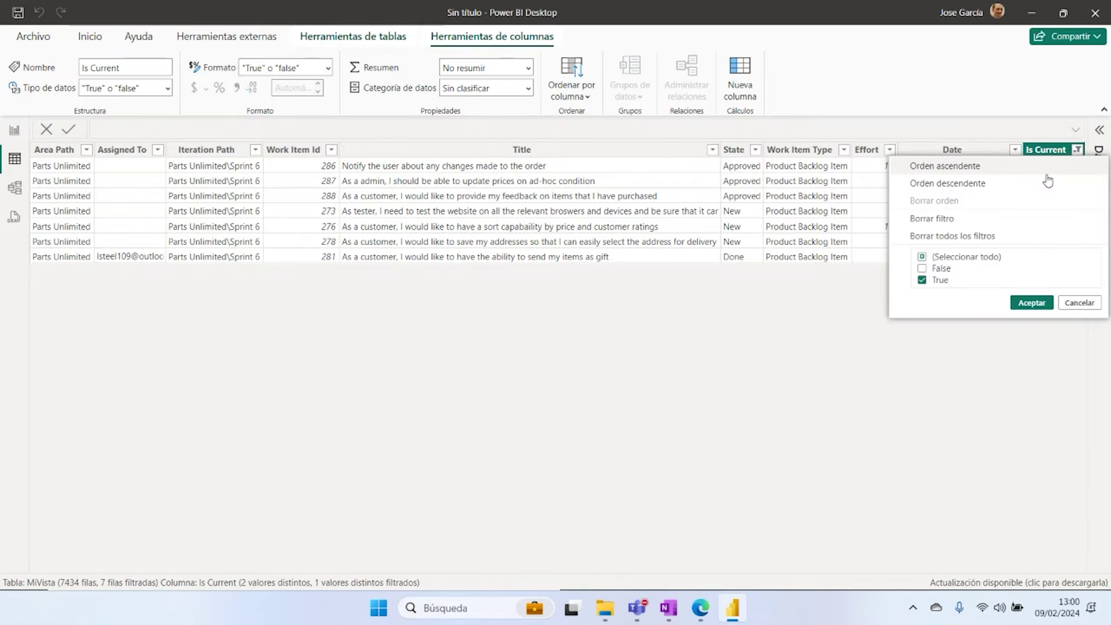
click(922, 258)
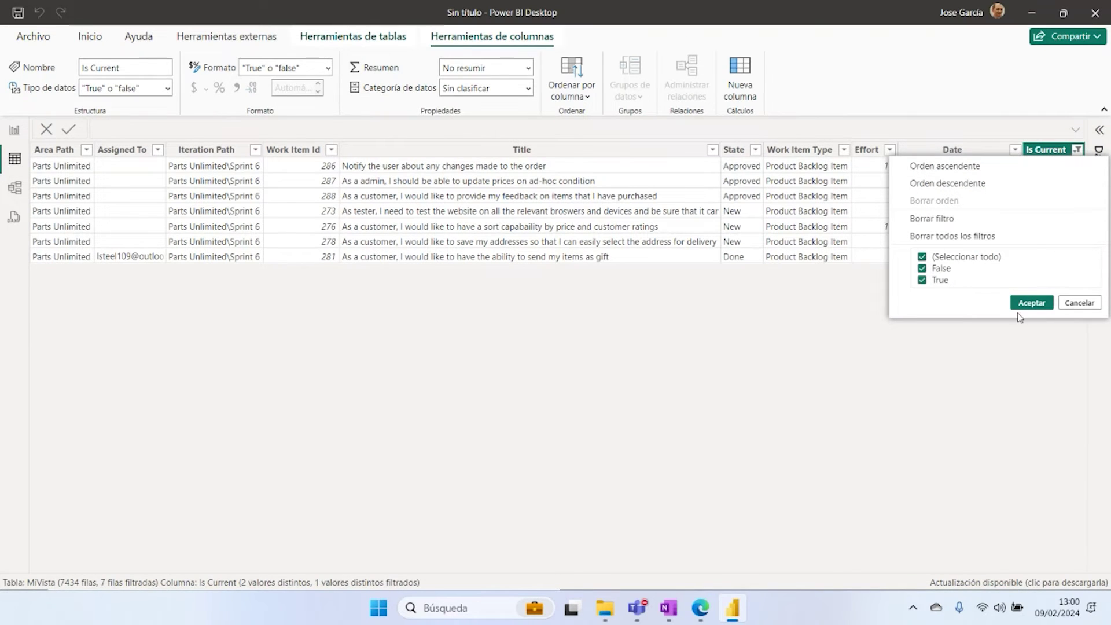
click(1032, 303)
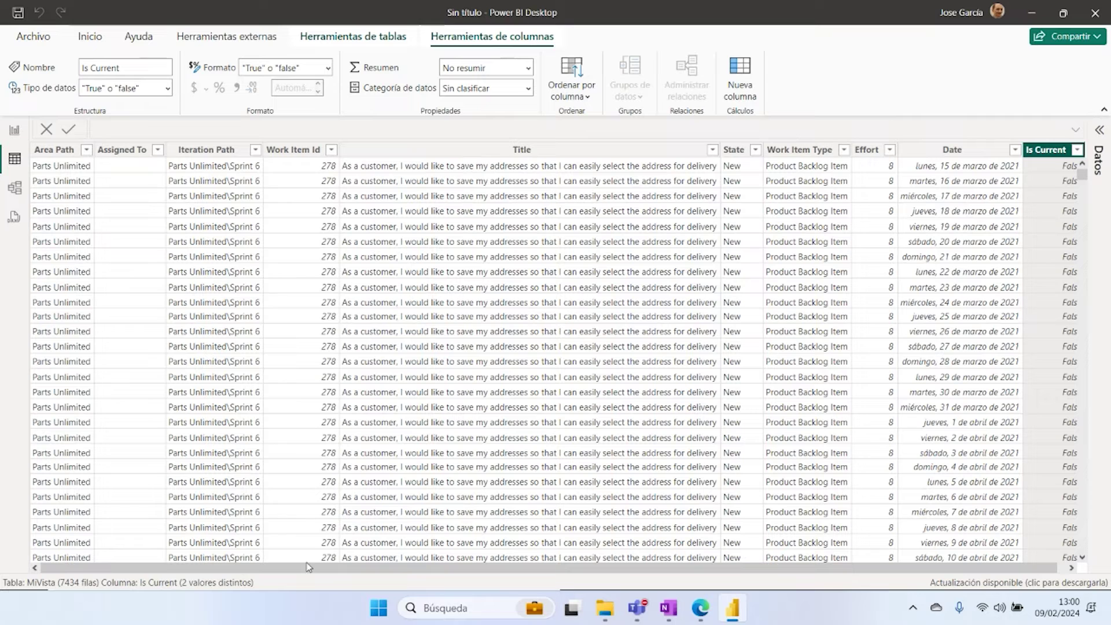
Step: Filter the State column in the table view to Done and examine the dates and Is Current values of those rows
click(756, 151)
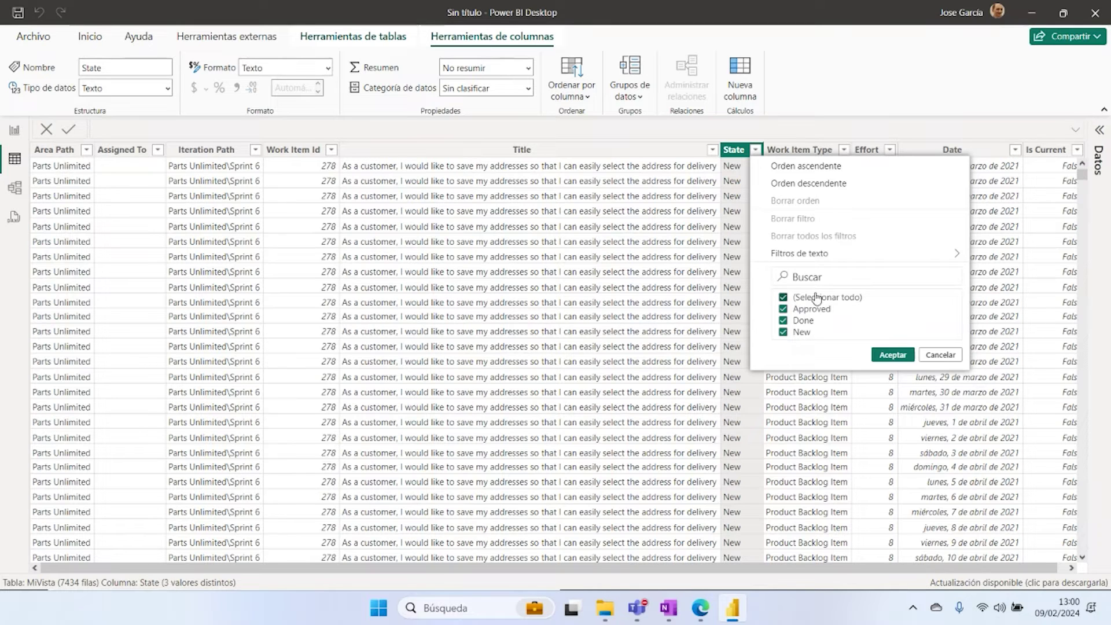
click(784, 298)
click(783, 321)
click(892, 355)
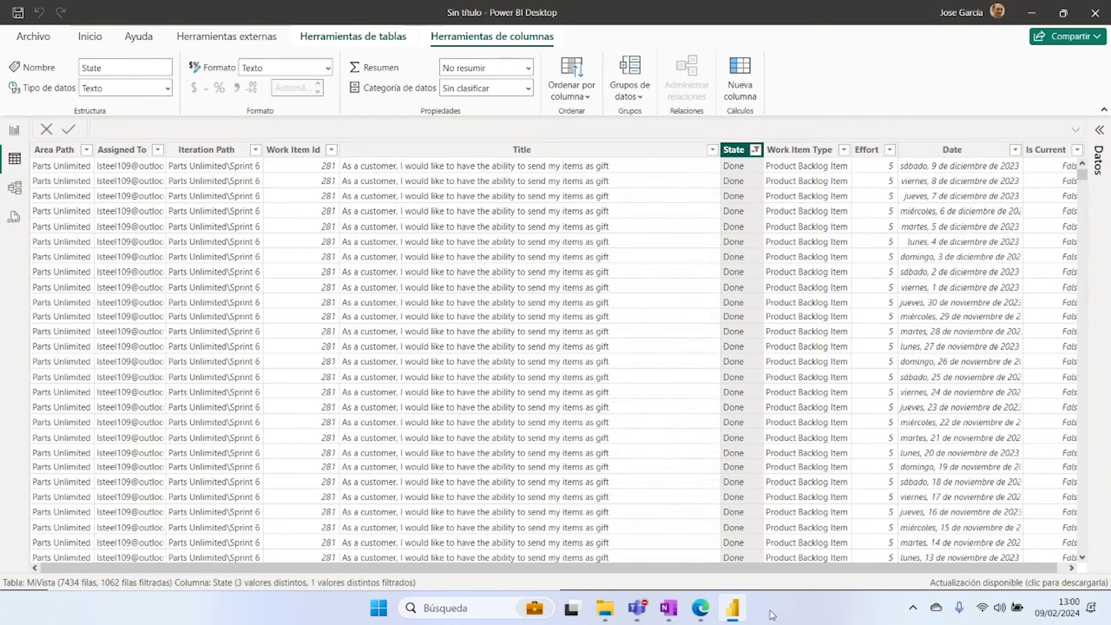
drag(776, 568, 806, 564)
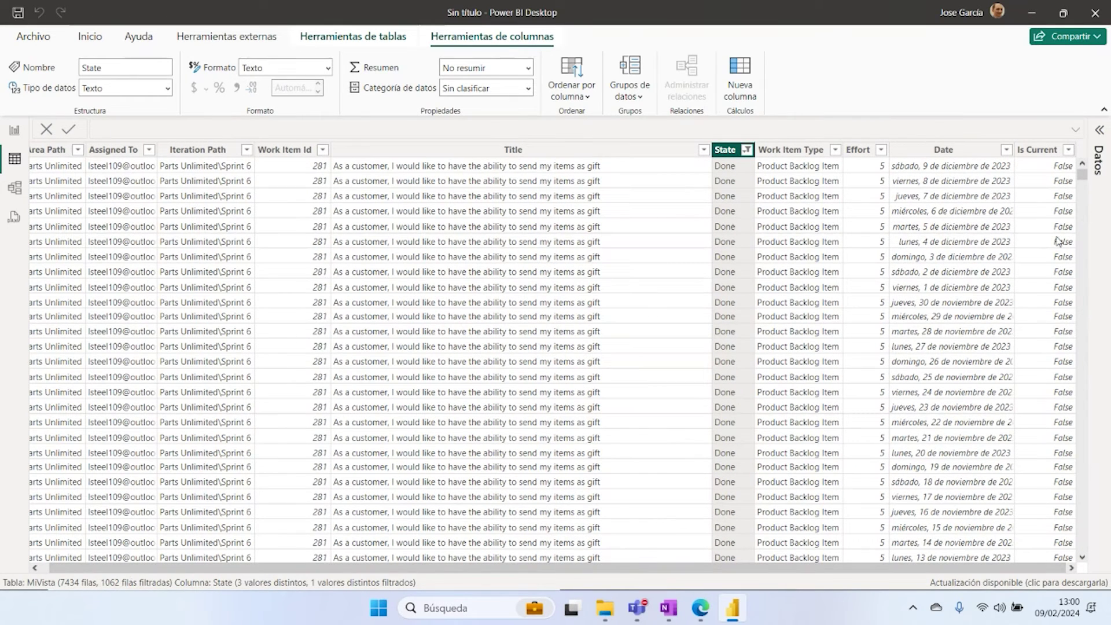
drag(1082, 174, 1082, 184)
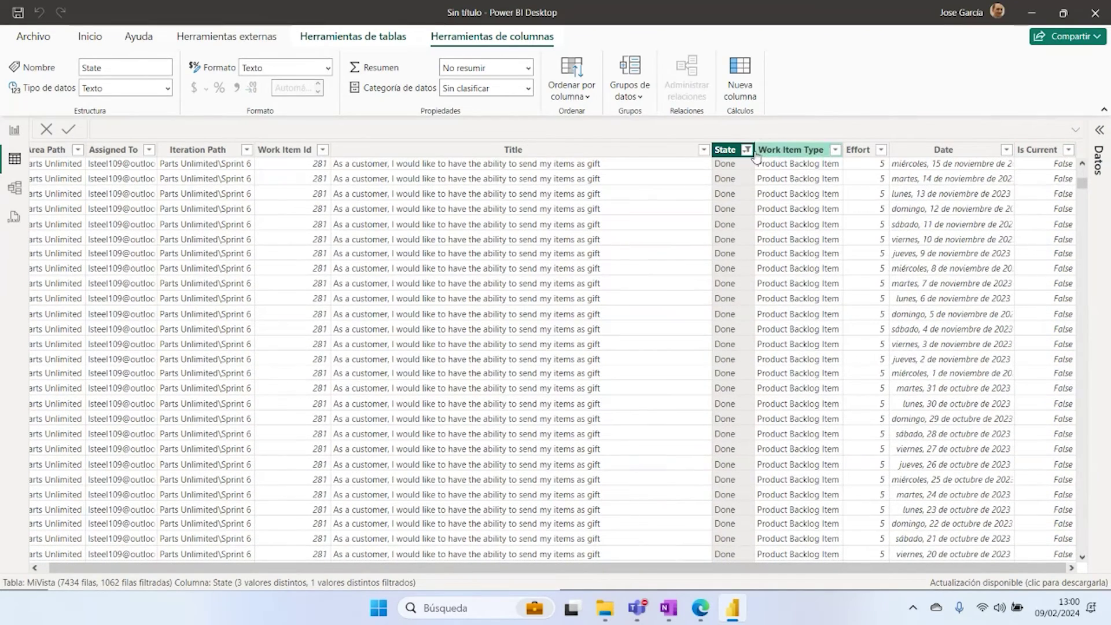
scroll(769, 165, up, 5)
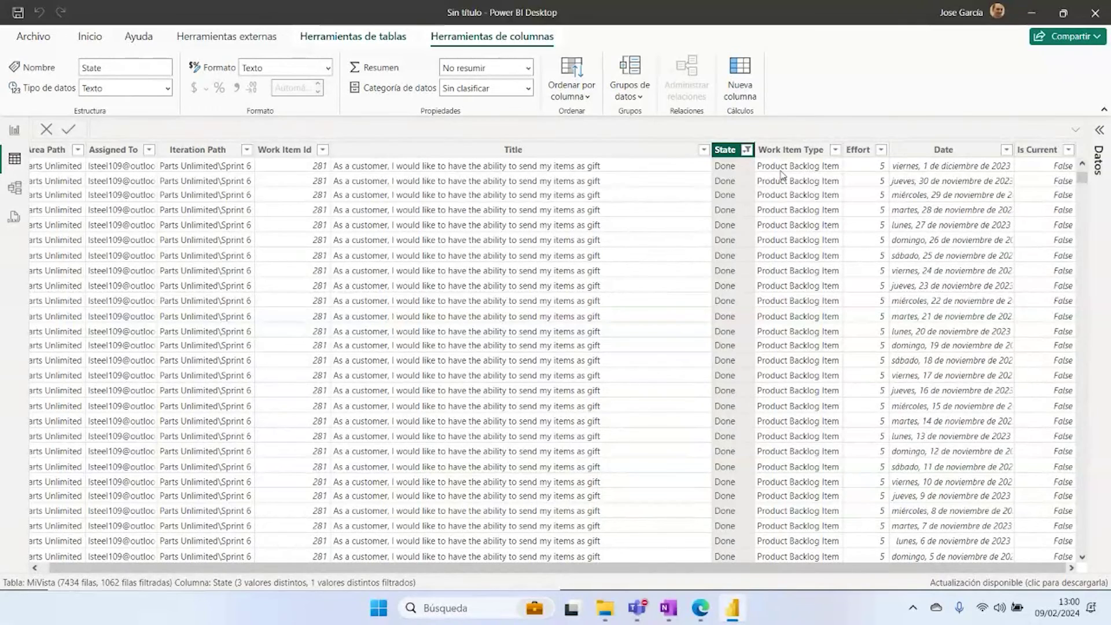
Step: Select all State values again in the column's filter to restore the full MiVista table
click(746, 149)
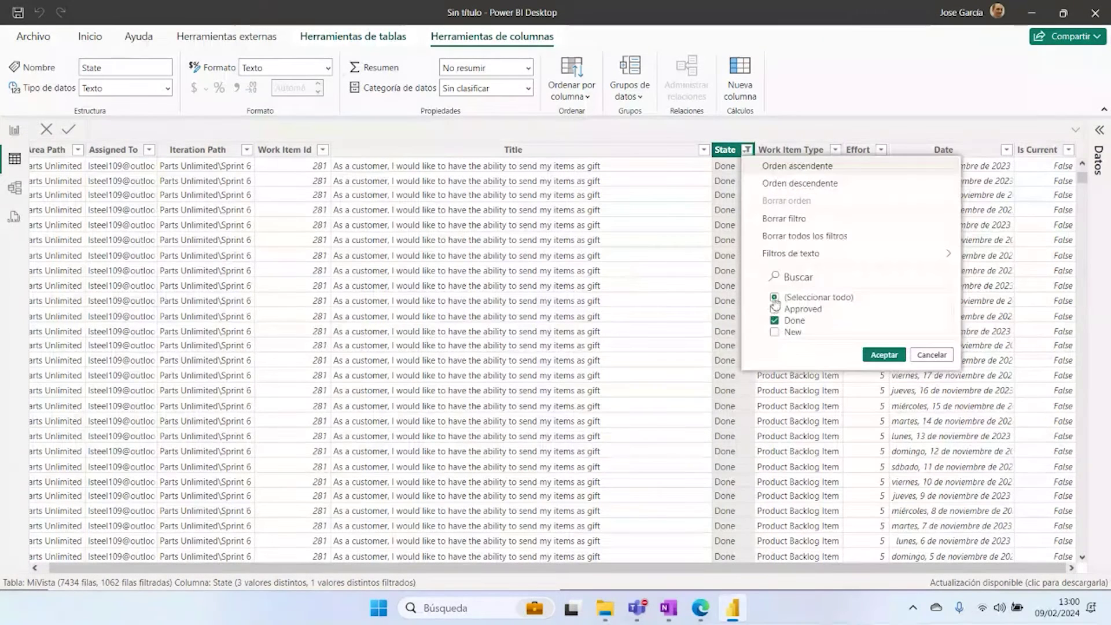
click(774, 297)
click(884, 355)
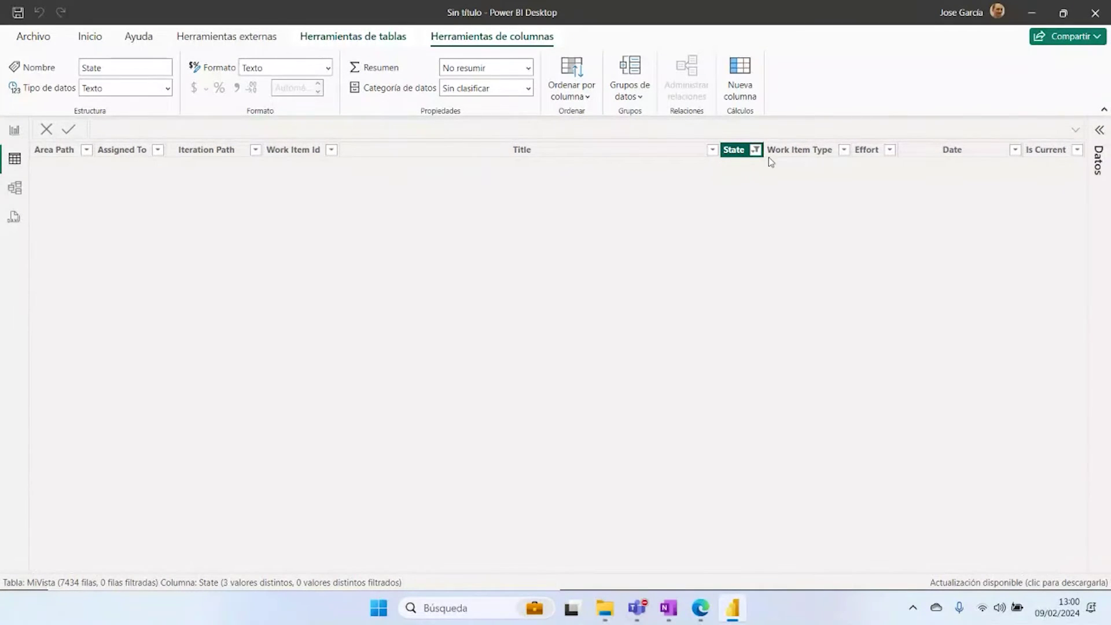
click(755, 150)
click(783, 298)
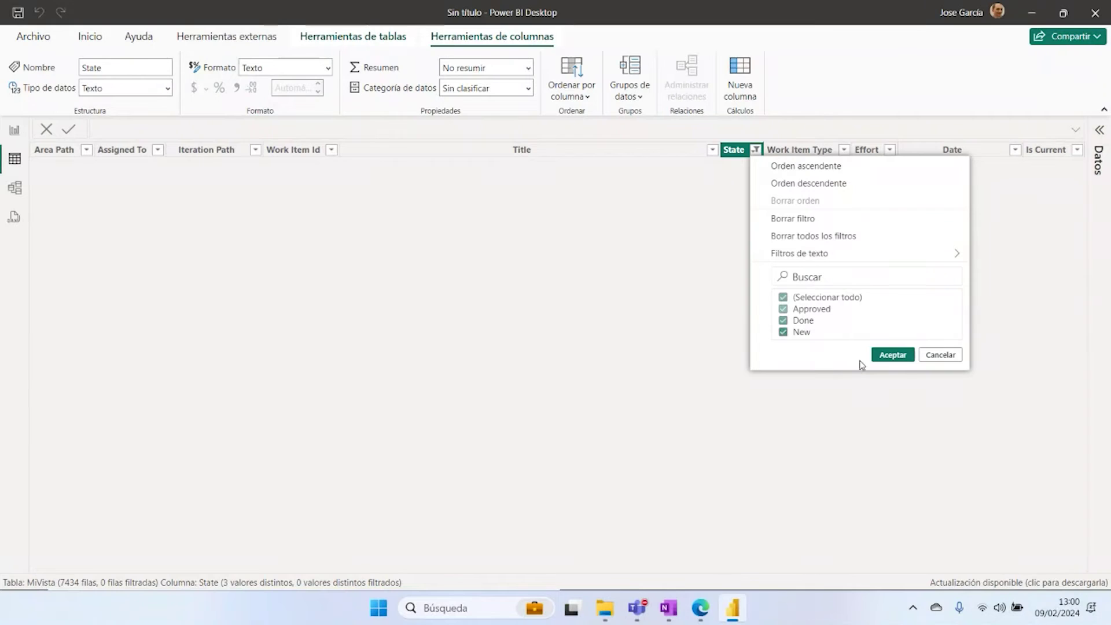
click(894, 355)
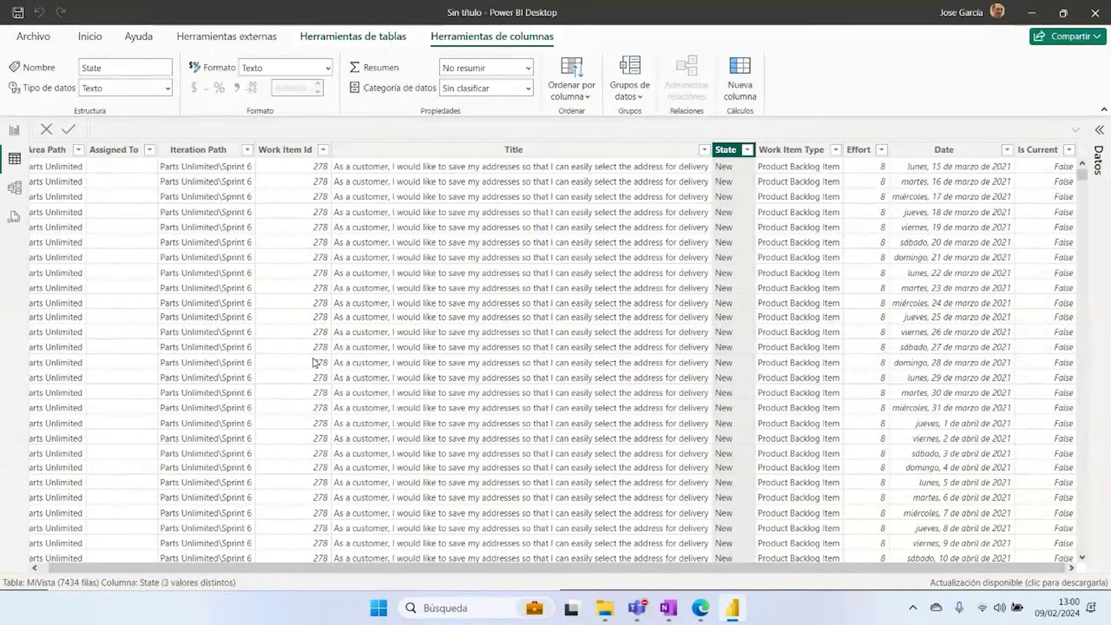
Step: Check the MiVista table in the model view, then switch to the report view and expand its fields and date hierarchy
click(14, 188)
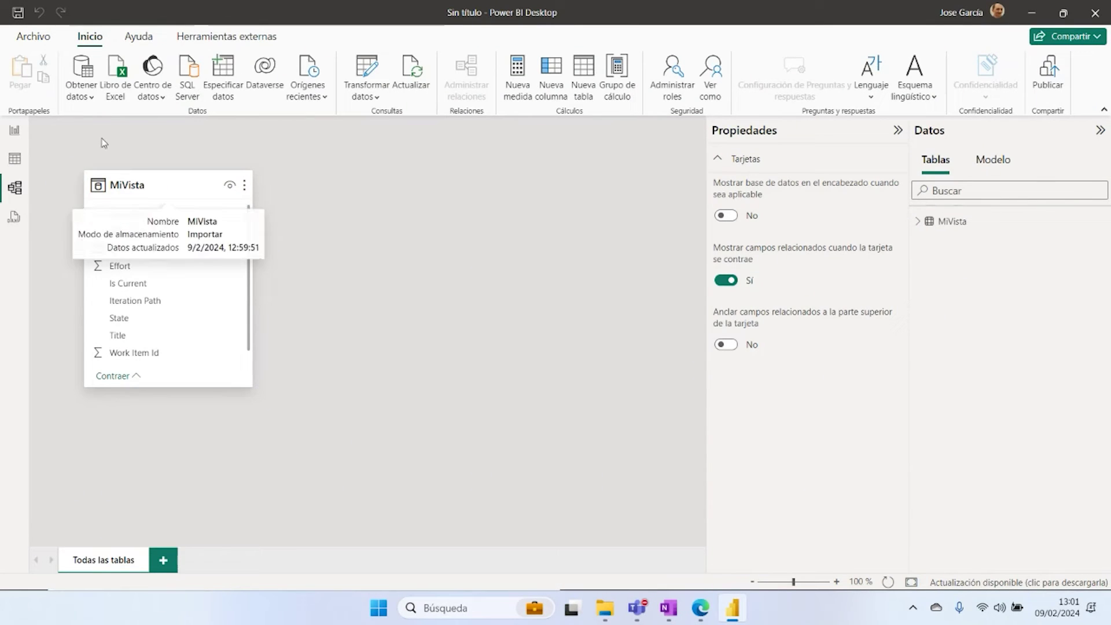
click(16, 132)
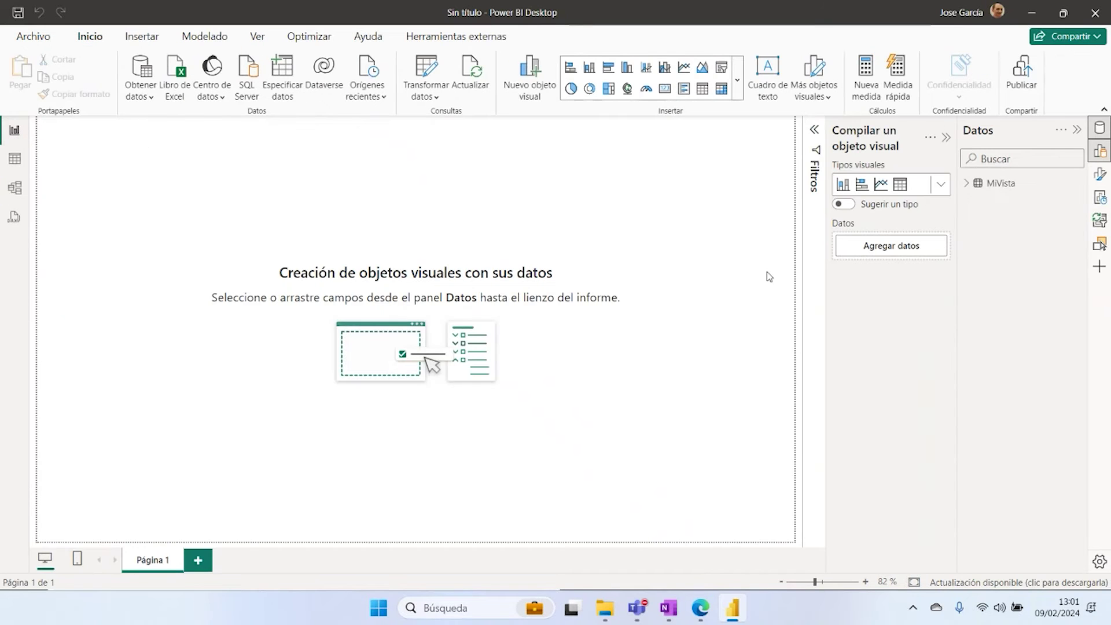
click(967, 184)
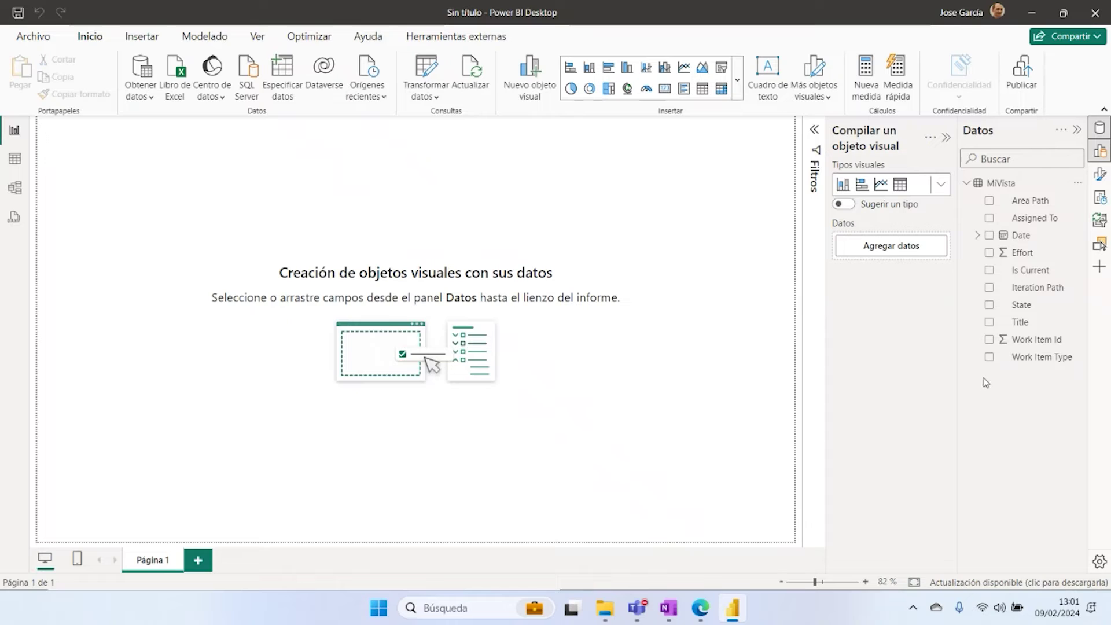
click(978, 237)
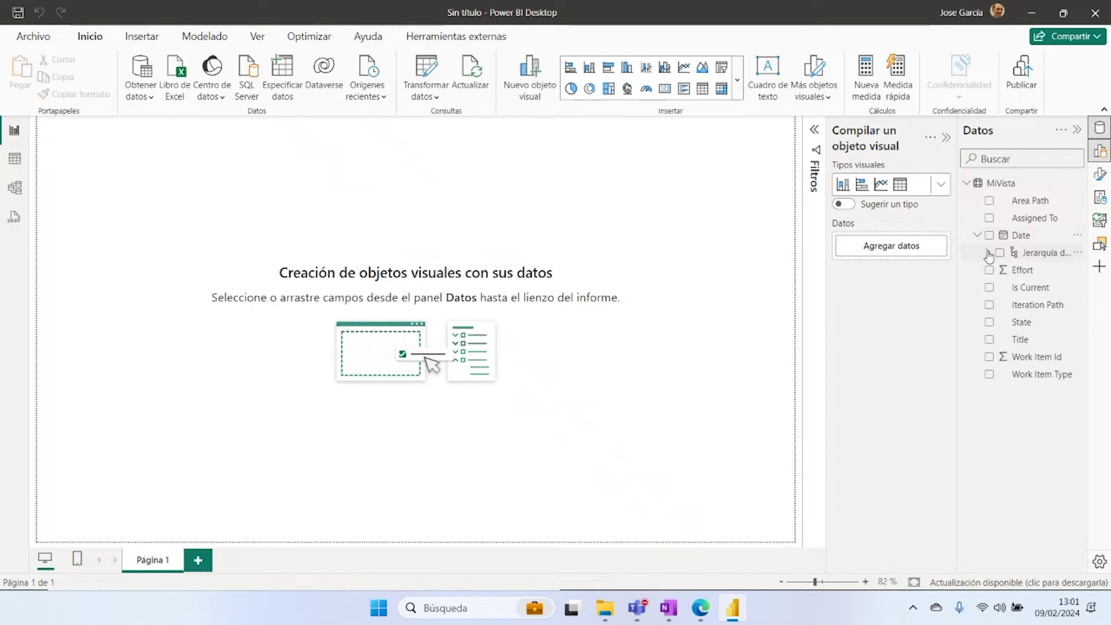
click(987, 253)
Step: Add the Date field with its Año, Trimestre, Mes and Día levels to Página 1 as a table visual
click(990, 236)
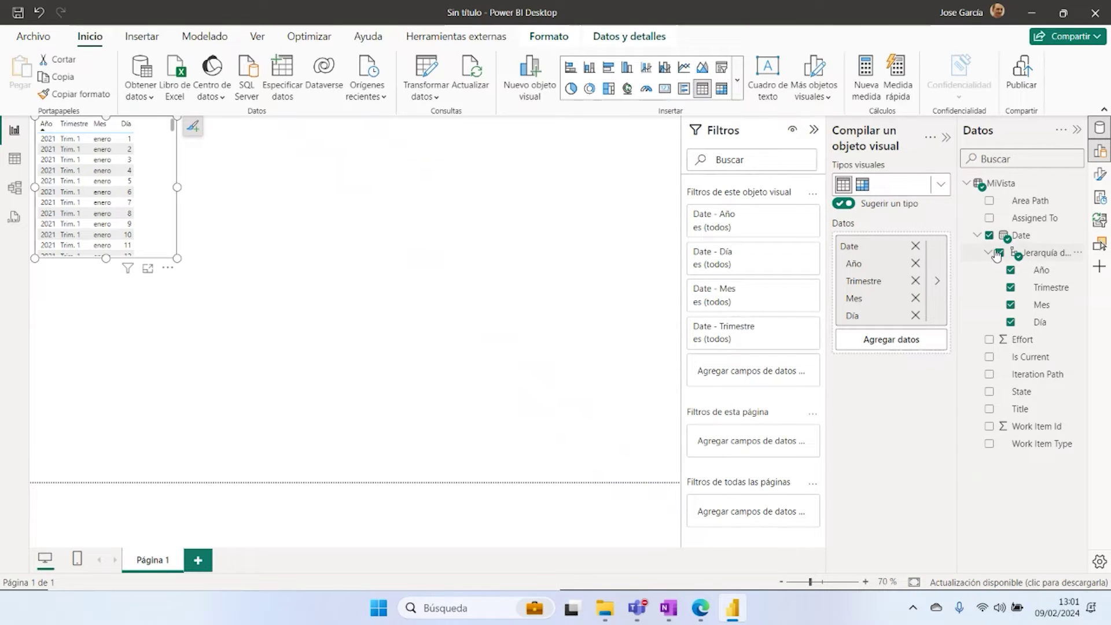
click(997, 254)
click(989, 235)
Step: Set the table visual's date field to plain Date instead of the date hierarchy, and enlarge the visual
click(938, 282)
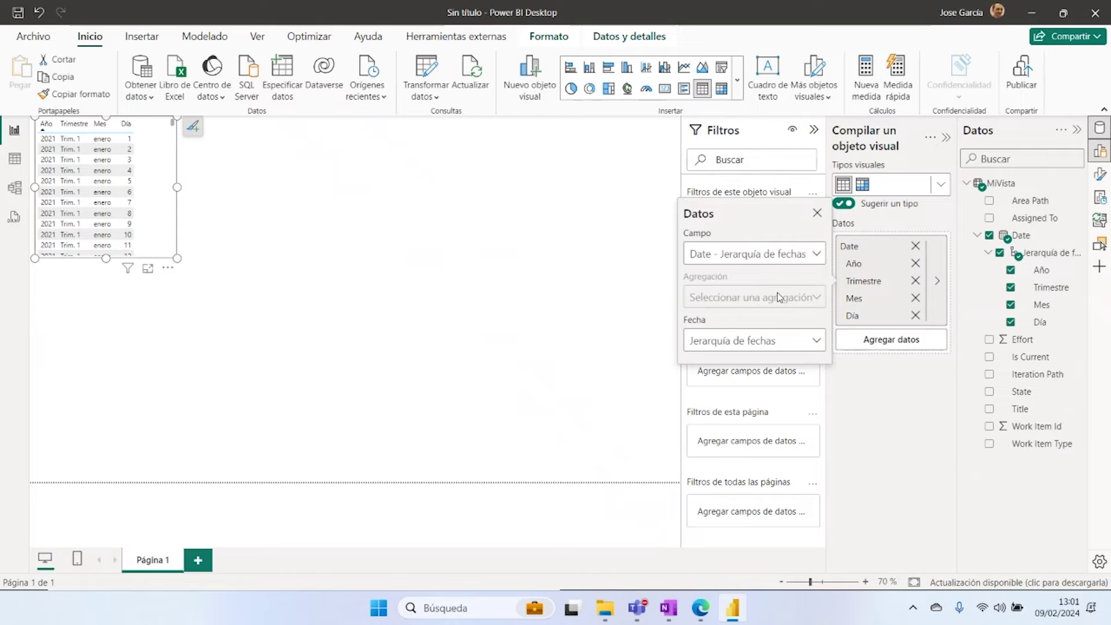
click(773, 254)
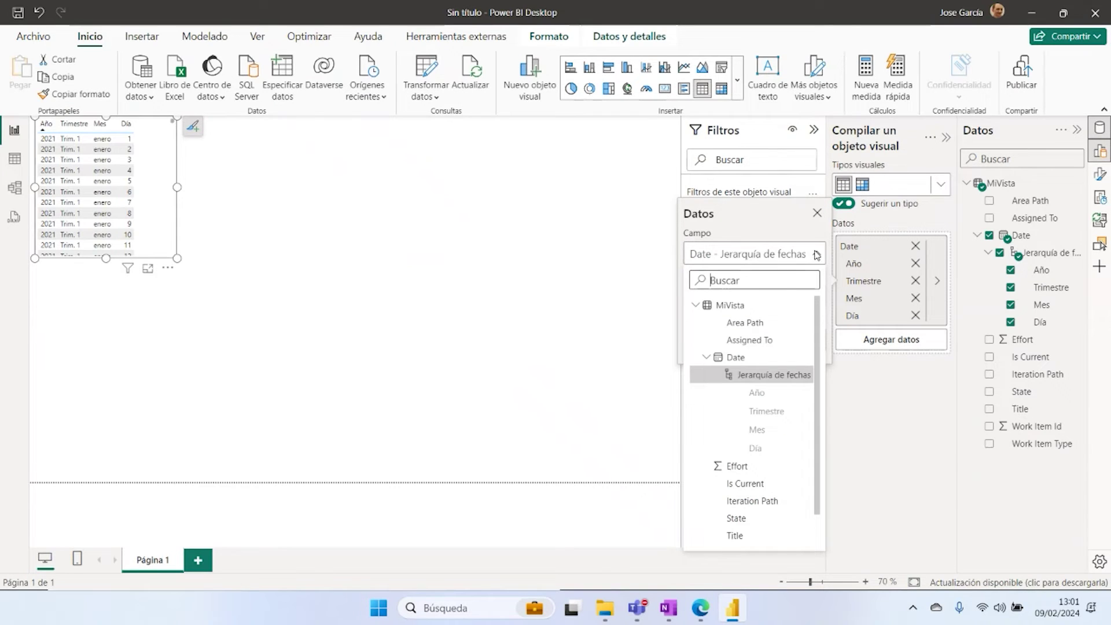
click(767, 254)
click(767, 254)
click(767, 254)
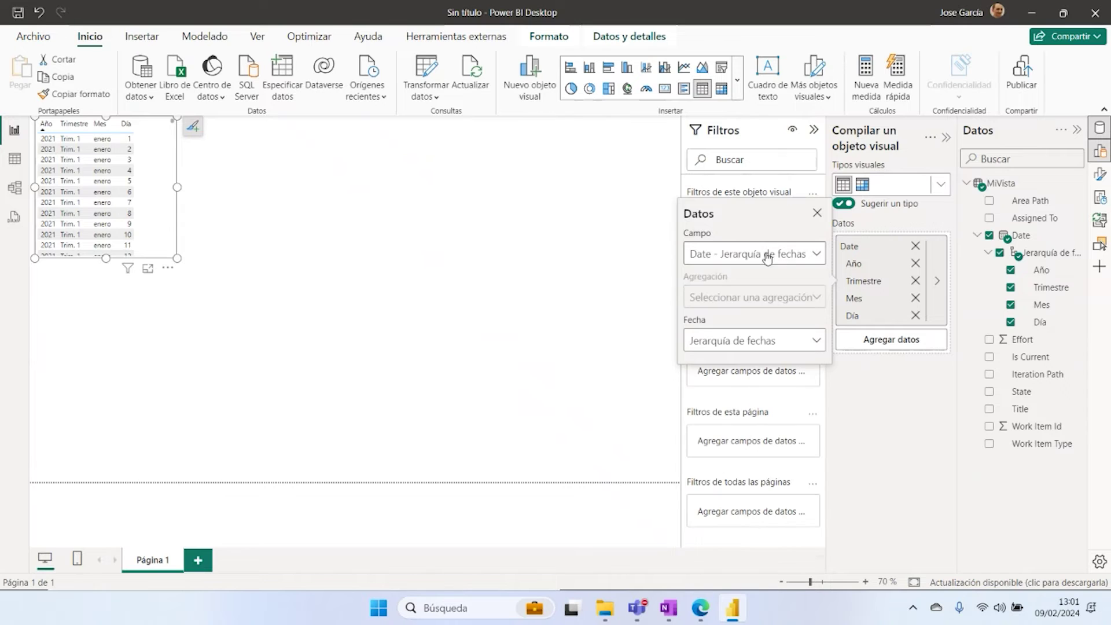
click(816, 340)
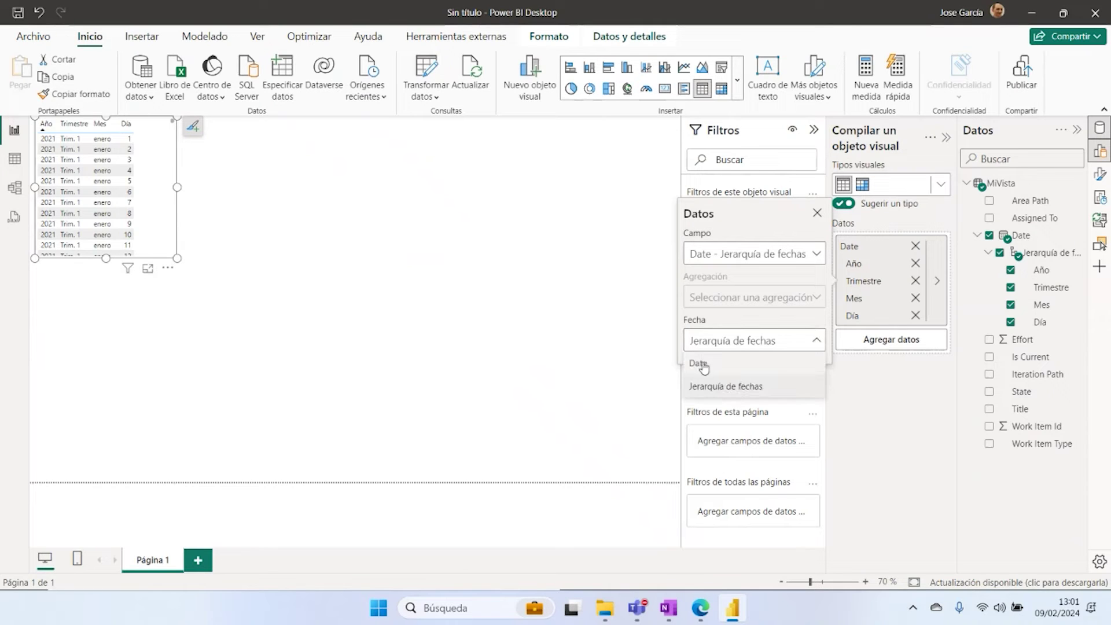
click(701, 364)
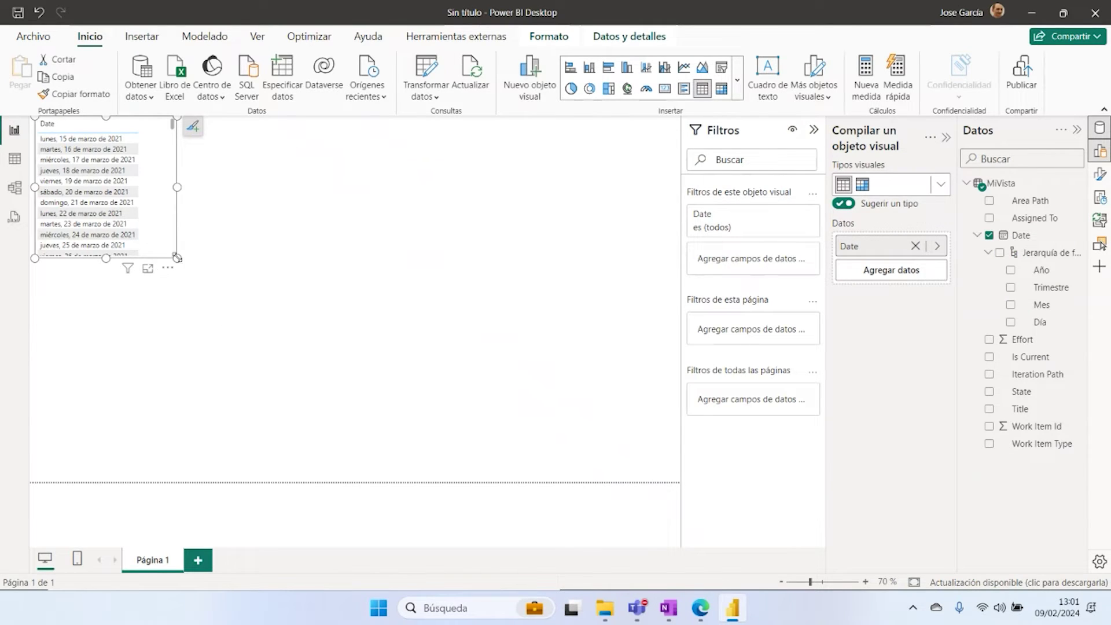
drag(177, 258, 337, 450)
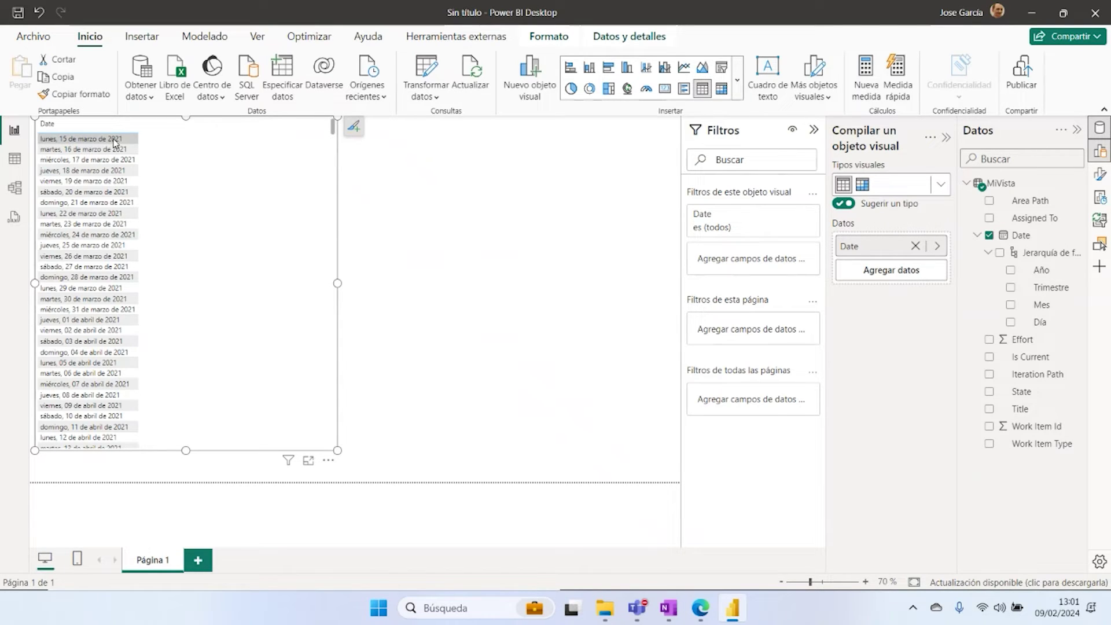
Step: Add the Año, Trimestre, Mes and Día levels of the date hierarchy alongside Date in the table visual
click(1011, 272)
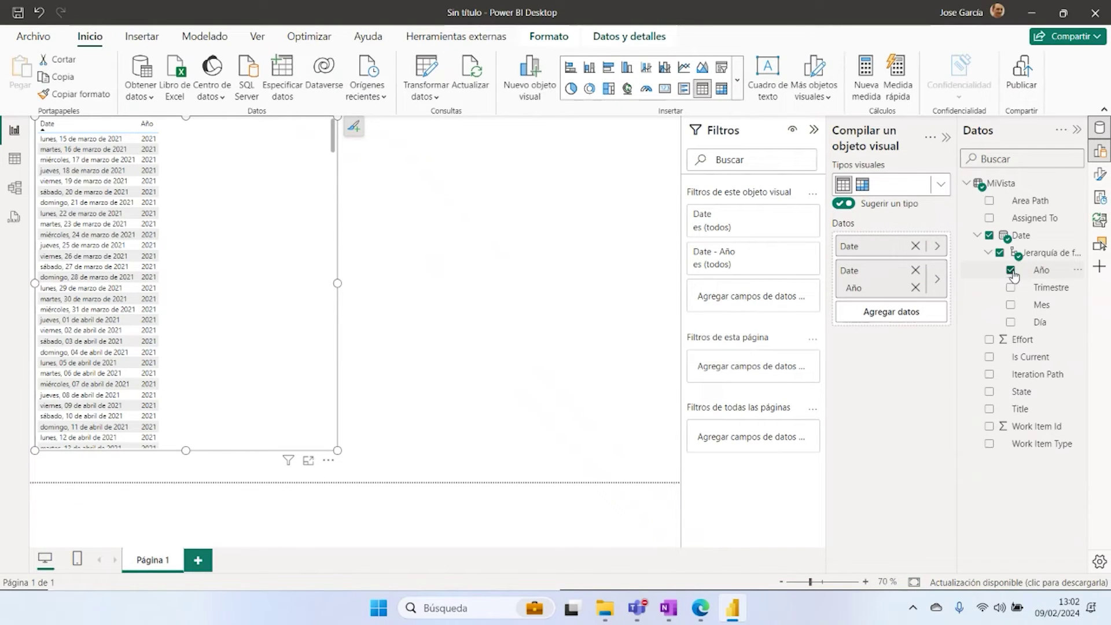
click(1010, 288)
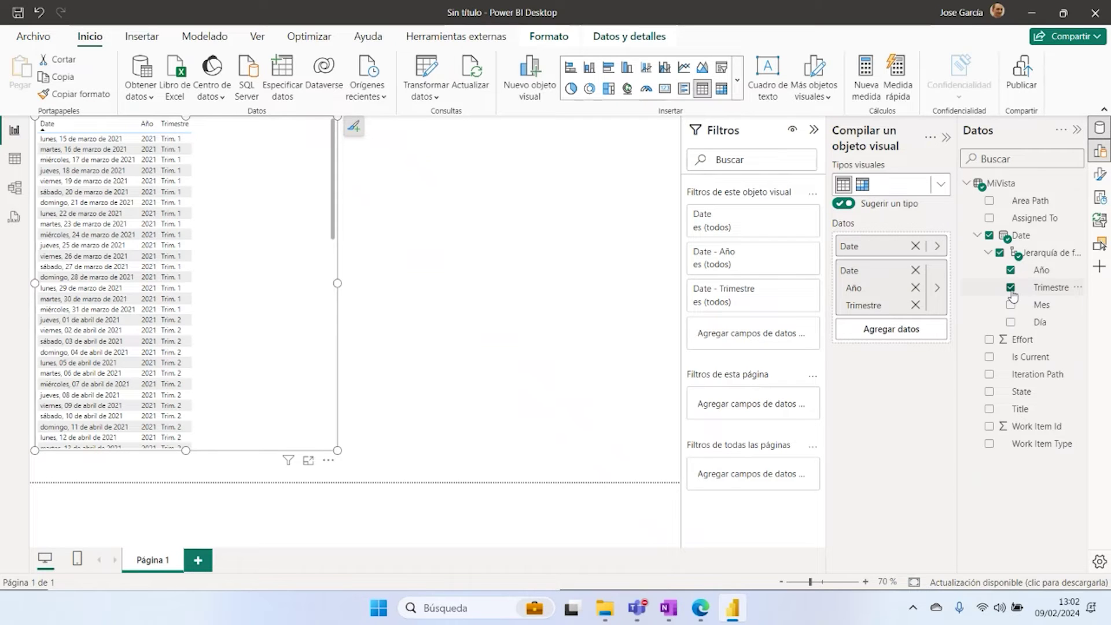
click(1010, 304)
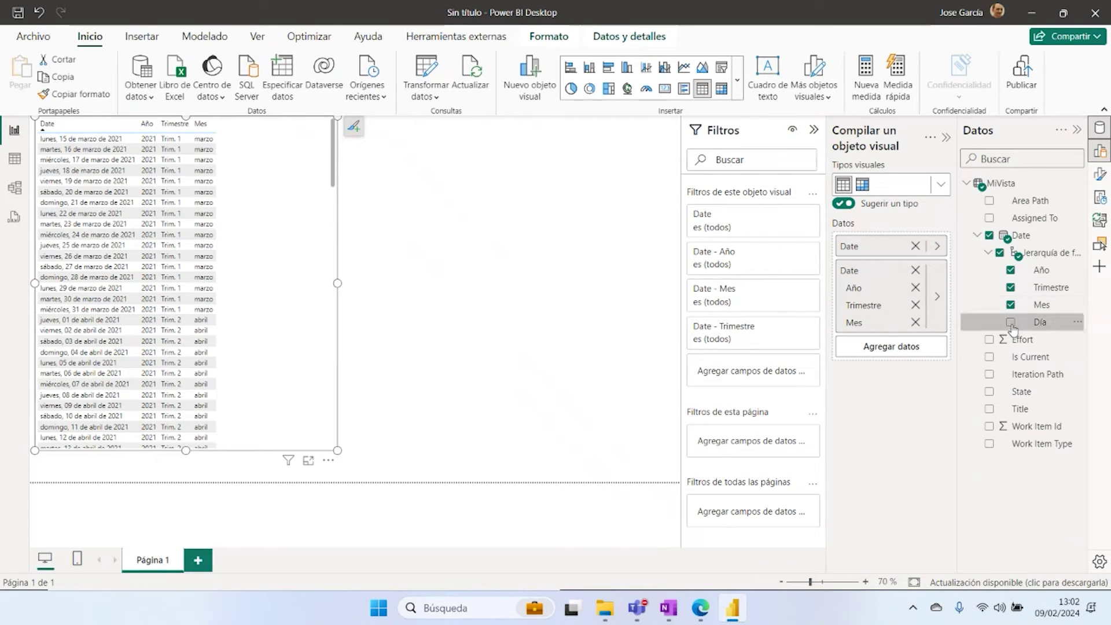
click(1010, 322)
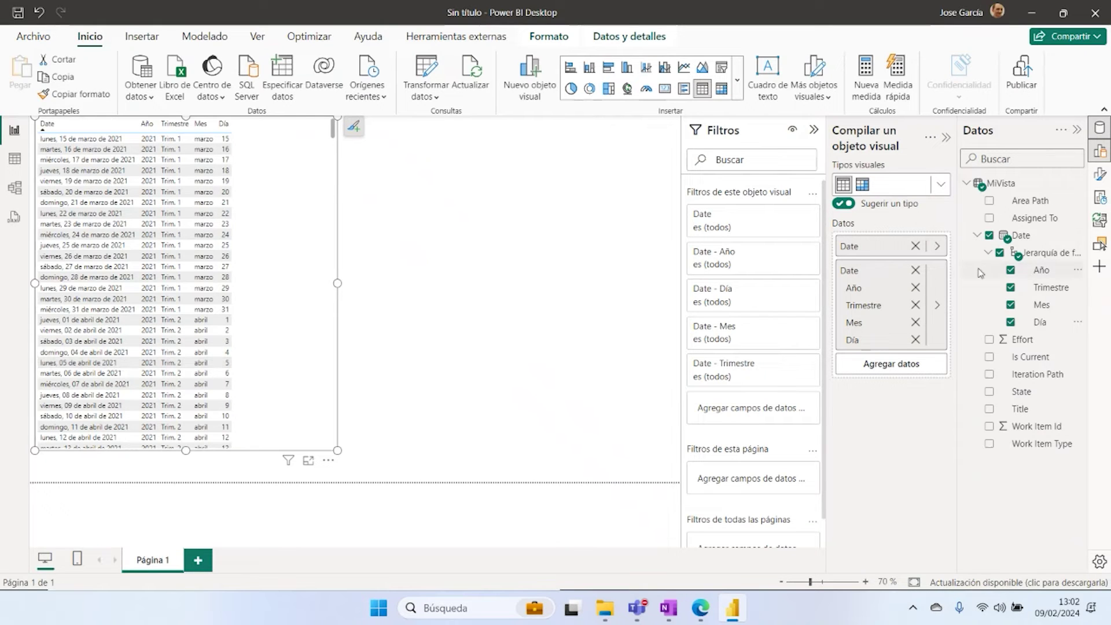
Step: Remove the date hierarchy and Date field from the visual and add the Work Item Id field instead
click(998, 255)
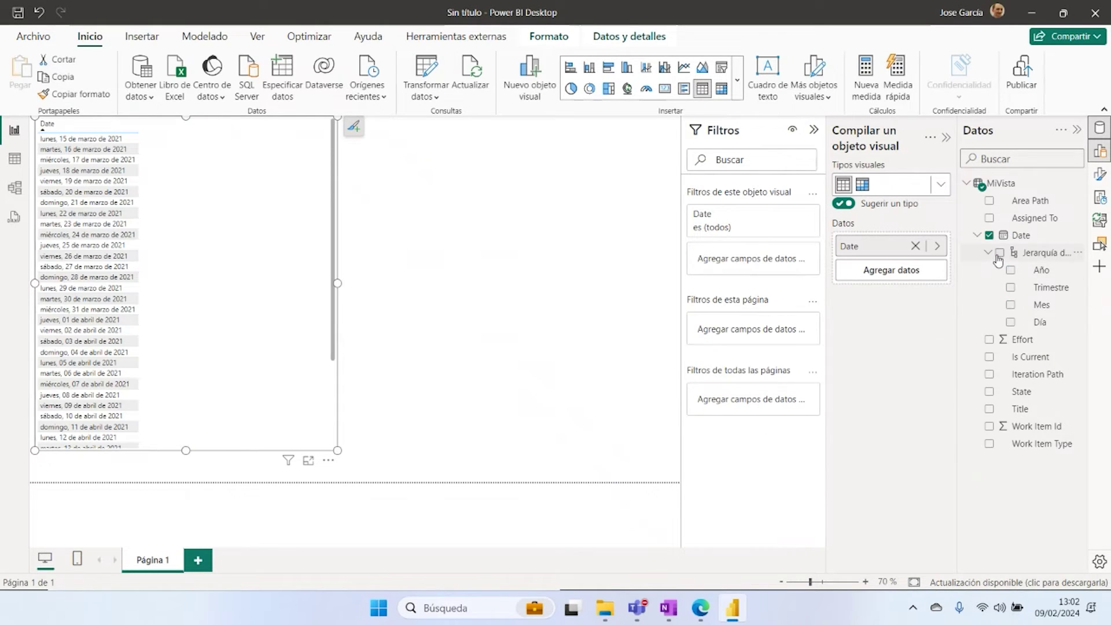
click(989, 237)
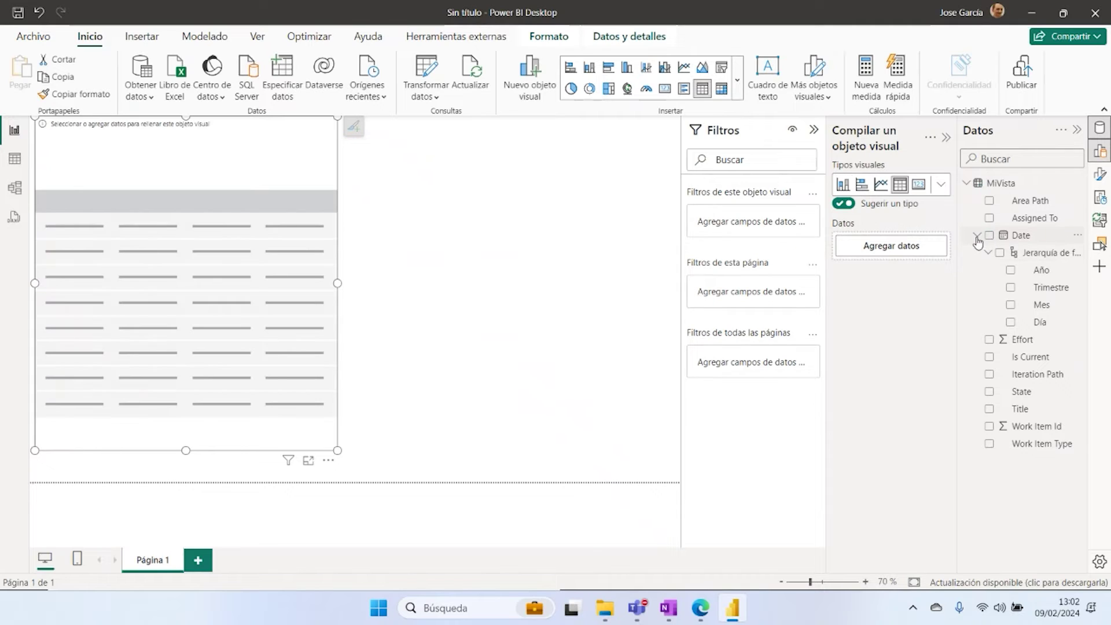
click(976, 237)
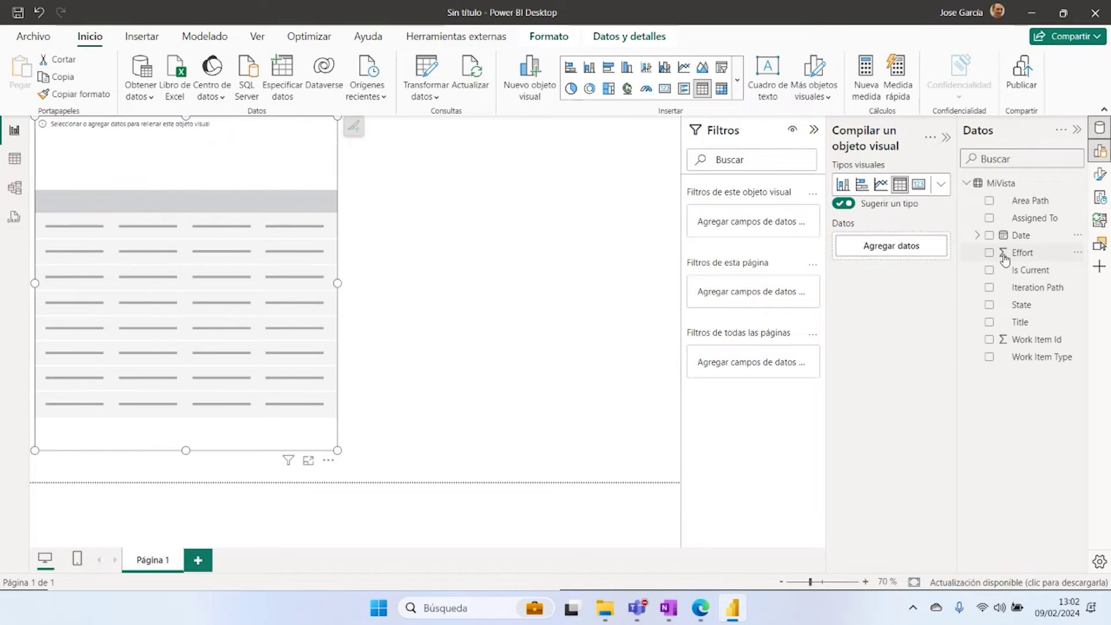
click(989, 340)
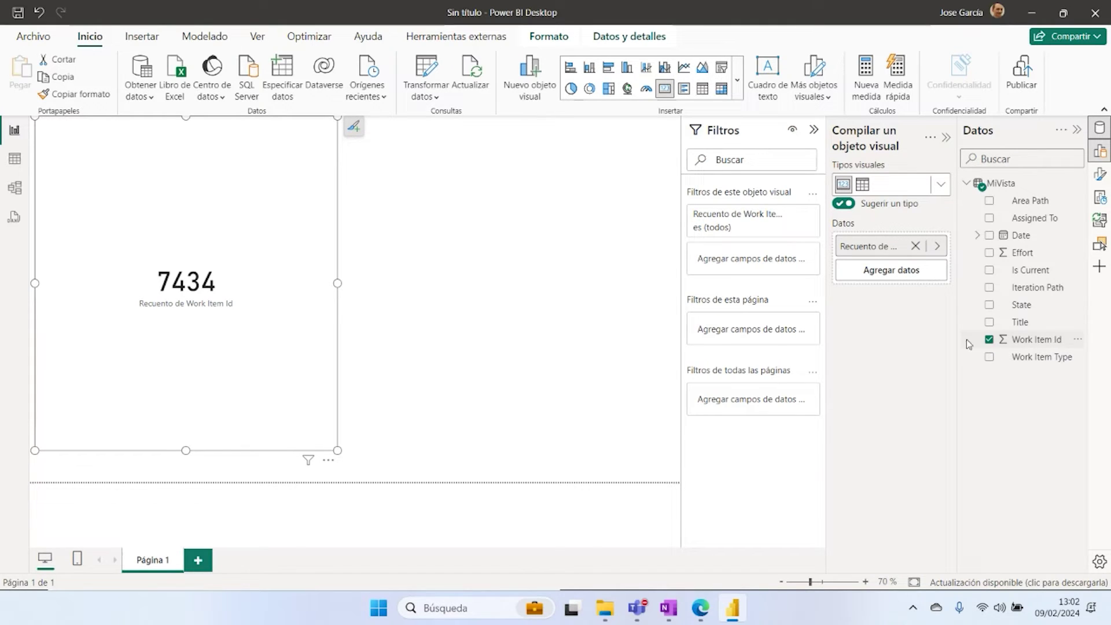
drag(957, 339, 936, 338)
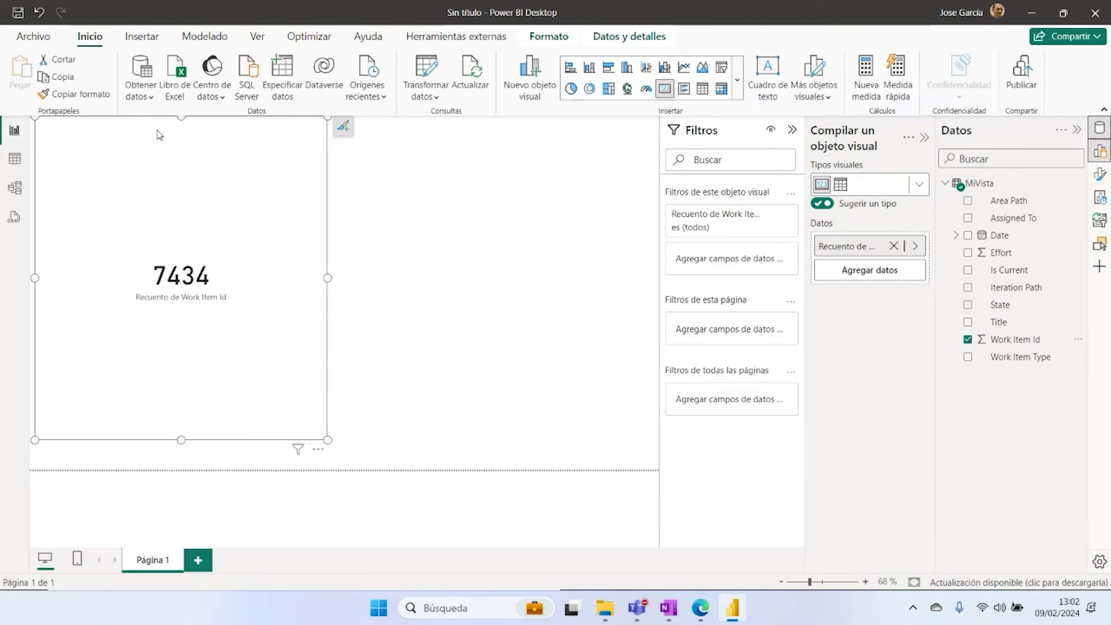
Step: Examine the Work Item Id column in the table view, including its distinct filter values and available number formats
click(22, 164)
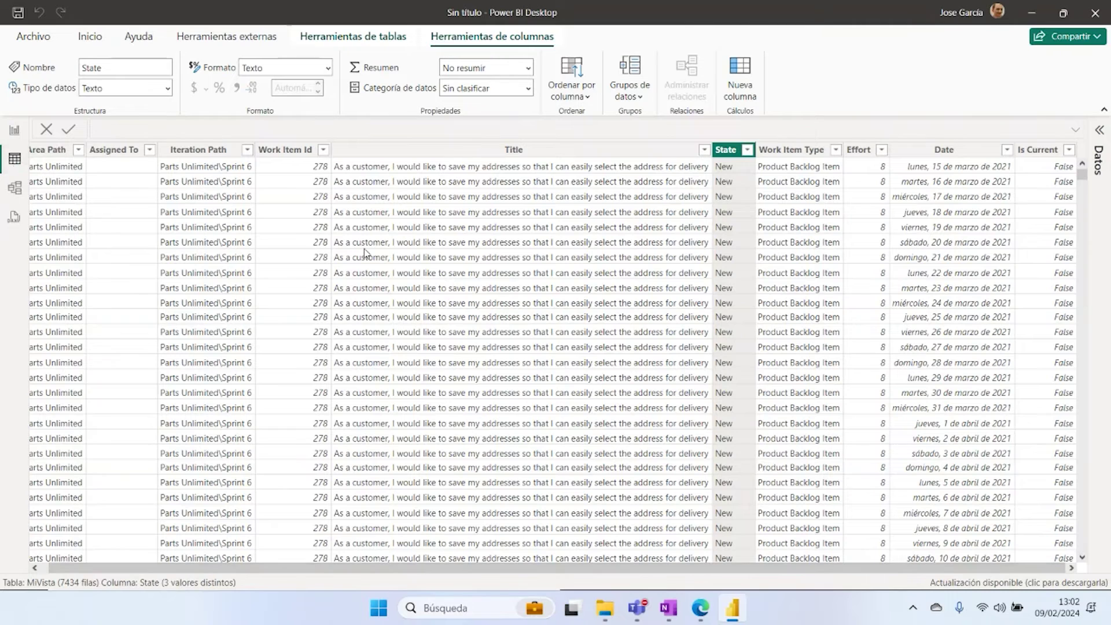
click(322, 150)
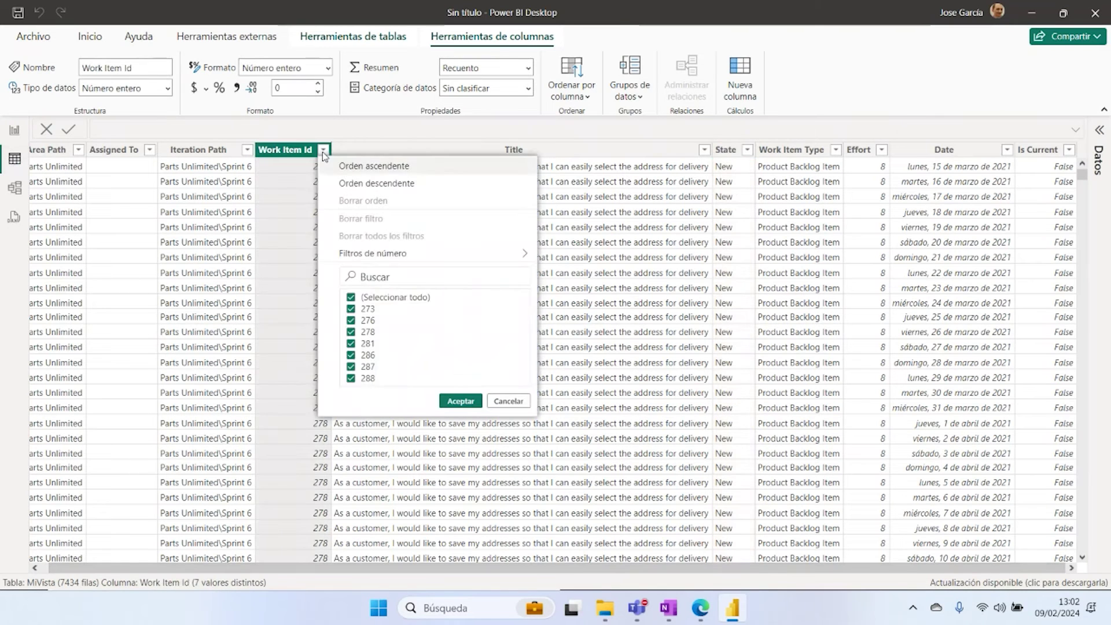
click(508, 401)
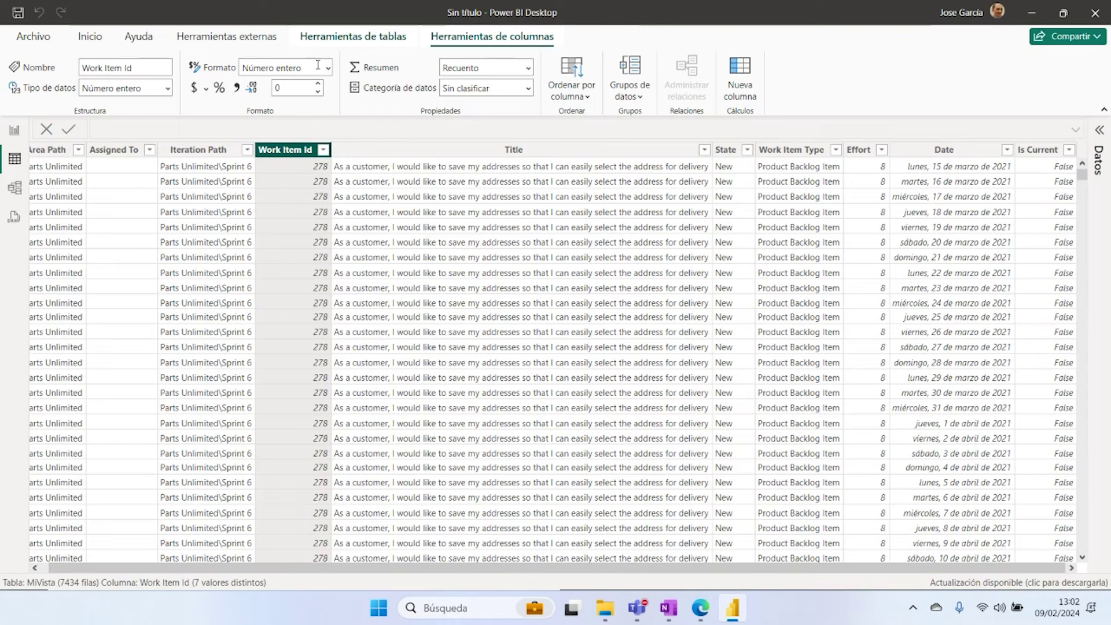
click(328, 69)
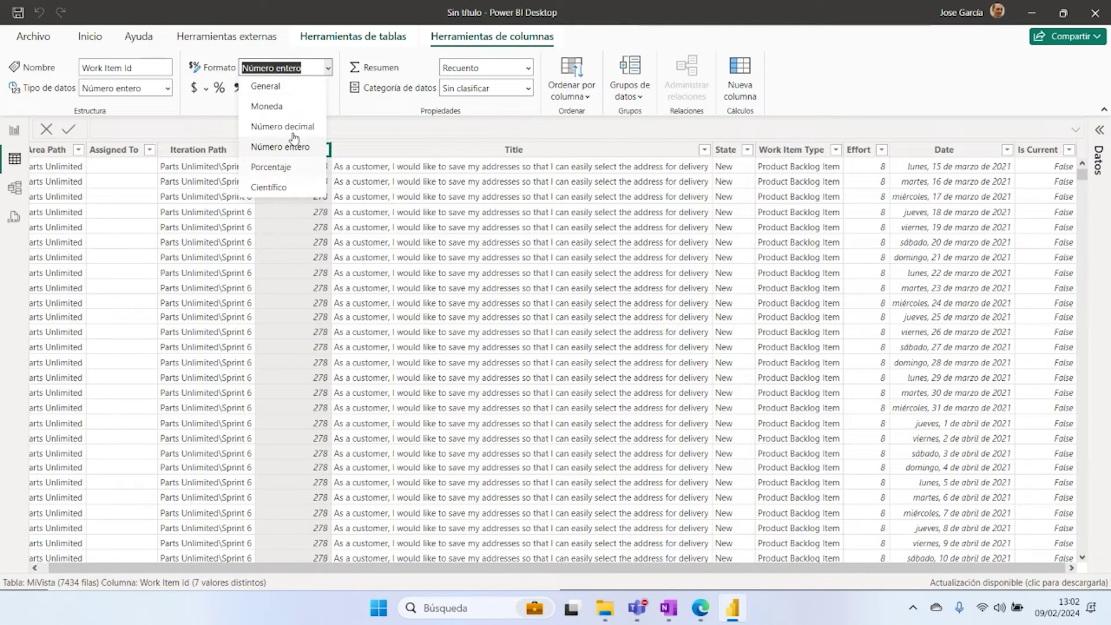
click(222, 65)
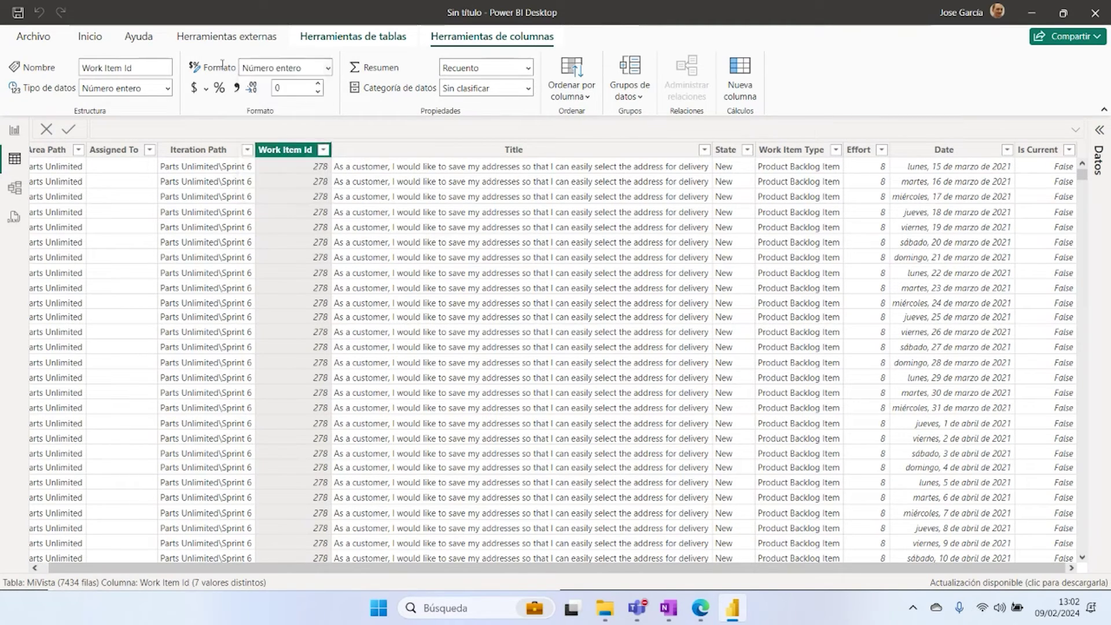
Step: Delete the Work Item Id card from the report page and add the Effort field as a new visual
click(15, 130)
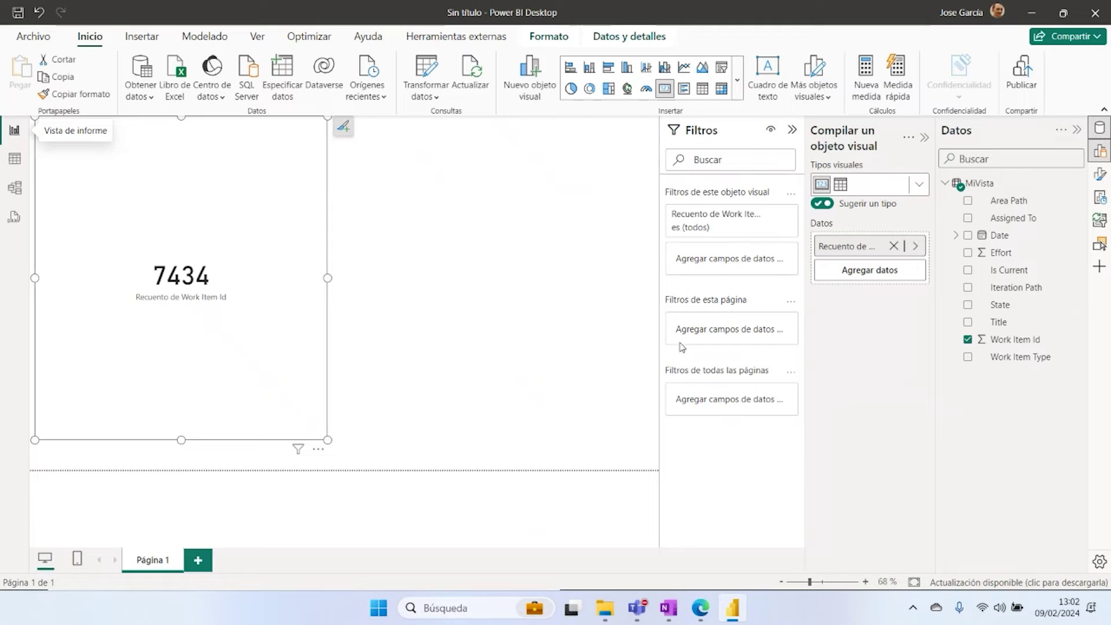
key(Delete)
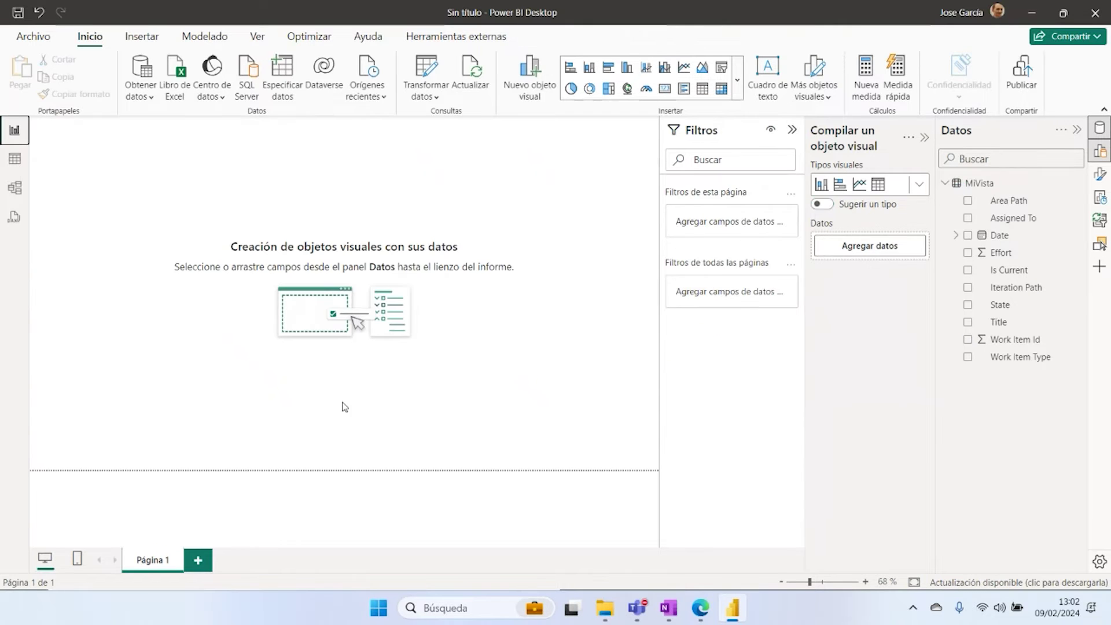
click(996, 255)
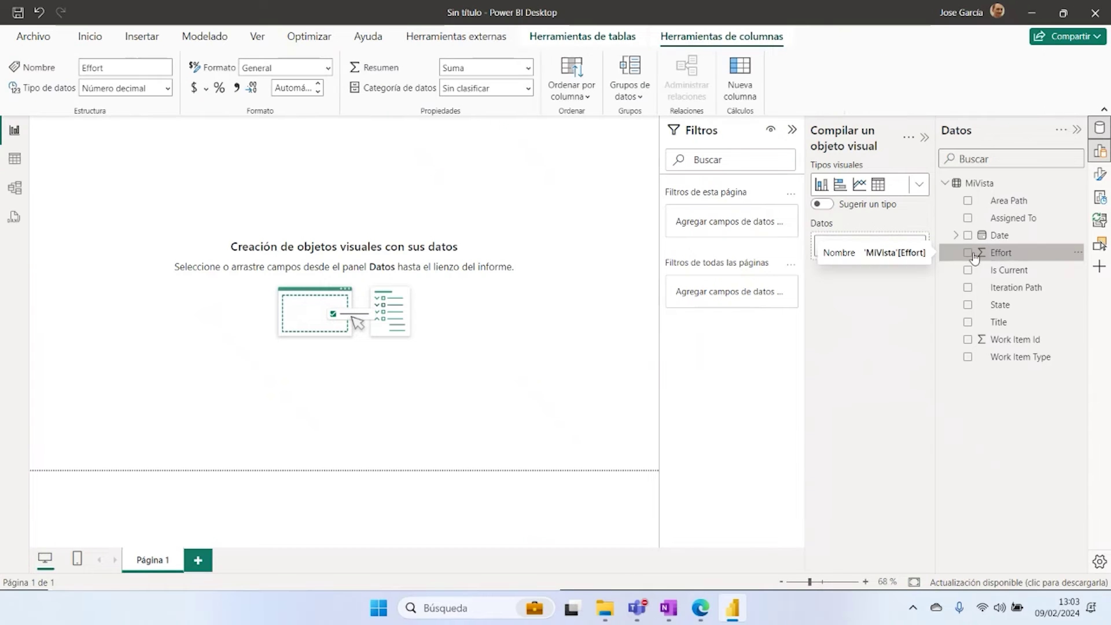
click(968, 254)
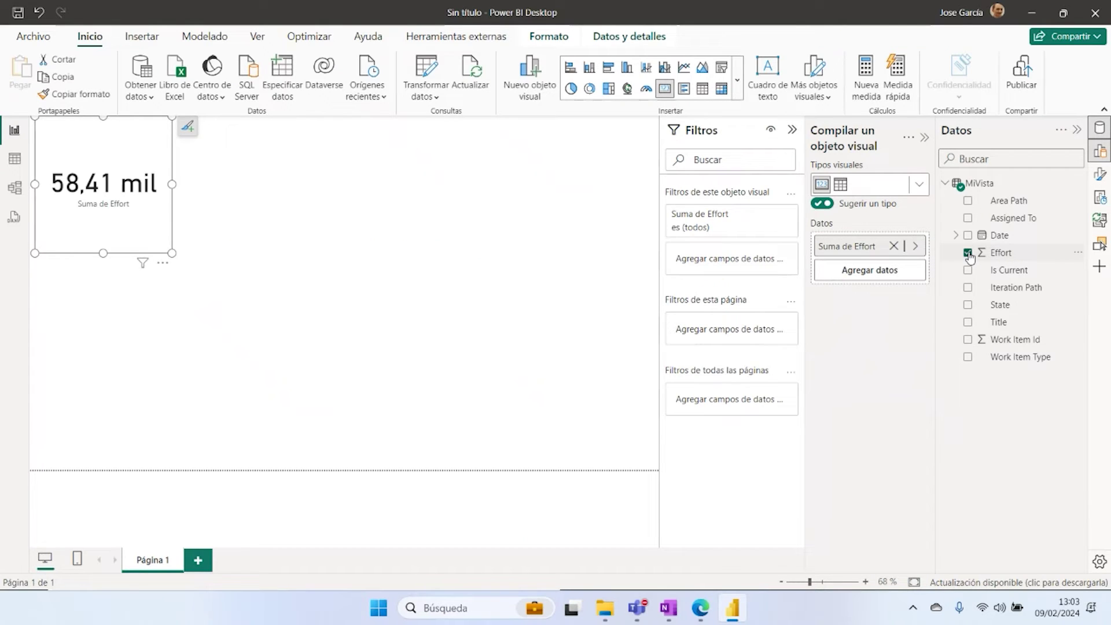
Step: Set the Effort field to be listed without summarization and slightly enlarge the resulting table visual
click(914, 246)
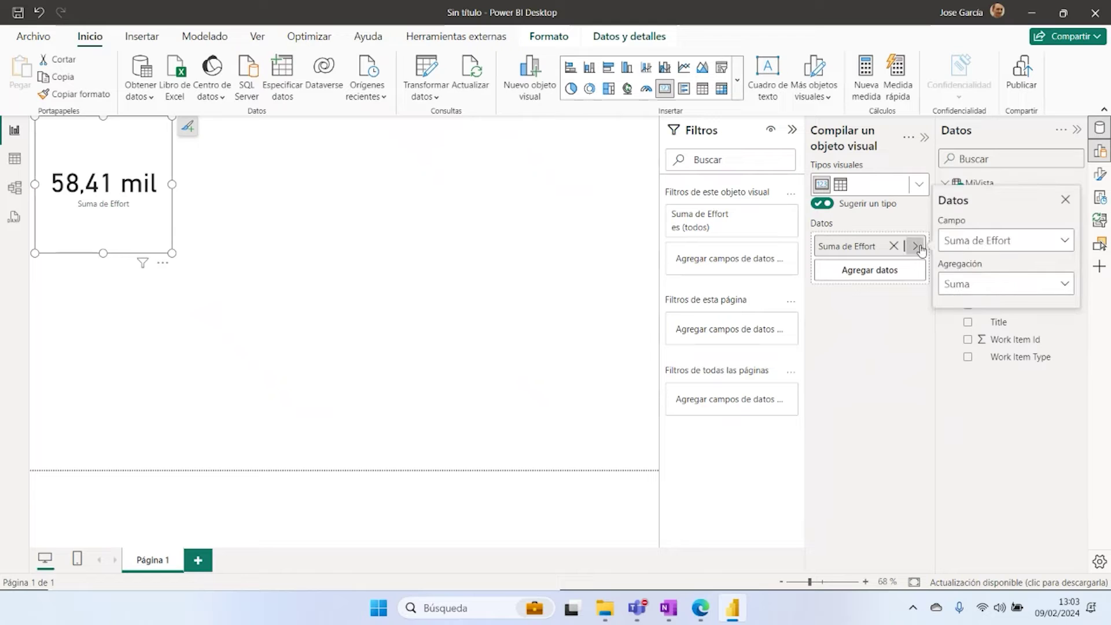
click(1067, 284)
click(984, 309)
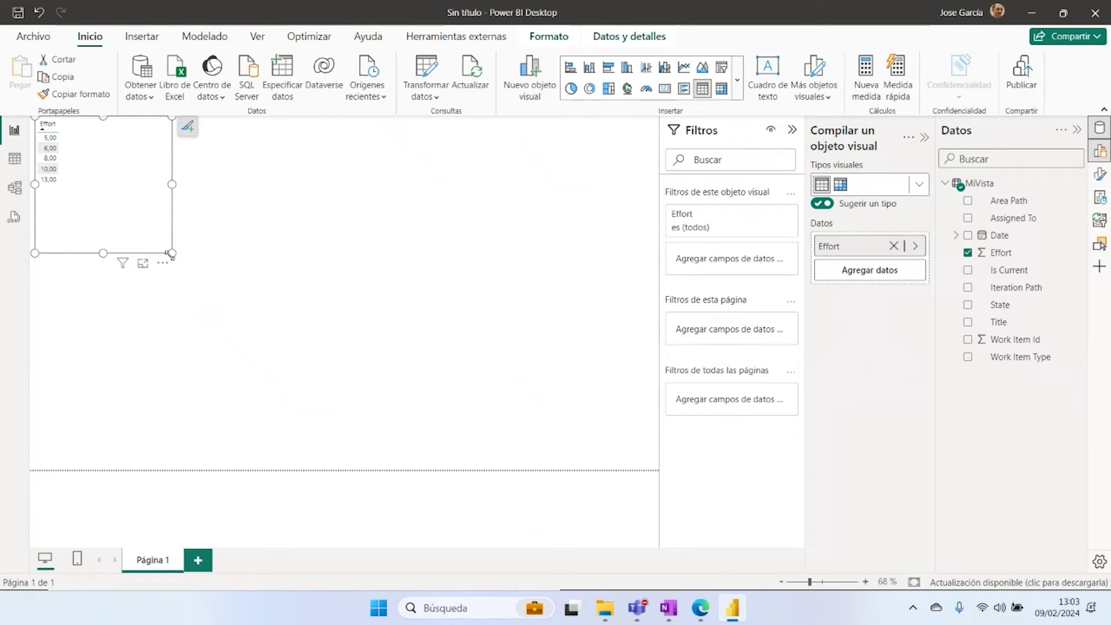
drag(170, 253, 206, 284)
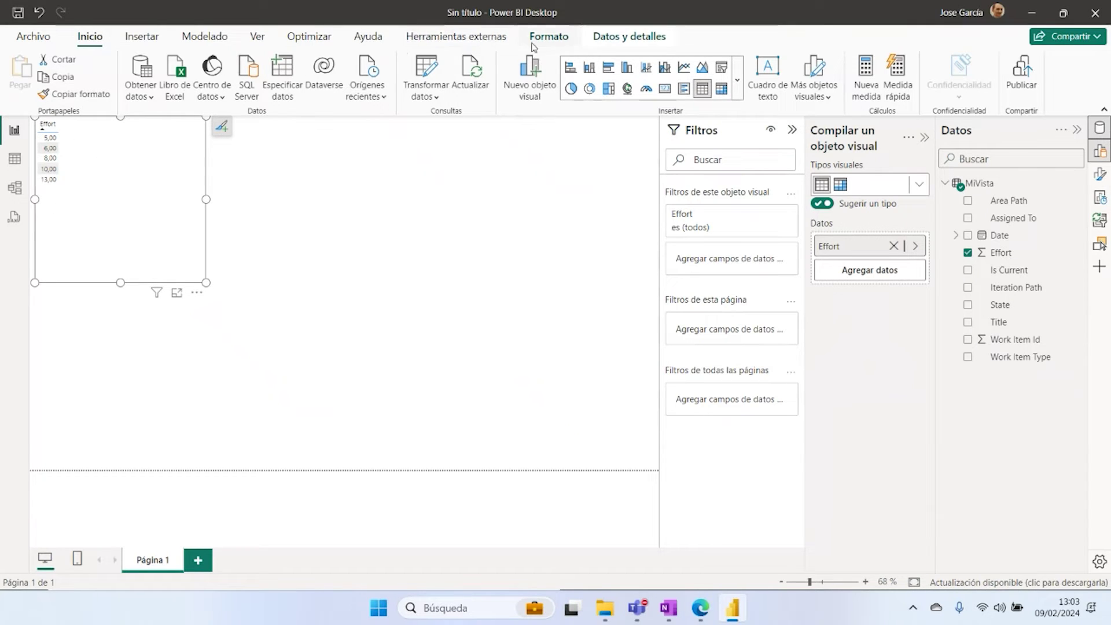
Step: Customize the current report theme by increasing the font size of the general text, and apply it
click(257, 37)
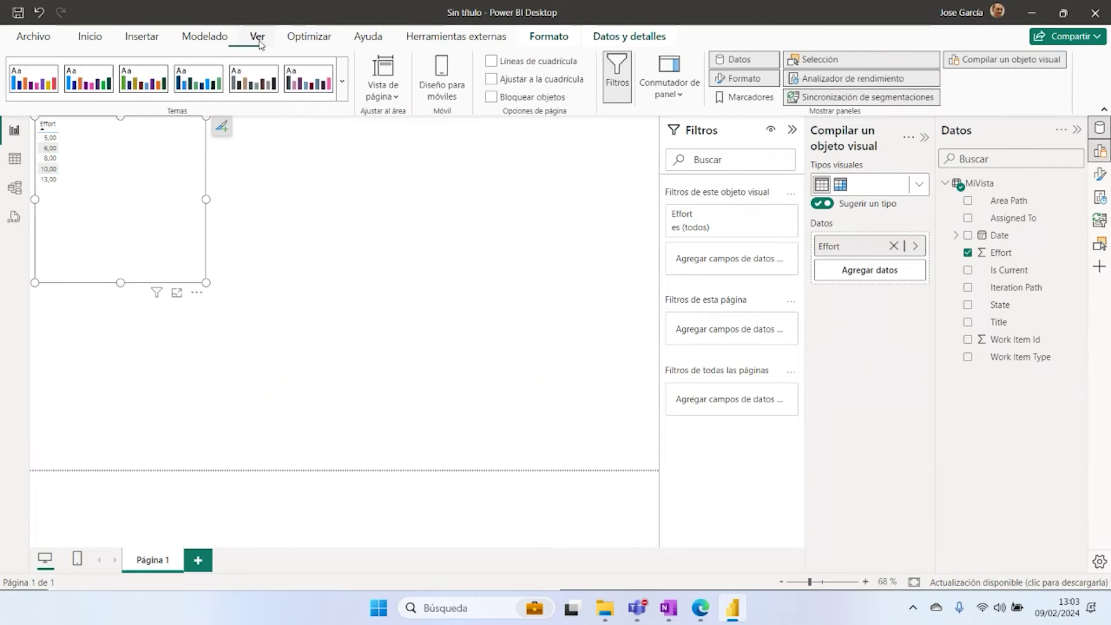
click(343, 95)
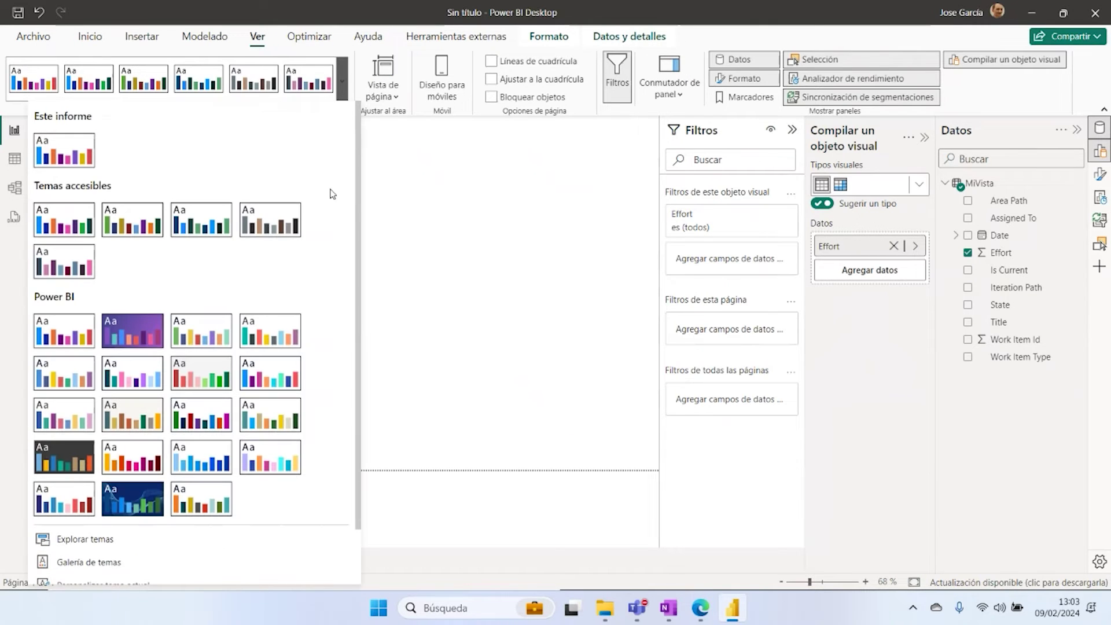
scroll(260, 365, down, 2)
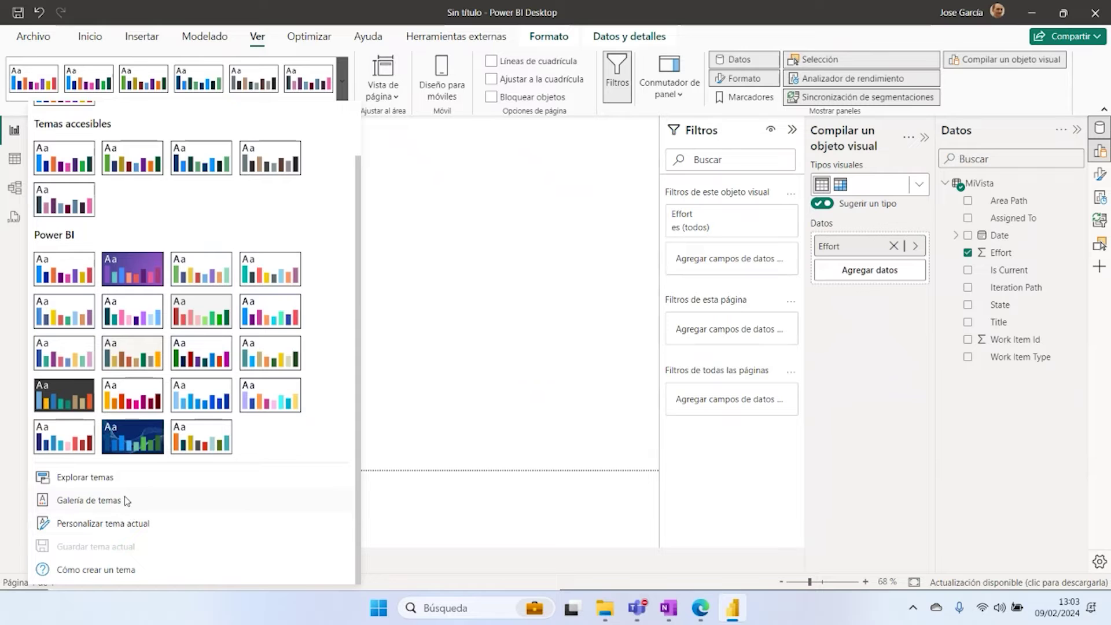
click(124, 523)
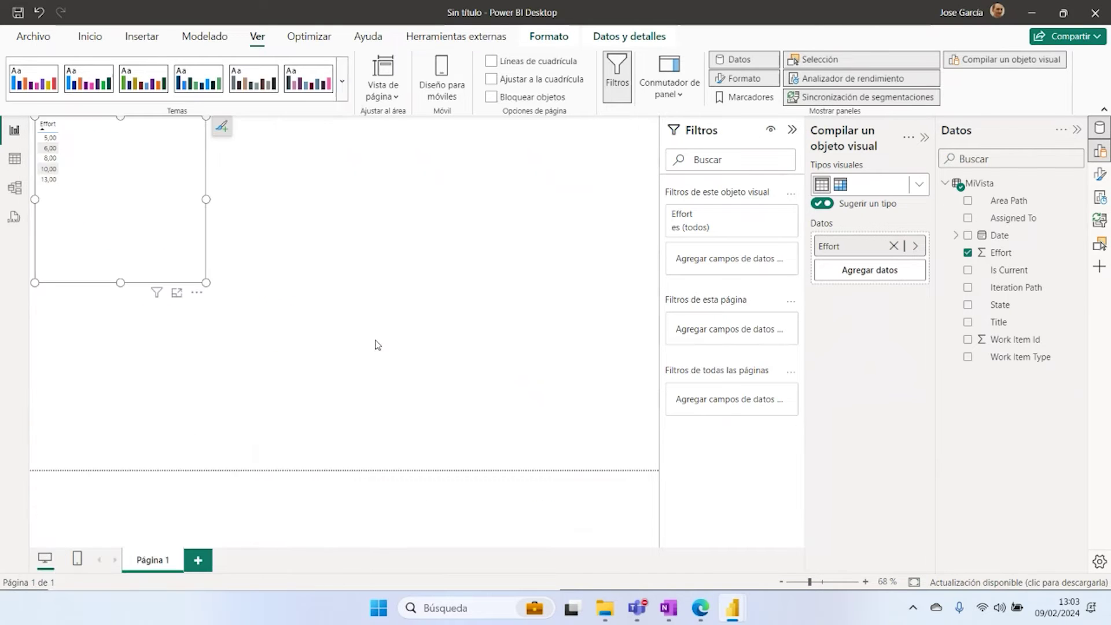
click(367, 180)
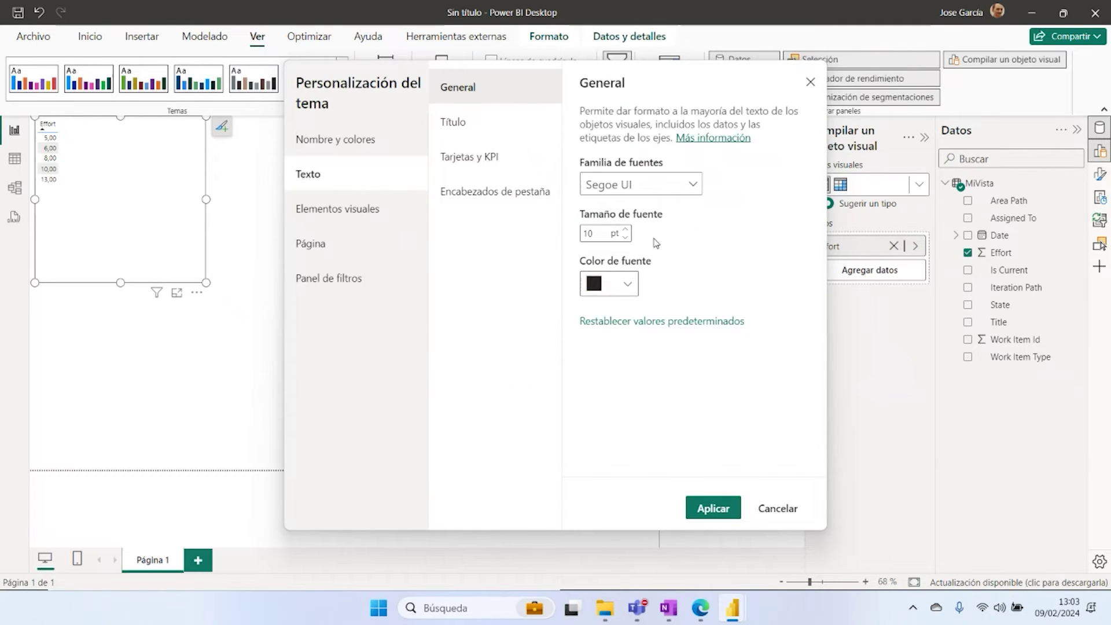
click(625, 230)
click(714, 508)
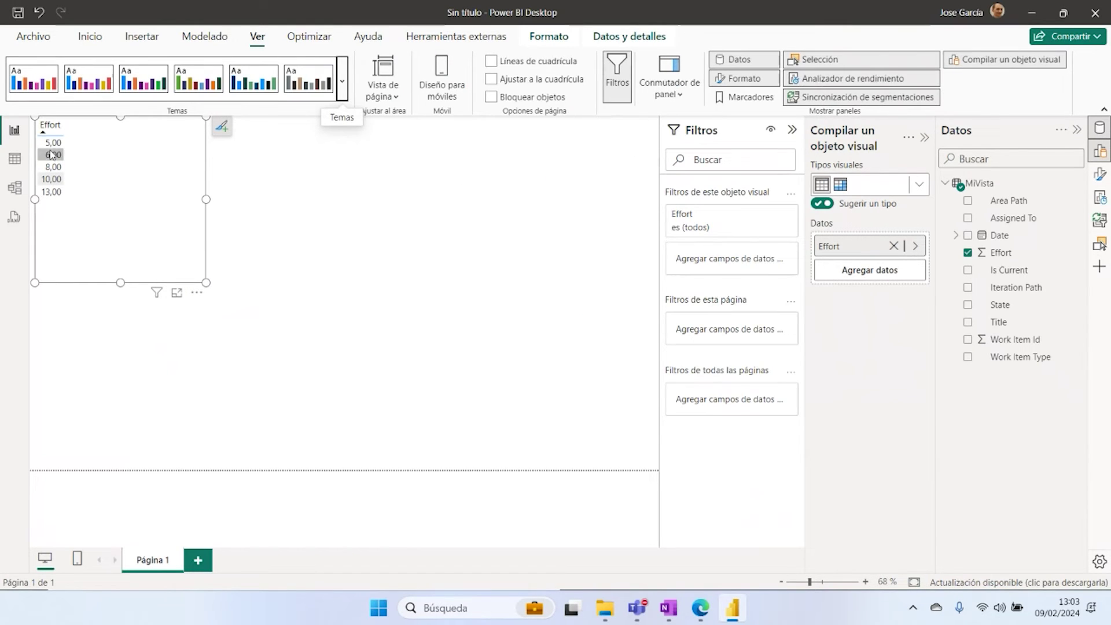
Step: Delete the Effort table visual from Página 1 and collapse the Filtros pane
click(320, 237)
click(93, 41)
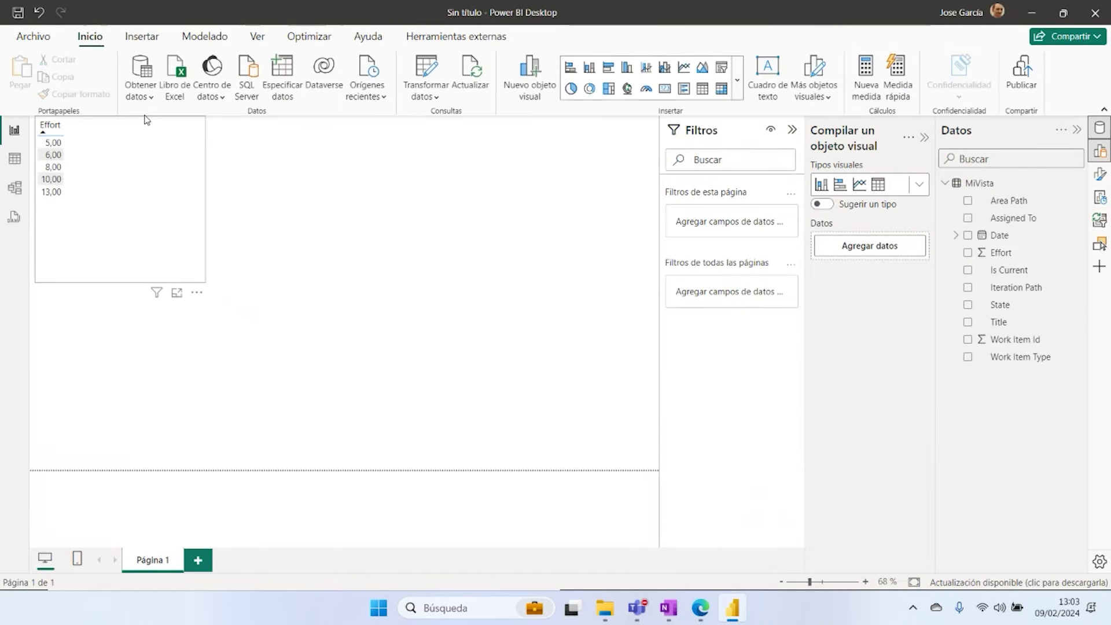
click(158, 242)
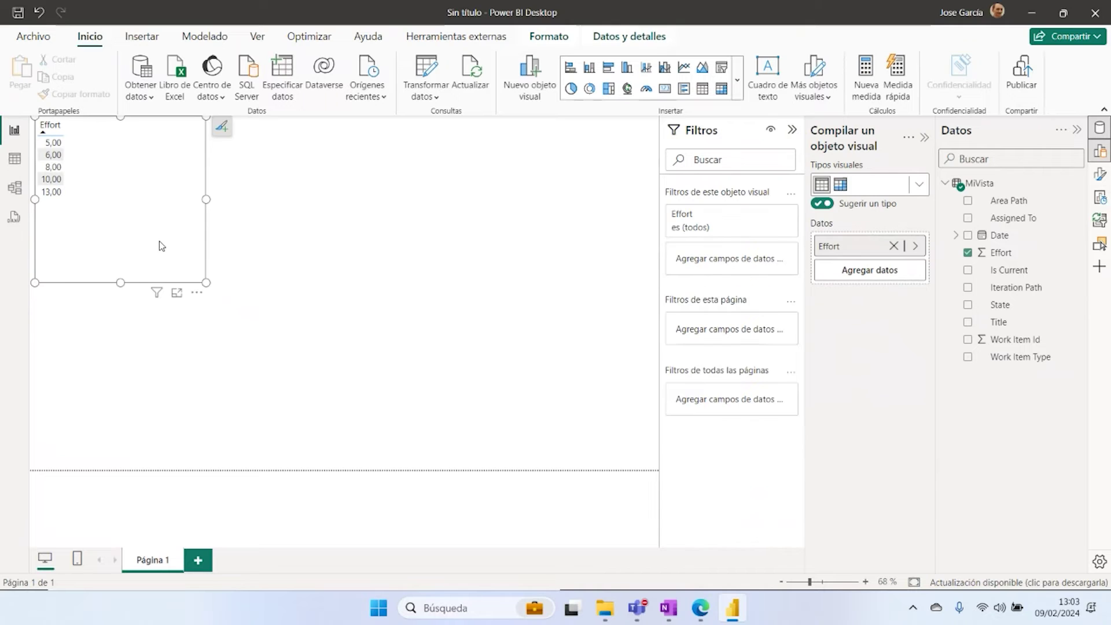
key(Delete)
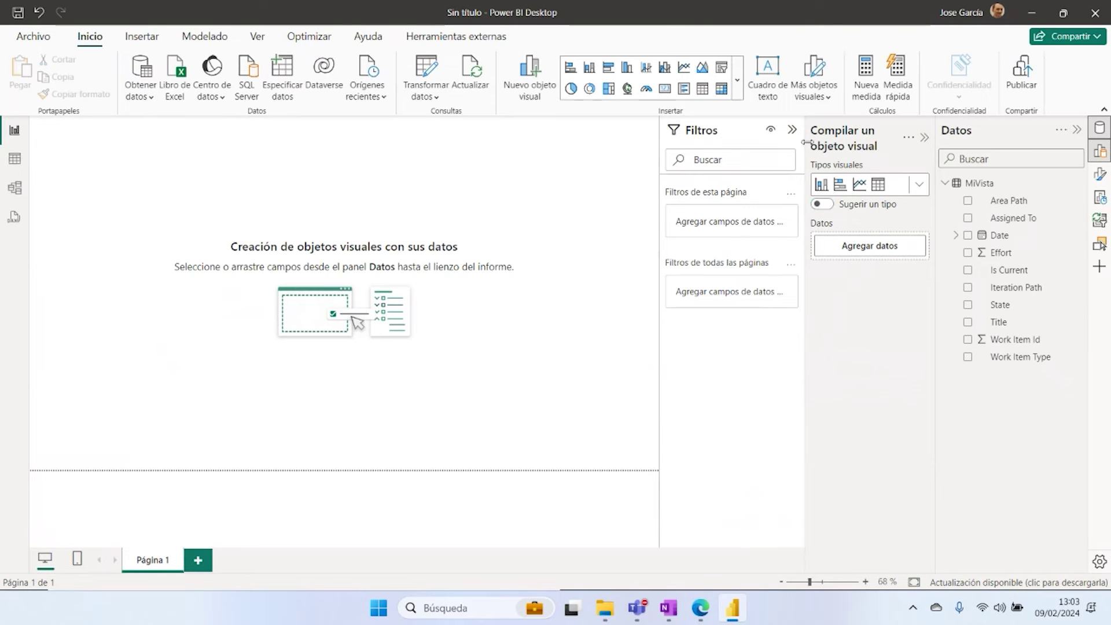
click(792, 130)
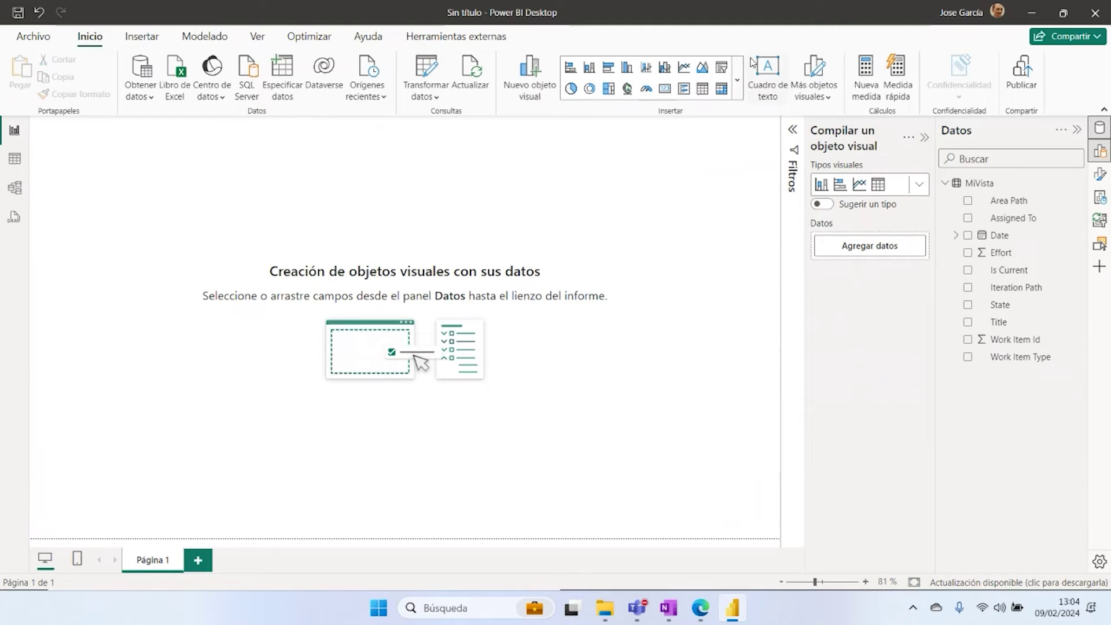
Step: Look through the gallery of available visual types and the suggested types for building a visual
click(736, 88)
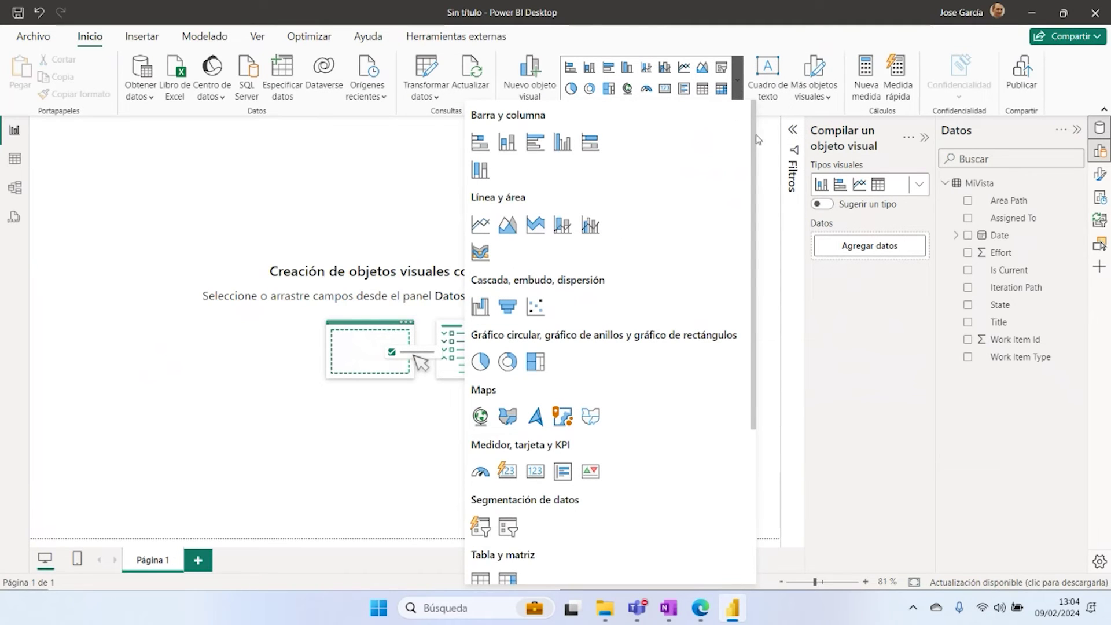
scroll(758, 140, down, 3)
scroll(757, 140, up, 3)
click(950, 152)
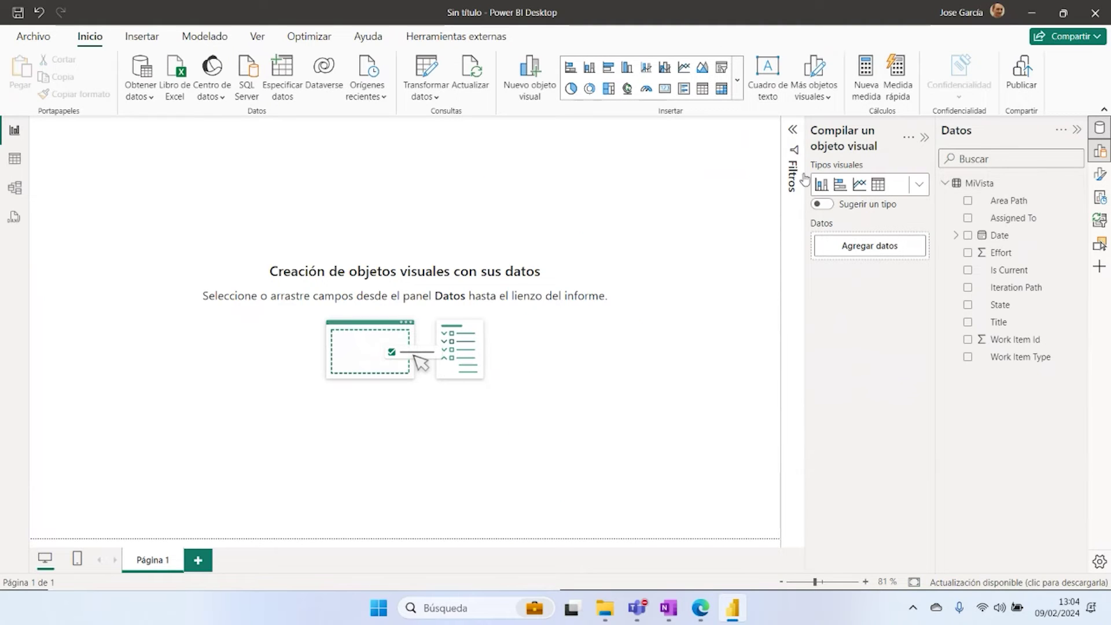
click(920, 185)
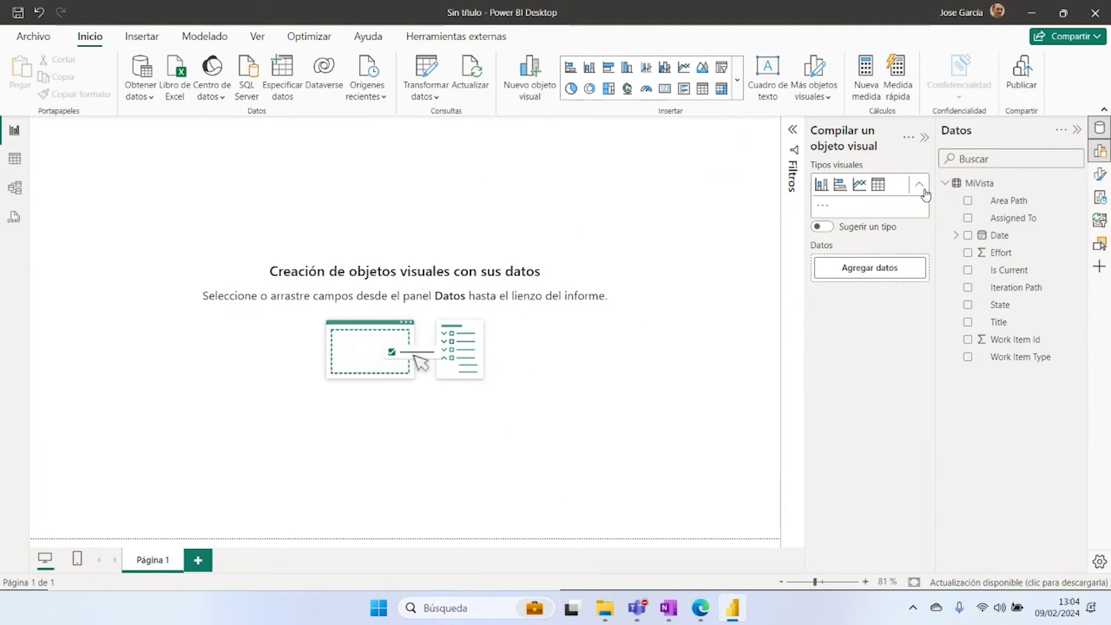
click(920, 185)
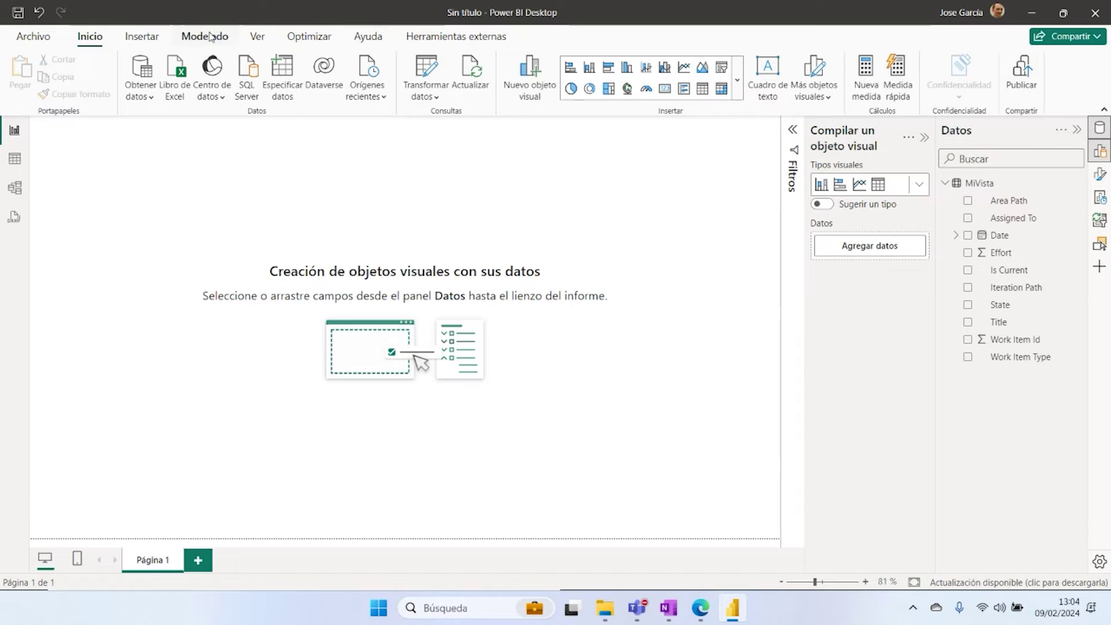
click(145, 39)
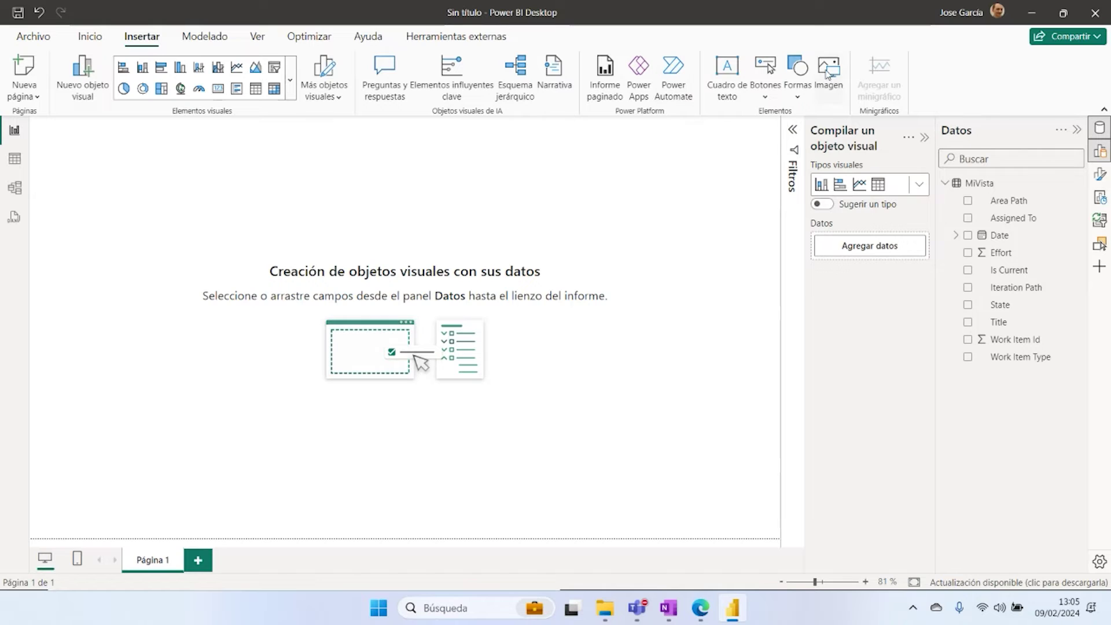
click(212, 40)
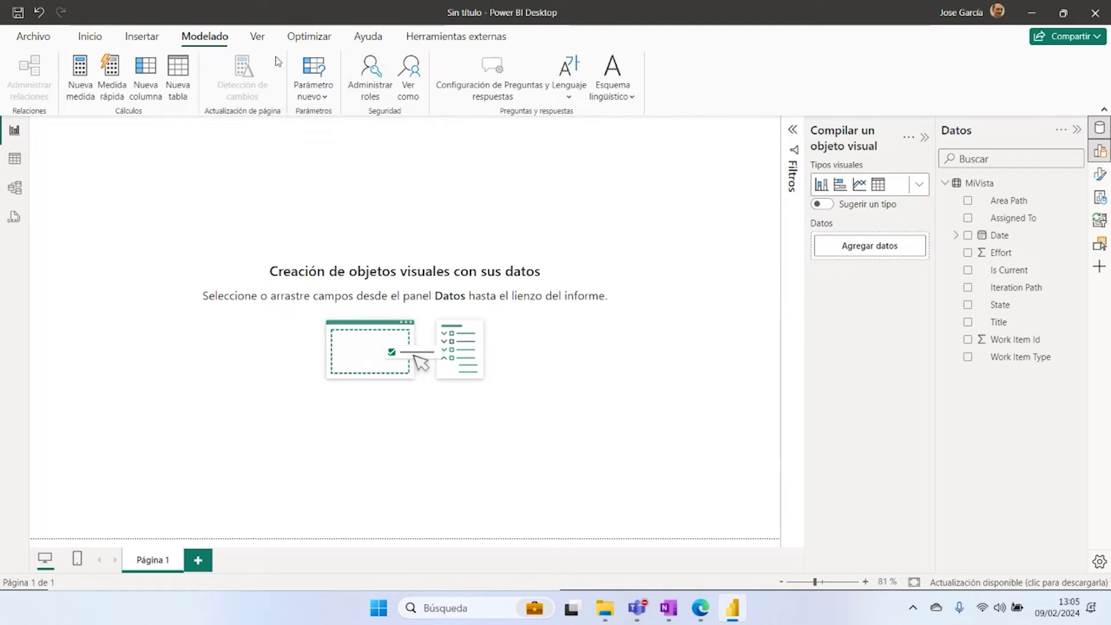
click(258, 45)
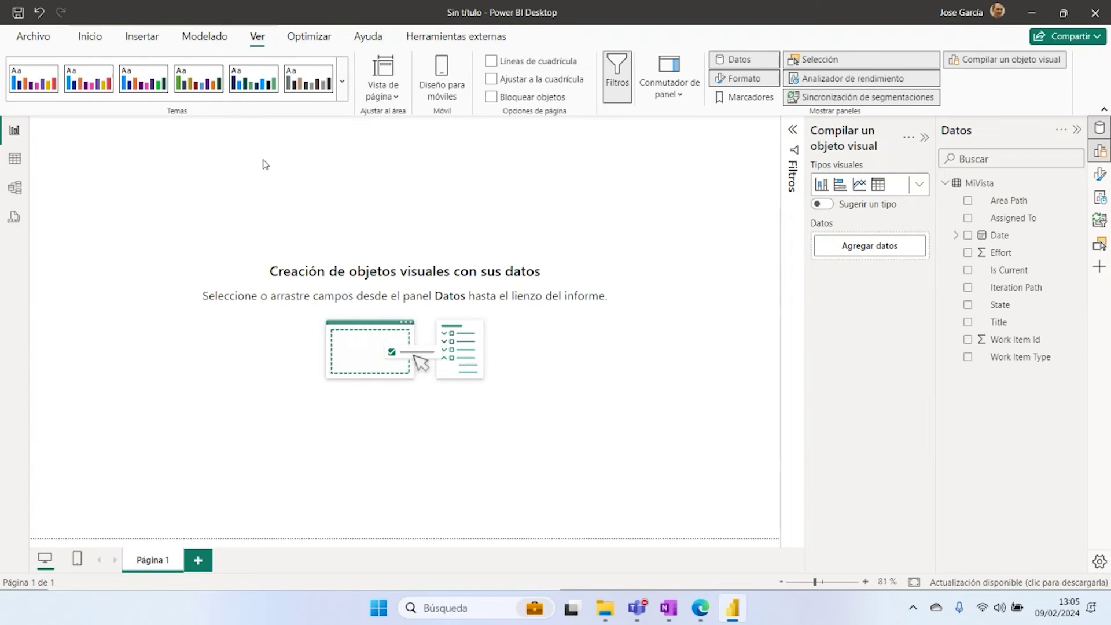
click(322, 46)
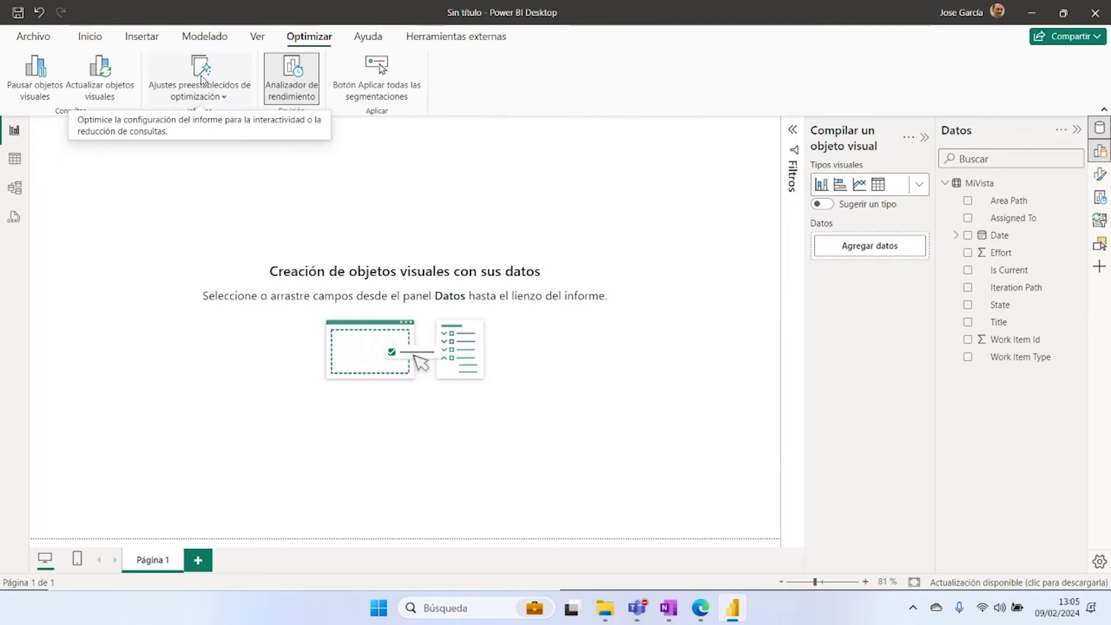
click(368, 37)
click(455, 36)
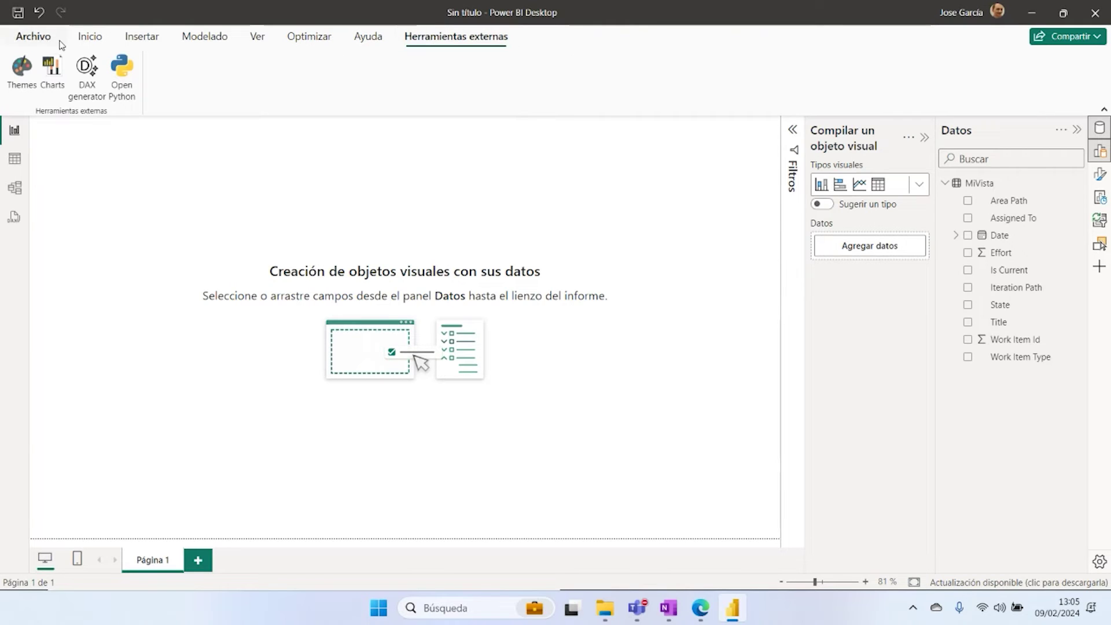
click(90, 36)
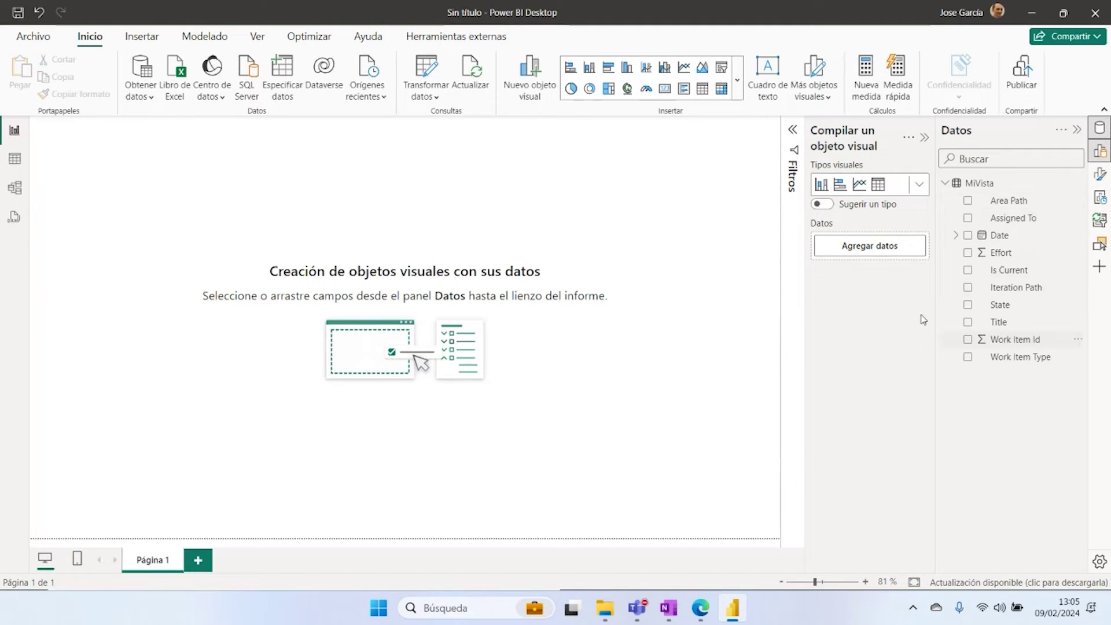
Step: Enable visual type suggestions and build an enlarged visual from Año and Trimestre of the Date hierarchy plus Work Item Id
click(827, 206)
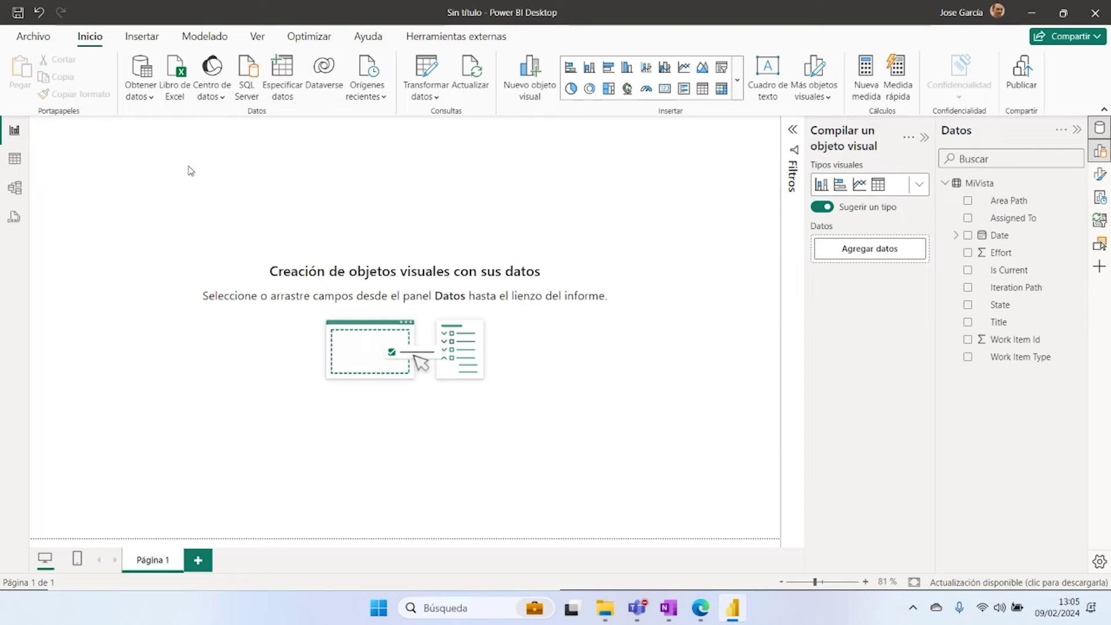
click(919, 185)
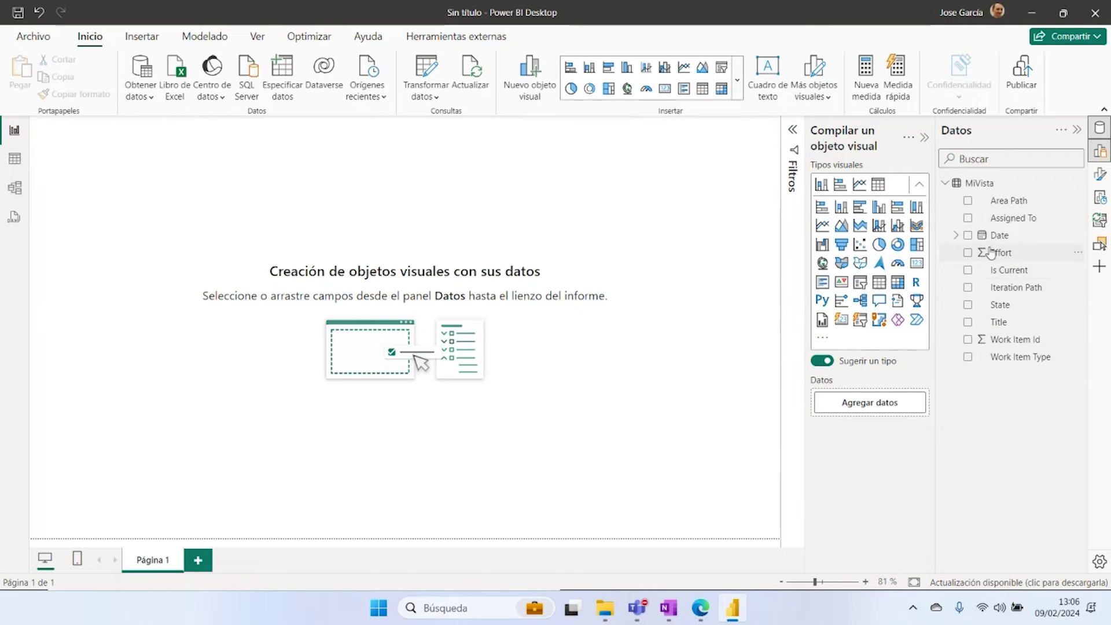
click(955, 235)
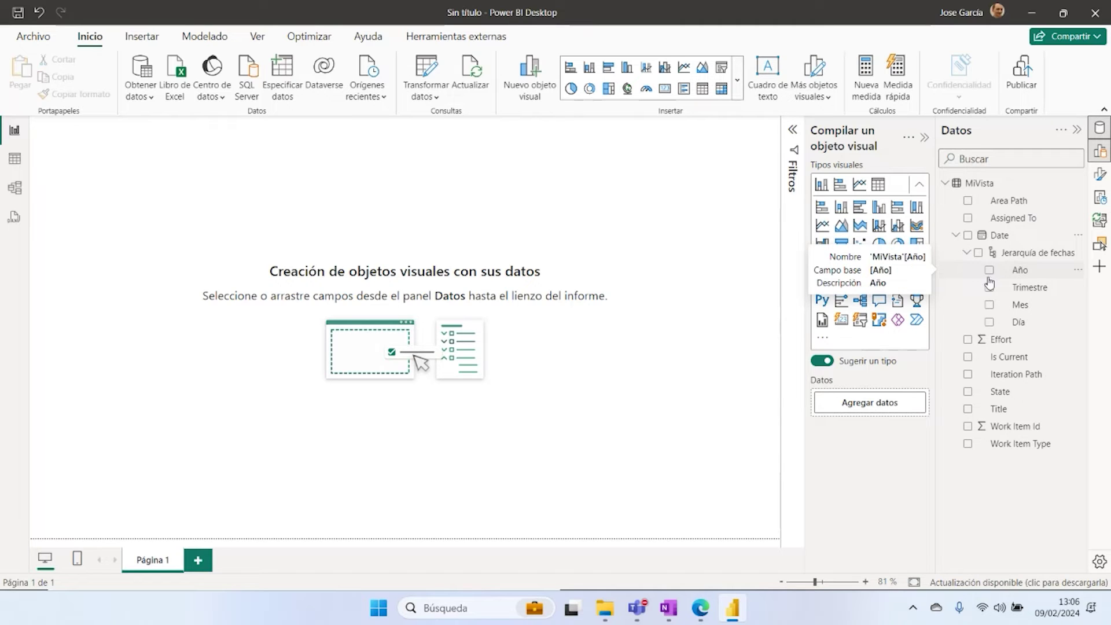
click(989, 270)
click(989, 287)
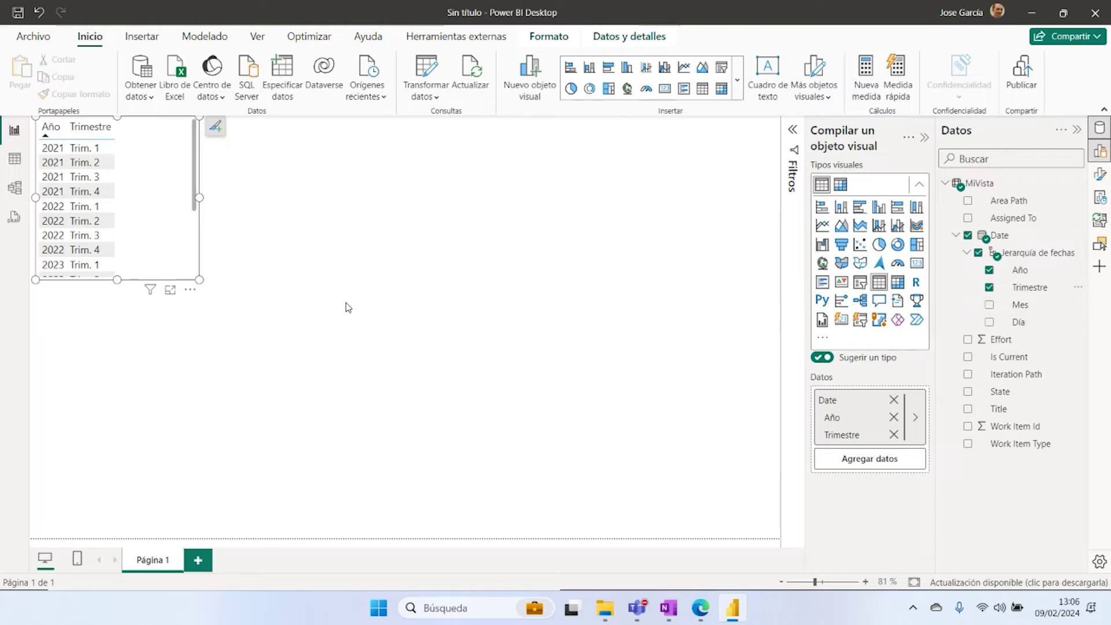
drag(199, 279, 346, 503)
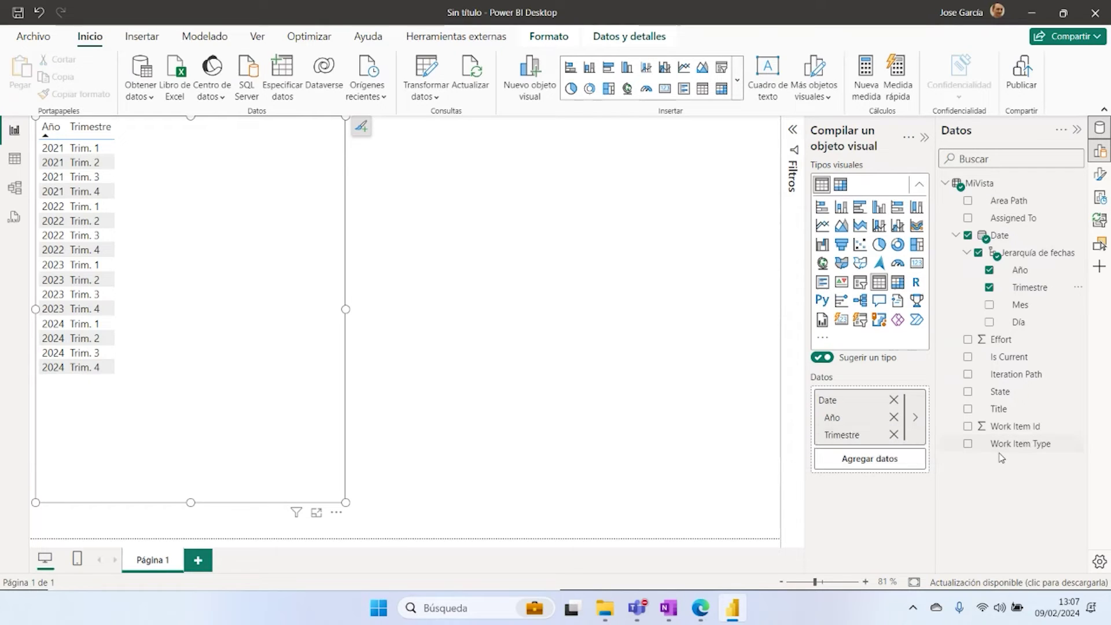
click(967, 426)
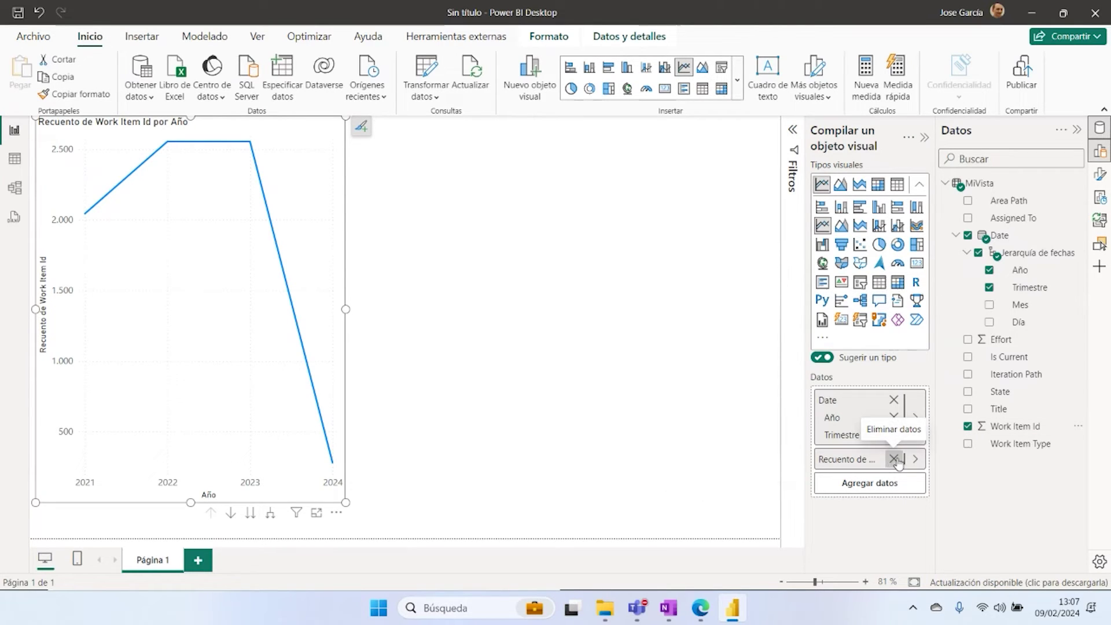
Step: Set the aggregation of Work Item Id in the chart to Recuento (distintivo)
click(916, 460)
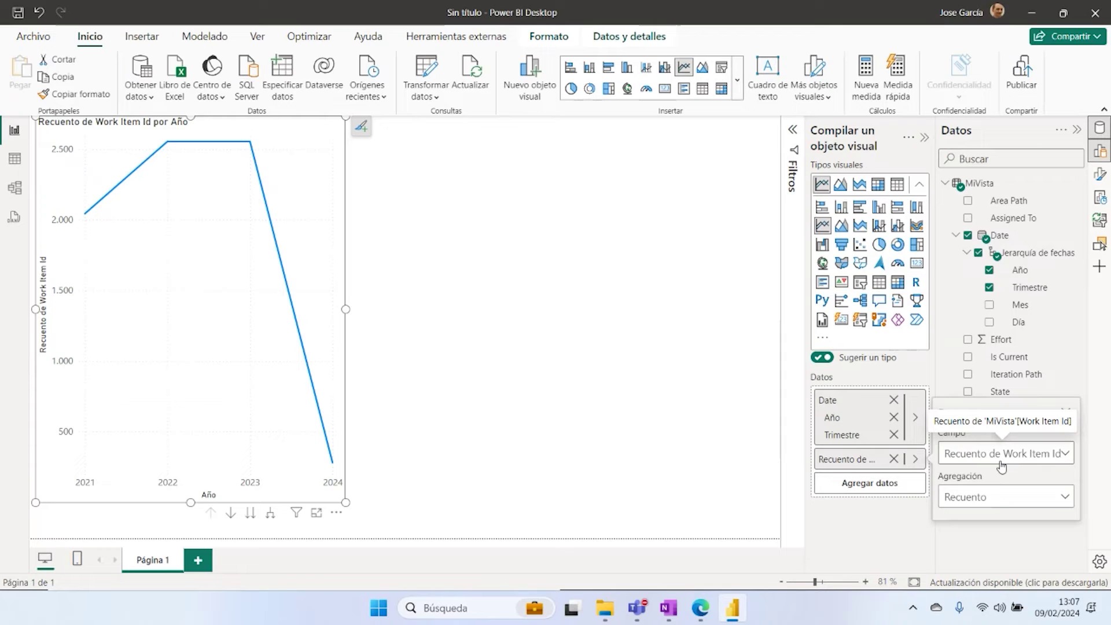
click(1068, 456)
click(1068, 456)
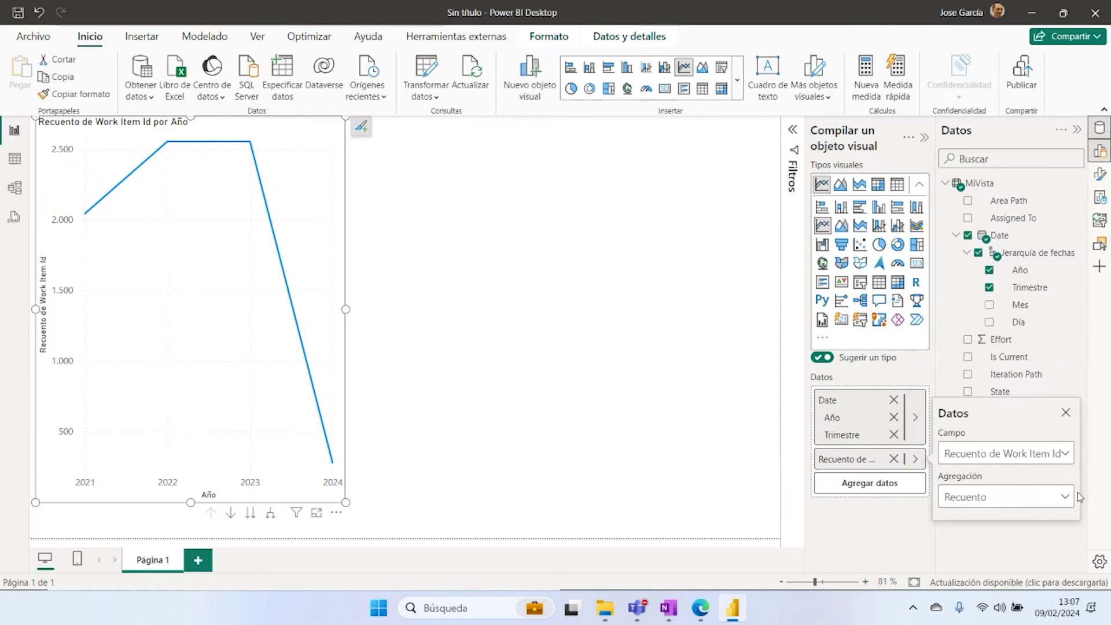
click(1066, 499)
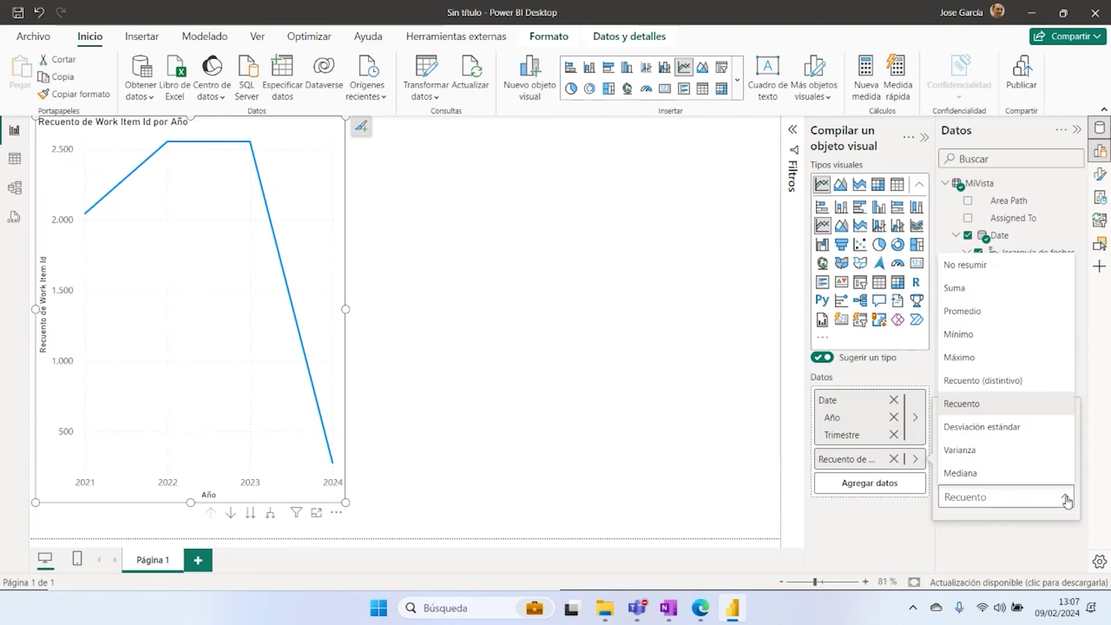
click(1008, 383)
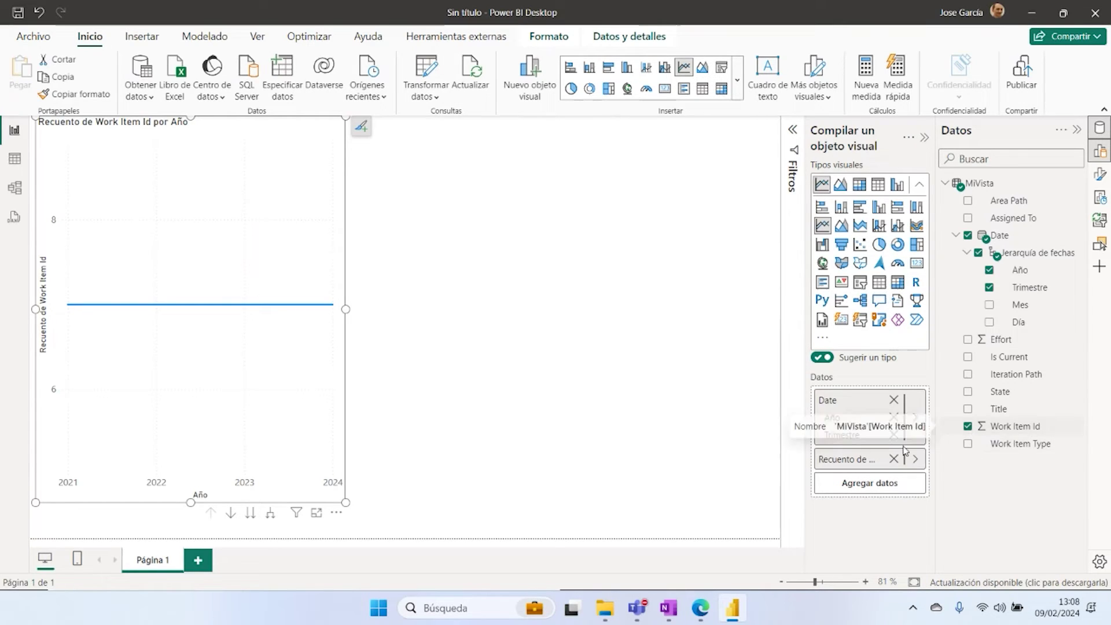
Step: Restore the Work Item Id aggregation to Recuento and review the available aggregation options
click(914, 460)
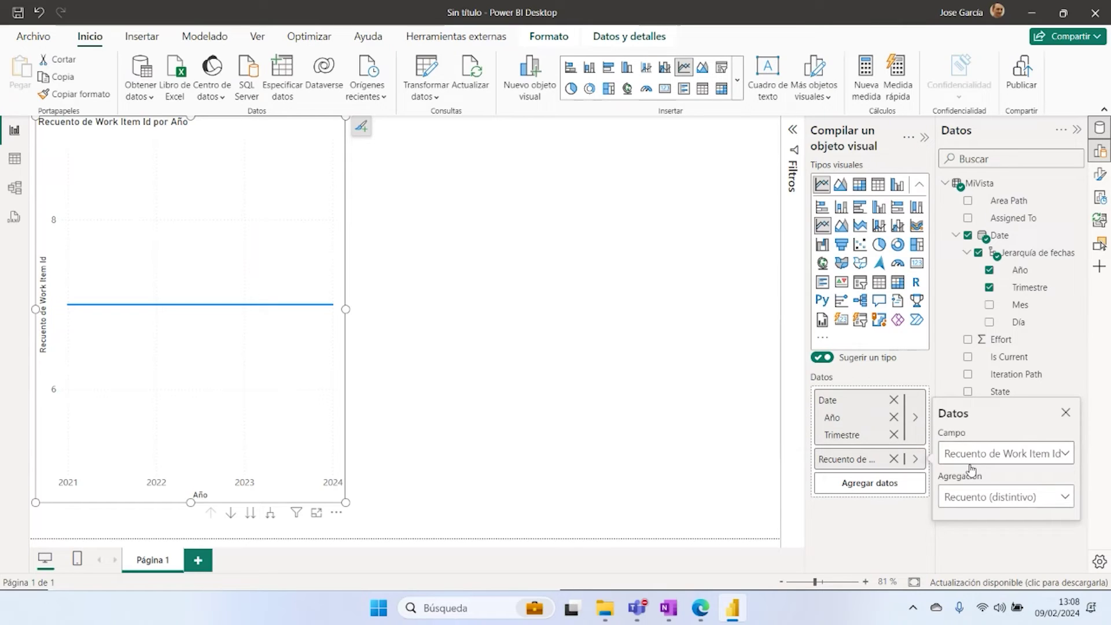
click(1068, 499)
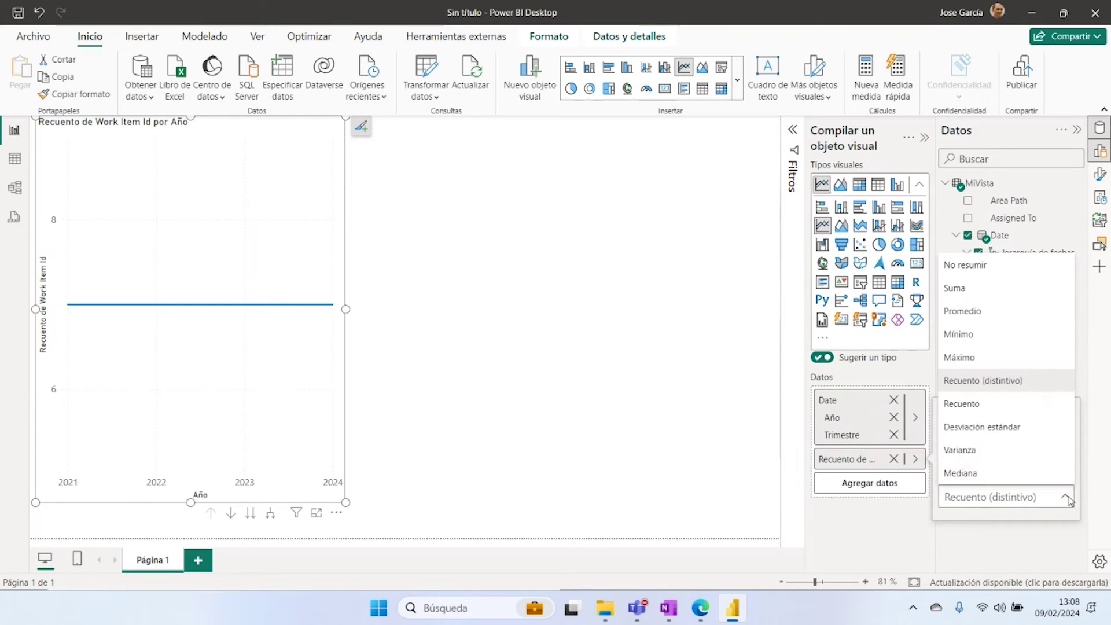
click(1002, 412)
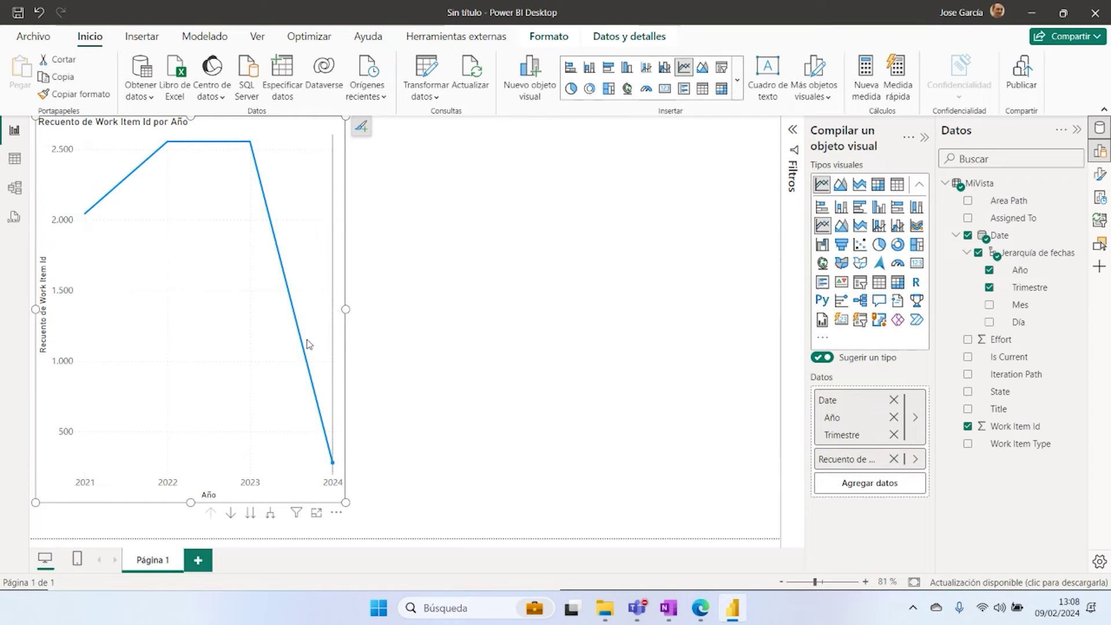
click(913, 460)
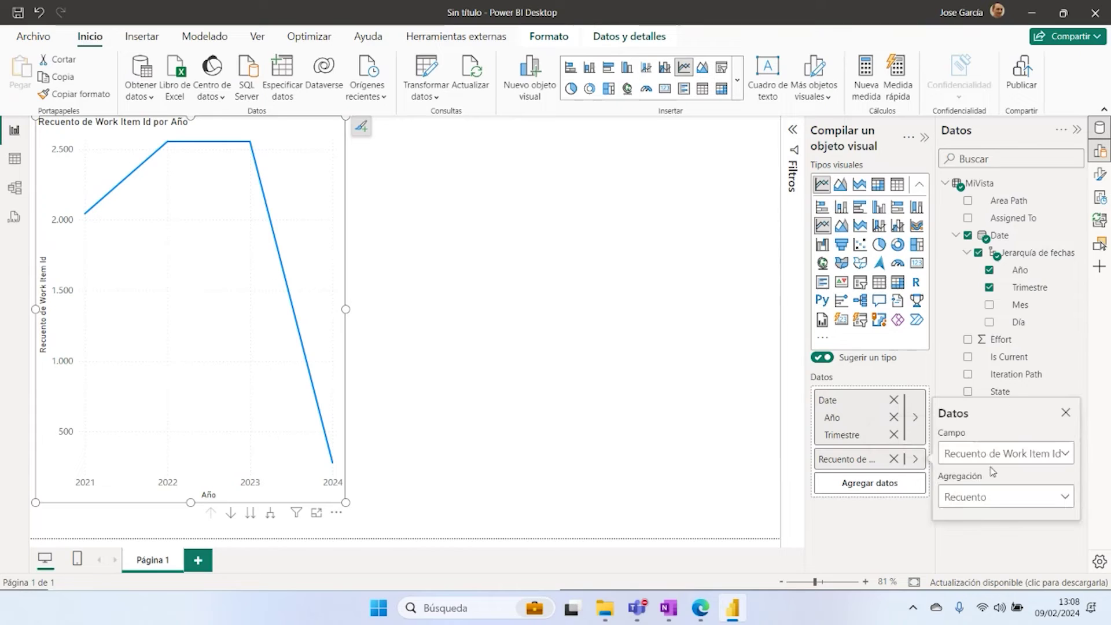
click(1050, 497)
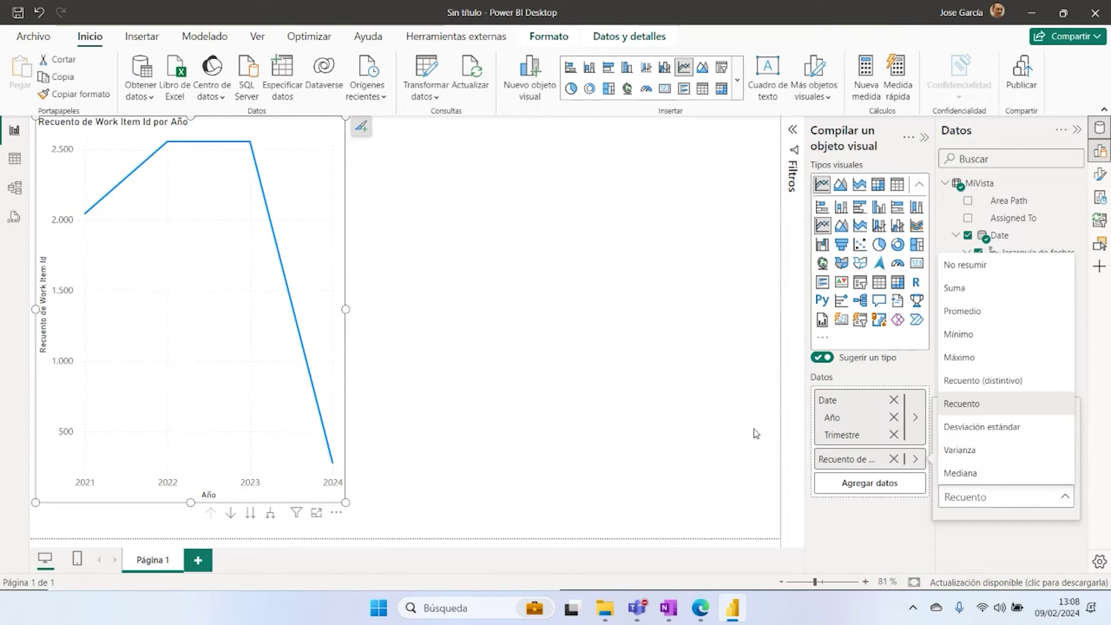
click(719, 426)
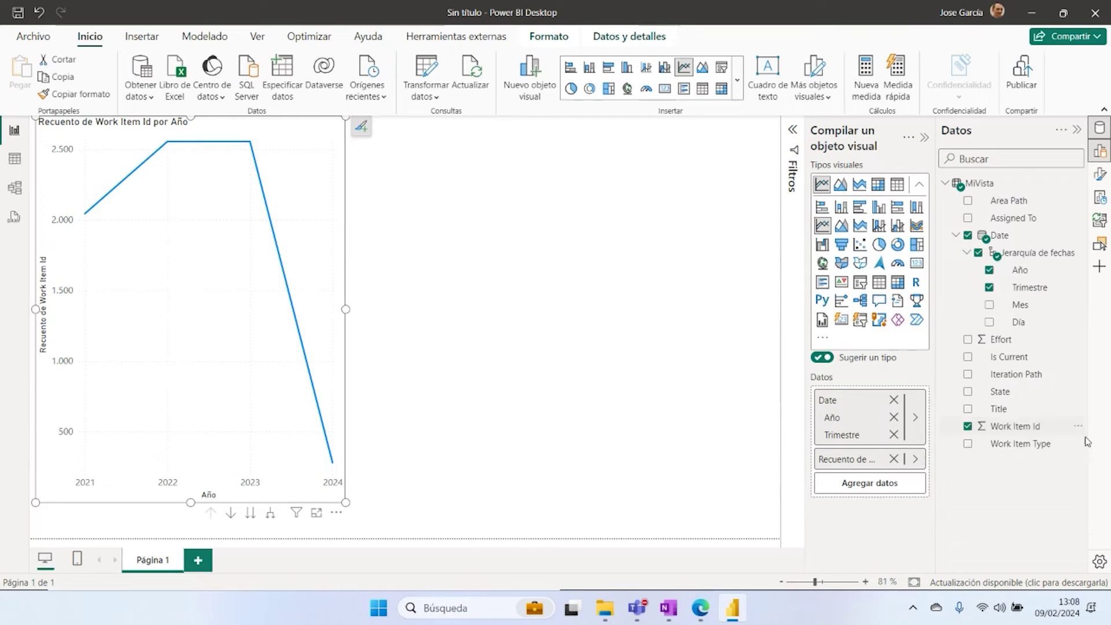
Step: Add Work Item Type to the line chart and check that column's distinct values in the table view of MiVista
click(967, 444)
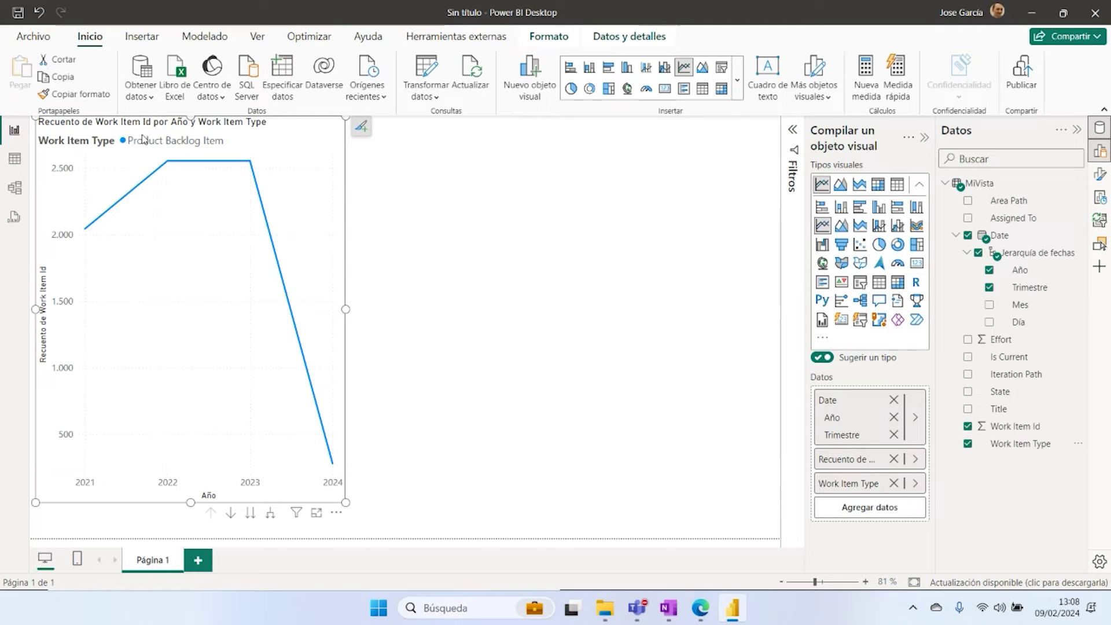
click(18, 163)
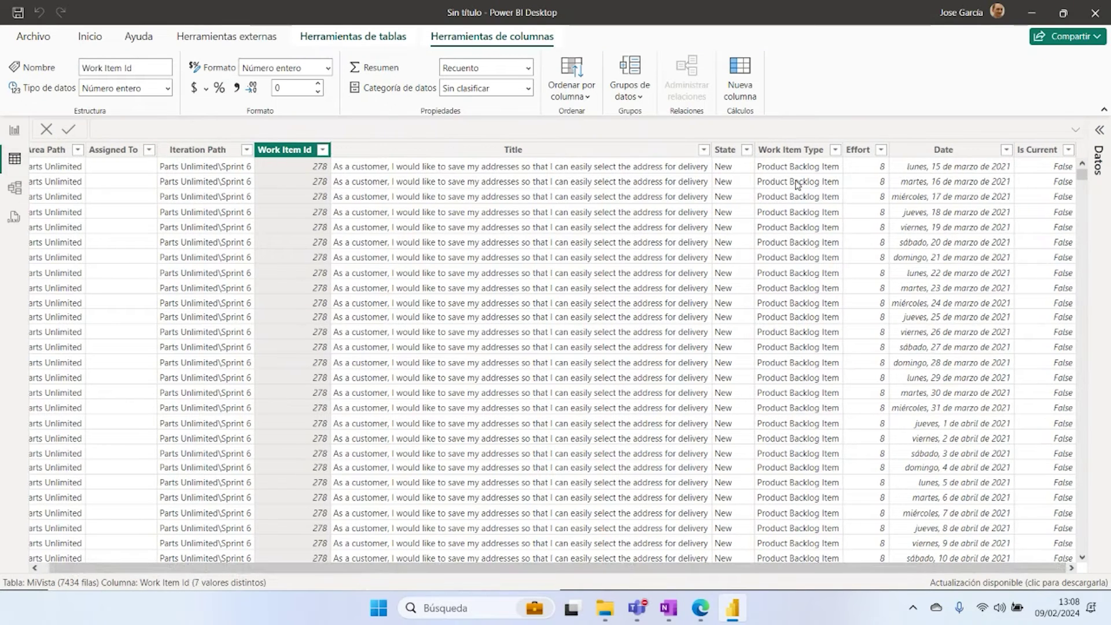
click(835, 150)
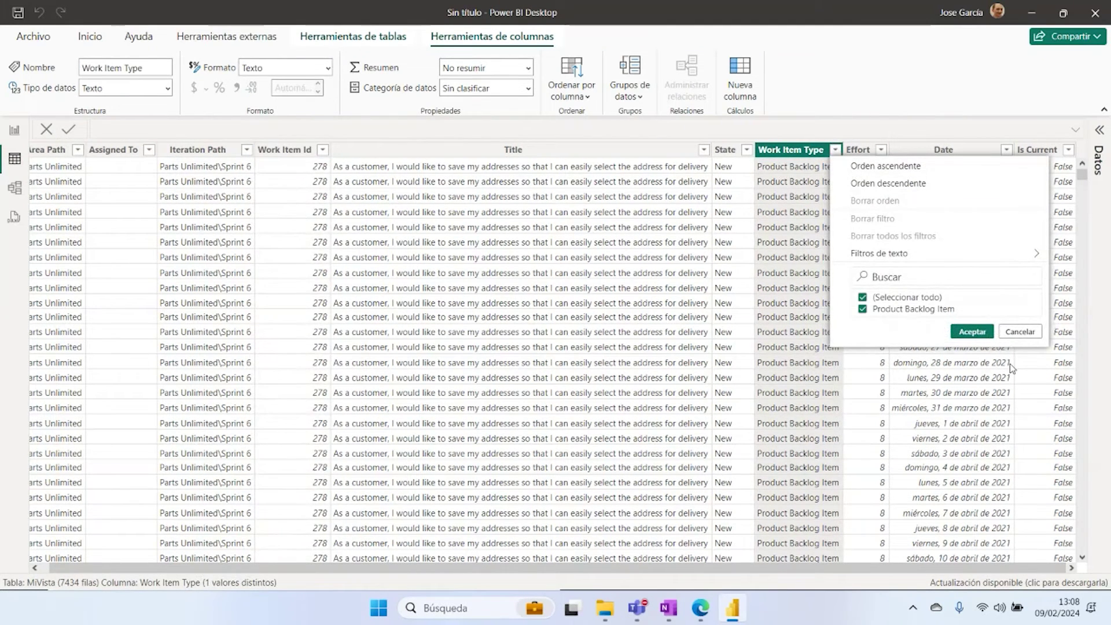
click(1016, 334)
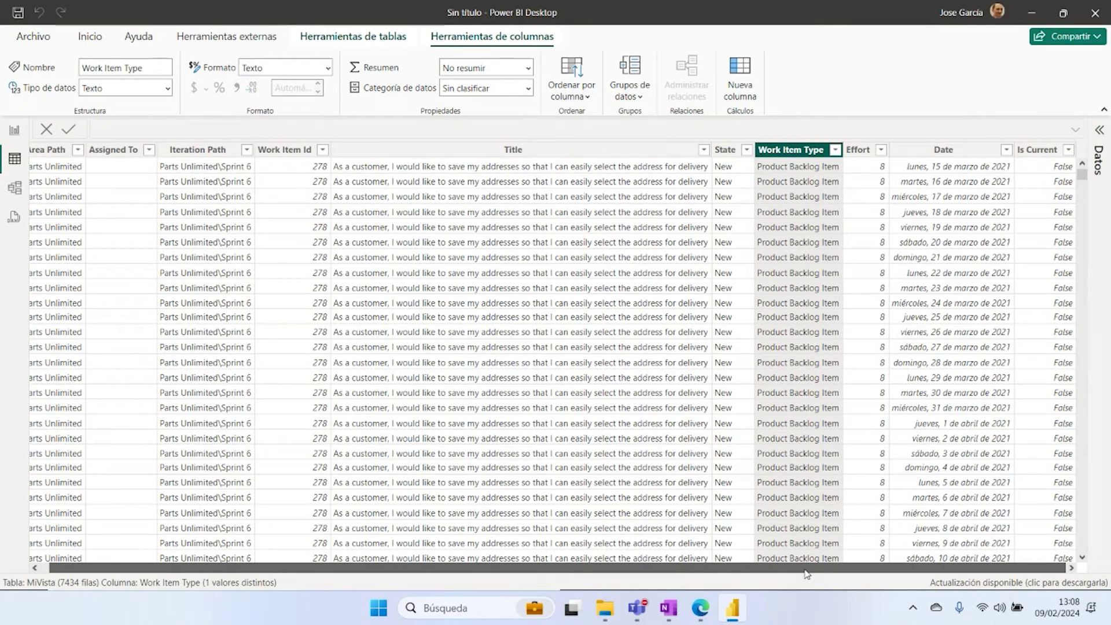
drag(821, 569, 759, 565)
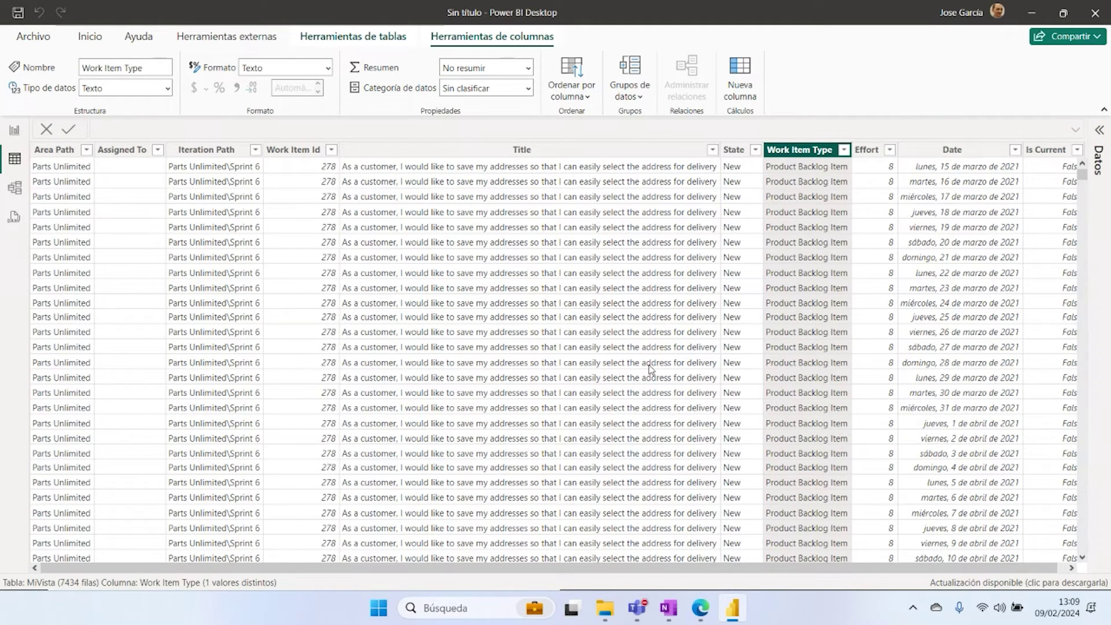
Step: Remove Work Item Type from the line chart in the report view and make the chart wider and shorter
click(14, 131)
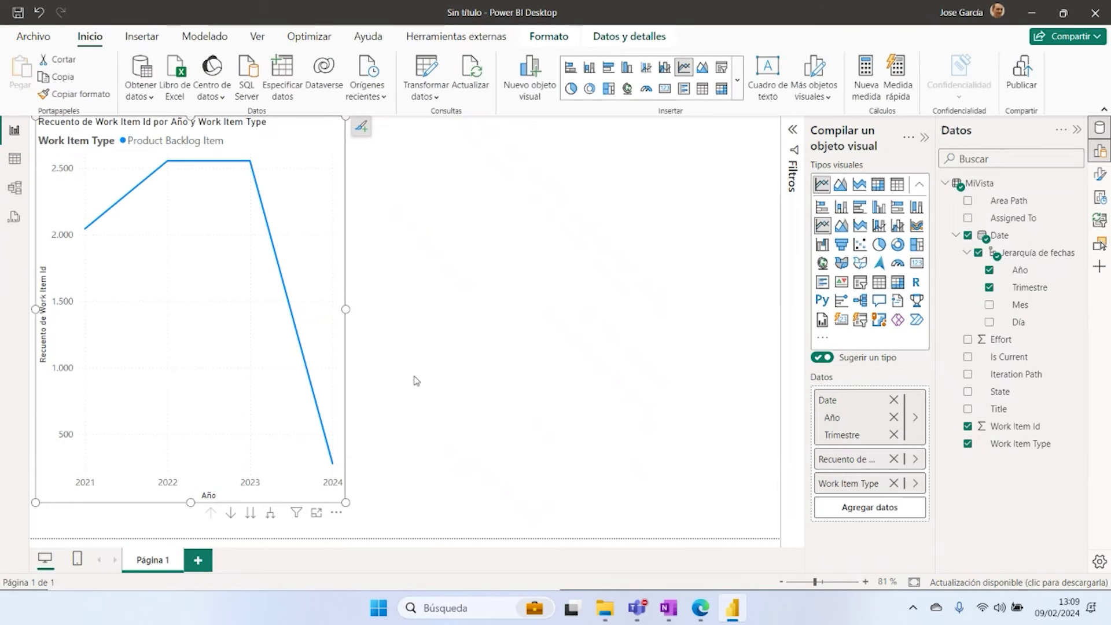
click(967, 443)
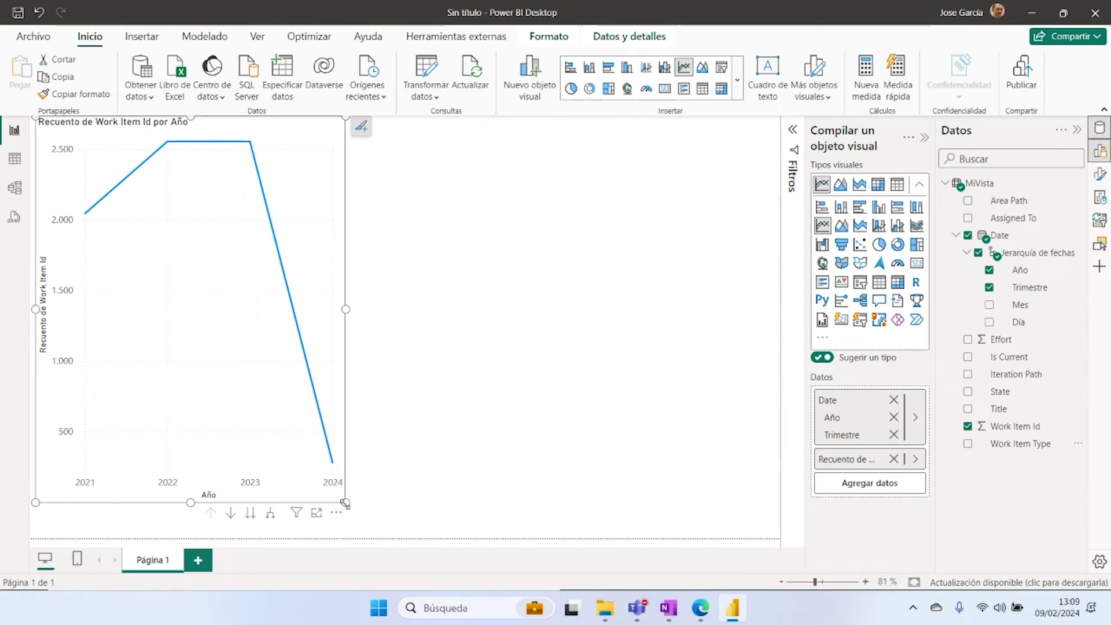
drag(345, 501, 407, 329)
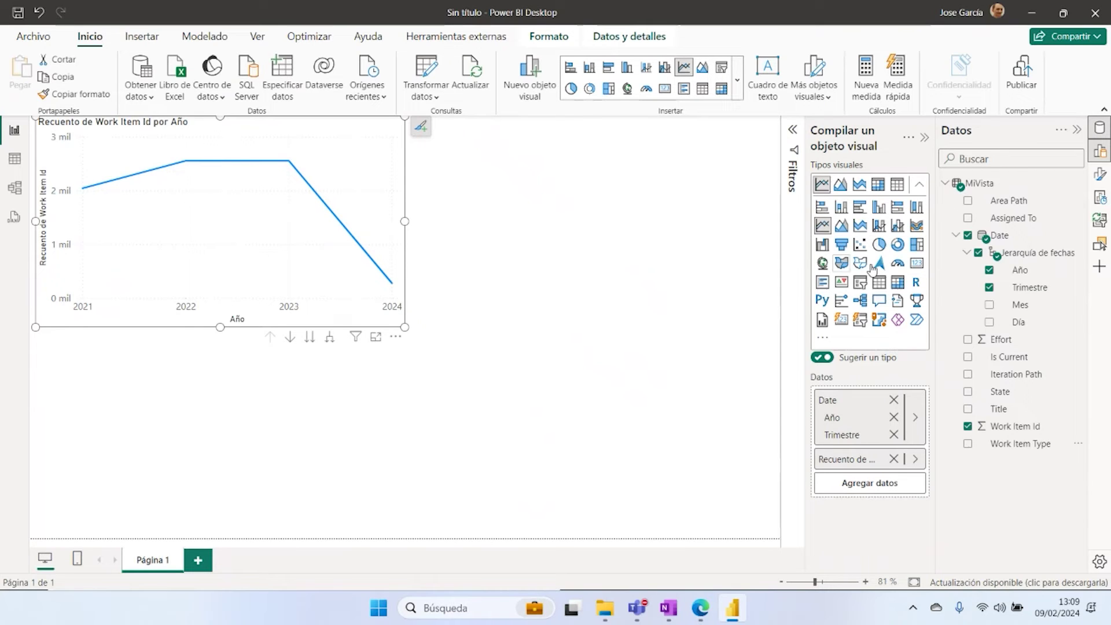
Step: Try the area chart, table and stacked bar chart types on the visual, and change it back to a line chart
click(841, 186)
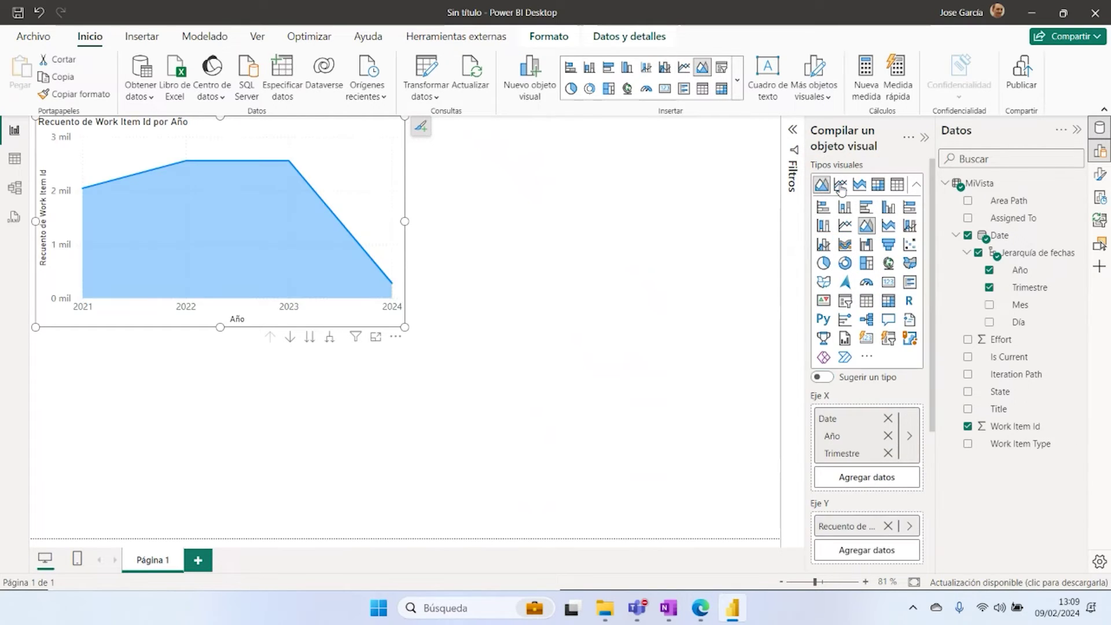
click(885, 186)
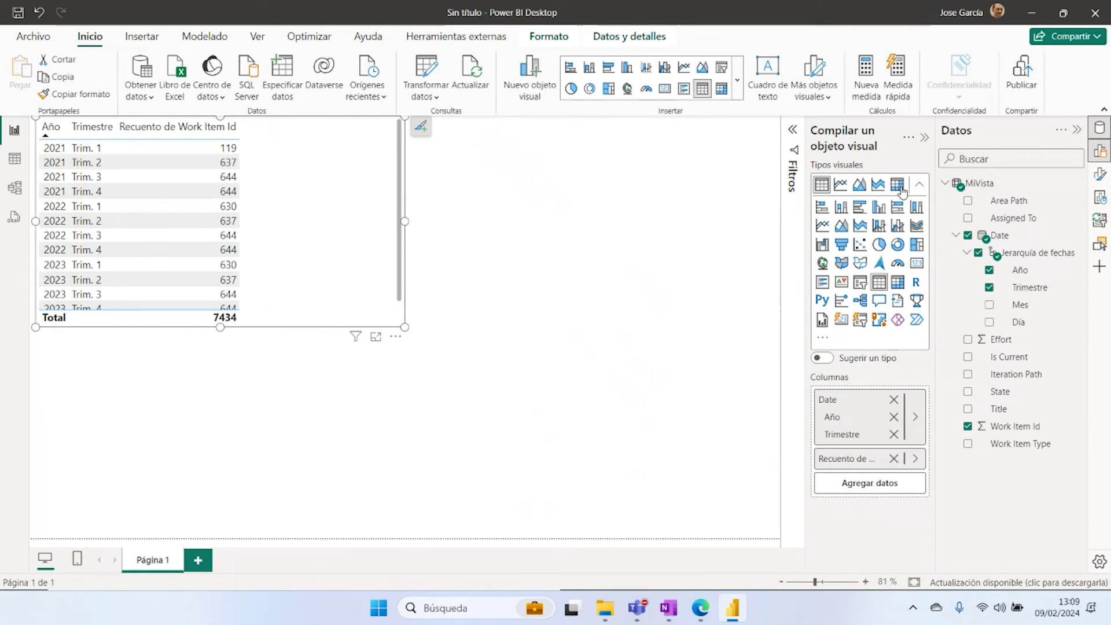
click(829, 210)
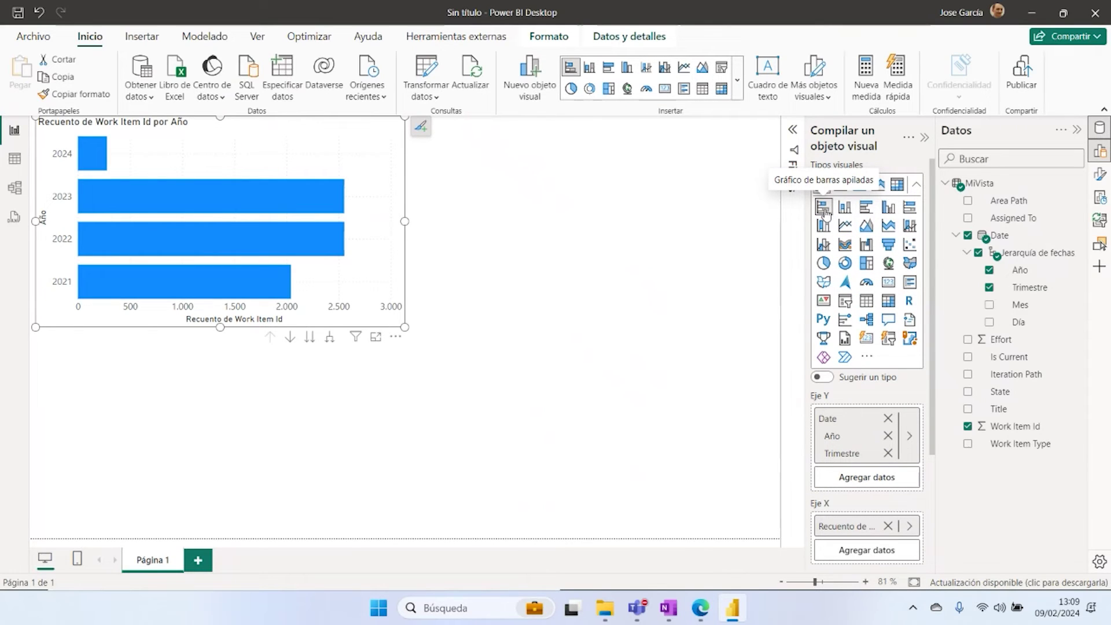
click(845, 225)
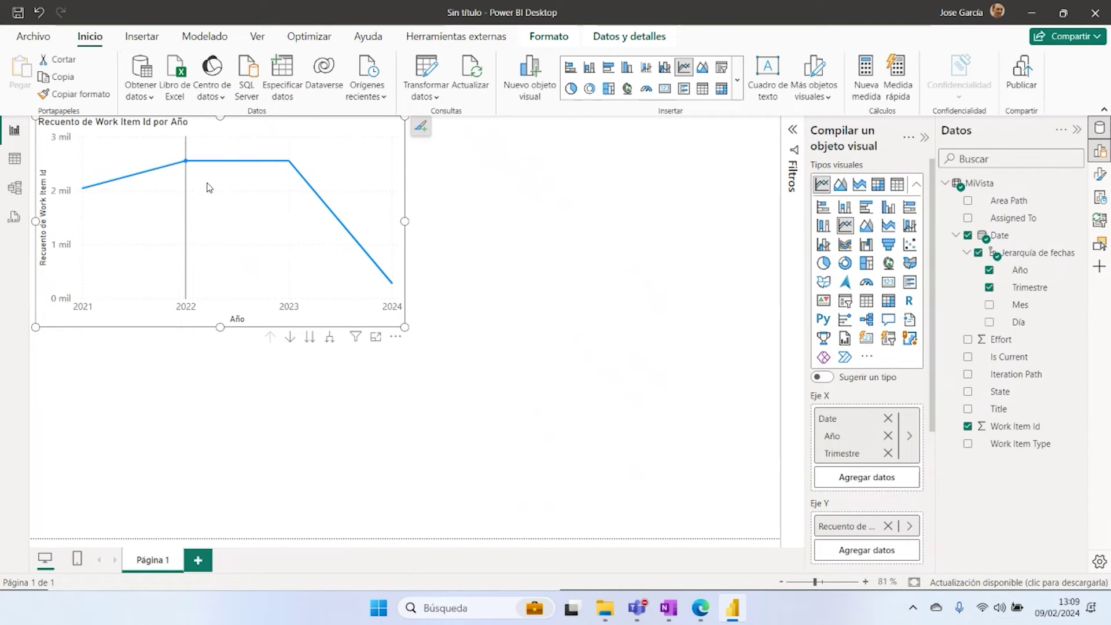
Step: Add data labels and a trend line to the line chart of Work Item Id by year
click(427, 131)
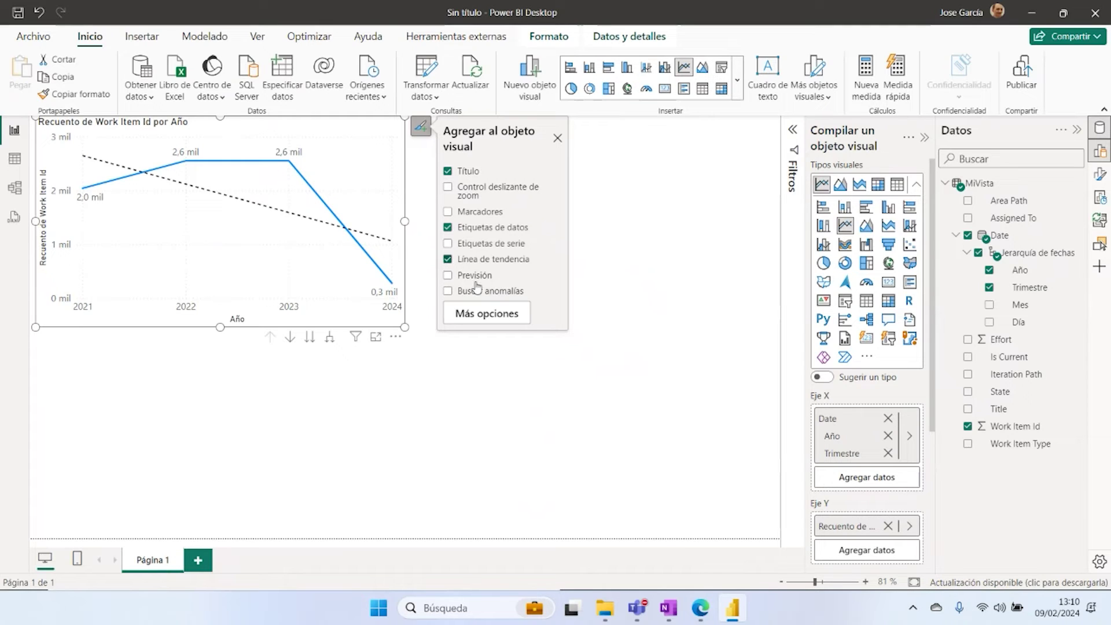
click(557, 139)
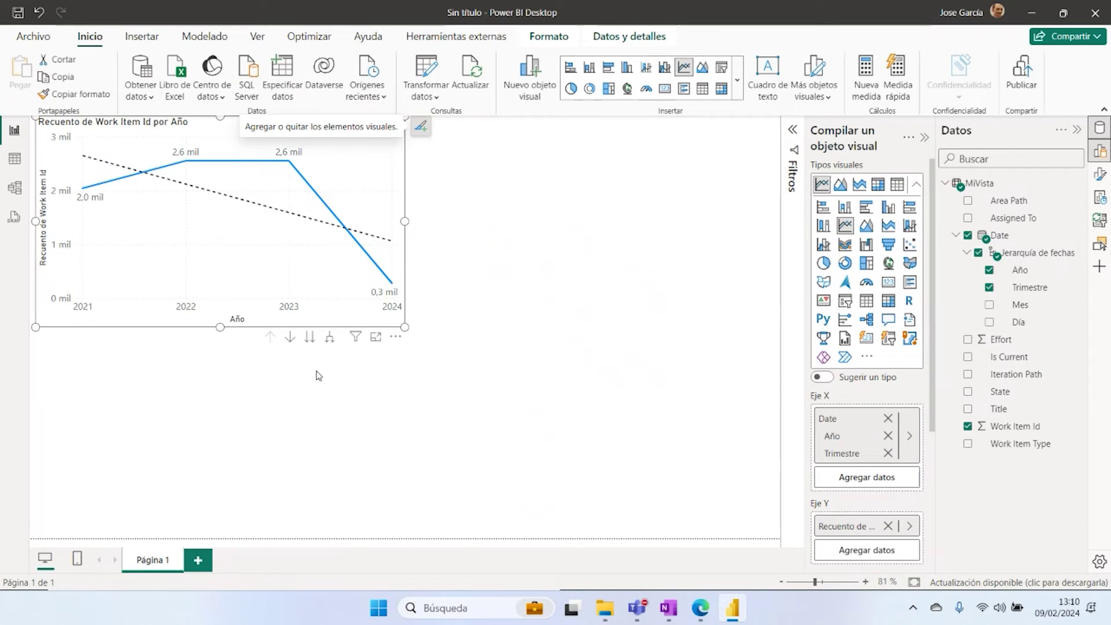
click(512, 232)
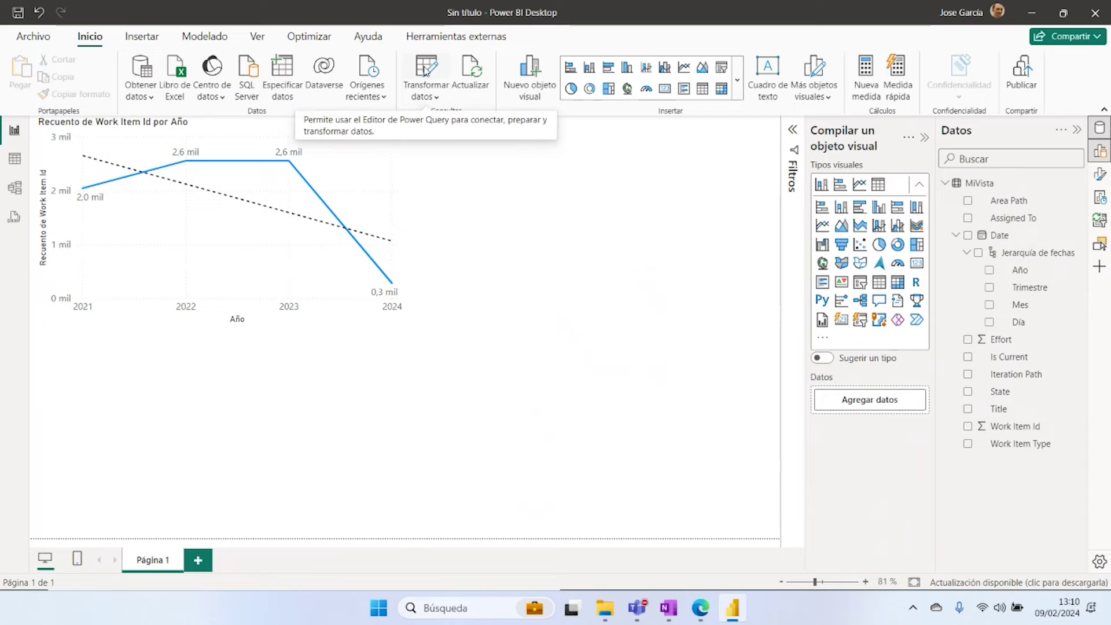
Step: Review the MiVista query and its applied steps in the Power Query Editor, and return to the report
click(426, 65)
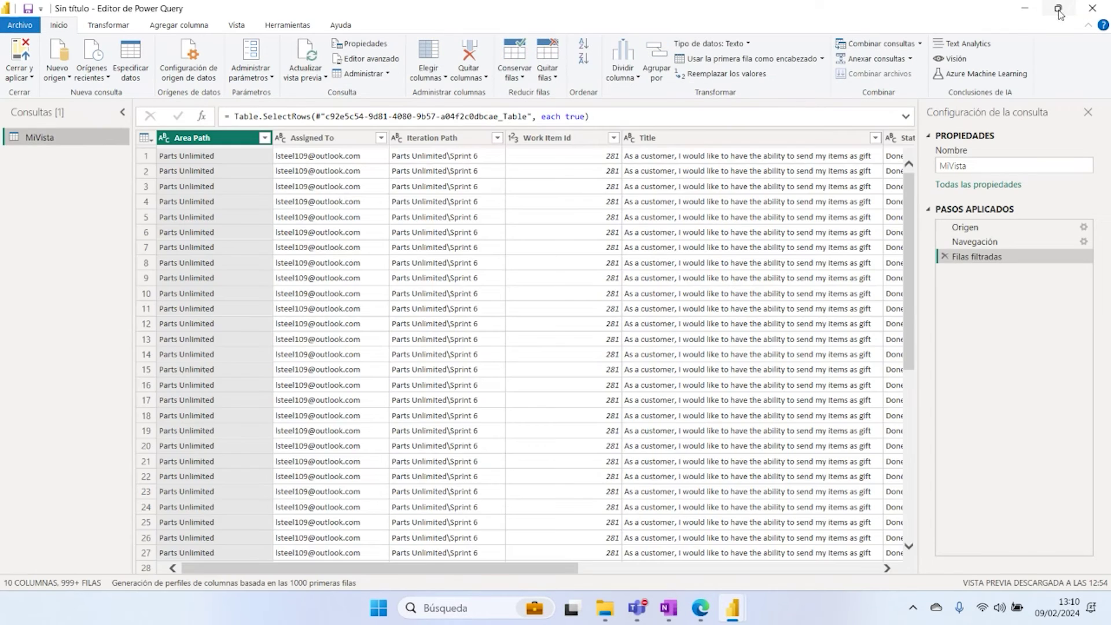
double_click(993, 7)
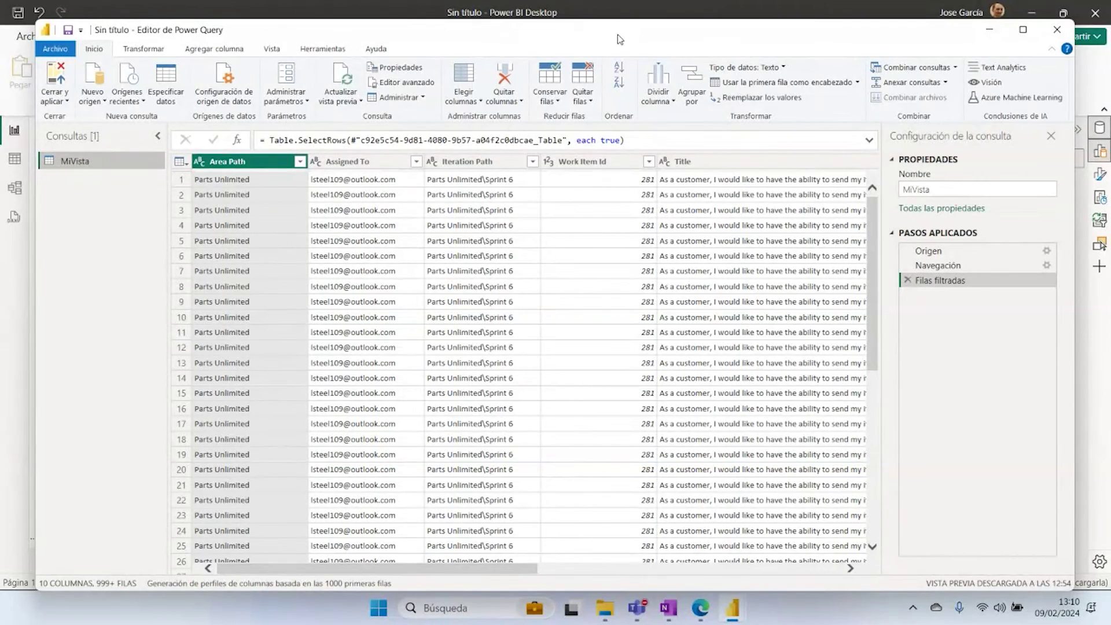
click(1028, 32)
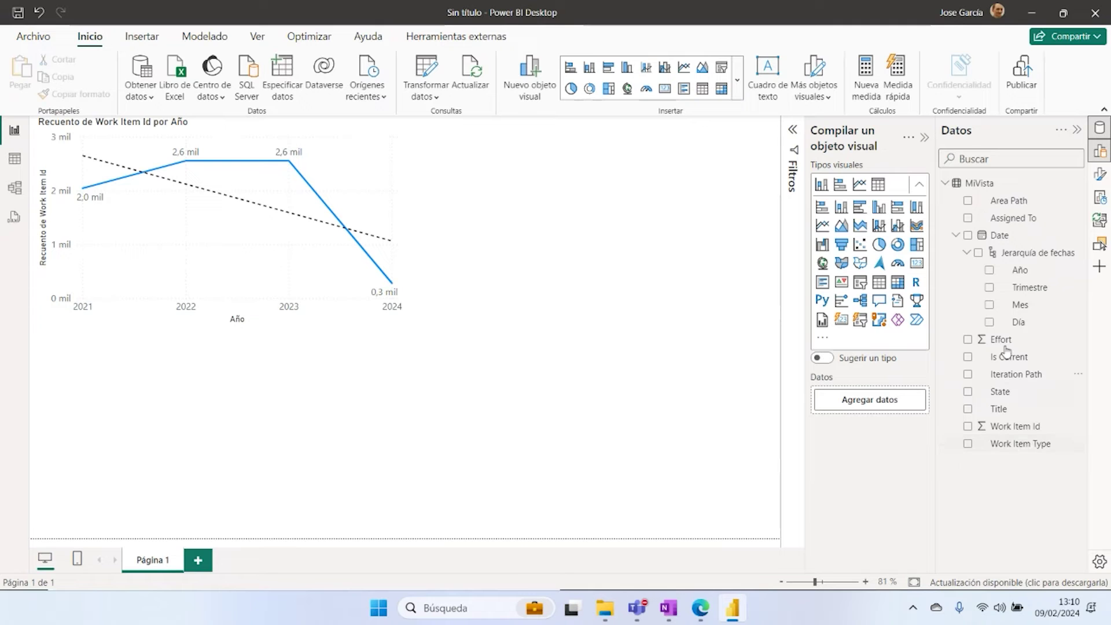
Step: Check the distinct values of the Iteration Path column in the table view of MiVista and return to the report view
click(15, 168)
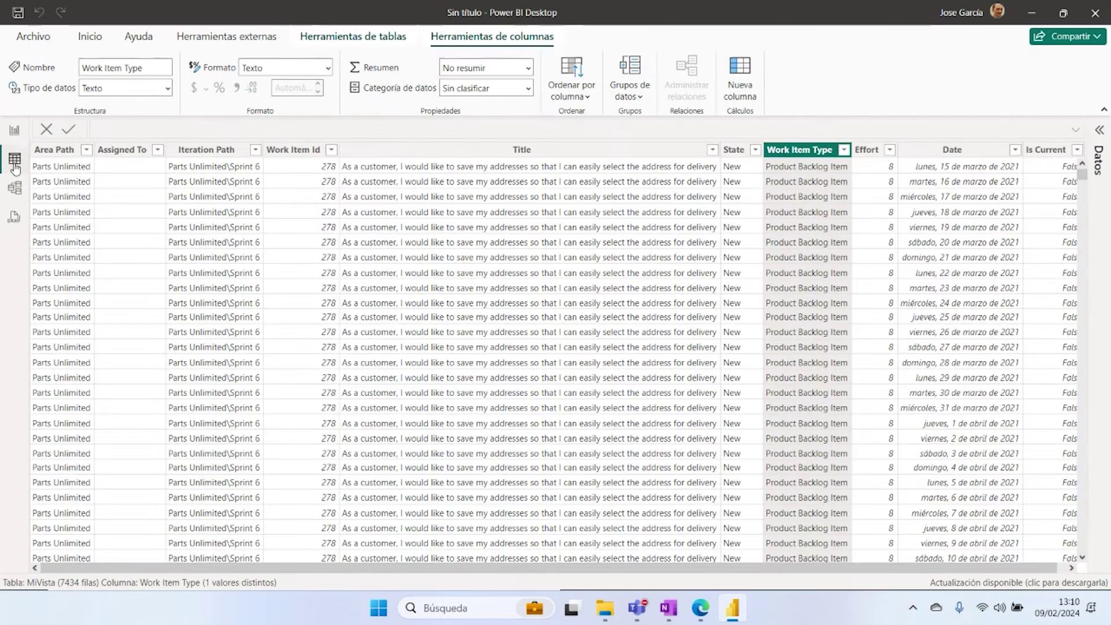
click(255, 150)
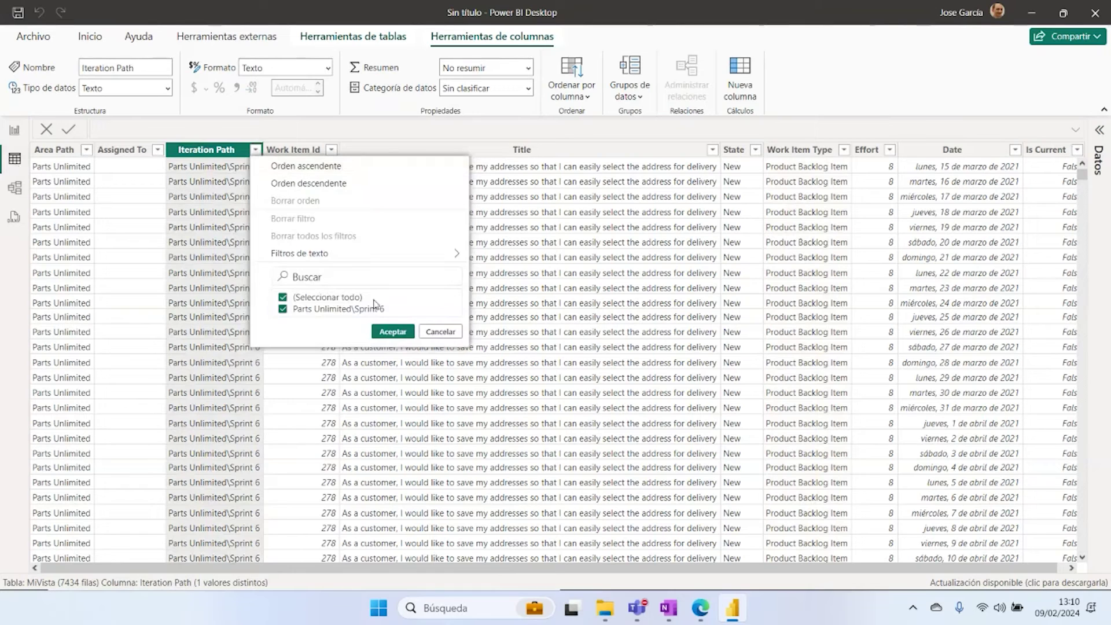
click(440, 332)
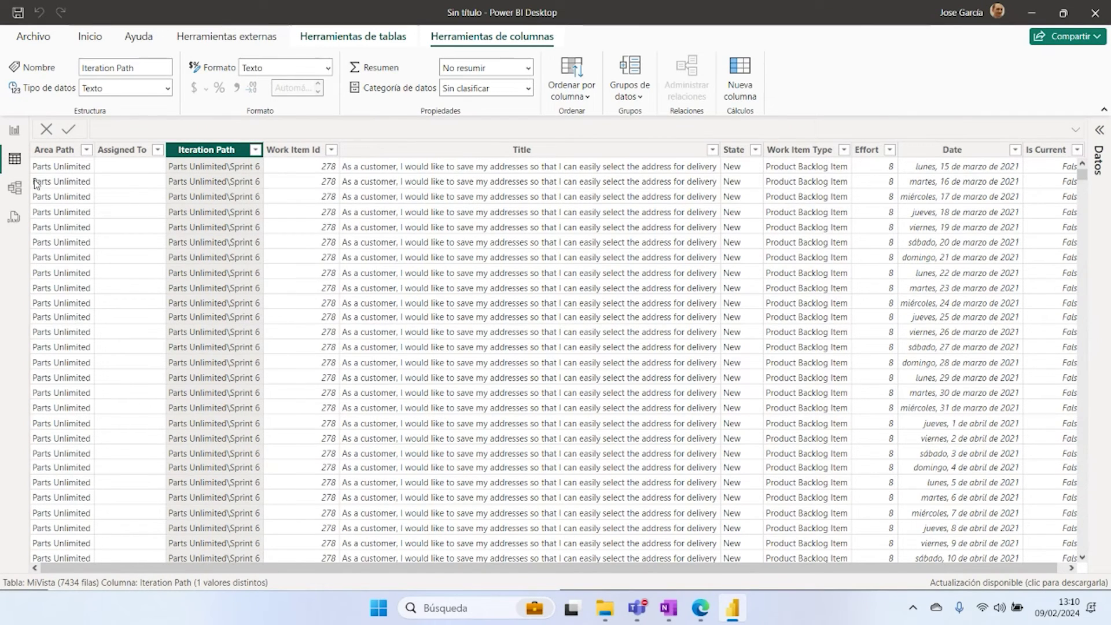
click(14, 129)
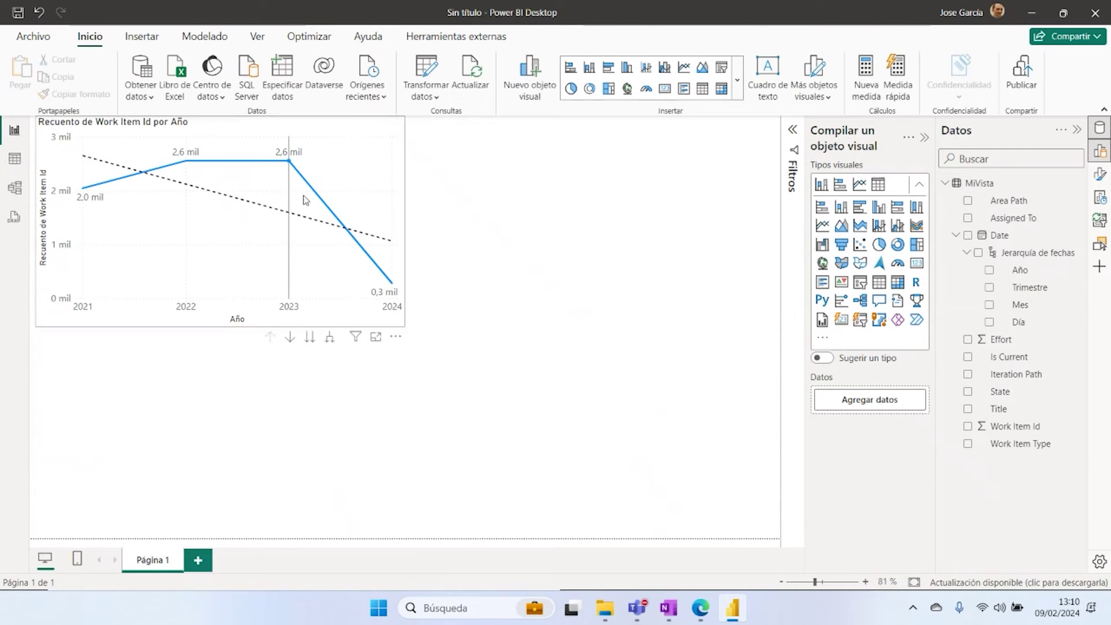
Step: Reopen the Power Query Editor and start a new data source connection with the Azure DevOps (Boards only) online service
click(945, 184)
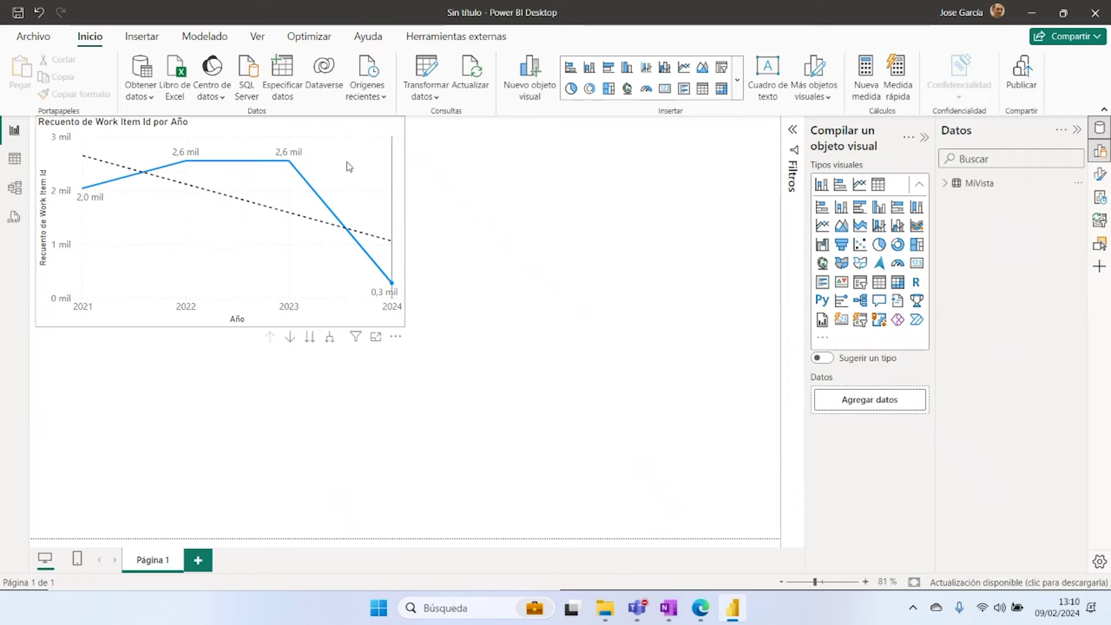
click(426, 94)
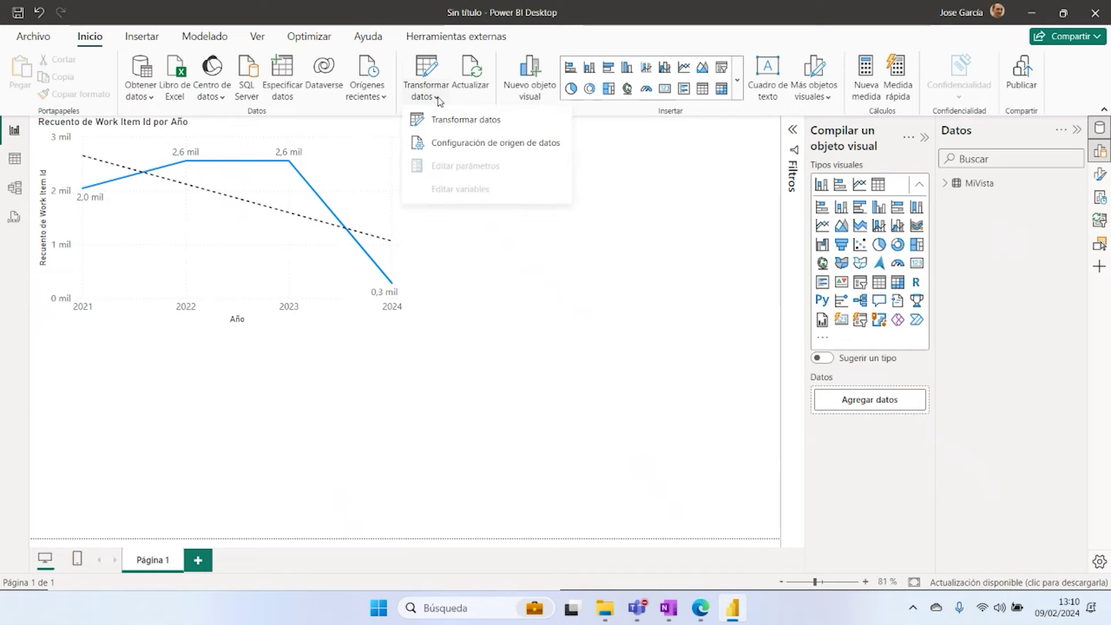
click(463, 121)
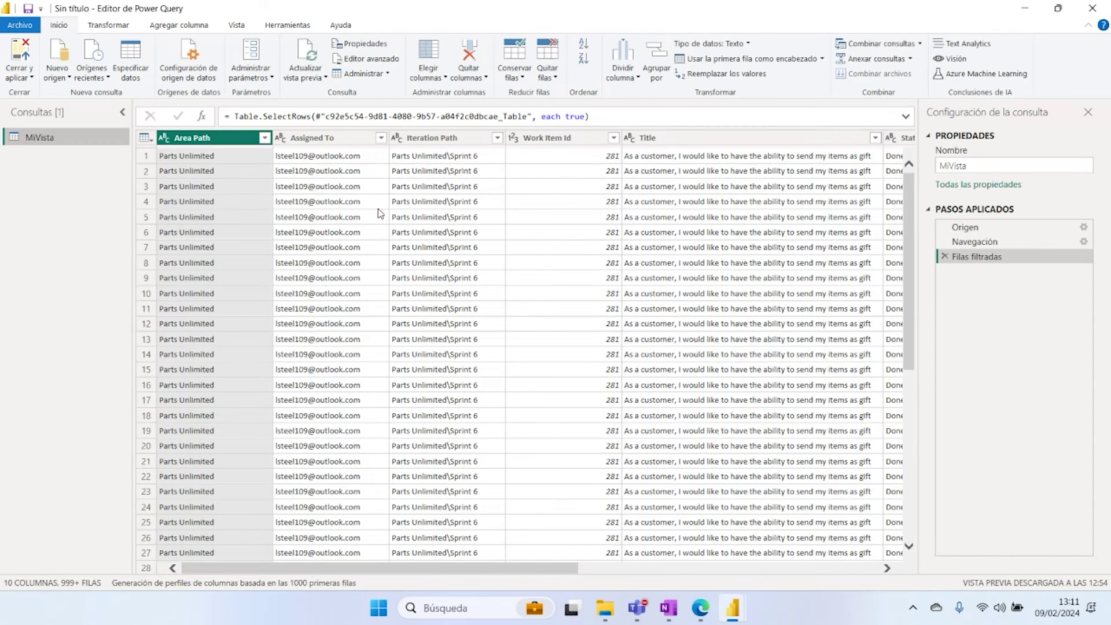
click(67, 79)
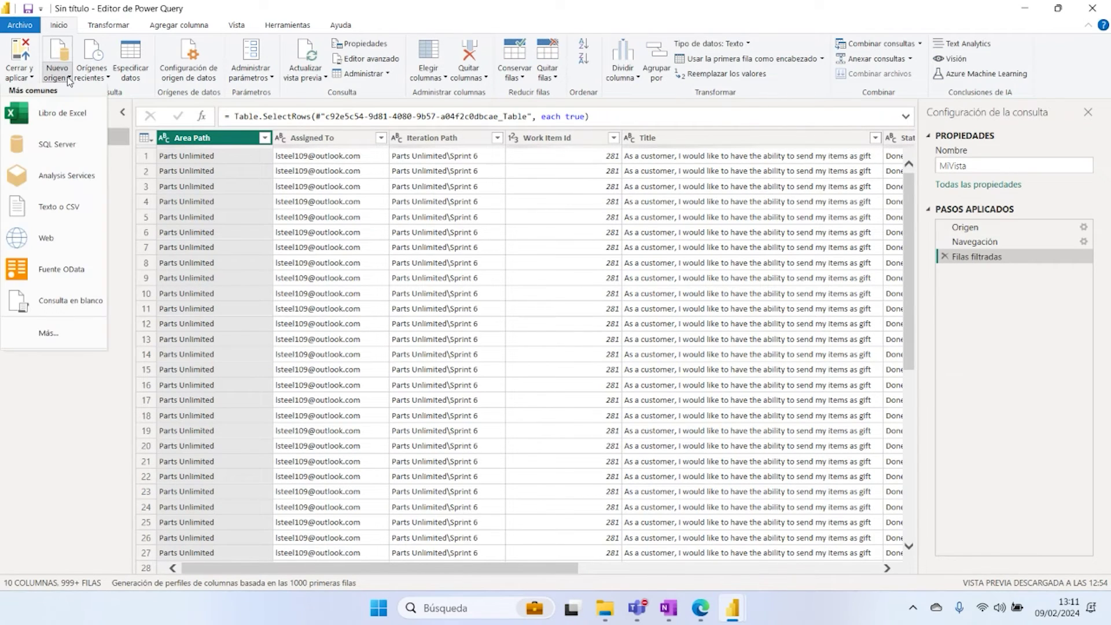
click(57, 345)
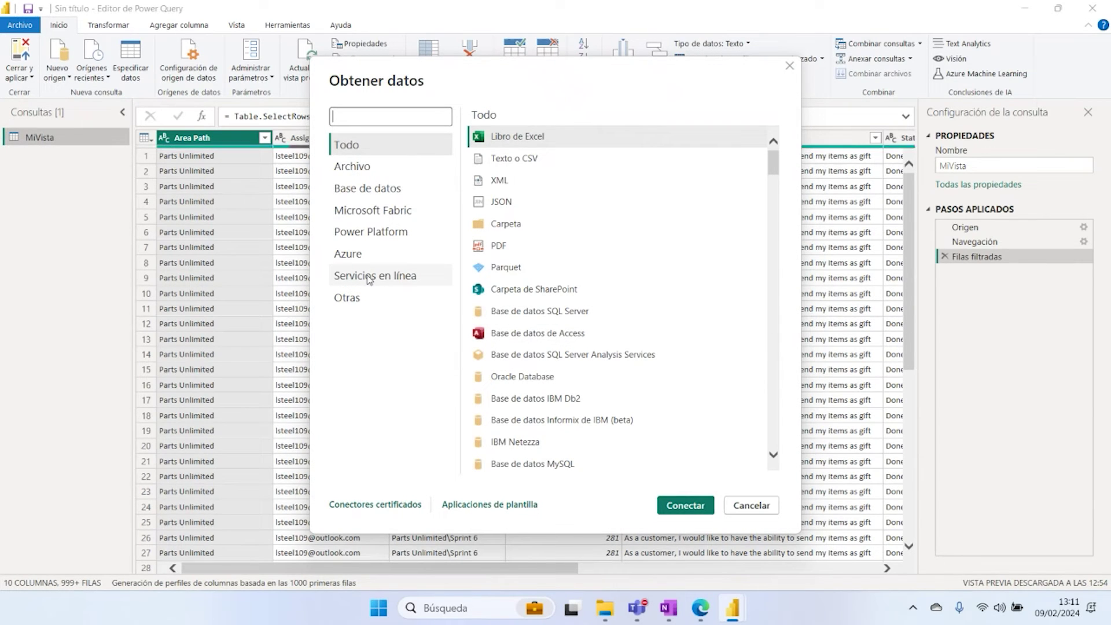
click(369, 277)
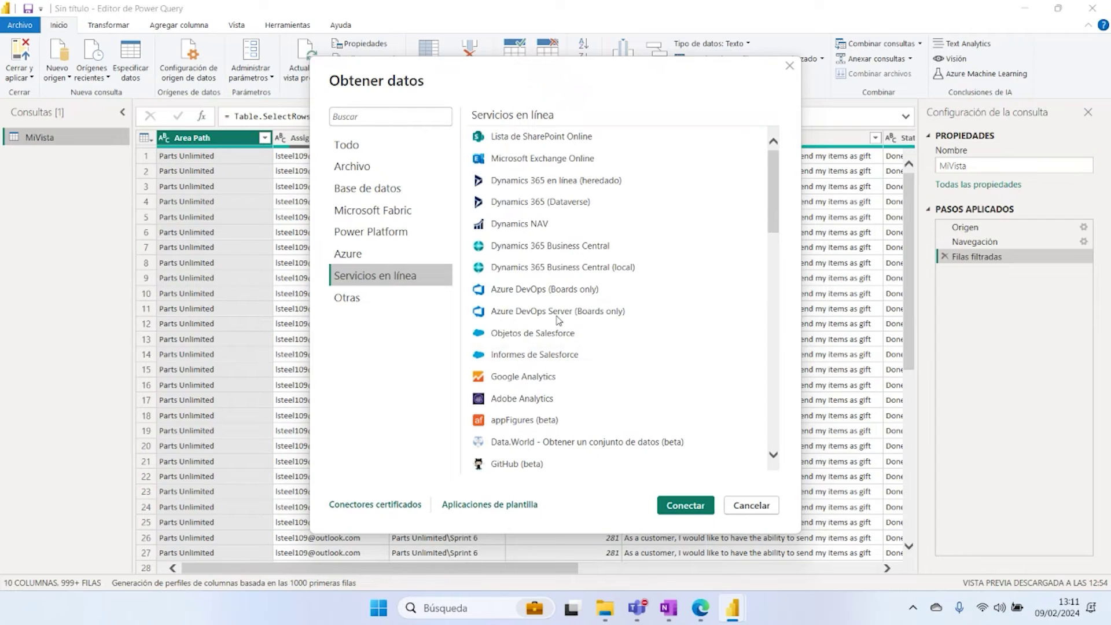
click(557, 289)
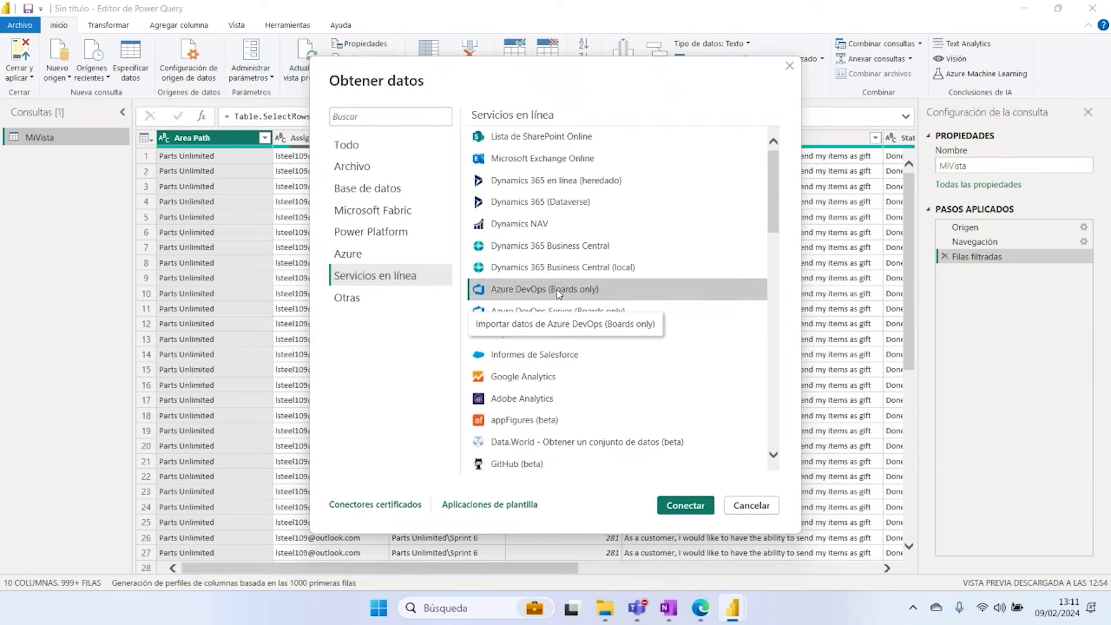
click(698, 509)
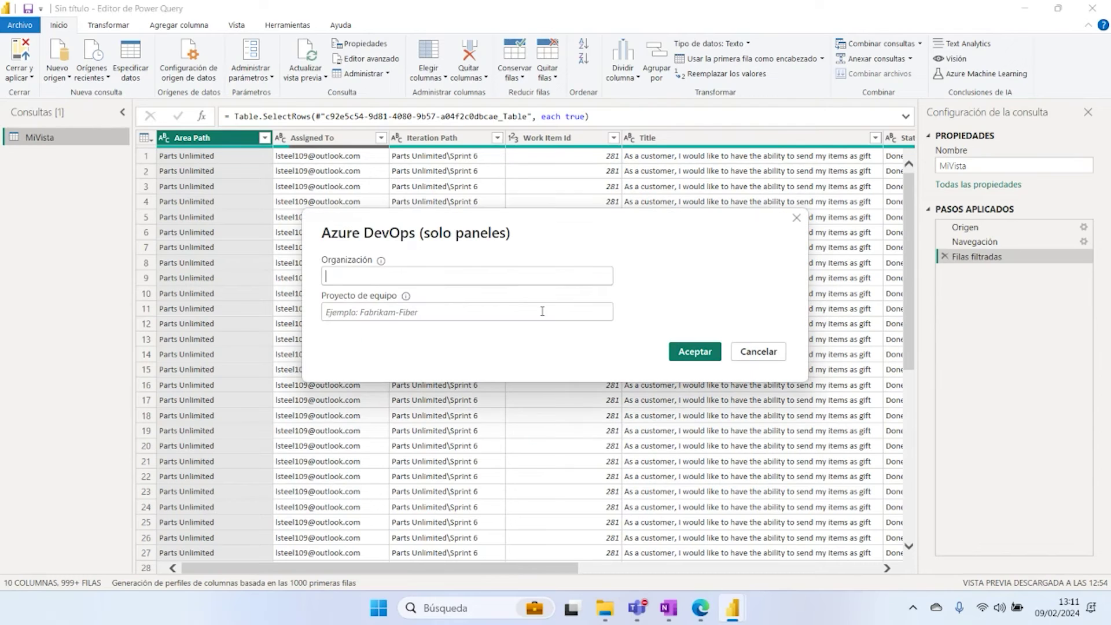
Step: Copy the organization's base URL from the Azure DevOps page in Edge and enter it as Organización in the Power Query connection dialog
right_click(383, 278)
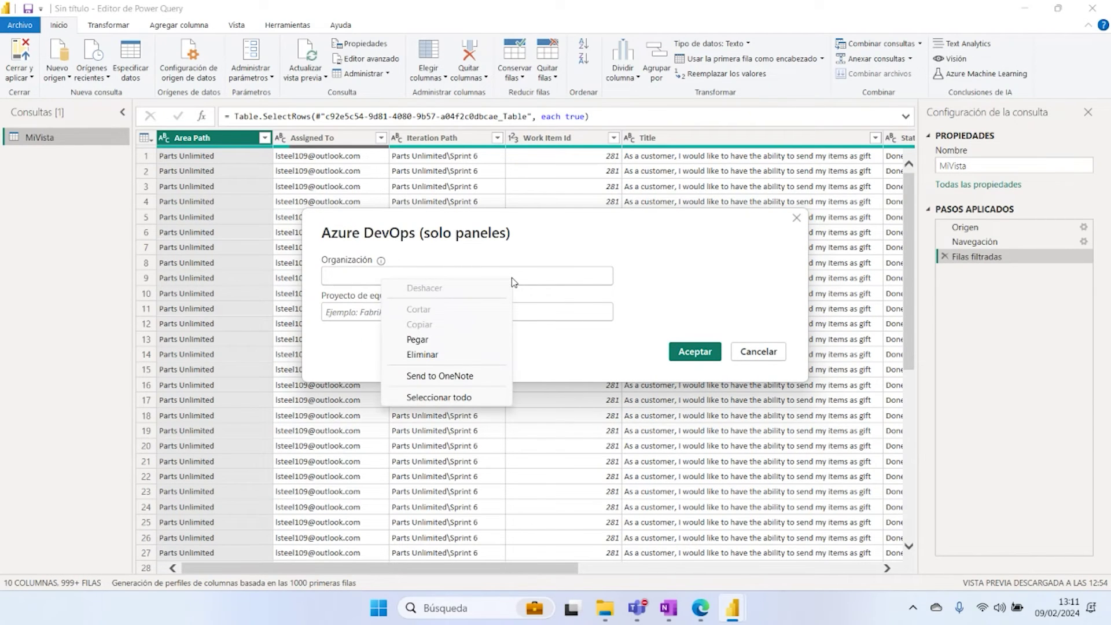
click(450, 340)
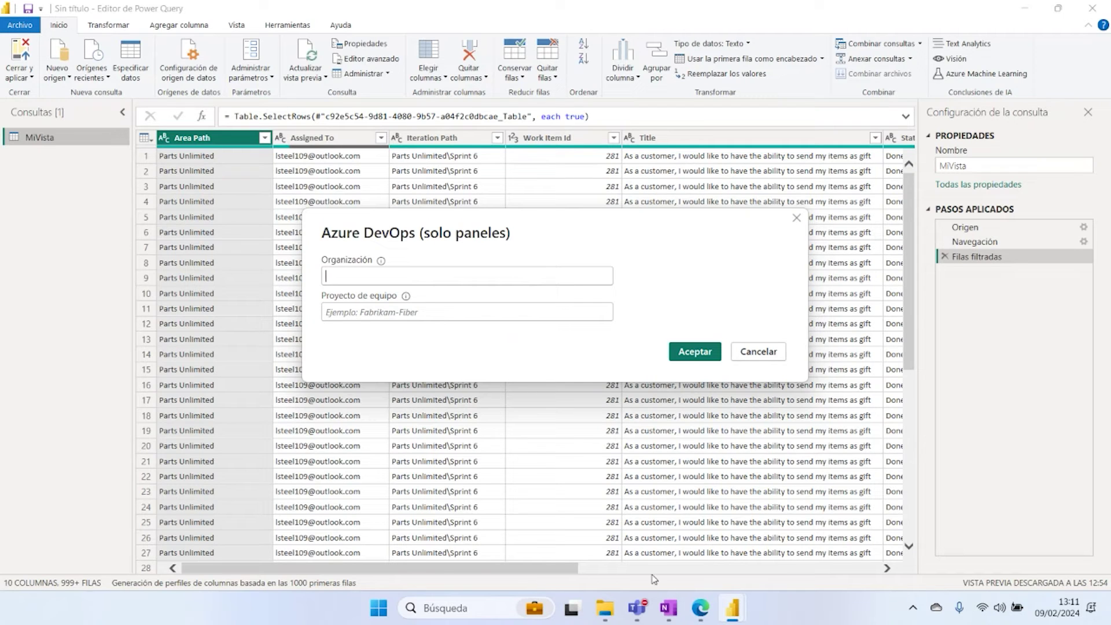
click(700, 607)
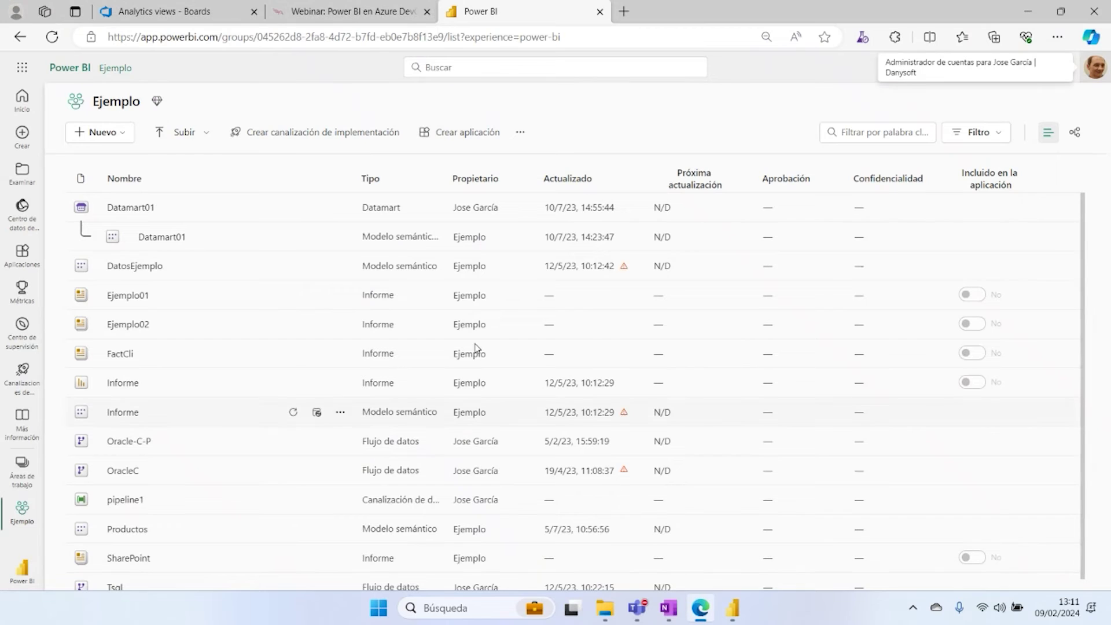
key(ctrl+1)
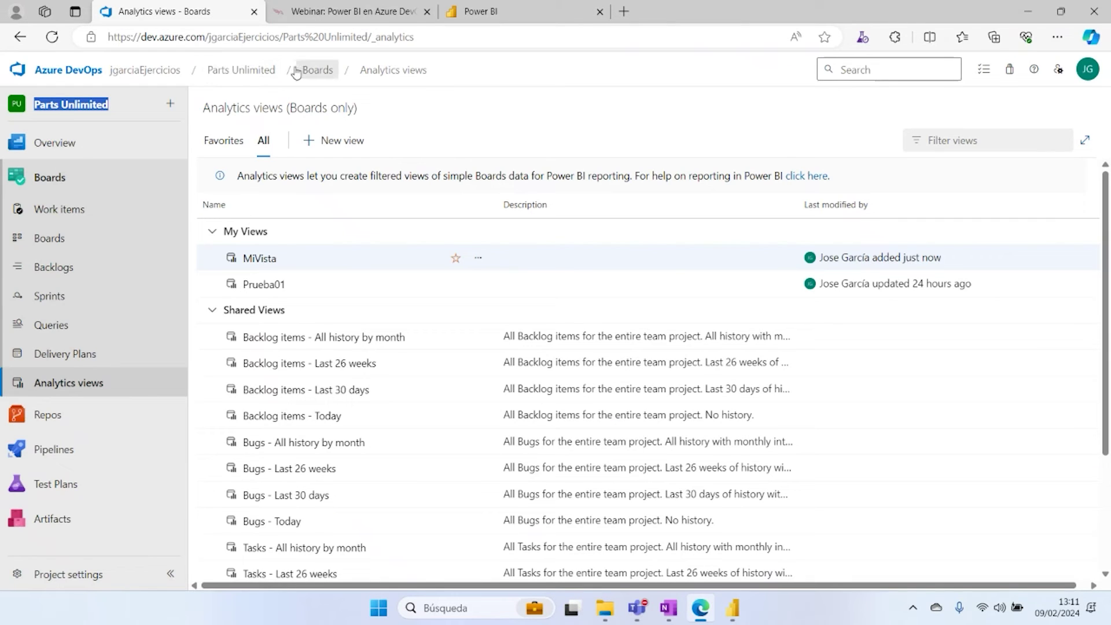
drag(286, 37, 144, 362)
key(ctrl+c)
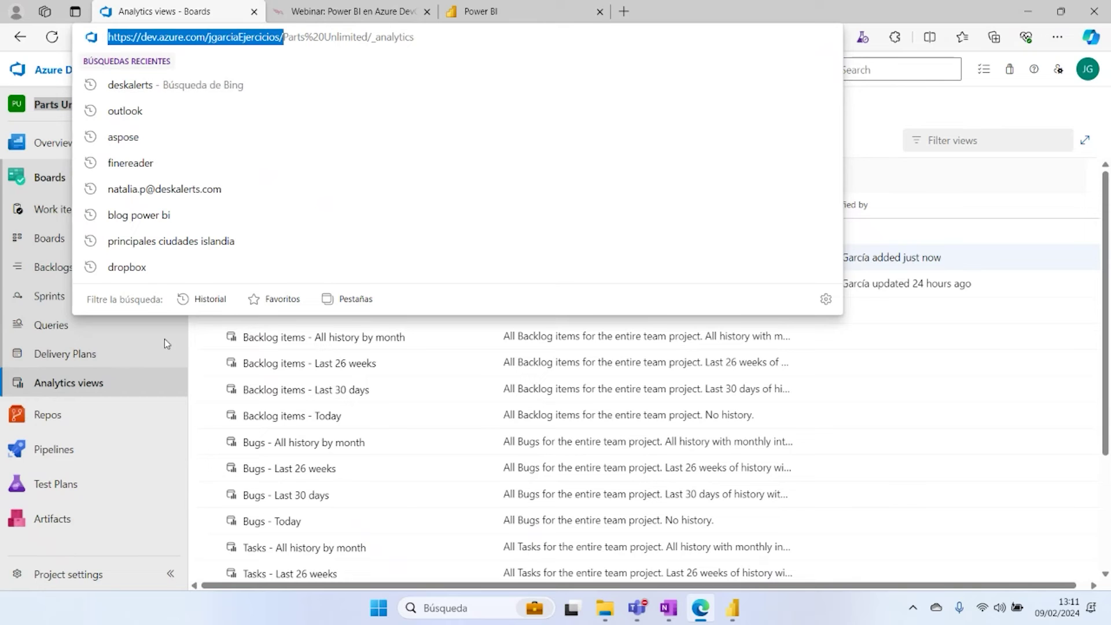
key(alt+Tab)
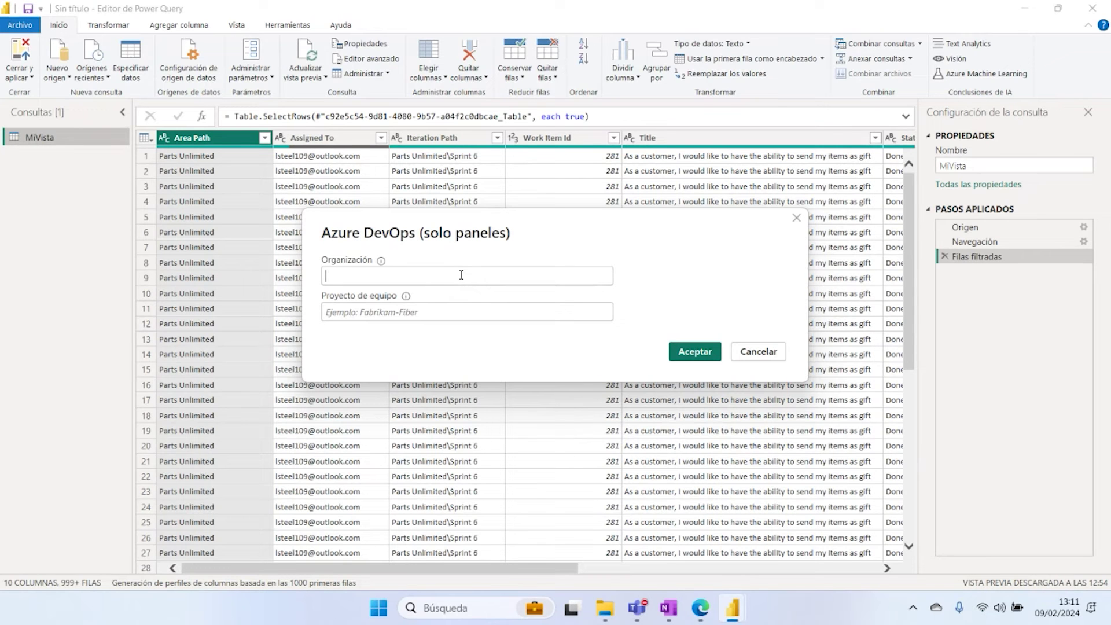
key(ctrl+v)
Step: Set the team project to Parts Unlimited and confirm the Azure DevOps connection
click(449, 315)
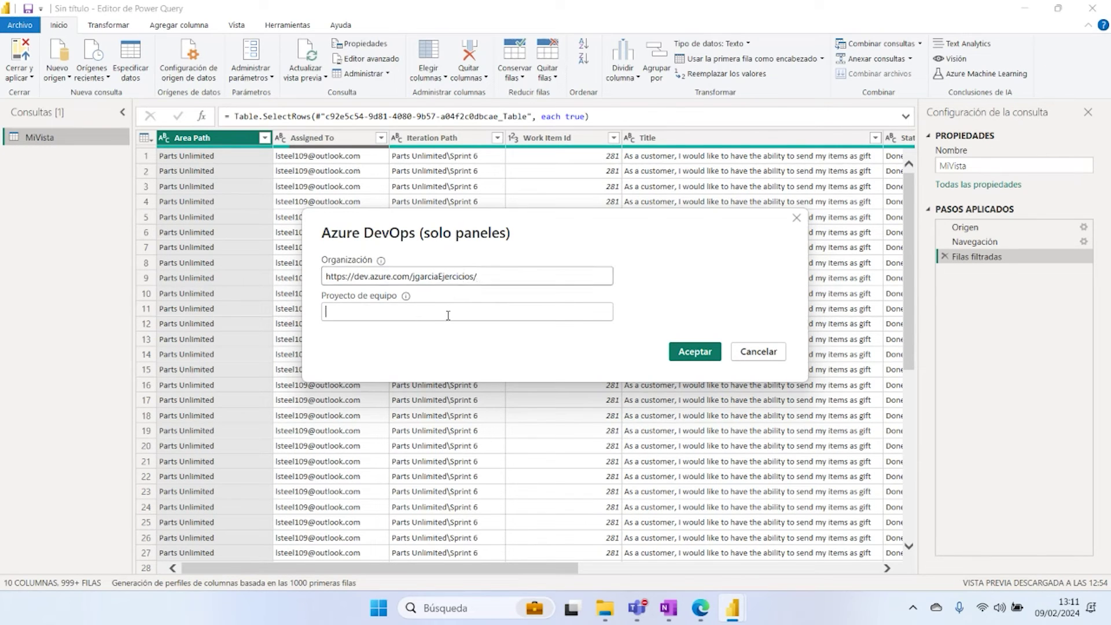
text(Parts Unlimited)
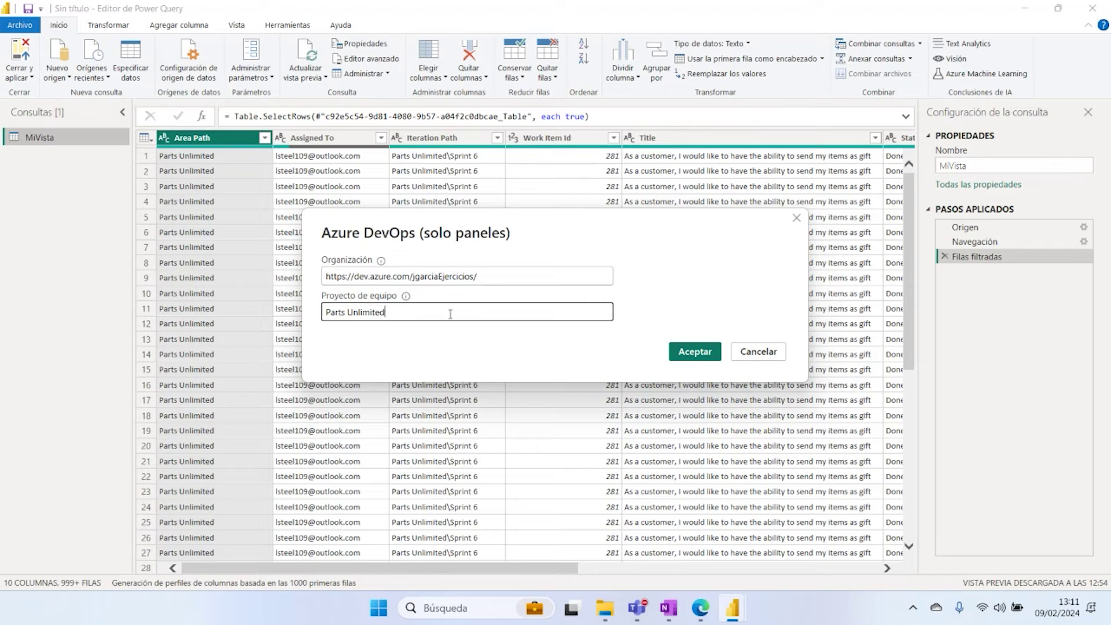
click(693, 353)
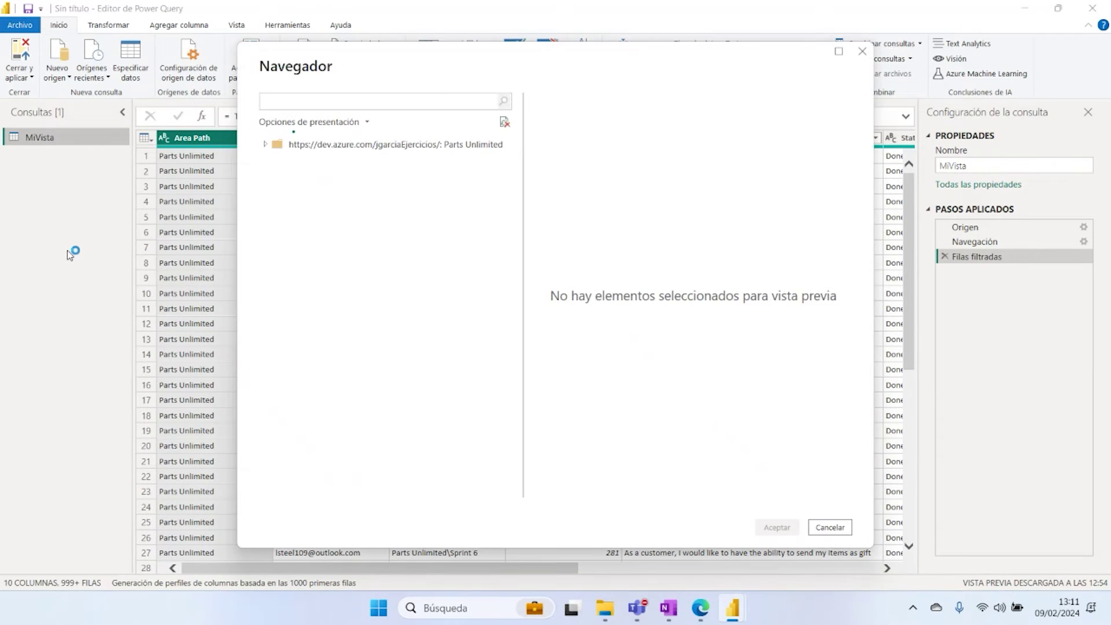
Step: Import the shared view Work Items - All history by month as a new query and restore the editor window to a smaller size
click(269, 199)
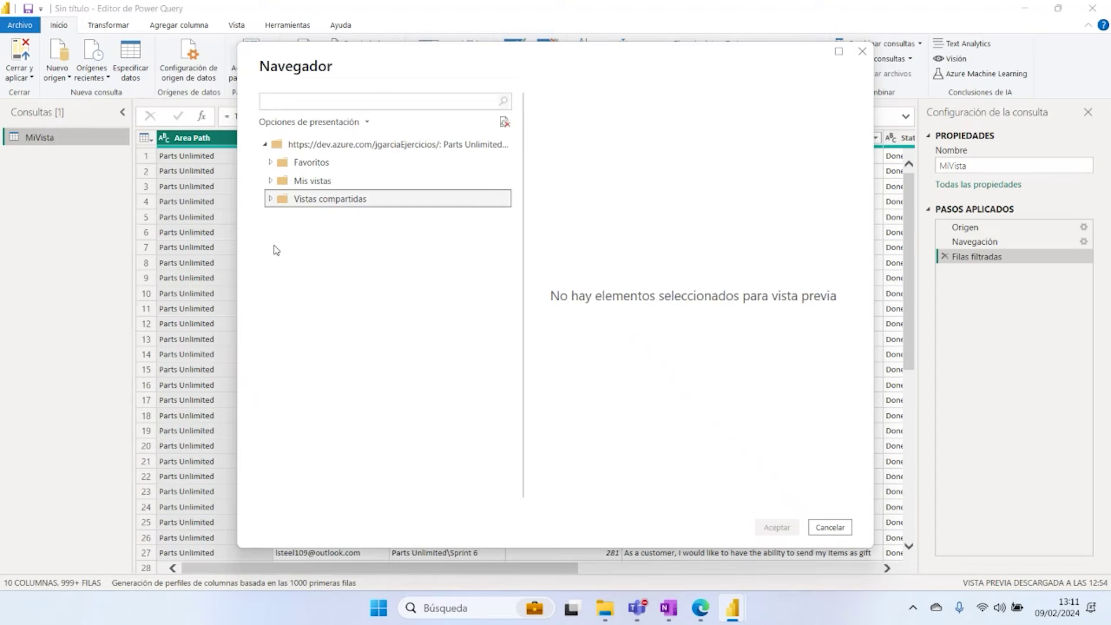
click(270, 181)
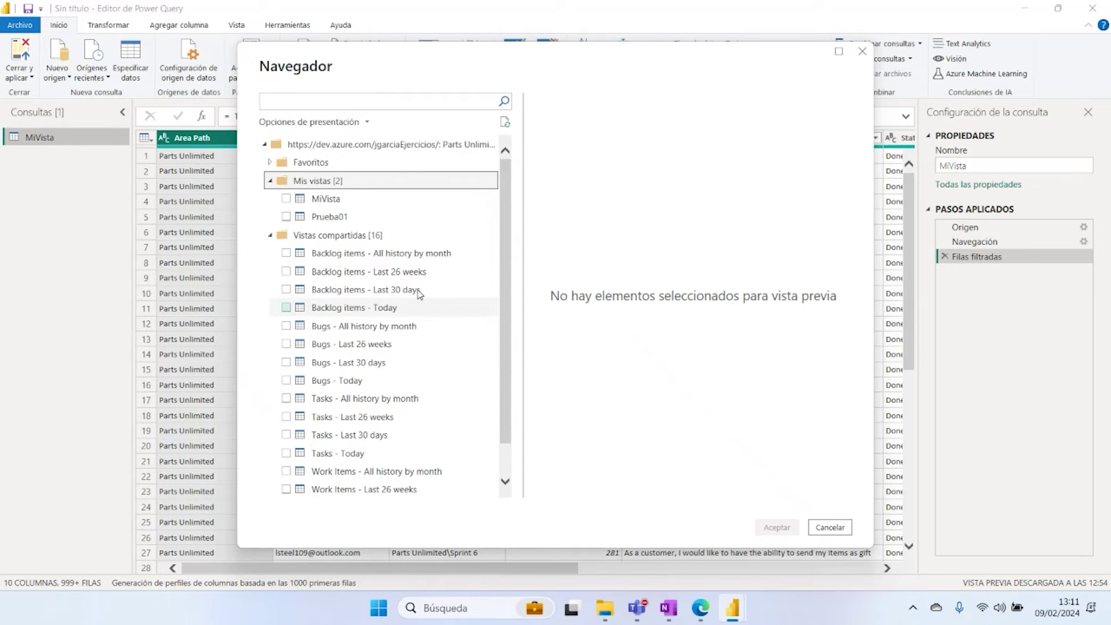
scroll(393, 263, down, 1)
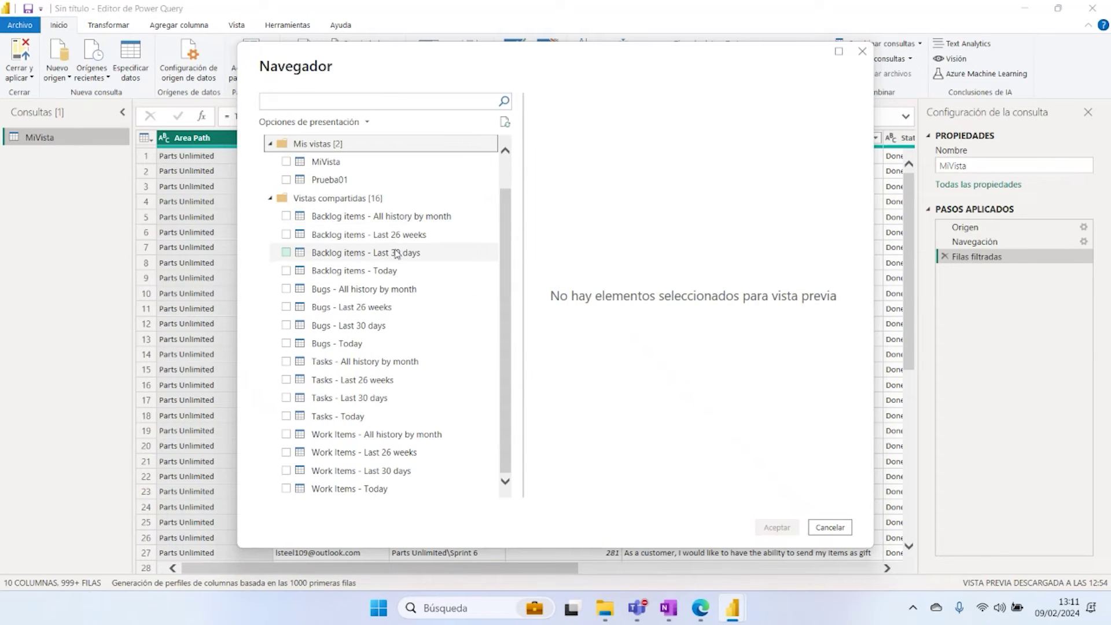
click(351, 217)
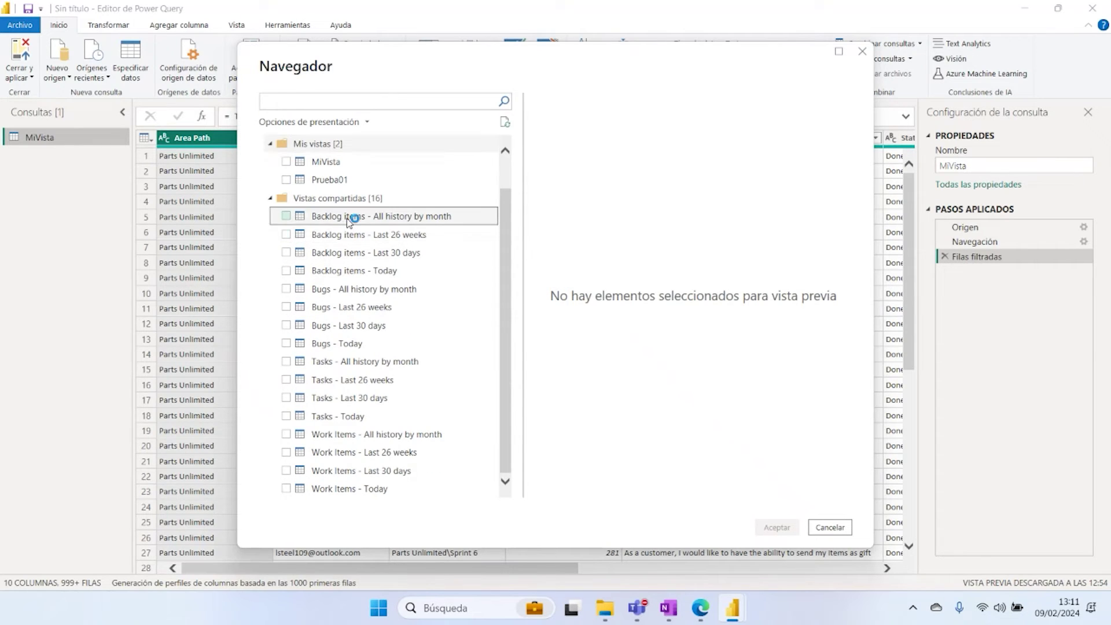
click(341, 435)
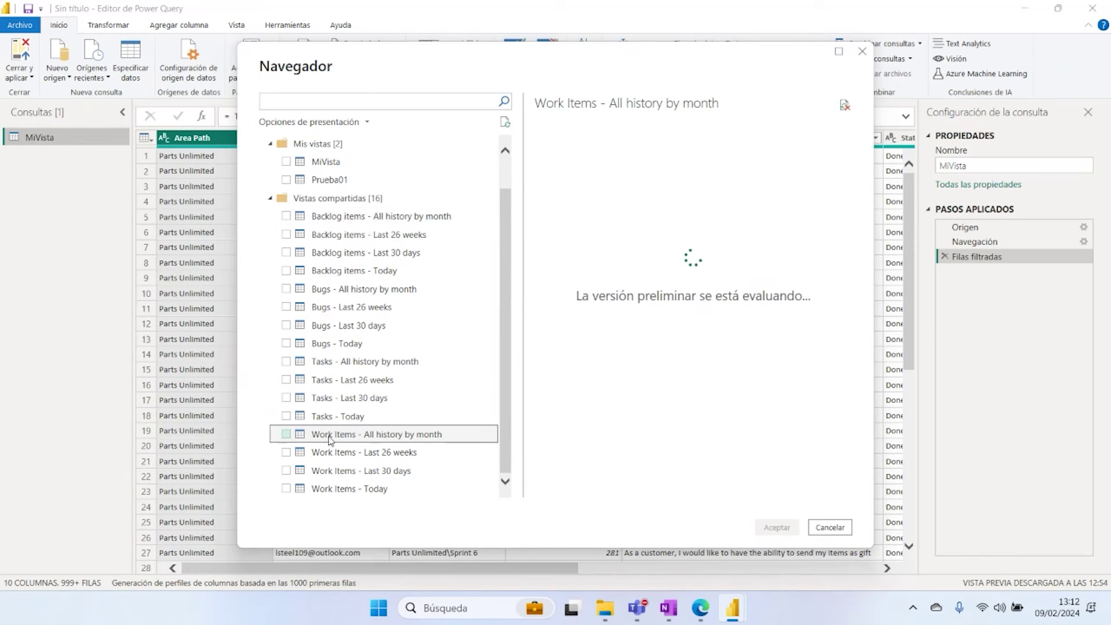
click(286, 435)
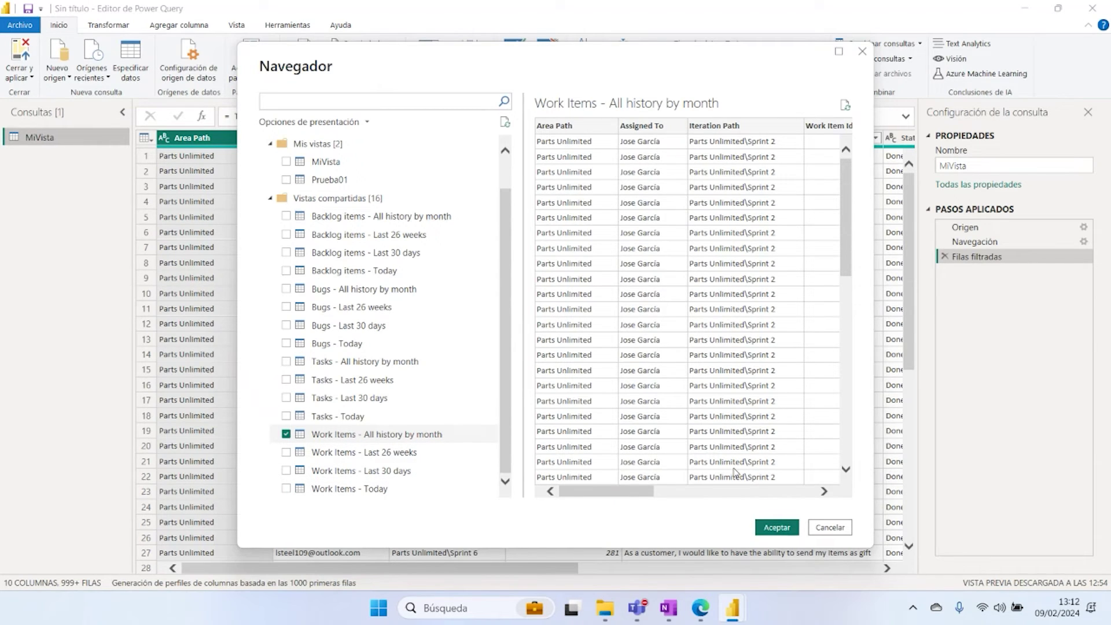
click(756, 526)
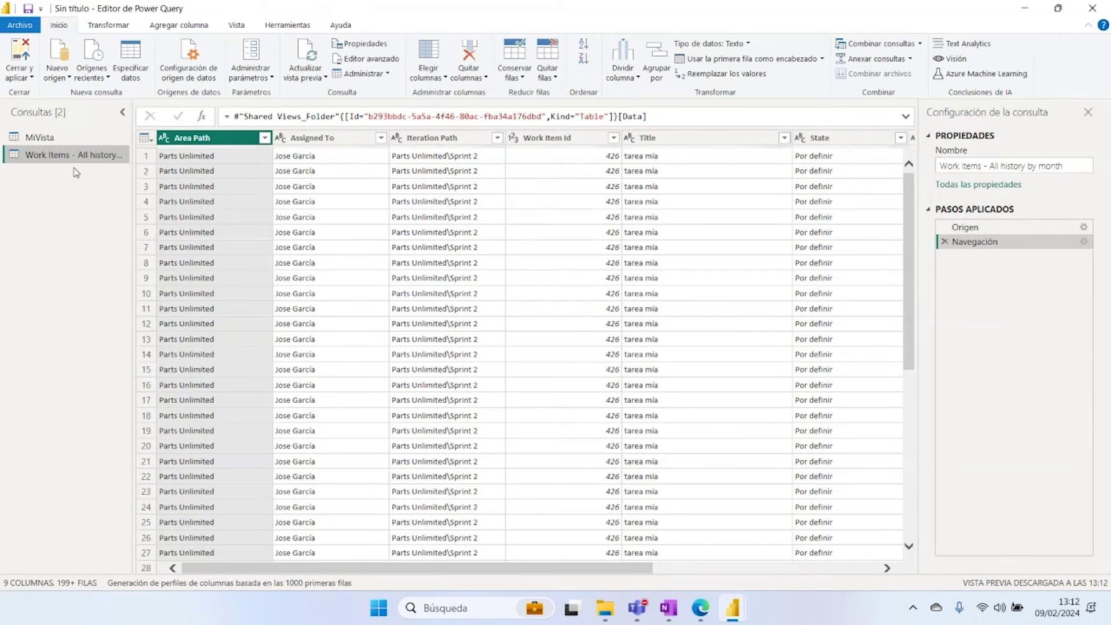
click(1057, 8)
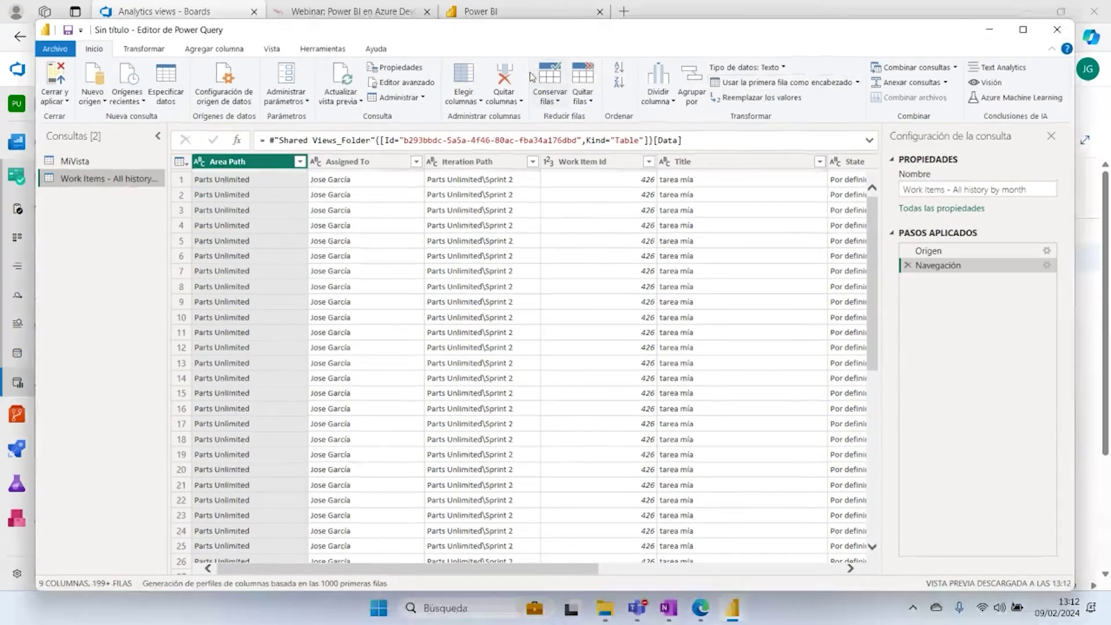
Step: Remove the Title column from the Work Items - All history by month query
mouse_move(527, 43)
mouse_down()
mouse_move(520, 199)
mouse_move(515, 37)
mouse_up()
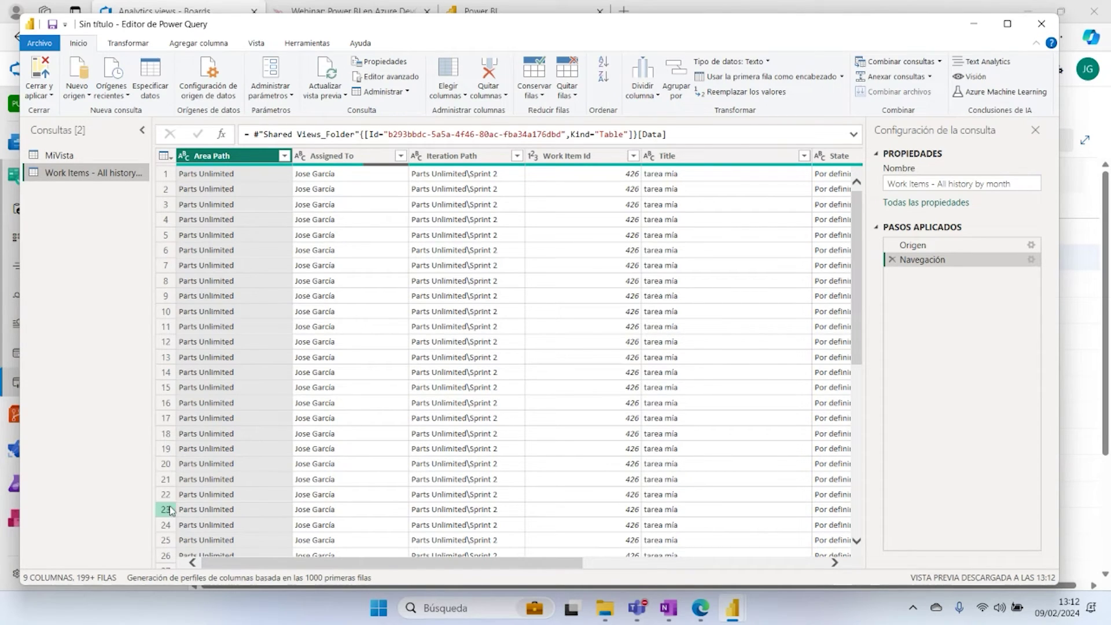
scroll(347, 562, right, 5)
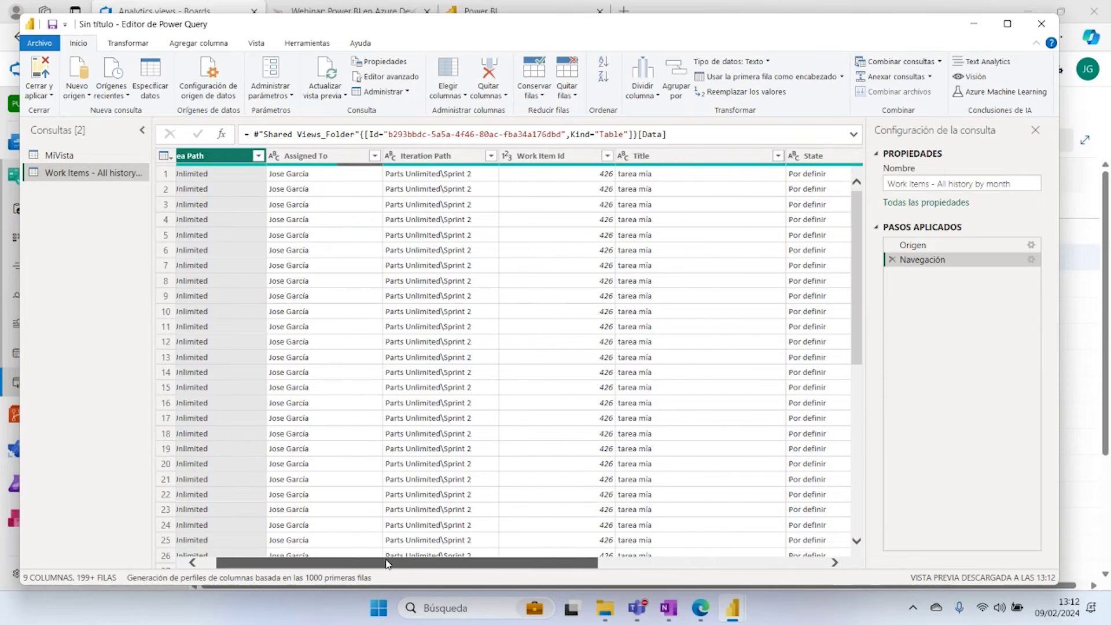
click(480, 156)
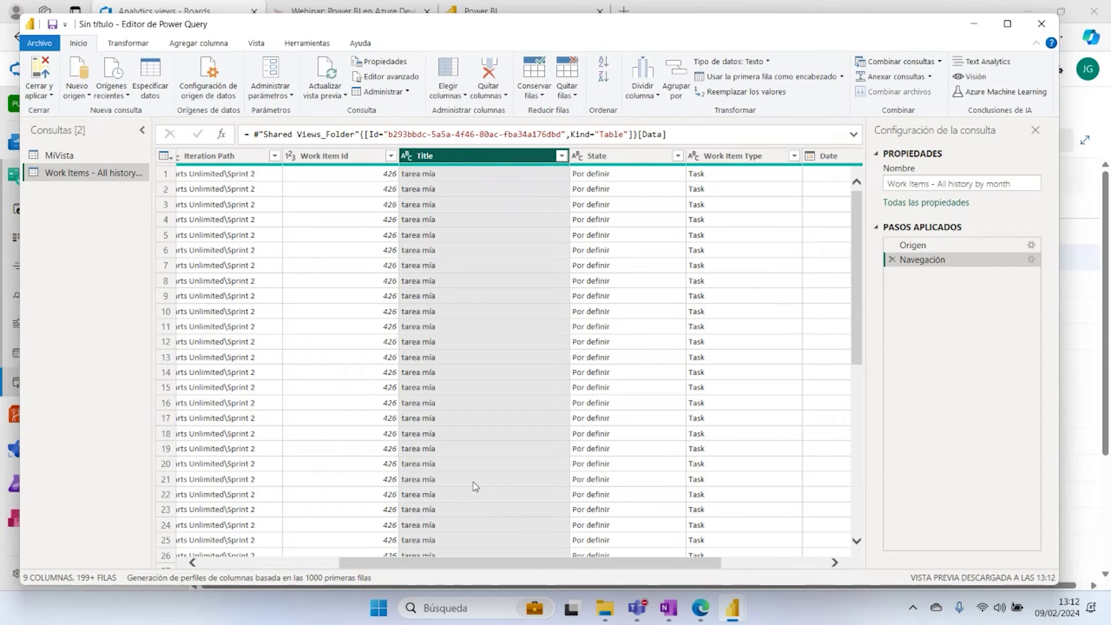
scroll(497, 214, down, 8)
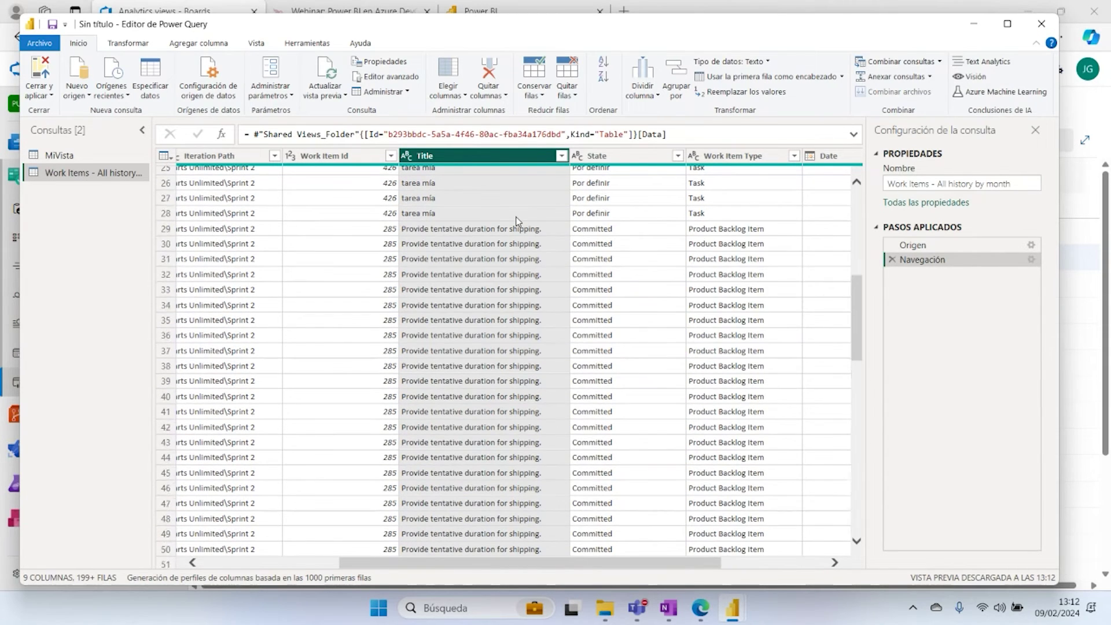
scroll(516, 220, down, 4)
right_click(516, 158)
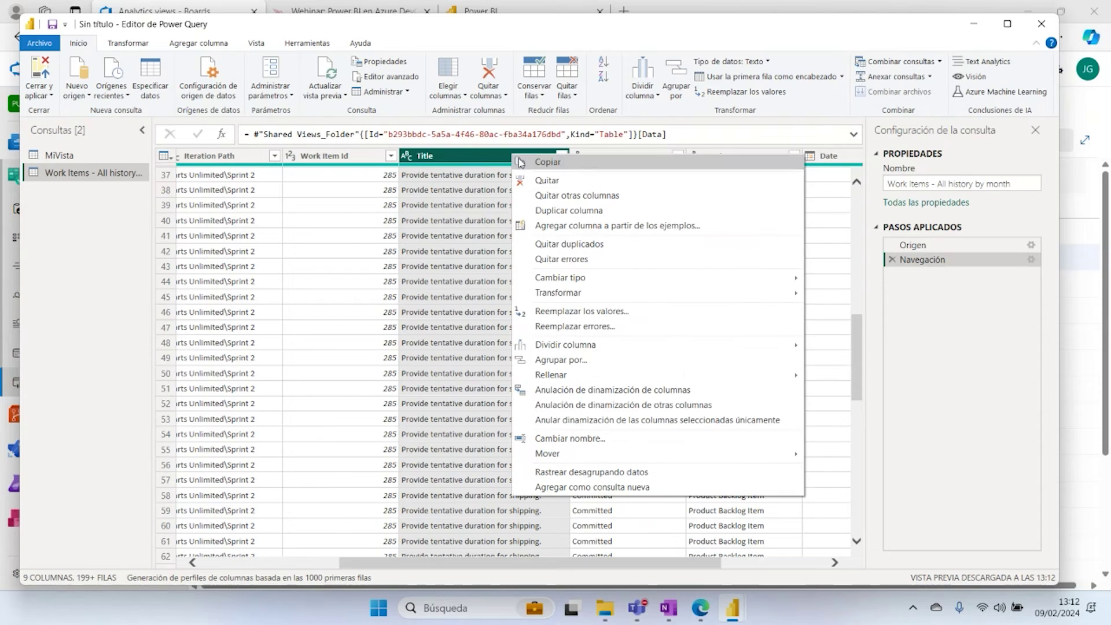
click(543, 180)
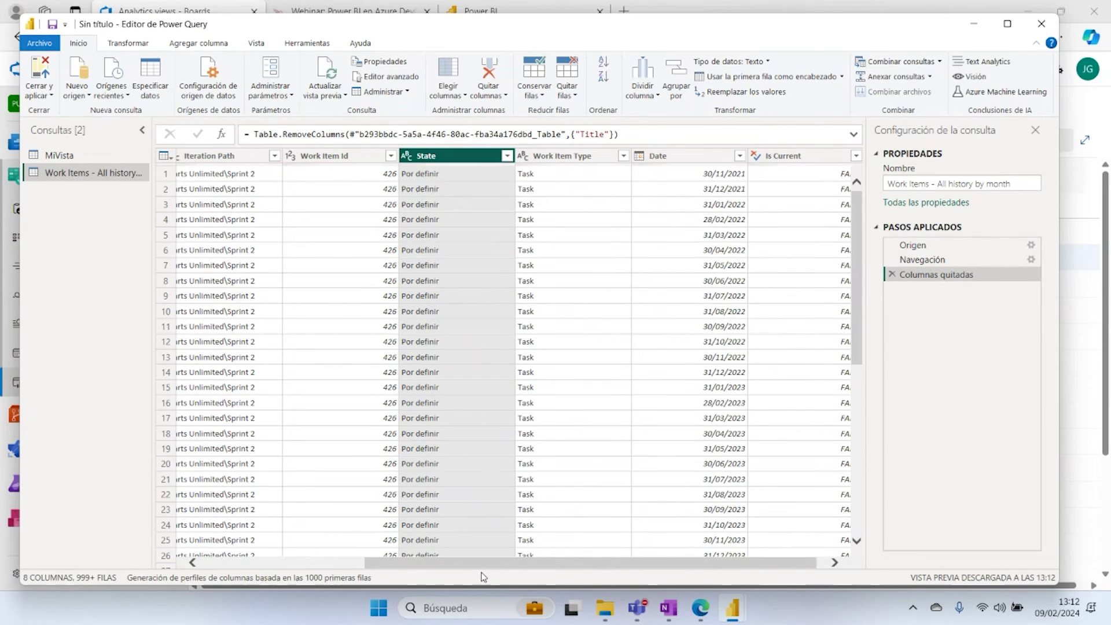
Step: Filter the Is Current column to exclude FALSE, keeping only the TRUE rows
drag(482, 565, 532, 564)
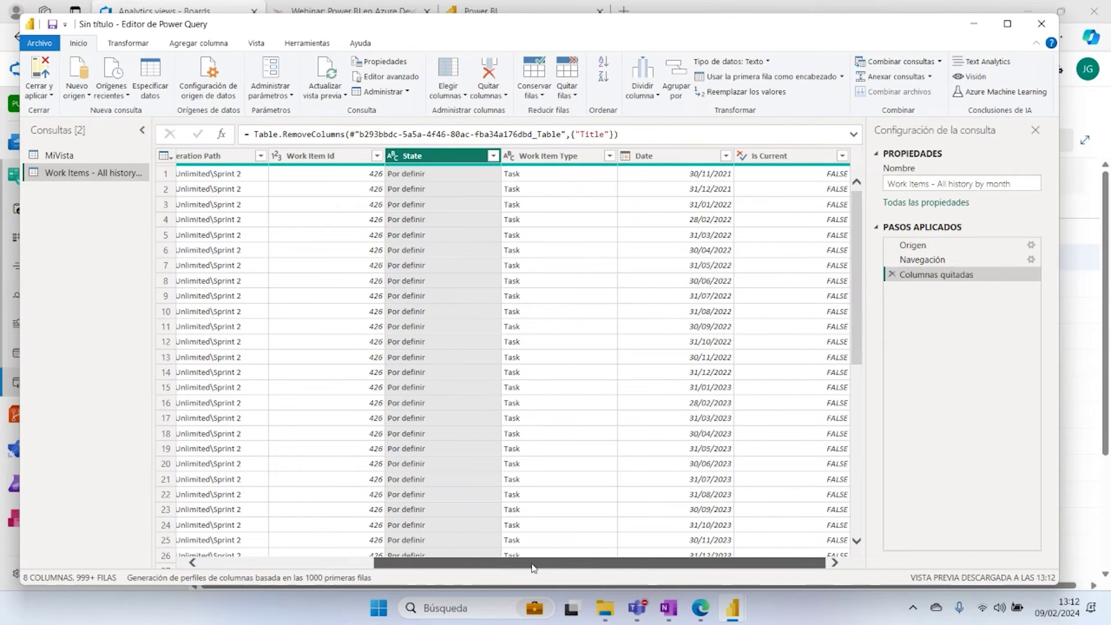
click(841, 155)
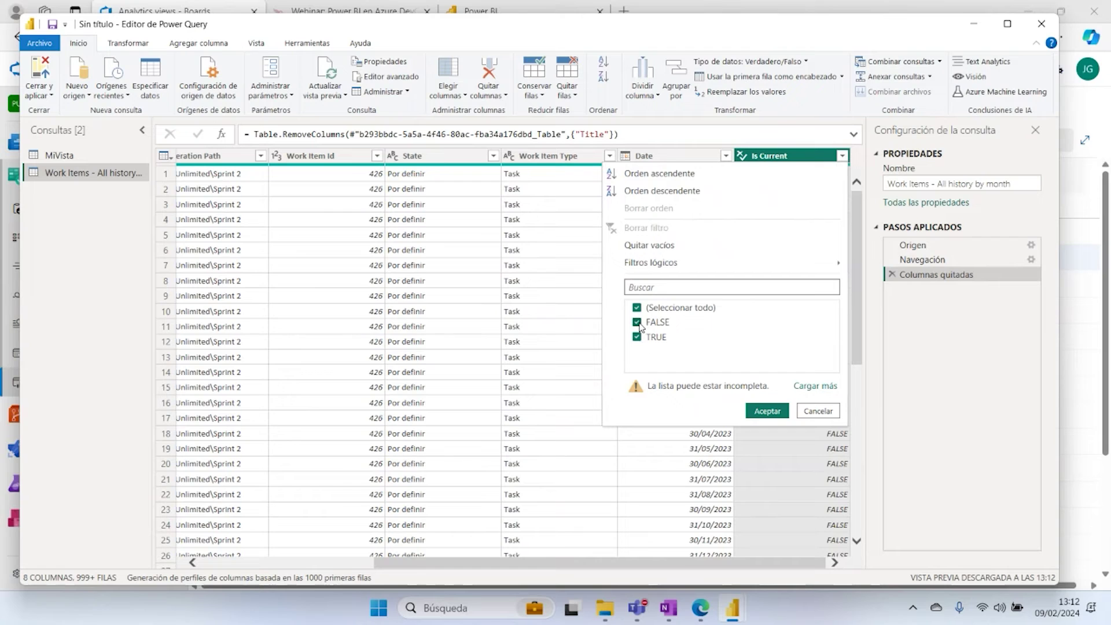
click(637, 322)
click(767, 411)
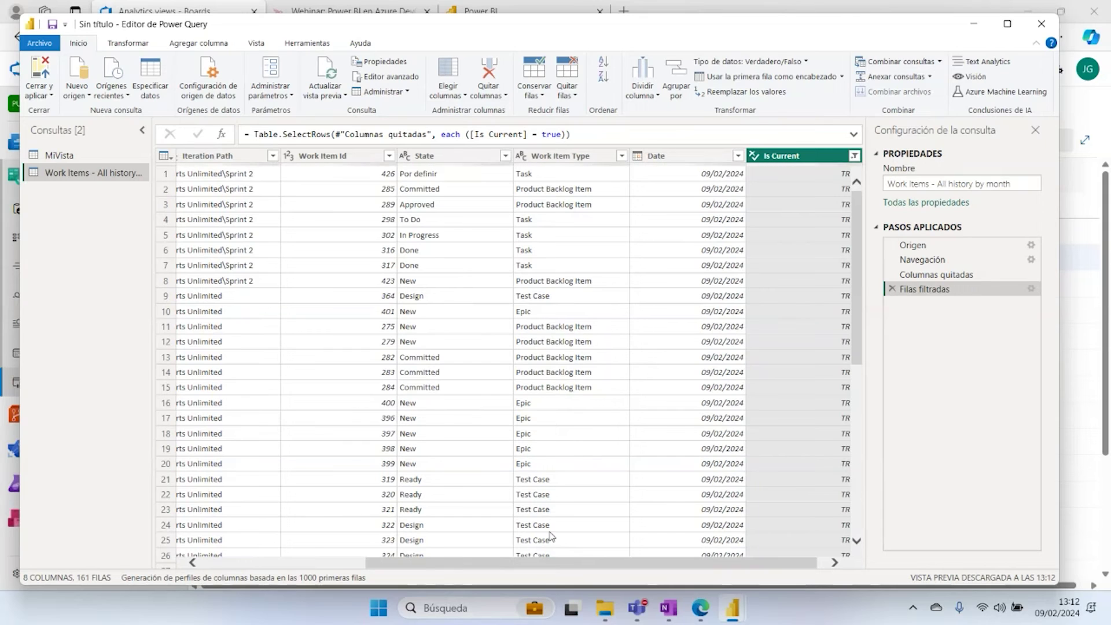
Step: Examine the available filter values of the Assigned To column without applying a filter
drag(533, 567, 366, 559)
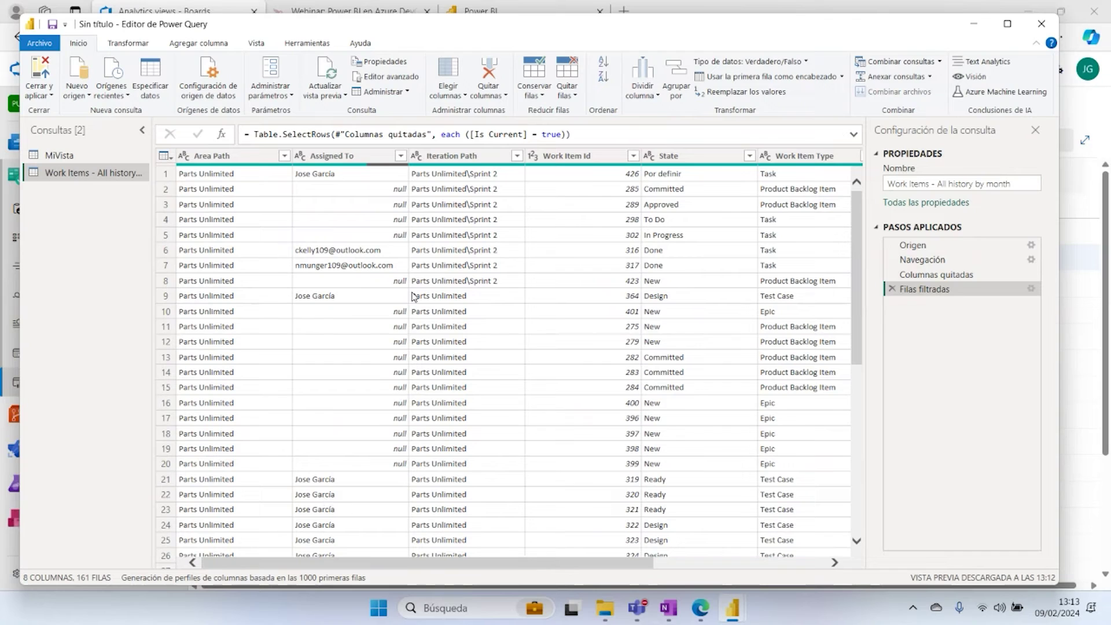
click(400, 155)
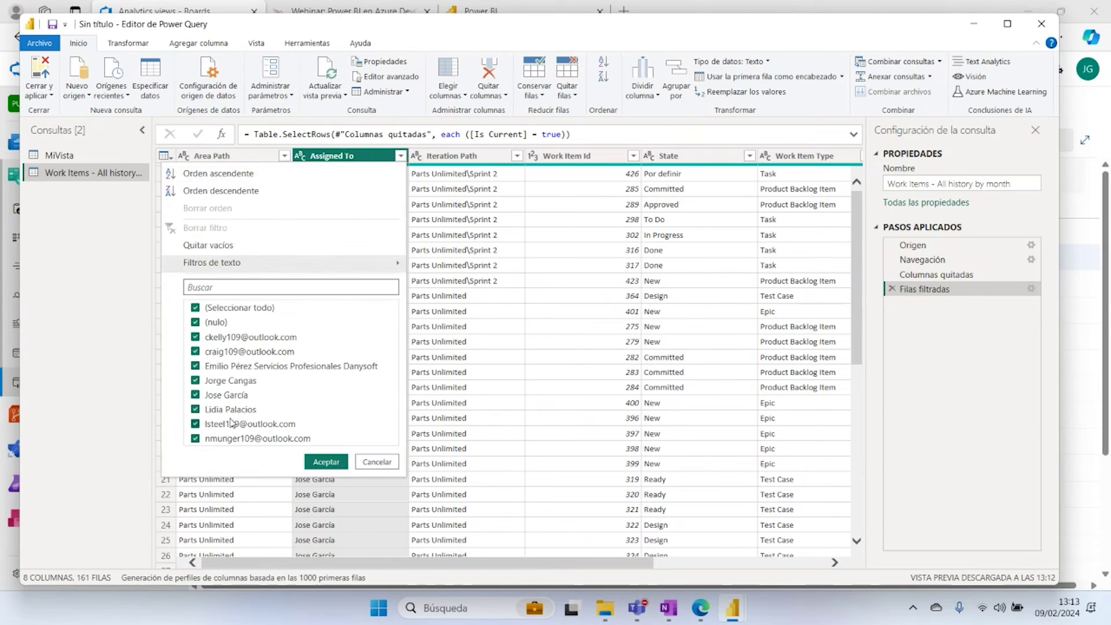
click(375, 462)
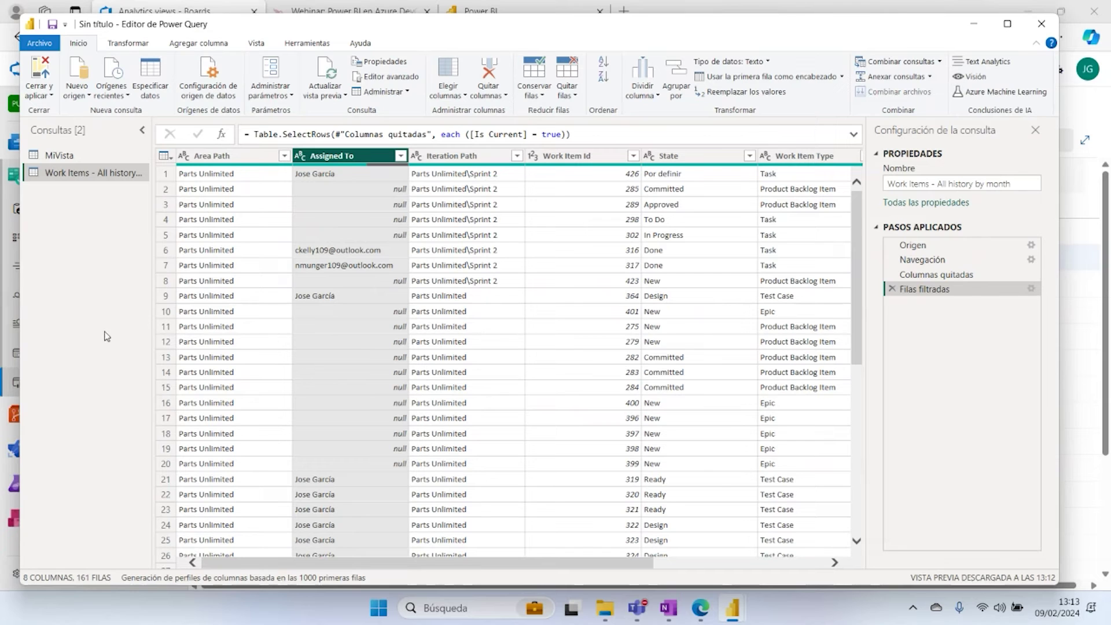
Step: Close the Power Query Editor applying the changes, and show the Work Items - All history by month table in the table view
click(51, 96)
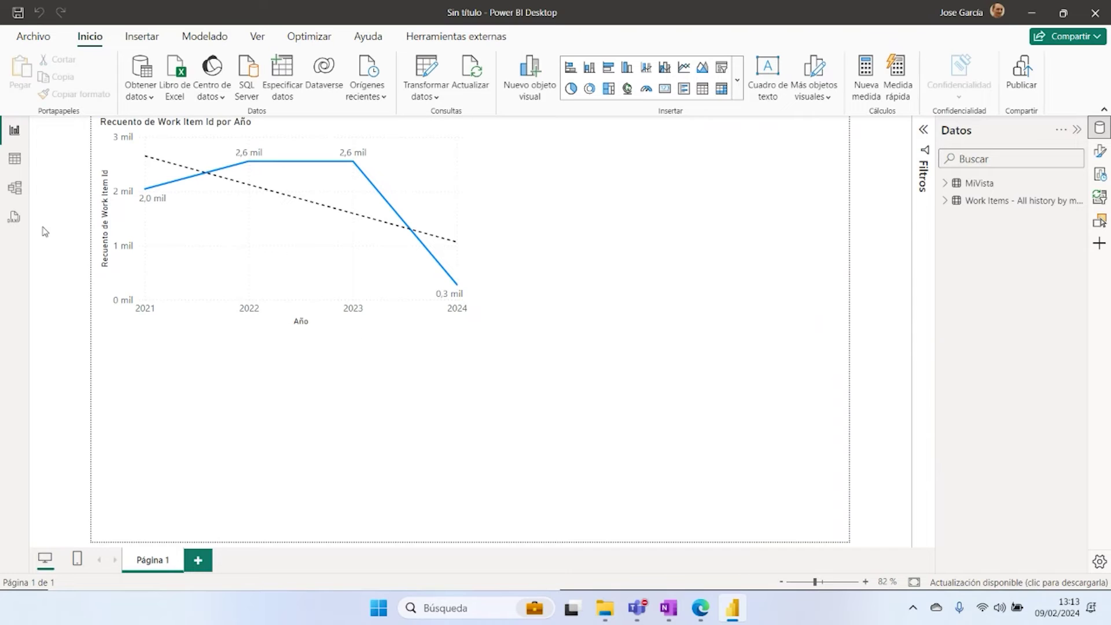
click(15, 158)
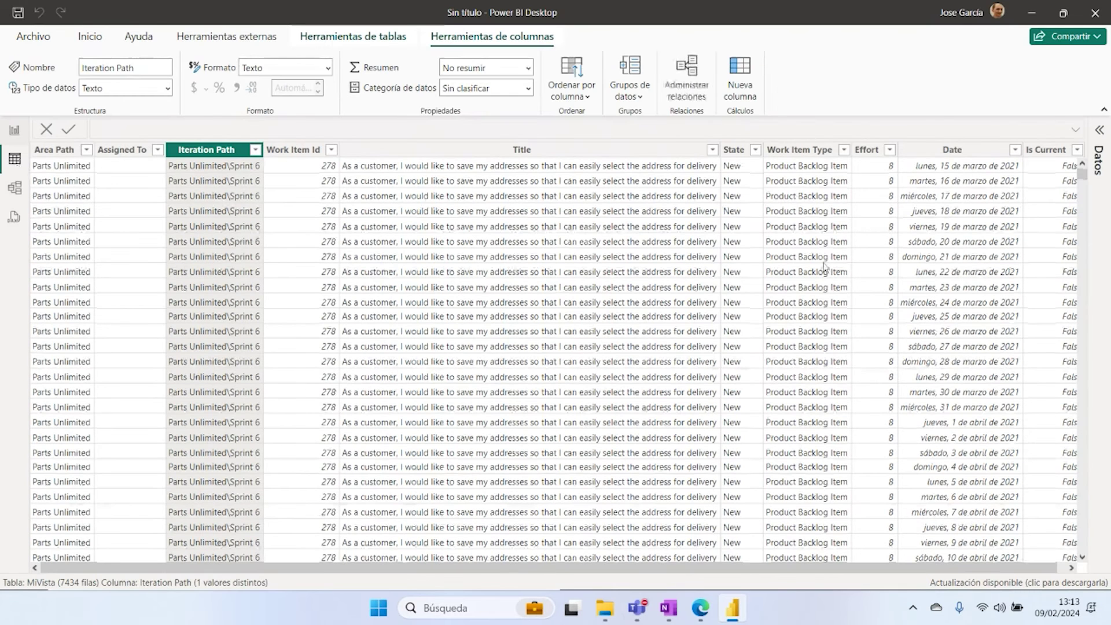
click(1101, 132)
click(947, 183)
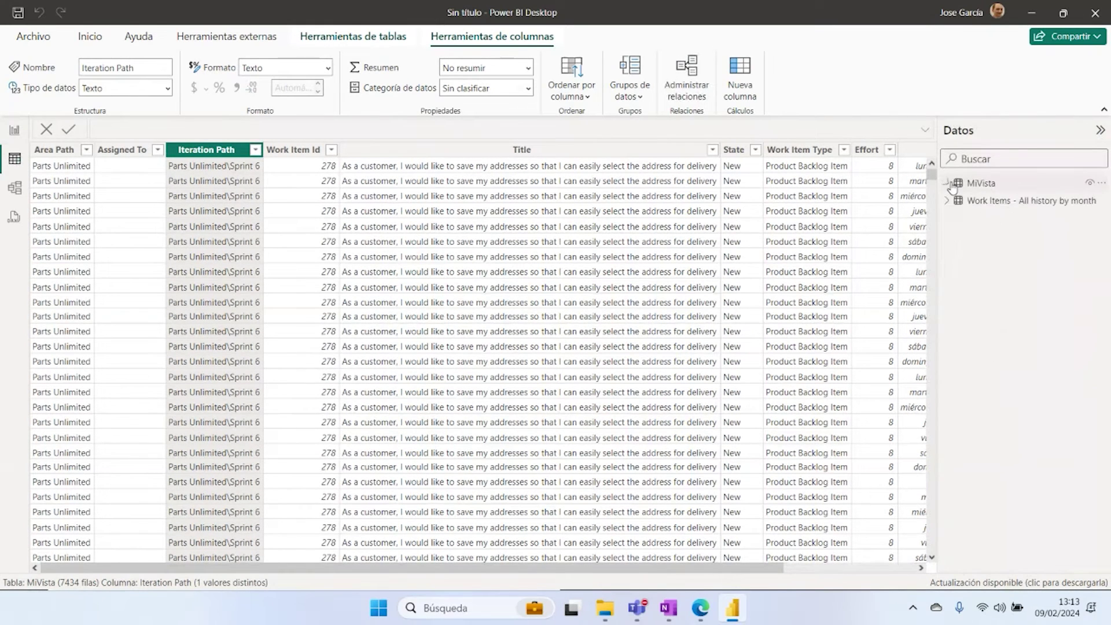
click(978, 202)
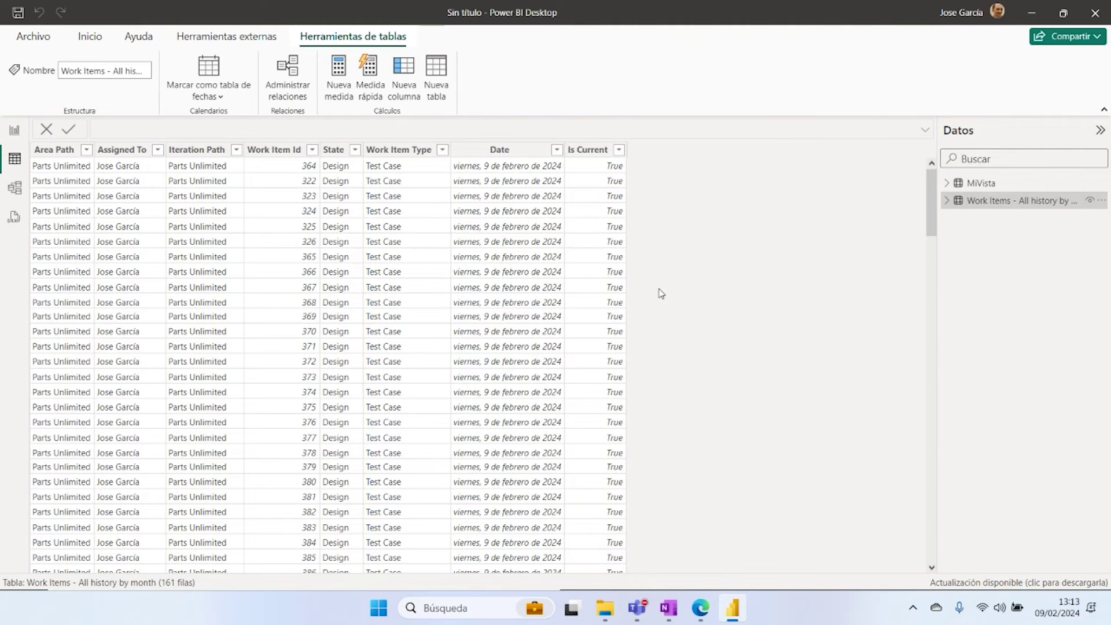
Step: Look through the loaded rows of the Work Items - All history by month table and return to the first row
scroll(581, 263, down, 5)
scroll(489, 311, down, 12)
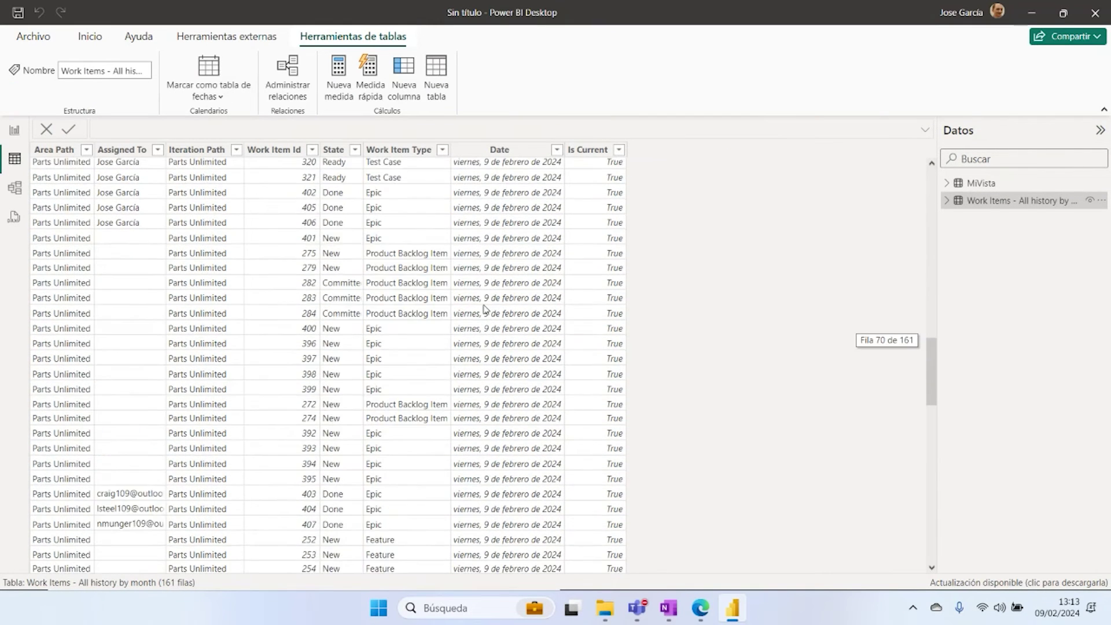
scroll(401, 302, down, 4)
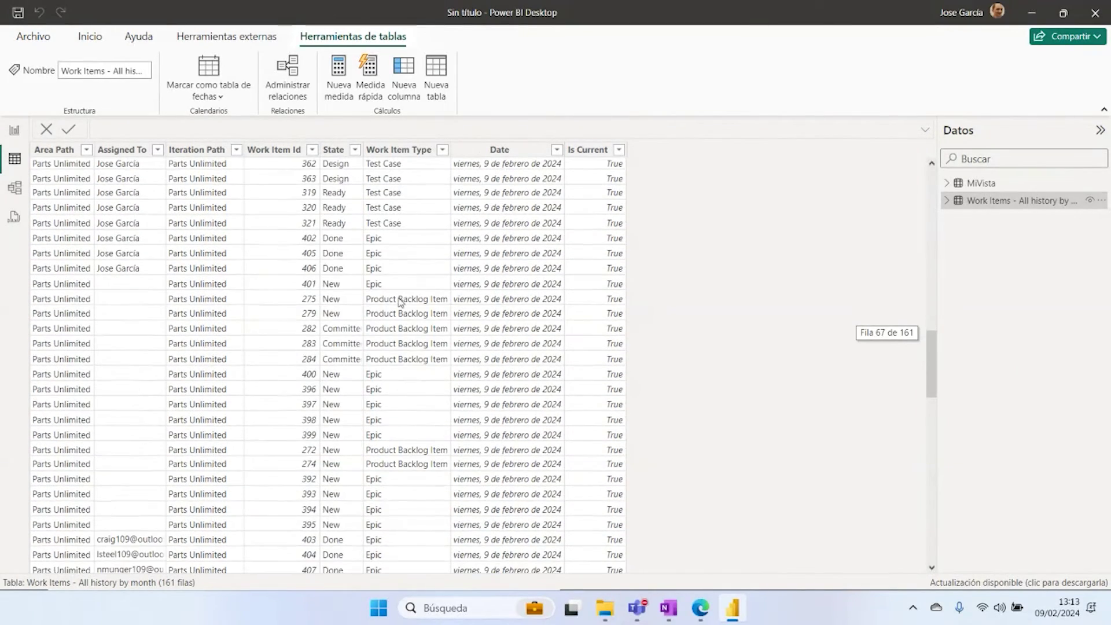
scroll(397, 299, down, 17)
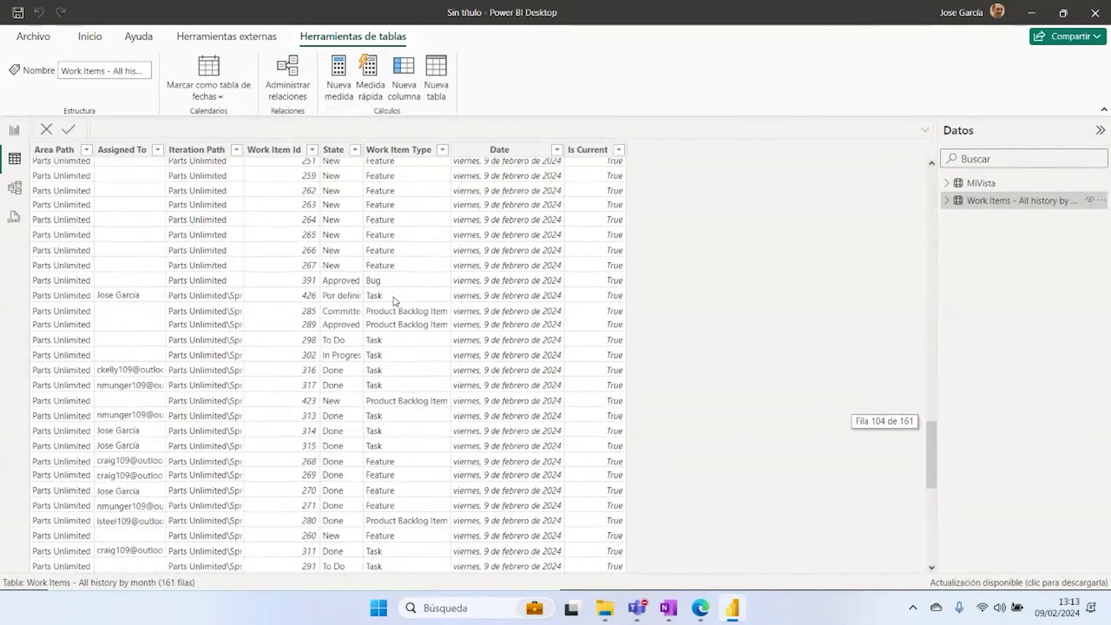
scroll(392, 302, down, 6)
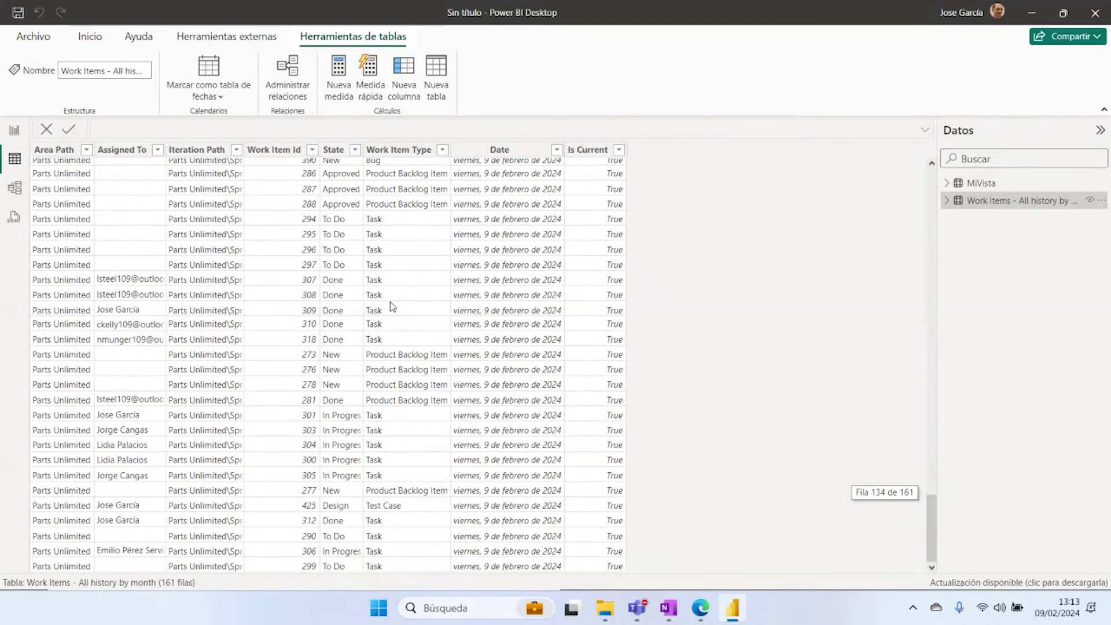
scroll(390, 301, up, 15)
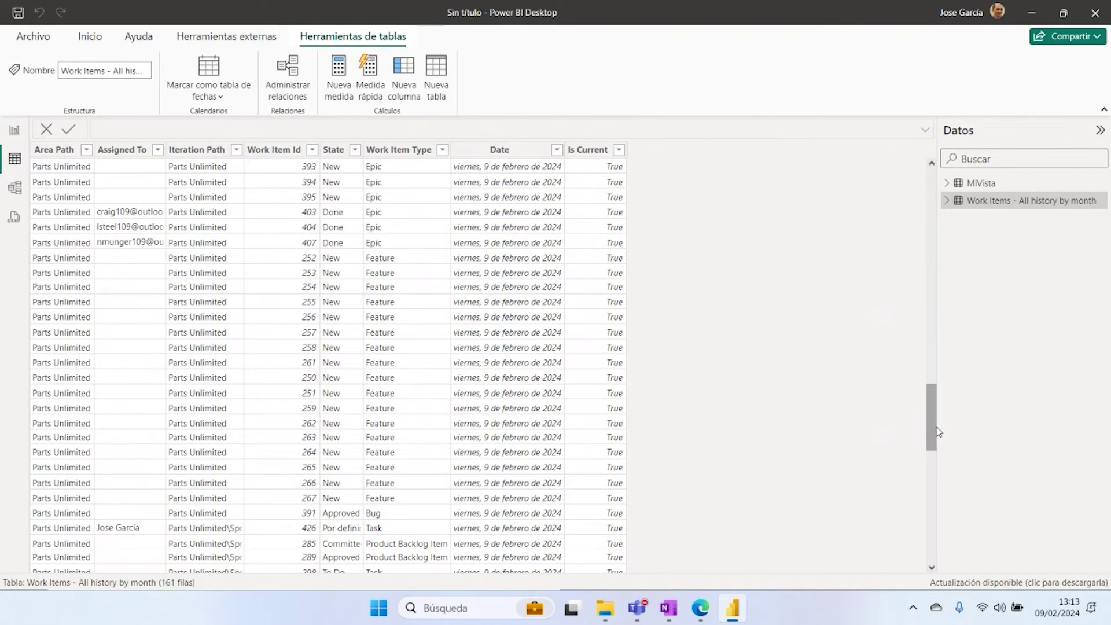
drag(939, 431, 933, 173)
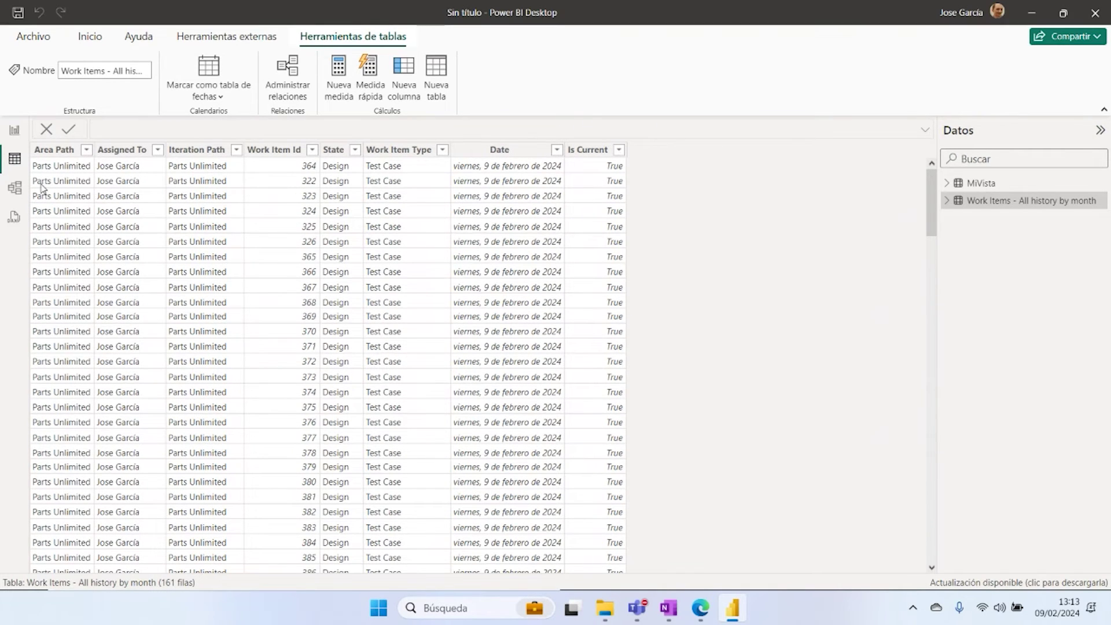
Step: In the model view, move the Work Items table farther from MiVista and review the settings of the relationship between them
click(15, 187)
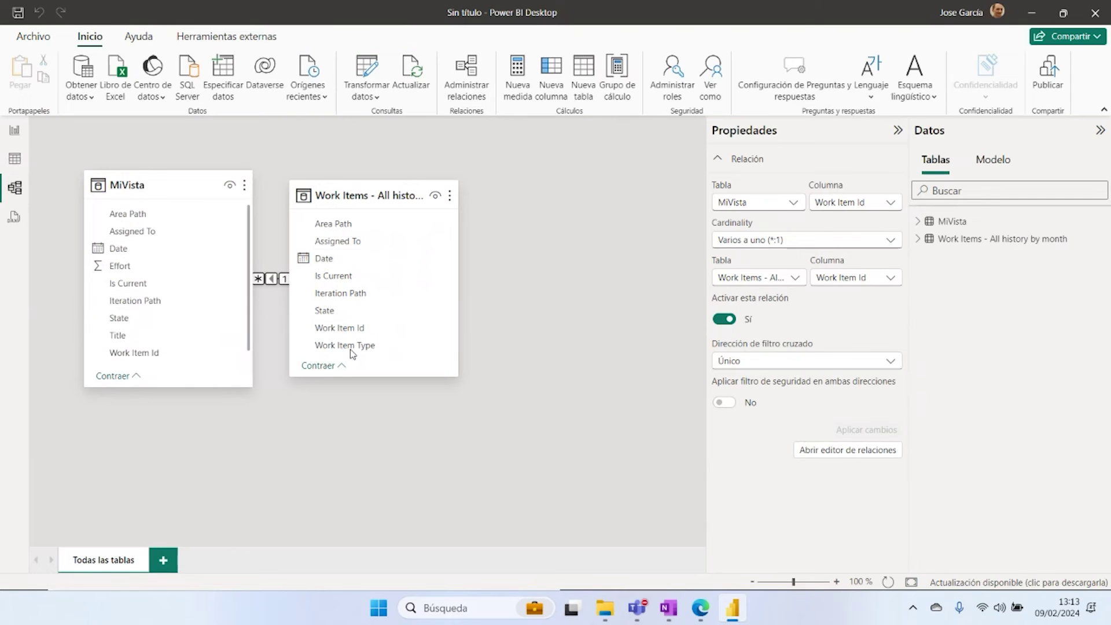
drag(346, 201, 472, 203)
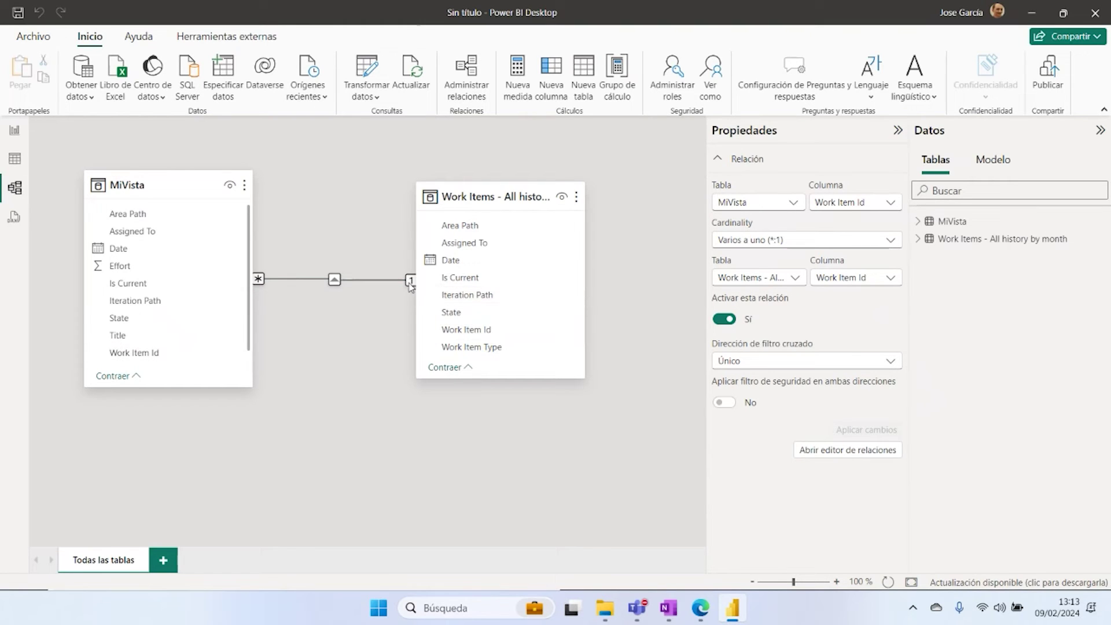
double_click(282, 279)
drag(584, 103, 495, 107)
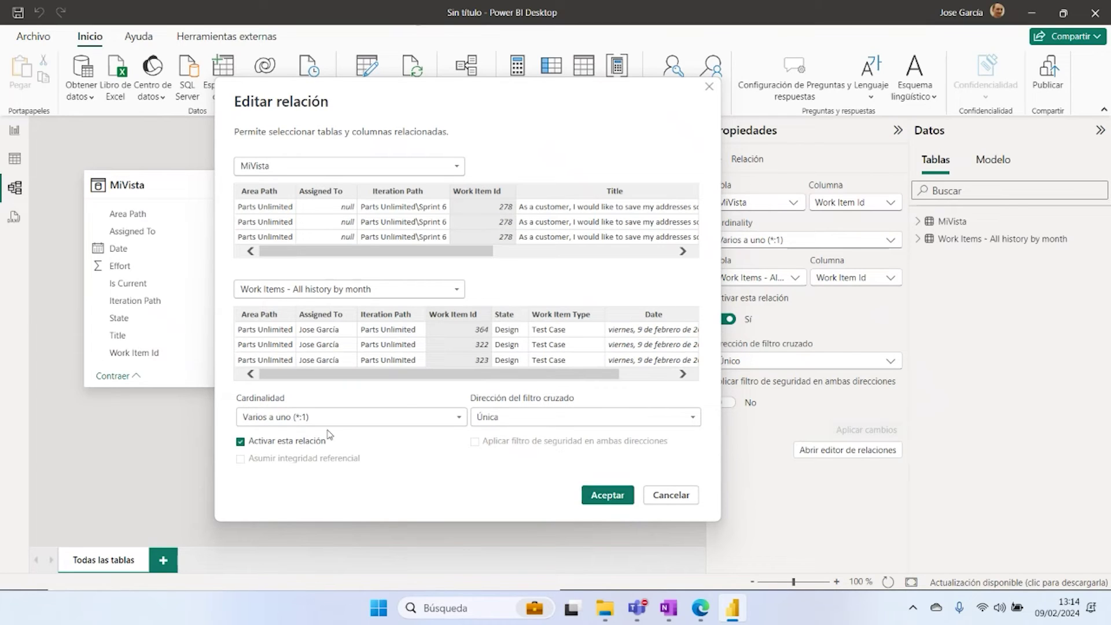
click(659, 503)
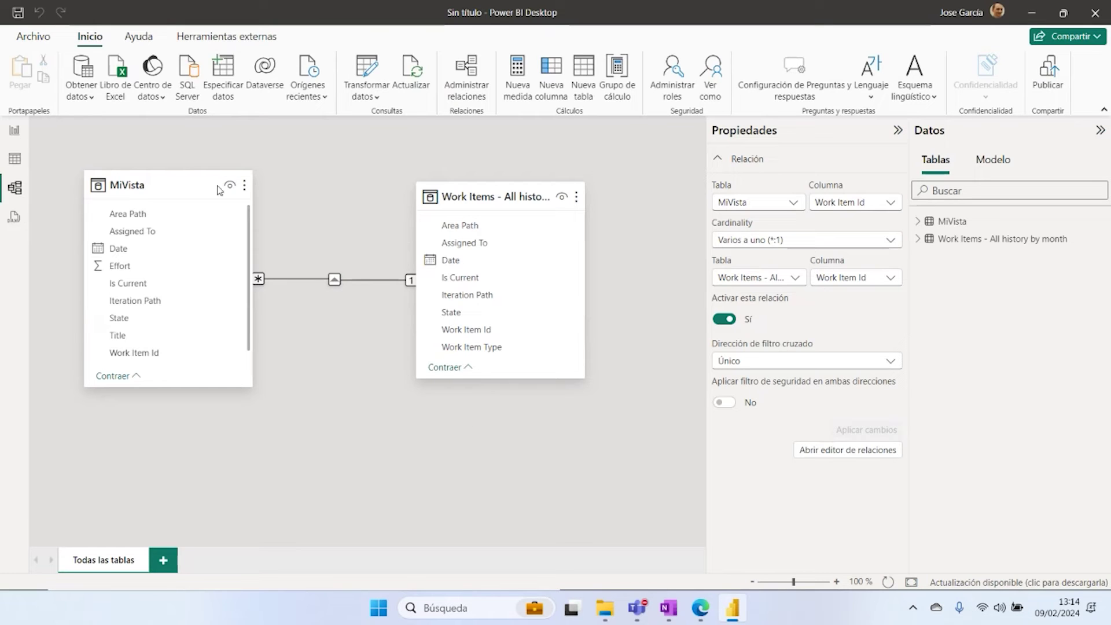
Step: Return to the report view and examine the fields of both tables, leaving only the Work Items table expanded
click(15, 133)
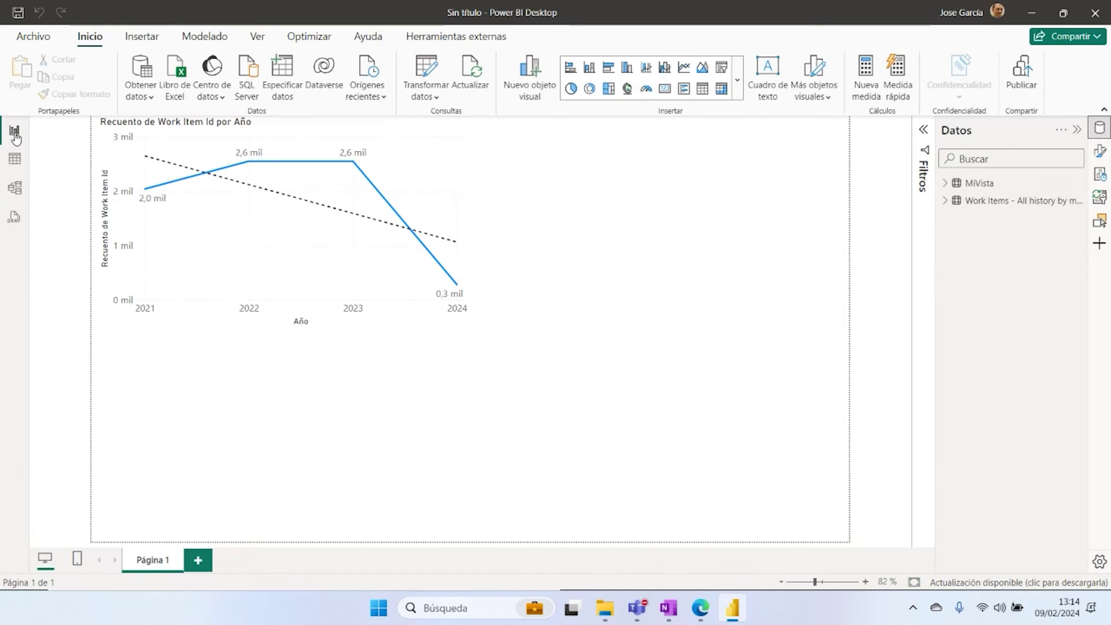
click(945, 201)
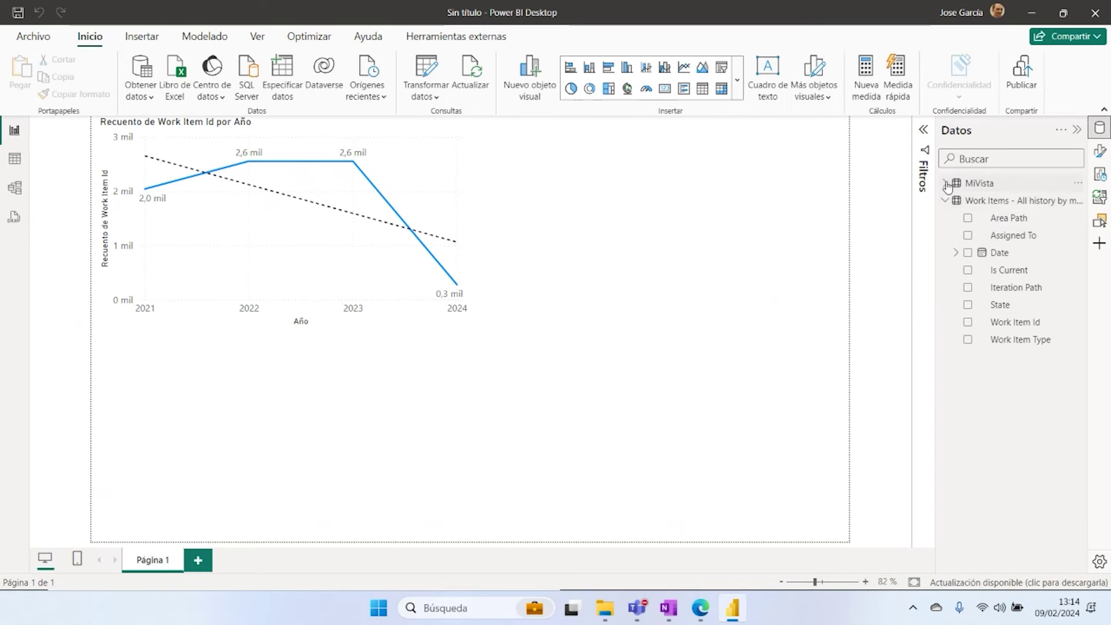
click(946, 184)
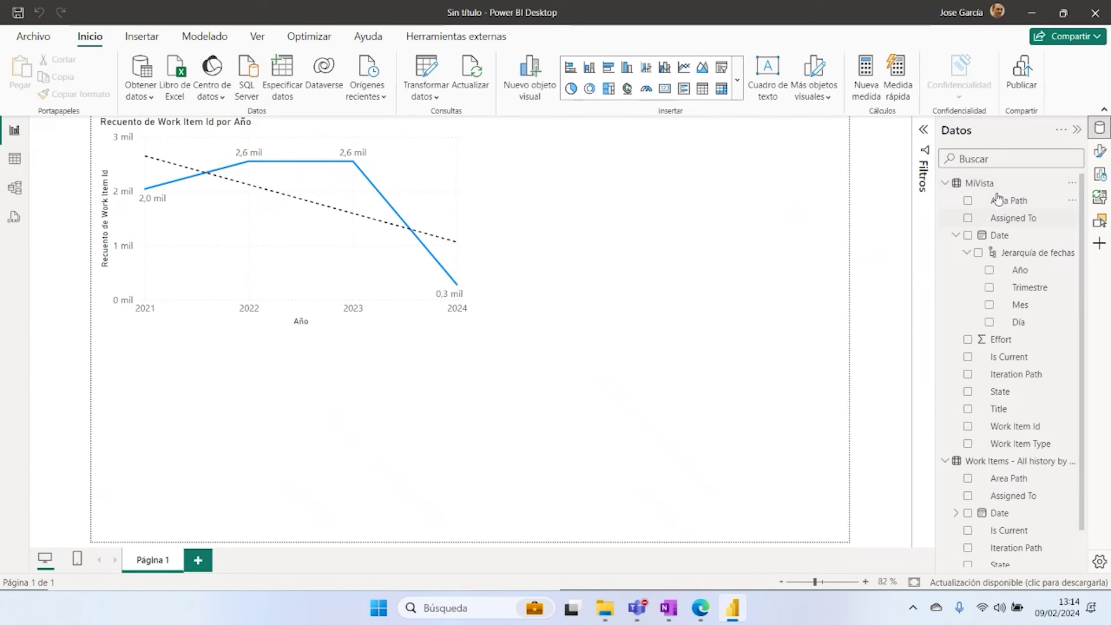
click(945, 183)
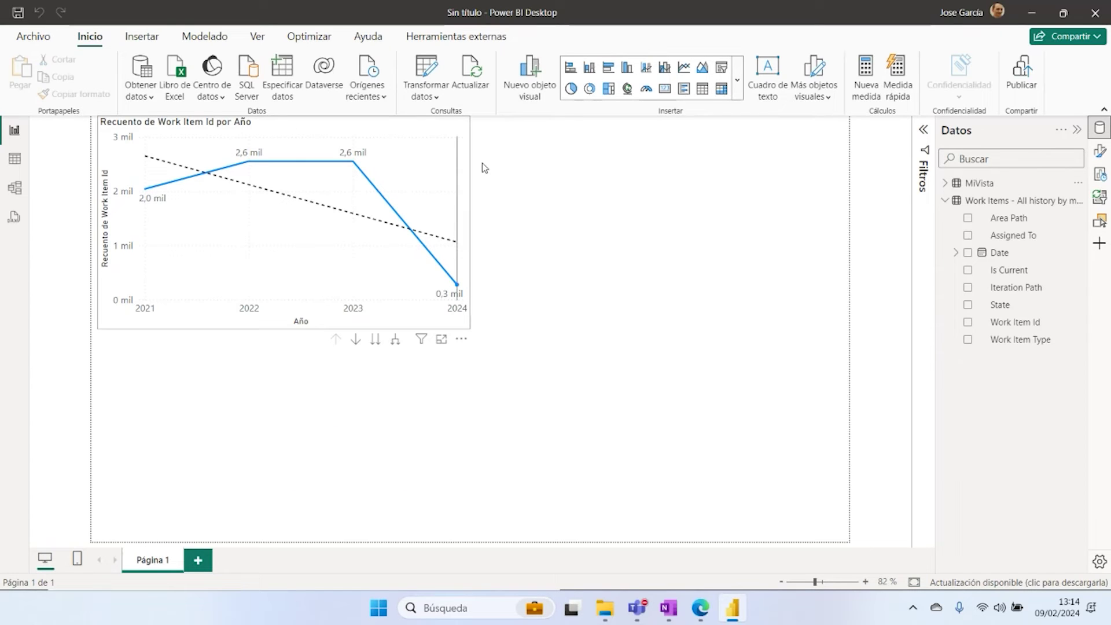
Step: Select the line chart, open its full formatting options and widen the Formato pane
click(453, 131)
click(486, 127)
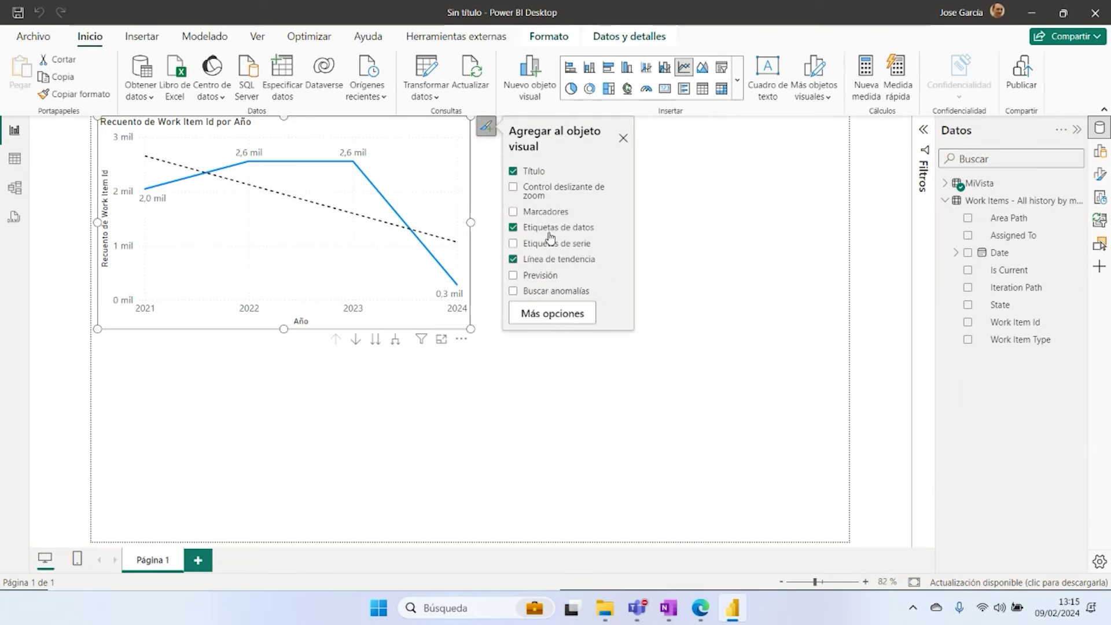
click(549, 313)
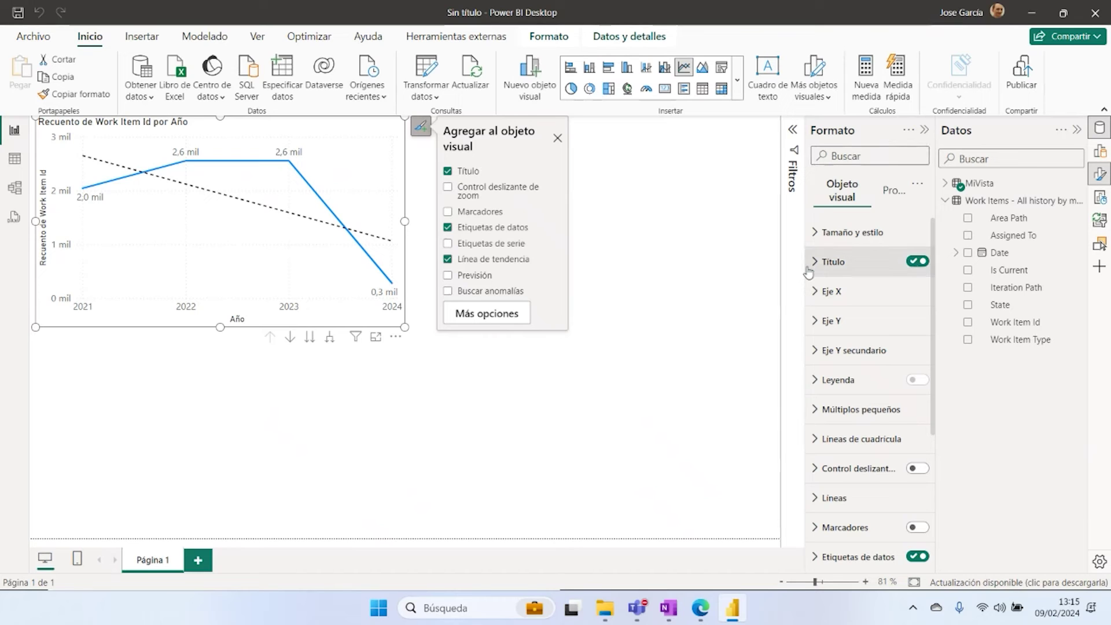
drag(803, 266, 765, 261)
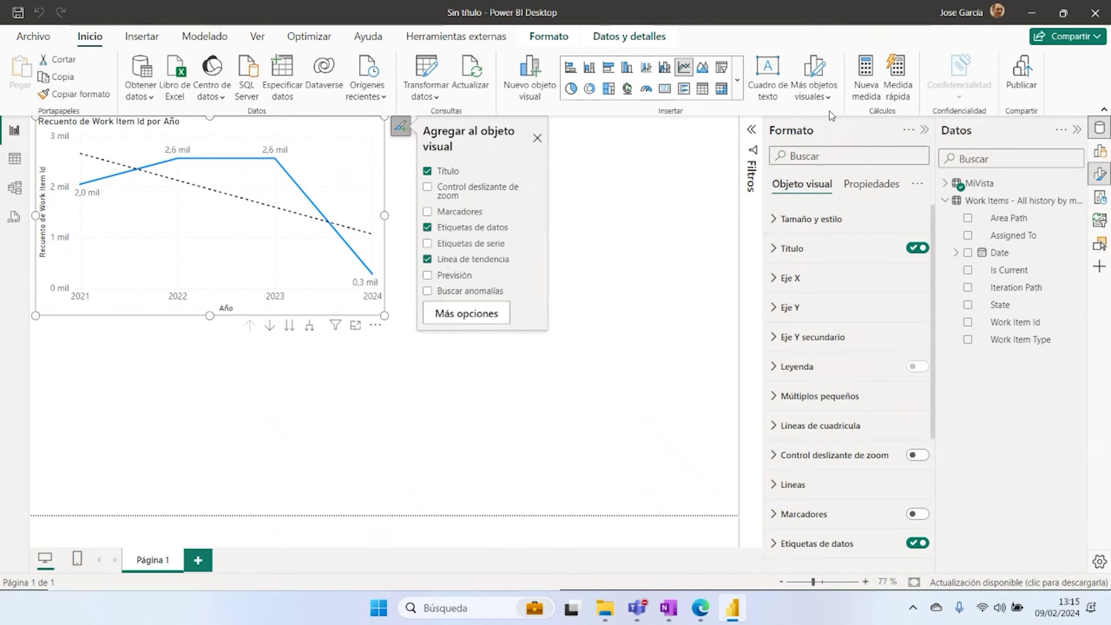
Step: Review the line chart's size and style options and expand its title options
click(775, 221)
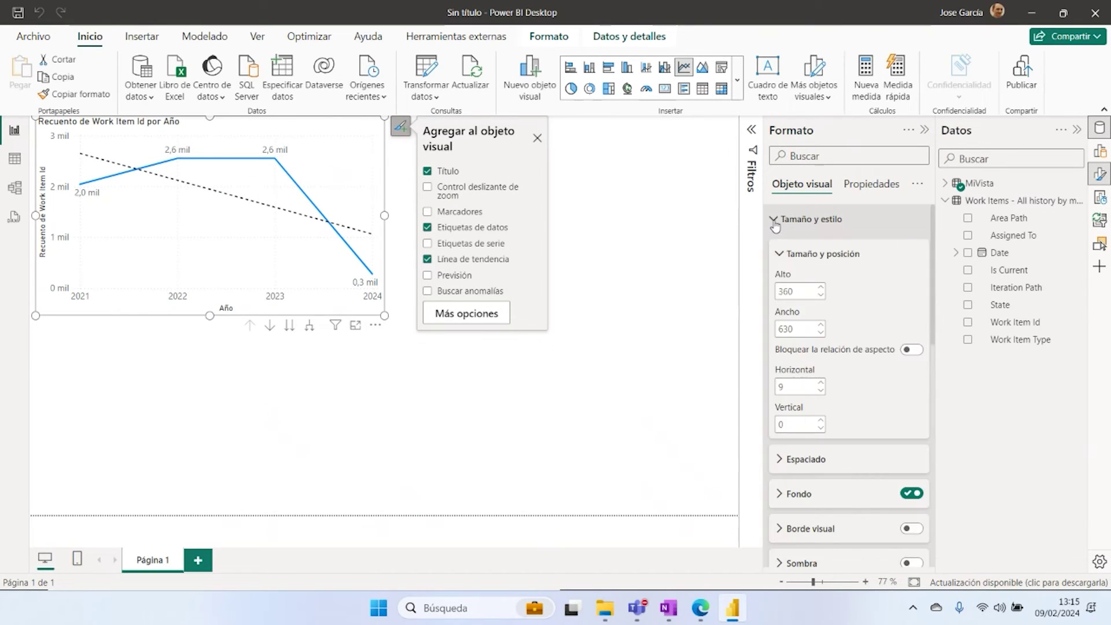
click(775, 221)
click(778, 249)
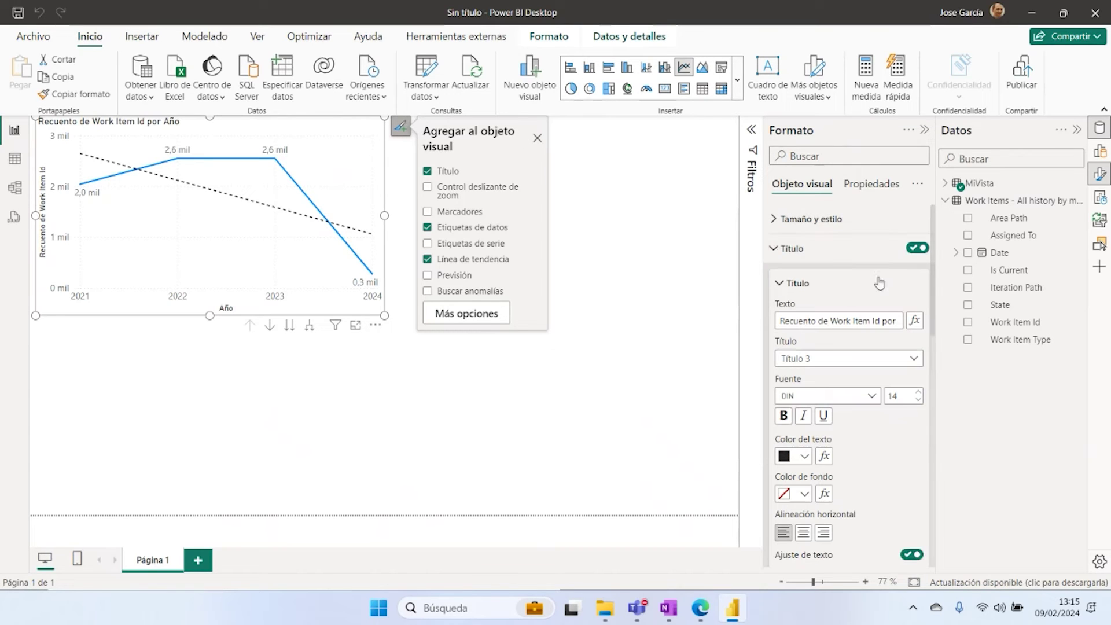
Step: Toggle the line chart's title off and on, and replace its text with "Sprint 6"
click(917, 249)
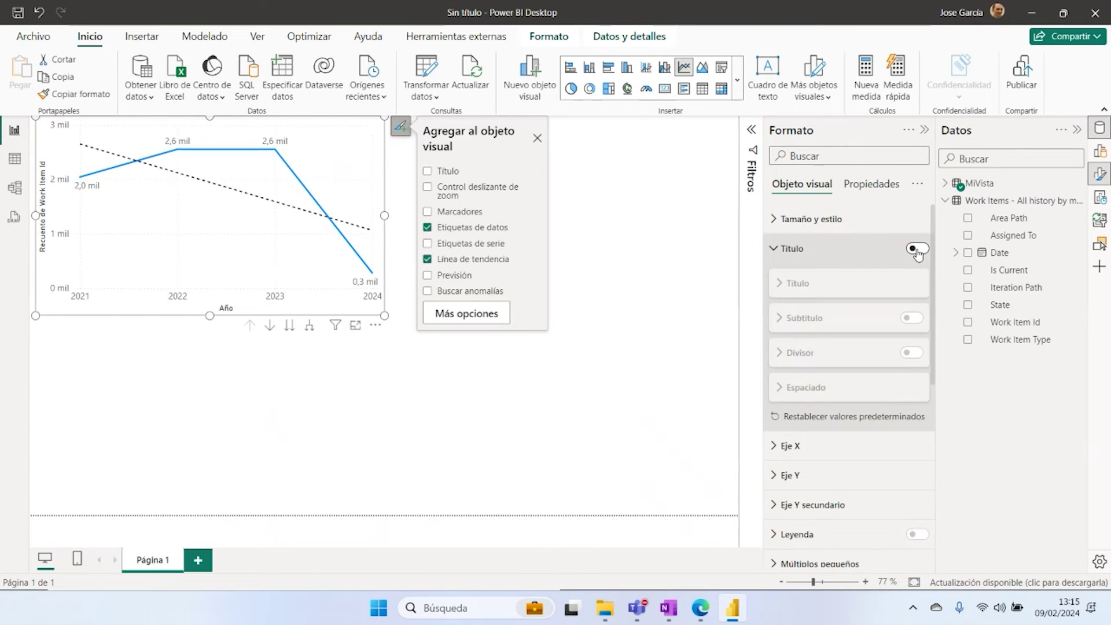
click(917, 250)
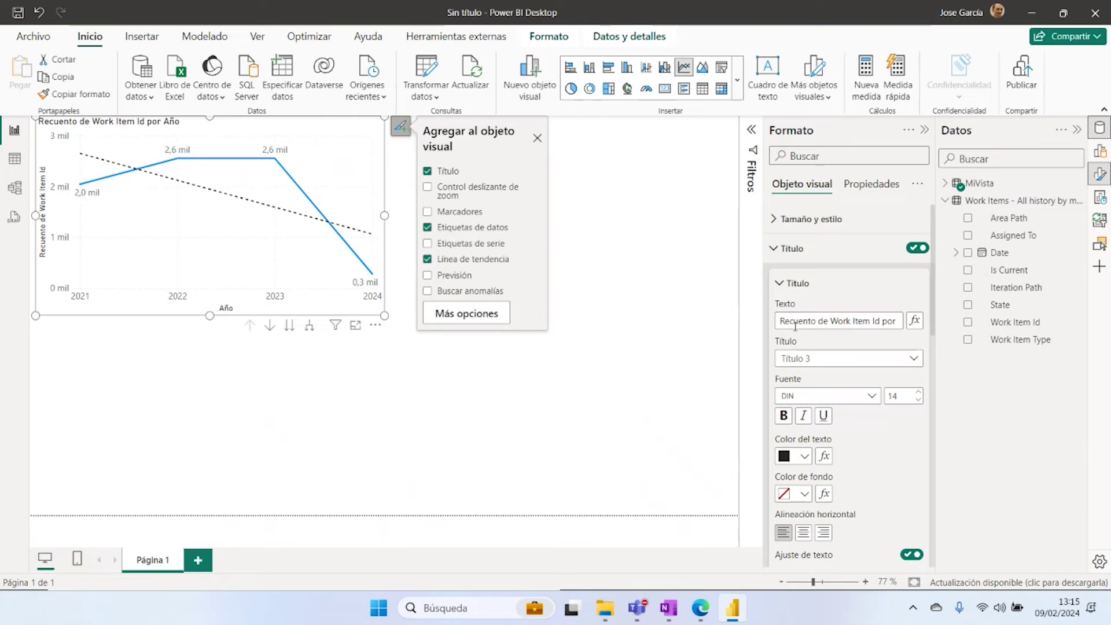
drag(870, 324, 772, 324)
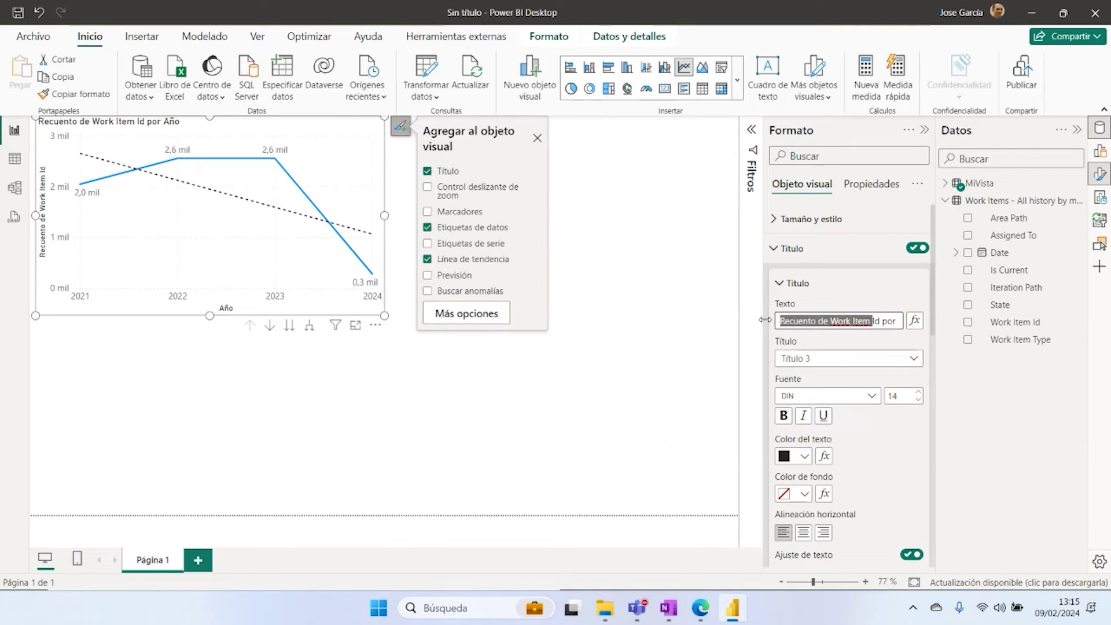
key(Delete)
key(Delete)
key(Delete)
key(Delete)
key(Delete)
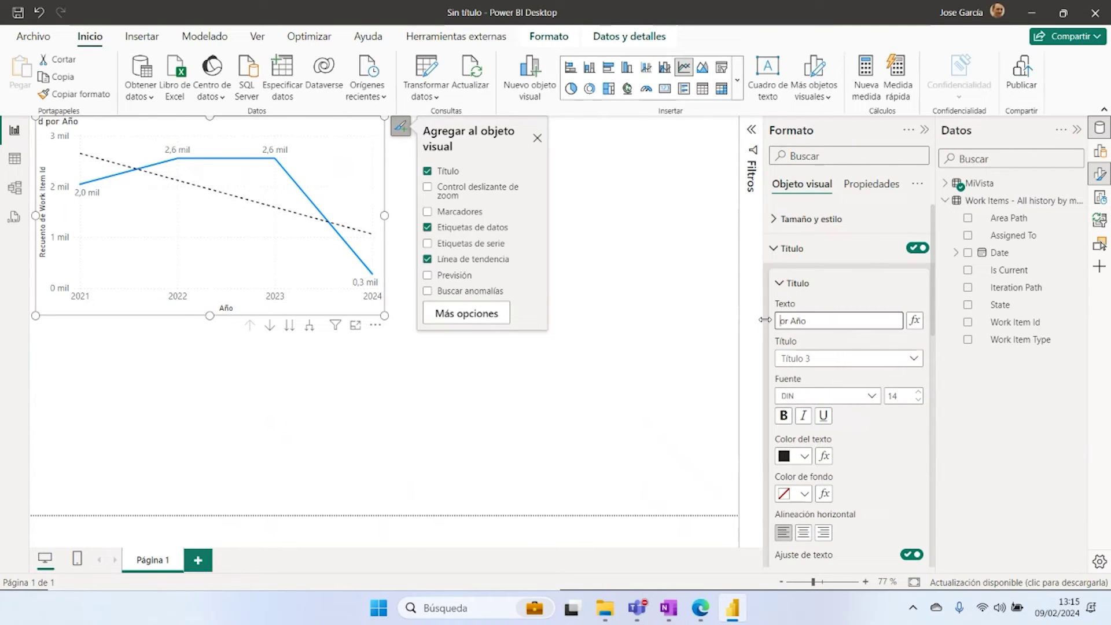
key(Delete)
key(Delete)
key(Delete)
key(Delete)
key(Delete)
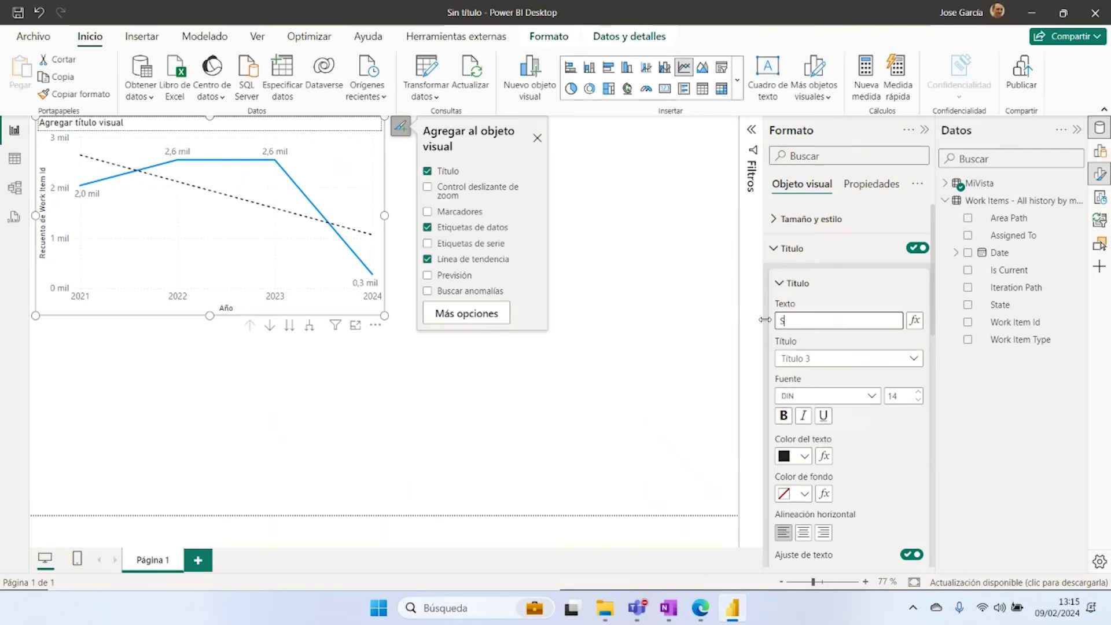
text(Spring)
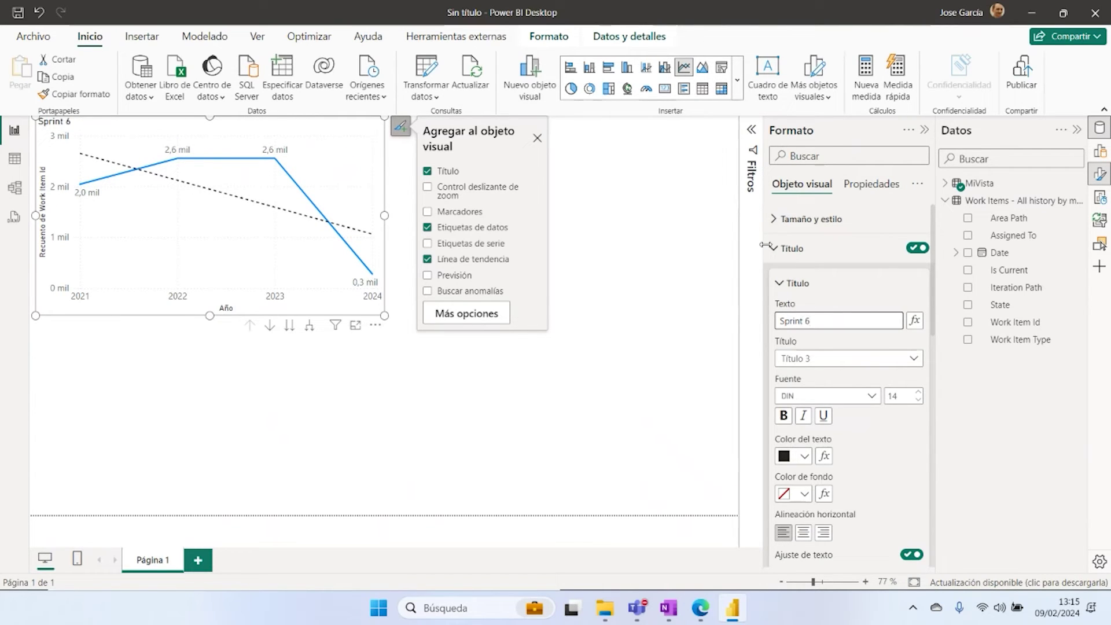
Step: Centre the line chart's title, format it in bold blue, and close the Formato pane
click(803, 532)
click(803, 457)
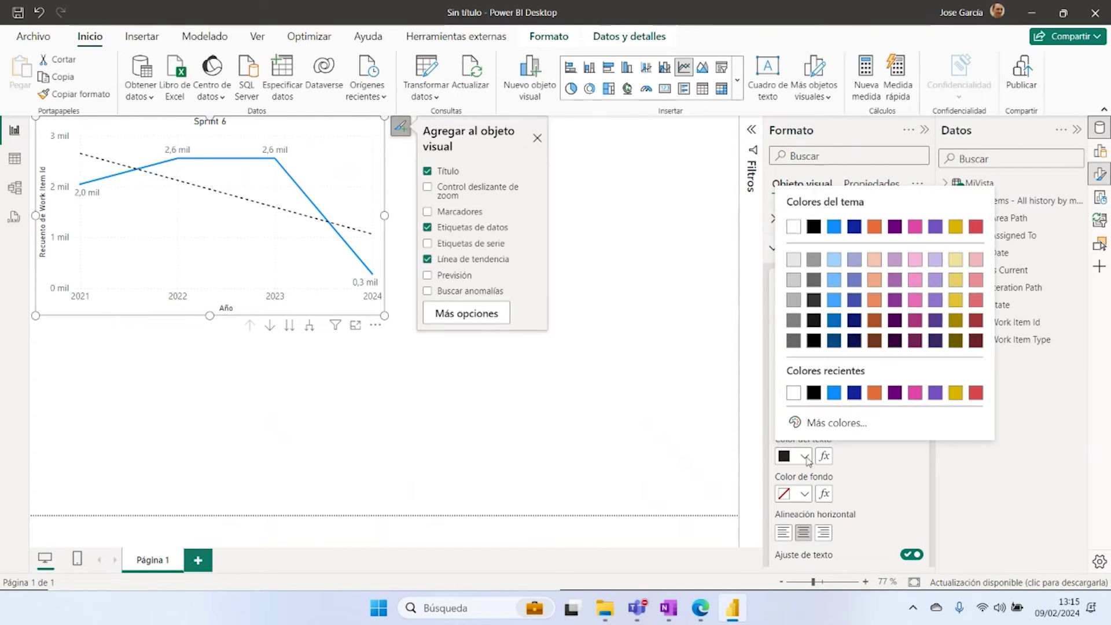
click(831, 398)
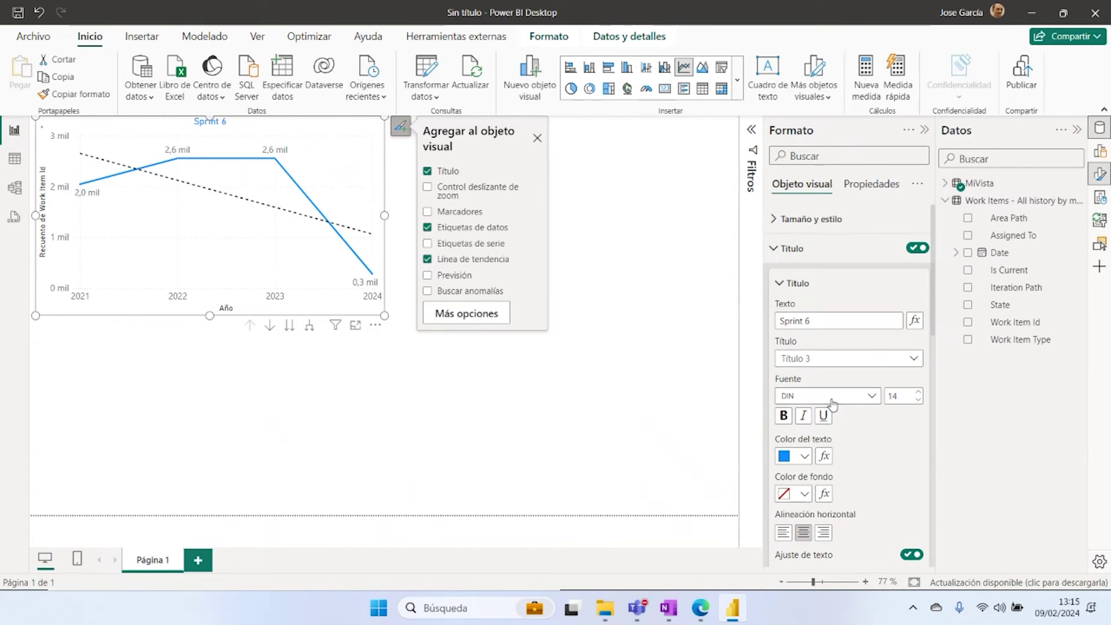
click(783, 415)
click(923, 129)
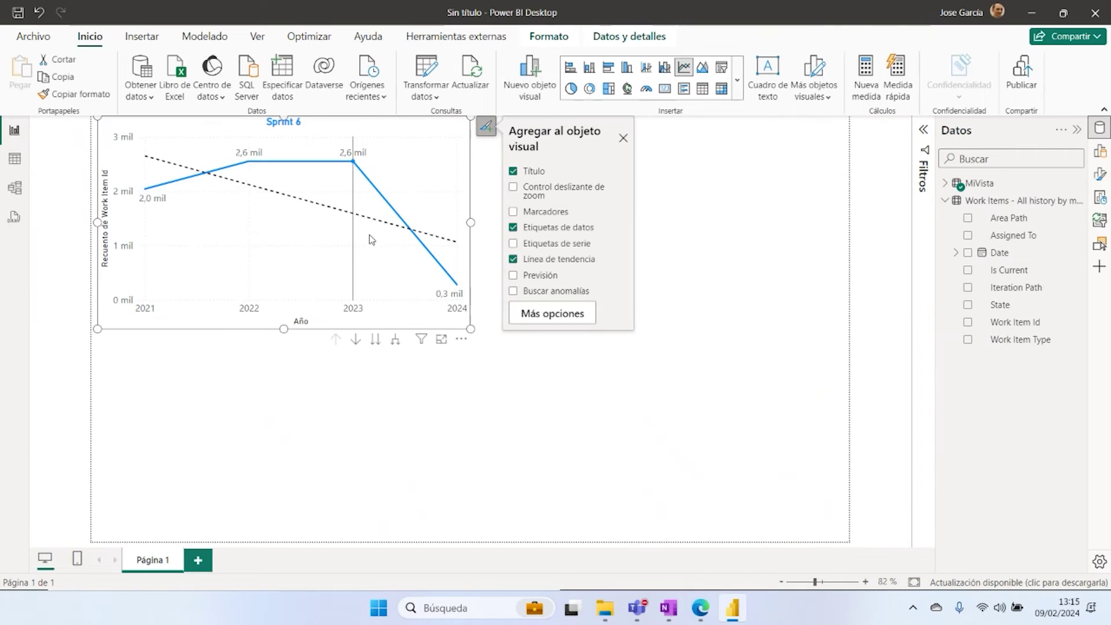
click(642, 265)
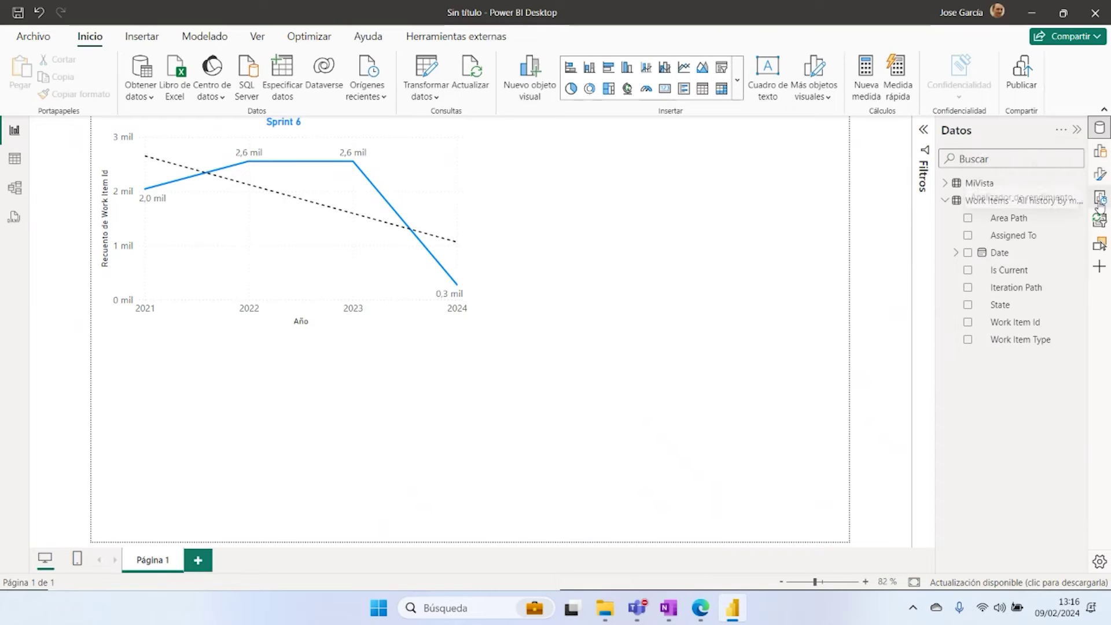
Step: Insert a stacked bar chart and place it beside the line chart at the top of the page
click(737, 83)
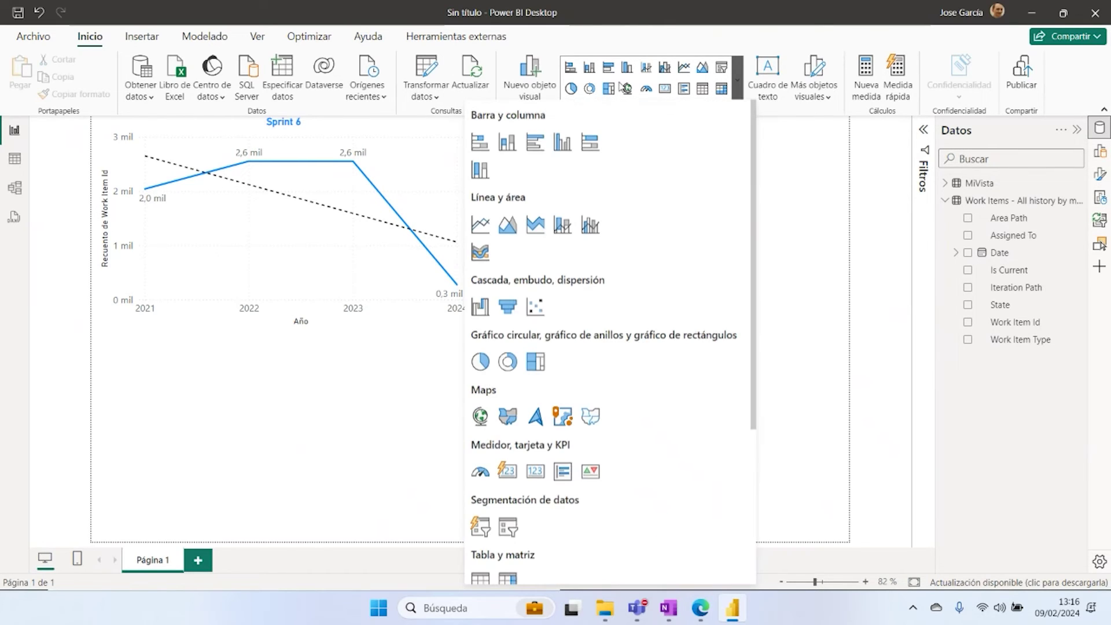
click(479, 142)
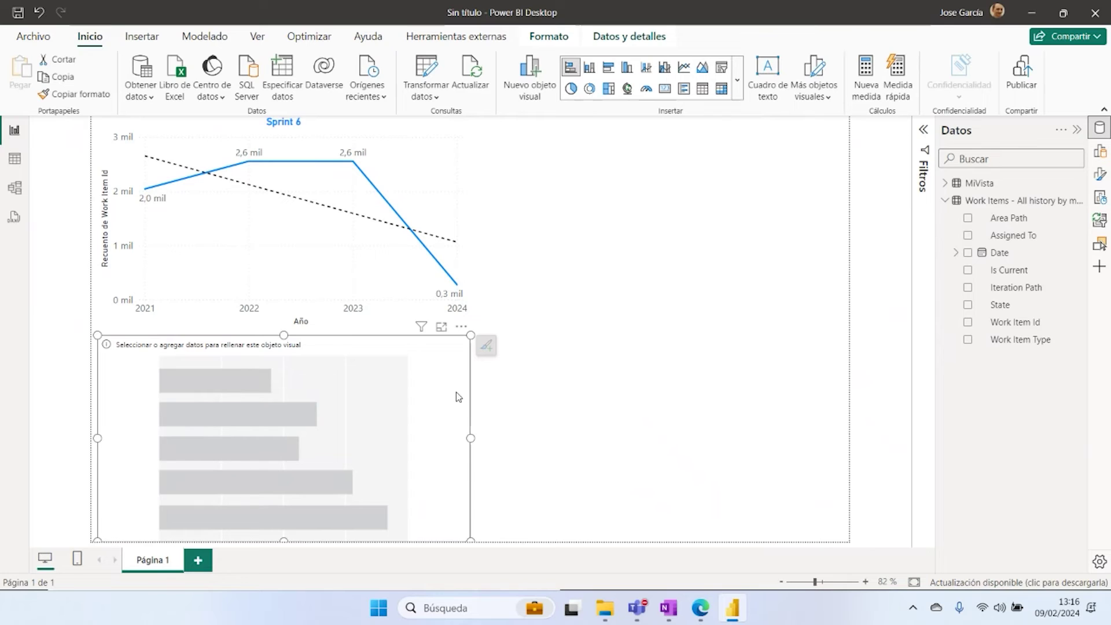
drag(457, 396, 820, 185)
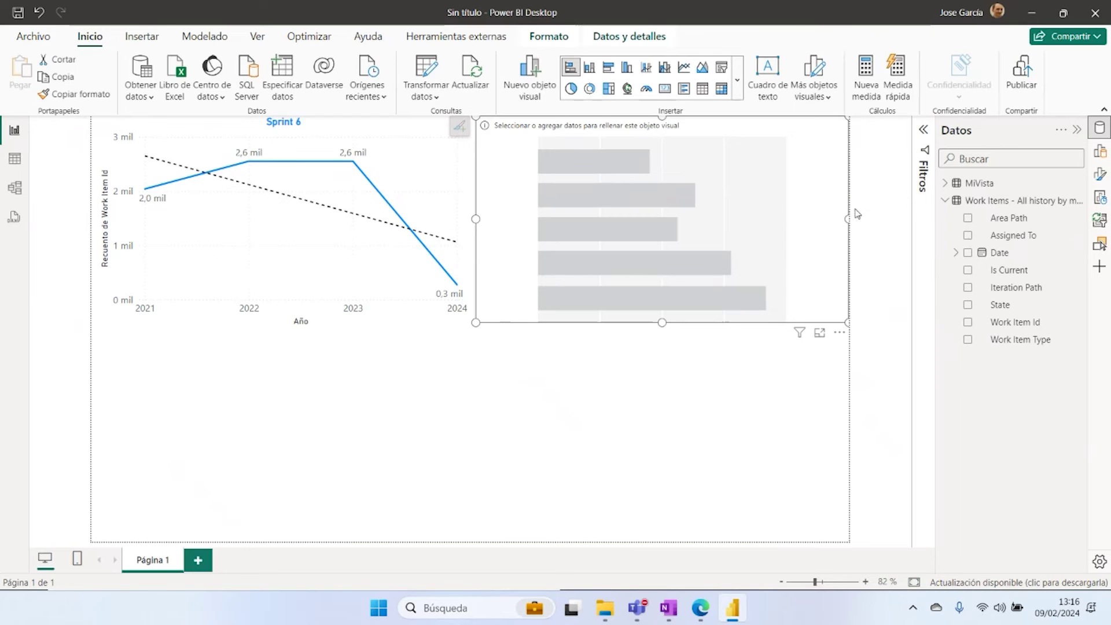
Step: Show the visual build options and compare the line chart's field assignments with the empty bar chart's
click(1099, 151)
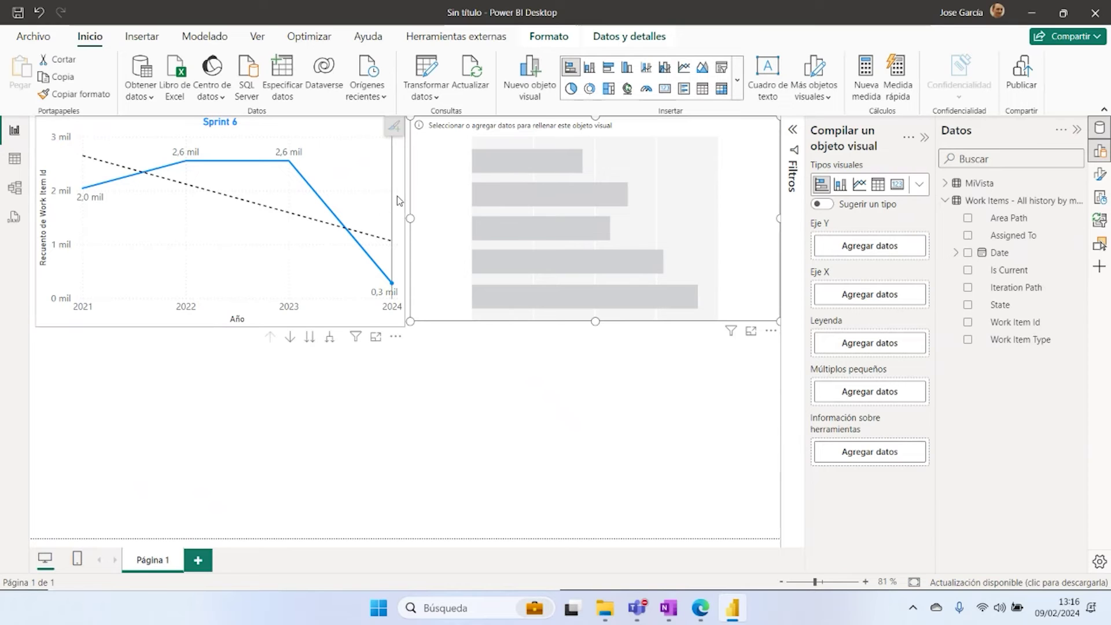
click(397, 196)
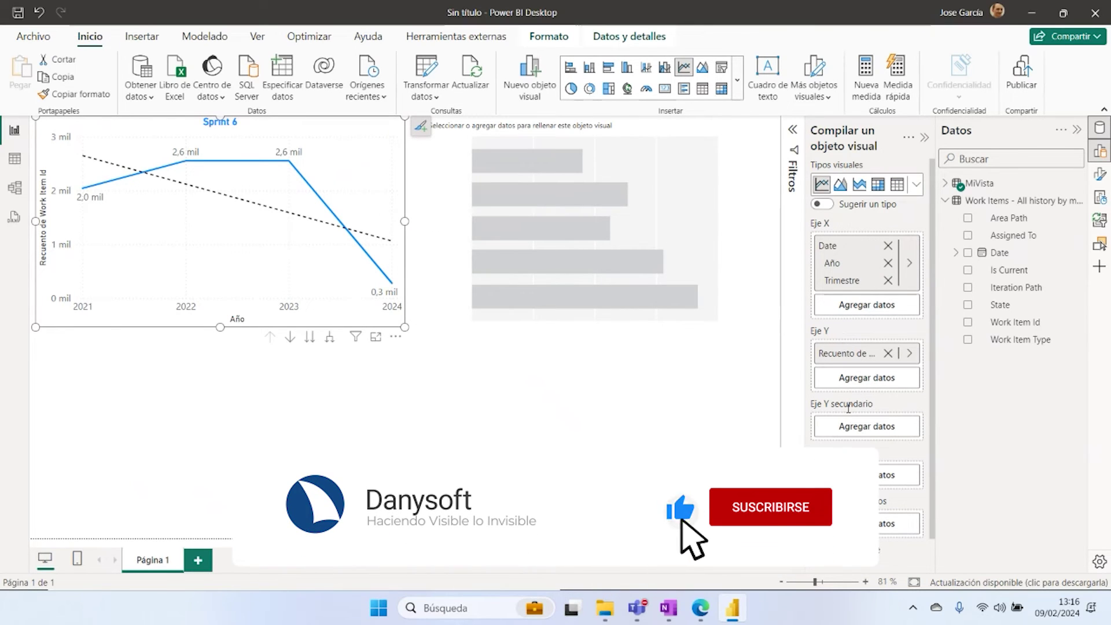
click(666, 319)
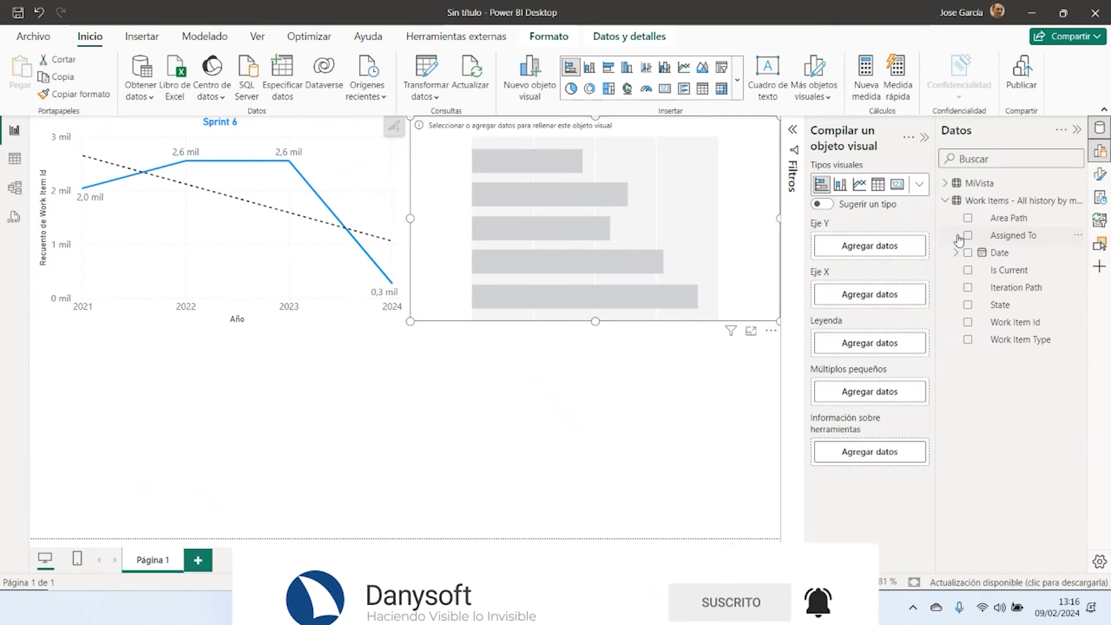
Step: Try the new visual as a table, a card and a pie chart, and return it to a stacked bar chart
click(877, 186)
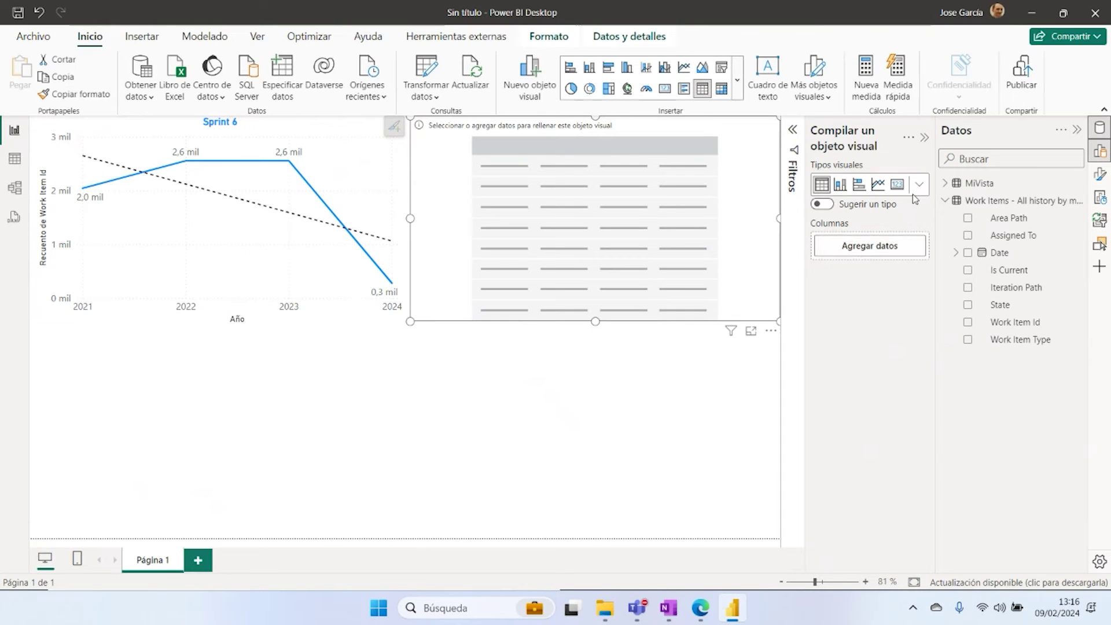
click(897, 184)
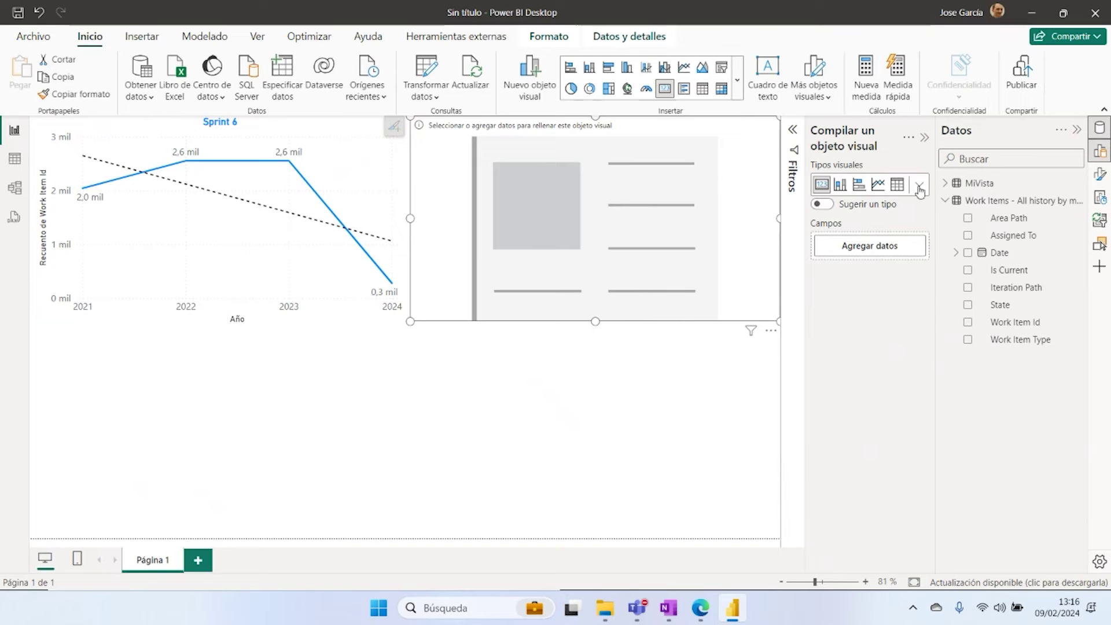
click(919, 189)
click(881, 247)
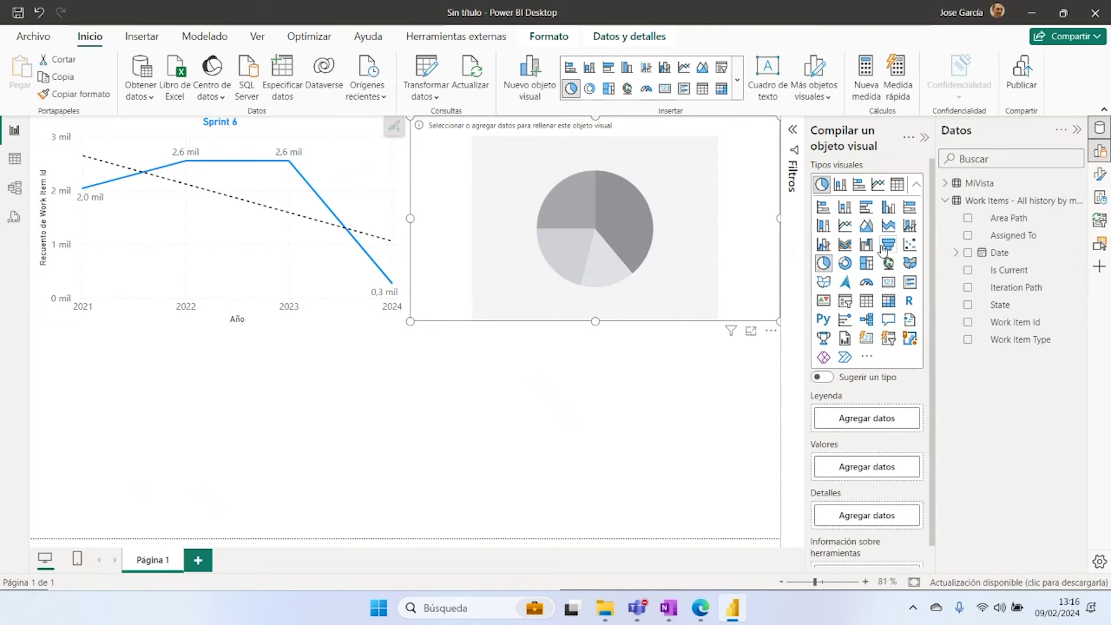
scroll(856, 393, down, 1)
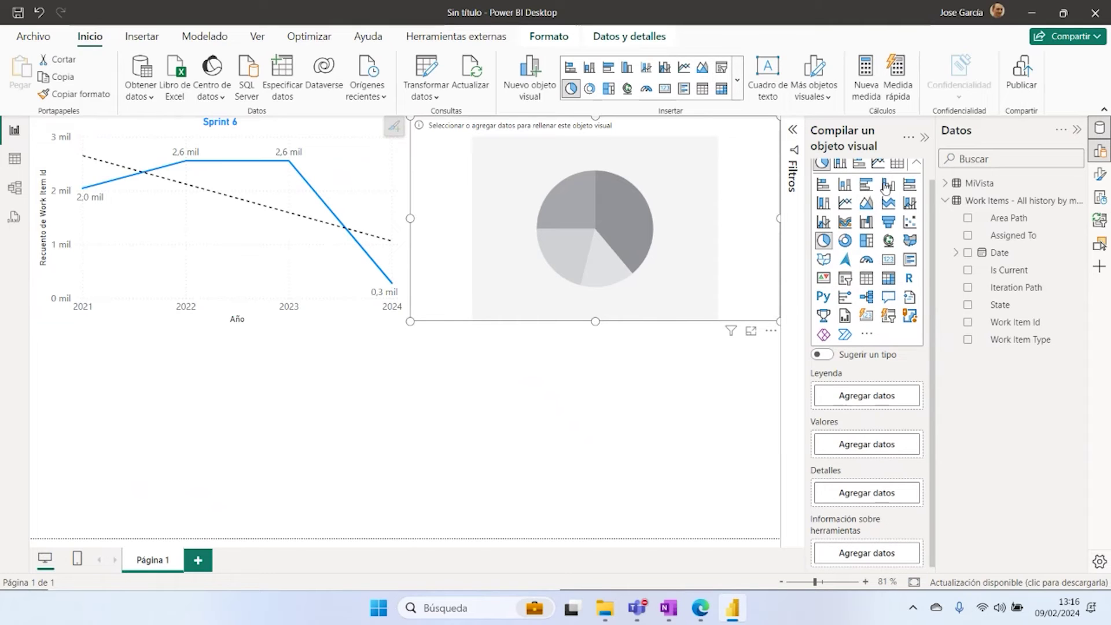
scroll(885, 185, up, 1)
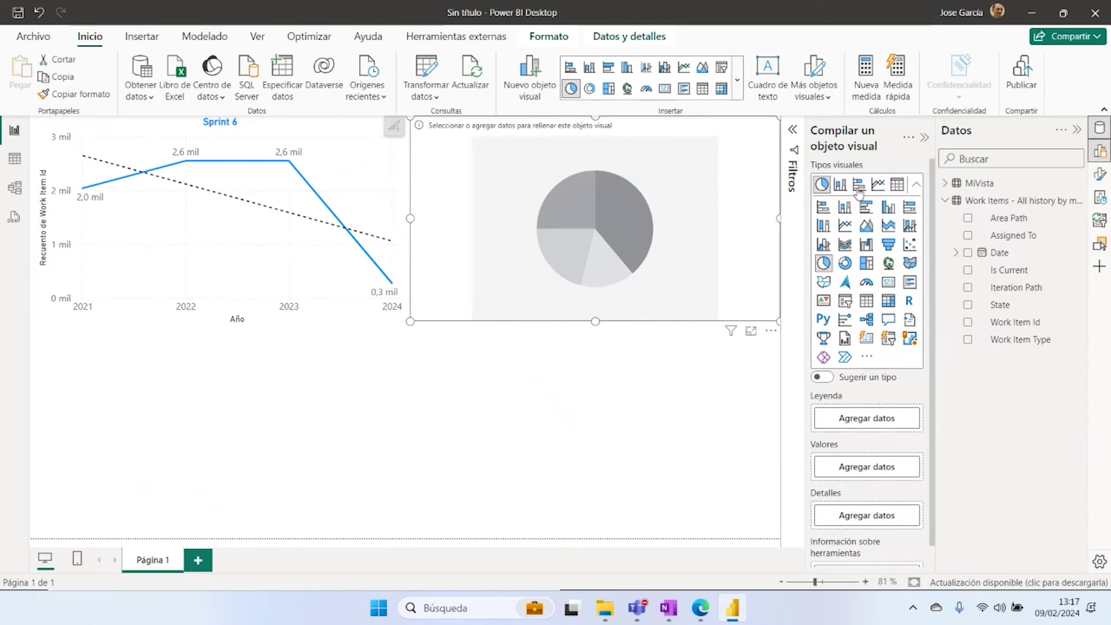
click(858, 186)
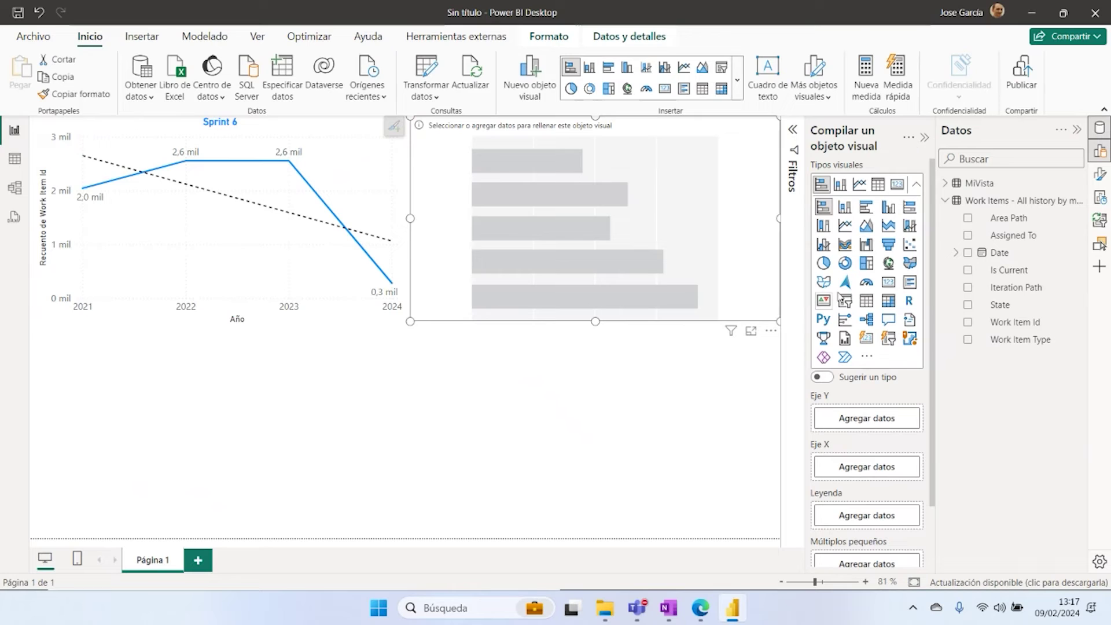
click(916, 179)
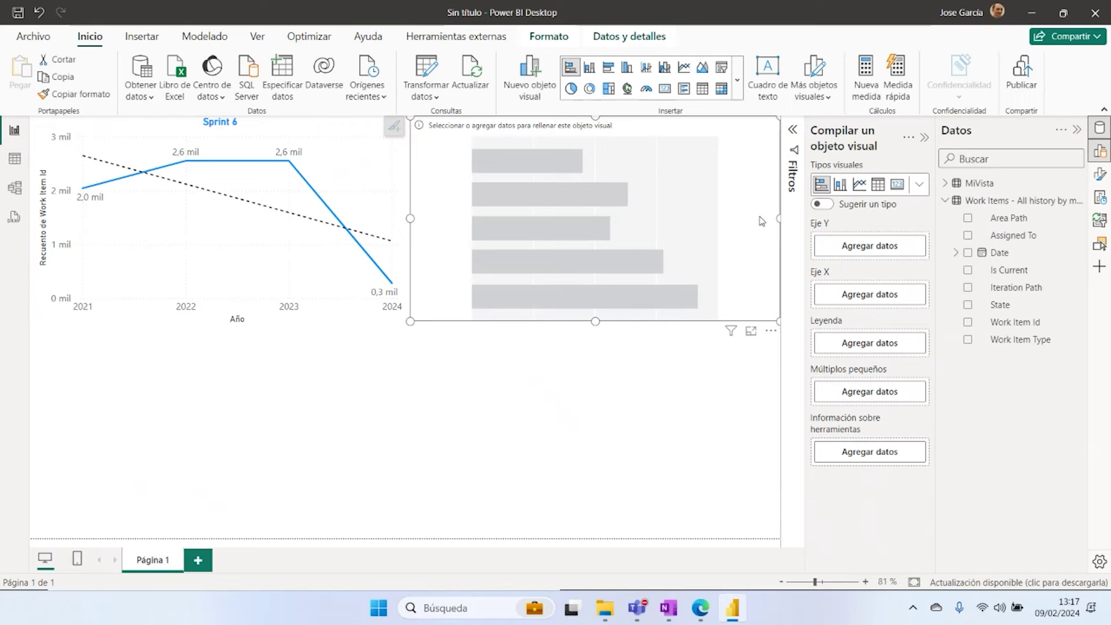
Step: Assign Año from the Work Items table's Date hierarchy to the bar chart's Y axis
click(862, 249)
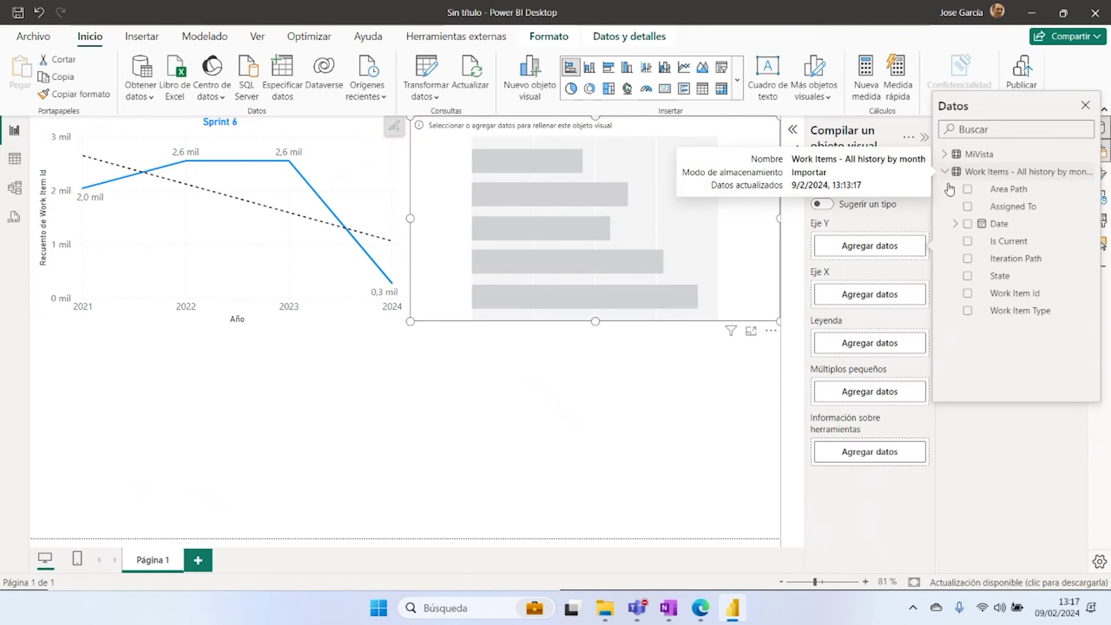
click(955, 223)
click(990, 260)
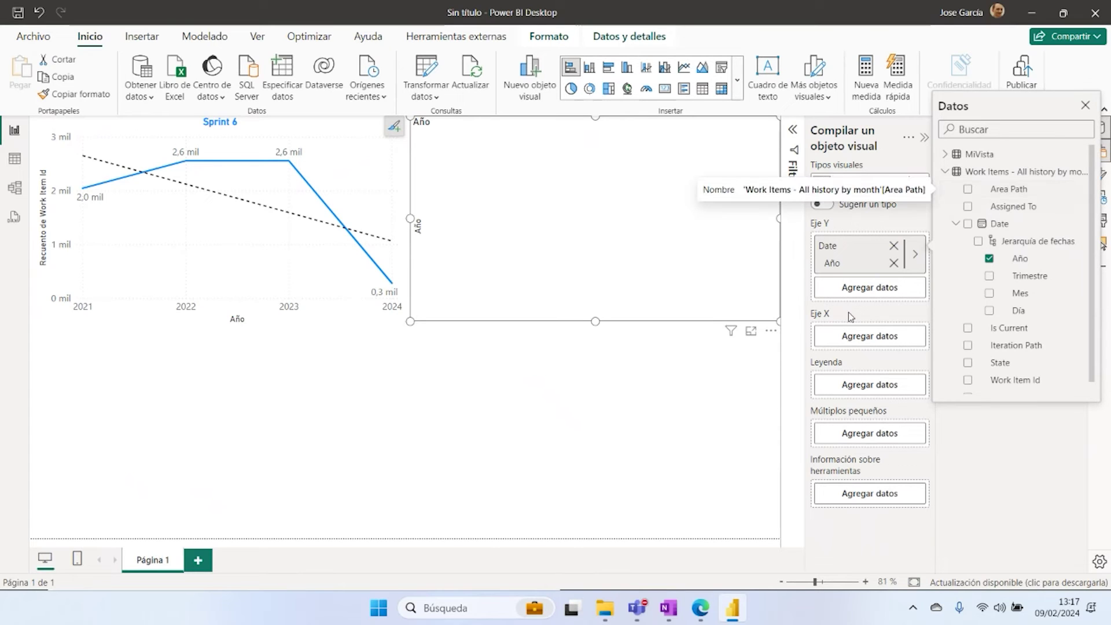
Step: Add Work Item Id to the stacked bar chart's X axis, aggregated as a count (Recuento)
click(868, 313)
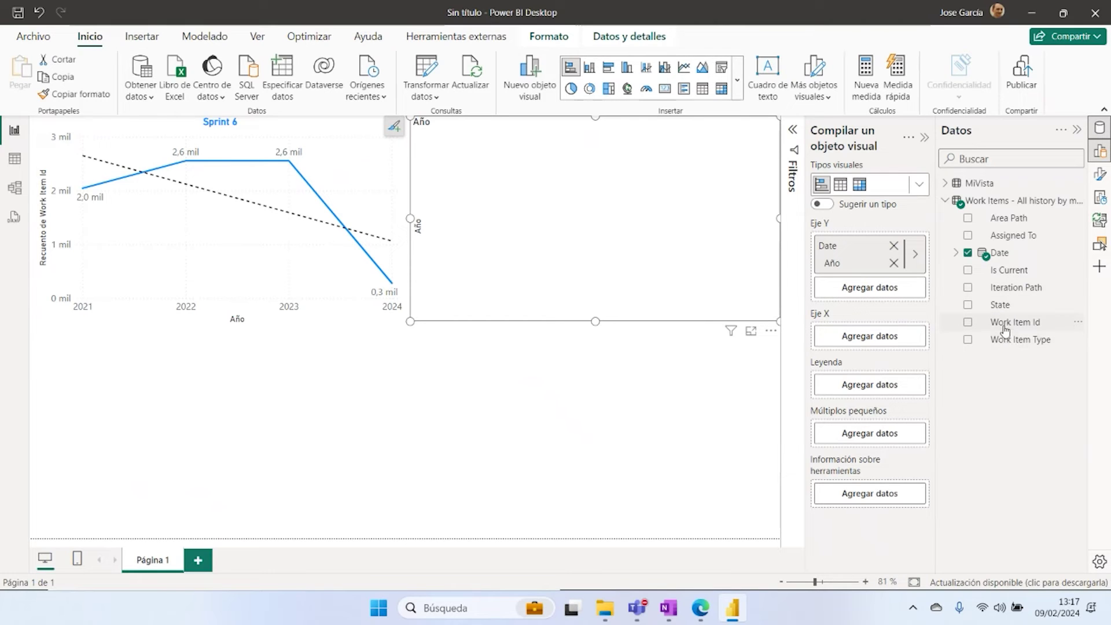
drag(1004, 324, 869, 343)
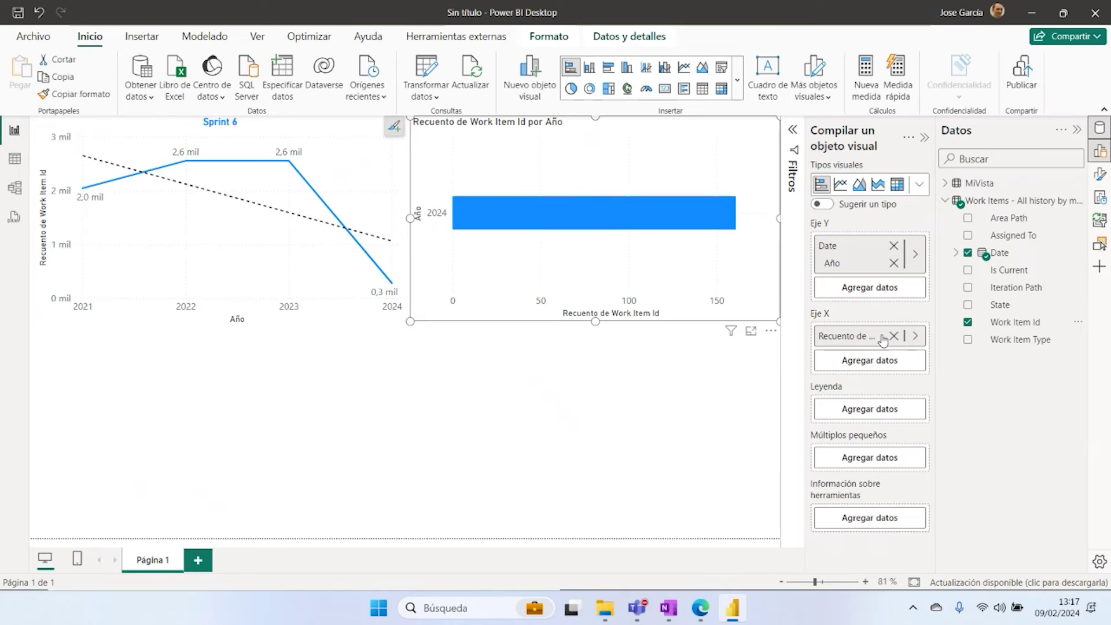
click(914, 335)
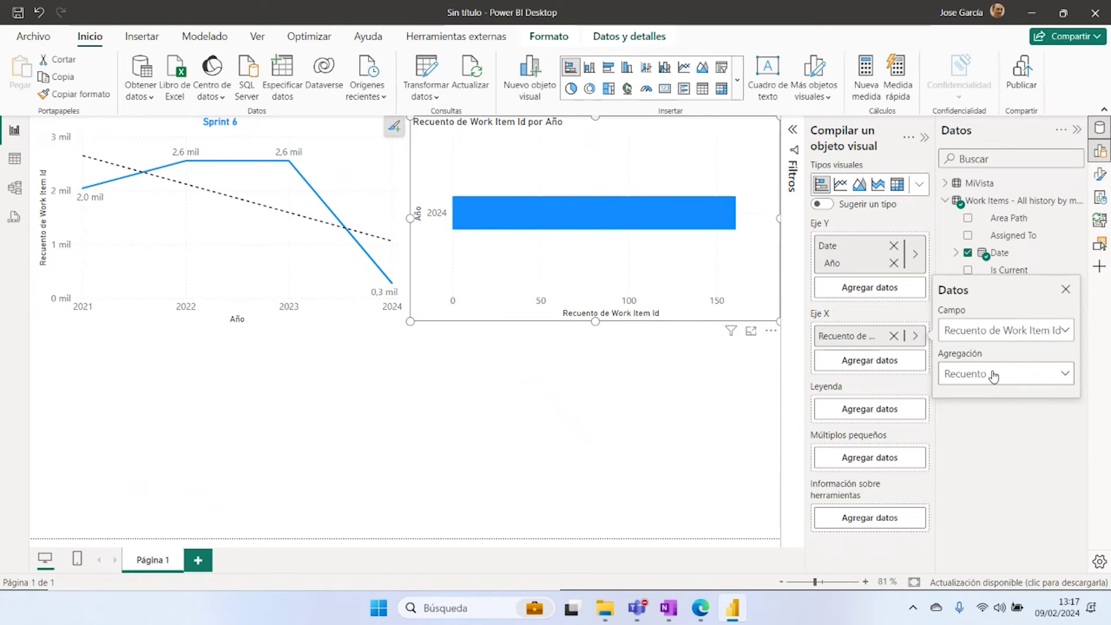
click(985, 432)
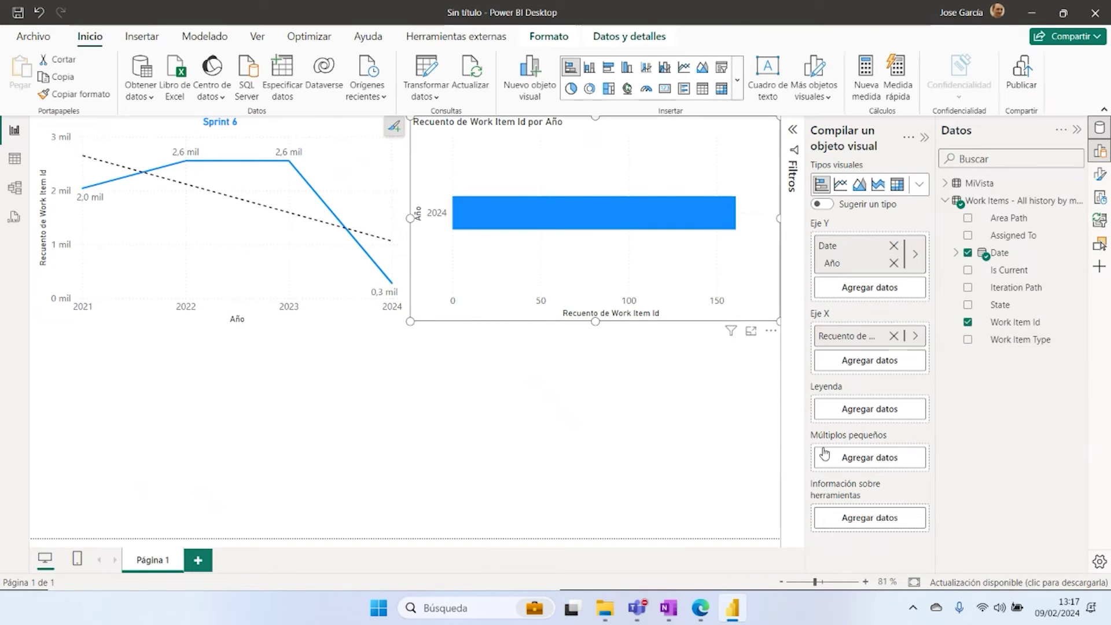
Step: Split the 2024 bar by work item type, using Work Item Type as the chart's legend
drag(1011, 349, 879, 408)
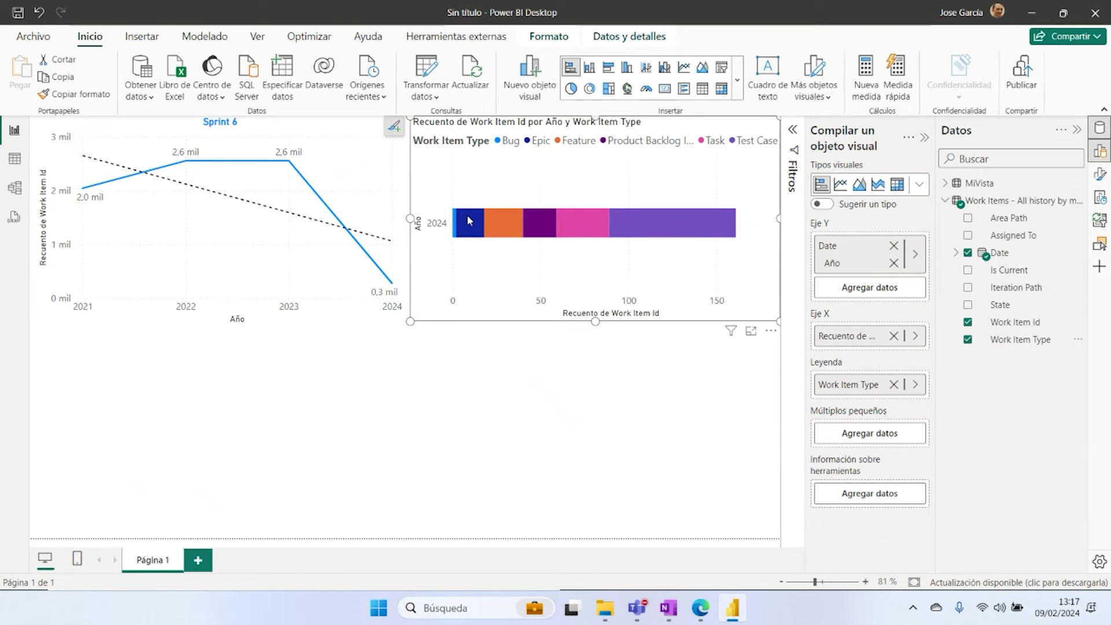
mouse_move(464, 225)
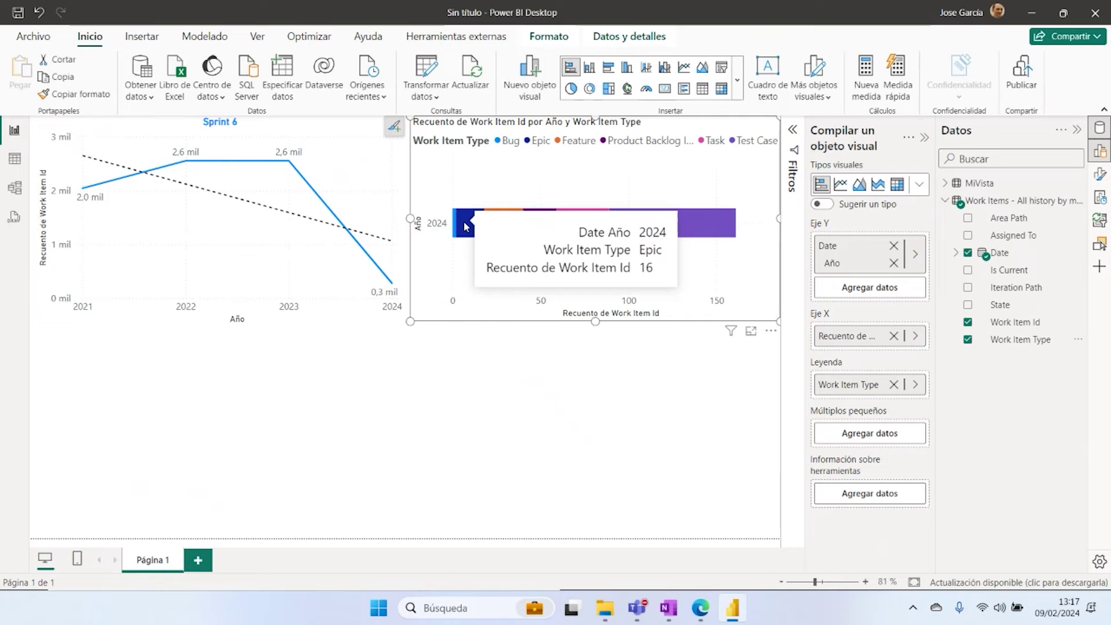
mouse_move(537, 226)
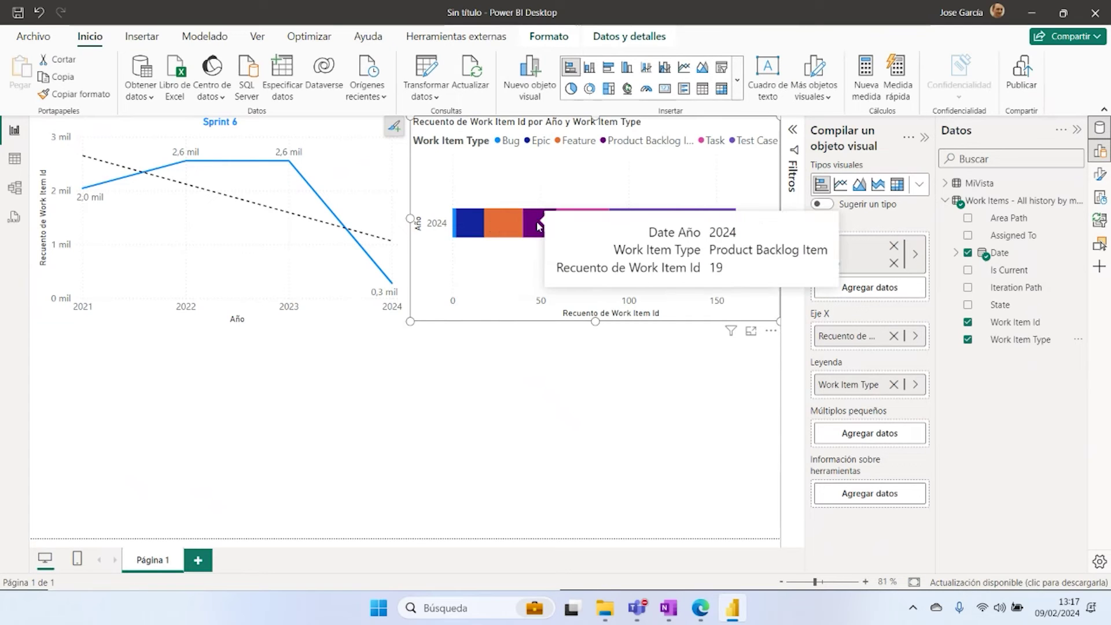
mouse_move(570, 221)
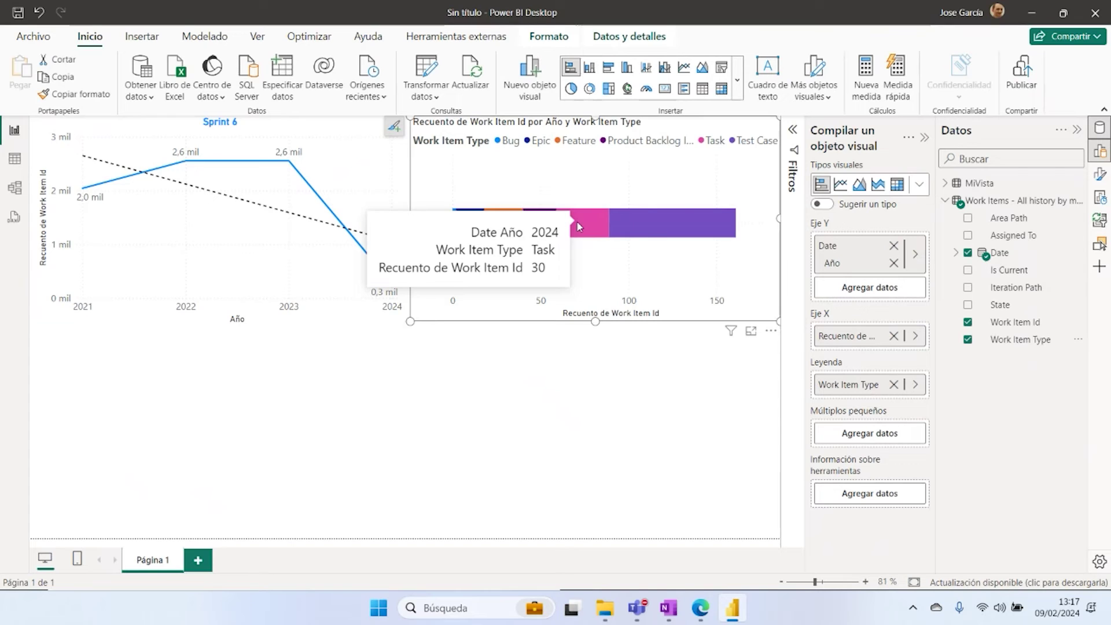
mouse_move(659, 221)
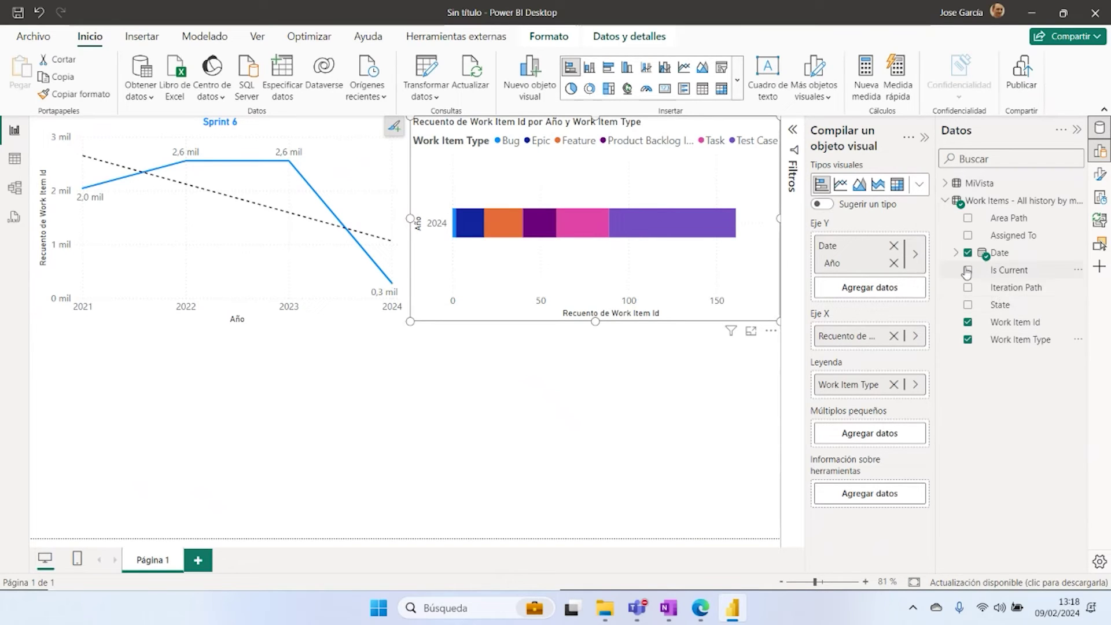
Step: Try adding Trimestre from the date hierarchy to the bar chart's Y axis, and remove it again
click(956, 252)
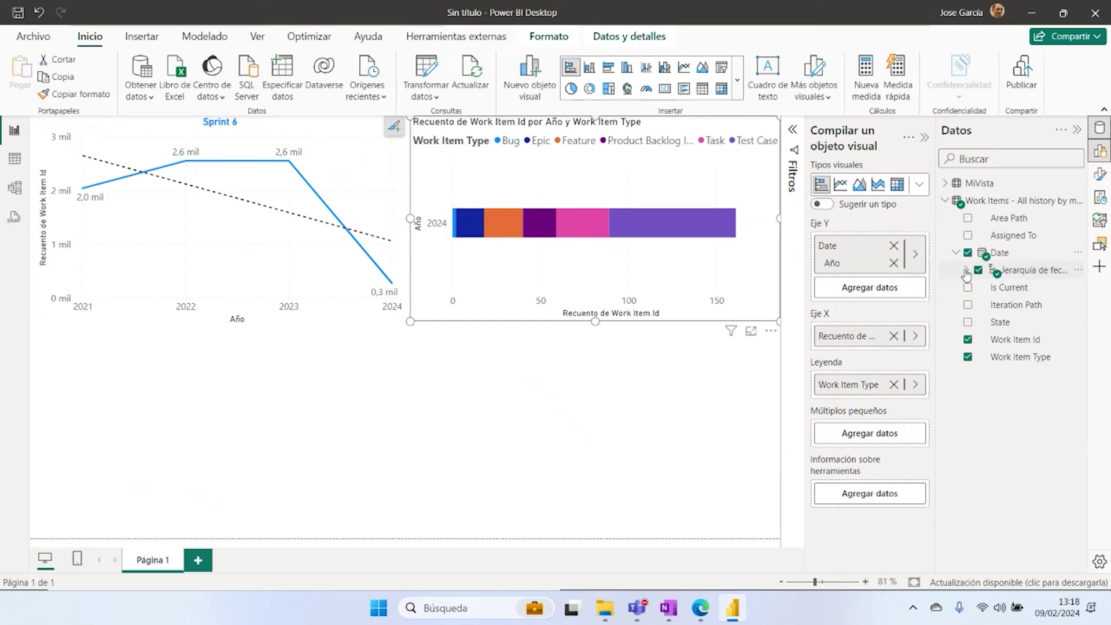
click(965, 270)
click(989, 304)
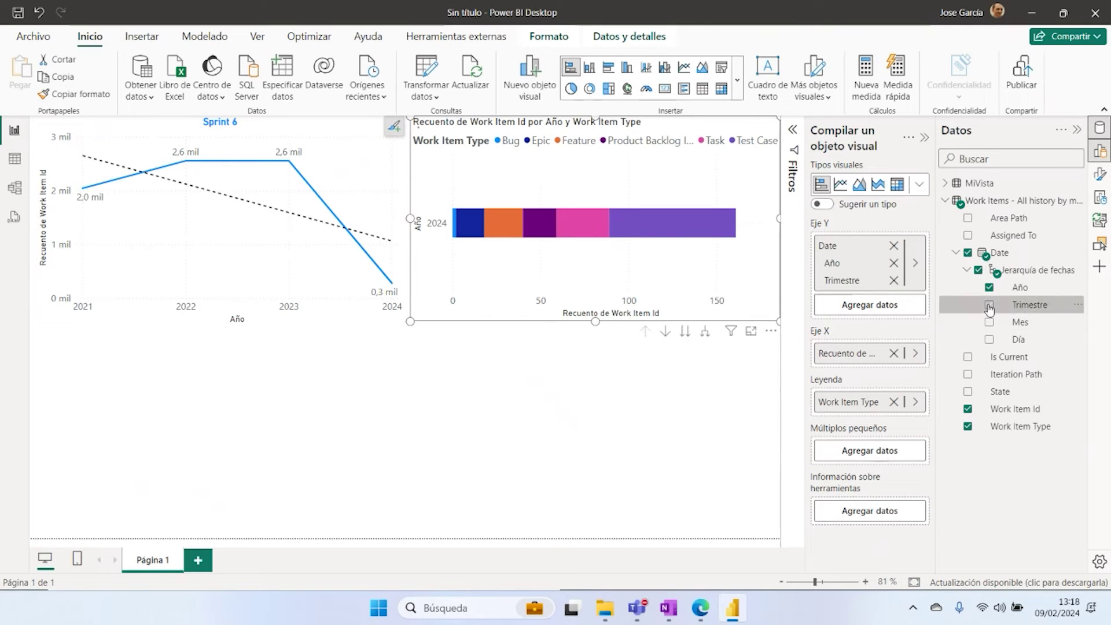
click(989, 305)
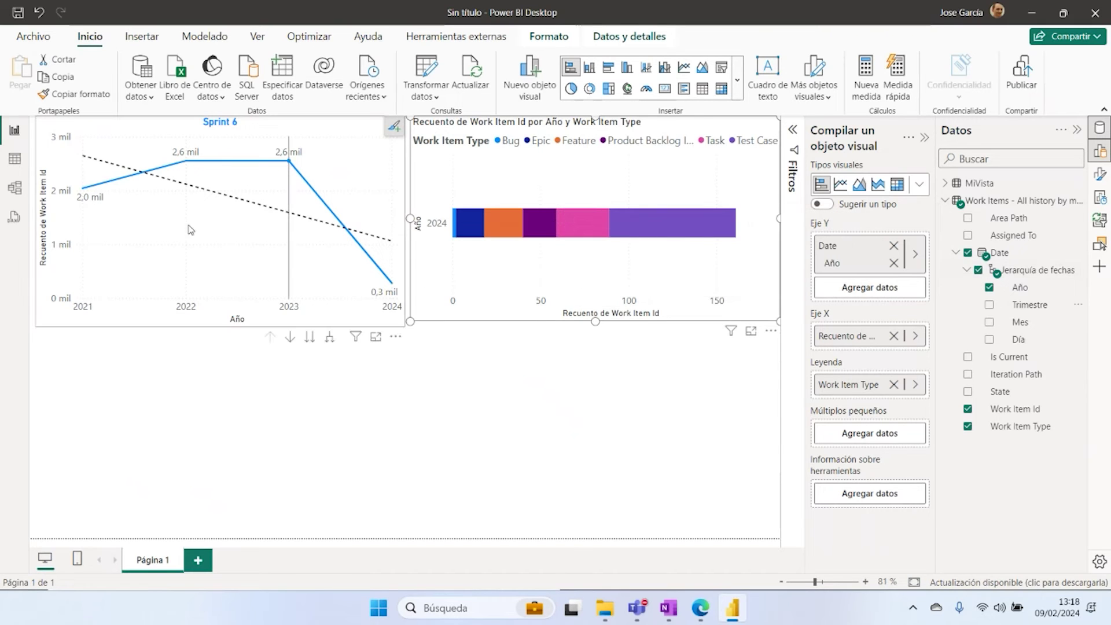
Step: Check which values the Is Current column contains in the table data, without filtering, and return to the report
click(14, 159)
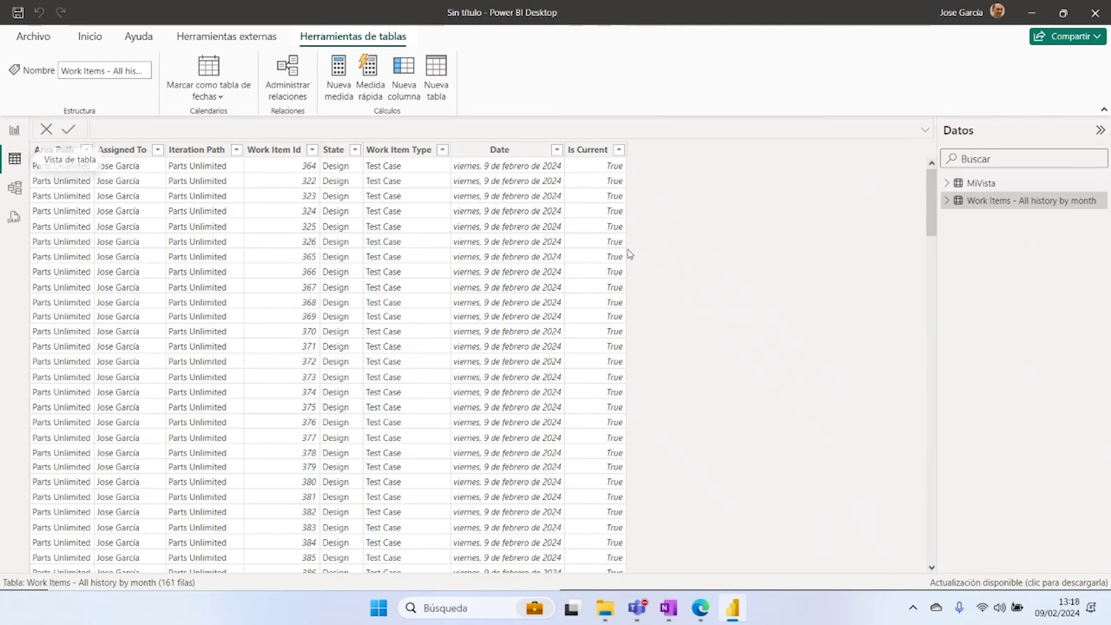
click(619, 151)
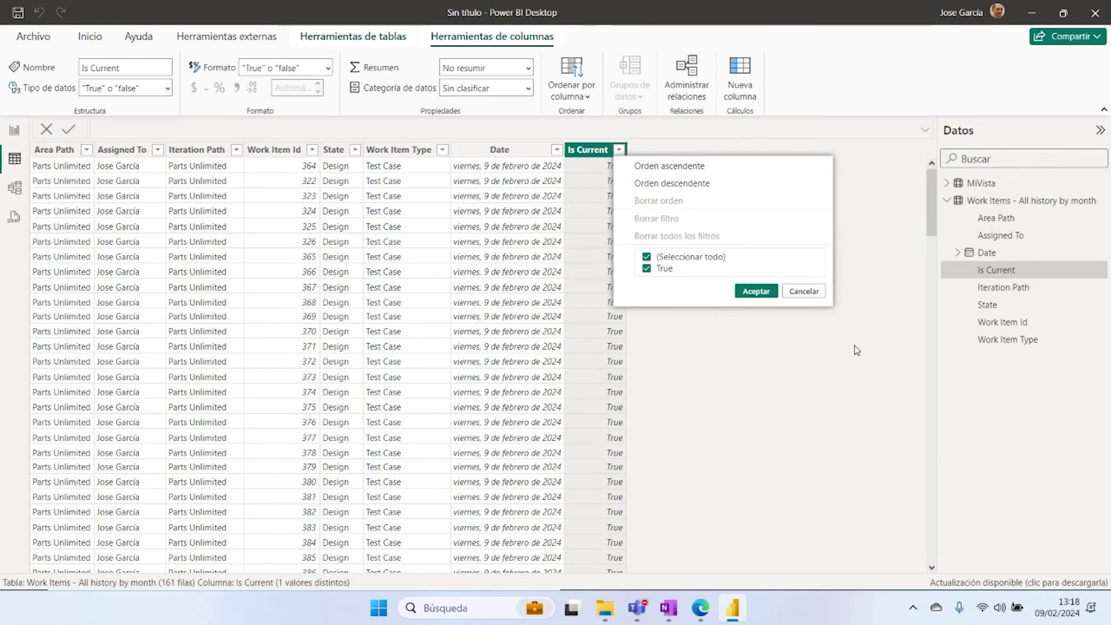
click(810, 292)
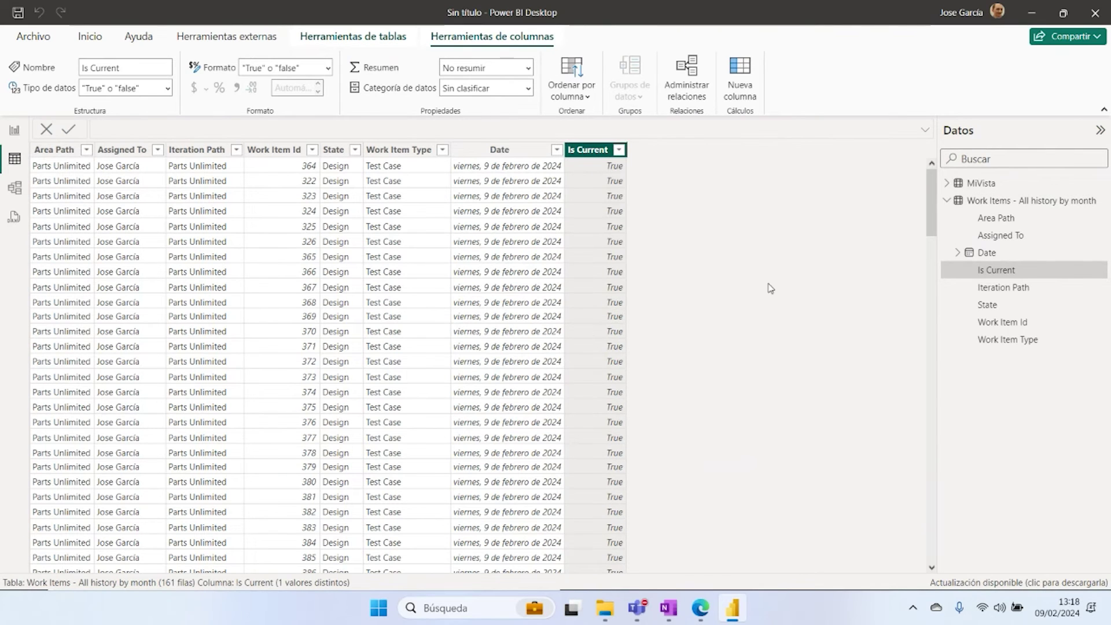
click(15, 130)
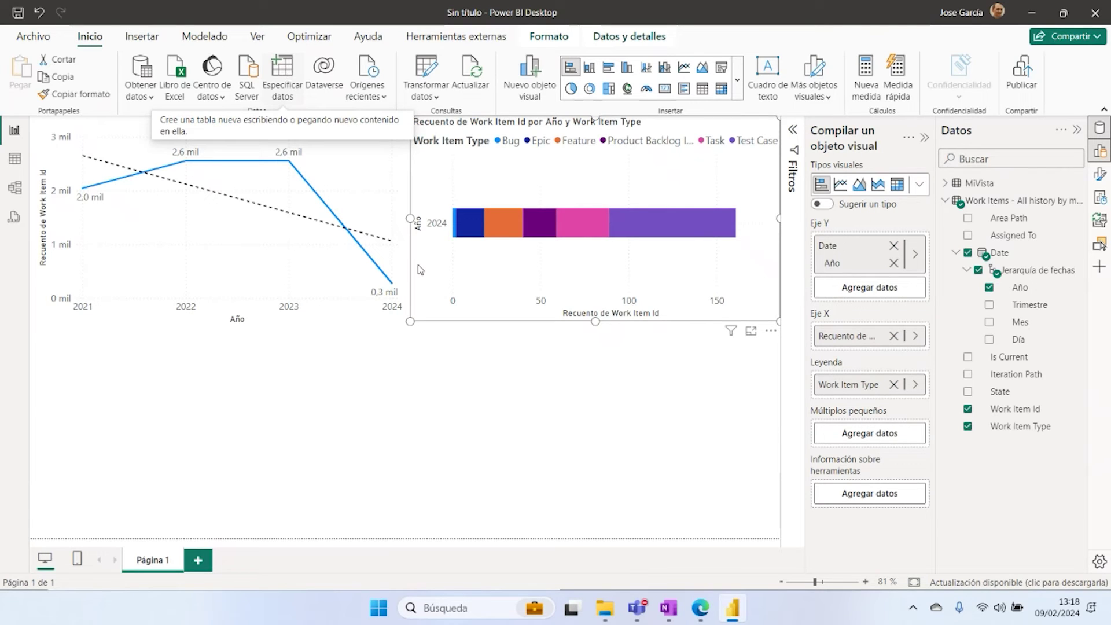
Step: Move the Sprint 6 line chart slightly closer to the bar chart and reselect the bar chart
click(407, 218)
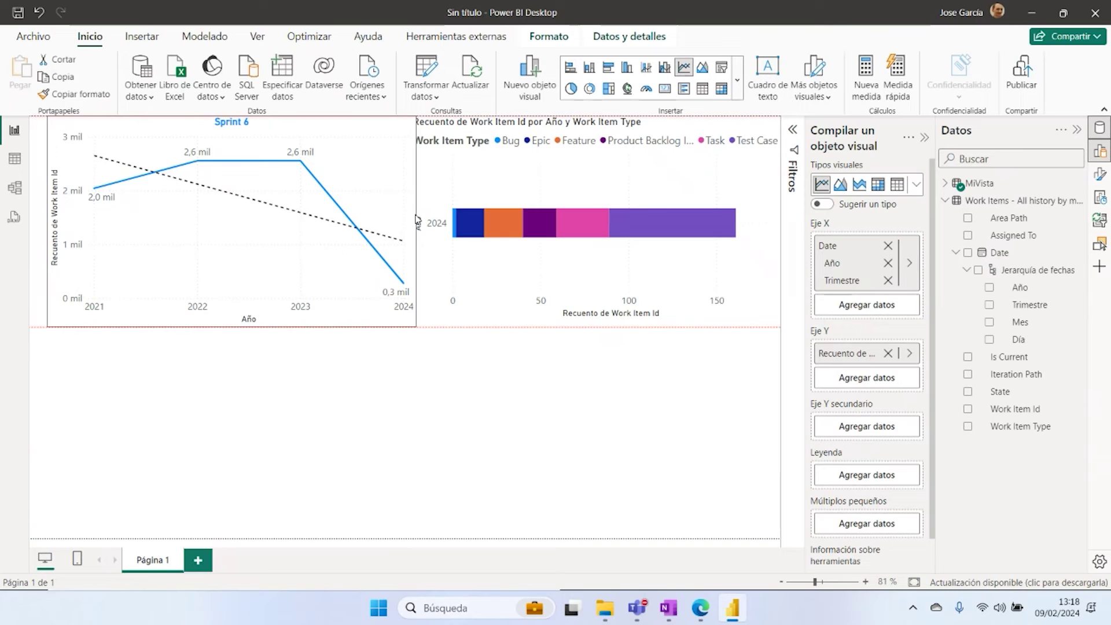
drag(407, 219, 407, 213)
click(529, 222)
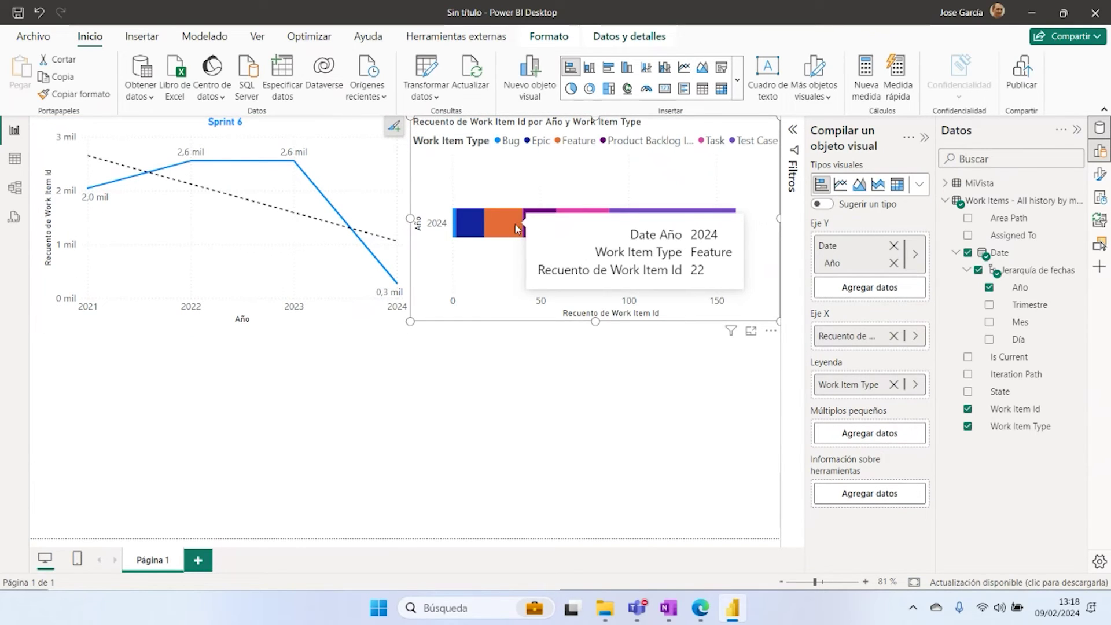
Step: Show data labels and total labels on the stacked bar chart and hide its title
click(395, 128)
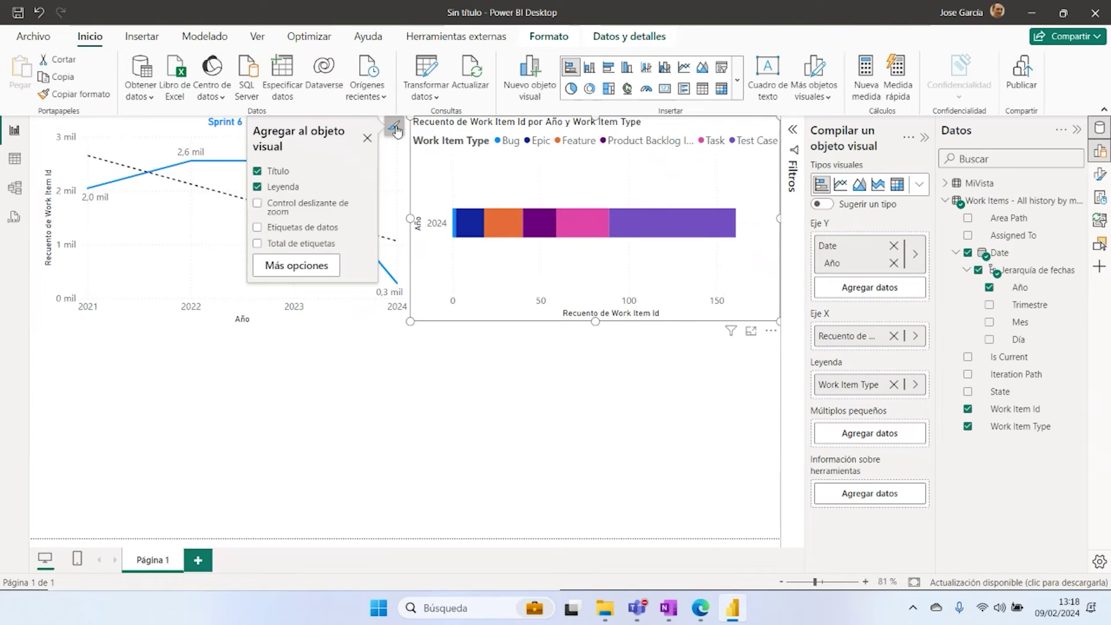
click(256, 229)
click(257, 244)
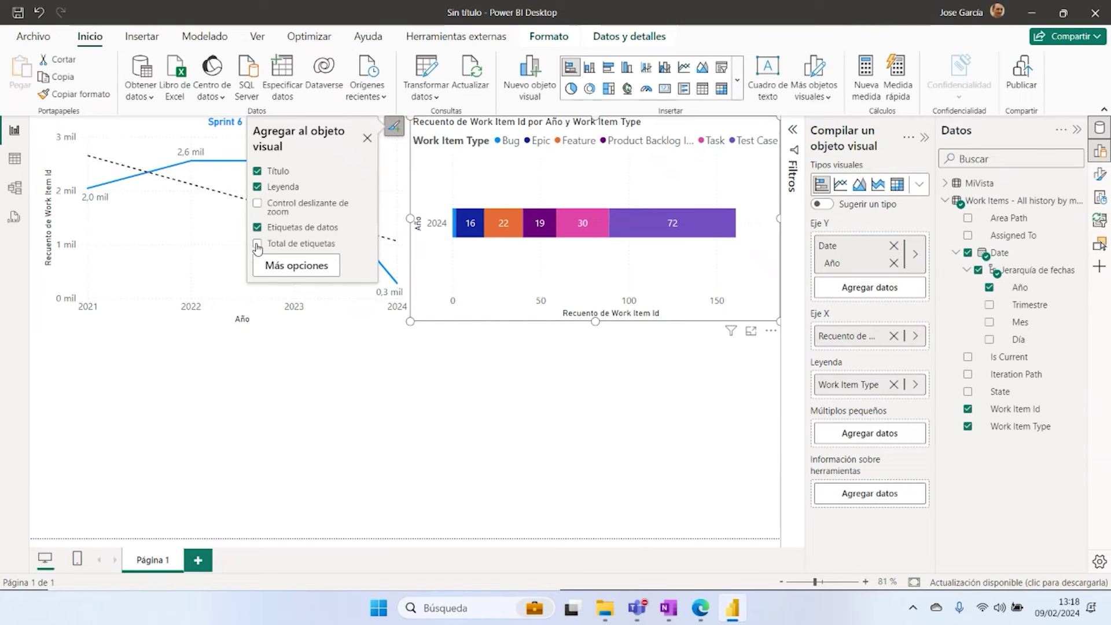
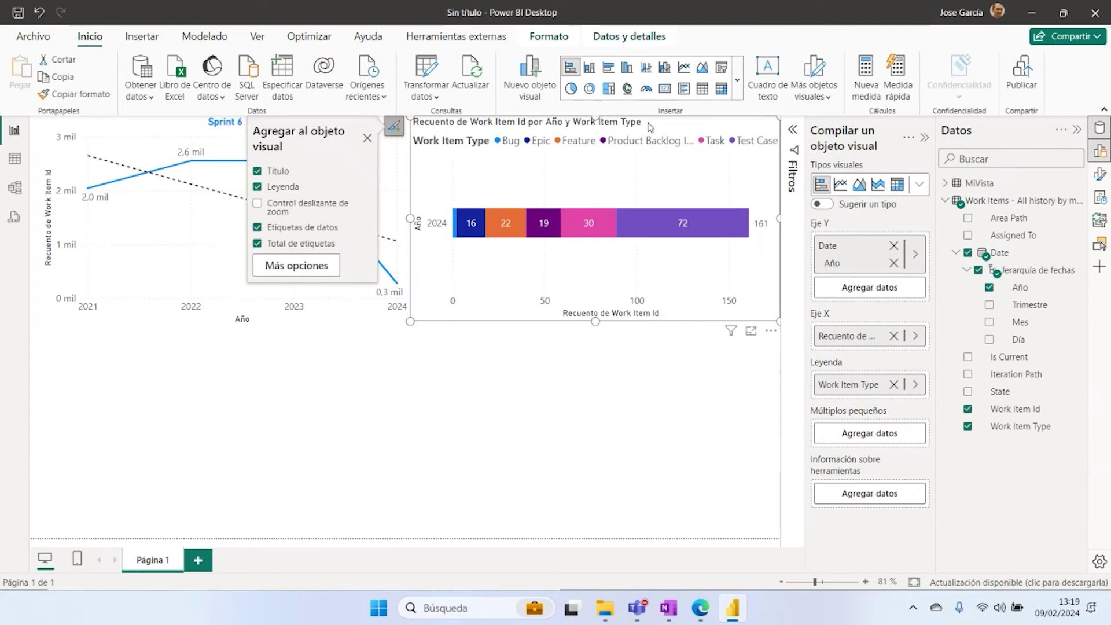
click(1100, 177)
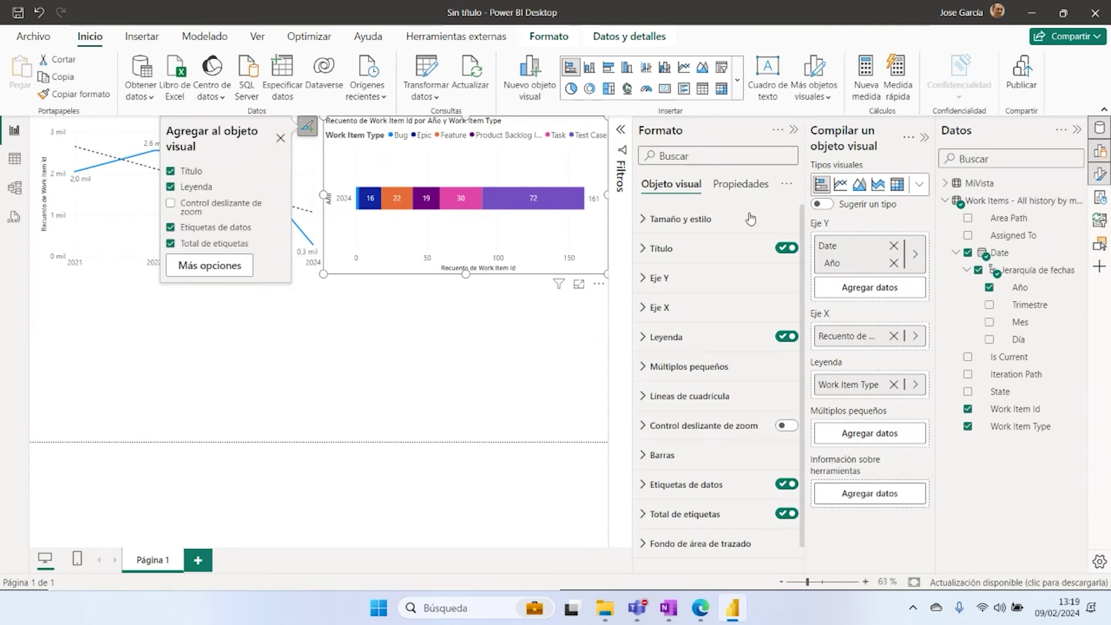
click(781, 250)
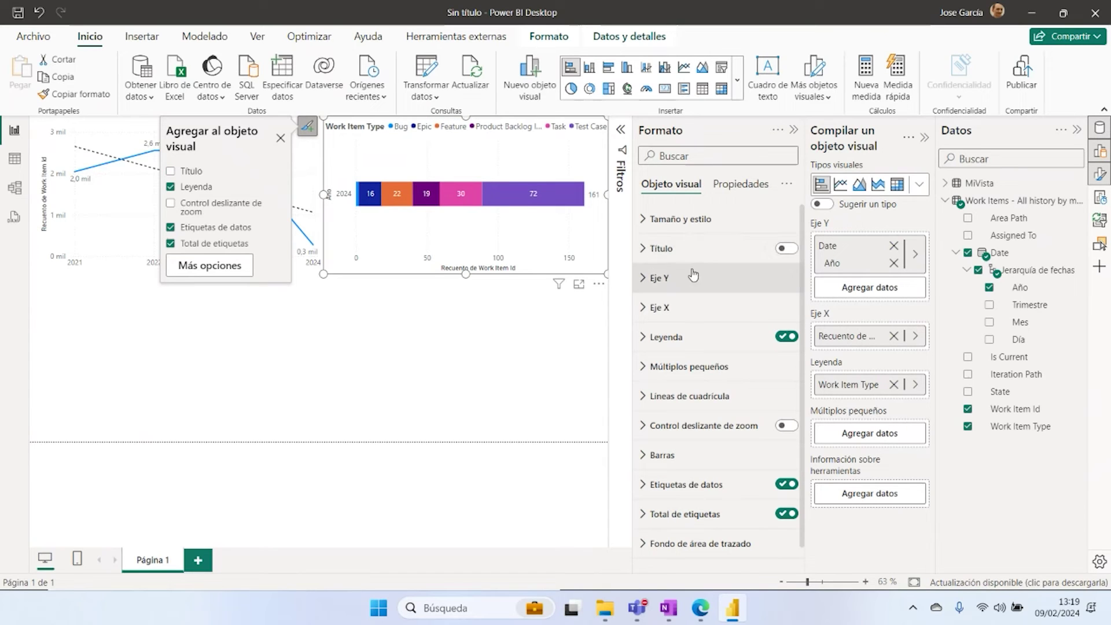
Step: Set the bar chart's legend position to Parte superior derecha apilada and close the formatting options
click(647, 346)
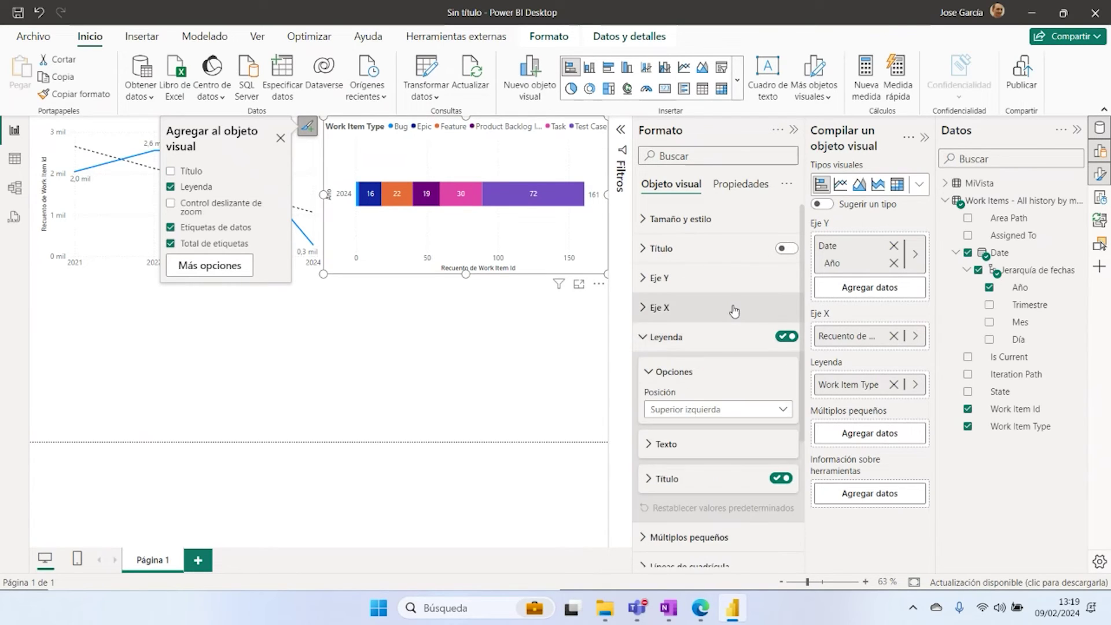
scroll(752, 324, down, 2)
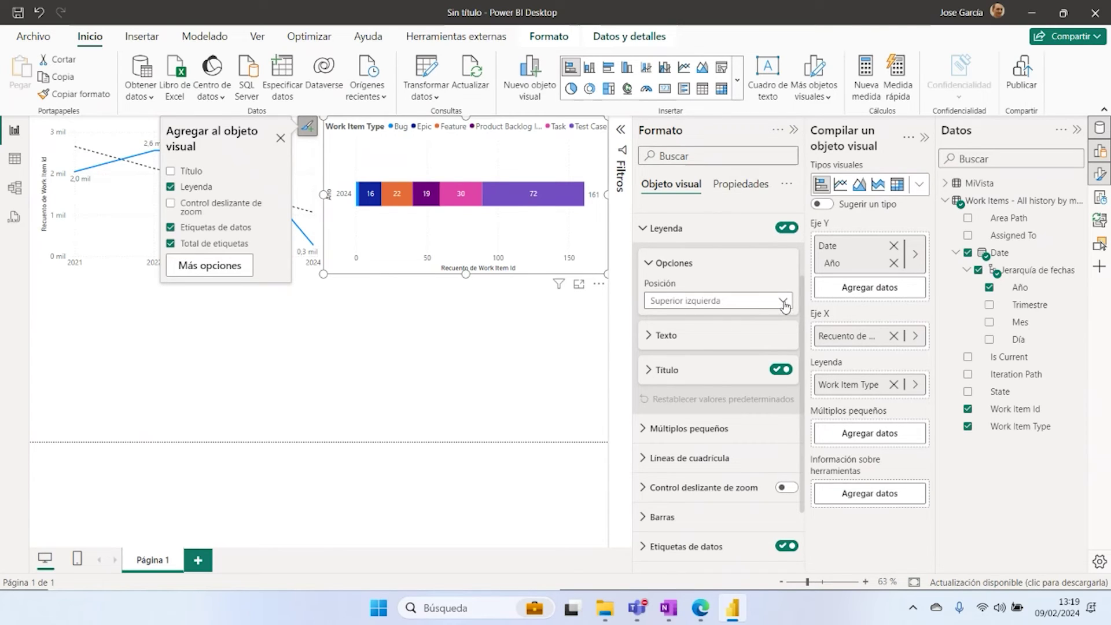
click(785, 303)
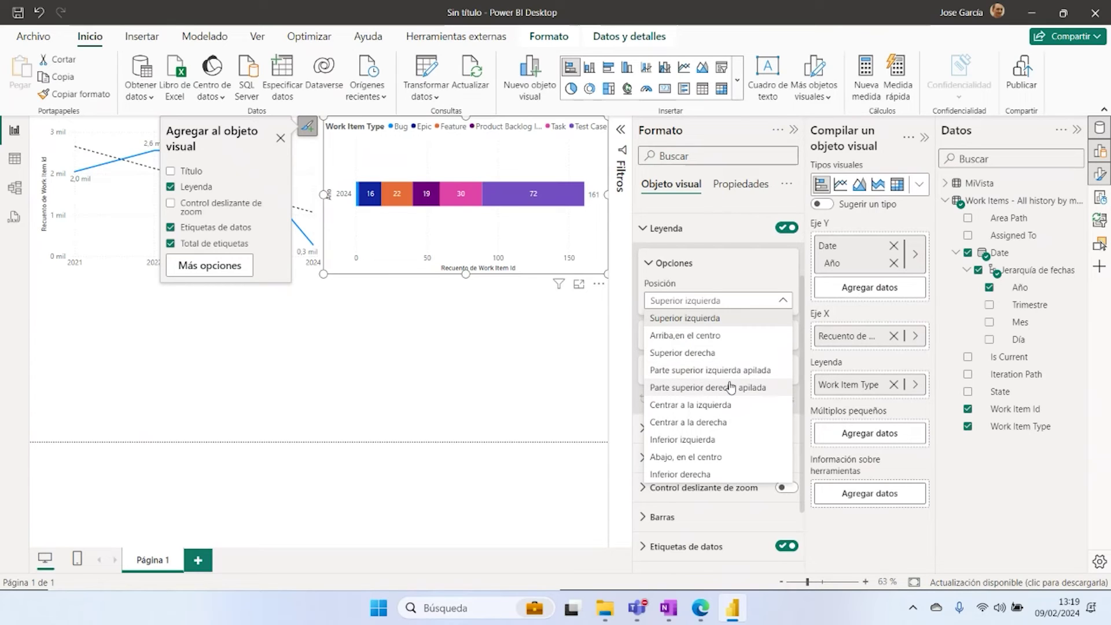
click(737, 354)
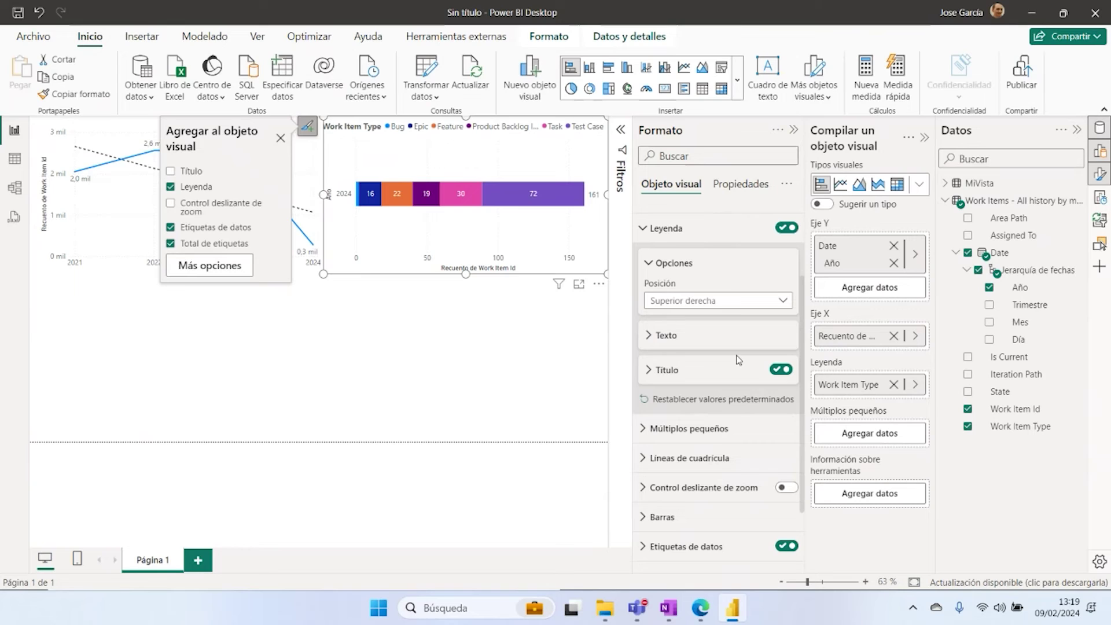
click(784, 302)
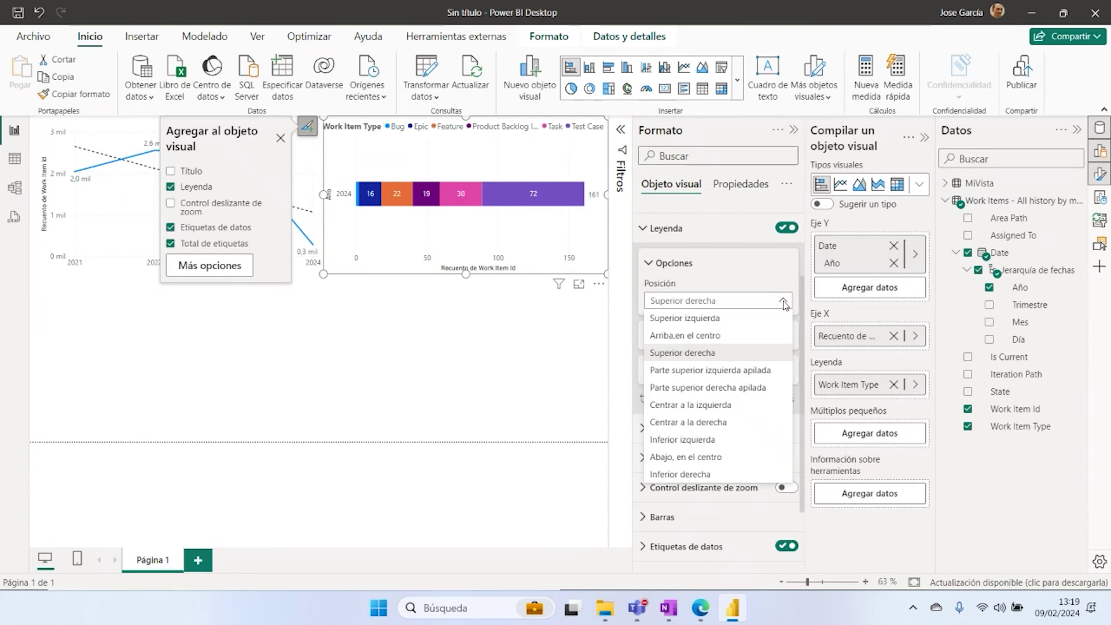
click(756, 388)
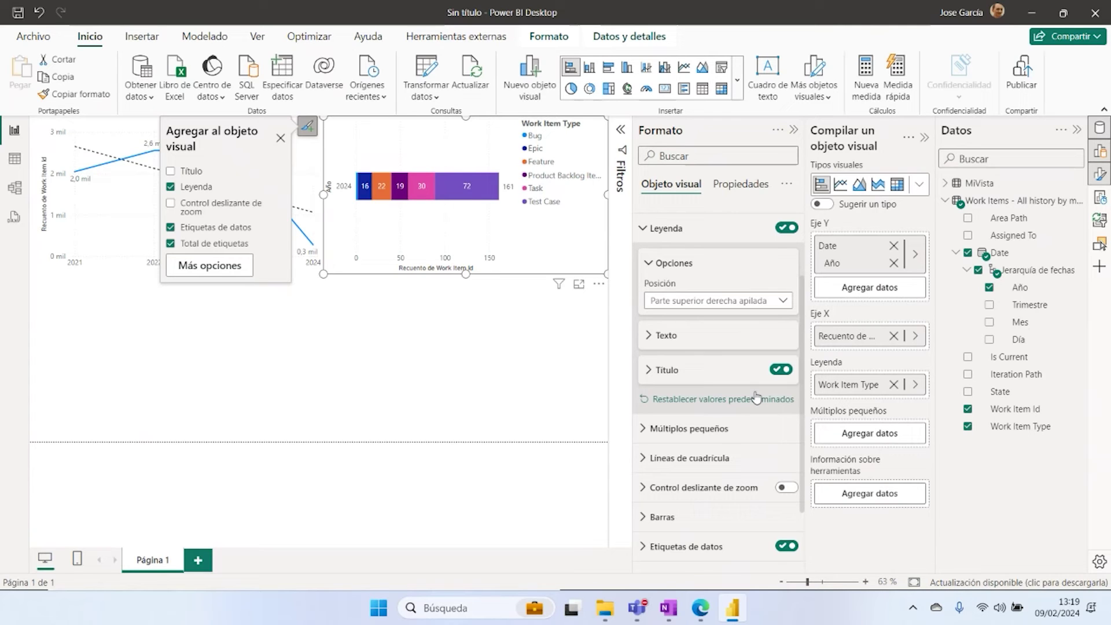
click(792, 129)
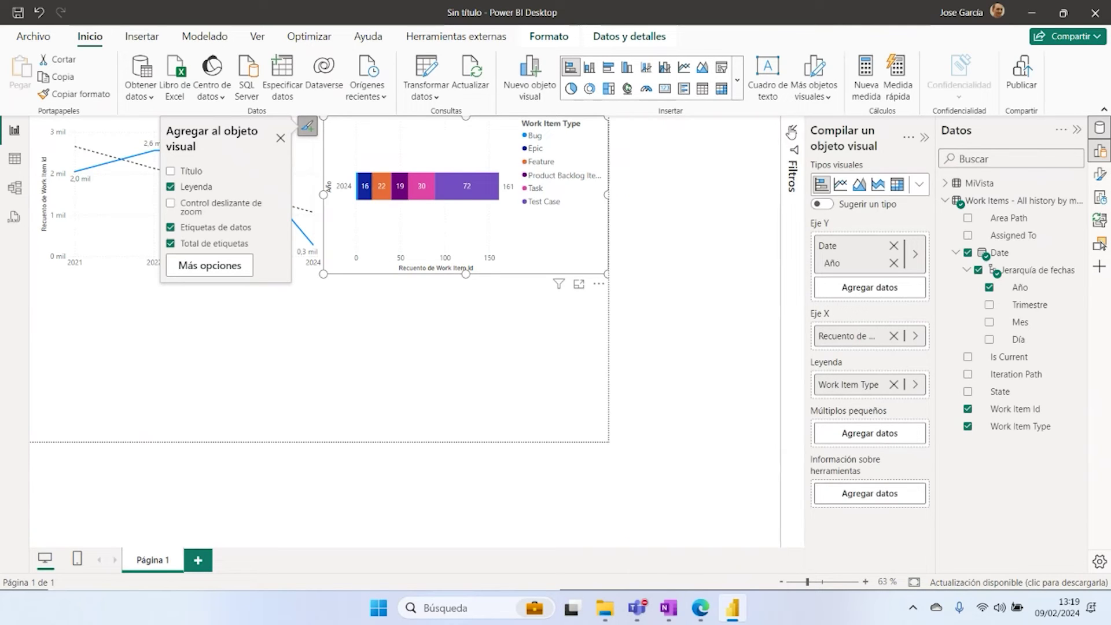
click(924, 137)
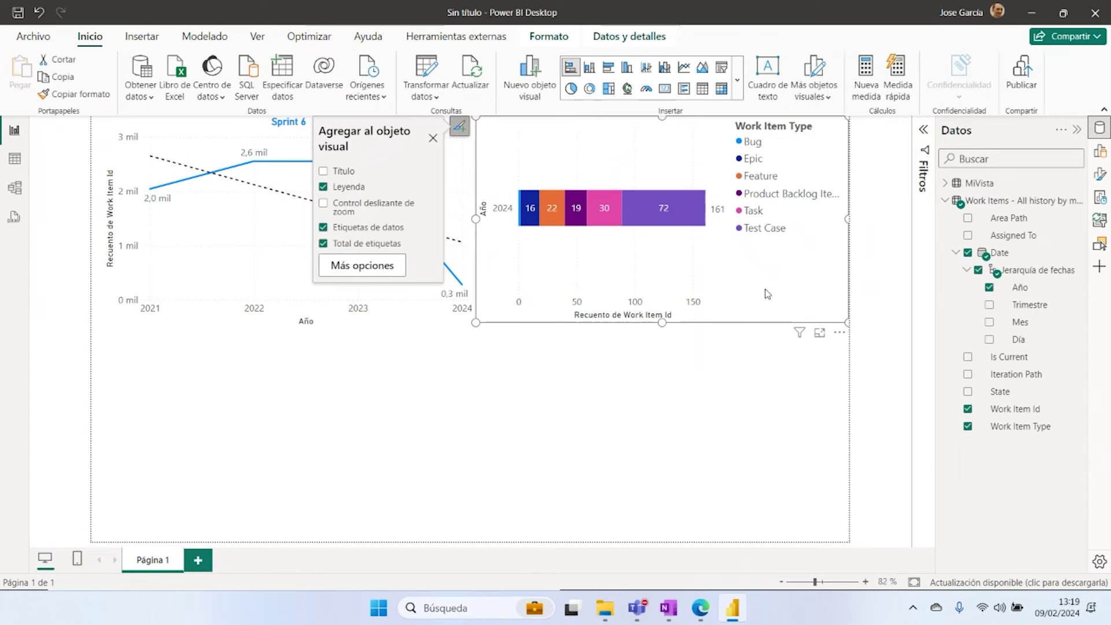
Step: Add an empty matrix visual to the report page, separate from the existing charts
click(735, 410)
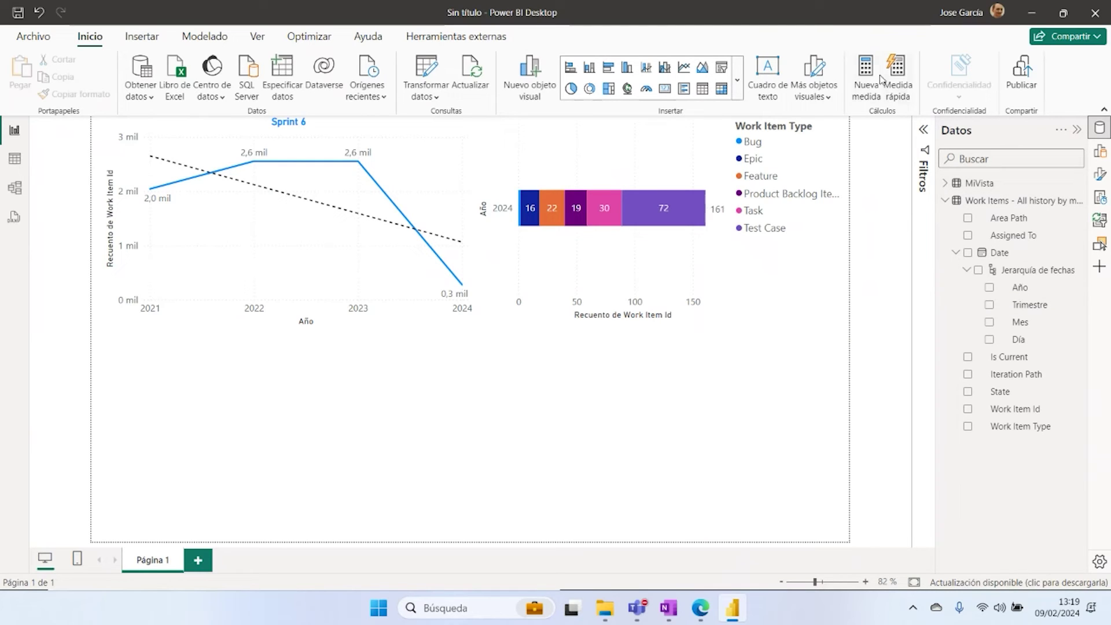
click(1099, 151)
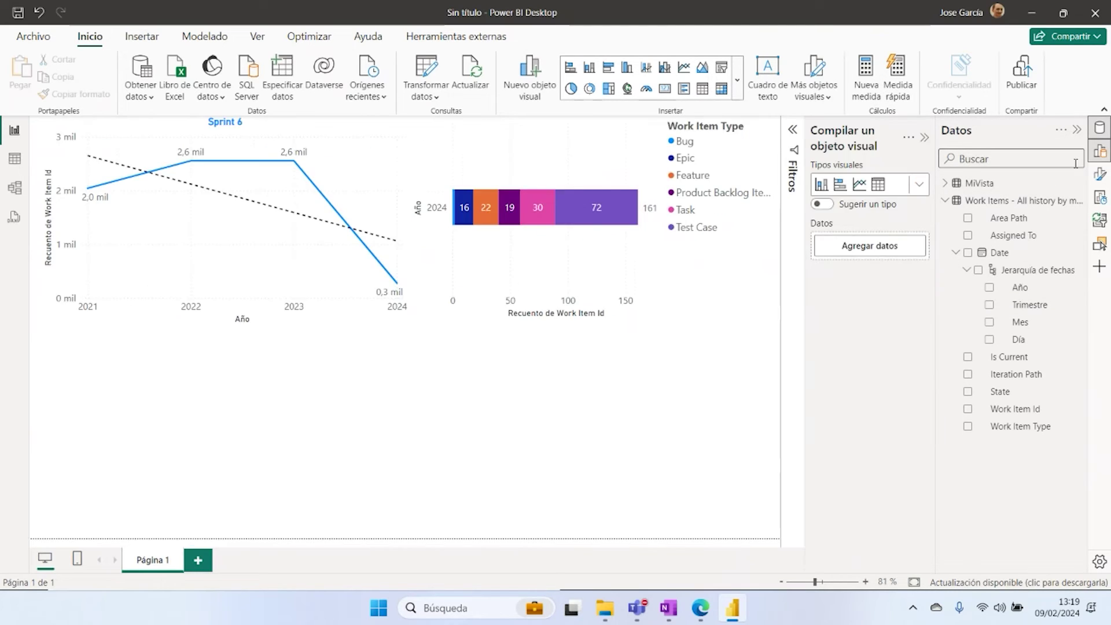
click(918, 185)
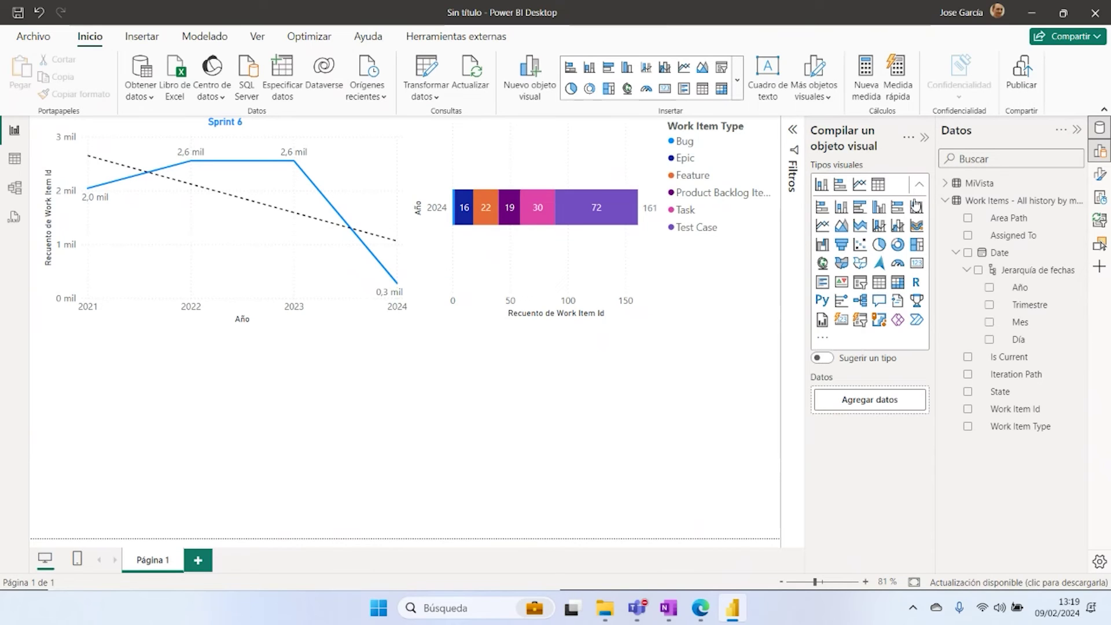
click(896, 283)
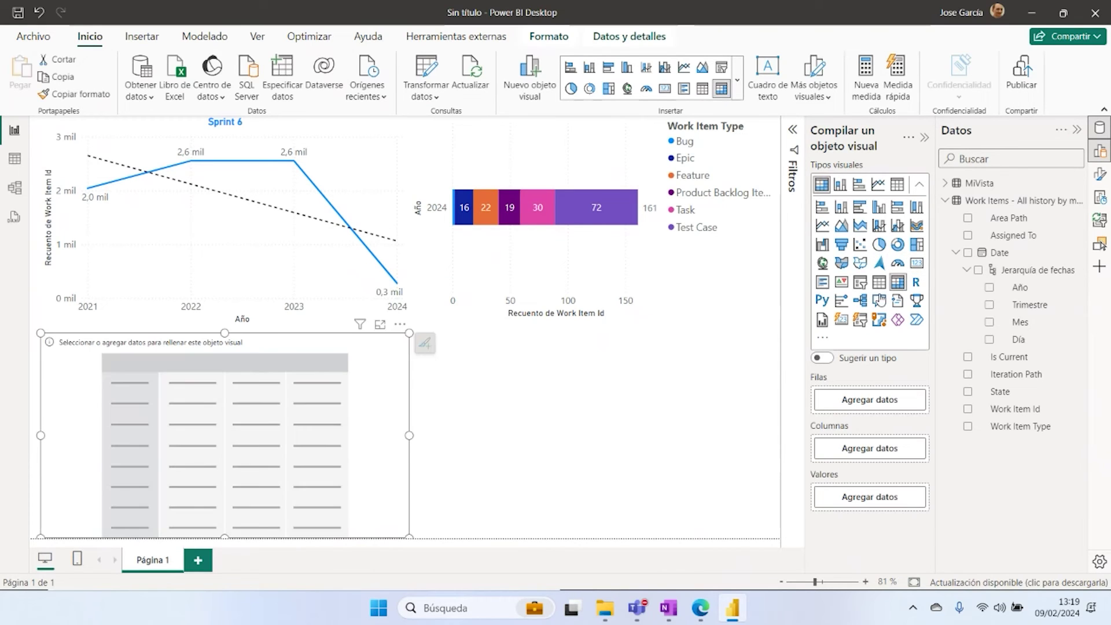
Step: Resize the empty matrix into a shallow strip across the page width and shorten both charts so it sits directly beneath them
drag(403, 536, 779, 387)
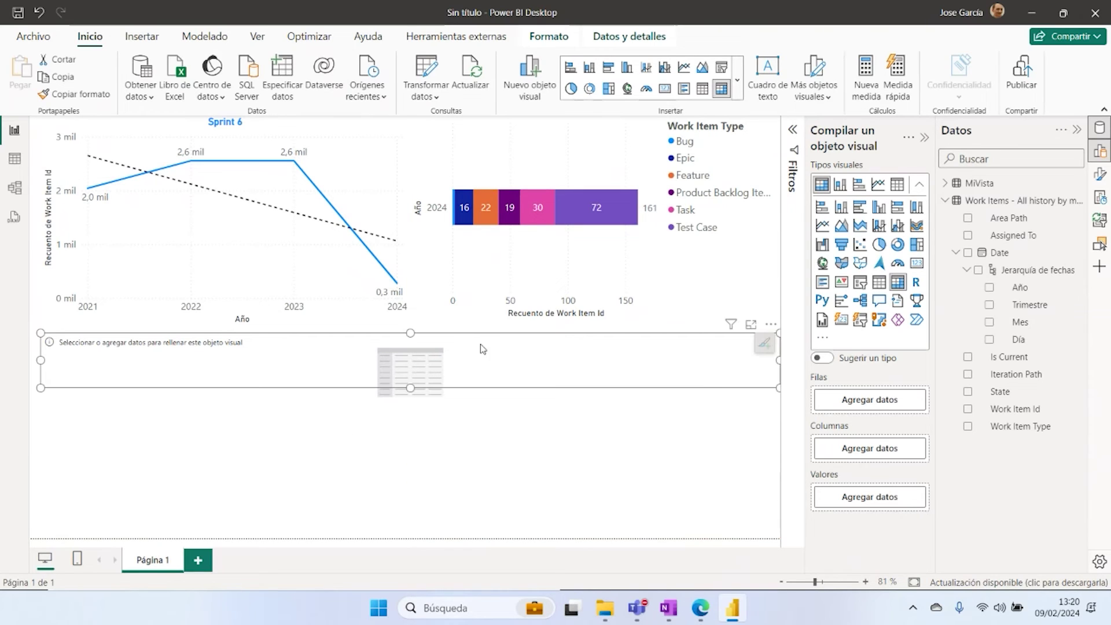
click(329, 323)
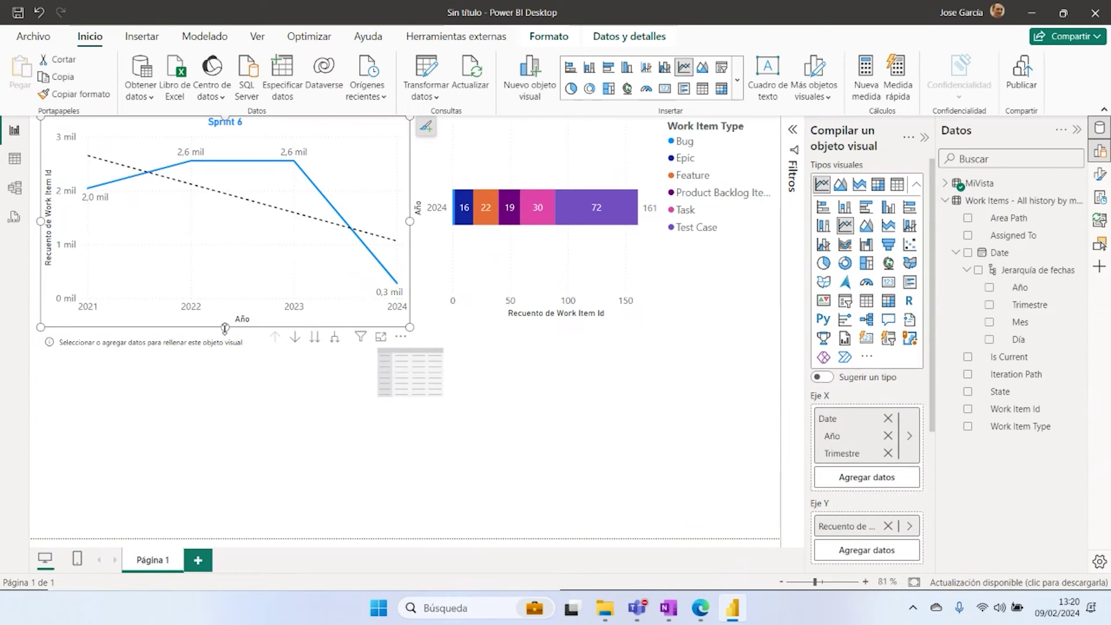
drag(225, 328, 225, 308)
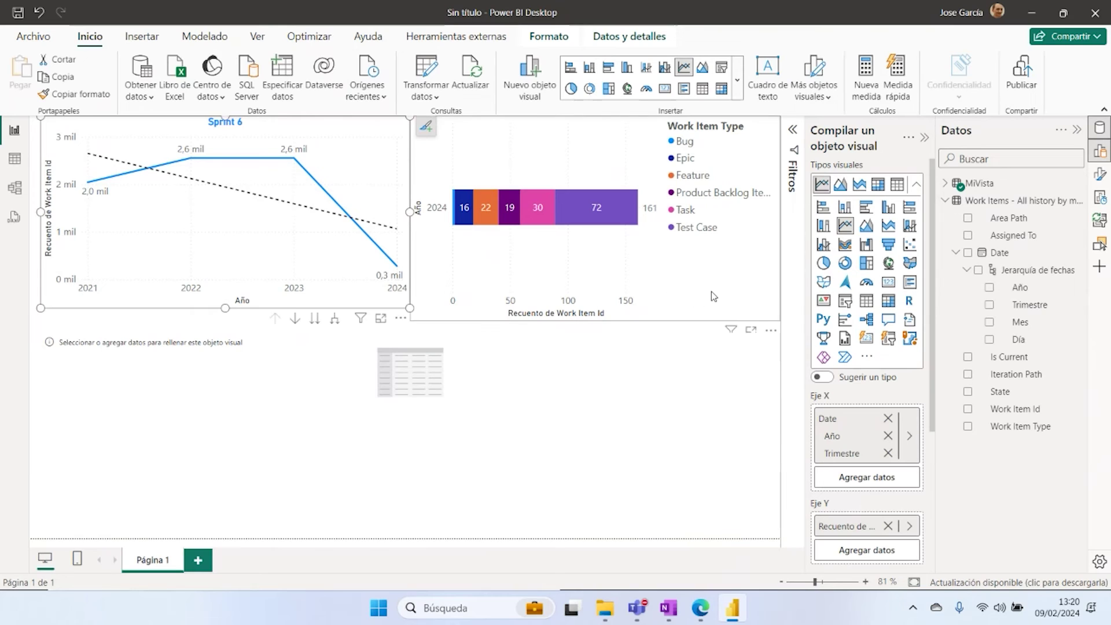
click(605, 324)
drag(602, 322, 601, 314)
drag(443, 381, 443, 372)
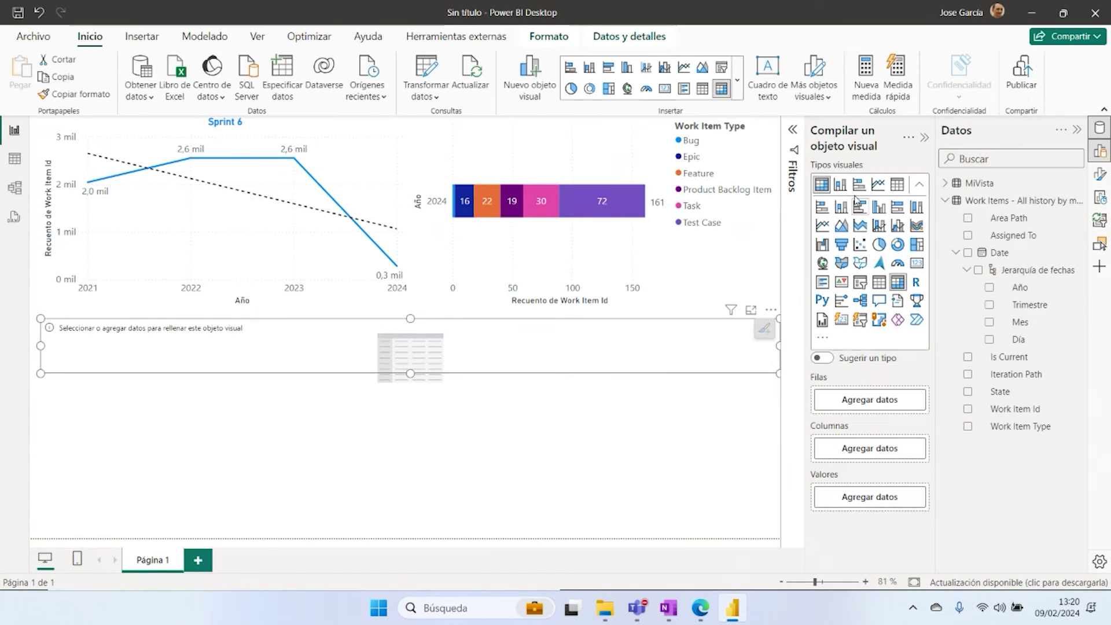
Step: Add Año, Trimestre and Mes from the Date hierarchy of the Work Items - All history by month table to the matrix columns
click(897, 185)
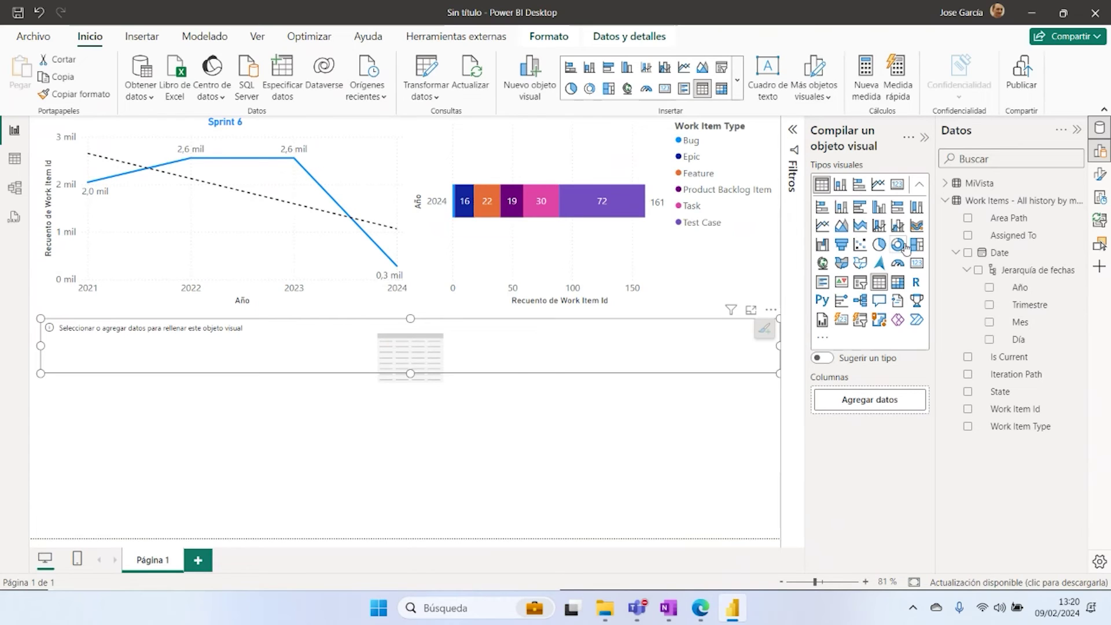
click(897, 282)
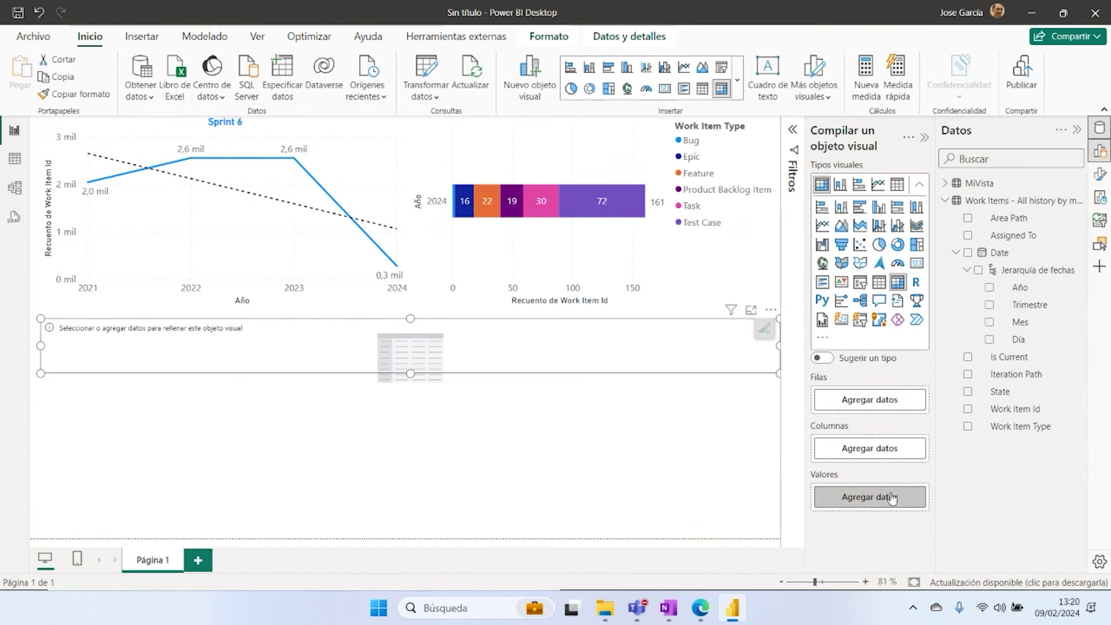
click(873, 449)
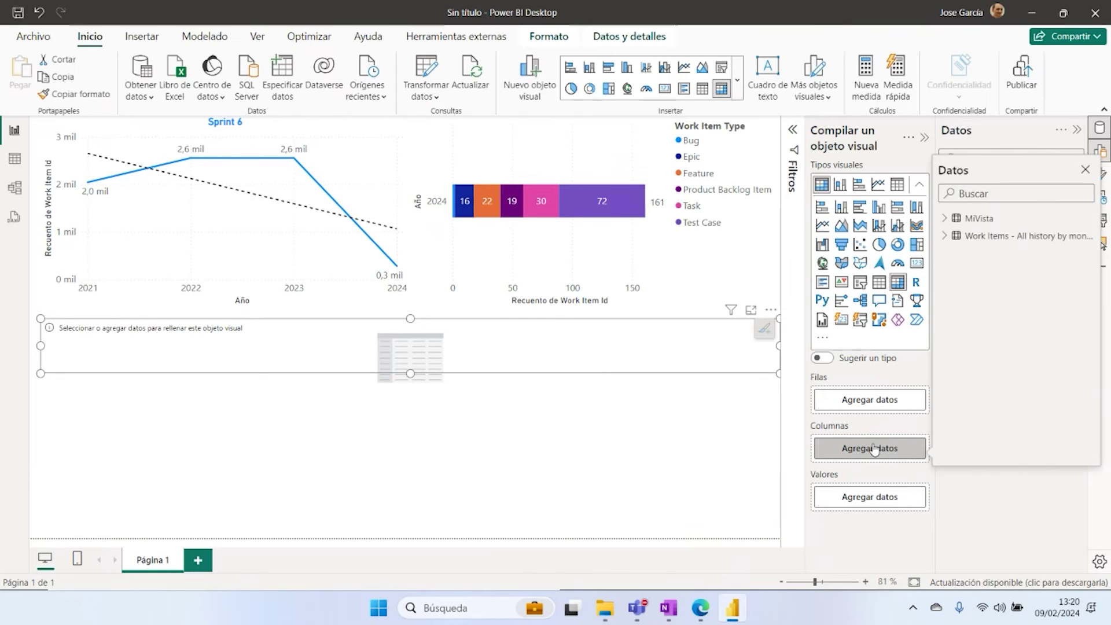
click(945, 236)
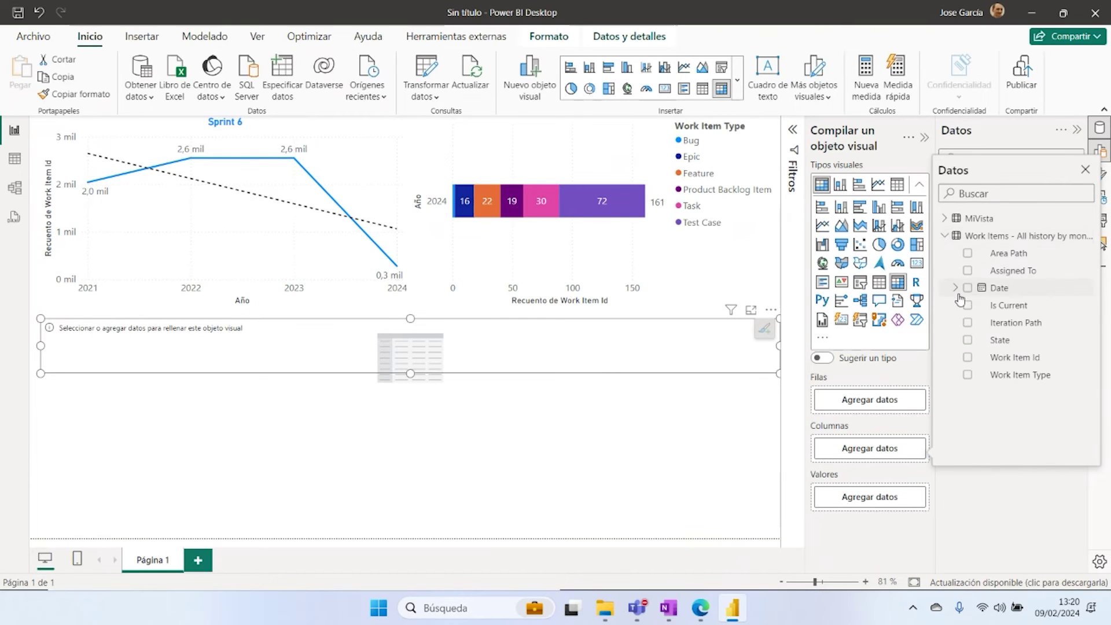
click(957, 289)
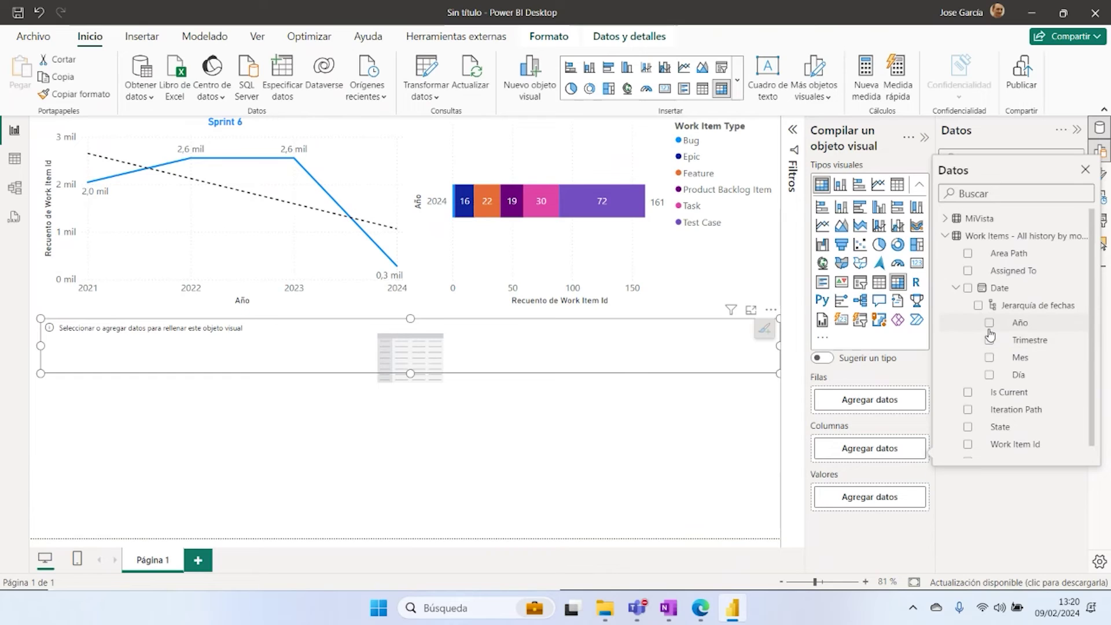
click(988, 323)
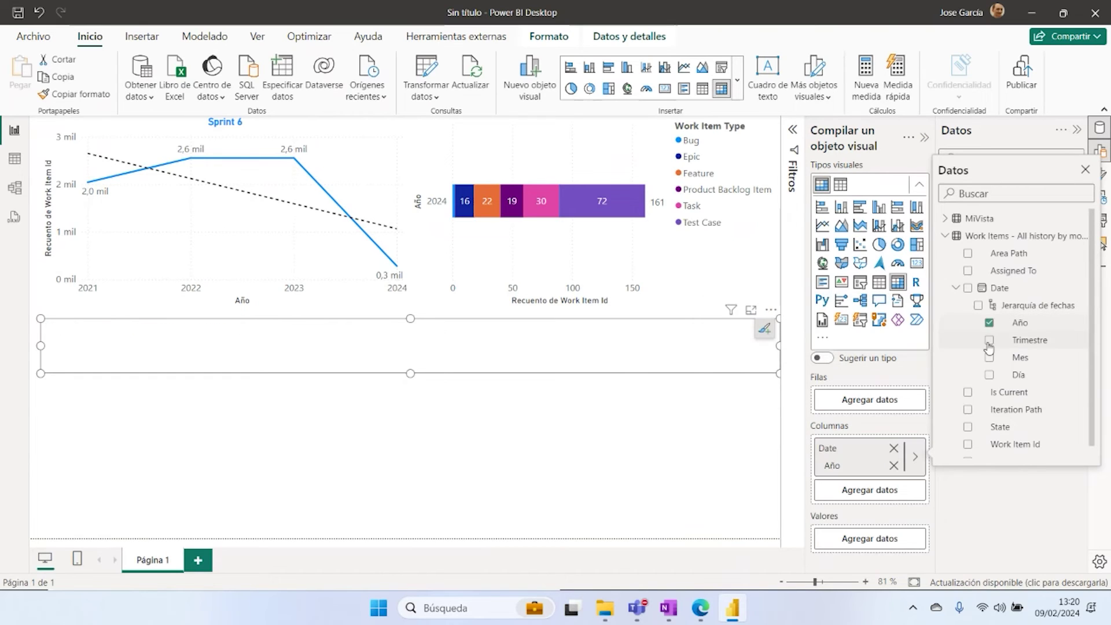
click(988, 340)
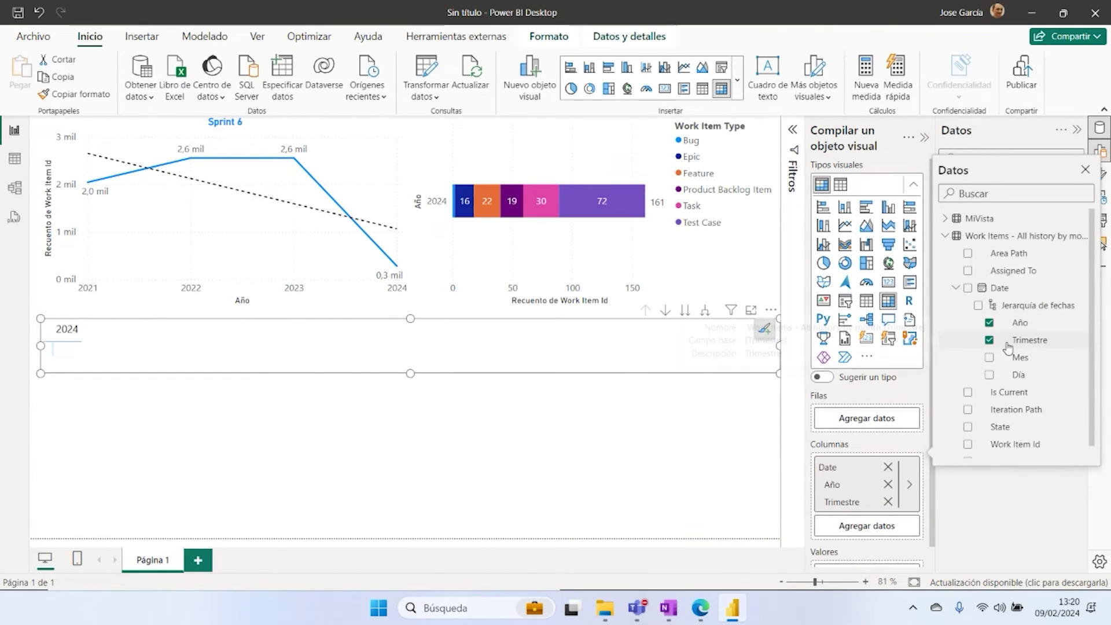
click(989, 357)
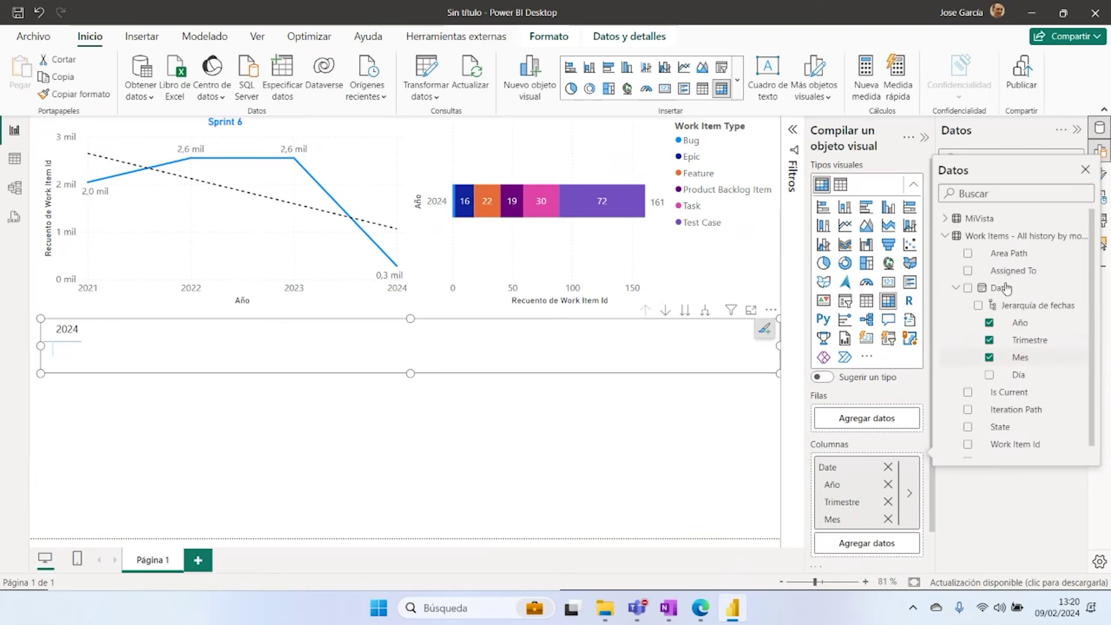
click(955, 287)
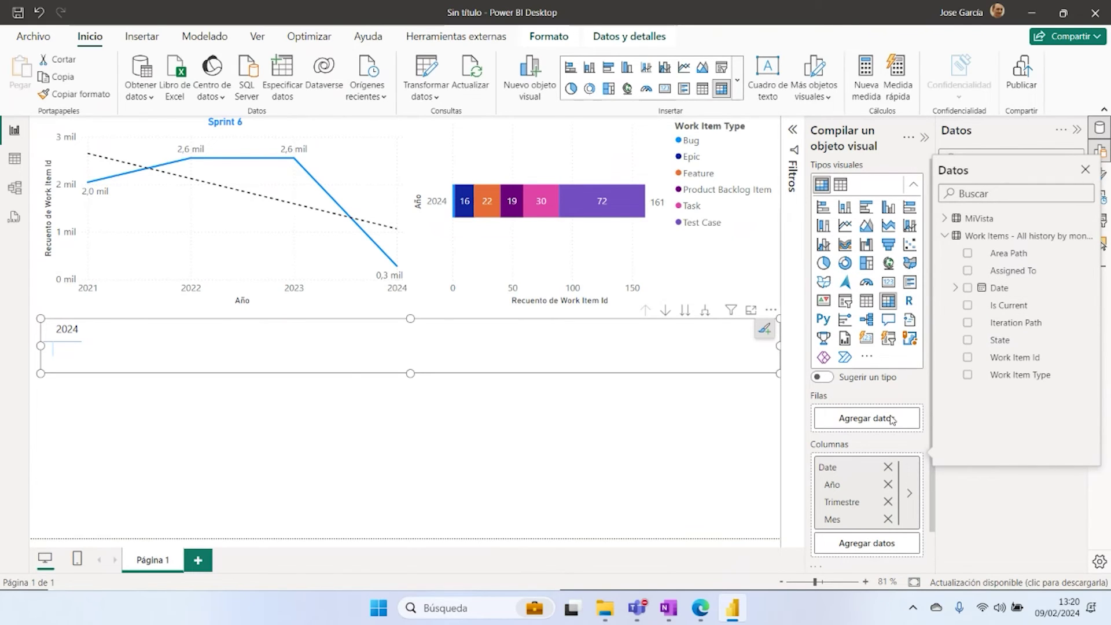
click(956, 509)
scroll(891, 469, down, 1)
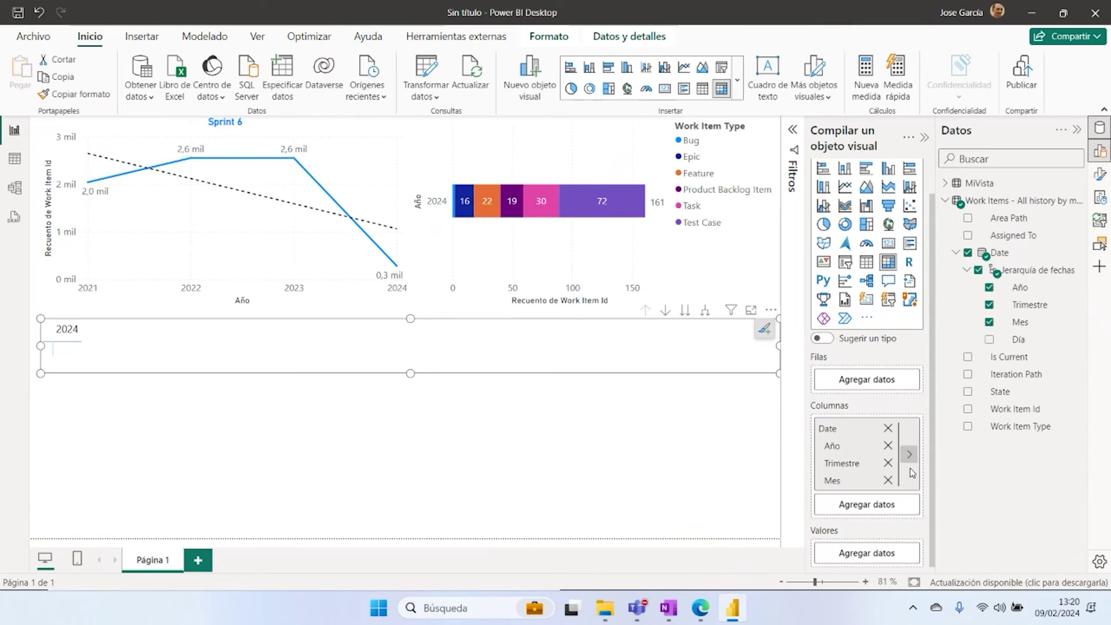
Step: Add the Effort field from the MiVista table as the matrix value
click(870, 555)
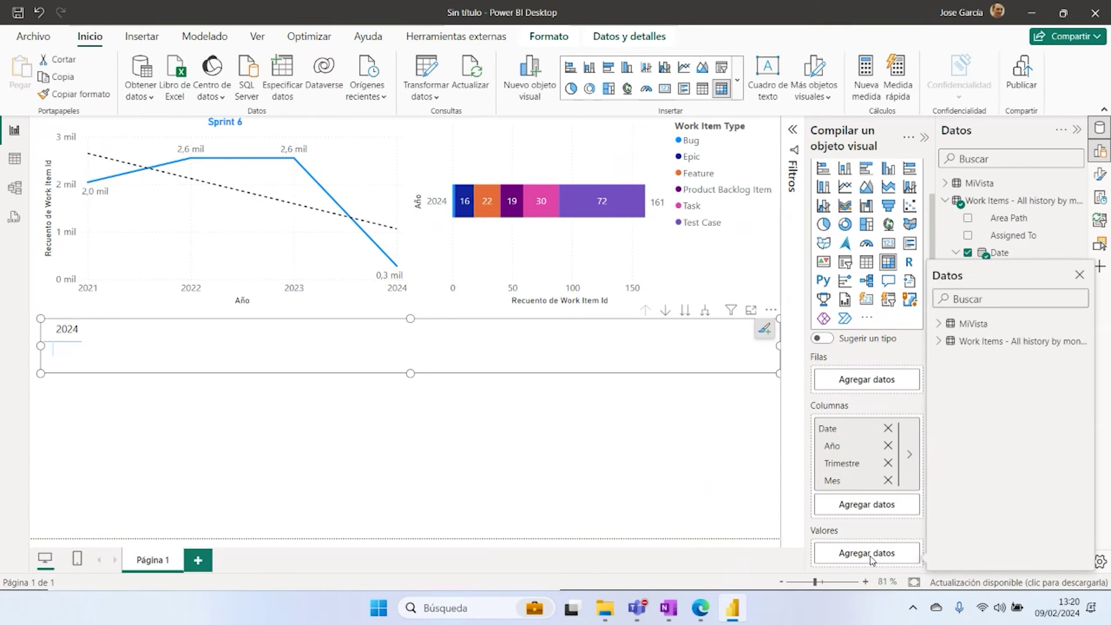
click(939, 342)
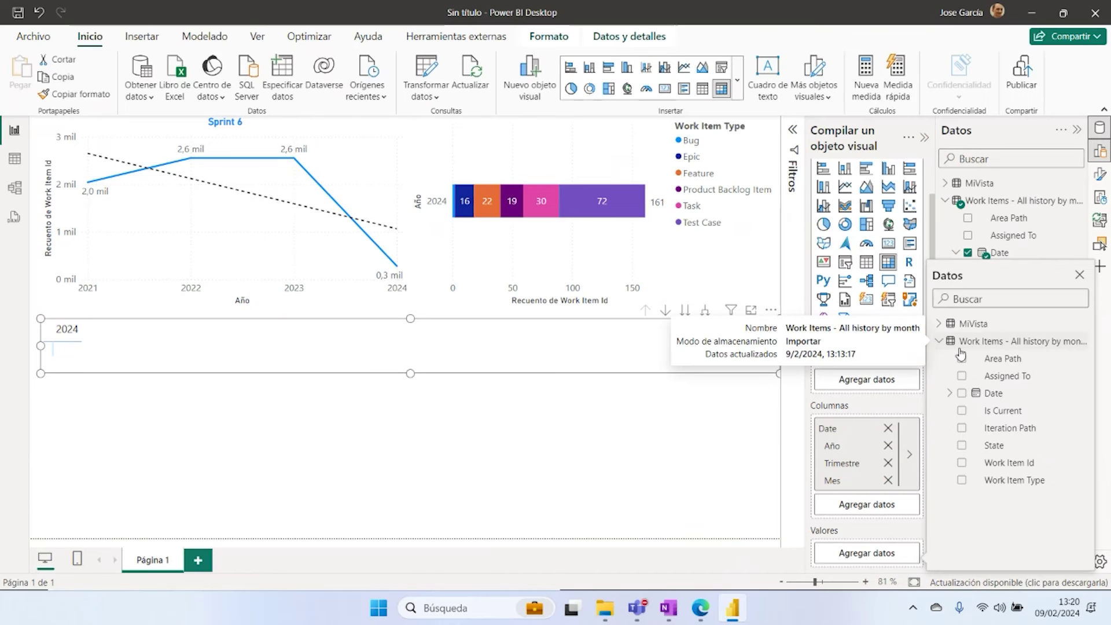
click(939, 324)
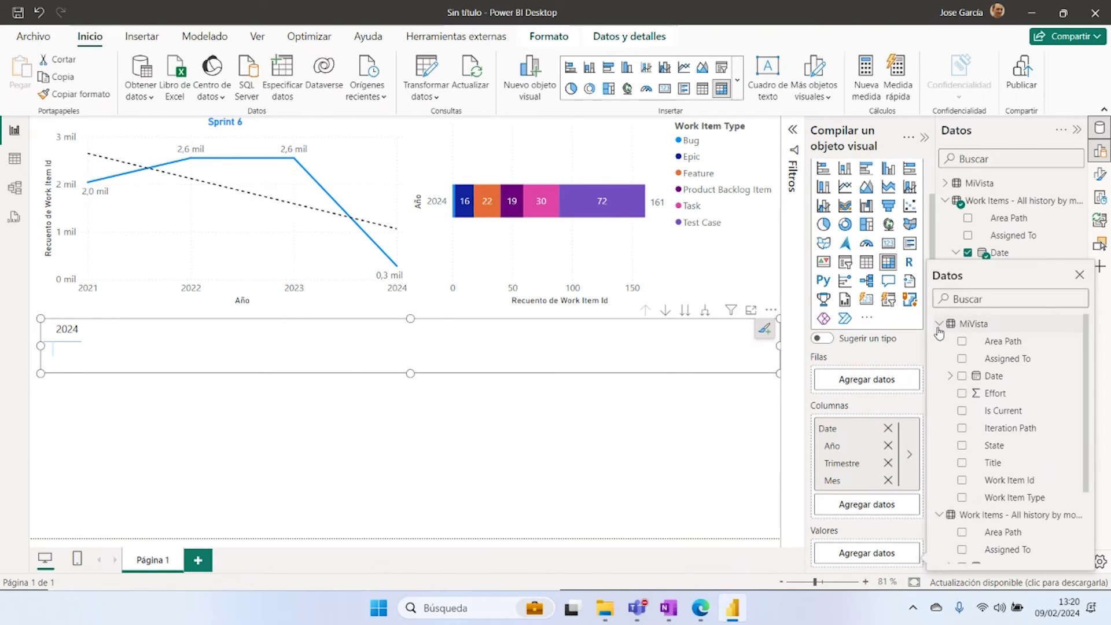
click(961, 395)
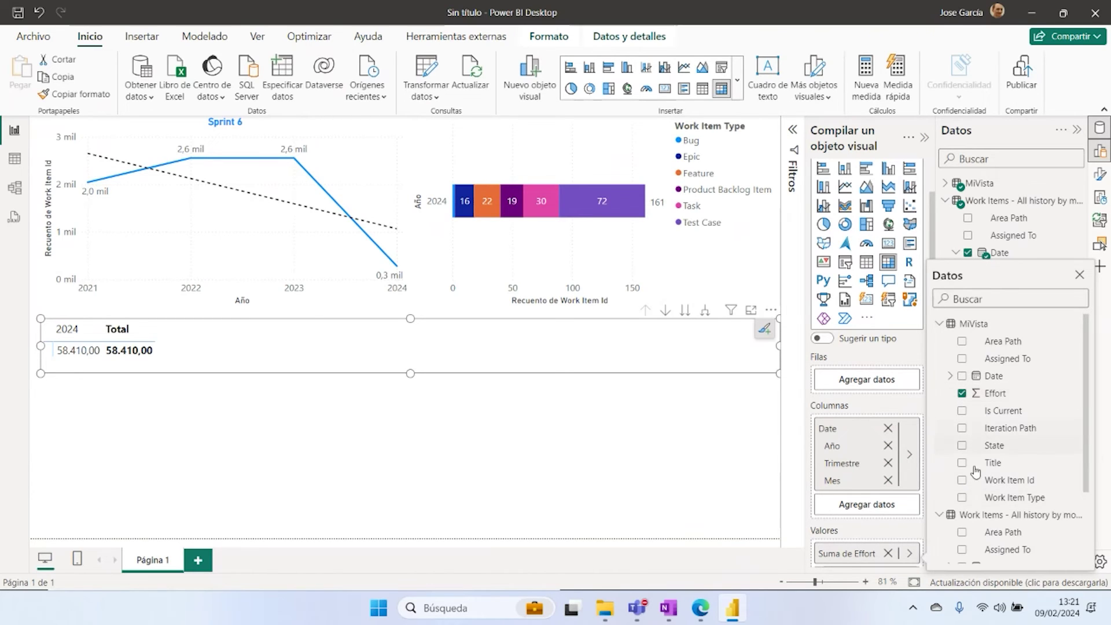
click(939, 516)
click(938, 514)
scroll(995, 481, down, 2)
Step: Check the column date field's settings and remove the Work Items Date hierarchy from the matrix columns
click(910, 454)
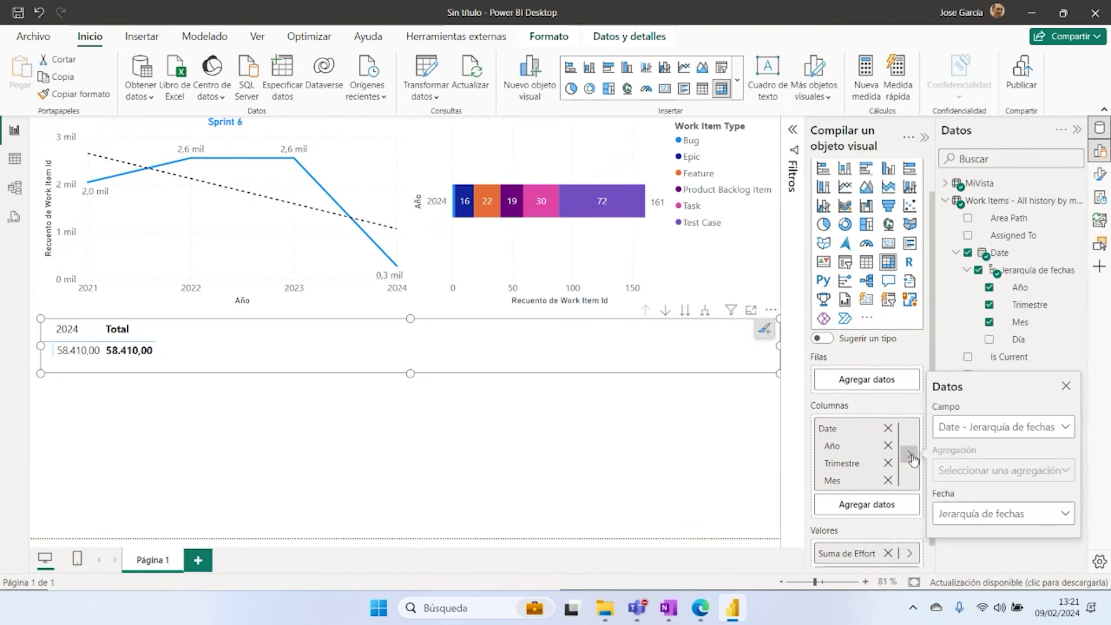
click(1065, 386)
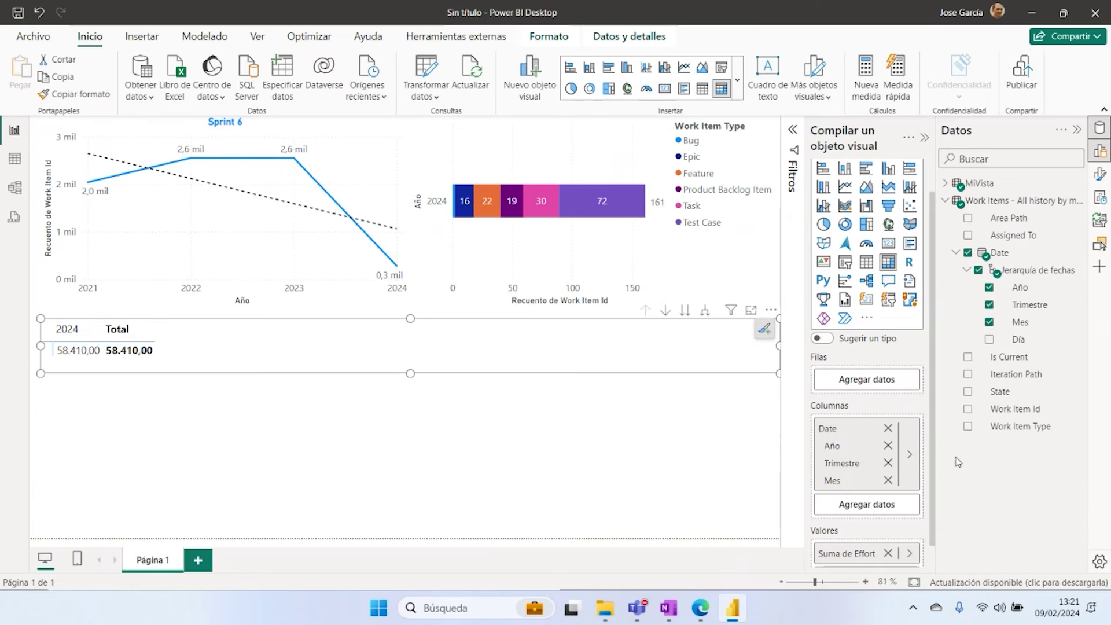
click(910, 455)
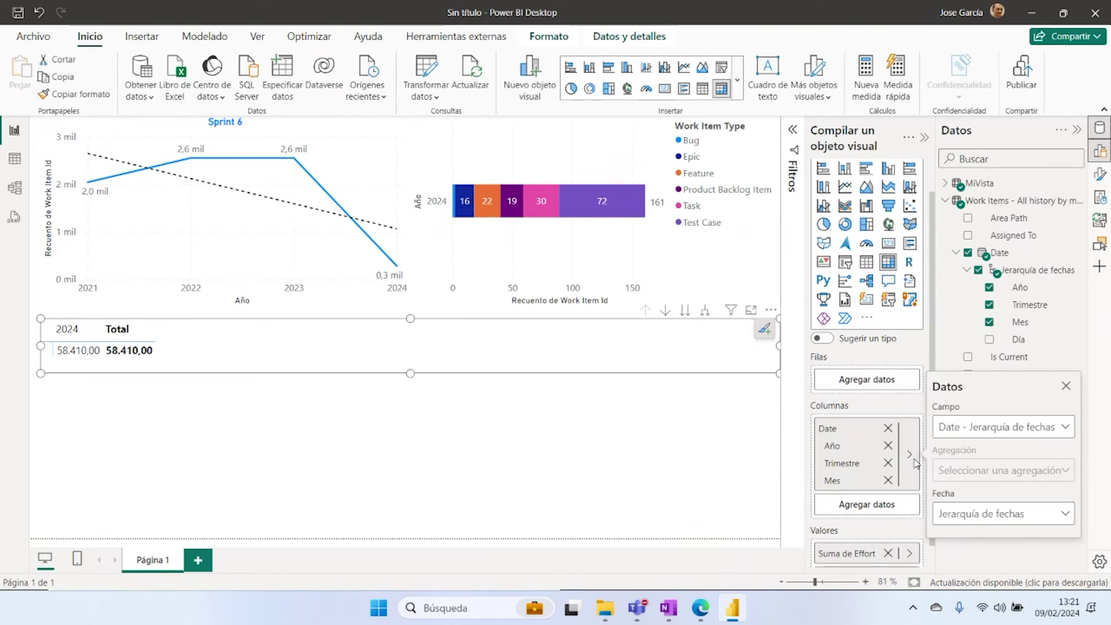
click(887, 428)
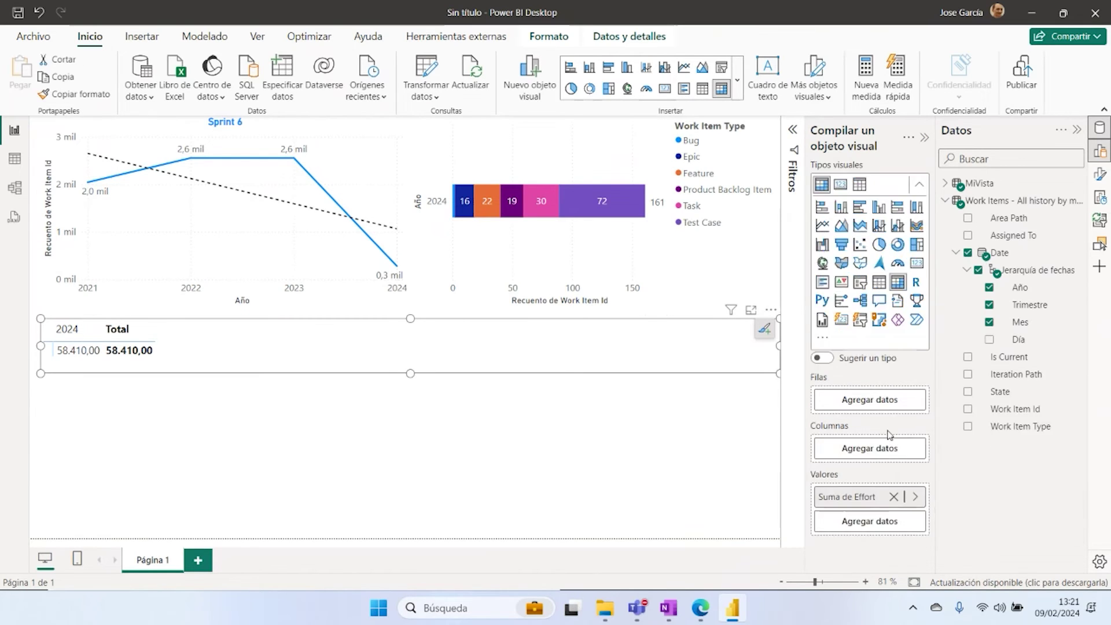
Step: Add Año, Trimestre and Mes from the MiVista table's Date hierarchy to the matrix columns
click(894, 456)
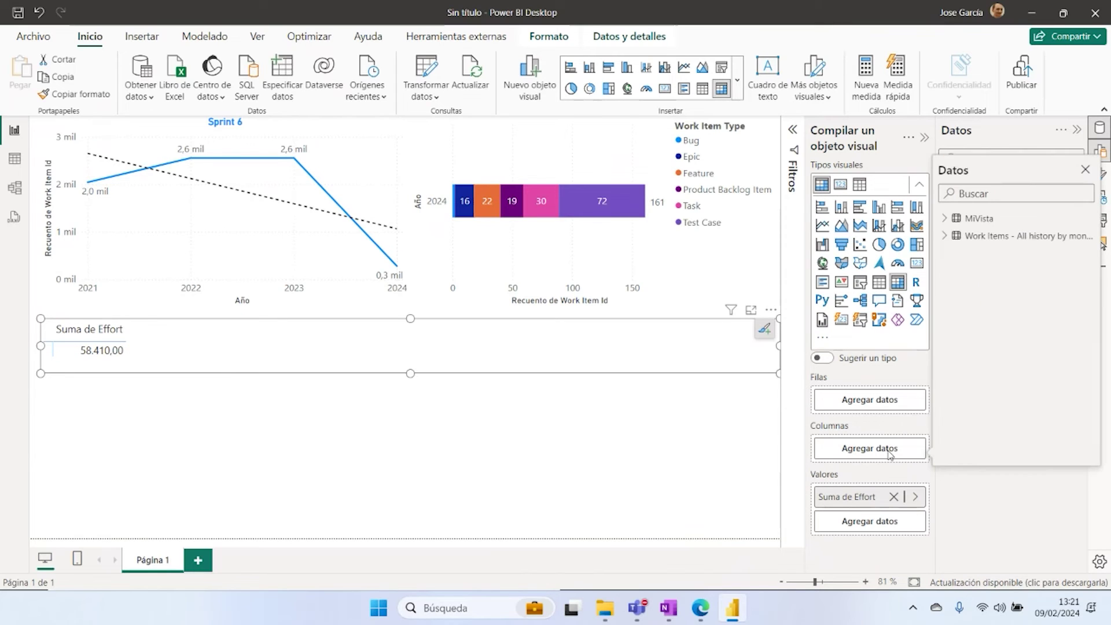
click(945, 219)
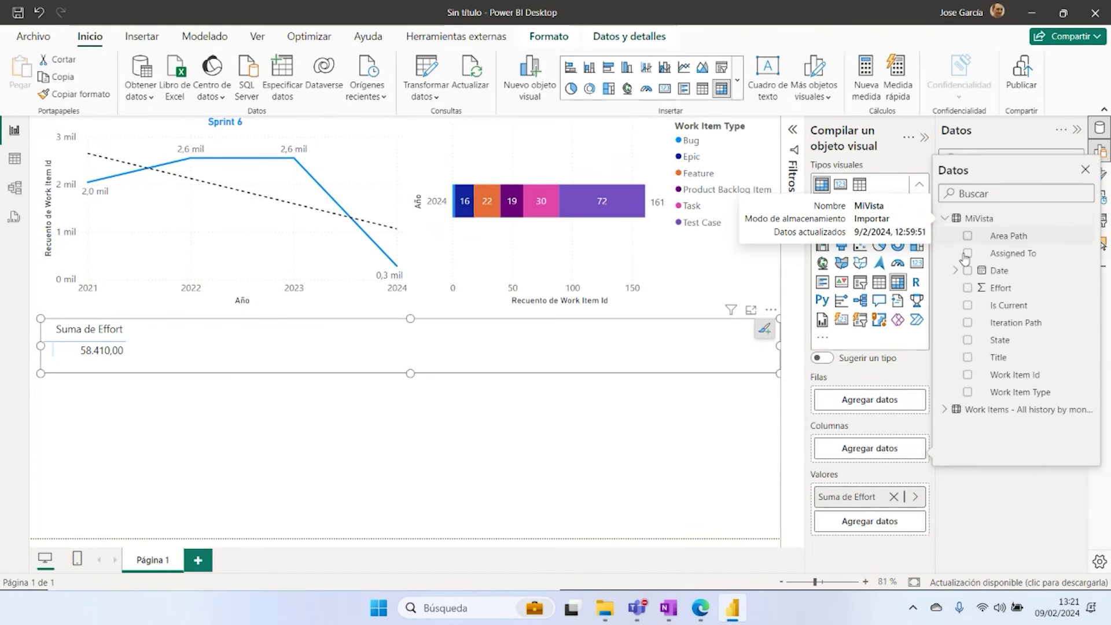
click(956, 271)
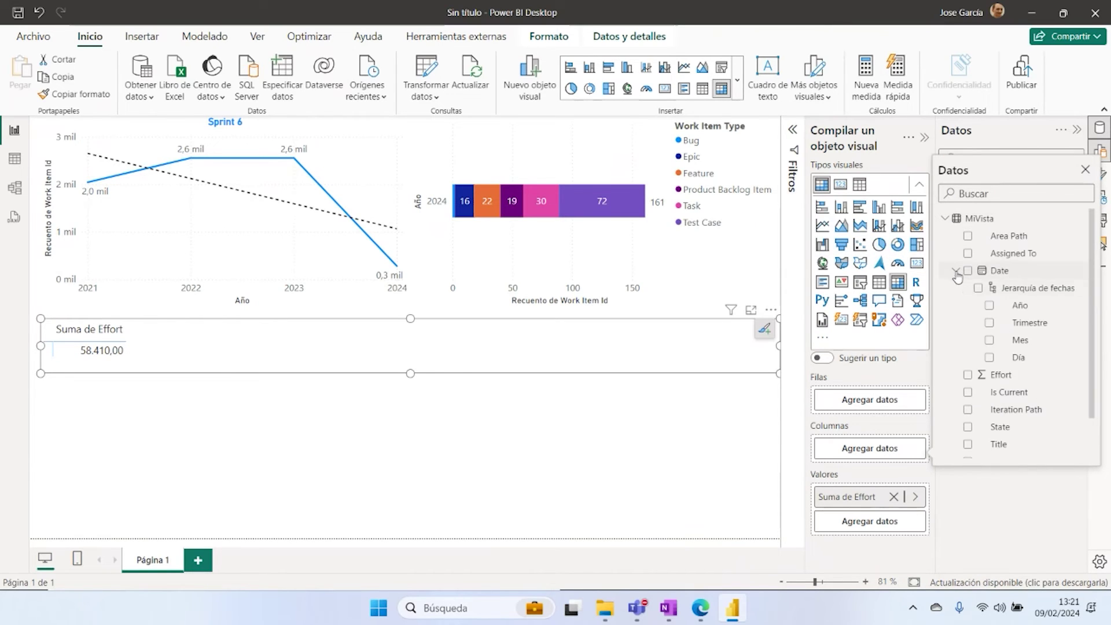
click(989, 305)
click(989, 322)
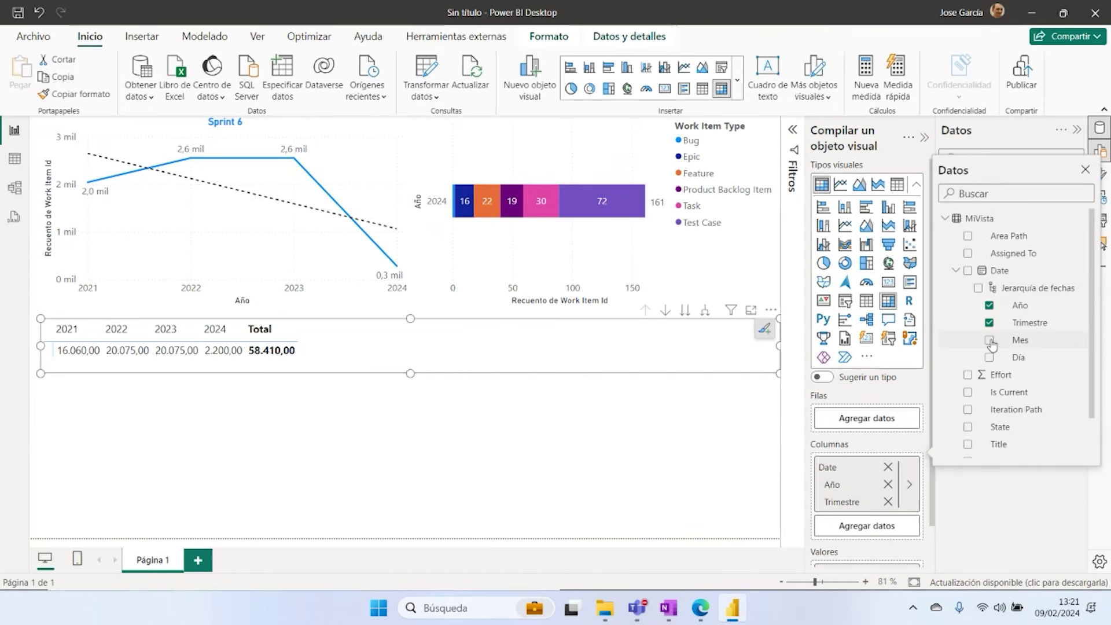
click(989, 340)
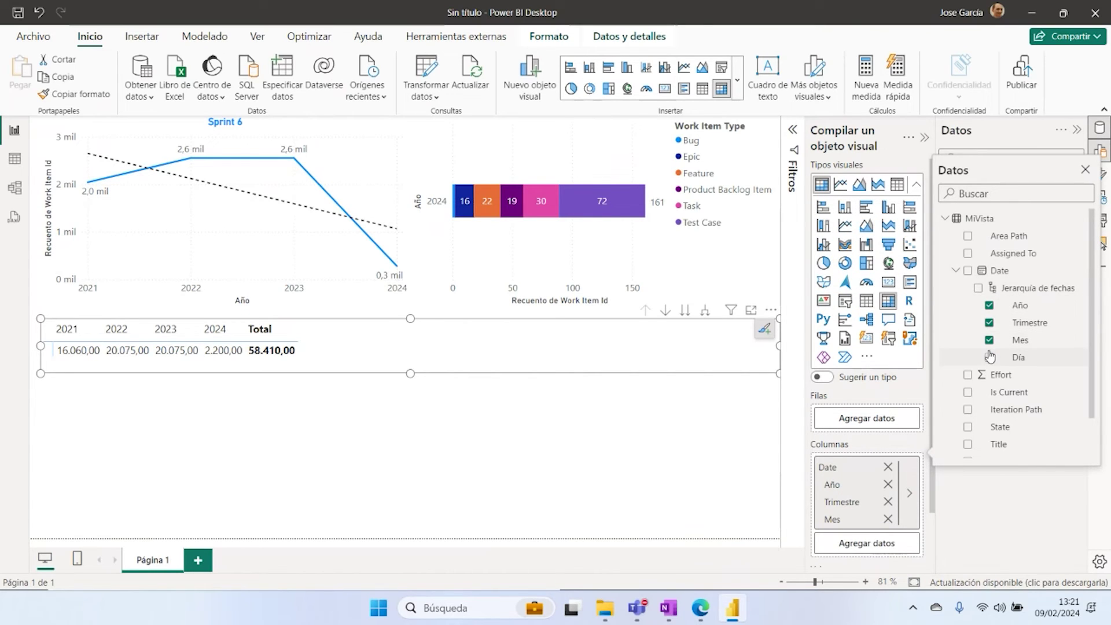
click(1084, 171)
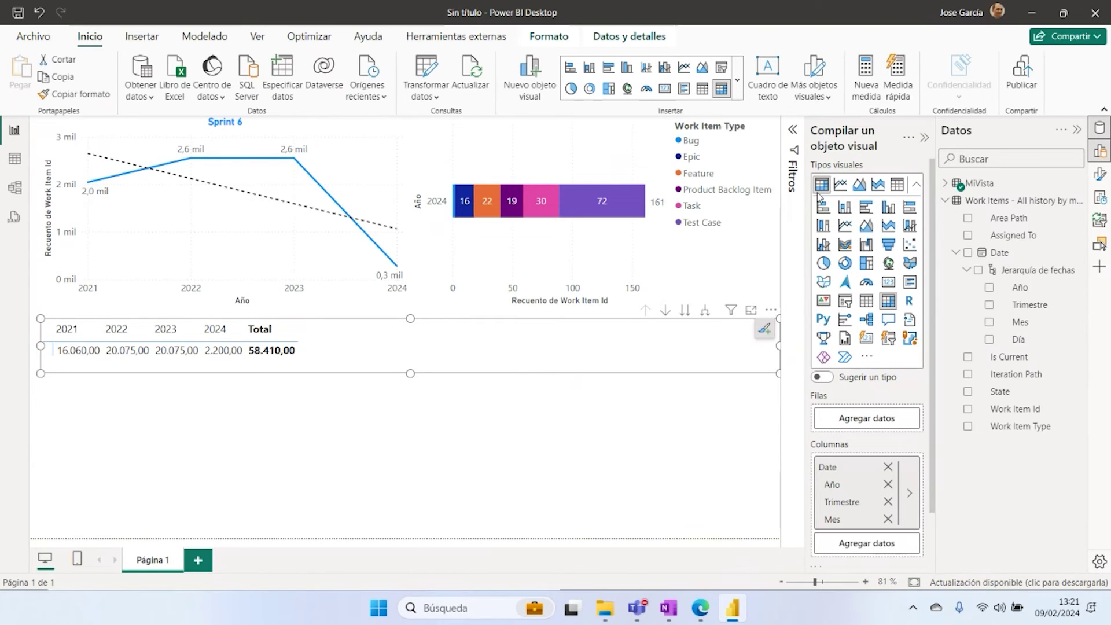
Step: Collapse the data field list to free canvas space and make the matrix slightly taller
click(1076, 129)
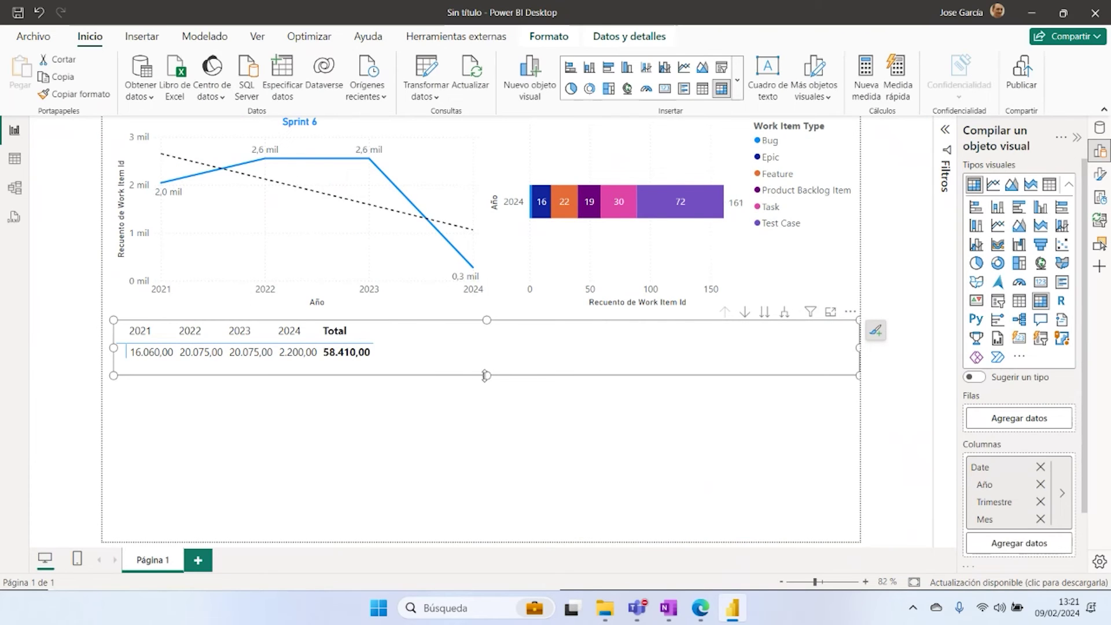
drag(491, 378, 483, 399)
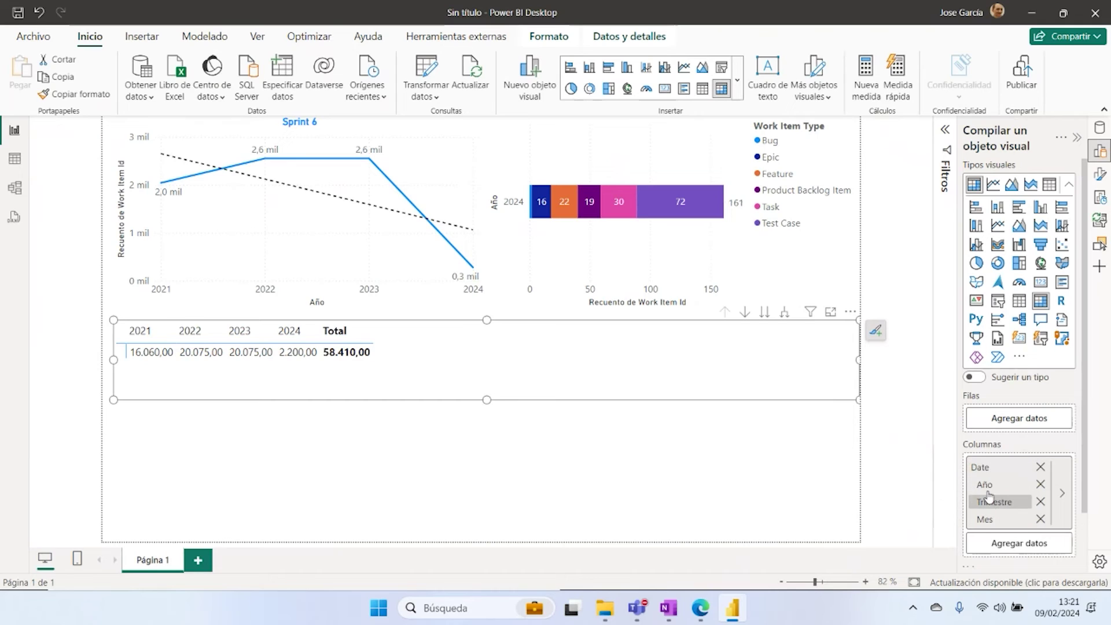
scroll(988, 496, down, 1)
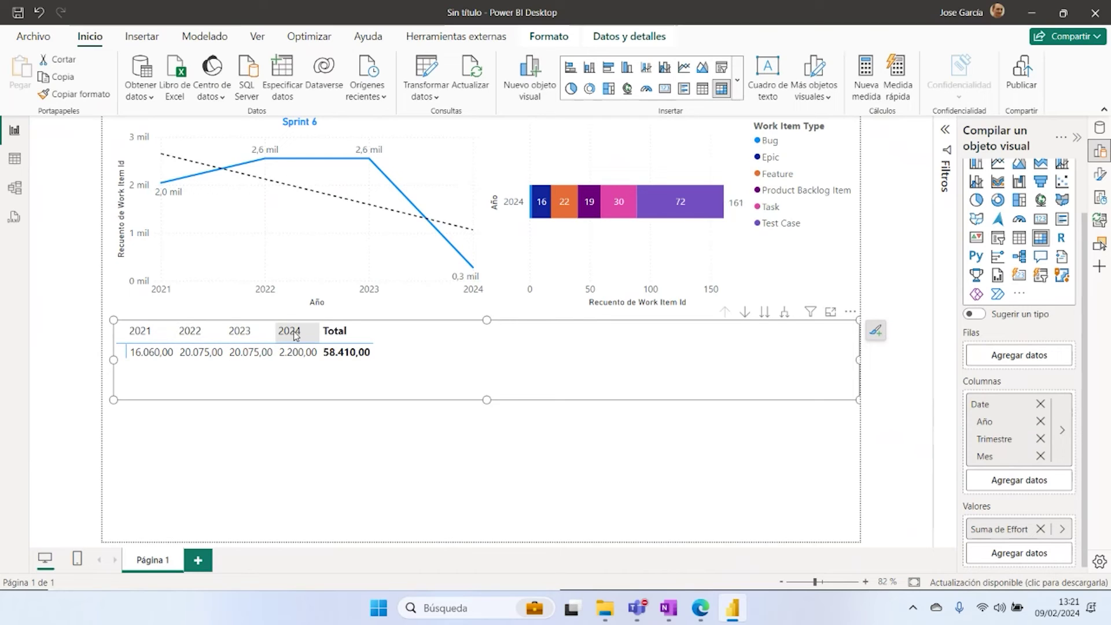
Step: Examine the matrix's effort sums by quarter and by month, and return its columns to the year level
click(765, 314)
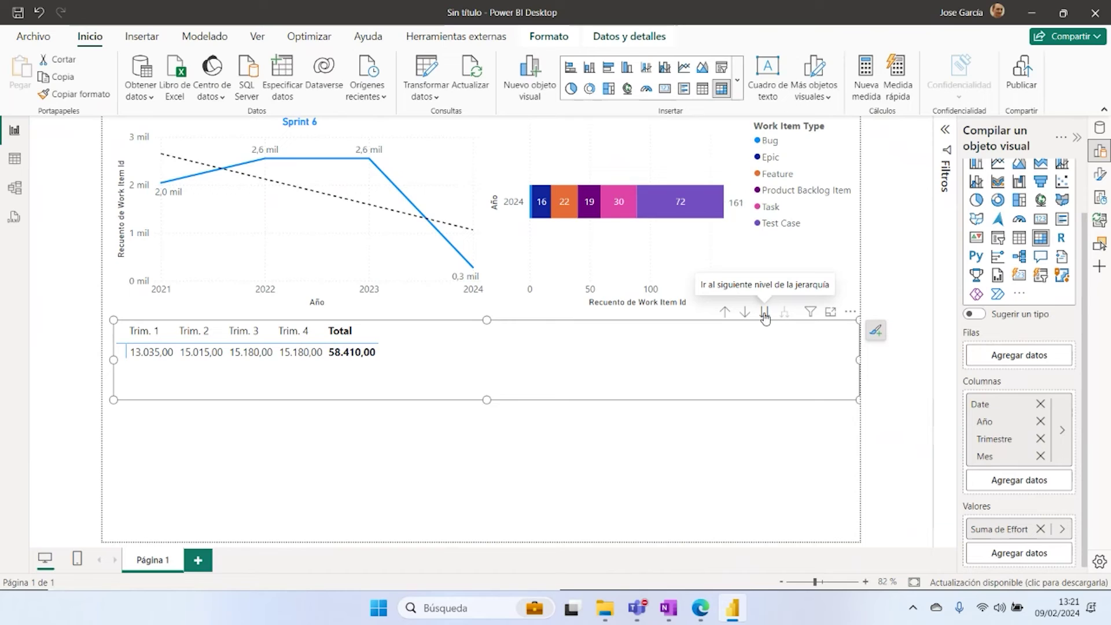
click(764, 314)
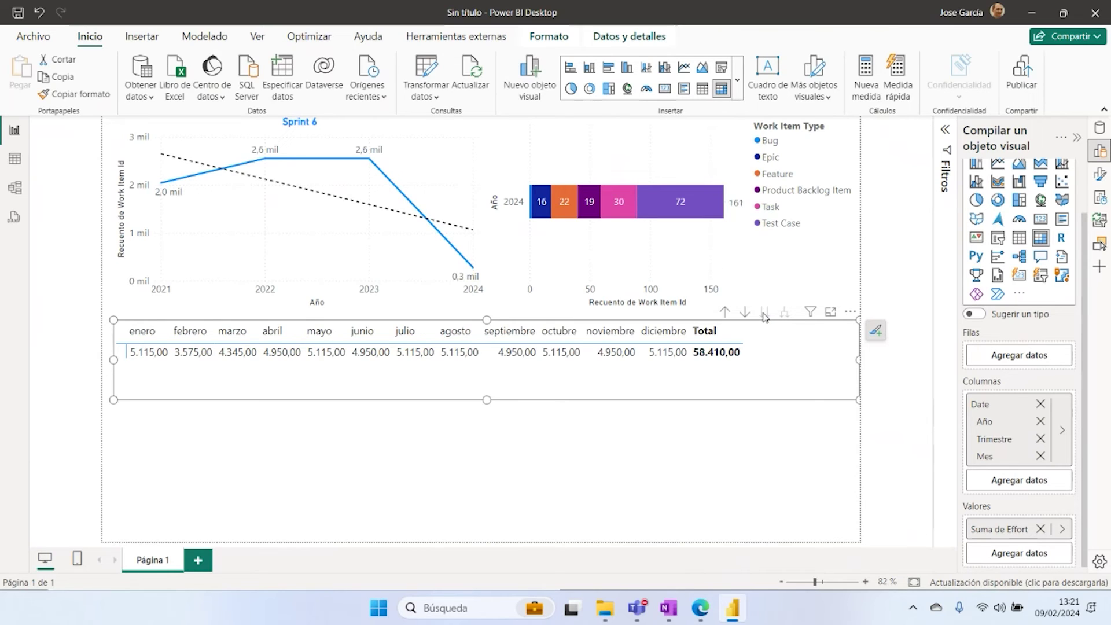
click(724, 313)
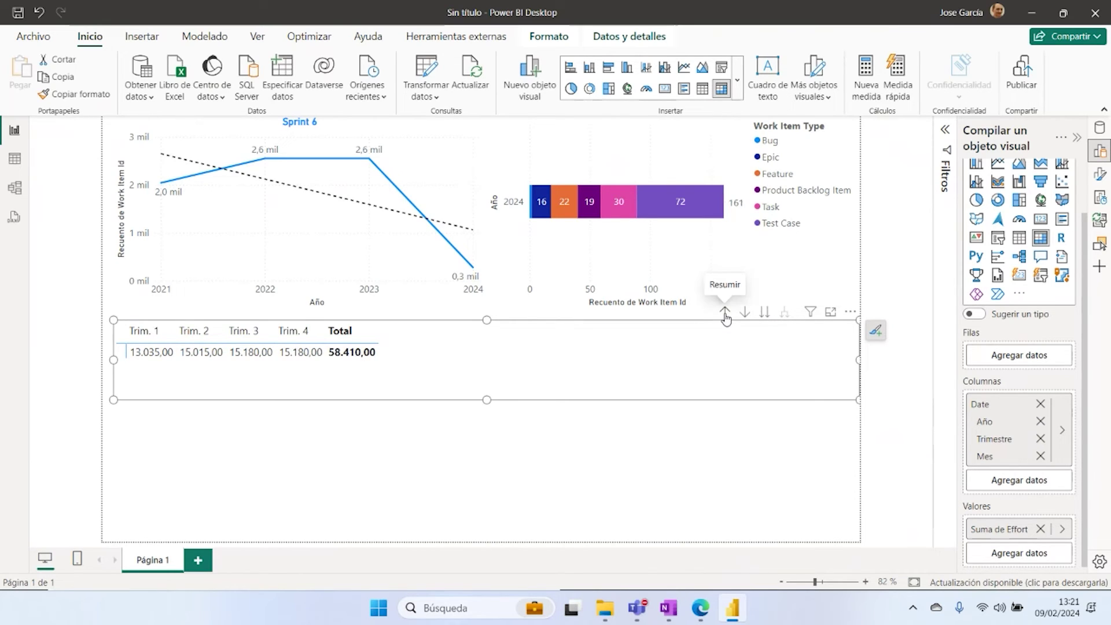
click(724, 313)
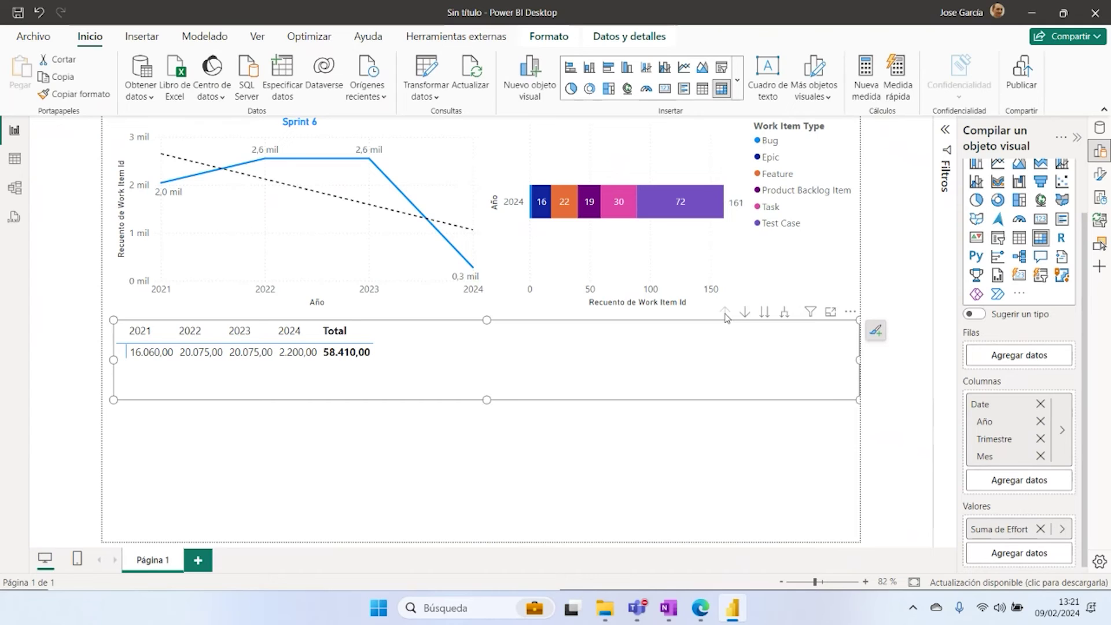
Step: Expand the matrix's date columns down to months, and return them to the quarter level
click(785, 313)
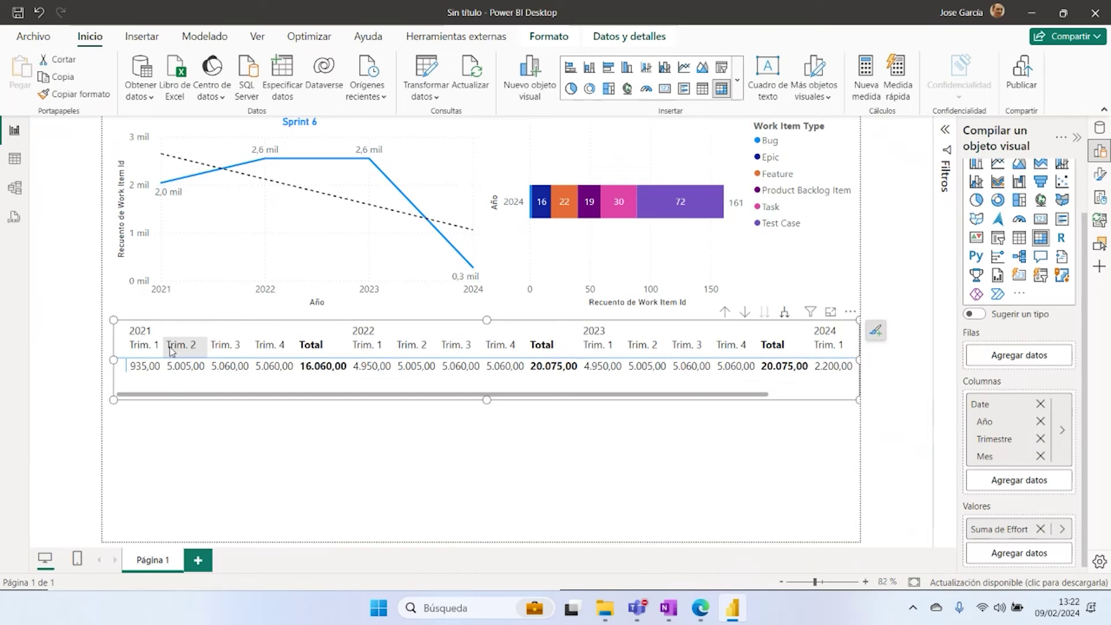
click(784, 312)
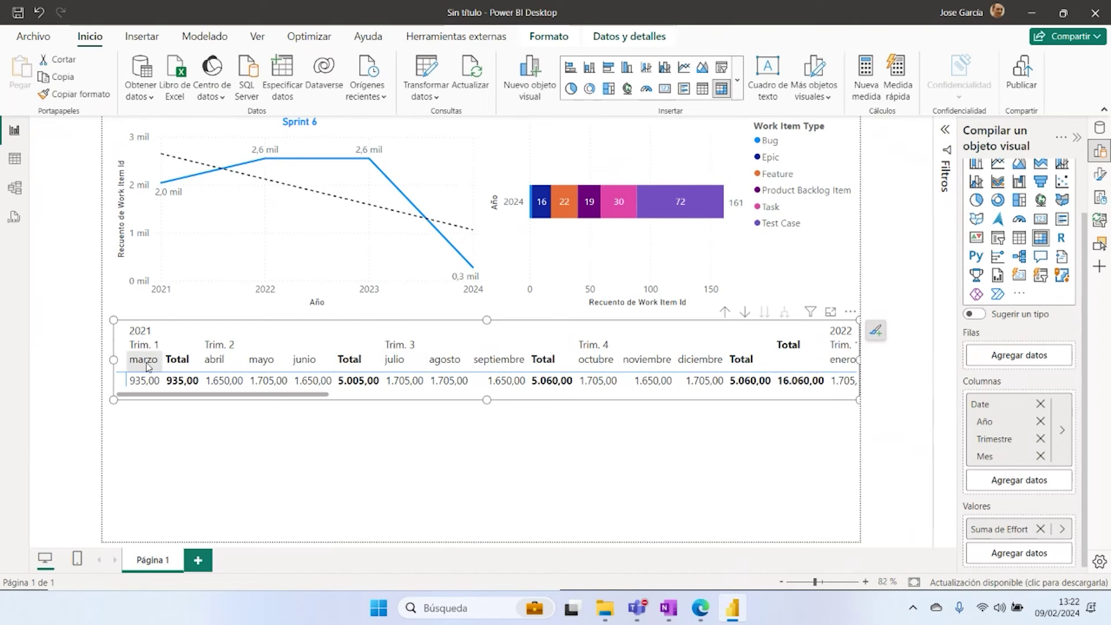
click(724, 311)
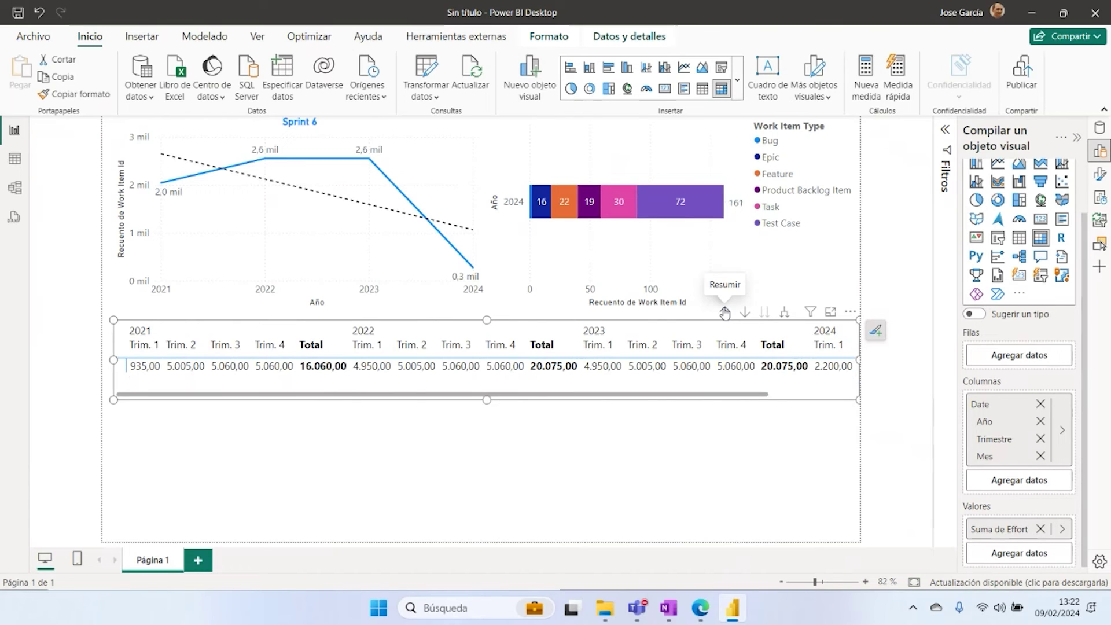
Step: Widen the matrix slightly so its left edge reaches the page's left border, and view its last columns
mouse_move(678, 396)
mouse_down()
mouse_move(773, 397)
mouse_move(688, 397)
mouse_up()
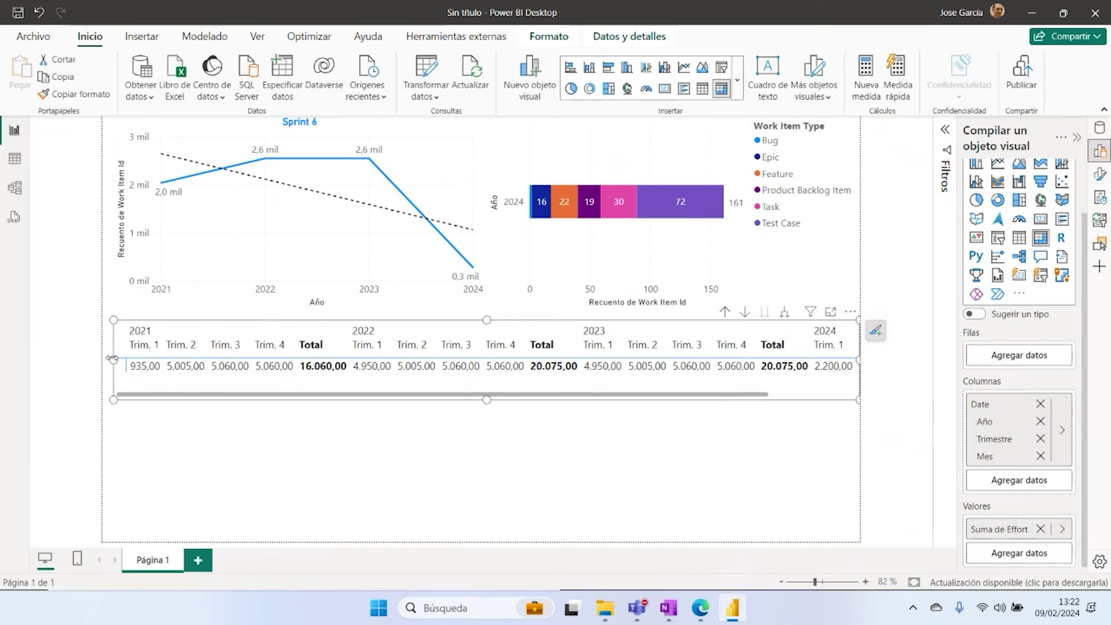
drag(112, 359, 104, 358)
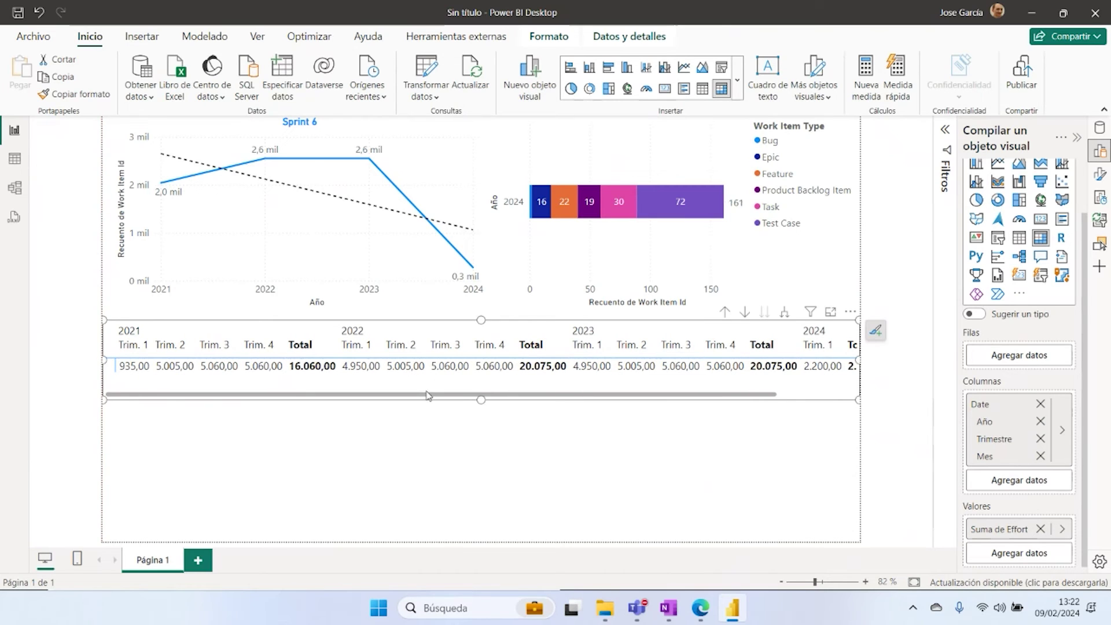
click(792, 397)
Step: Set the font size of the matrix values to 11 and close the formatting options
click(876, 331)
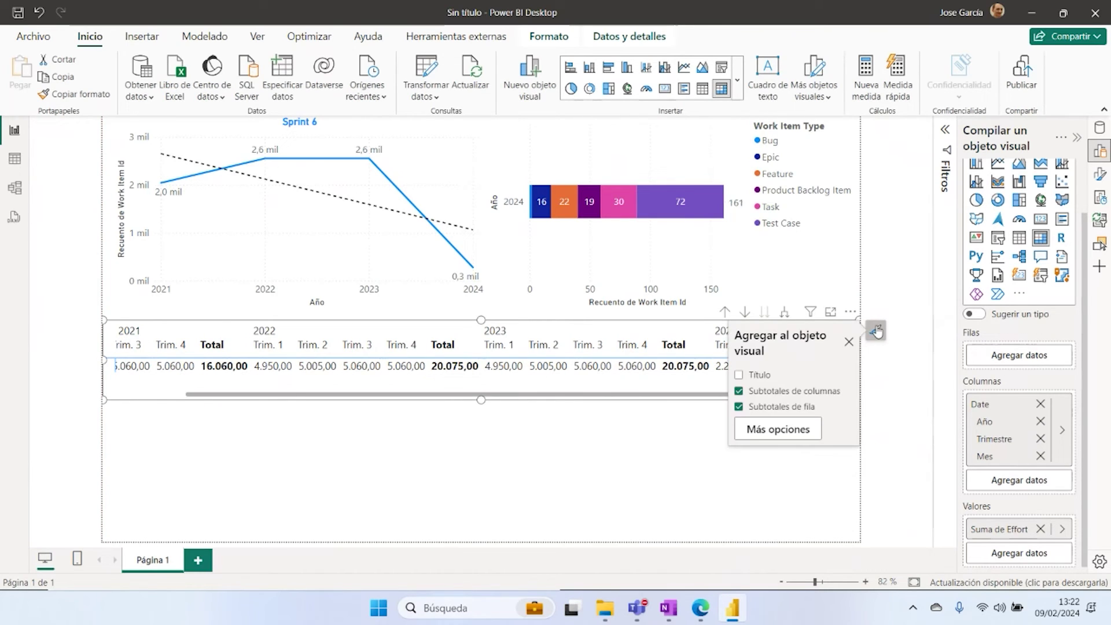
click(790, 430)
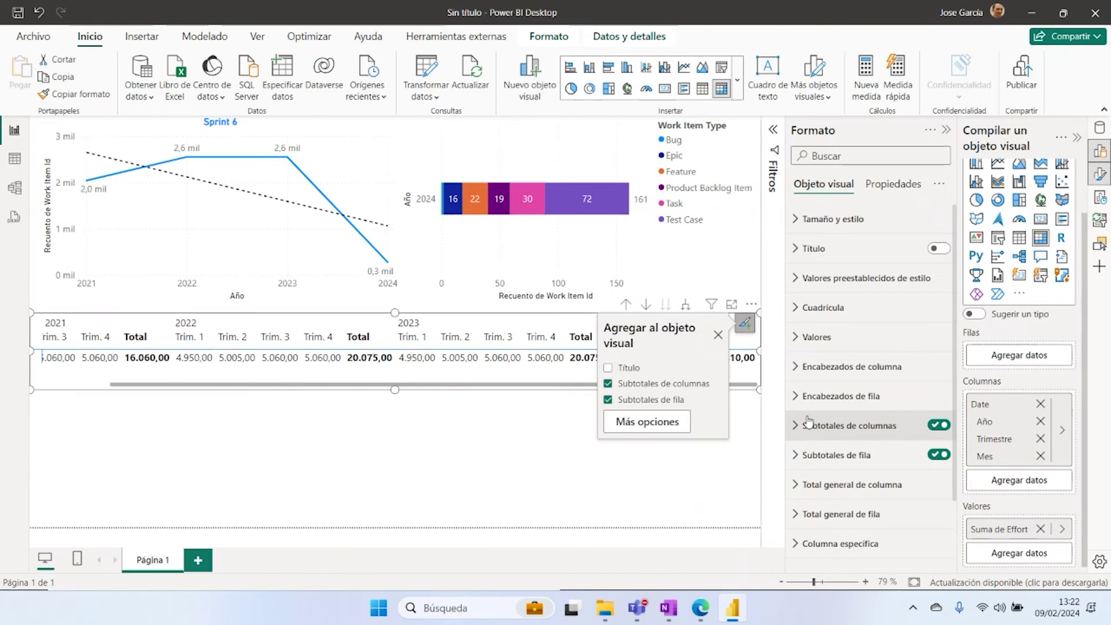
click(796, 279)
click(804, 279)
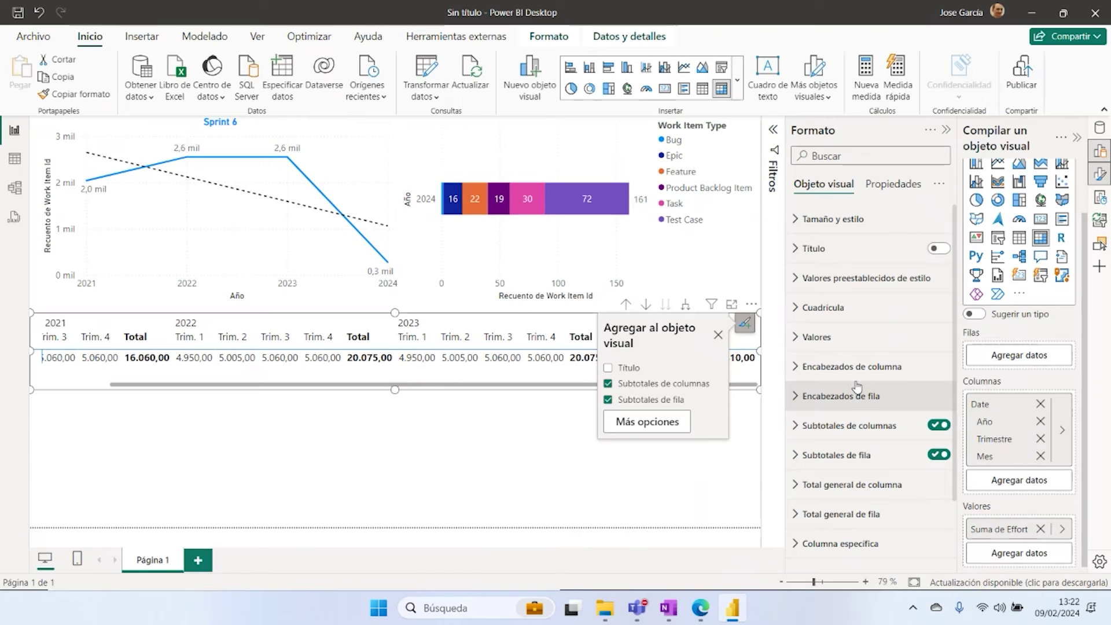
scroll(855, 382, down, 1)
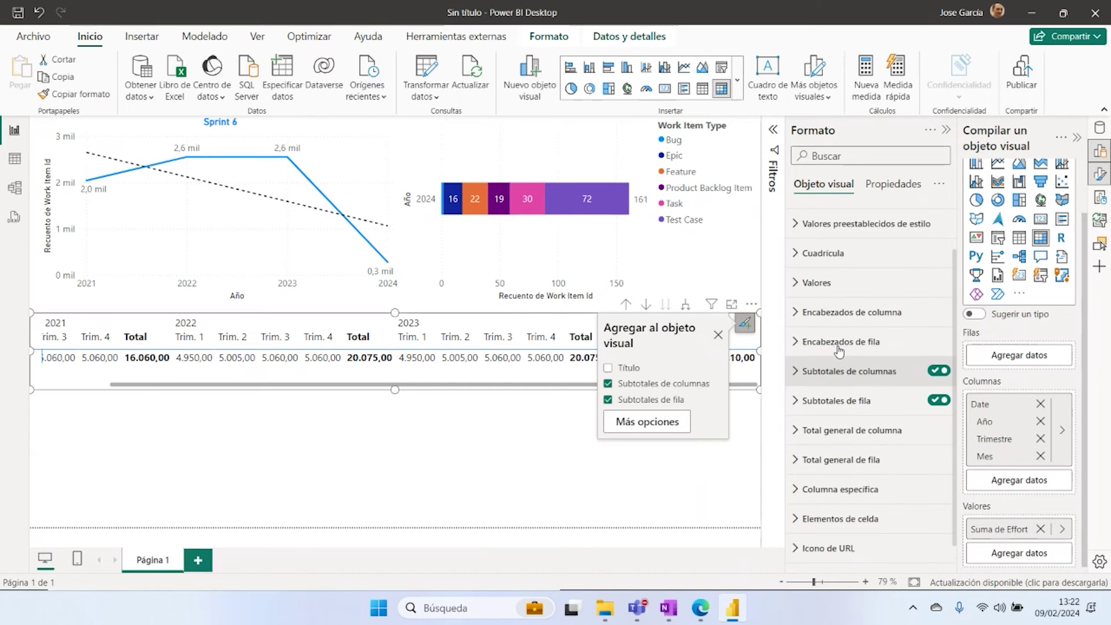
click(796, 287)
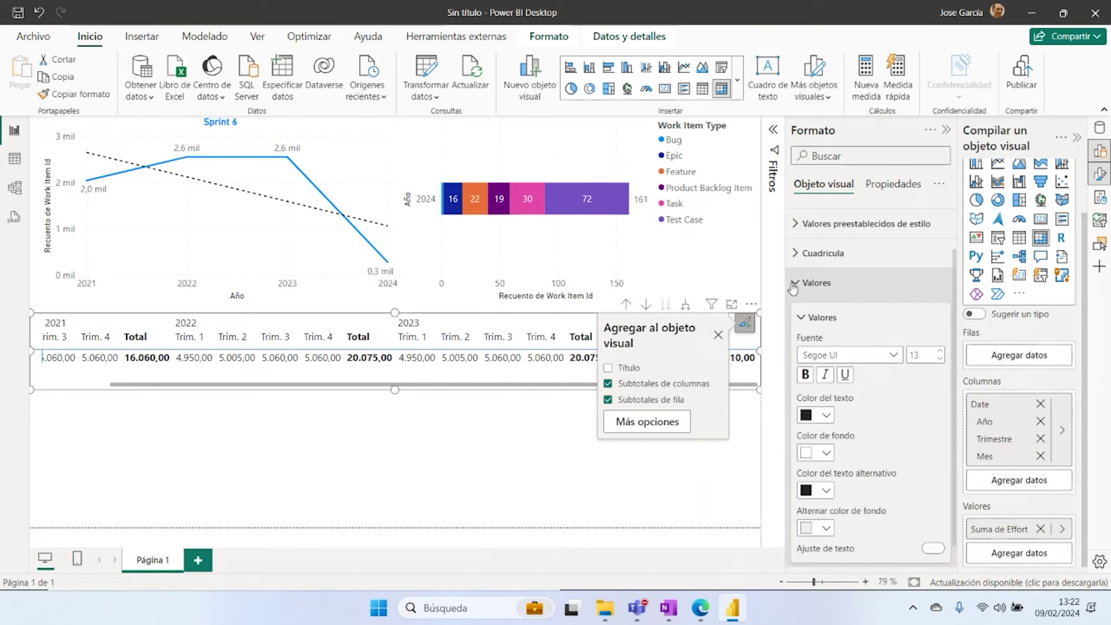
click(939, 359)
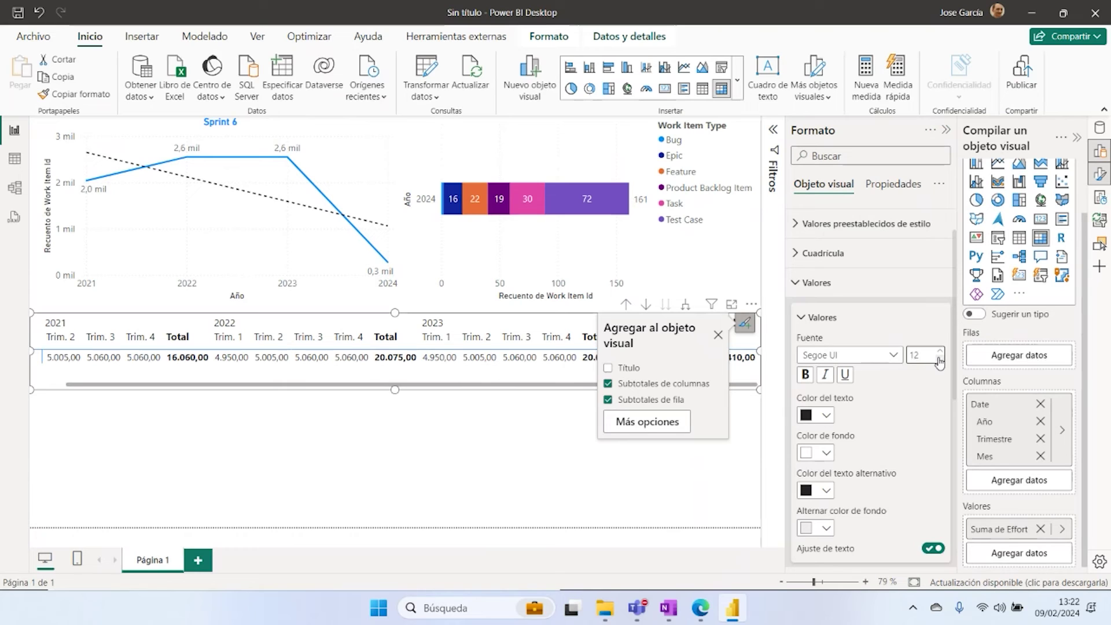
click(939, 360)
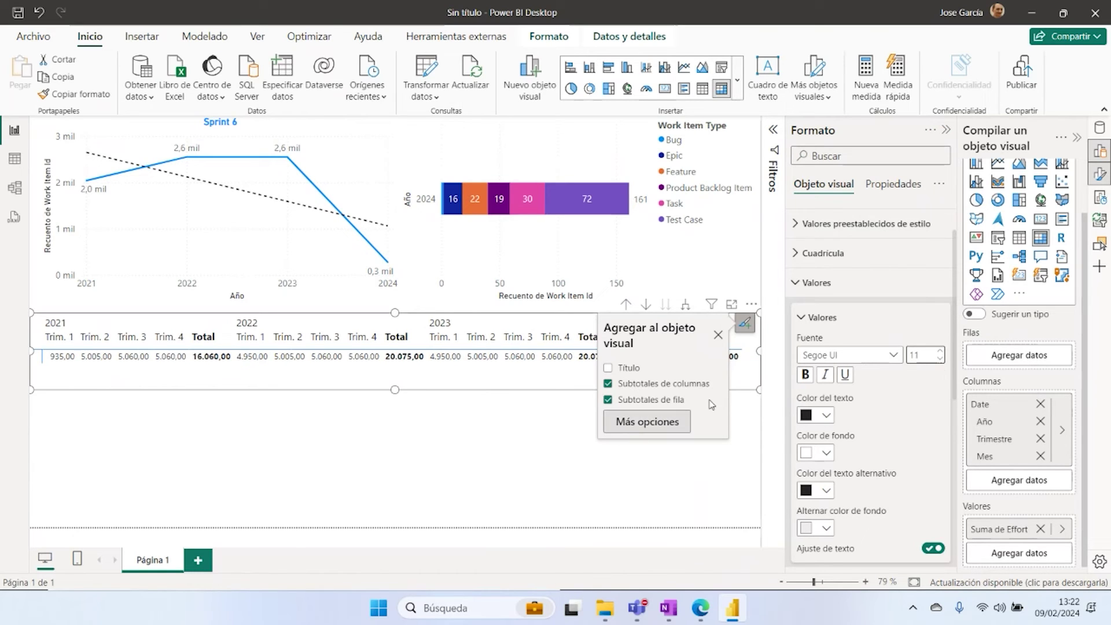
click(752, 489)
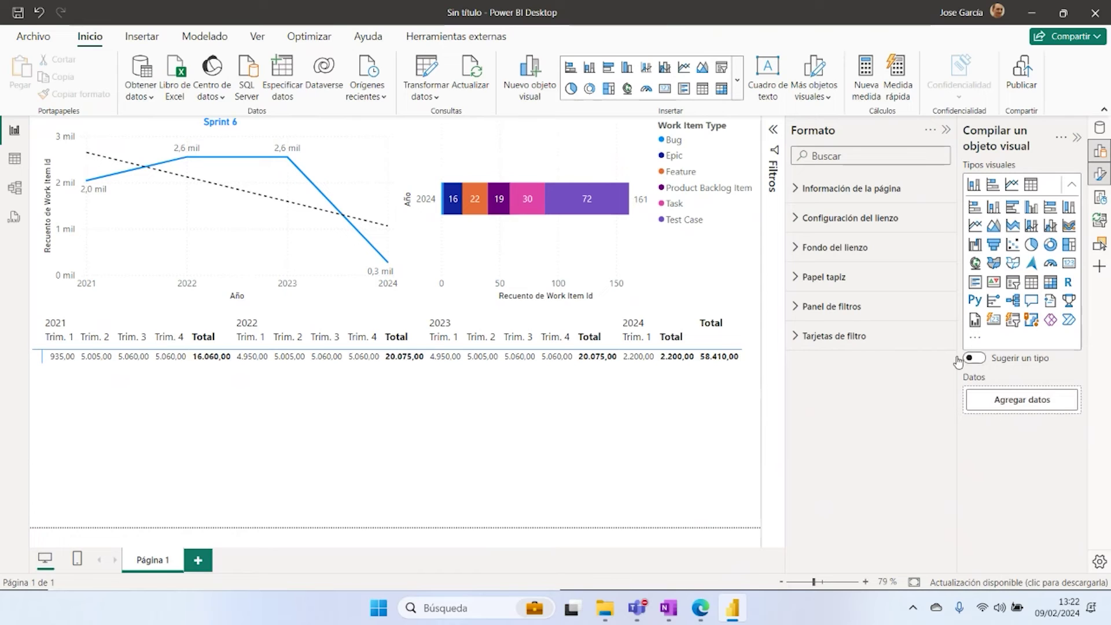
click(946, 131)
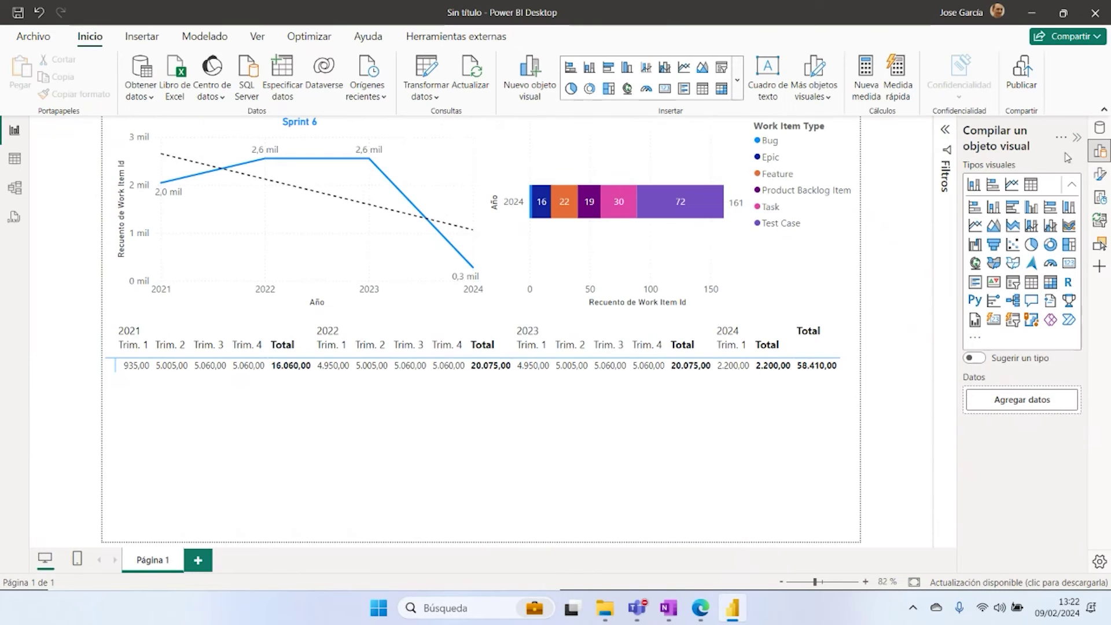
Step: Format the MiVista table's Effort column with a thousands separator and 0 decimals
click(1099, 129)
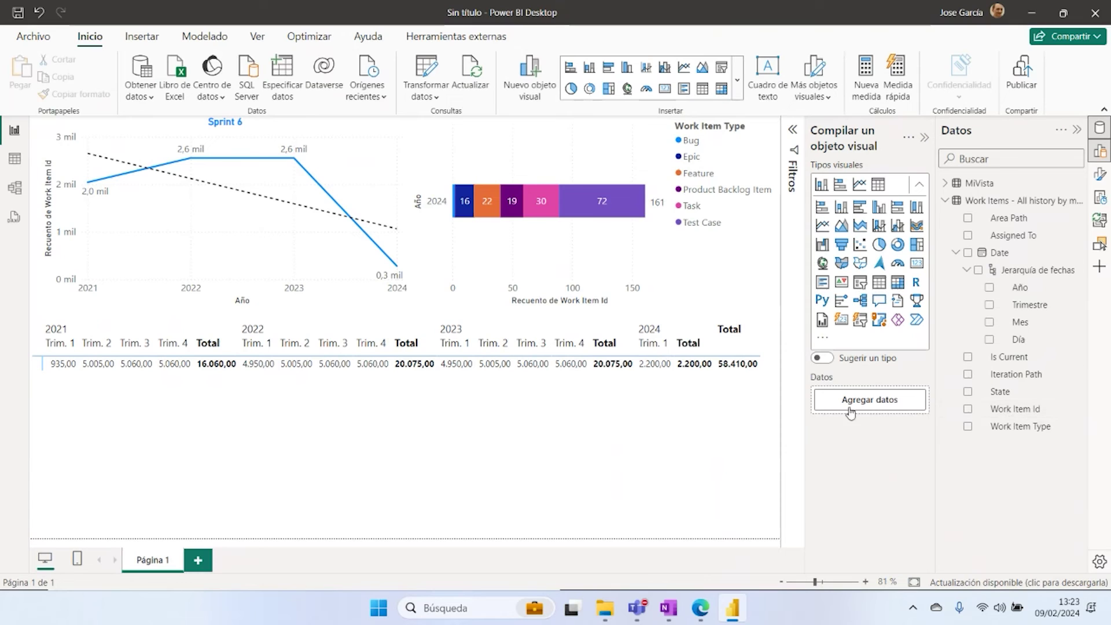
click(755, 395)
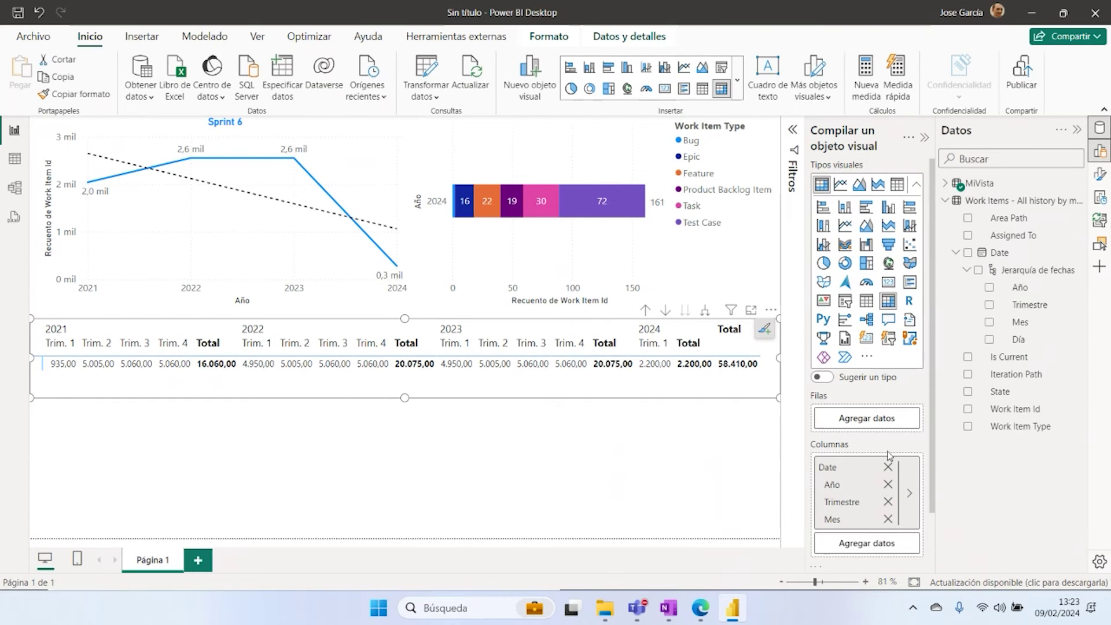
scroll(889, 456, down, 2)
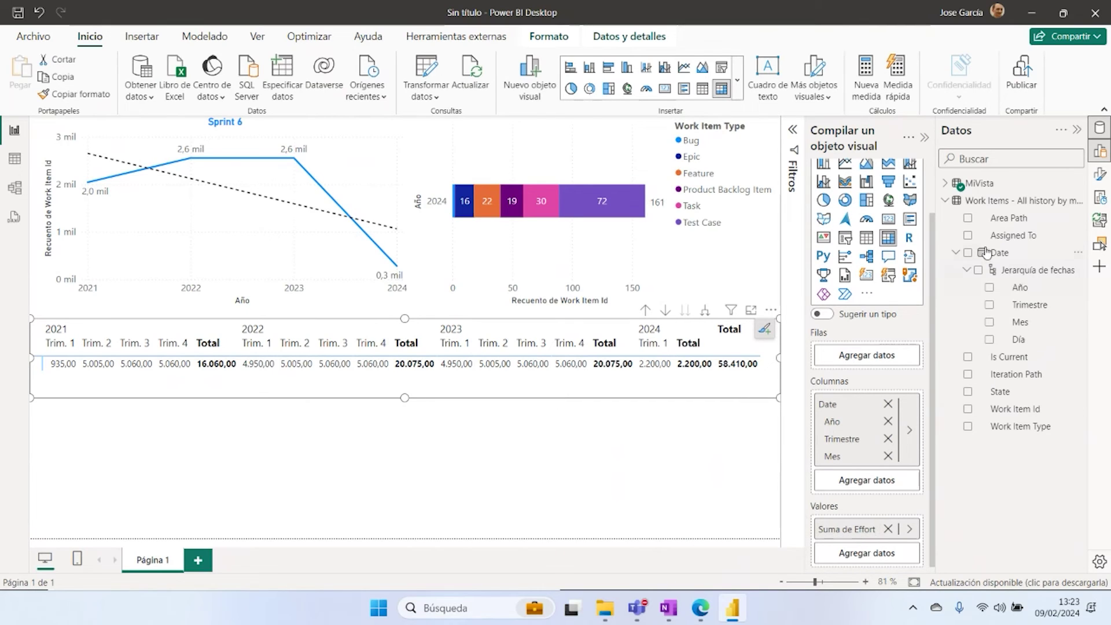
click(945, 183)
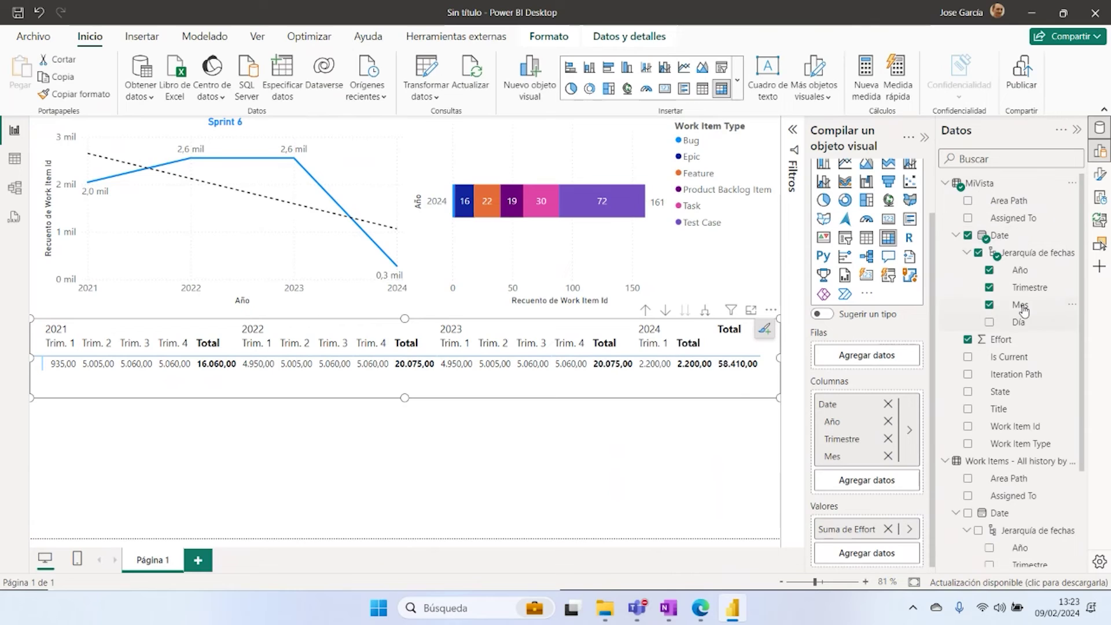
click(1007, 341)
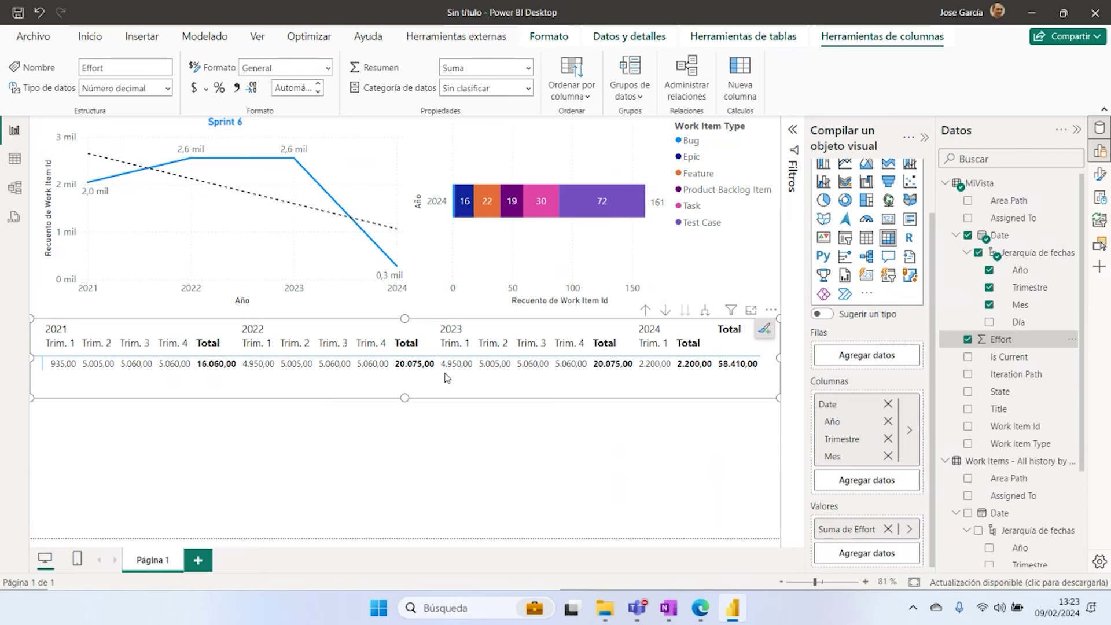
click(236, 90)
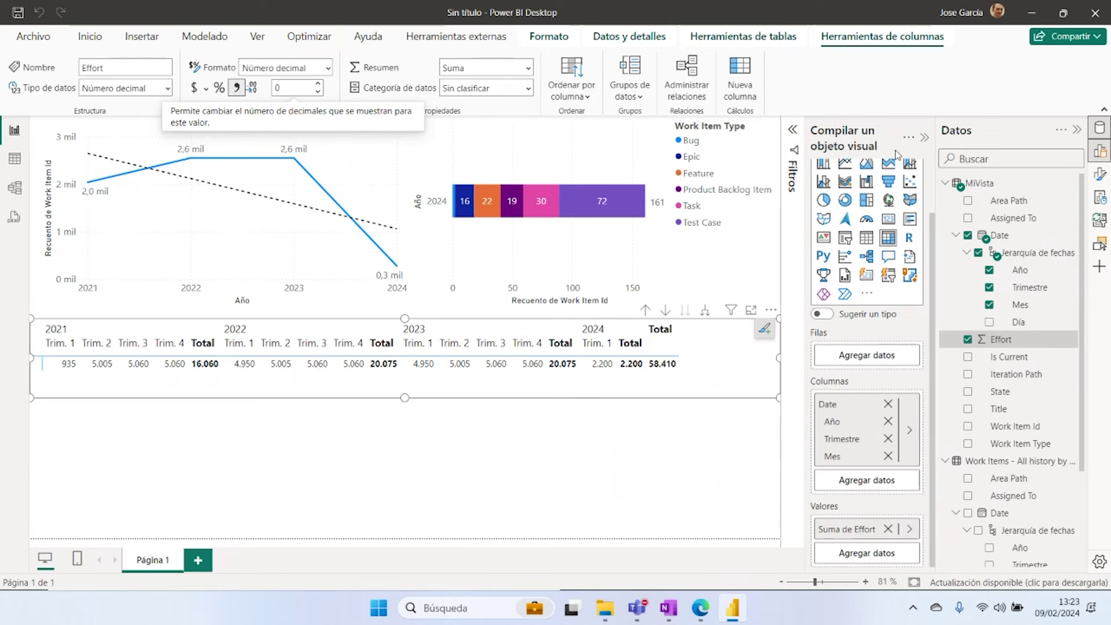
Step: Set the font size of the matrix values to 12 and close the side panes to free canvas space
click(1099, 174)
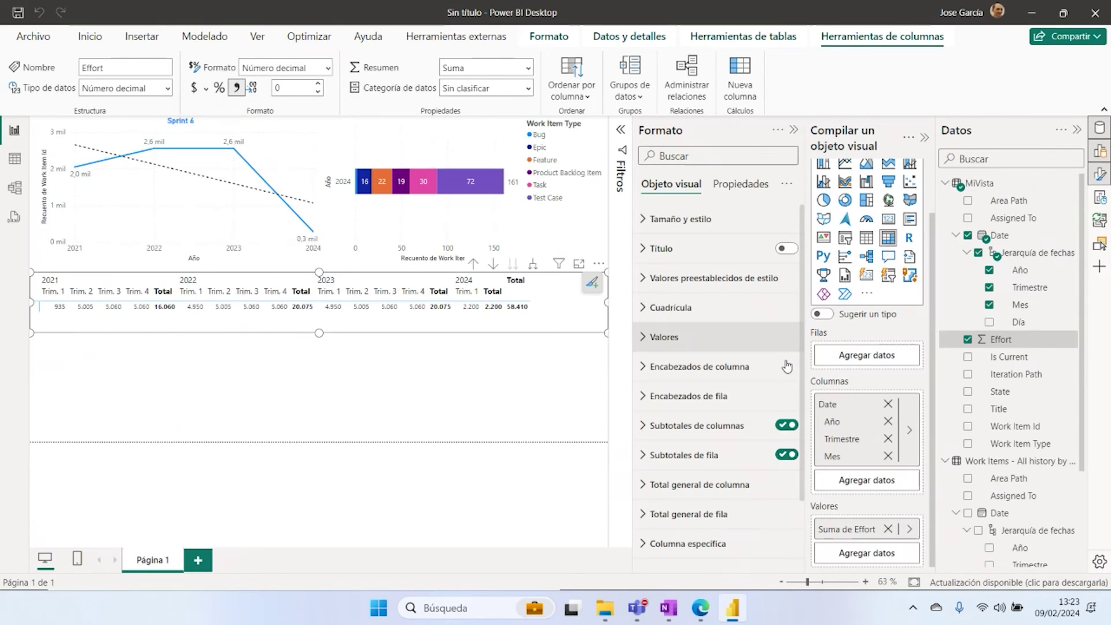
click(643, 338)
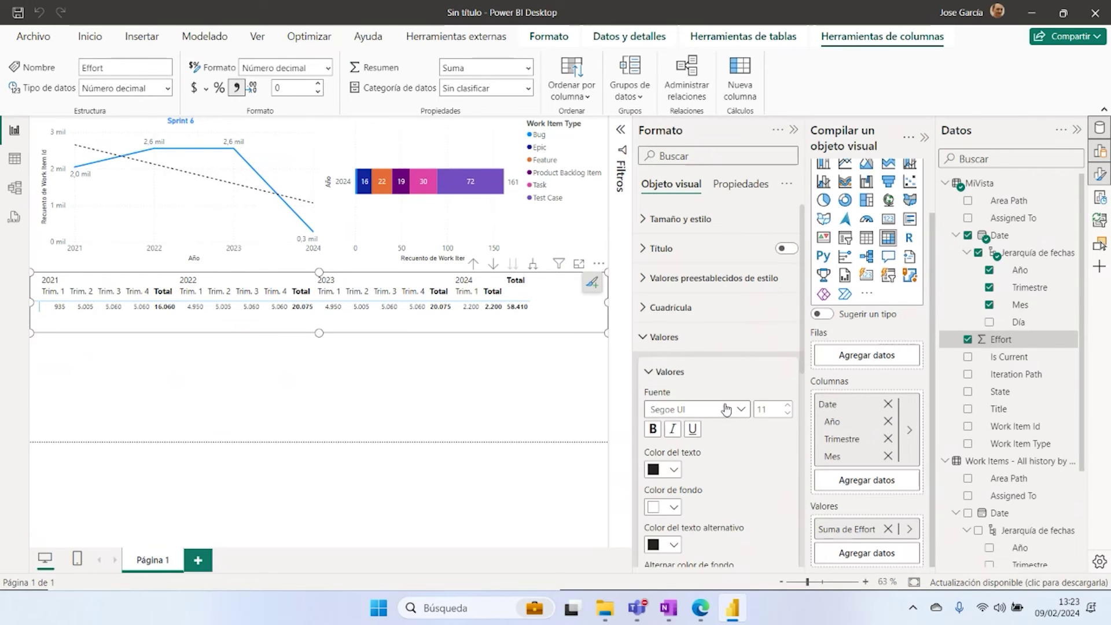
click(787, 405)
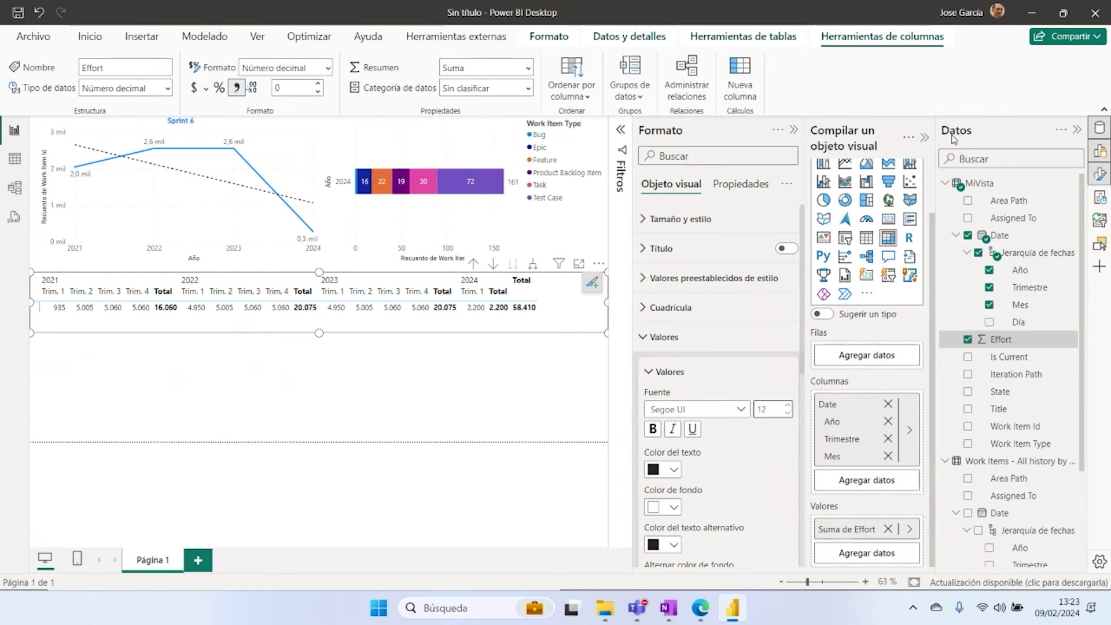
click(794, 131)
click(924, 139)
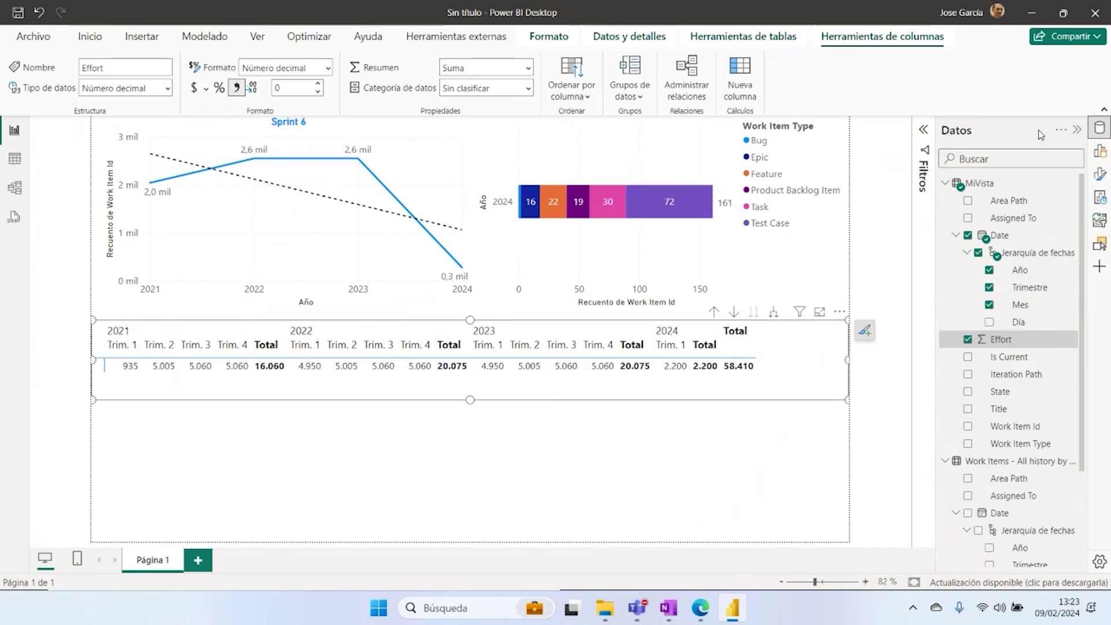
click(1076, 130)
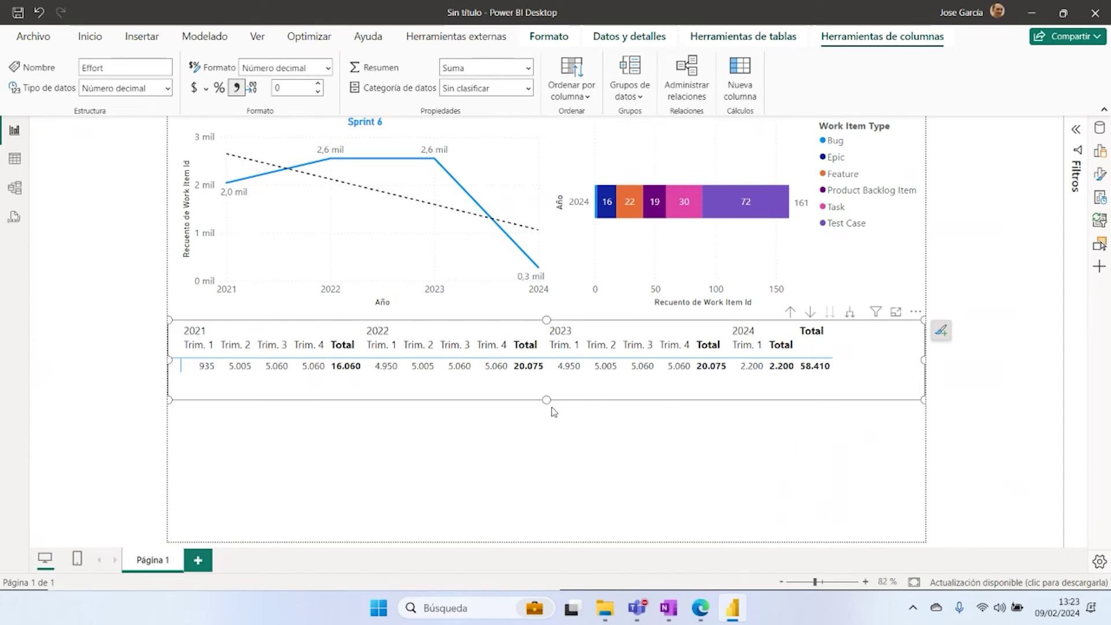
Step: Reduce the matrix's height so it ends just below its row of values, and deselect it
drag(547, 398, 547, 383)
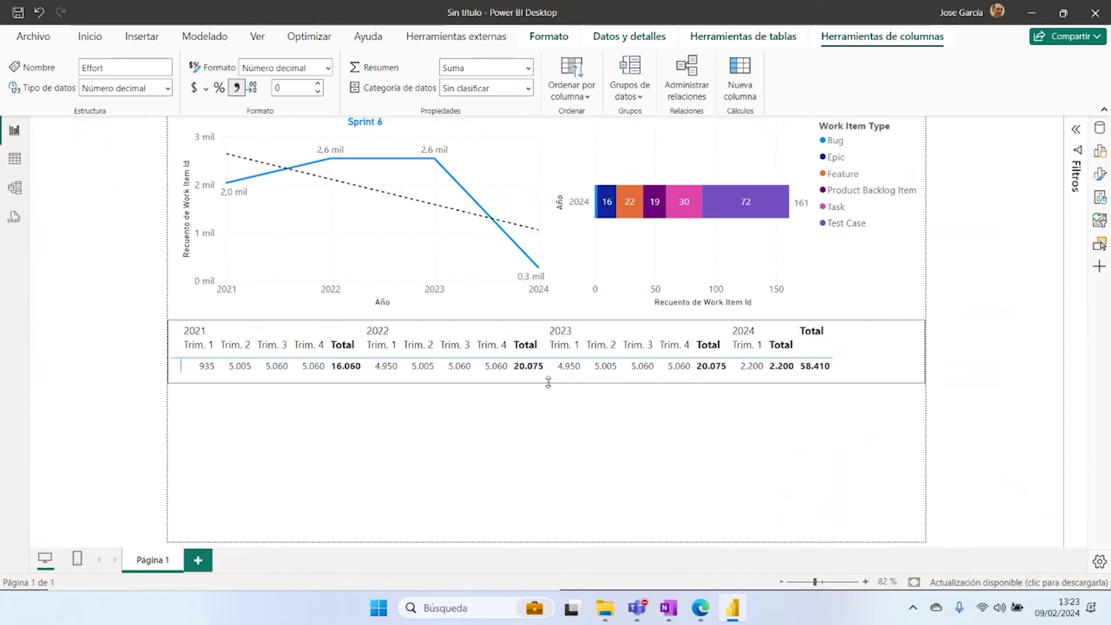
click(651, 418)
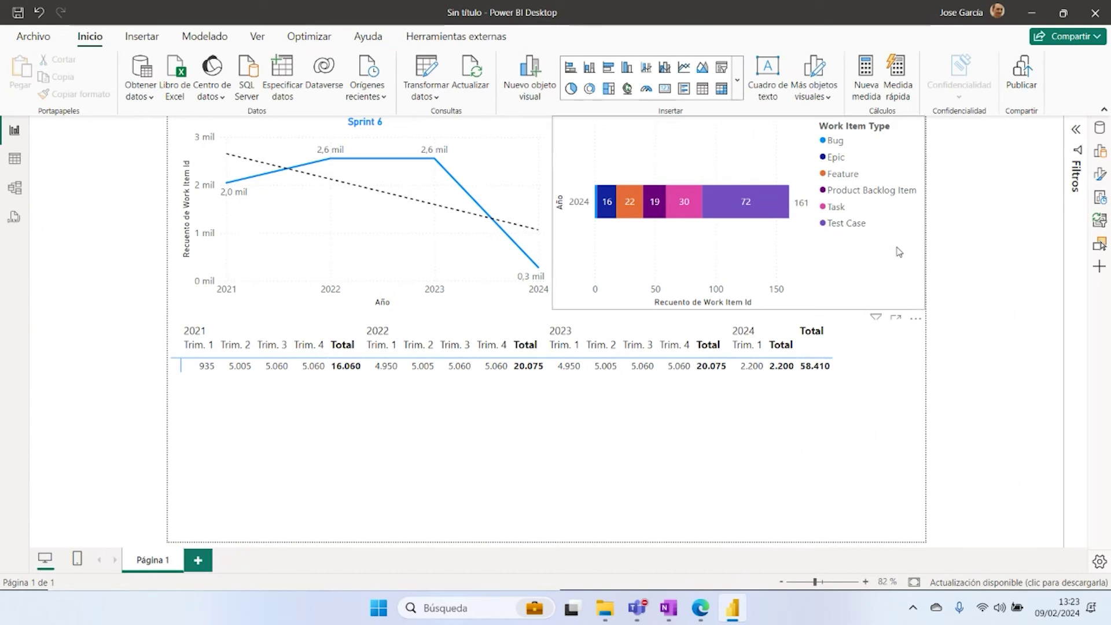
click(1075, 130)
click(1075, 130)
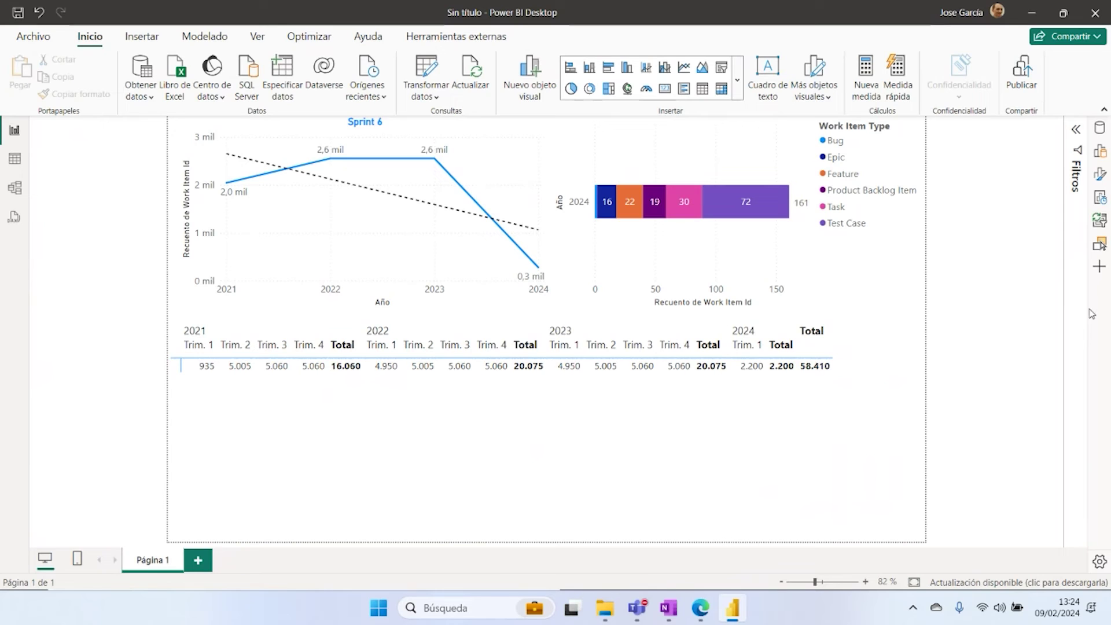
Step: Add a pie chart below the matrix and resize it to fill the left half of the page's remaining space
click(1099, 151)
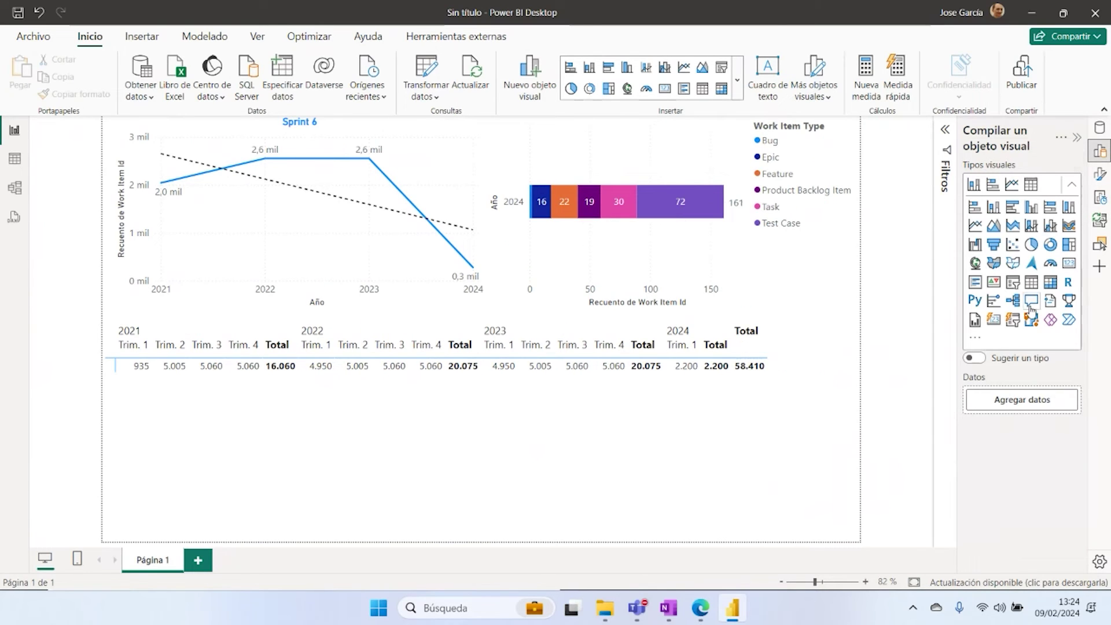
click(1032, 246)
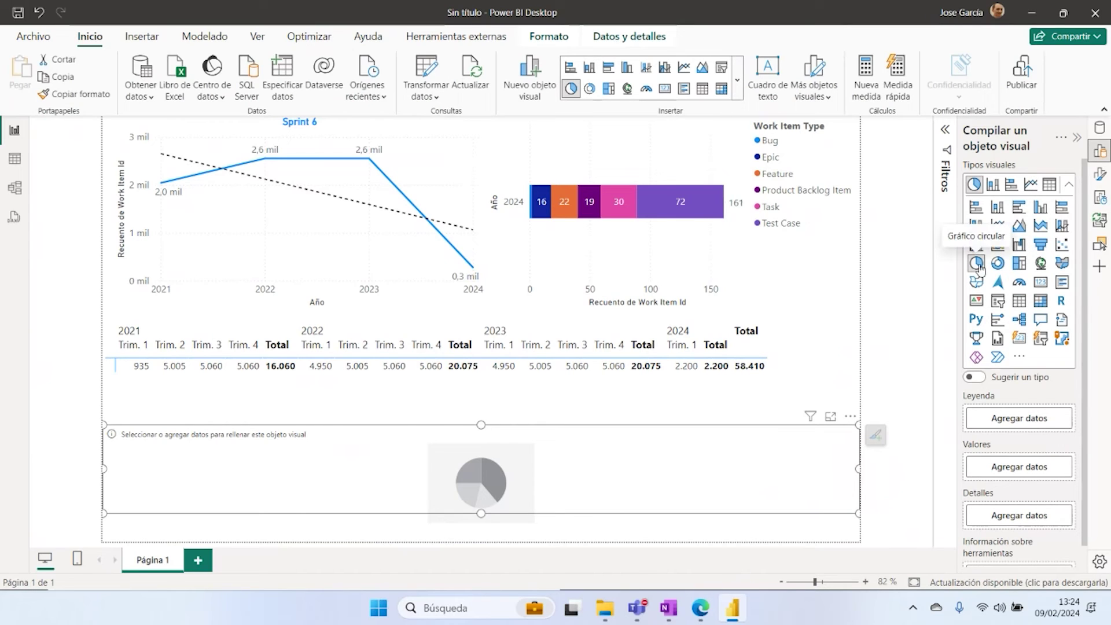
drag(858, 467, 311, 469)
drag(206, 420, 207, 384)
drag(311, 514, 482, 553)
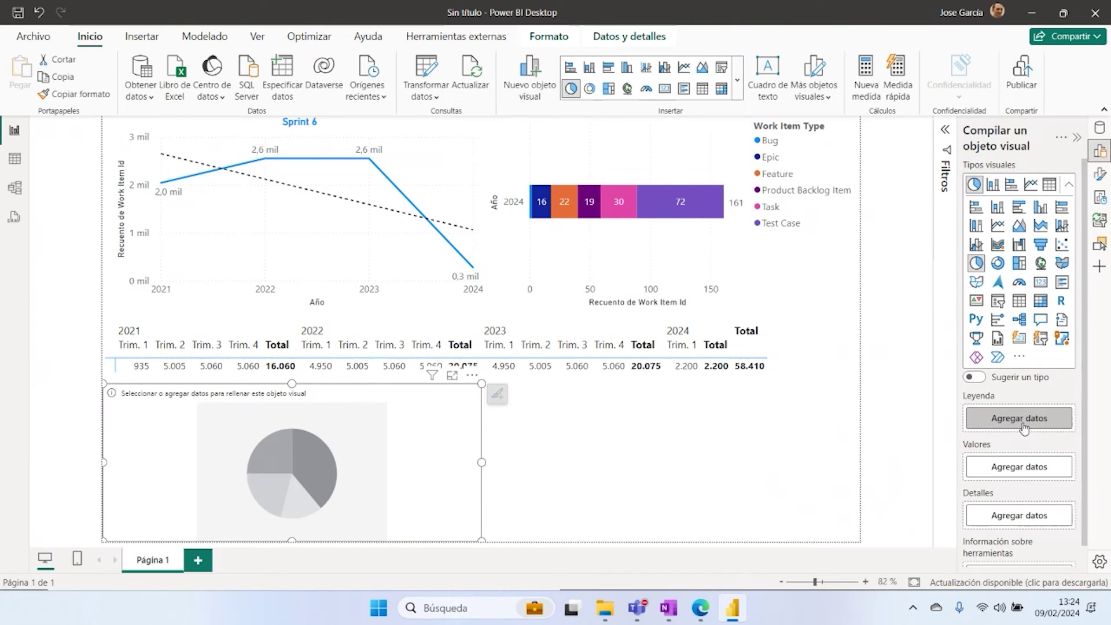
Step: Add Work Item Type from the 'Work Items - All history by month' table as the pie chart's legend
scroll(1019, 457, down, 1)
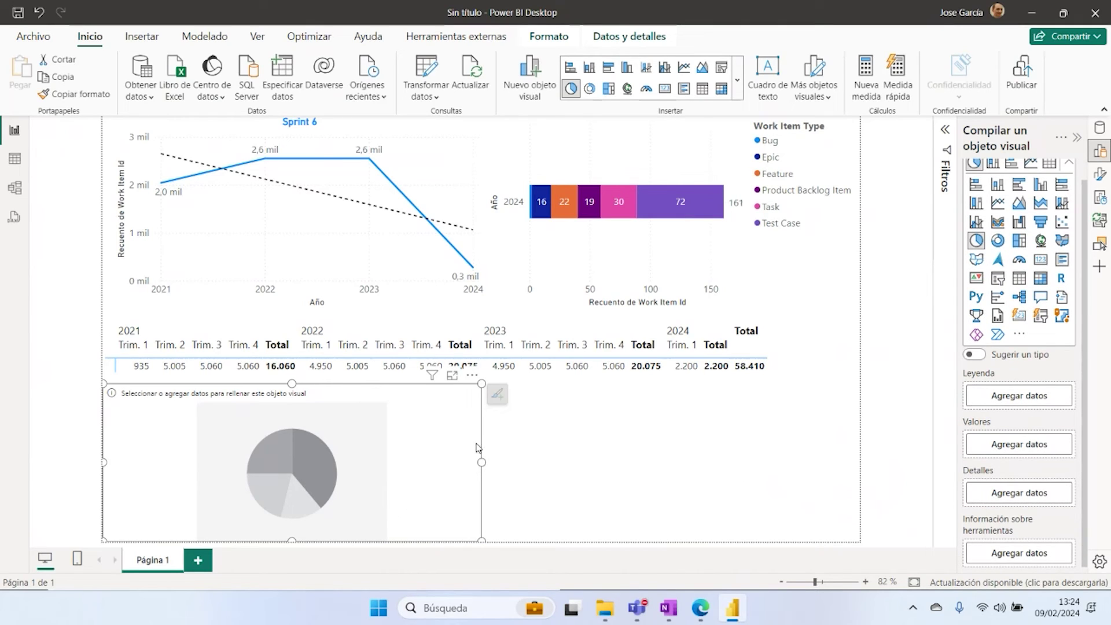
click(1019, 395)
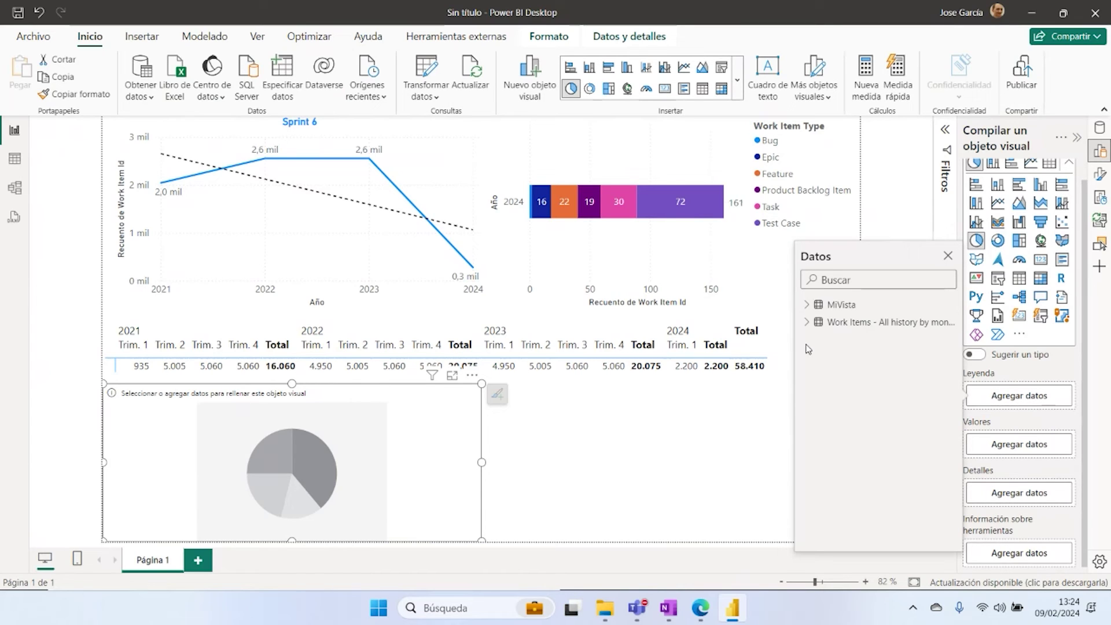
click(807, 323)
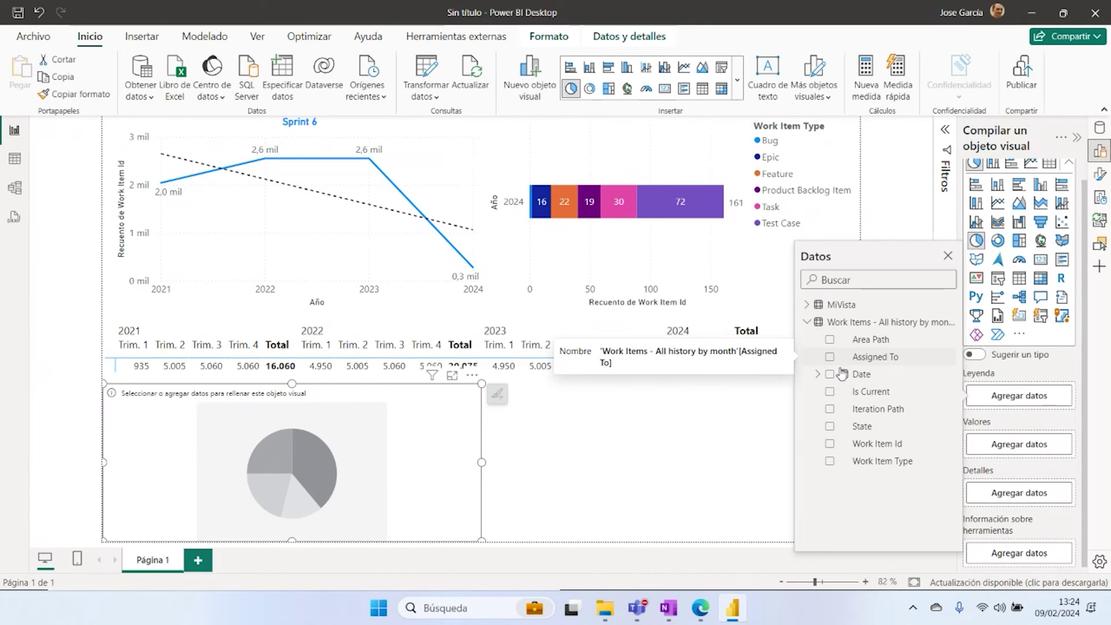
click(829, 462)
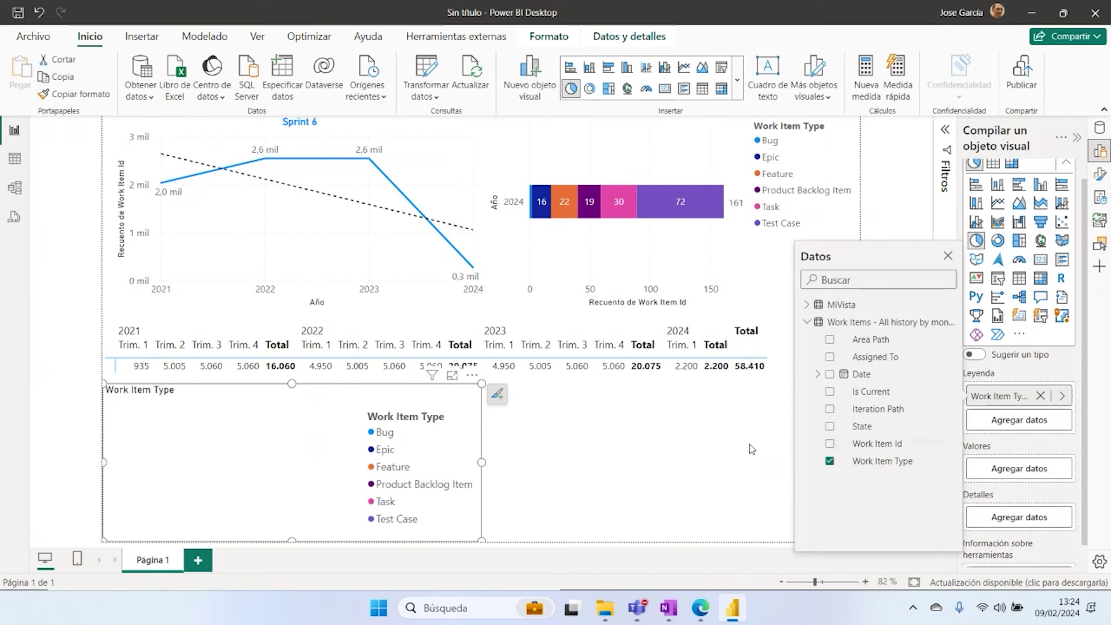
Step: Add Work Item Id from the 'Work Items - All history by month' table as the pie chart's values
click(1013, 473)
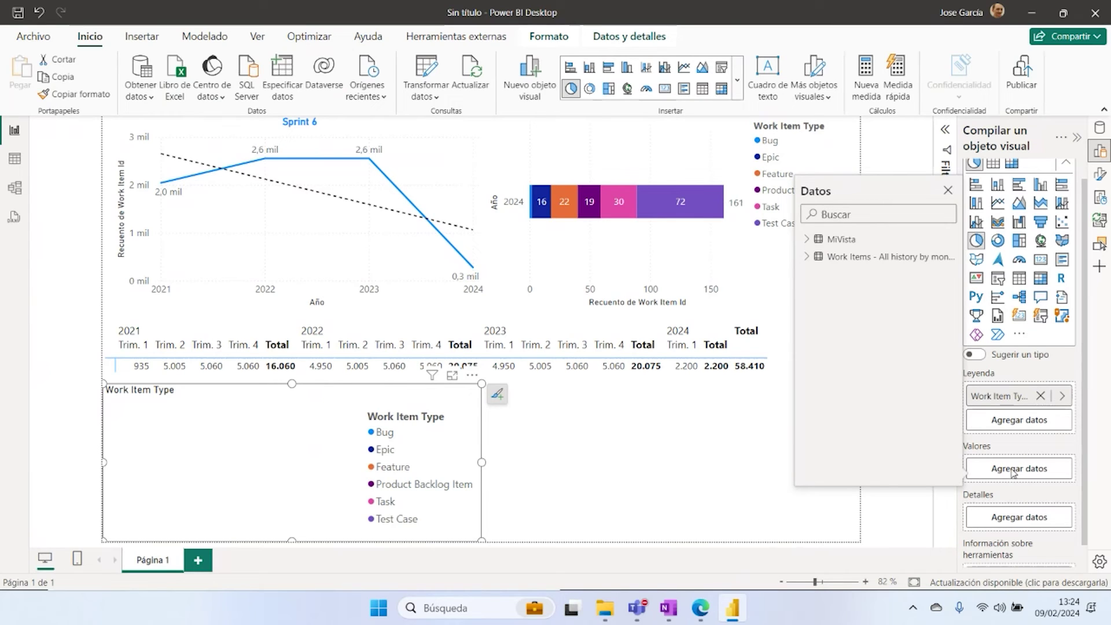
click(806, 256)
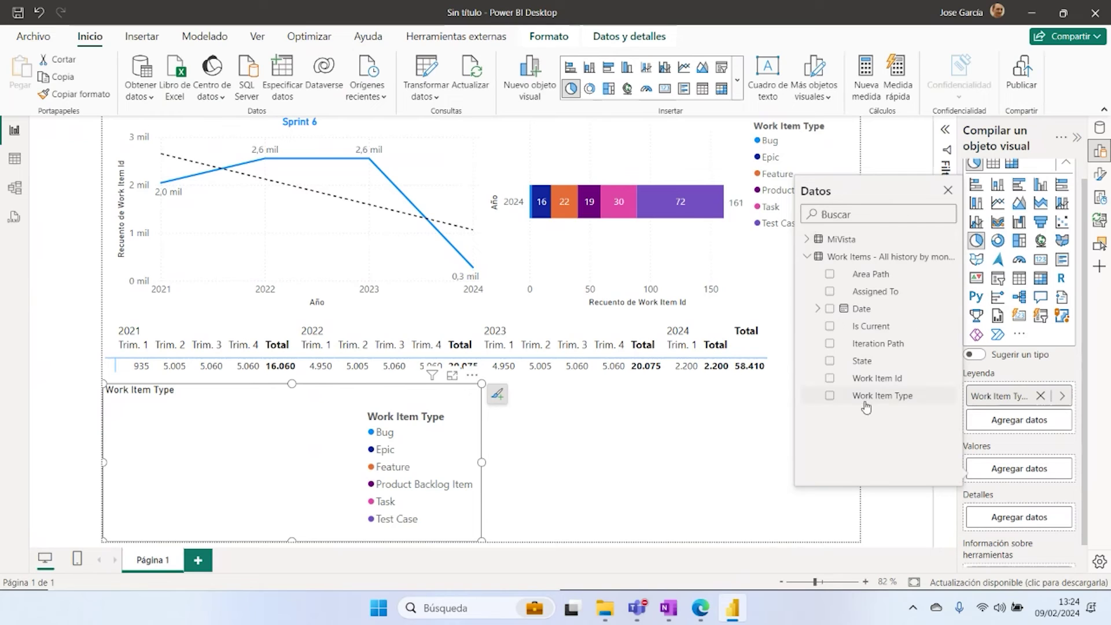
click(829, 379)
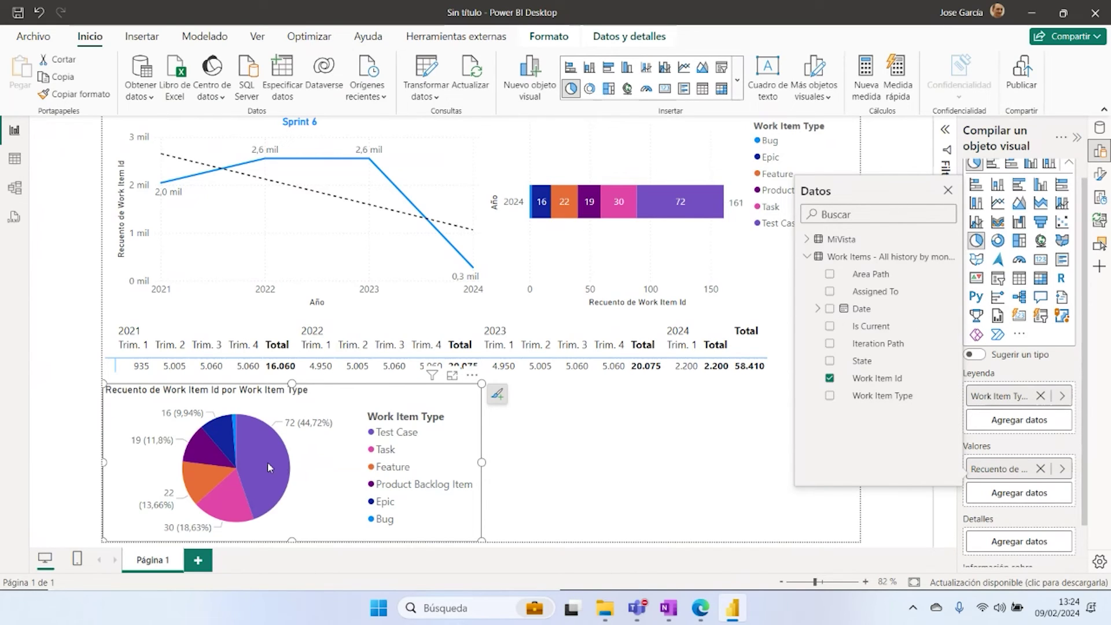
click(627, 466)
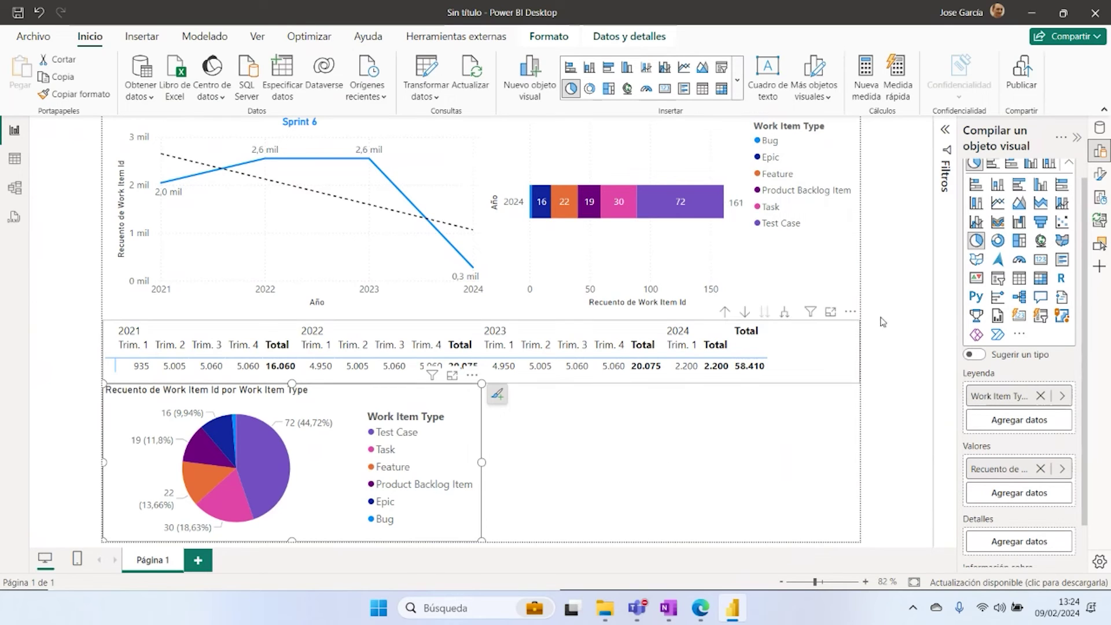
Step: Add a donut chart in the empty space beside the pie chart and open the field selection for its legend
click(732, 459)
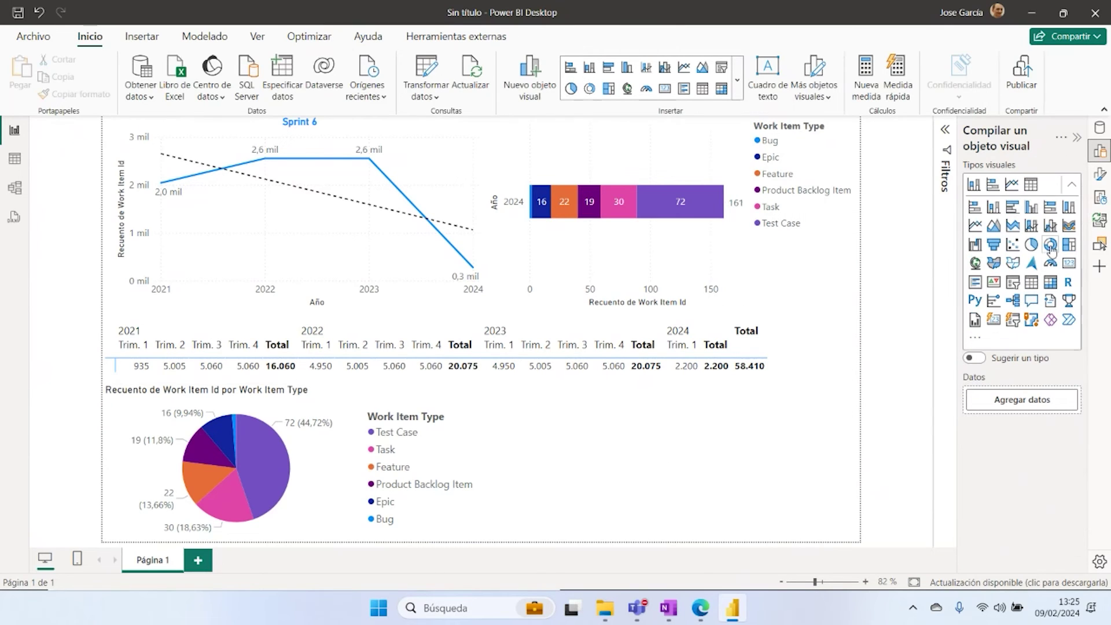
click(996, 263)
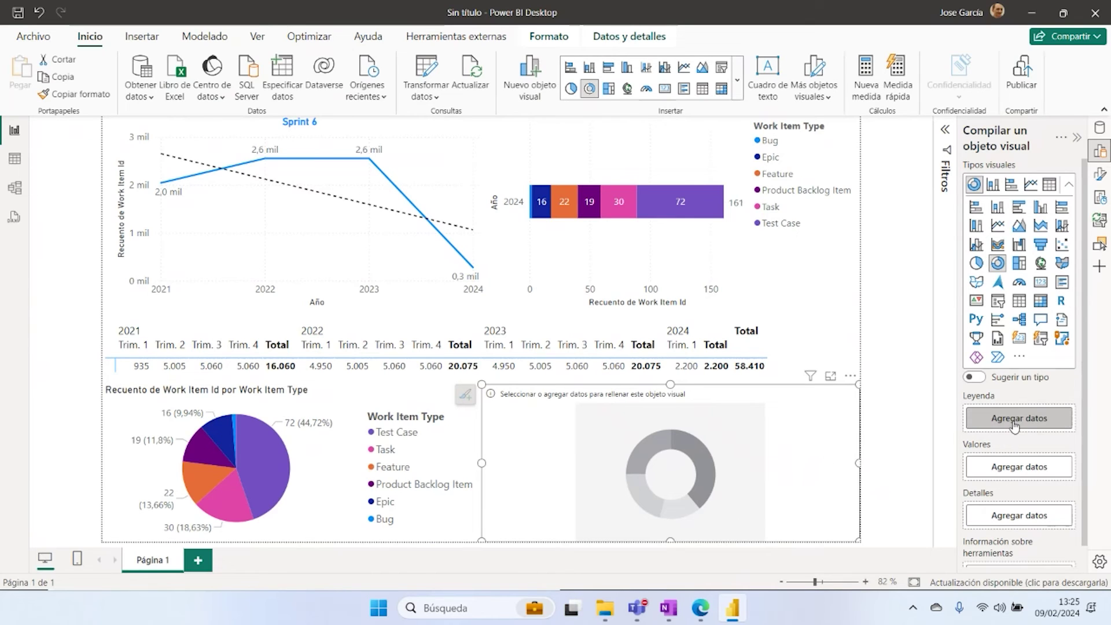
scroll(1034, 392, down, 1)
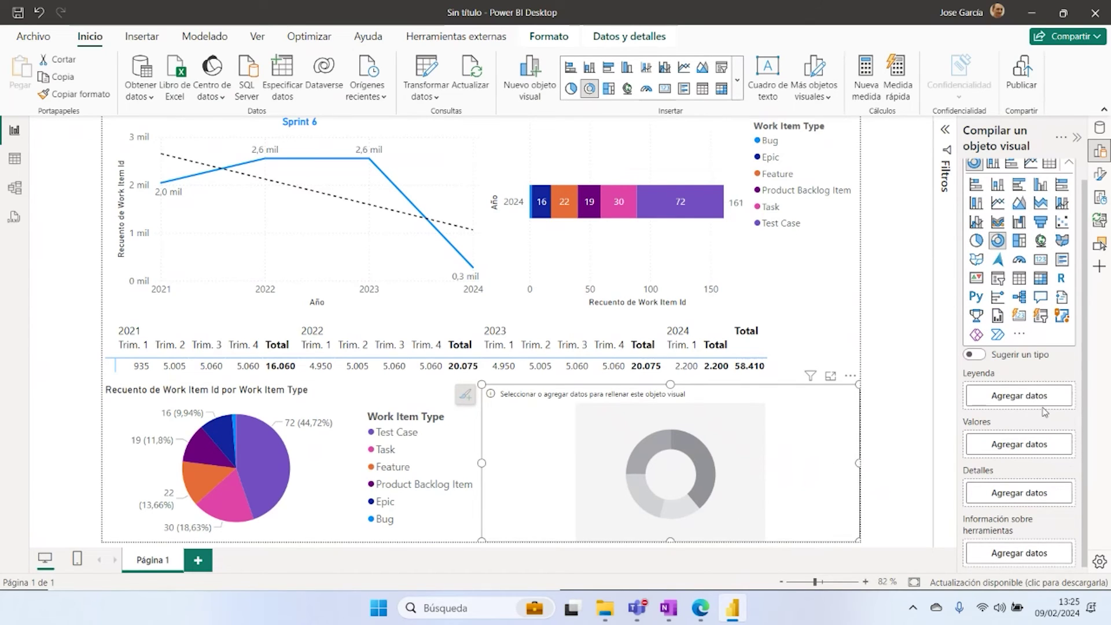
click(1037, 398)
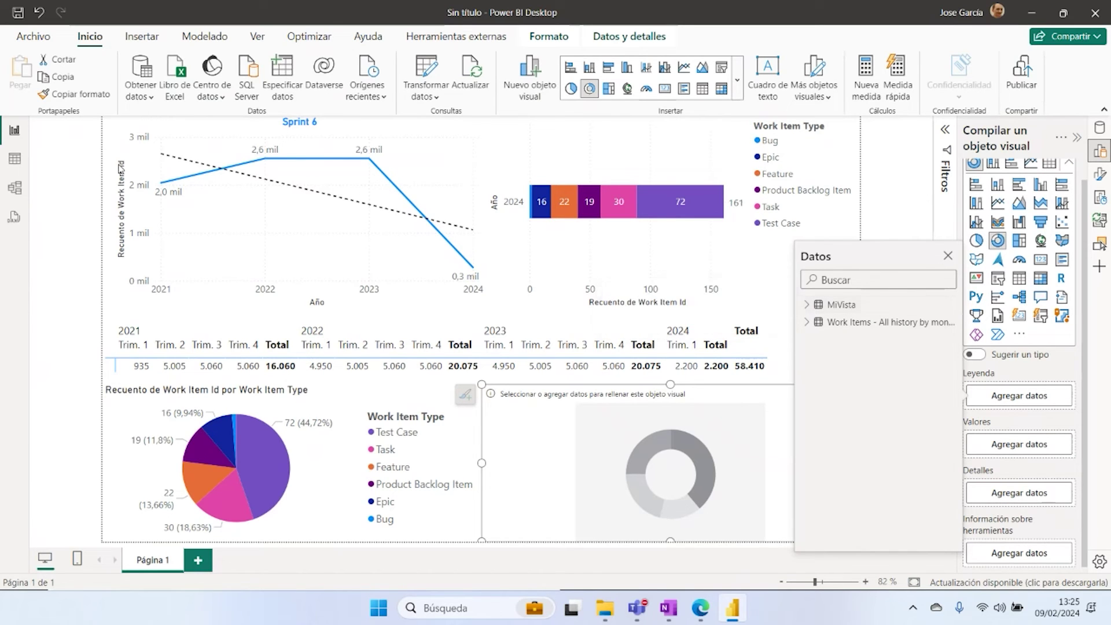
Step: Check which values the Assigned To column holds in the work items table view, and return to the report
click(17, 160)
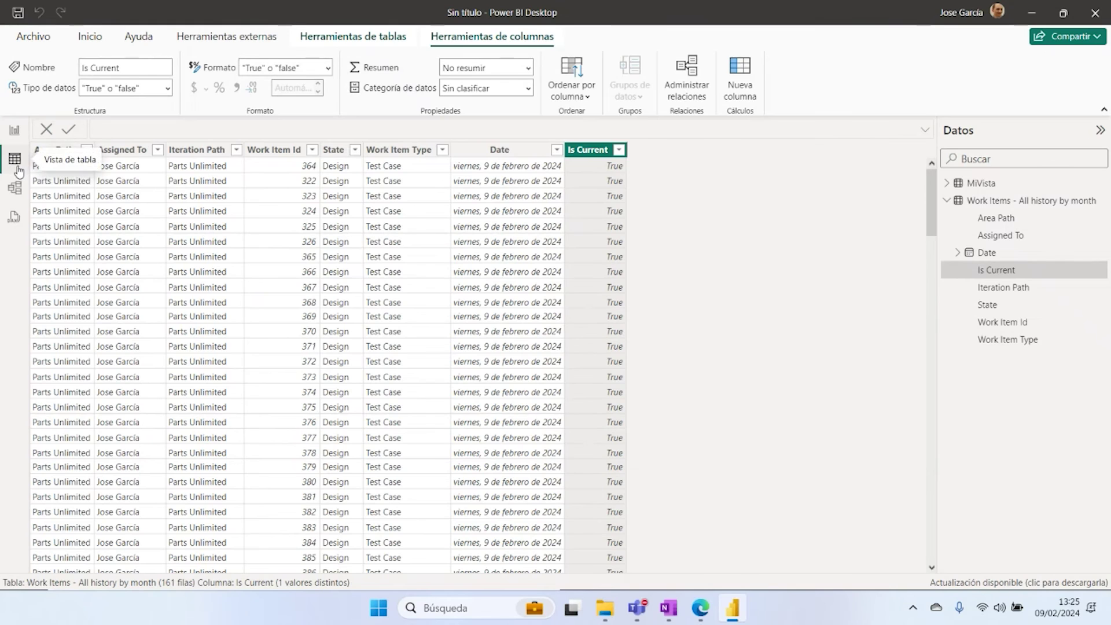
click(158, 151)
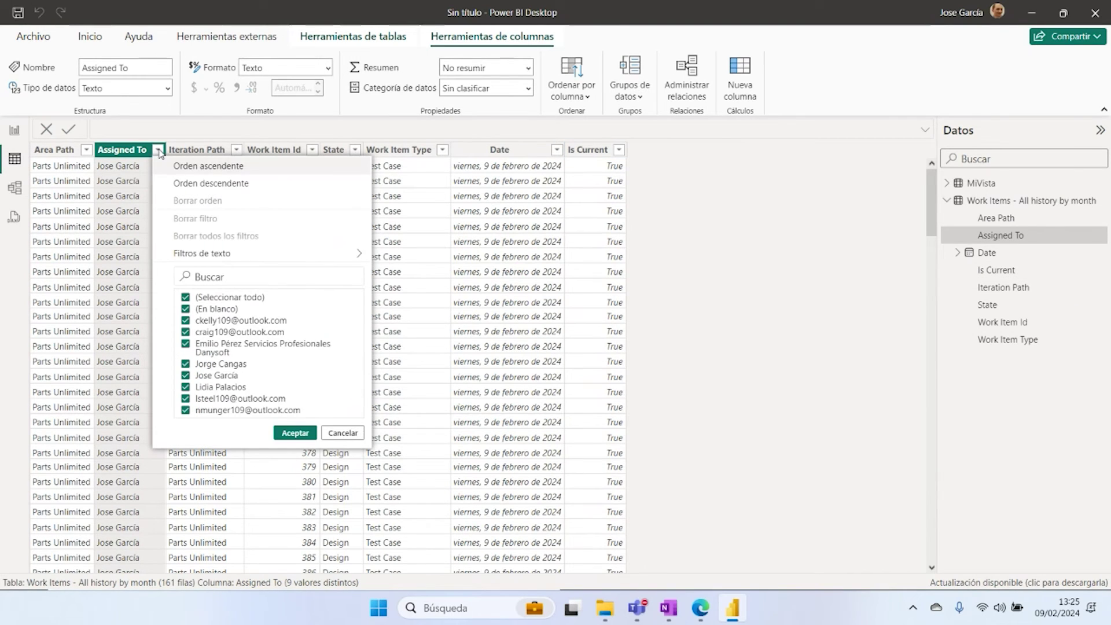
click(652, 372)
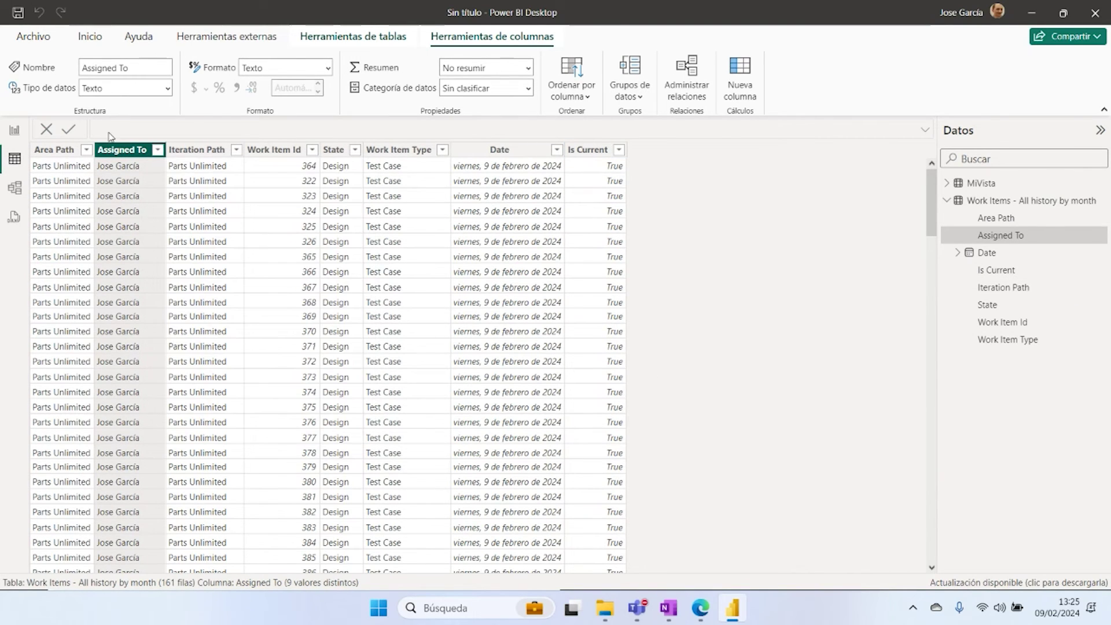
click(22, 125)
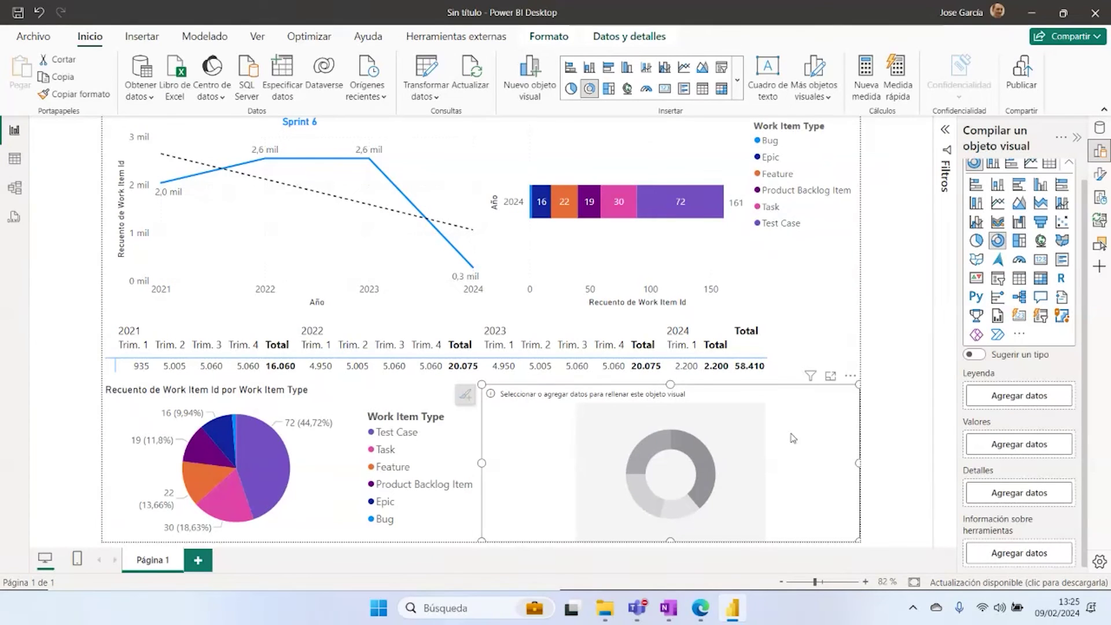
Step: Add Assigned To from the 'Work Items - All history by month' table as the donut chart's legend
click(1017, 397)
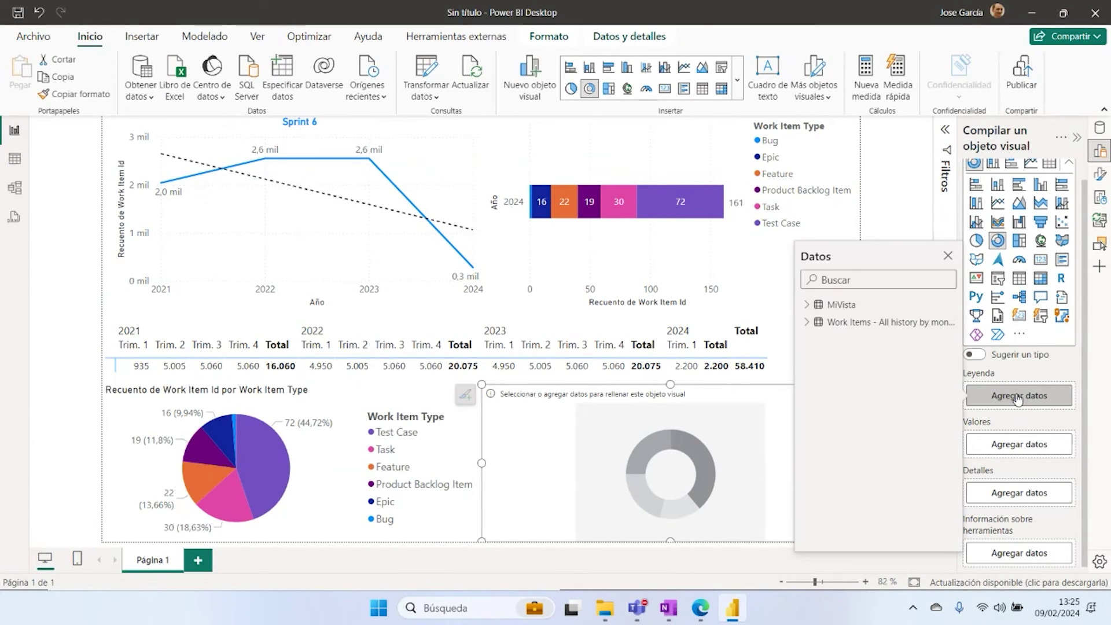
click(807, 323)
click(829, 357)
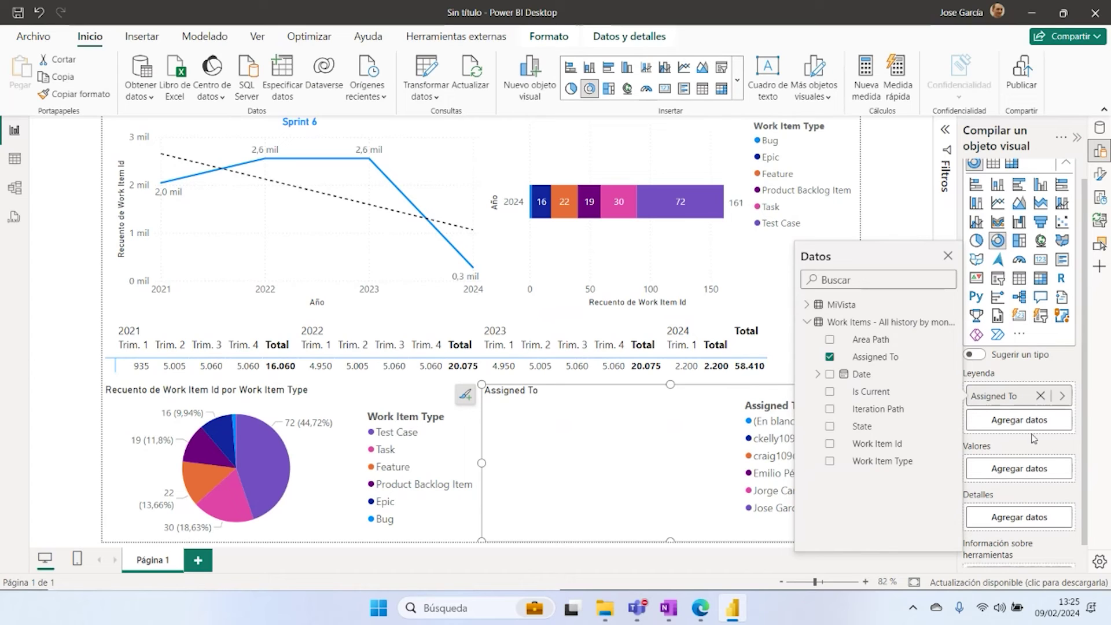
Step: Add Work Item Type from the 'Work Items - All history by month' table as the donut chart's values
click(1033, 475)
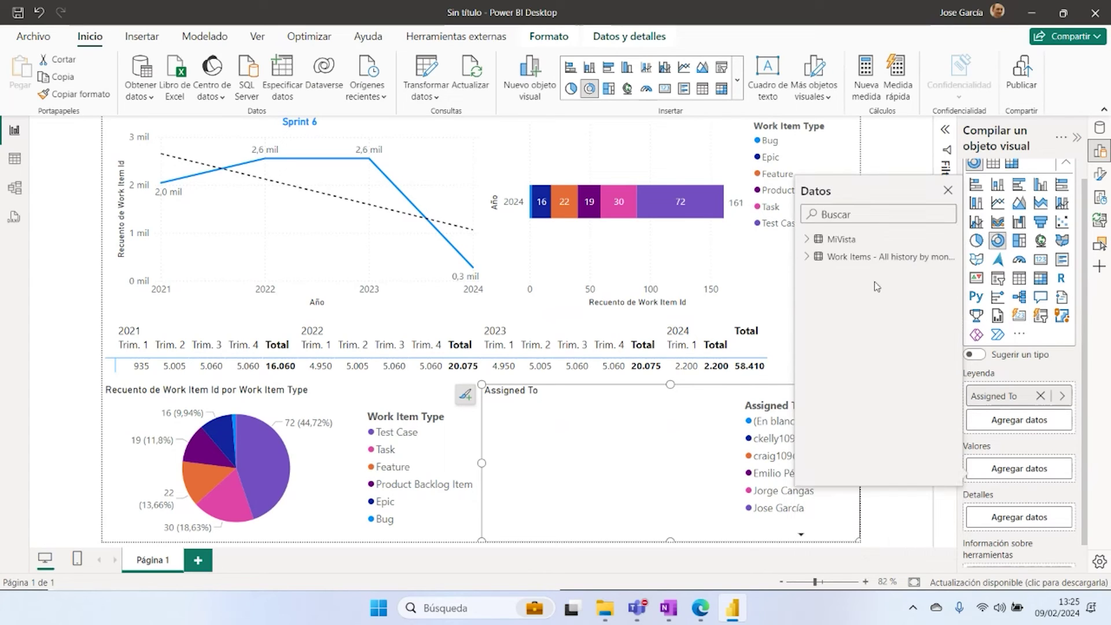
click(806, 258)
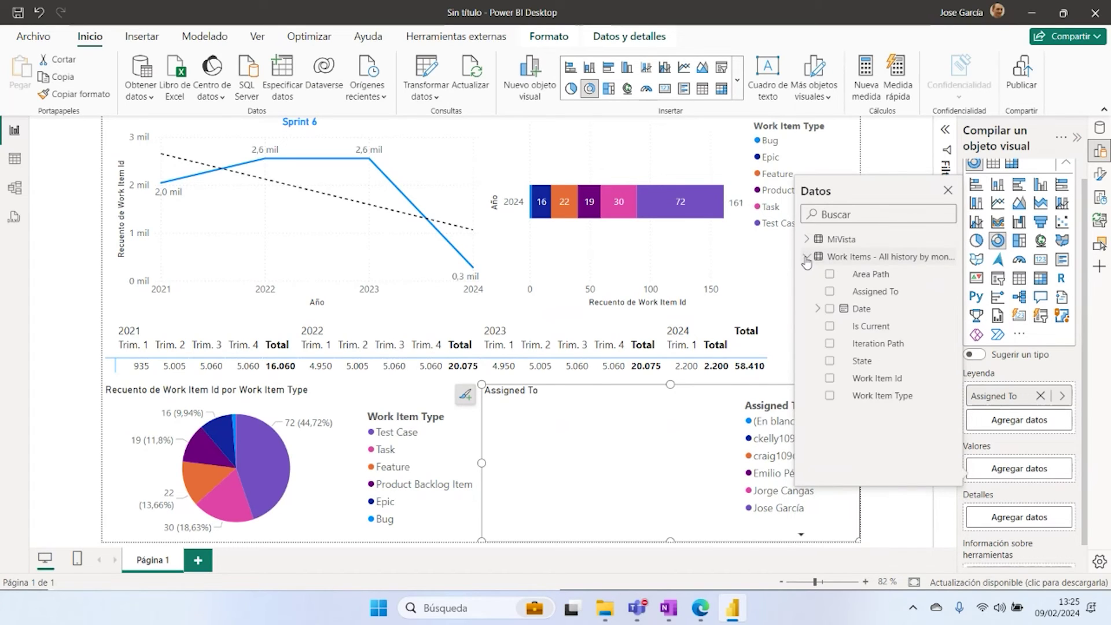
click(830, 397)
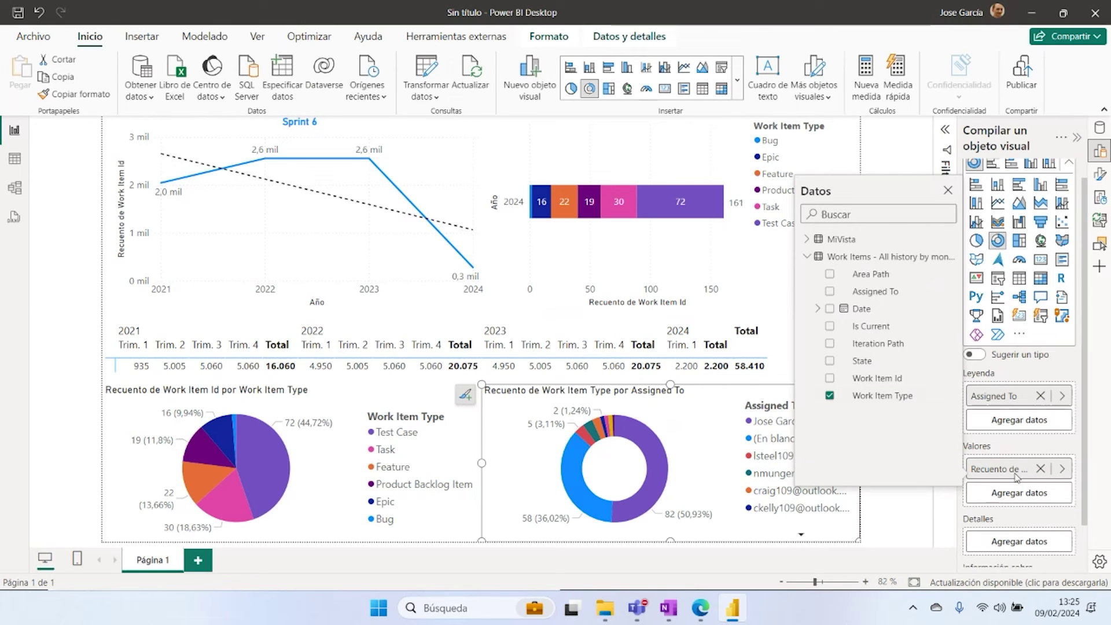
click(947, 191)
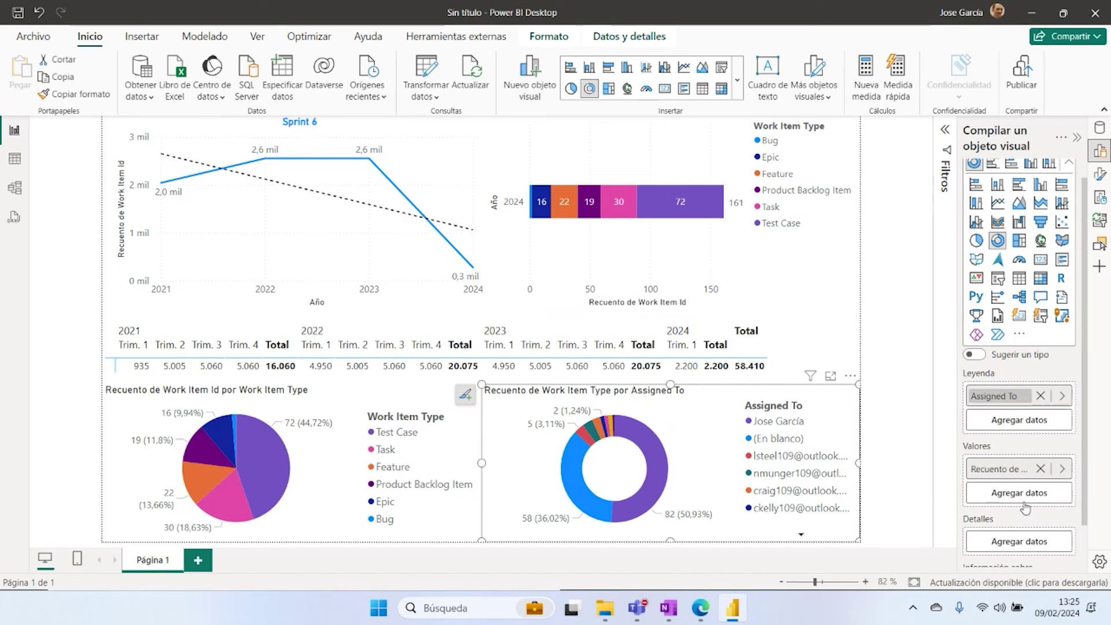
Step: Check the aggregation options of the donut chart's value field and inspect the details of its largest segment
click(1062, 469)
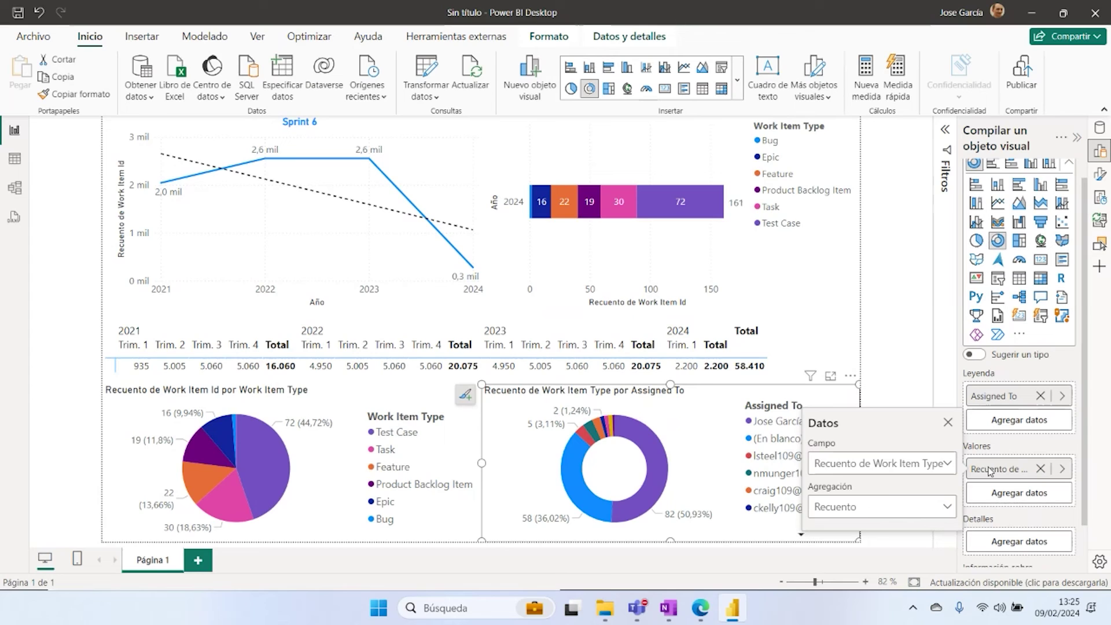
click(951, 511)
click(951, 512)
click(917, 383)
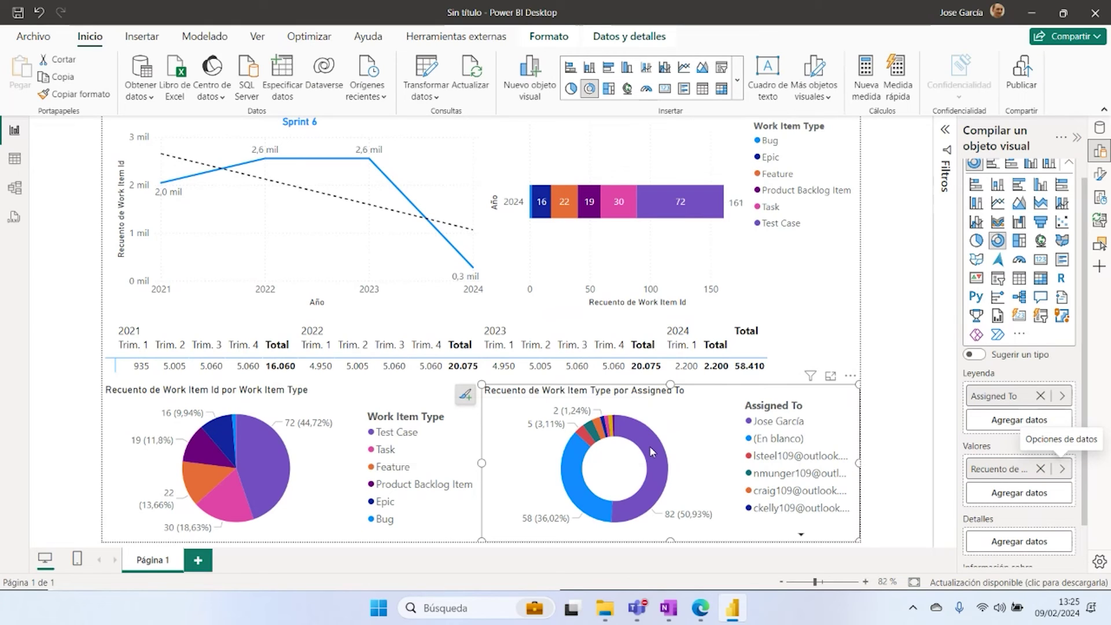
mouse_move(649, 446)
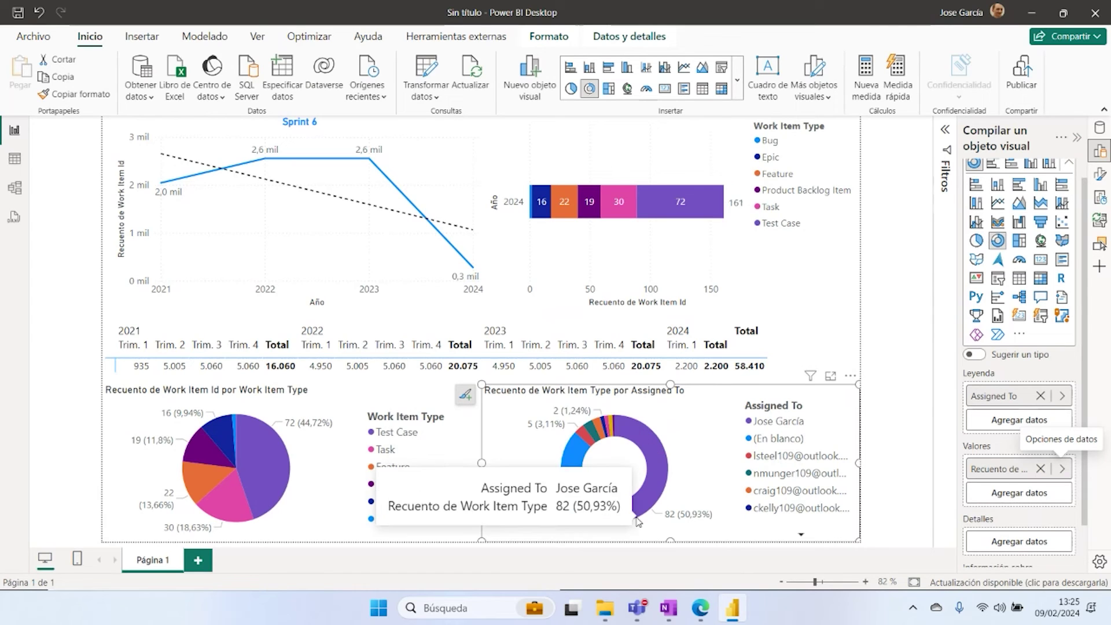
mouse_move(580, 488)
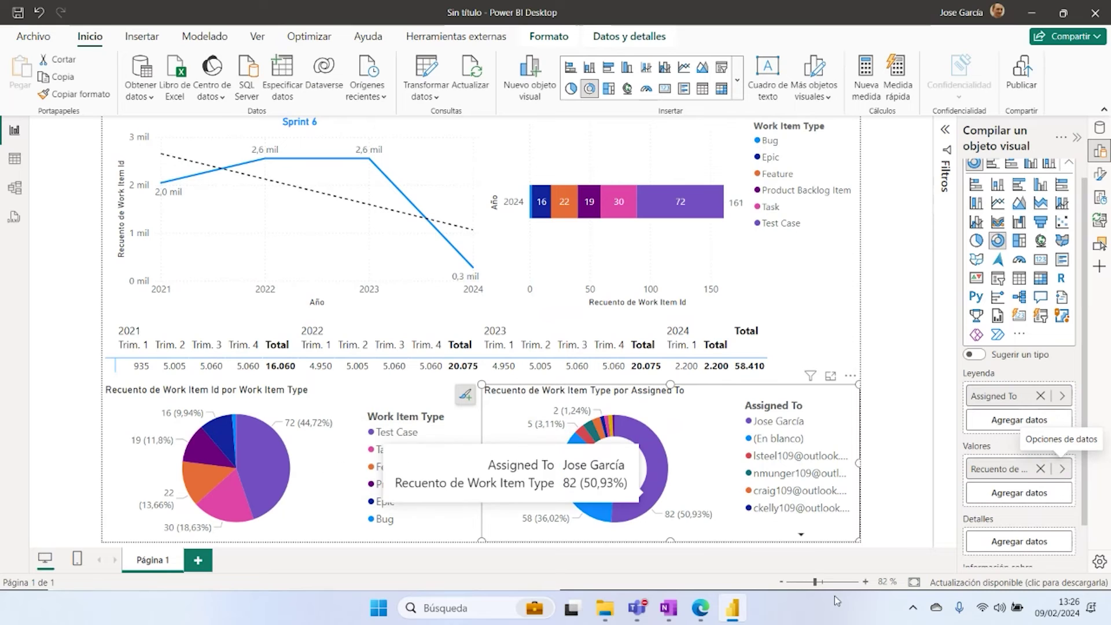
Step: Scroll to the last entries of the donut chart's legend and open the chart's formatting options, checking its size and position
click(801, 534)
double_click(800, 534)
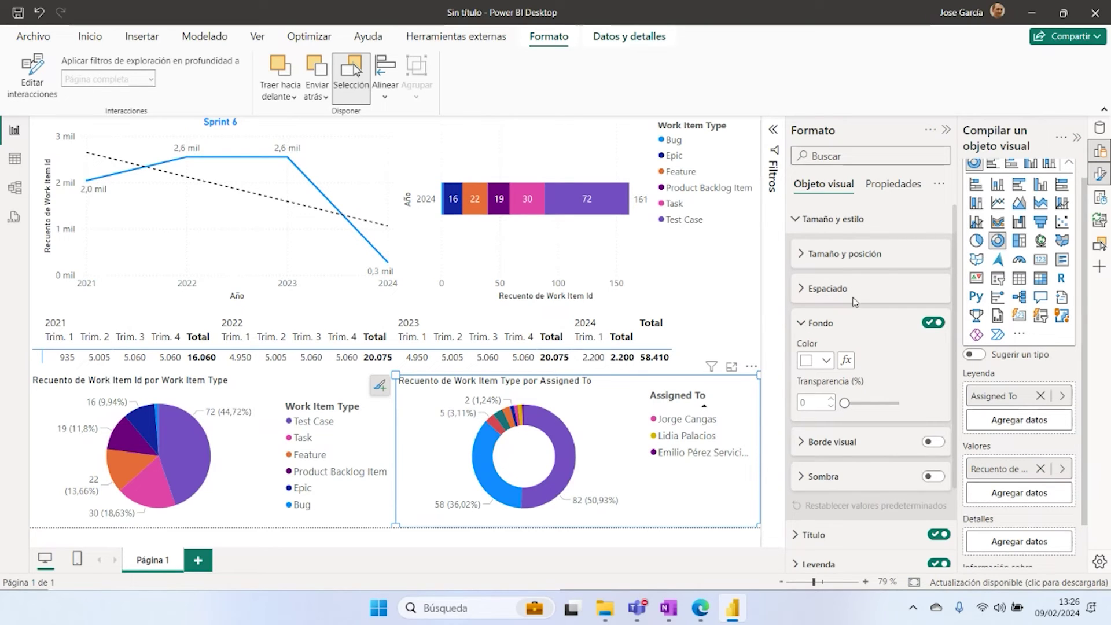
click(802, 255)
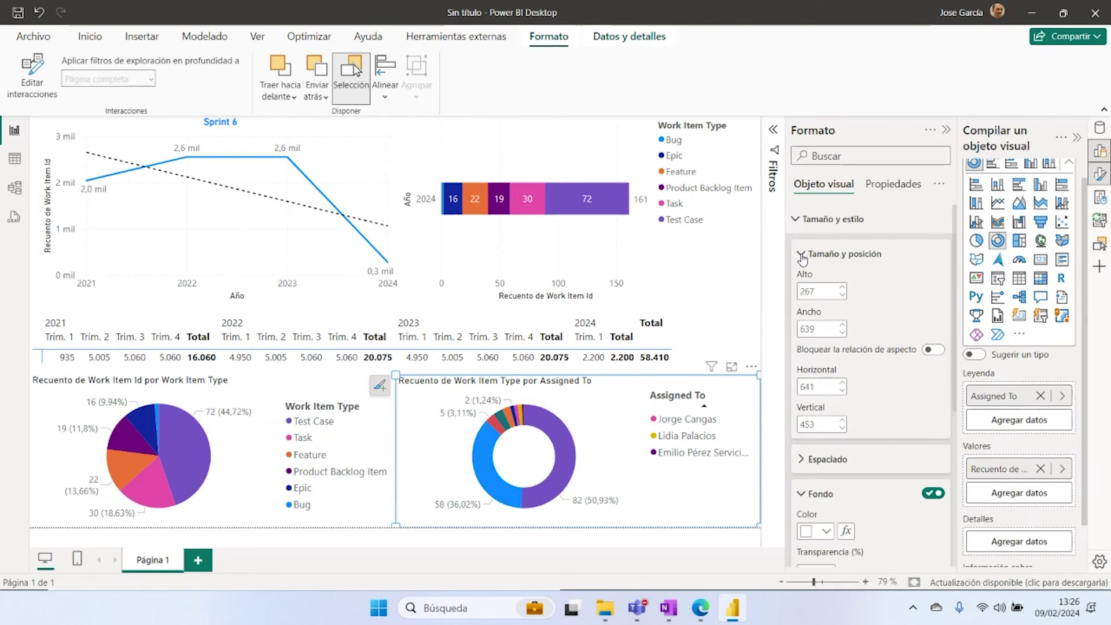
click(802, 256)
Step: Set the font size of the donut chart's legend text to 10
scroll(940, 381, down, 2)
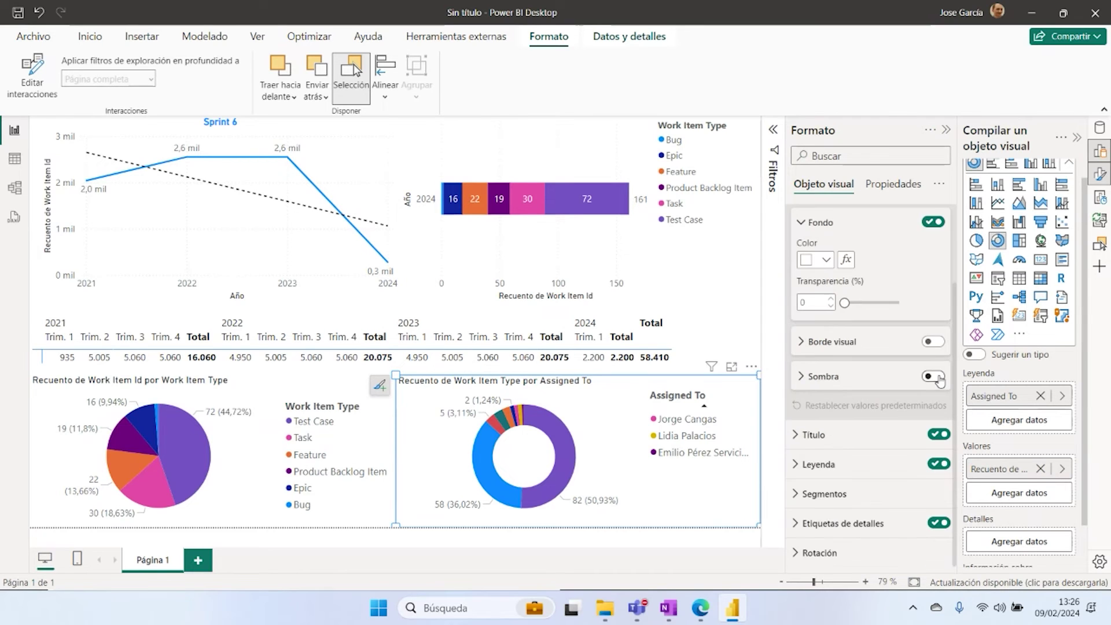
click(795, 465)
scroll(868, 376, down, 3)
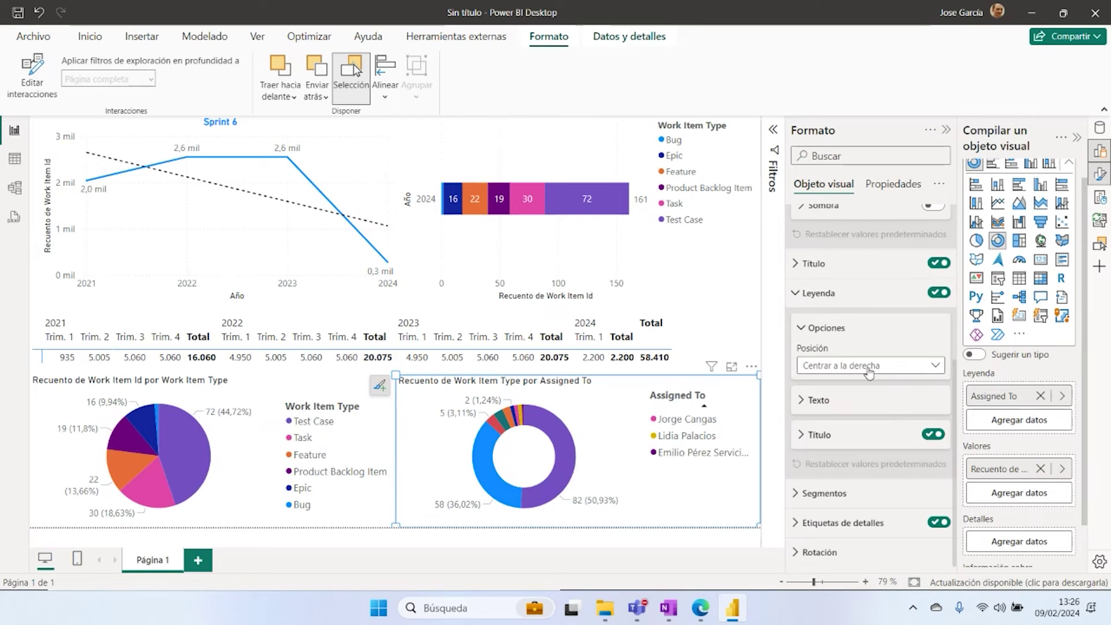
click(802, 402)
scroll(952, 441, down, 1)
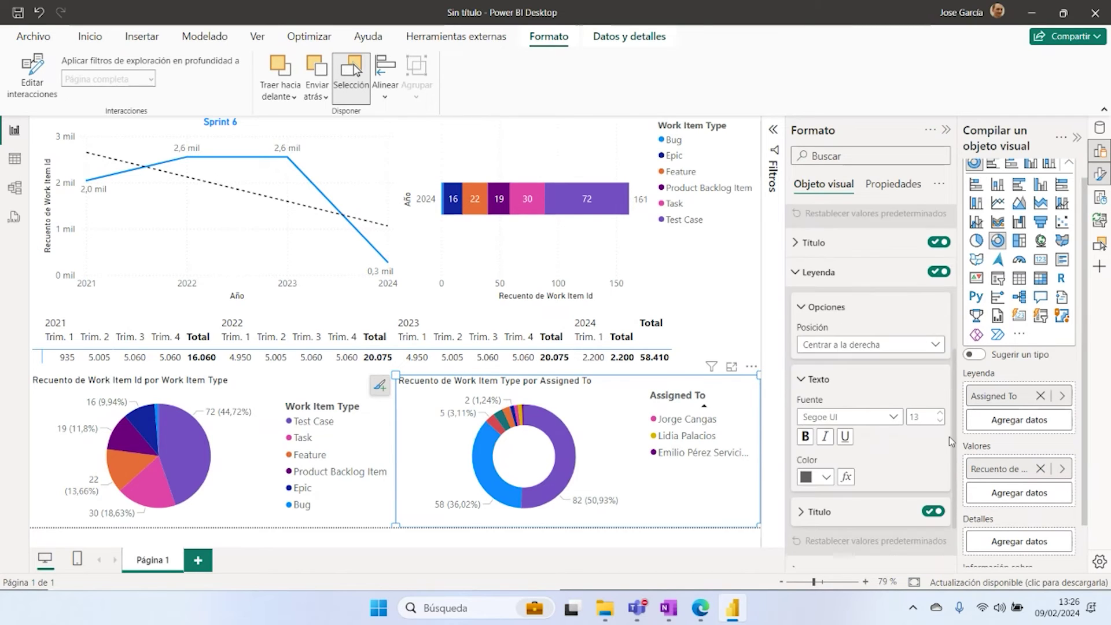
scroll(952, 442, down, 1)
click(940, 388)
click(939, 388)
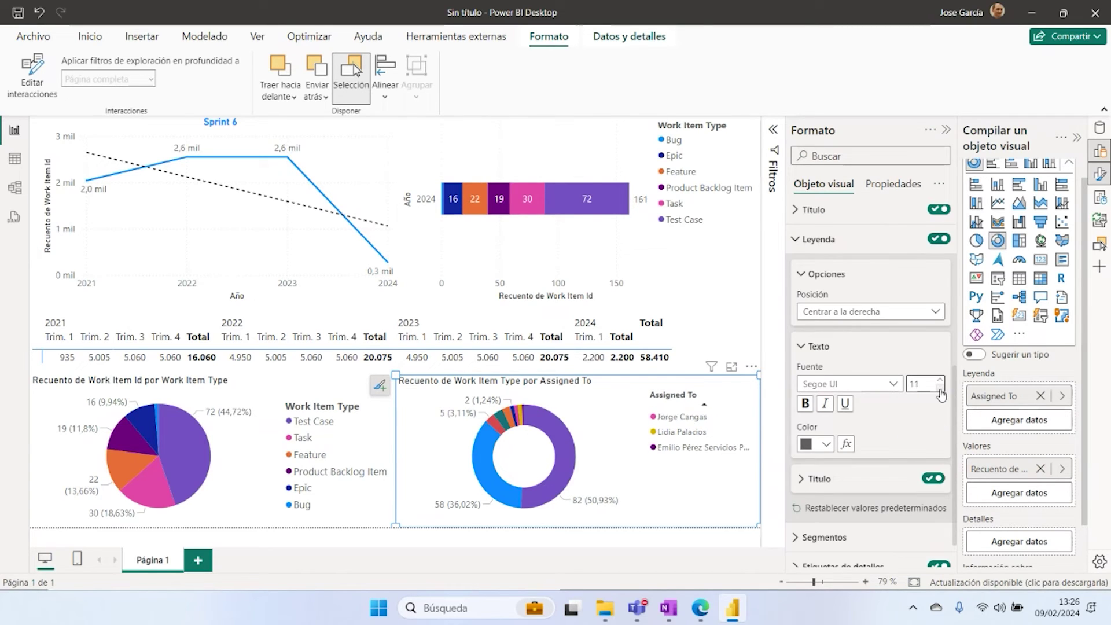
click(939, 388)
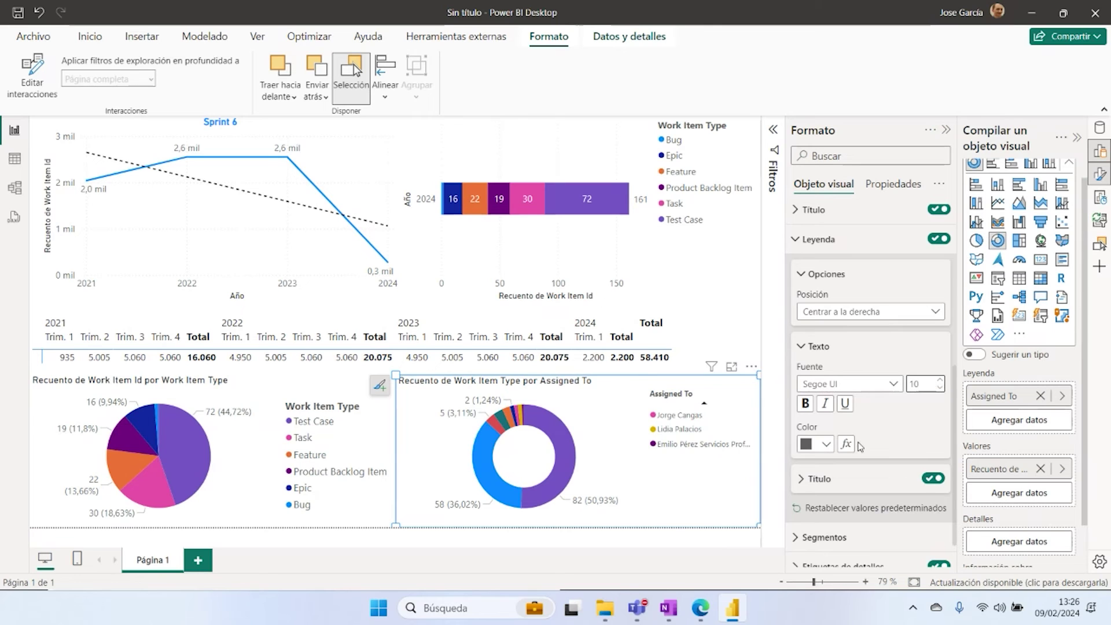
Step: Close the format pane and scroll the donut chart's legend back up by one entry
click(703, 403)
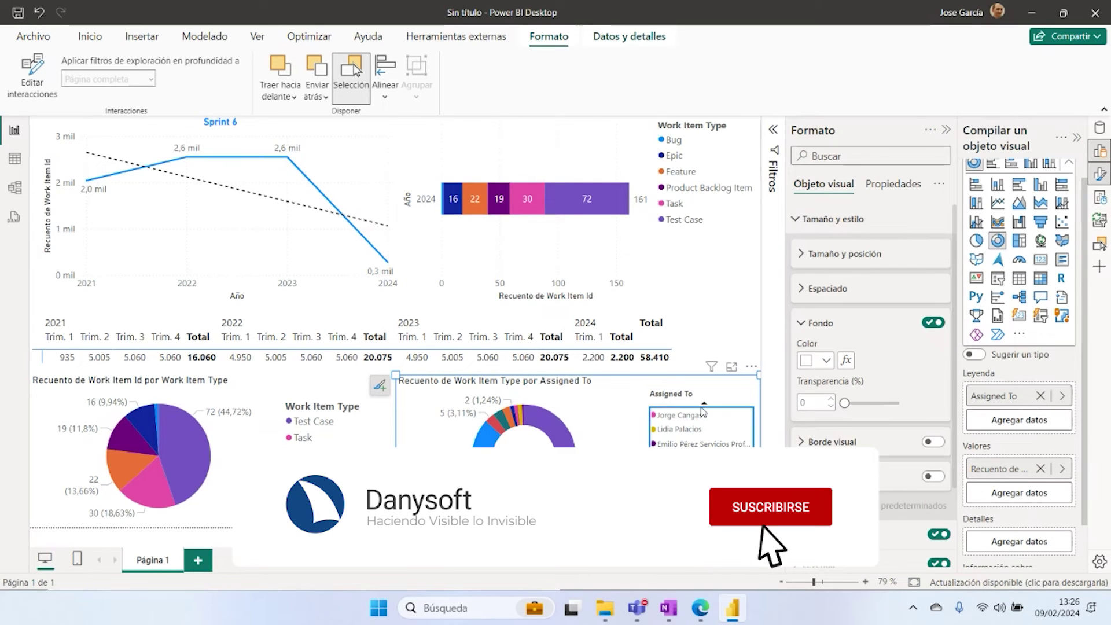
click(947, 130)
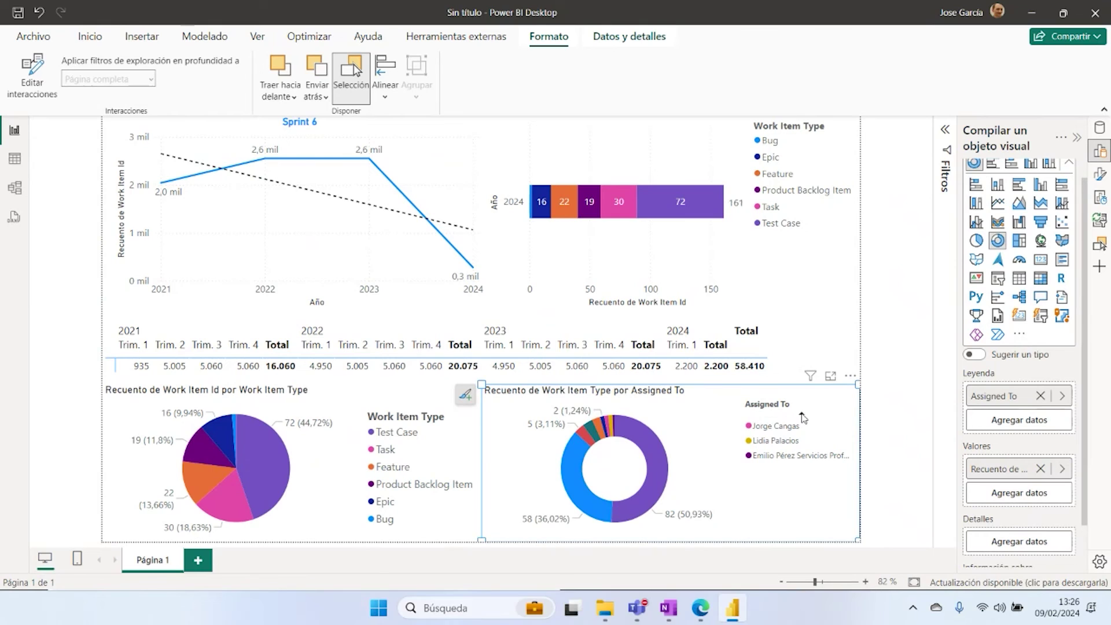
click(902, 399)
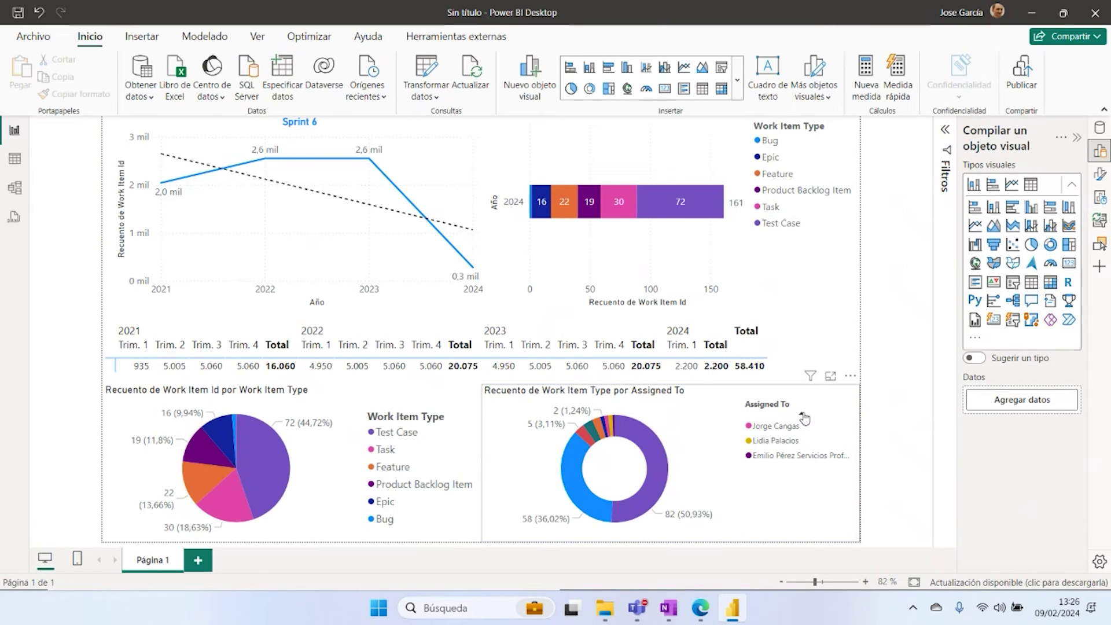
click(803, 416)
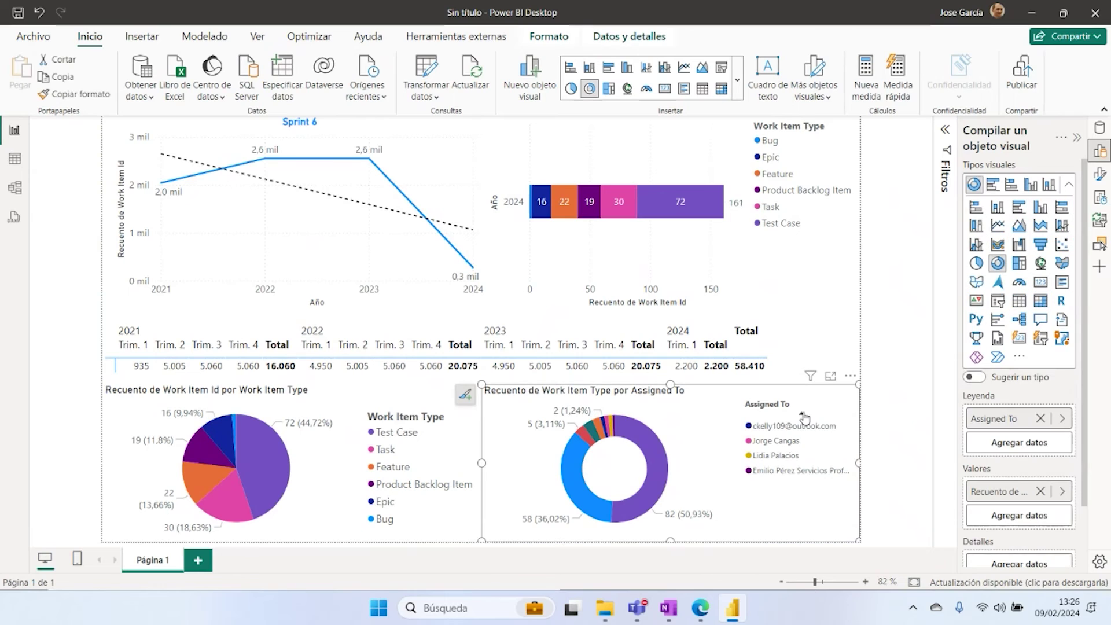
Step: Cross-filter the report by assignees in the donut chart's legend, starting with the last one, and clear the selection
click(775, 480)
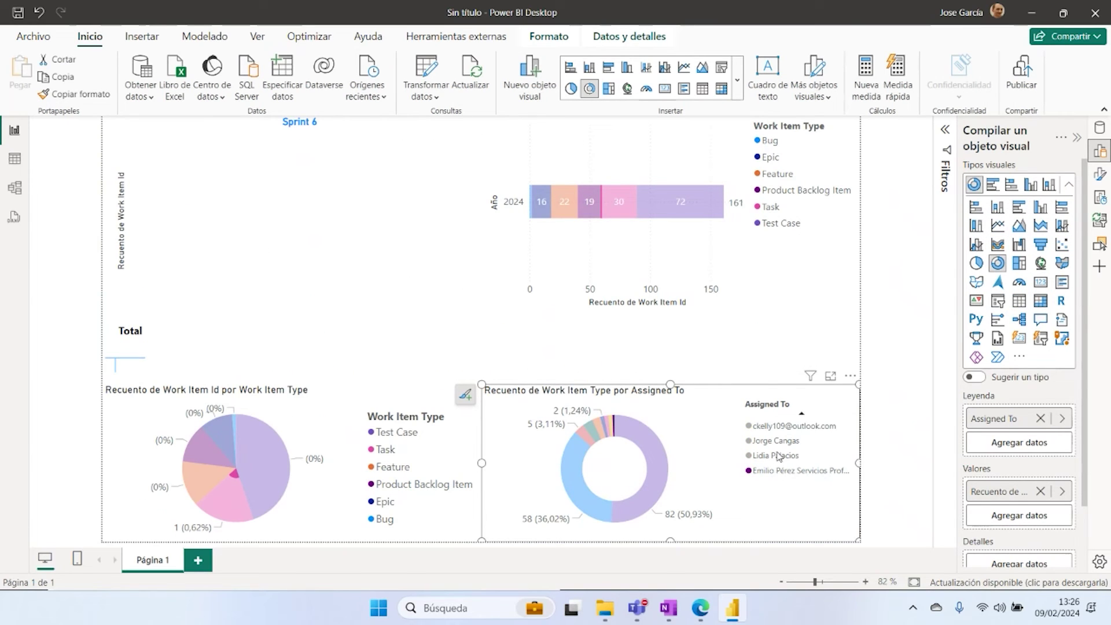
click(776, 457)
click(775, 449)
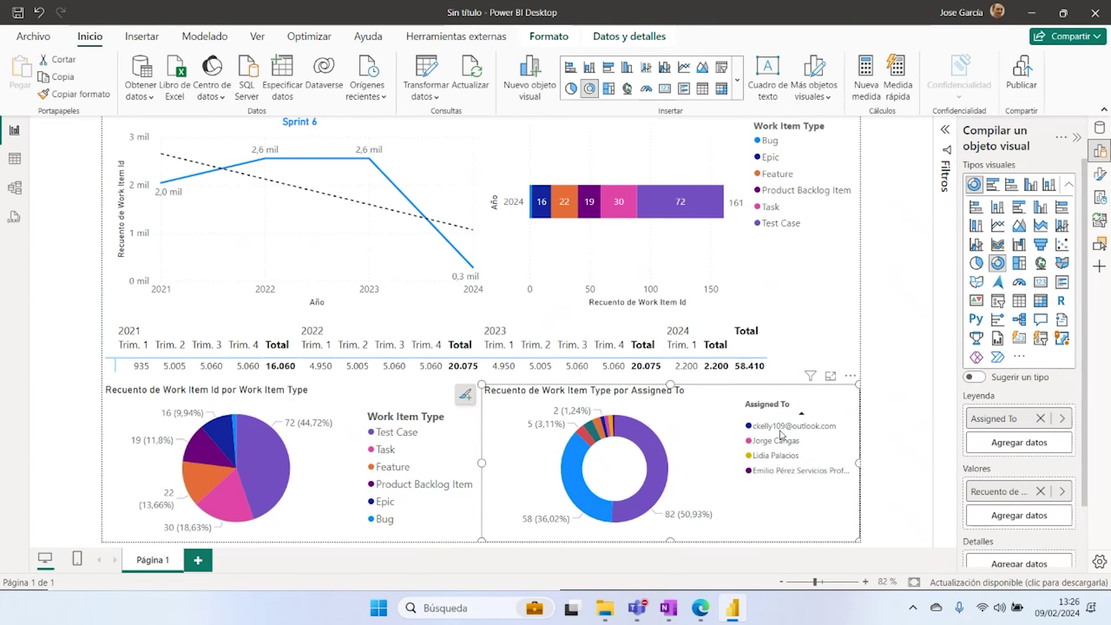
Step: Review the donut chart's element options without changing them and inspect the details of its two largest slices
click(780, 429)
click(781, 428)
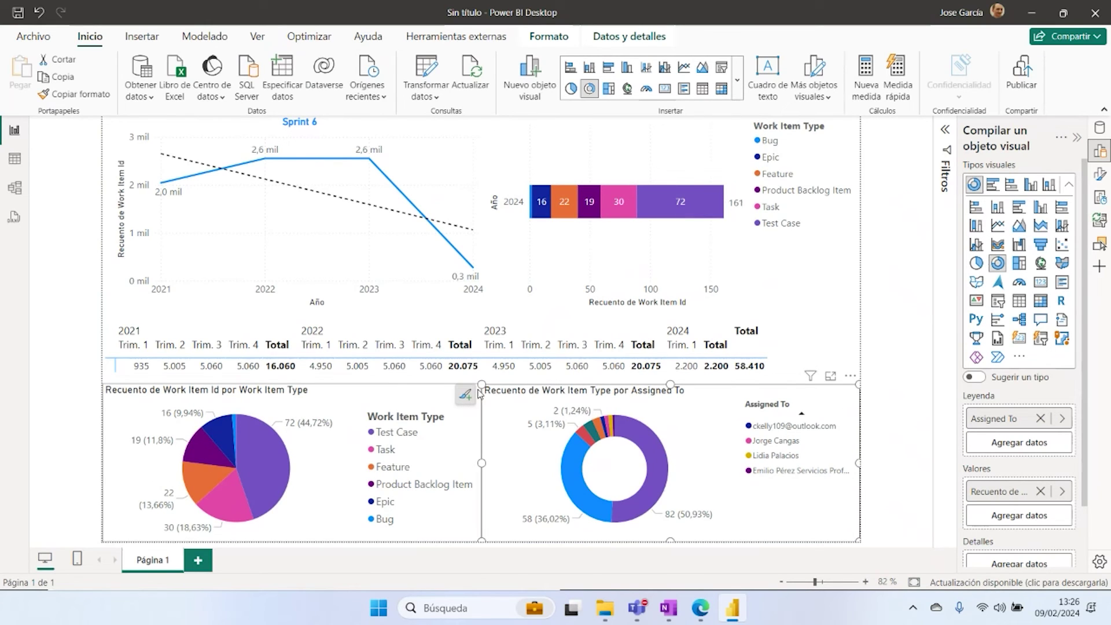
click(470, 398)
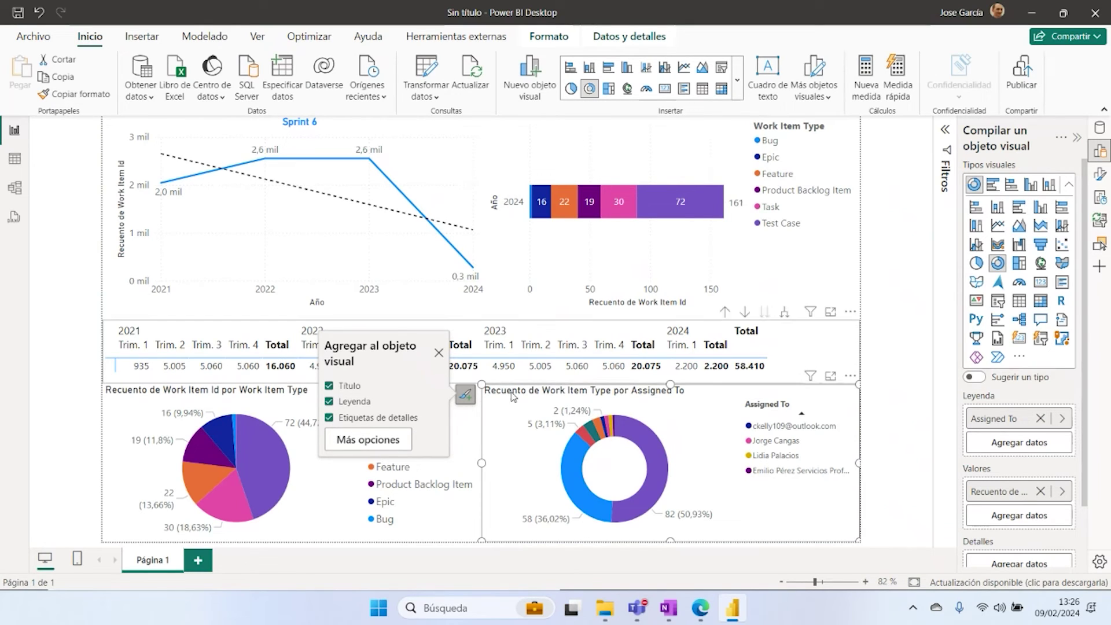
click(895, 391)
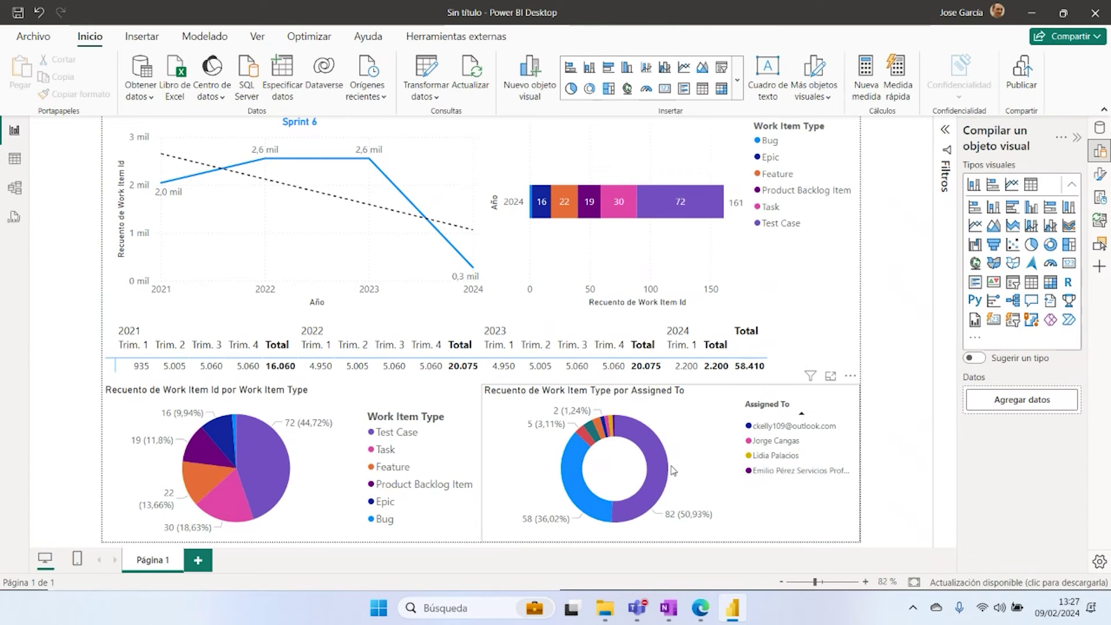
mouse_move(657, 466)
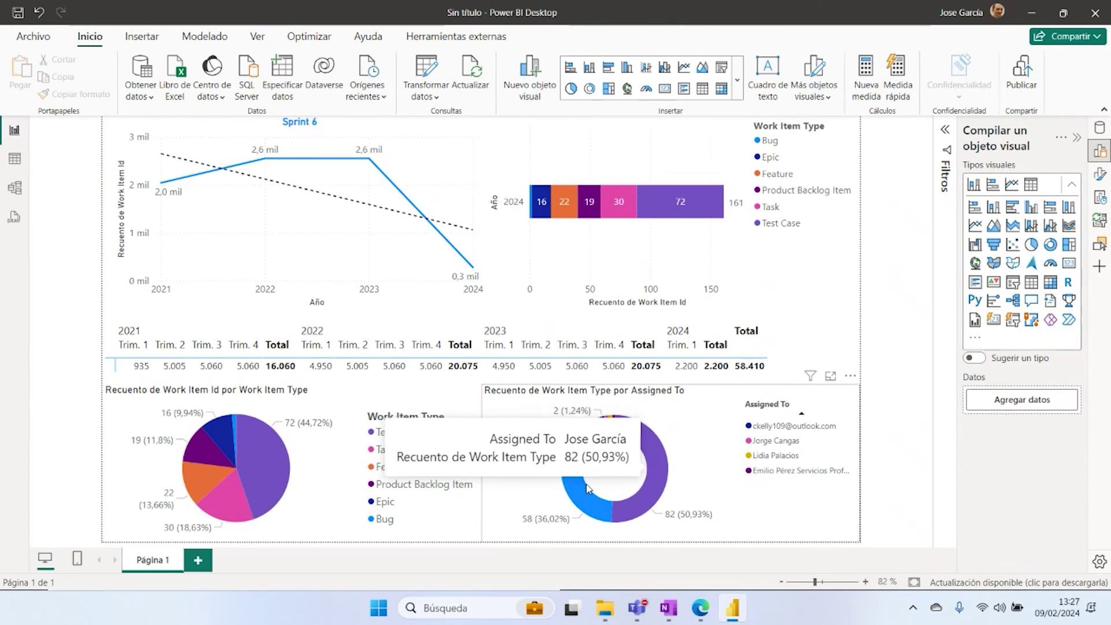
mouse_move(581, 488)
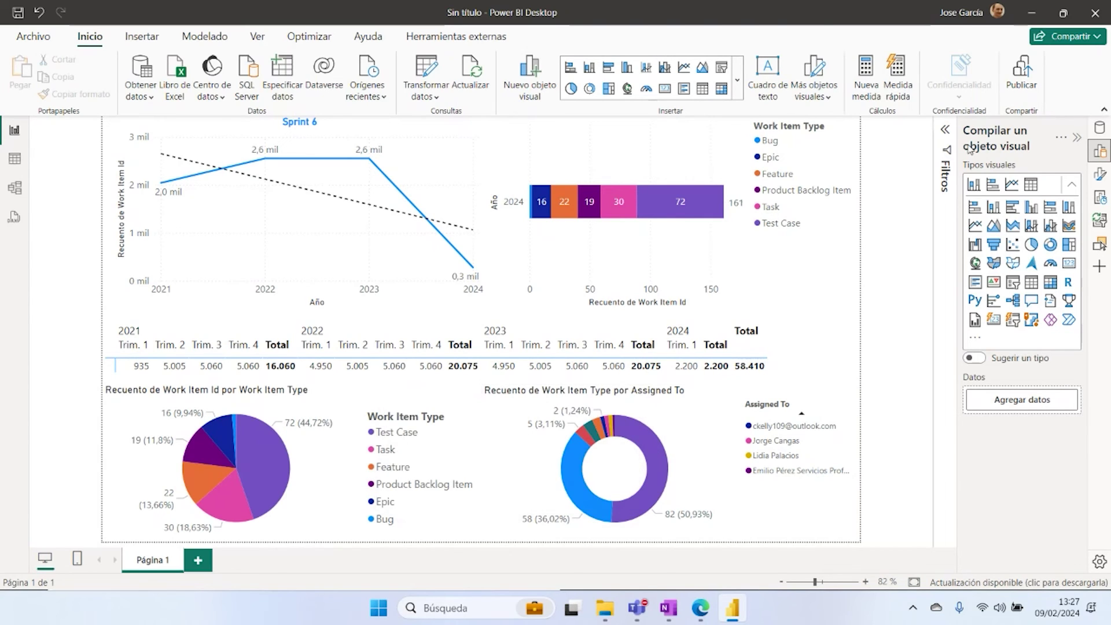
Step: Exclude the blank assignees from the donut chart with its Assigned To filter, then include them again
click(946, 130)
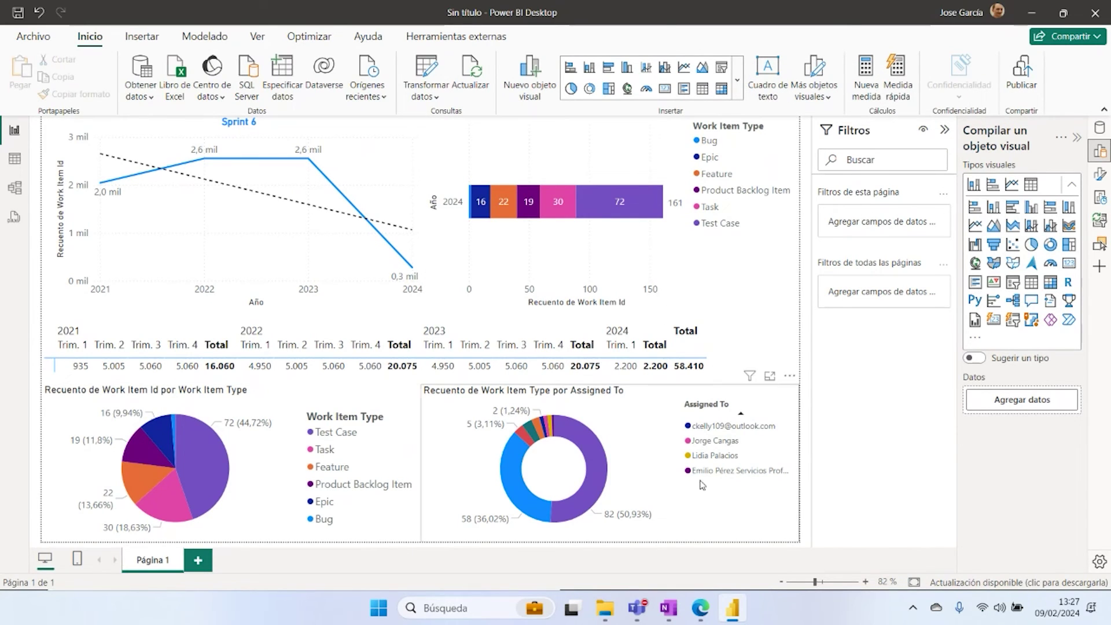
click(779, 521)
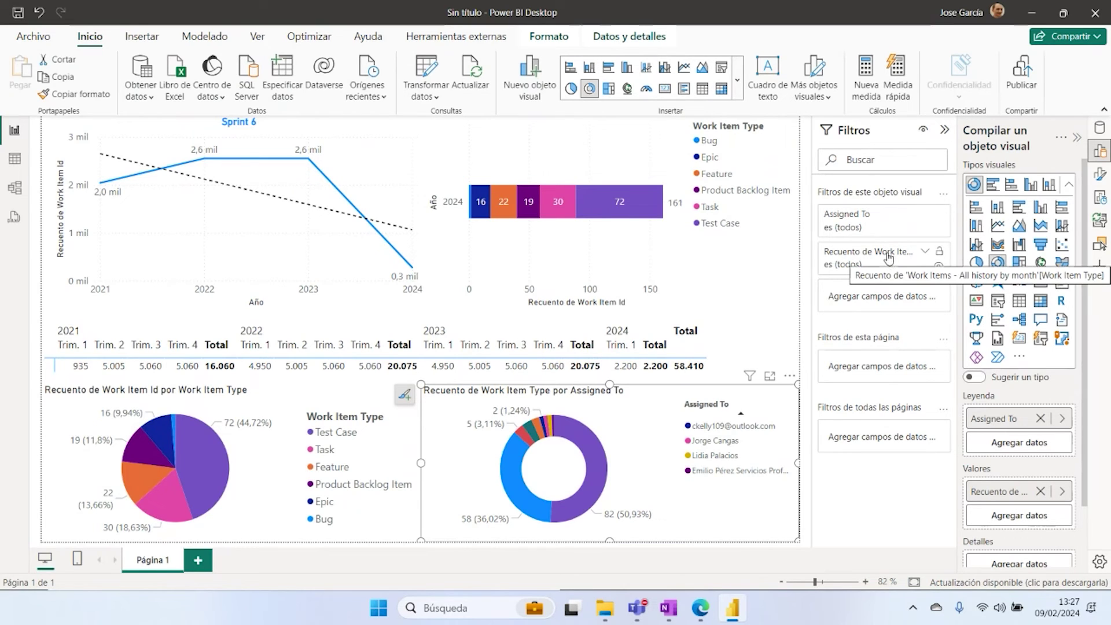
click(922, 214)
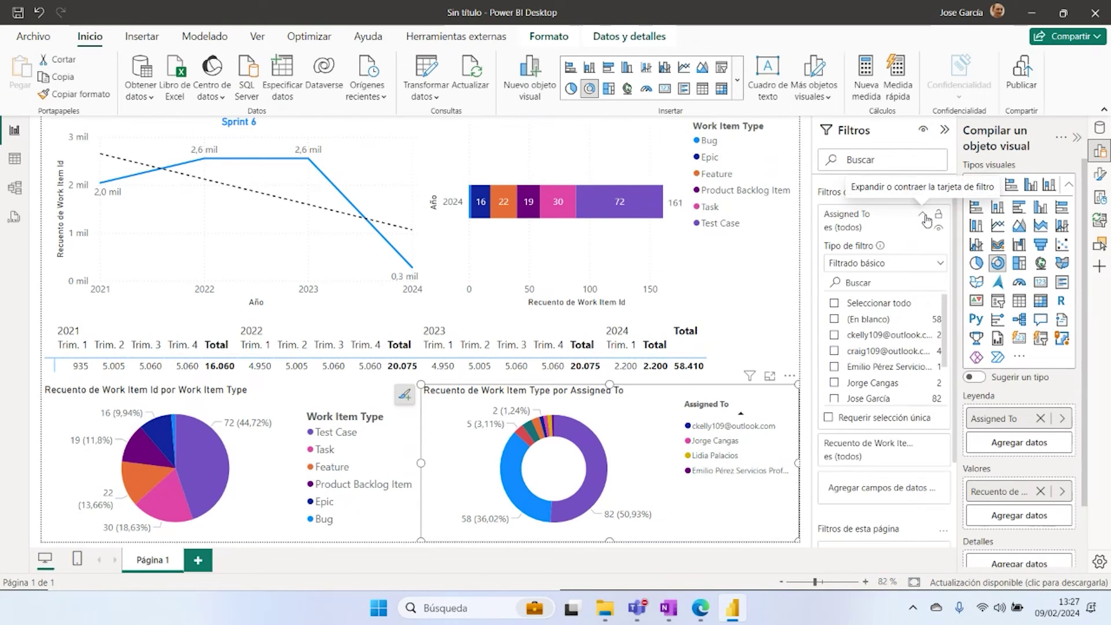
click(834, 319)
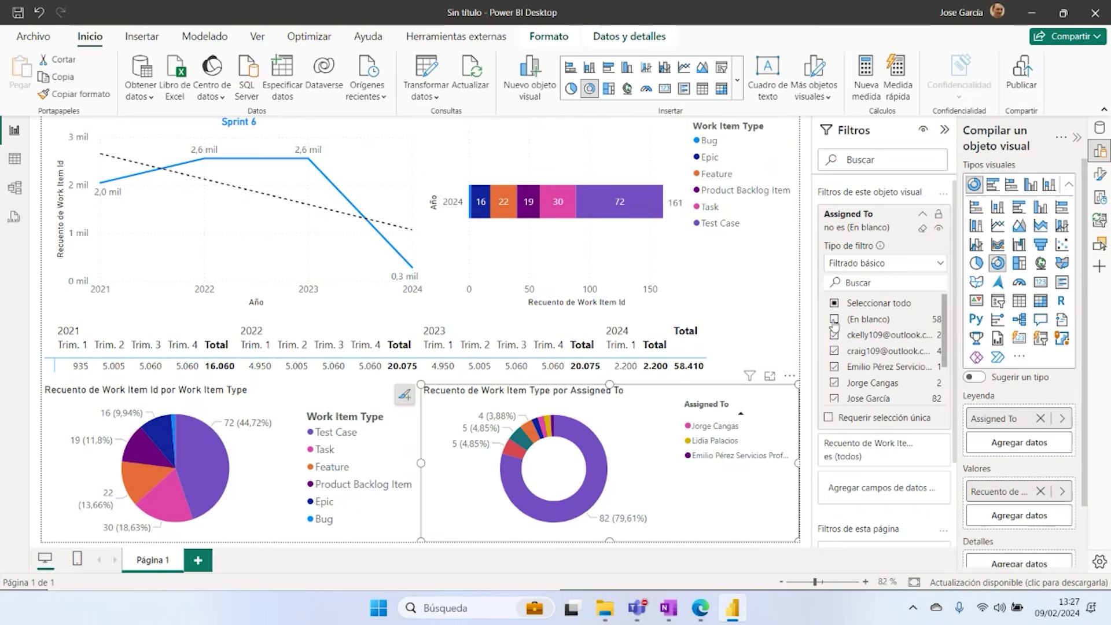
mouse_move(604, 459)
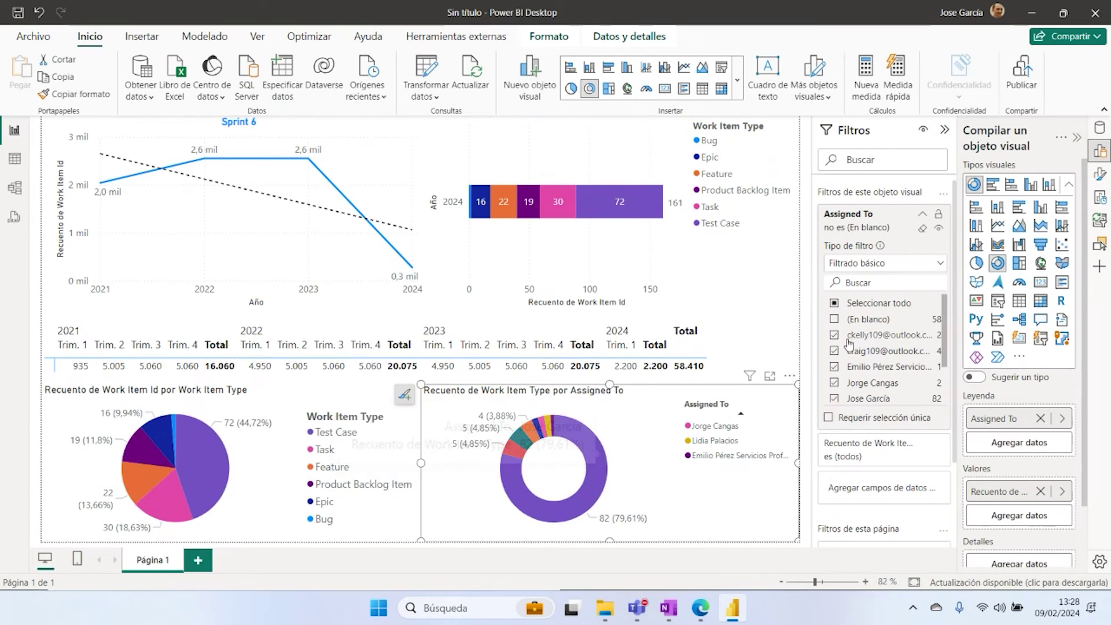
click(834, 320)
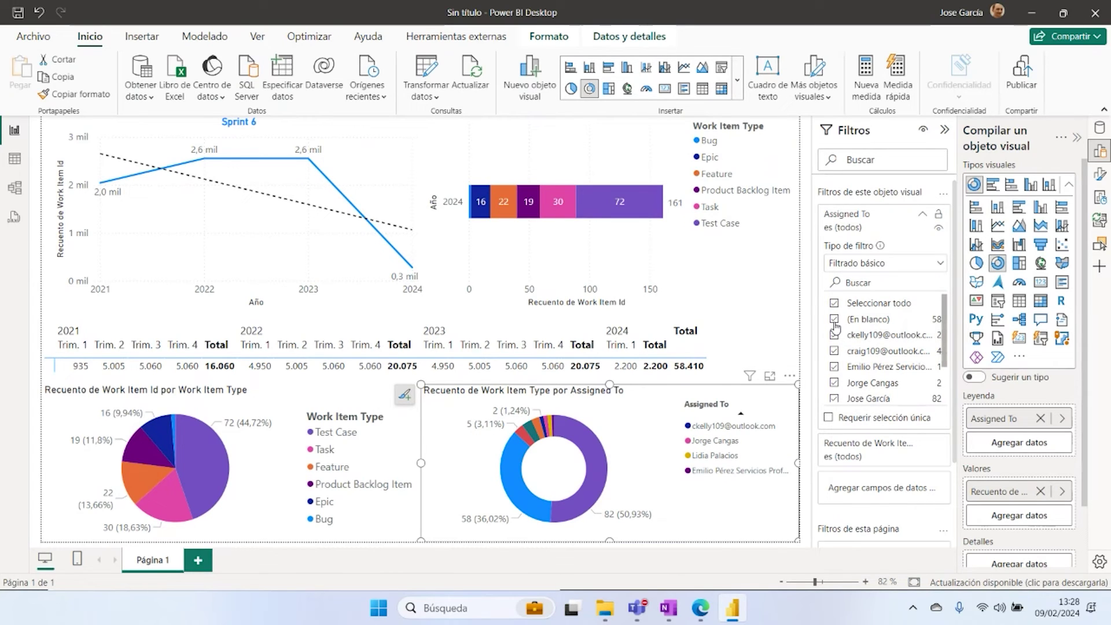
Step: Exclude the first two e-mail assignees from the donut chart's Assigned To filter, re-include both and collapse the filters
click(833, 335)
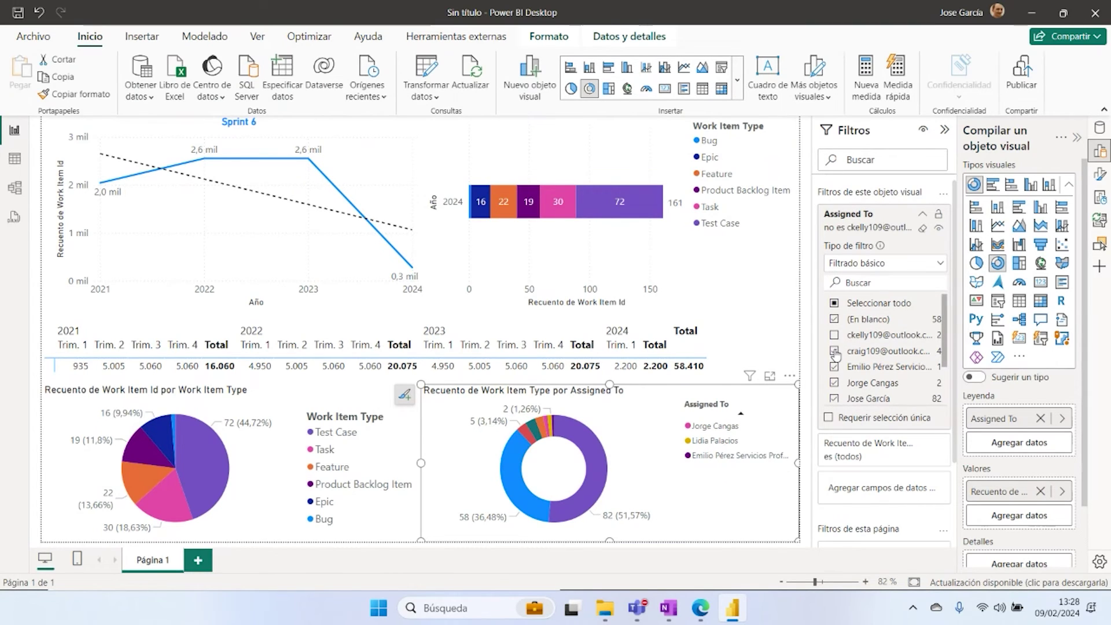
click(834, 351)
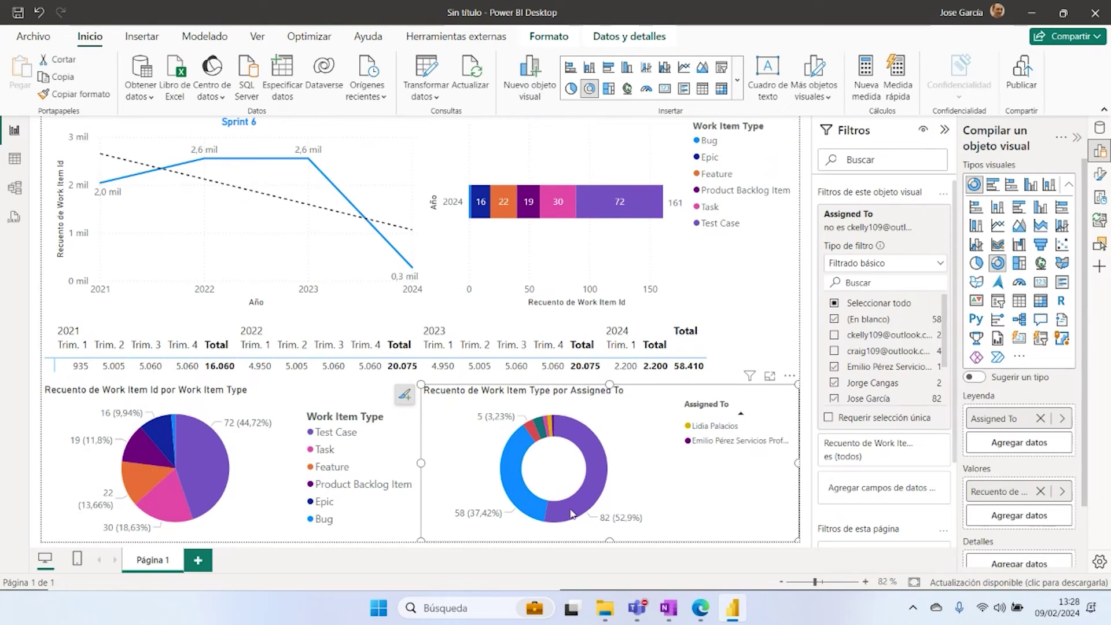
mouse_move(576, 510)
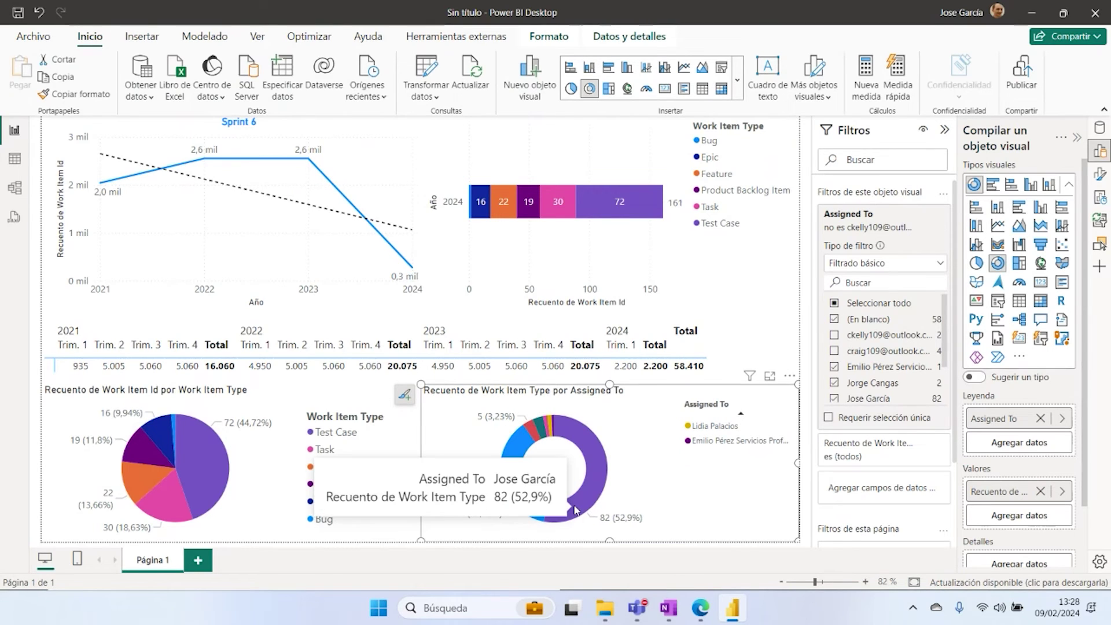
click(833, 335)
click(834, 352)
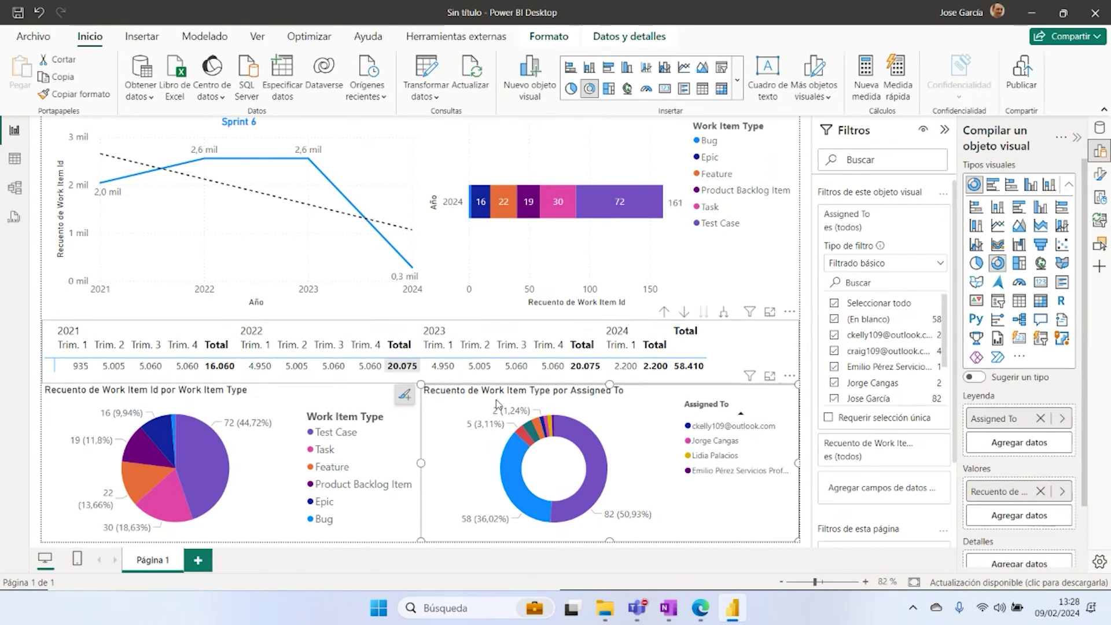
click(945, 134)
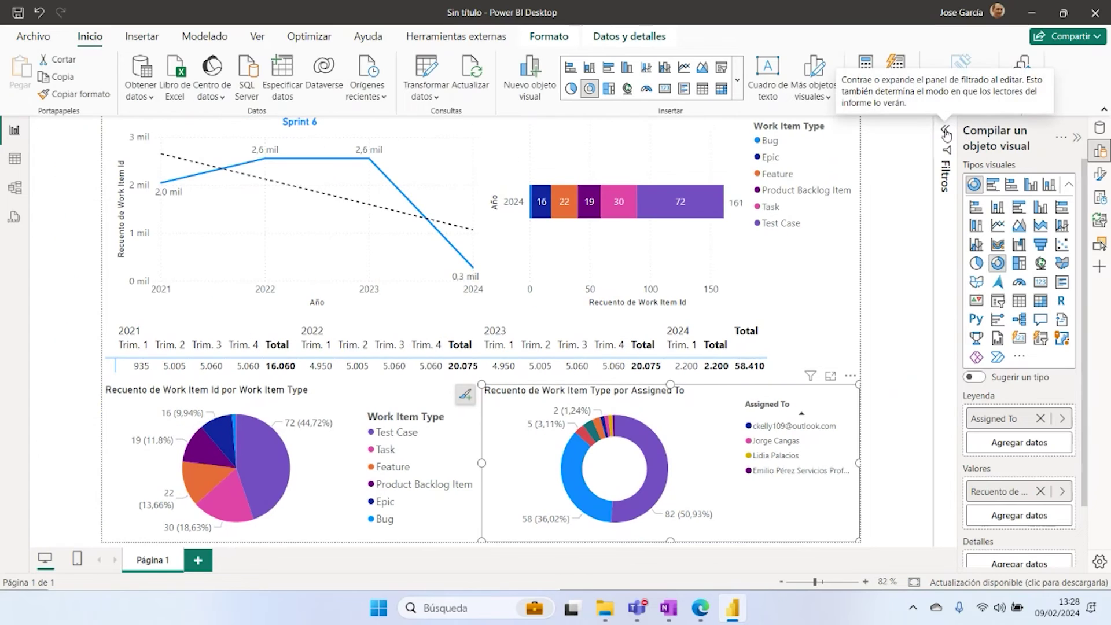
Step: Deselect the donut chart, add a second page to the report and delete that empty page again
click(914, 349)
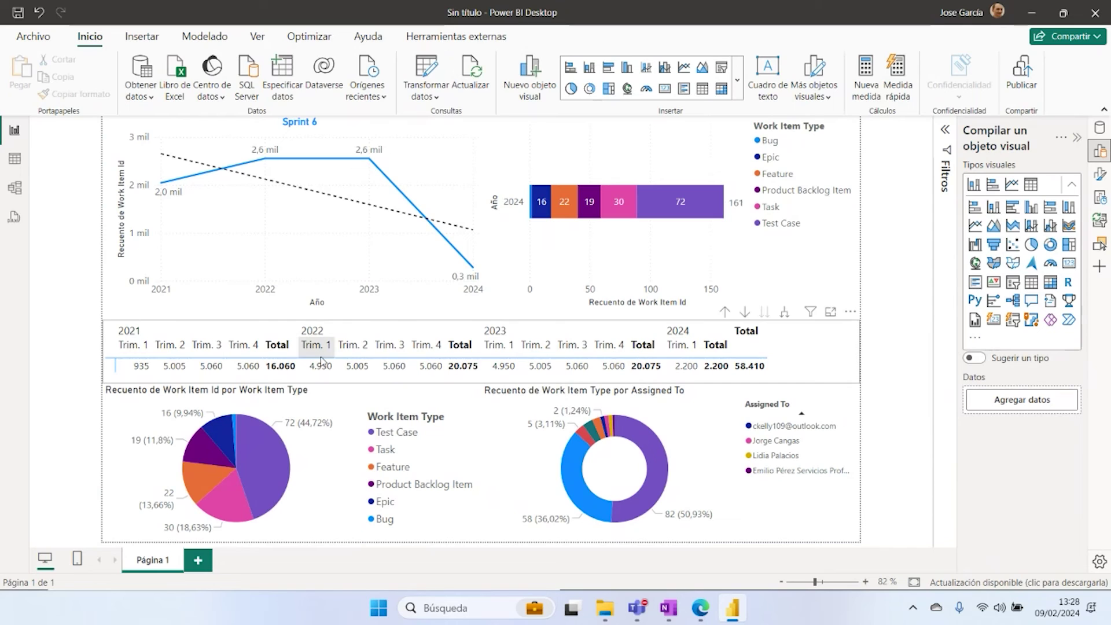
click(197, 560)
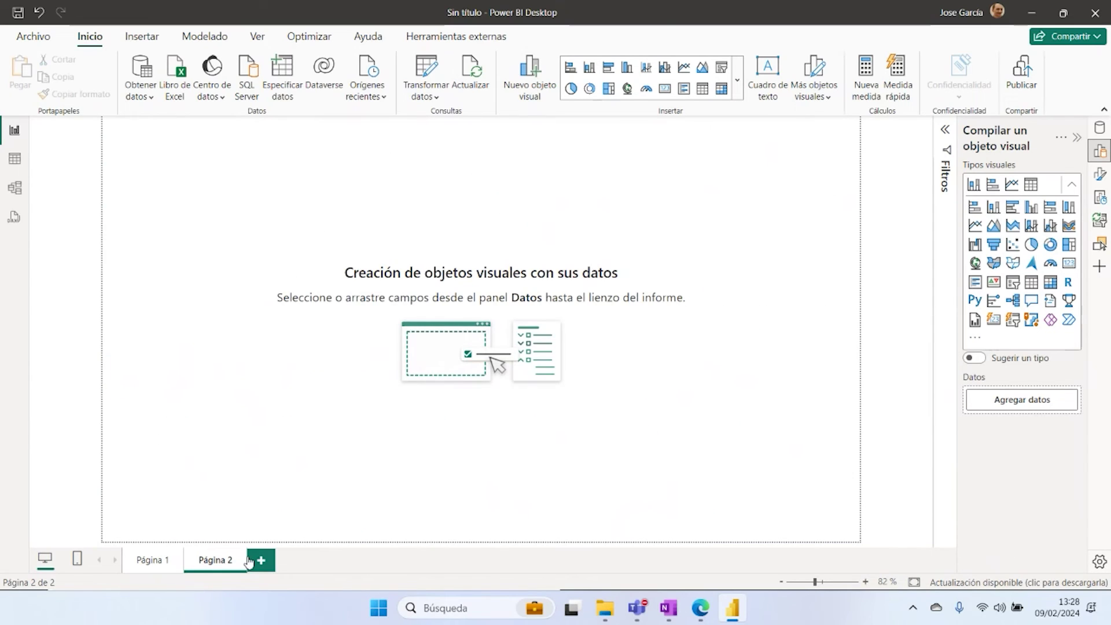
key(Delete)
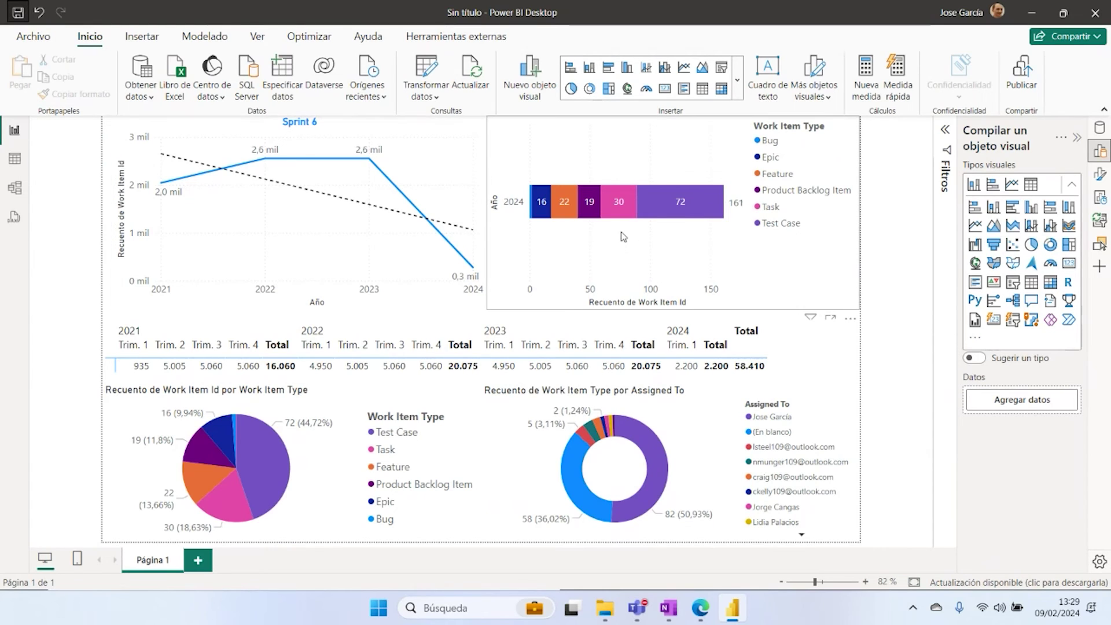
Step: Save the report as EjemploVistaAnalitica in the Power BI - DevOps folder
key(ctrl+s)
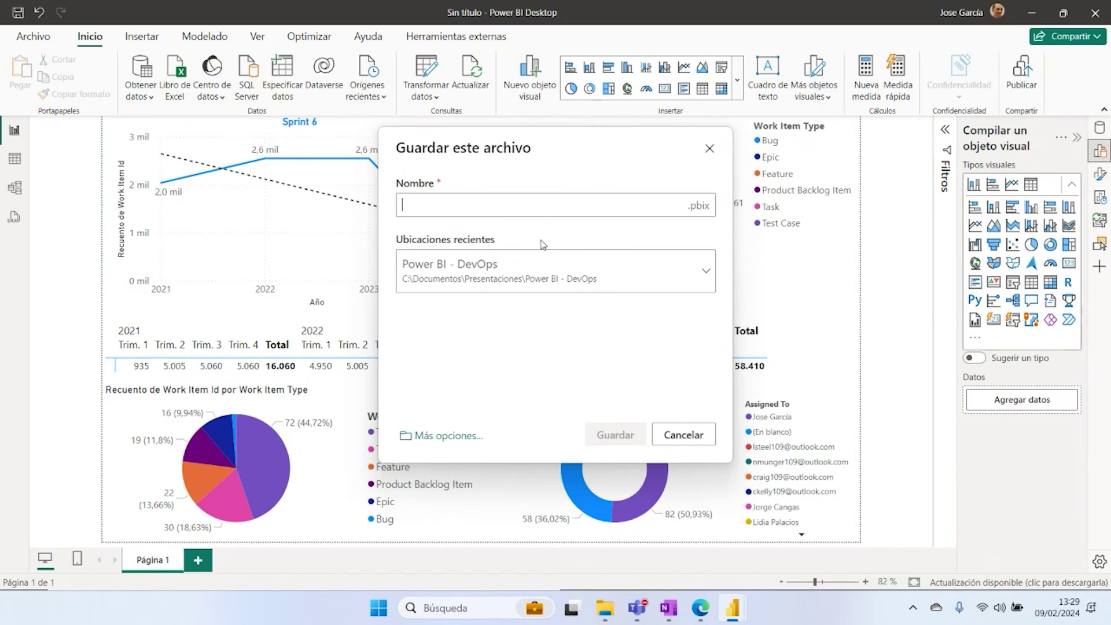
click(540, 214)
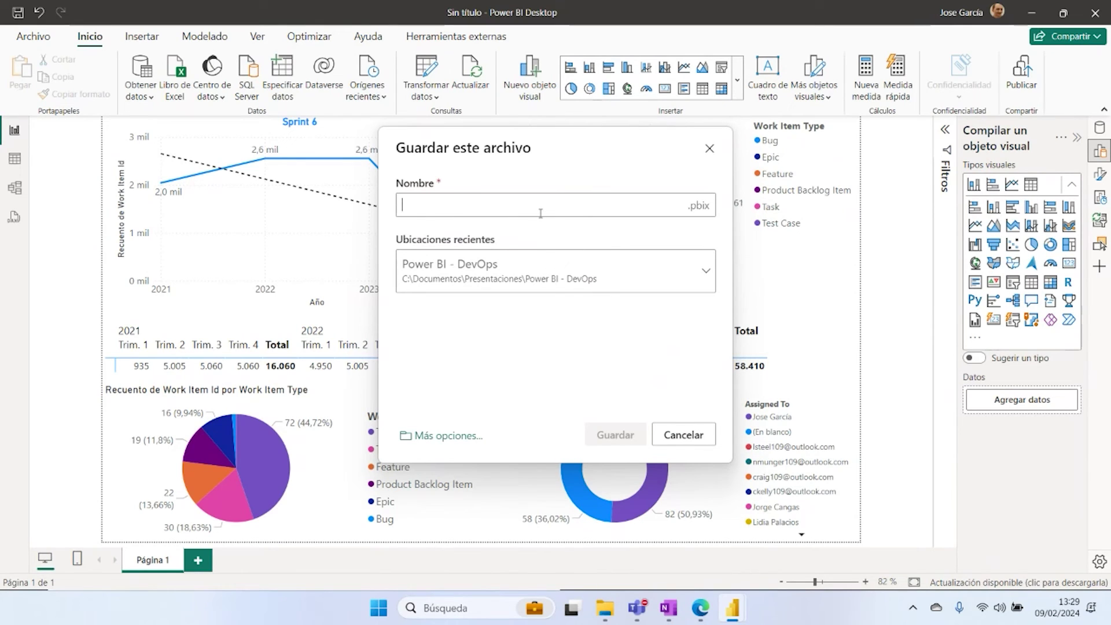
text(Ejemplo)
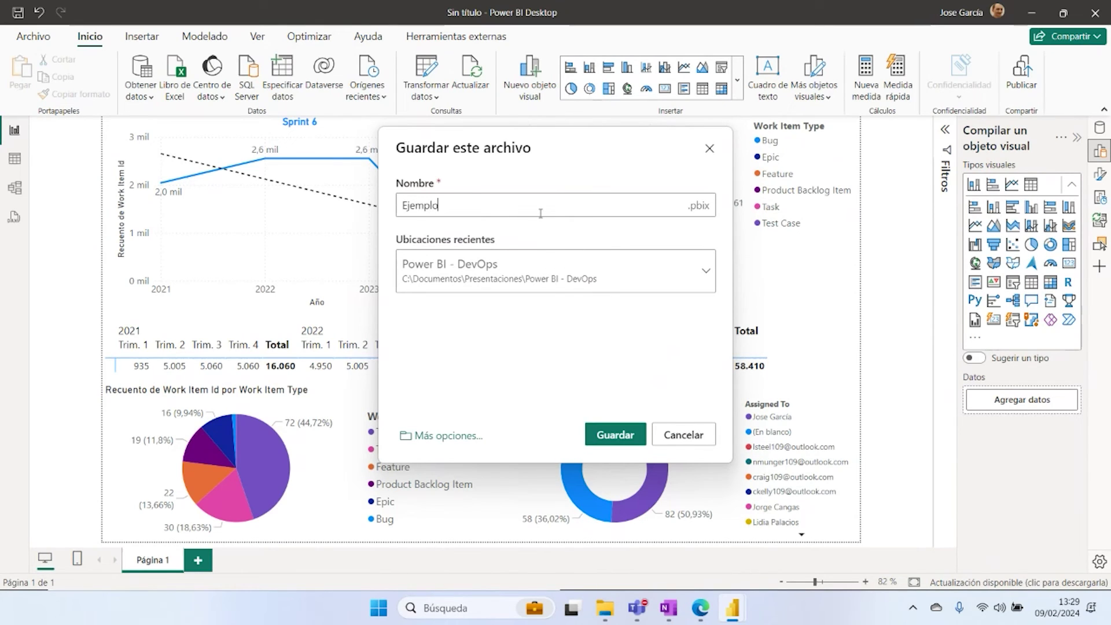
text(l)
text(Ana)
key(BackSpace)
key(BackSpace)
key(BackSpace)
text(VistaAnalitica)
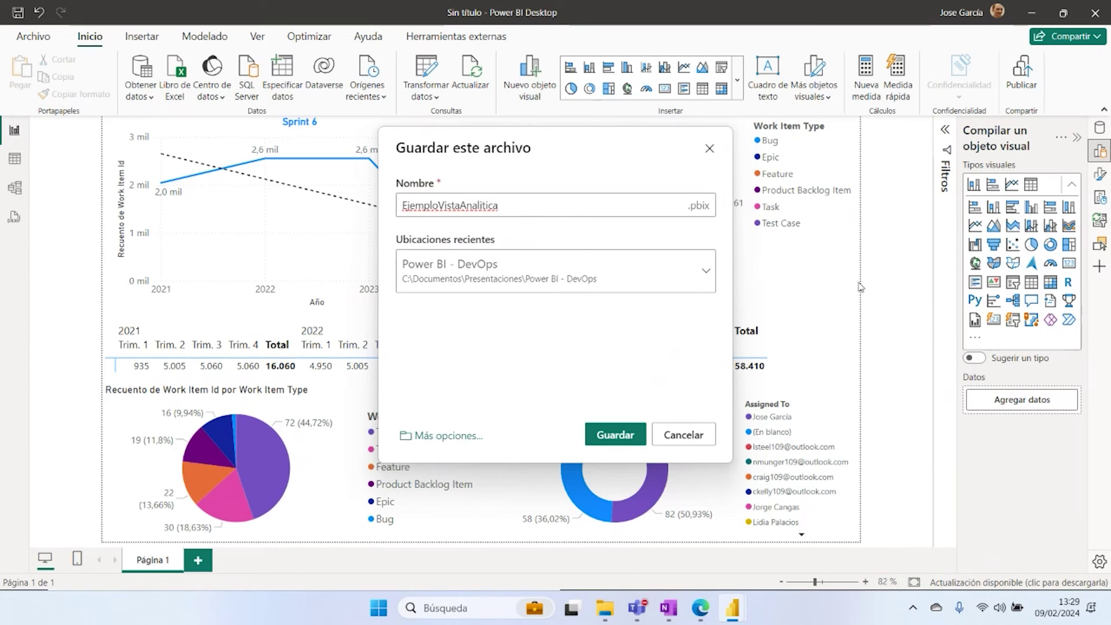
click(615, 437)
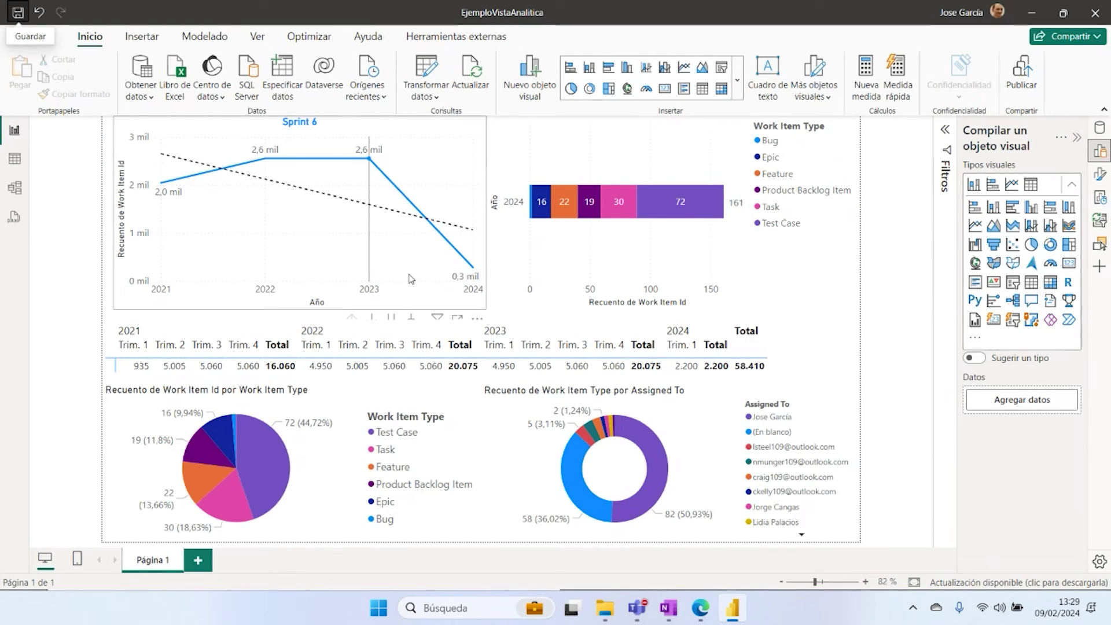
Step: Refresh the report's data and publish the report to the Ejemplo workspace, saving the pending changes
mouse_move(410, 279)
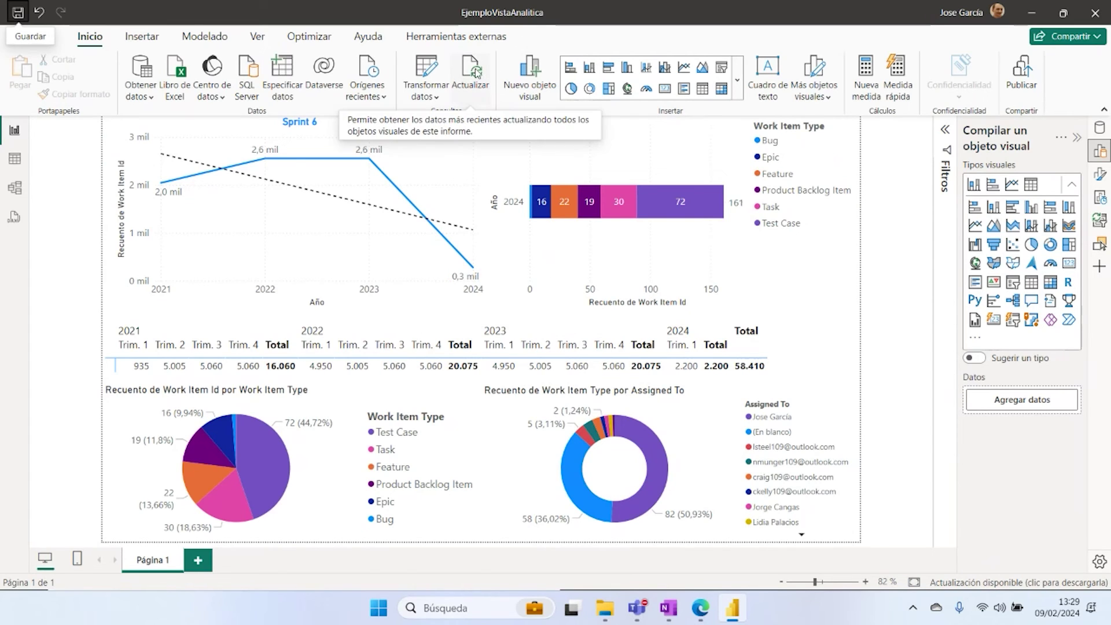
click(469, 70)
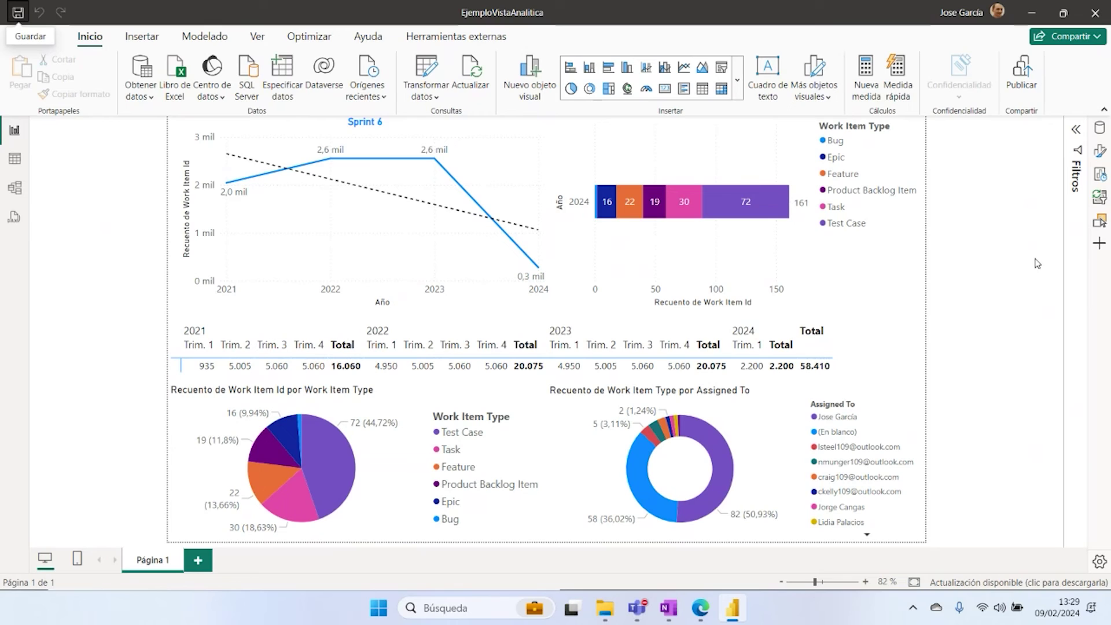
click(1021, 70)
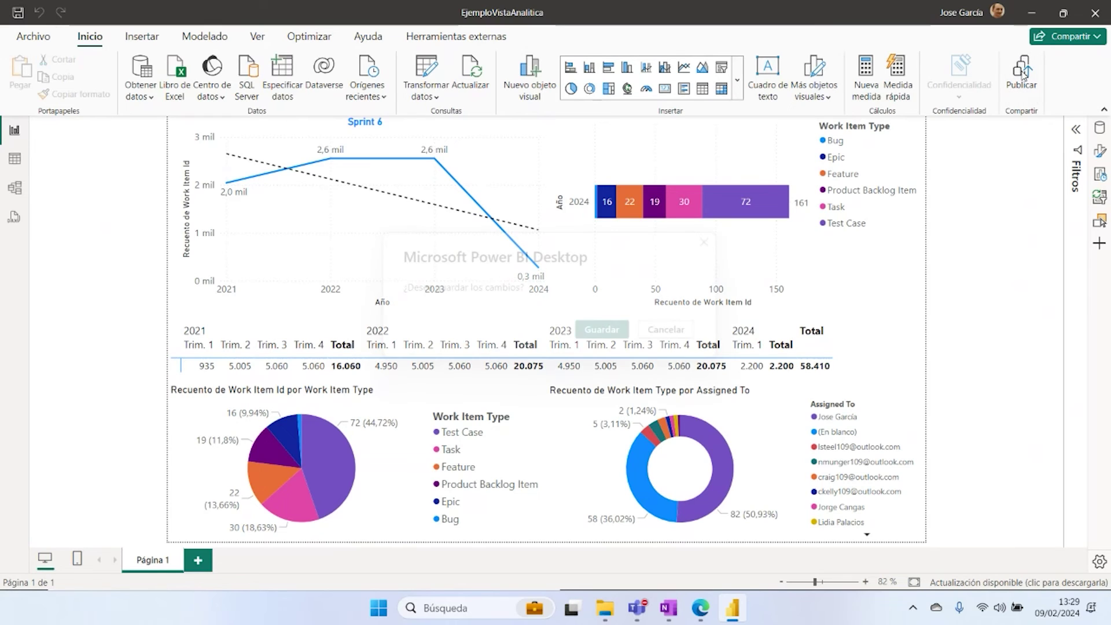
click(615, 329)
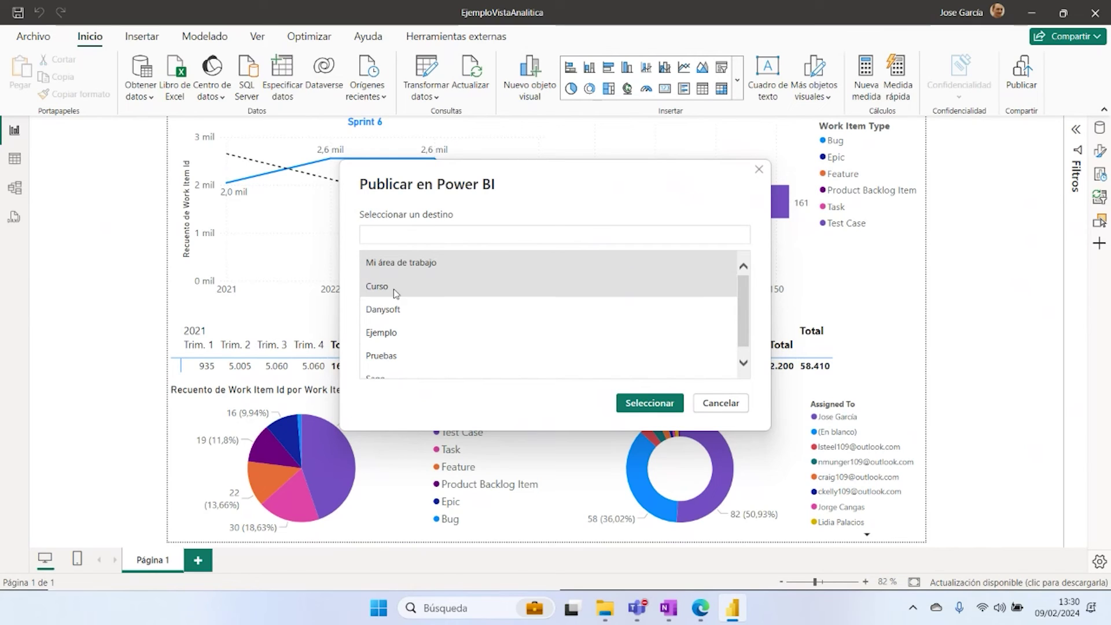
scroll(422, 297, down, 1)
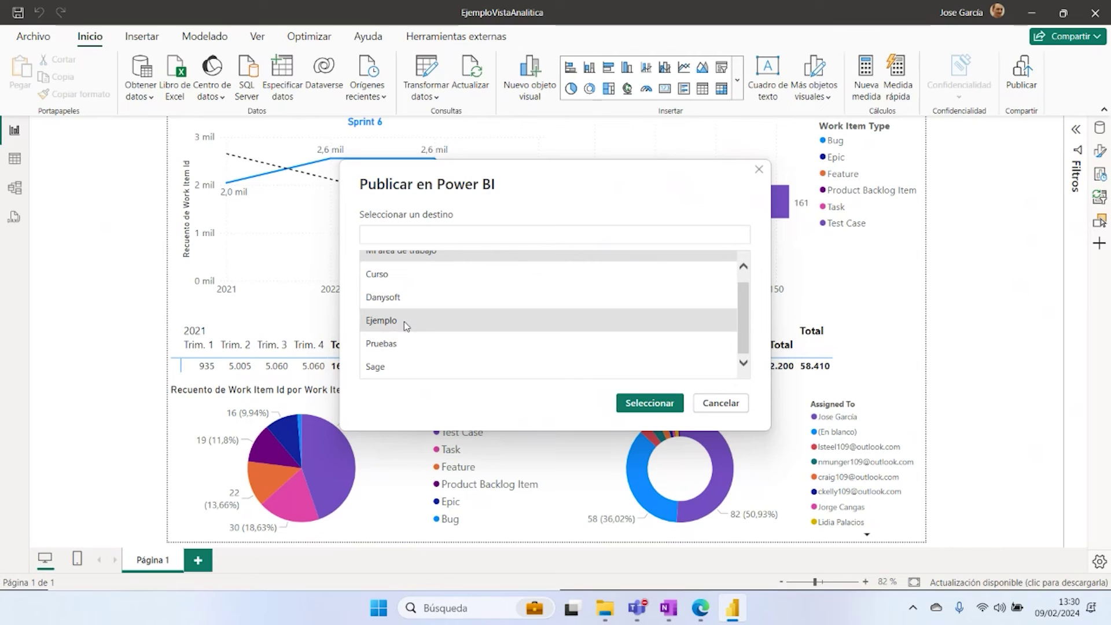
scroll(409, 321, up, 1)
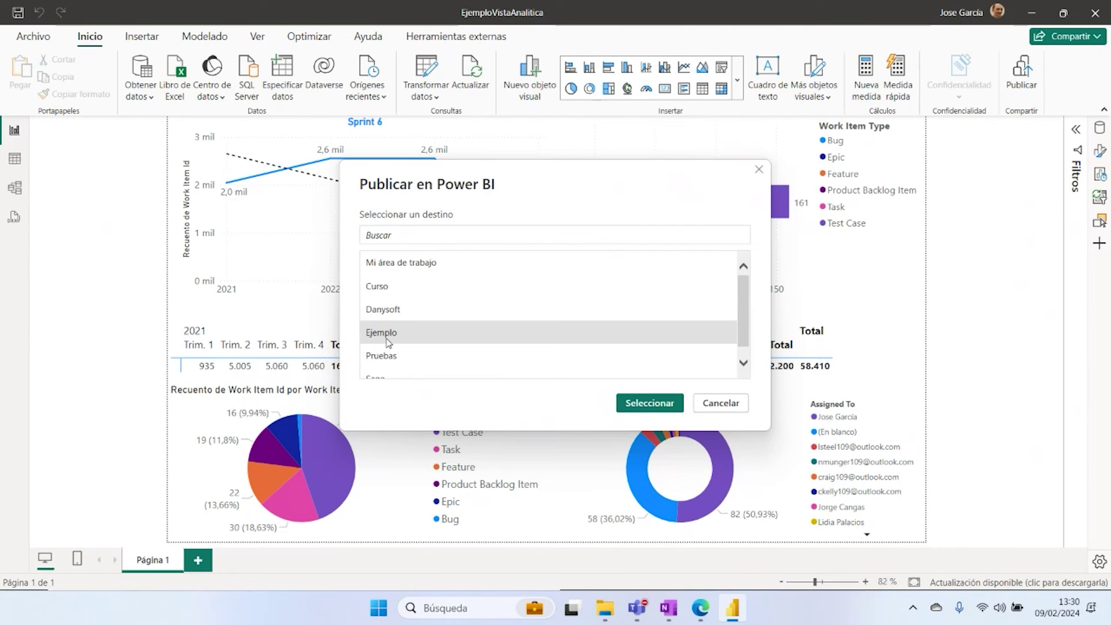
click(682, 405)
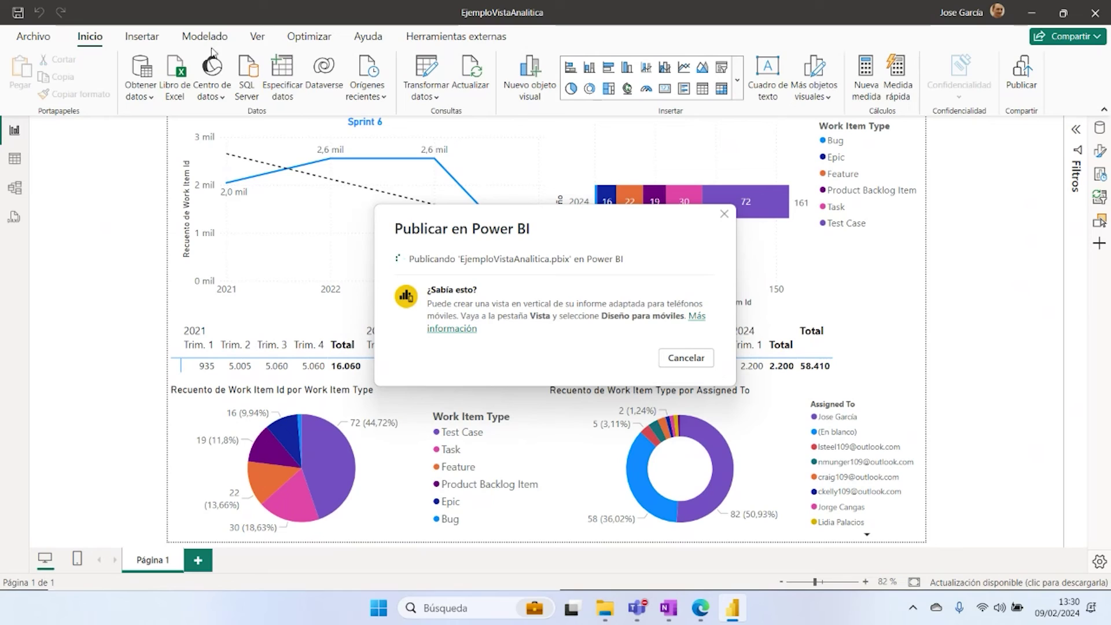
click(669, 608)
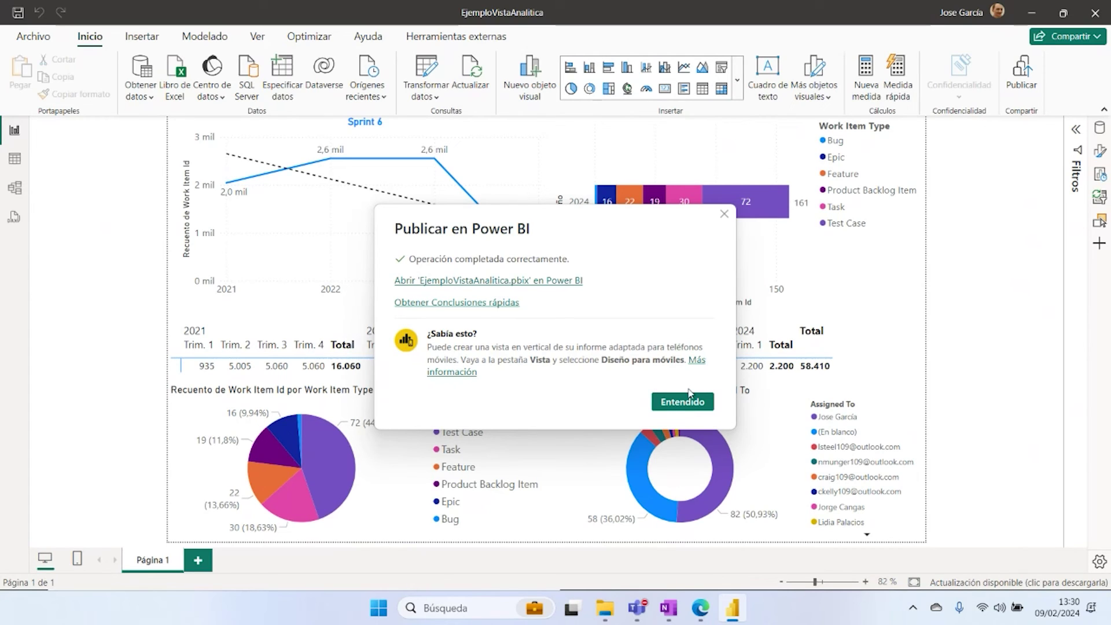
Step: Open the published report in the Power BI service with the Danysoft account and highlight the pie chart's Test Case slice
click(524, 285)
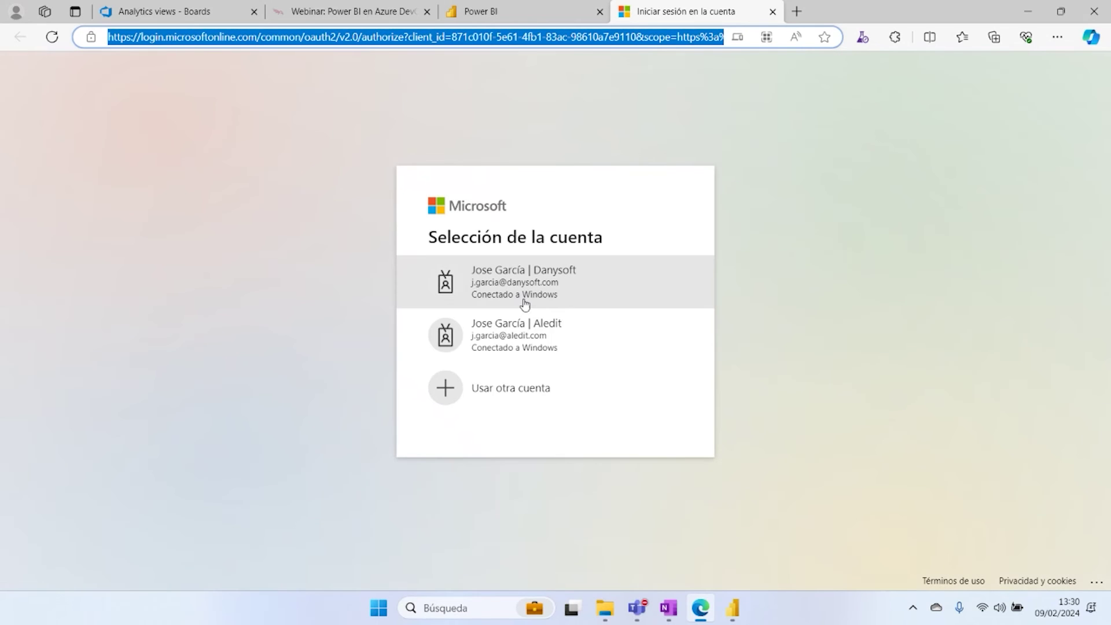
click(524, 303)
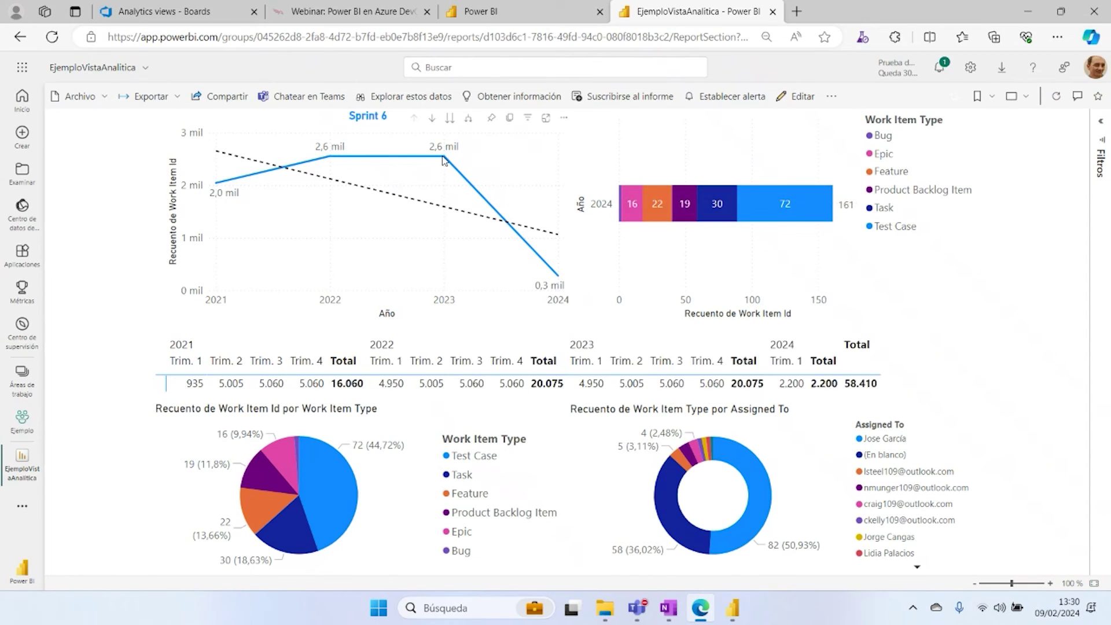
click(339, 502)
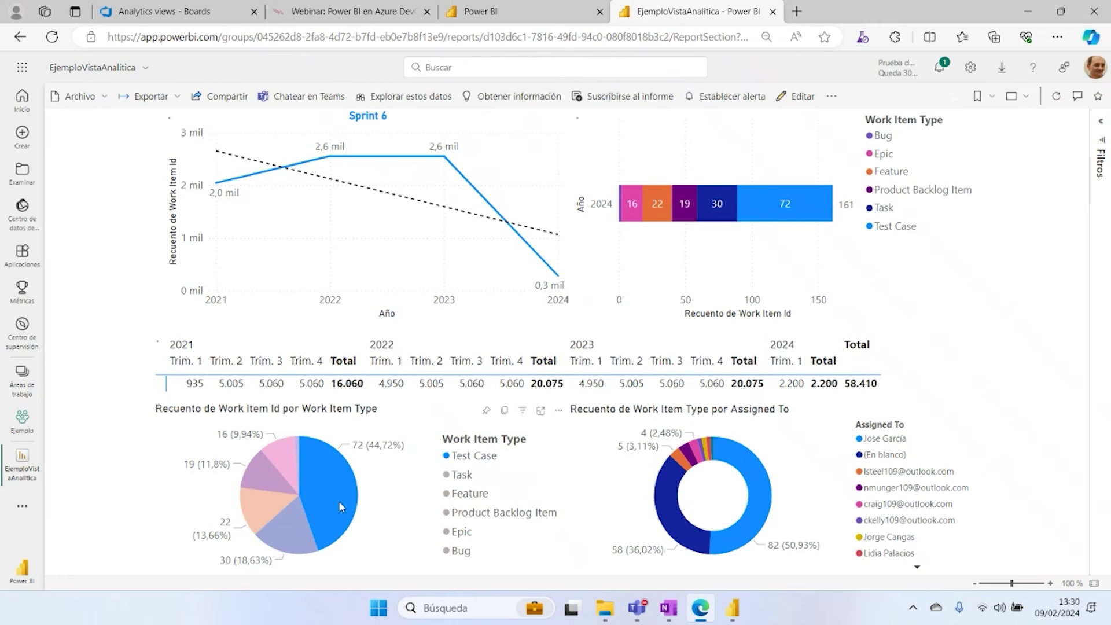
Step: Clear the pie chart's Test Case highlight, and toggle highlights on its Feature slice and the donut chart's largest slice
click(339, 501)
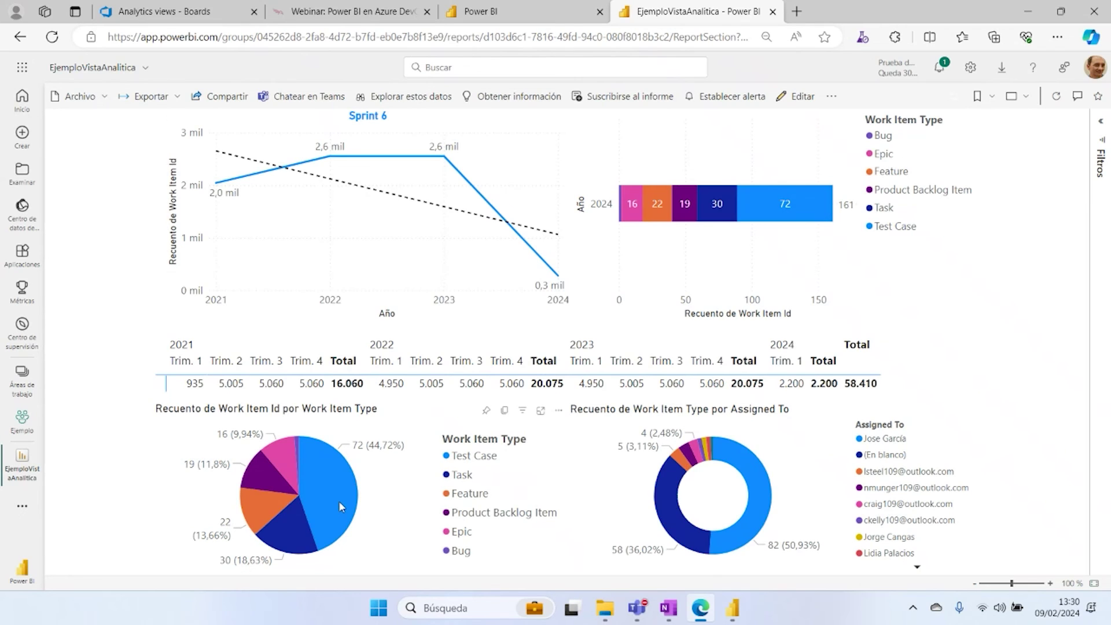
click(246, 509)
click(272, 514)
click(751, 496)
click(751, 496)
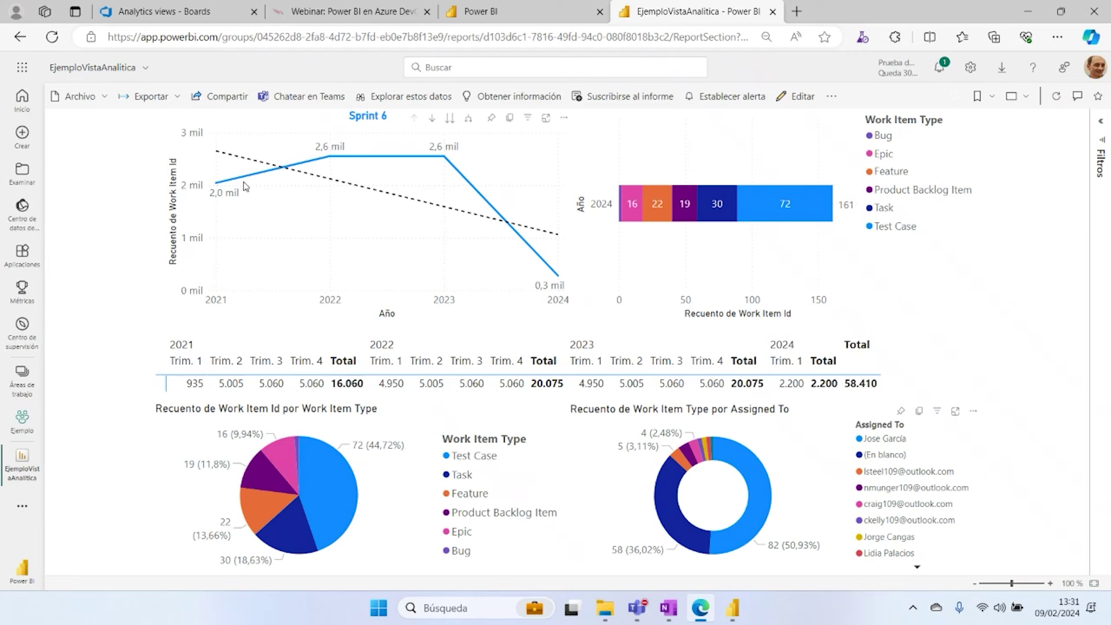
Step: Look at the EjemploVistaAnalitica semantic model's available actions in the Ejemplo workspace and return to the report
click(25, 435)
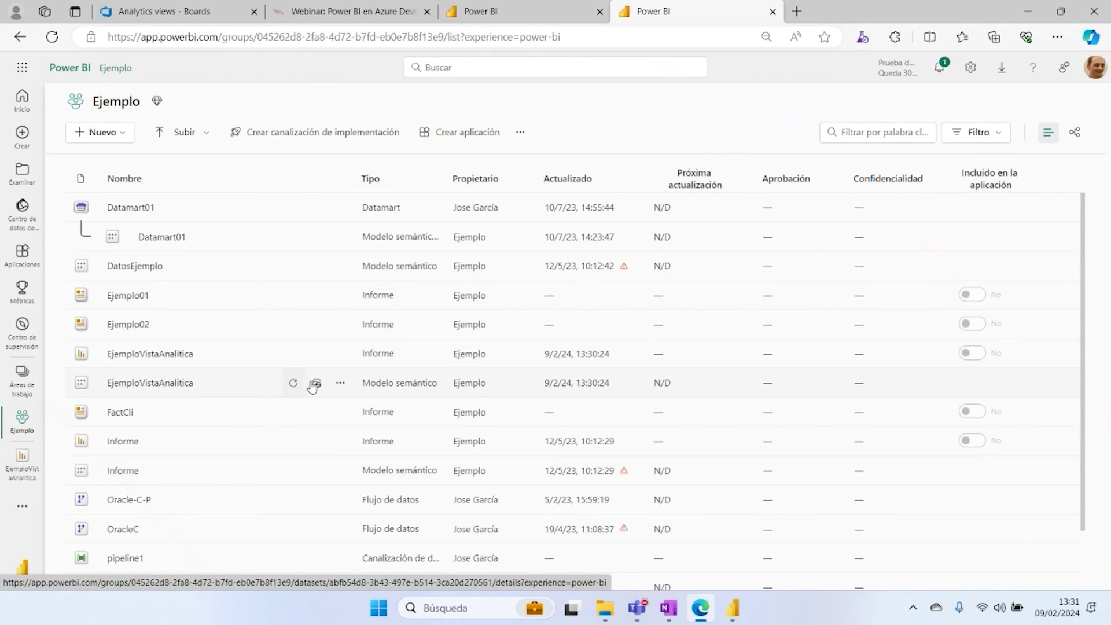
click(340, 385)
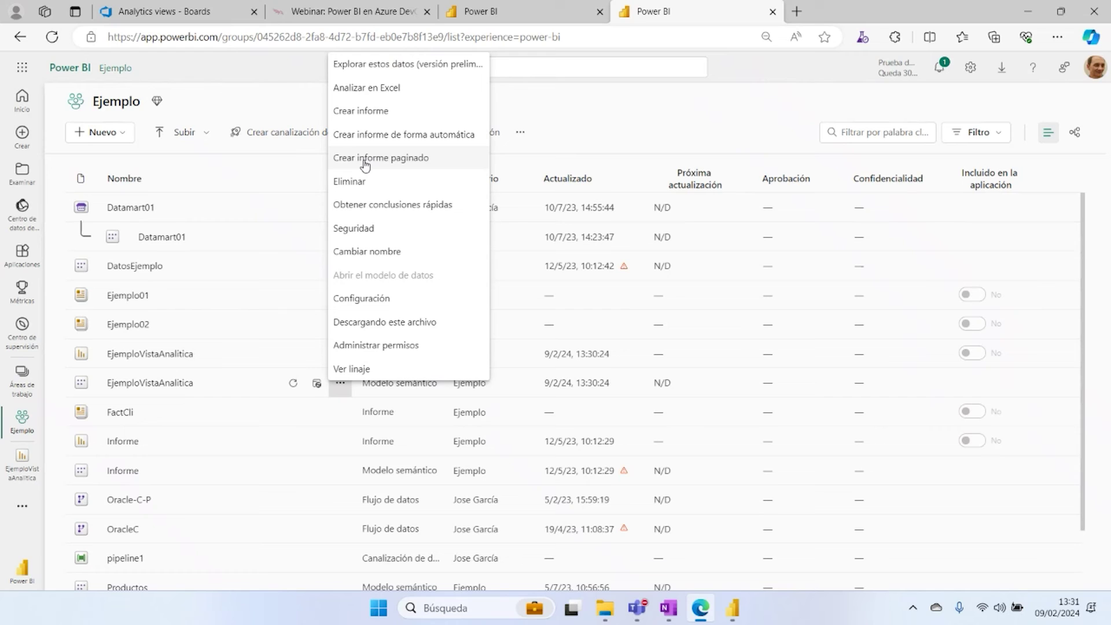
click(21, 460)
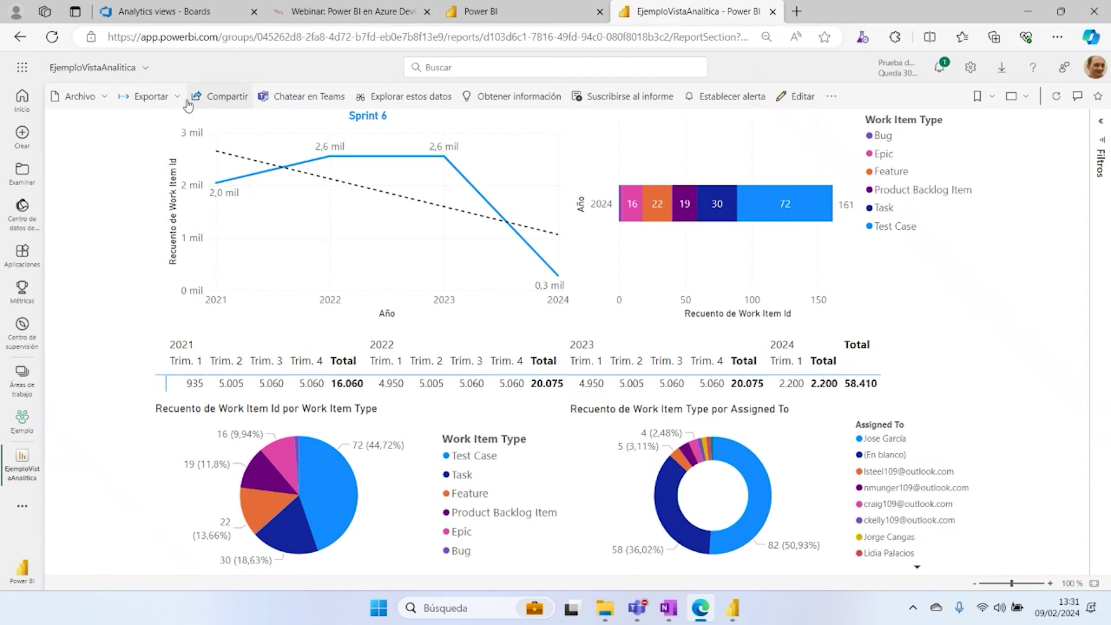
Step: Review the report's file and embedding options, and look at its web address
click(105, 101)
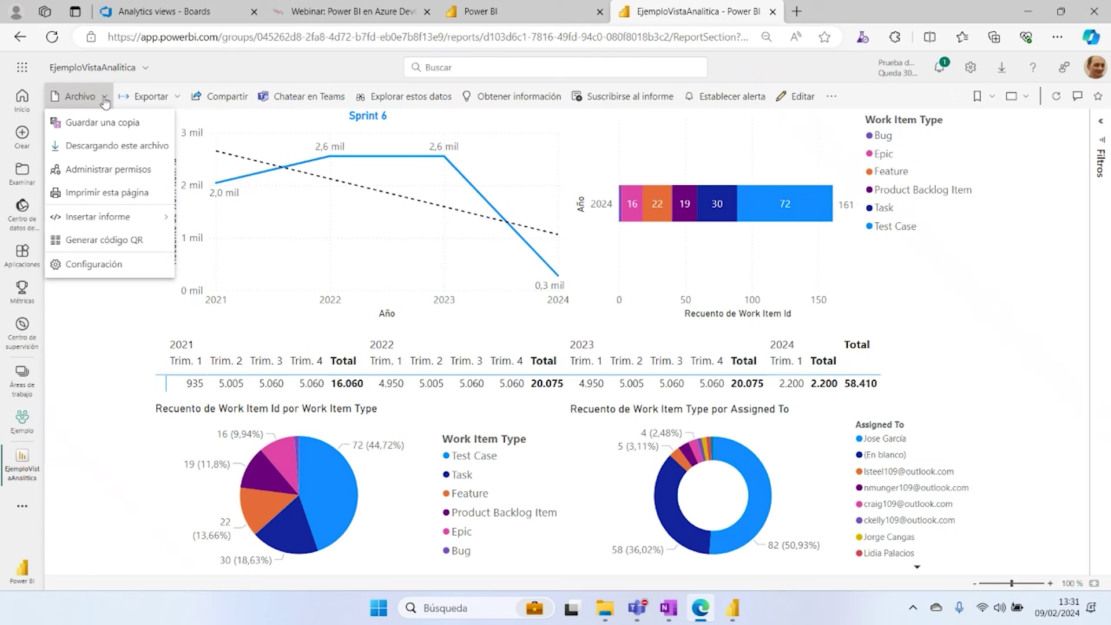
mouse_move(113, 214)
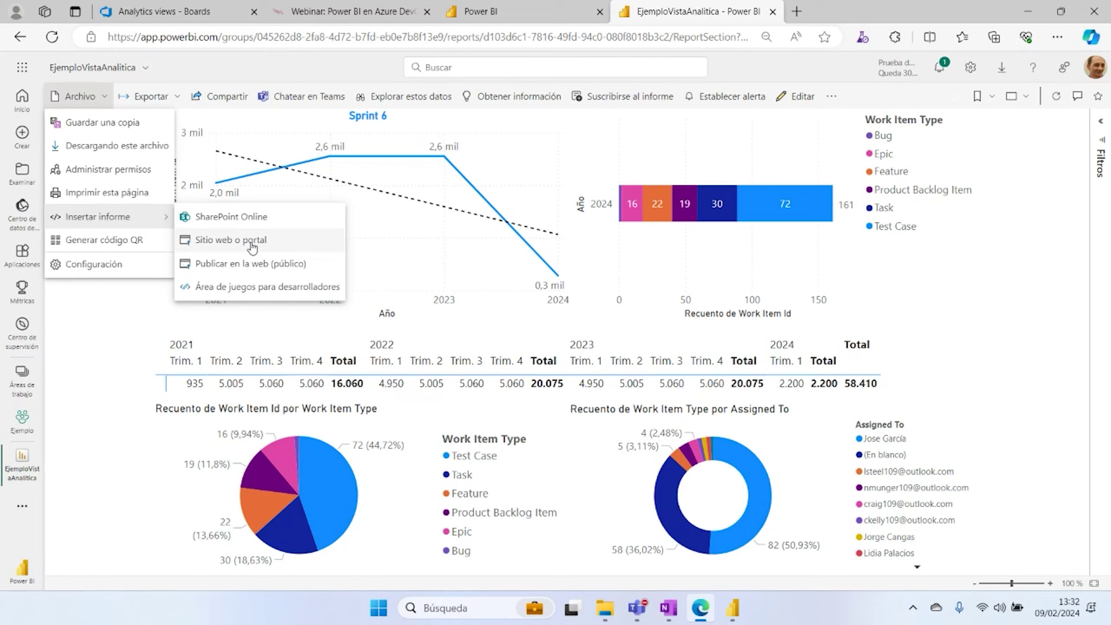
click(329, 39)
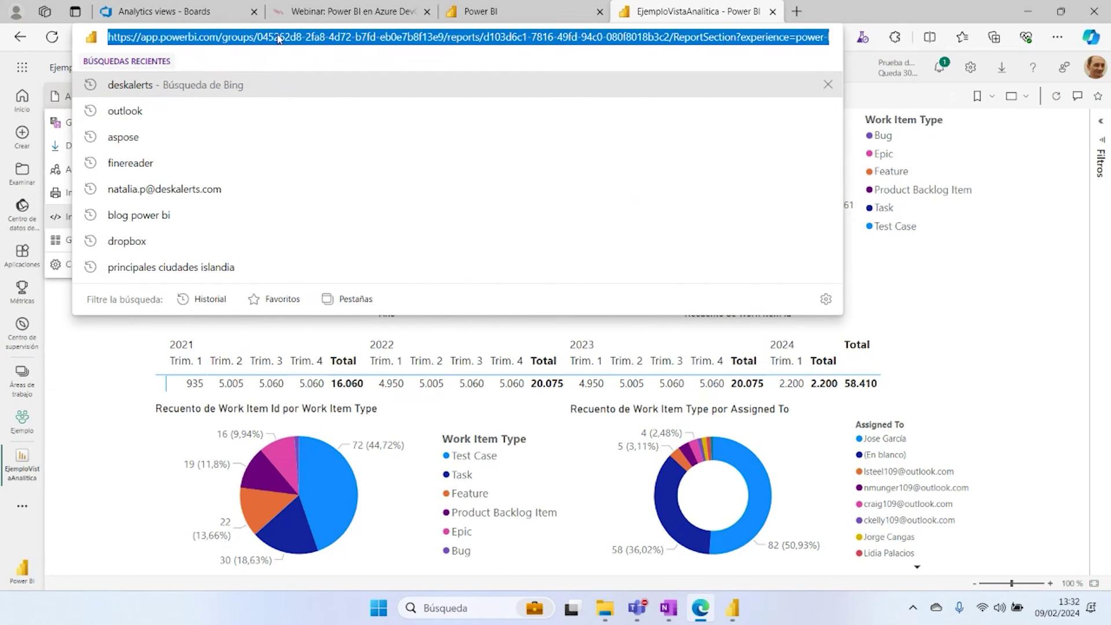
click(104, 441)
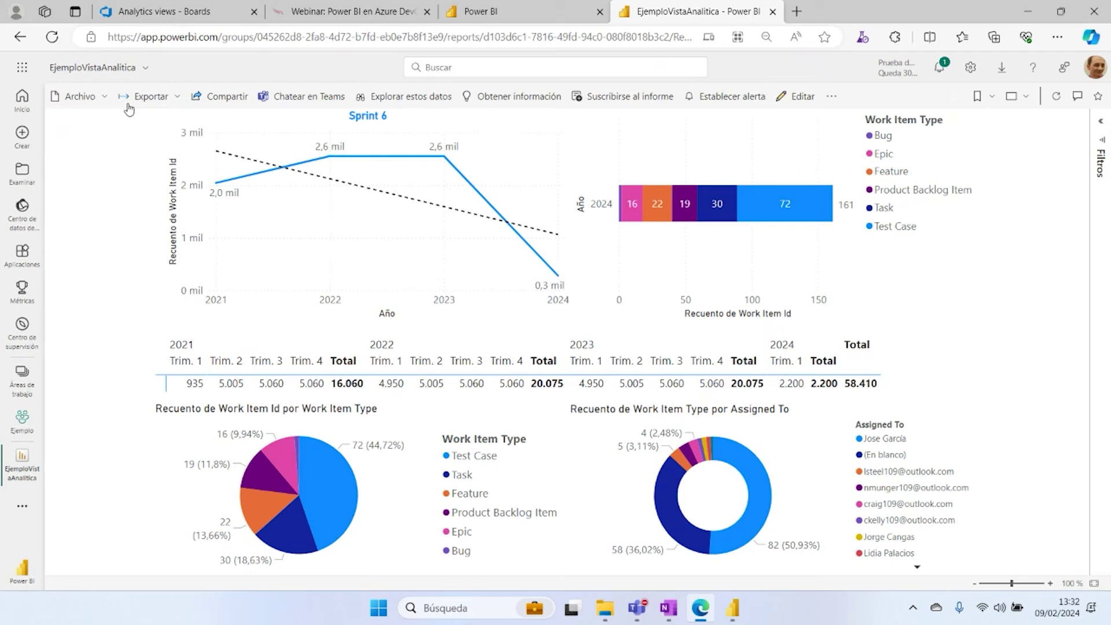
Step: Create a public web embed for the report with Publicar en la web (público), confirming its publication
click(104, 98)
mouse_move(116, 217)
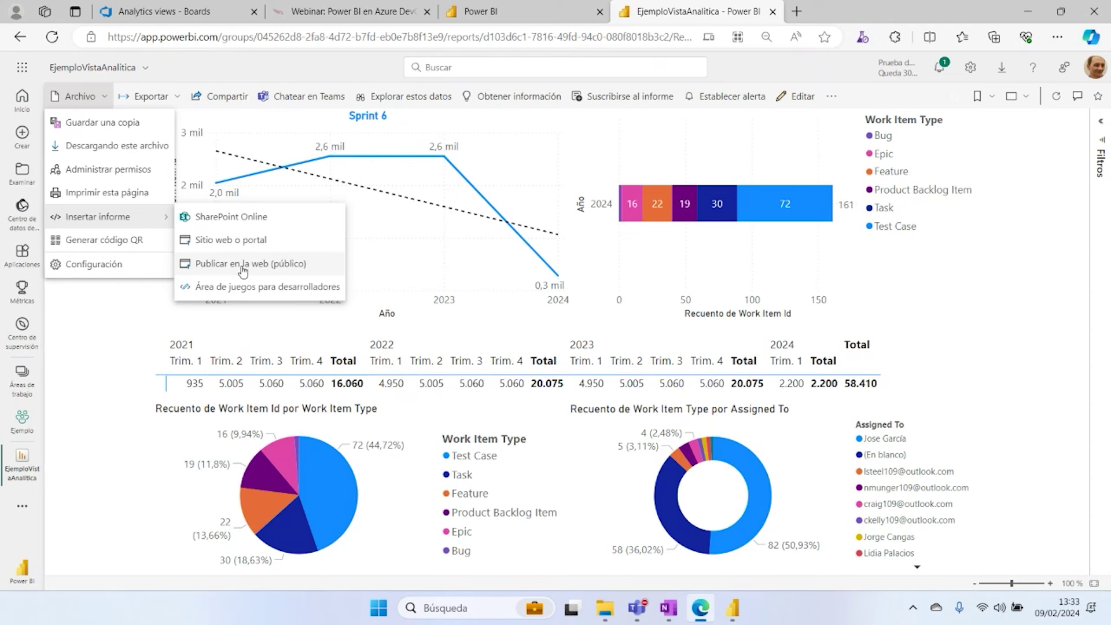
click(243, 269)
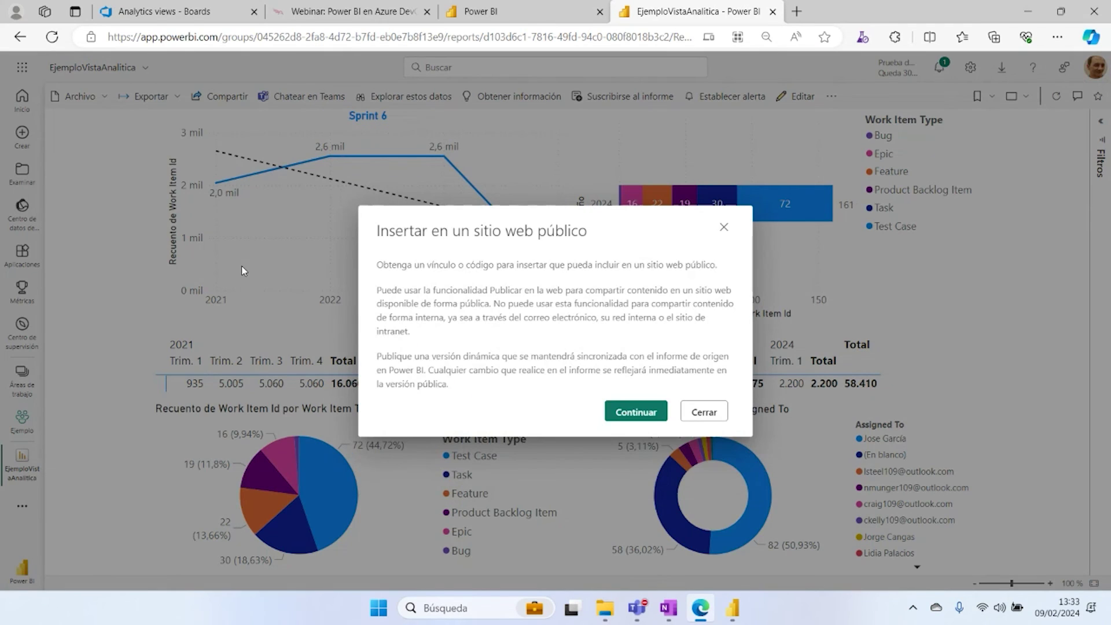
click(637, 408)
click(638, 432)
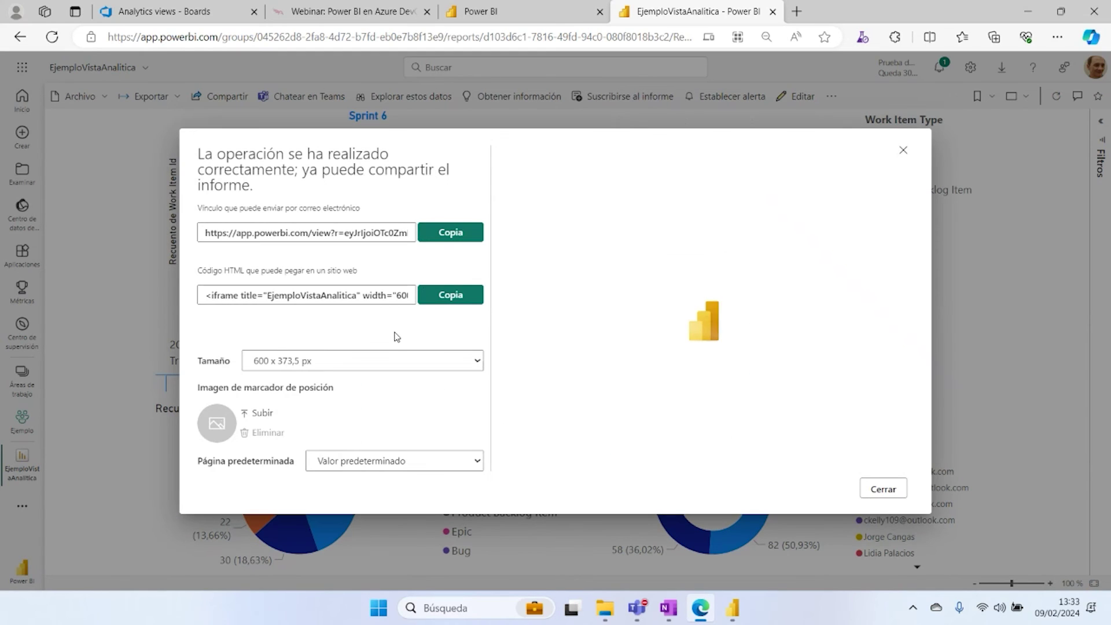
Step: Keep the embed size at 600 x 373,5 px, copy the public e-mail link and open it in a new browser tab
click(483, 367)
click(479, 367)
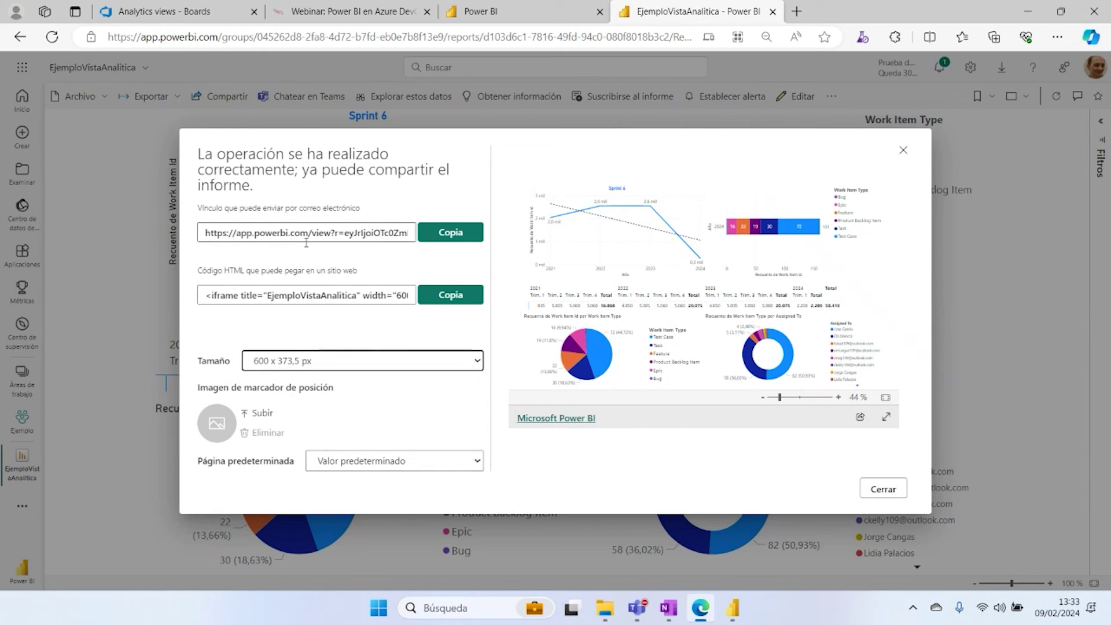
click(454, 235)
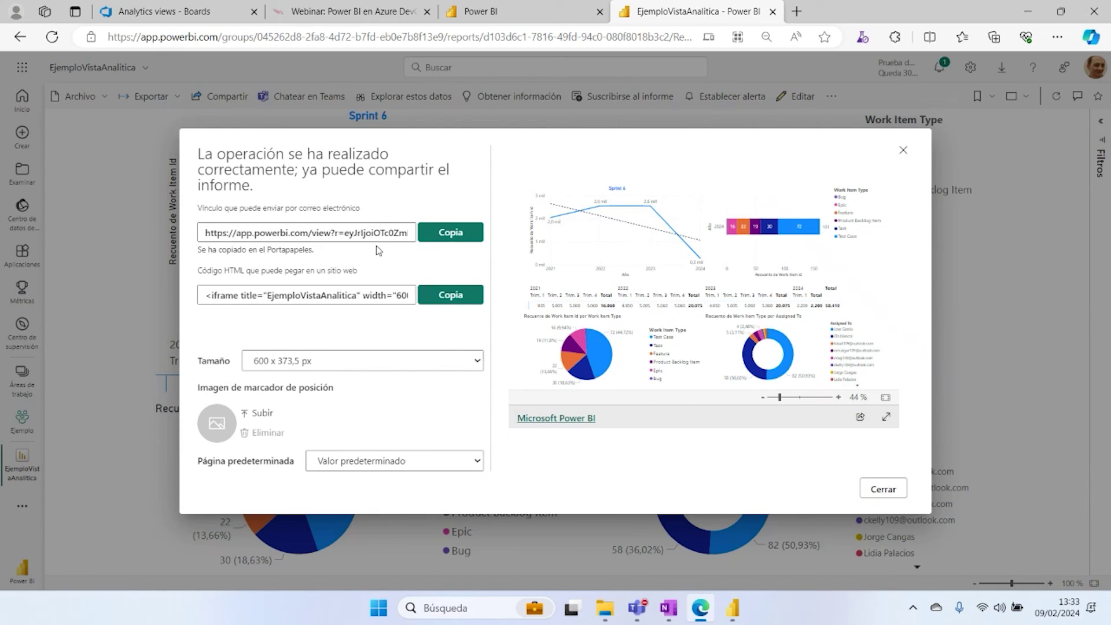
click(799, 11)
right_click(430, 38)
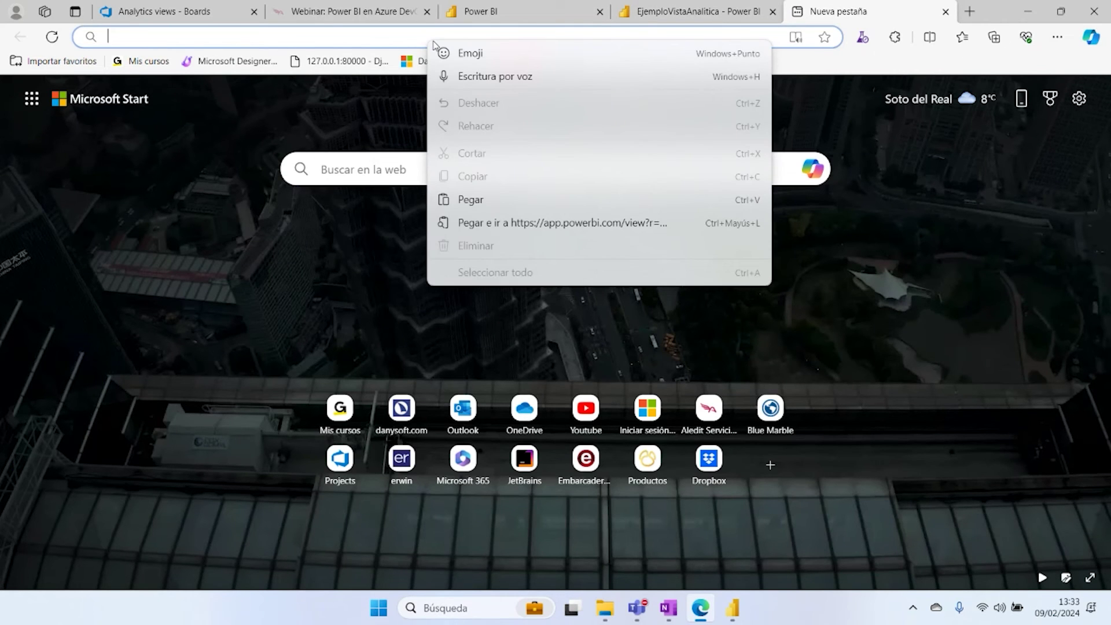
click(482, 223)
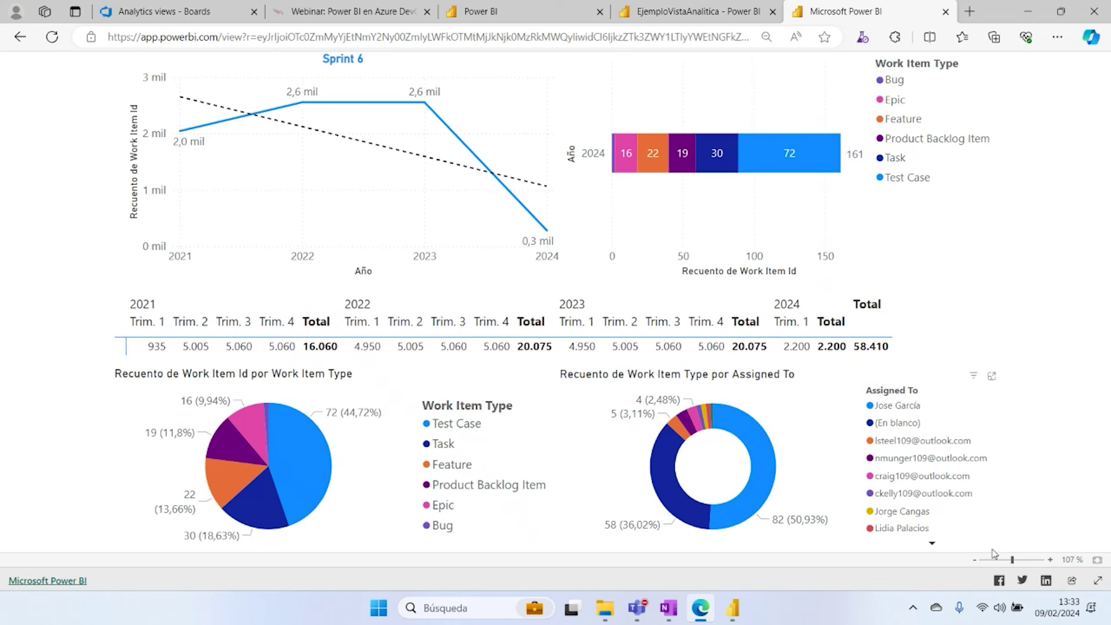
Step: View the public report's sharing URL, and close its browser tab and the embed code dialog
click(1072, 580)
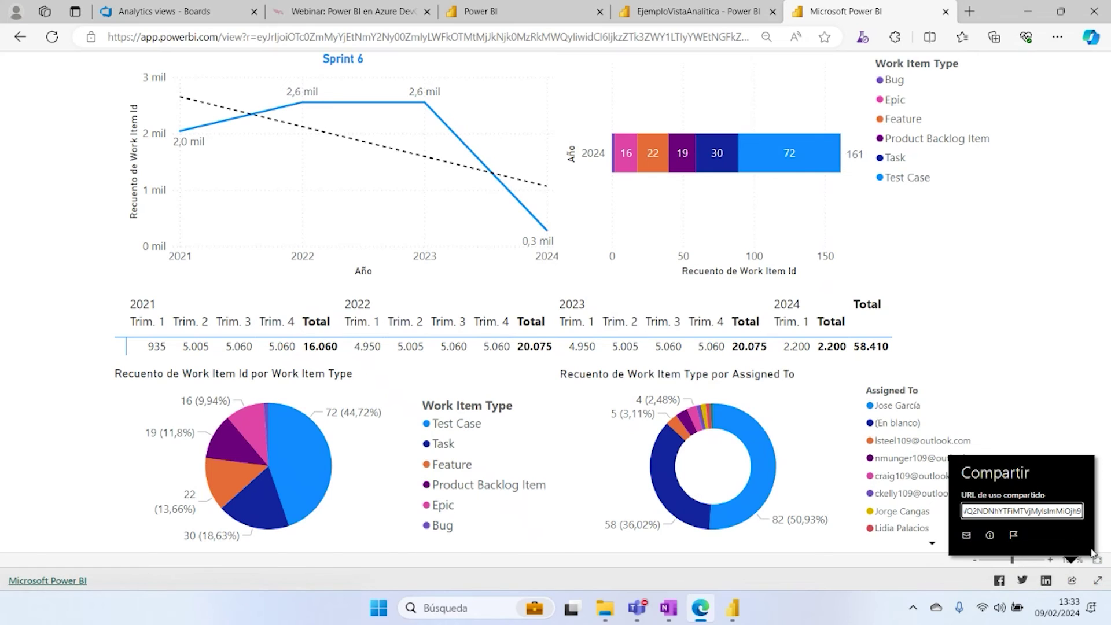
click(1023, 390)
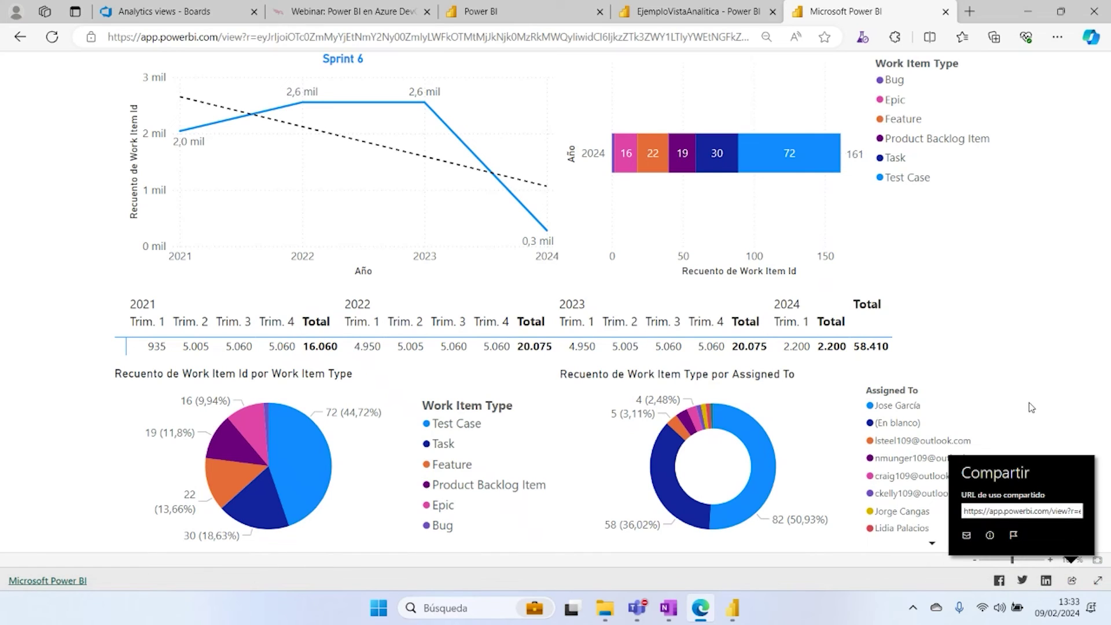
click(1072, 581)
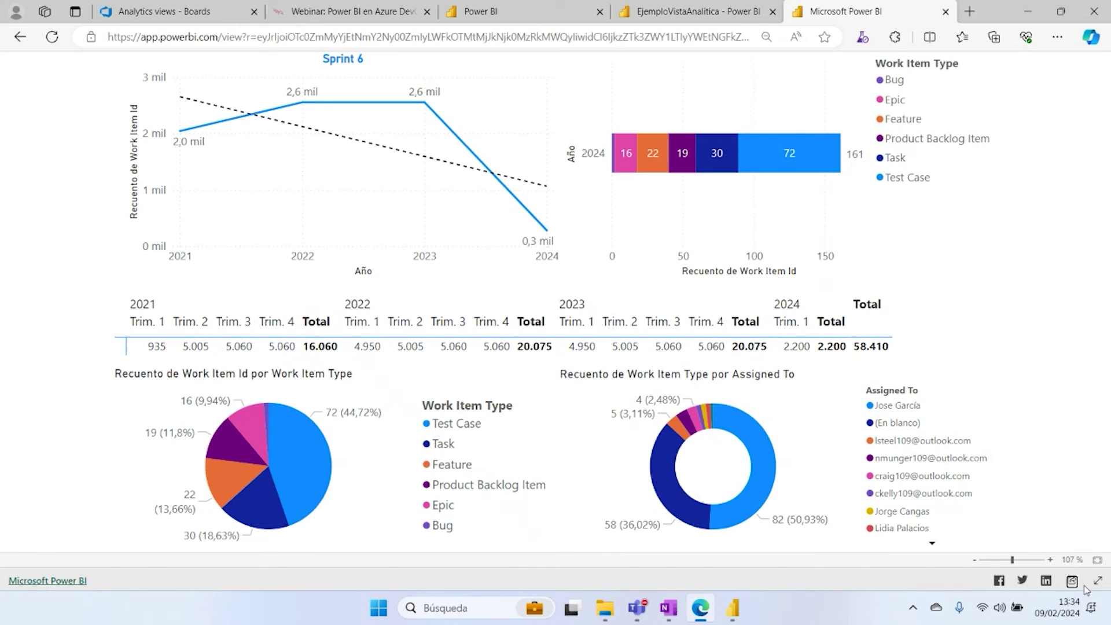
click(945, 12)
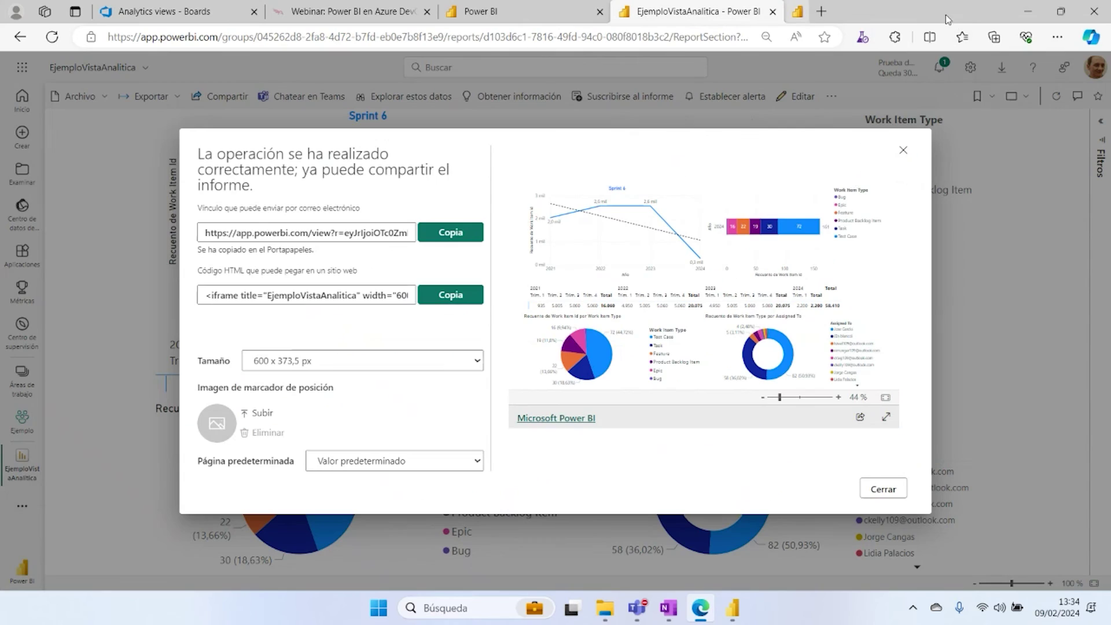
click(879, 491)
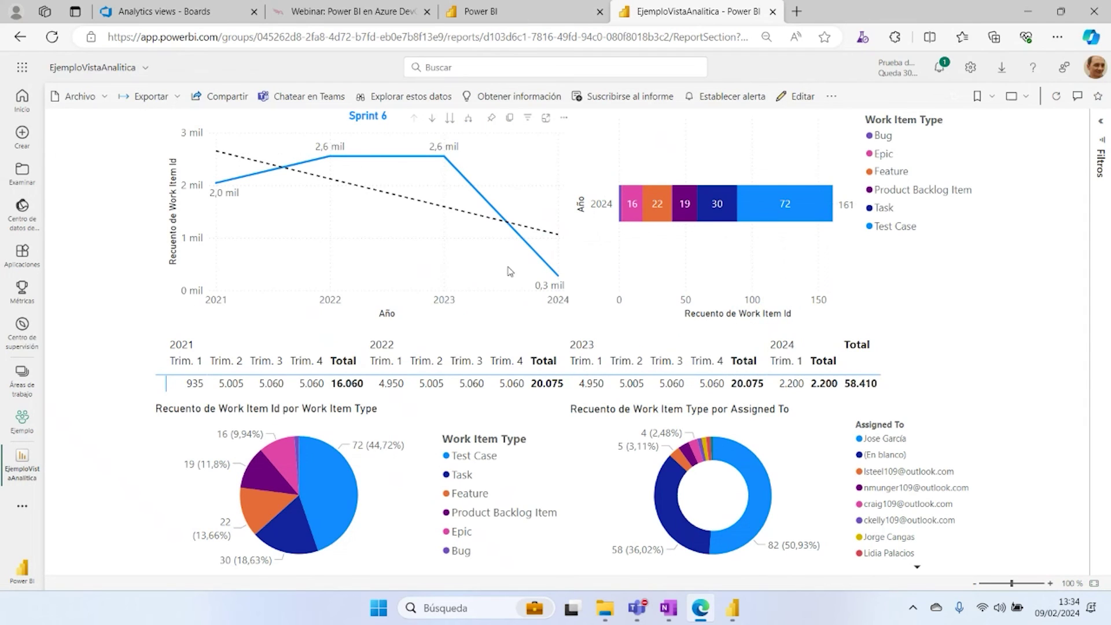
Step: Review the report's file commands and its Excel, PowerPoint and PDF export options
click(104, 98)
mouse_move(110, 217)
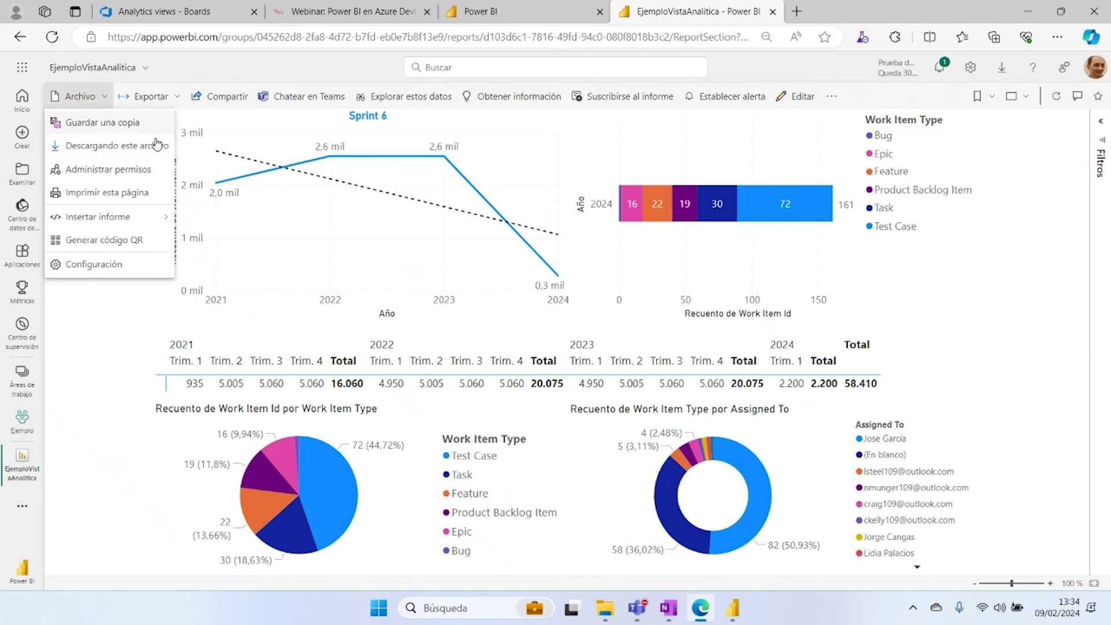
click(151, 96)
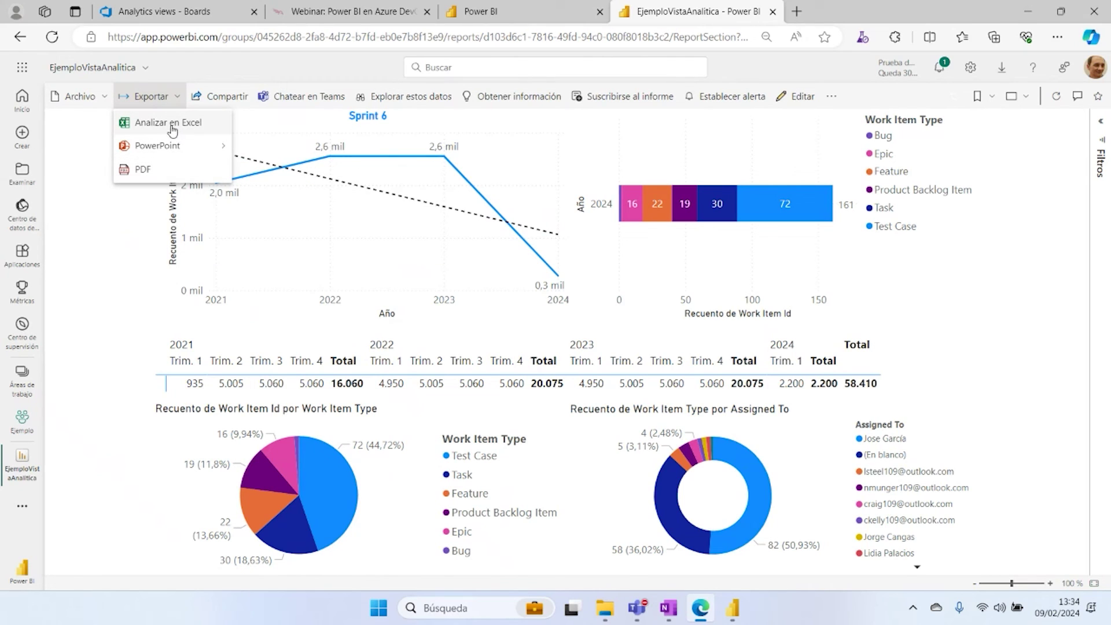
mouse_move(171, 151)
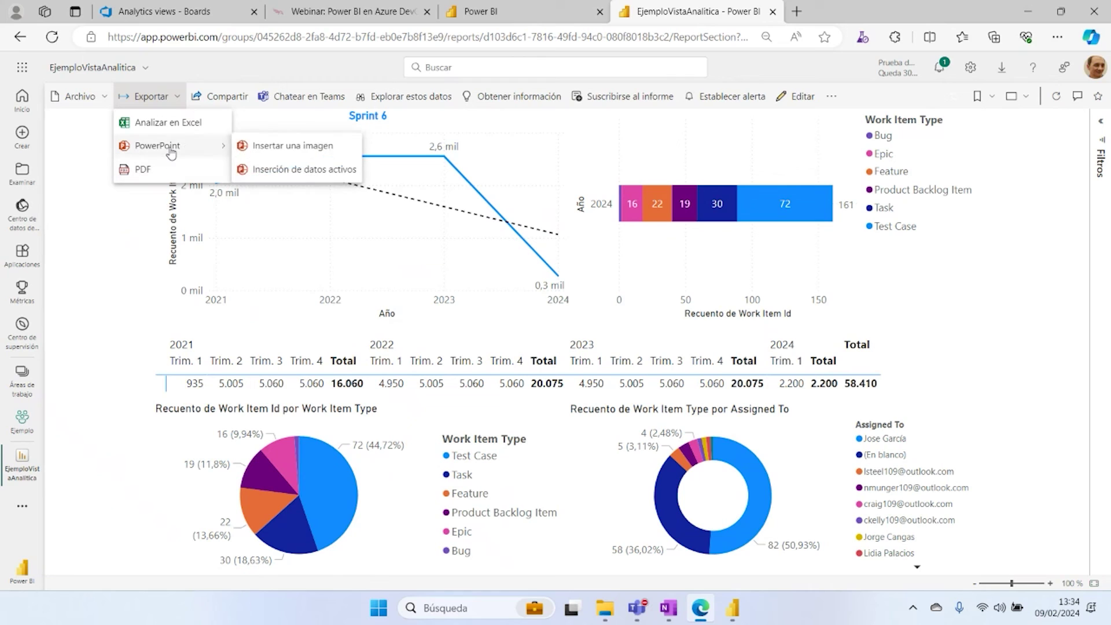
click(302, 65)
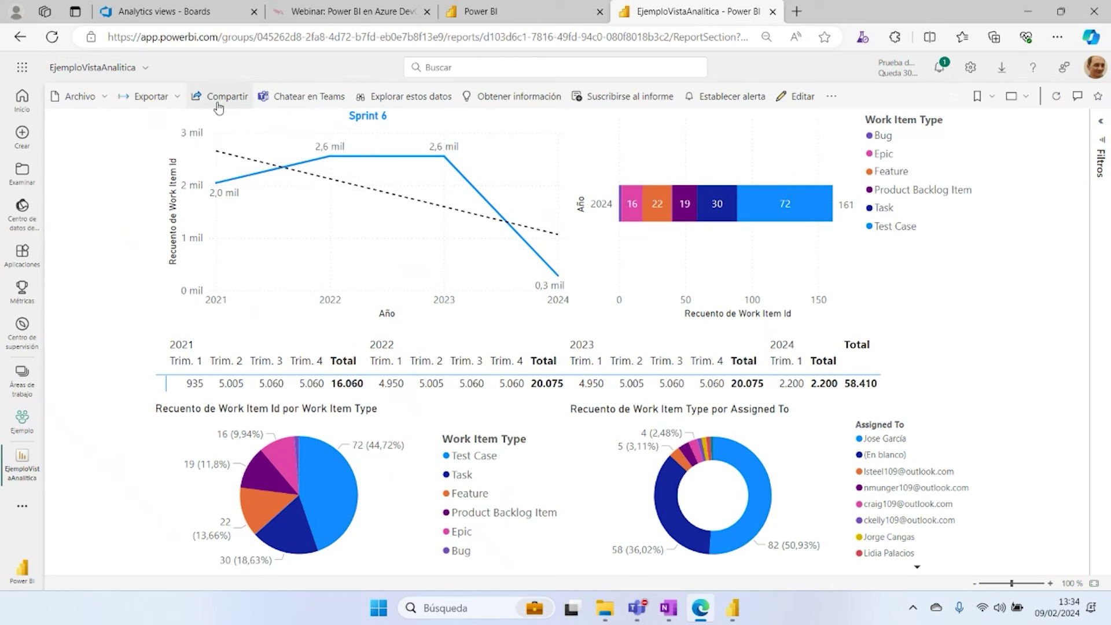
Step: Start sharing the report by link and restrict the link to specific people, allowing recipients to reshare it
click(220, 106)
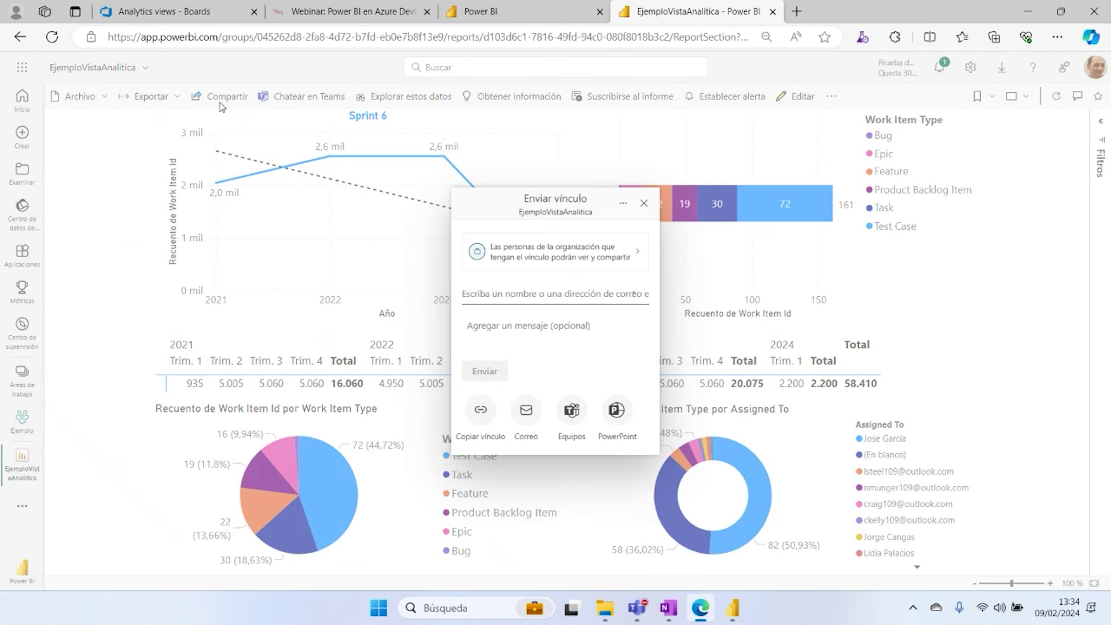
click(636, 254)
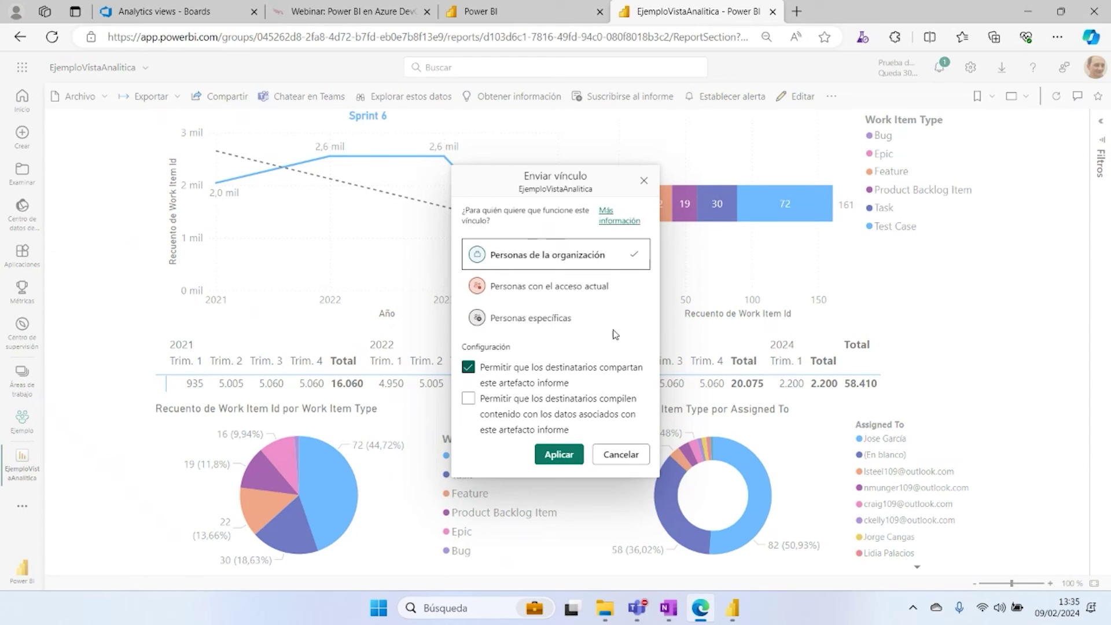
click(546, 321)
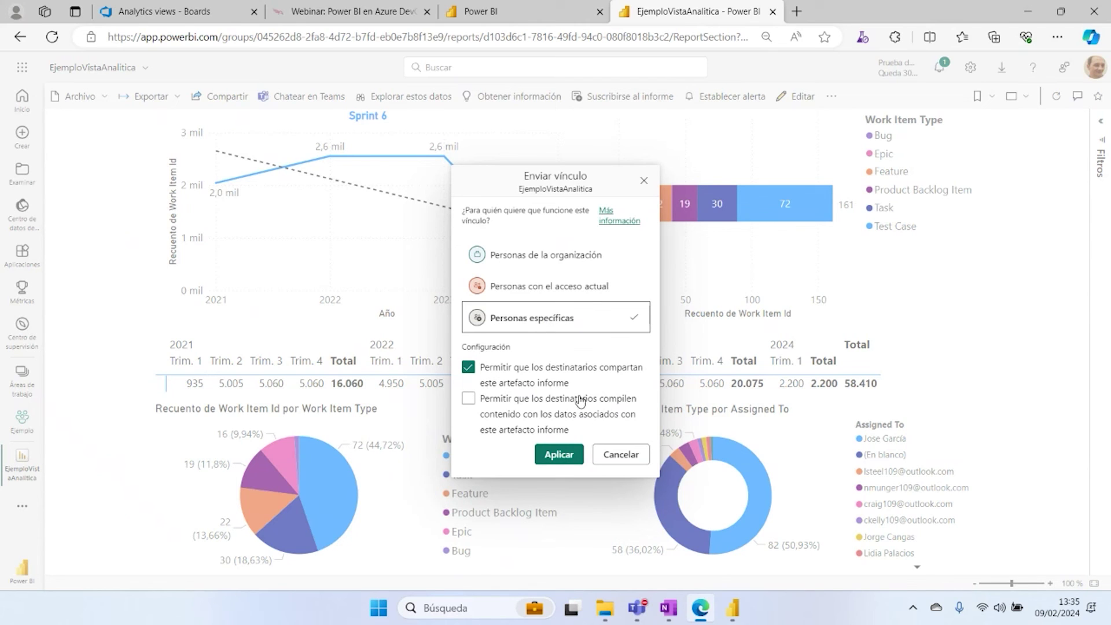
click(559, 455)
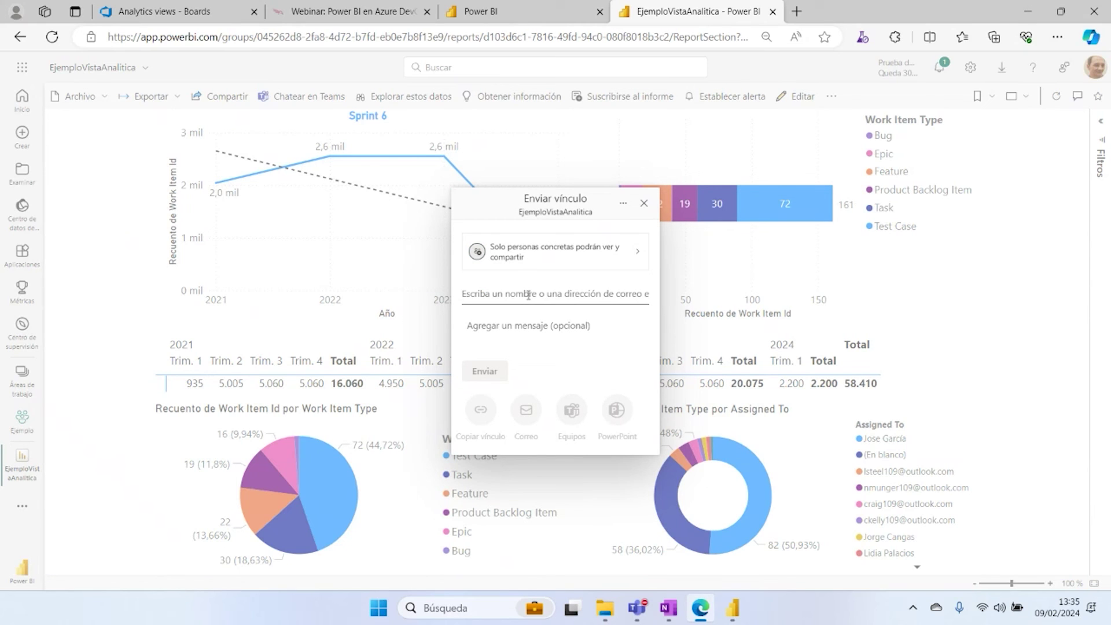
Step: Find the recipient by the start of their e-mail address and add their Aledit account to the sharing link
text(j)
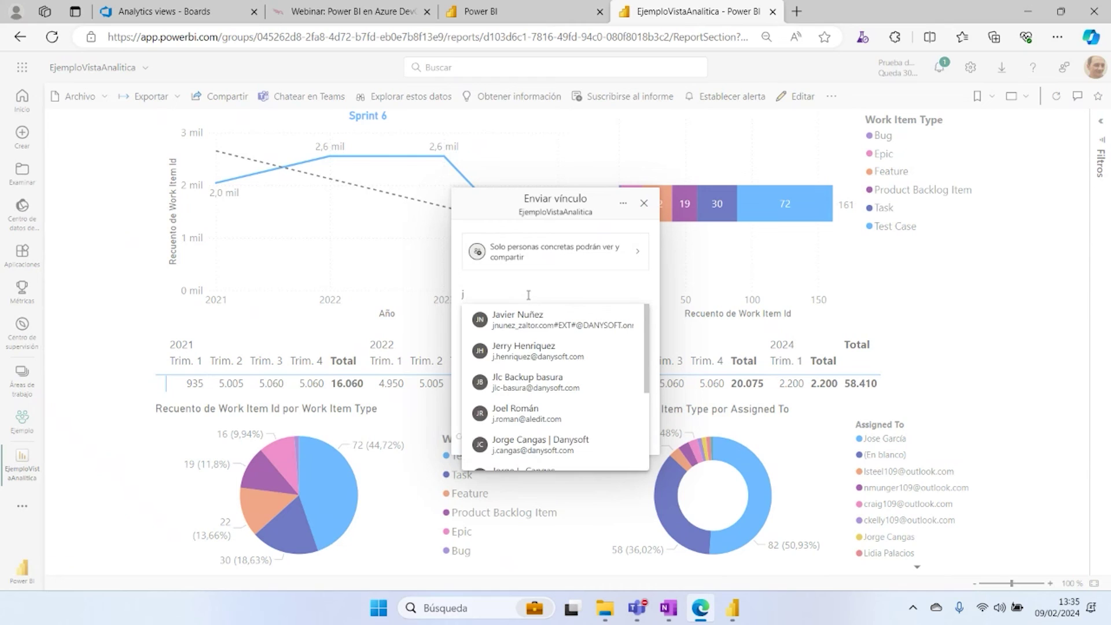
text(.a)
key(BackSpace)
text(d)
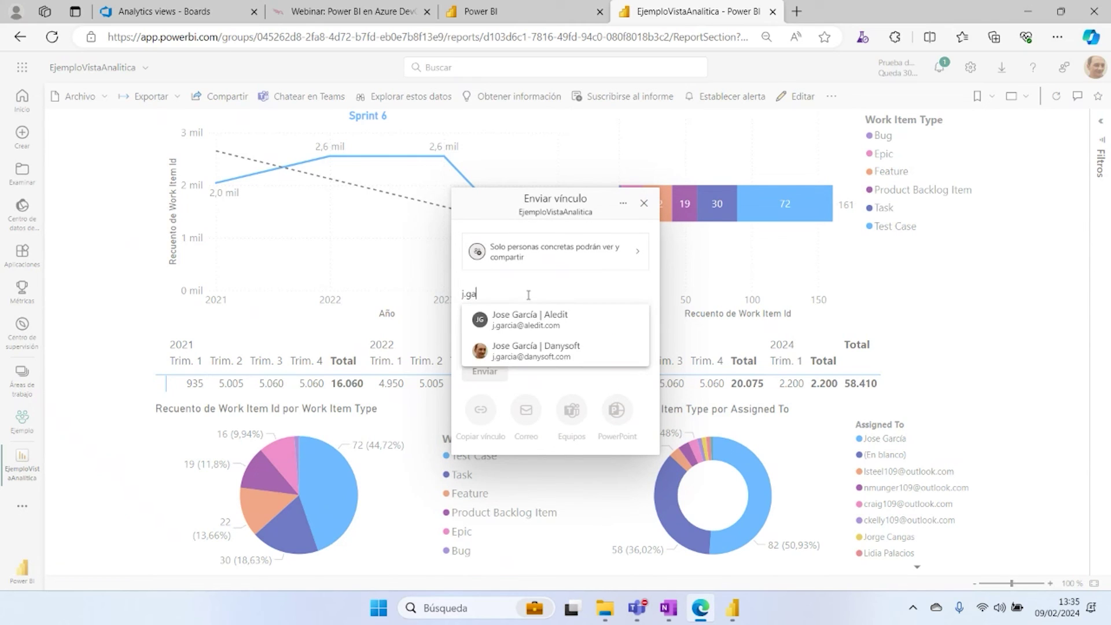
key(Down)
key(Down)
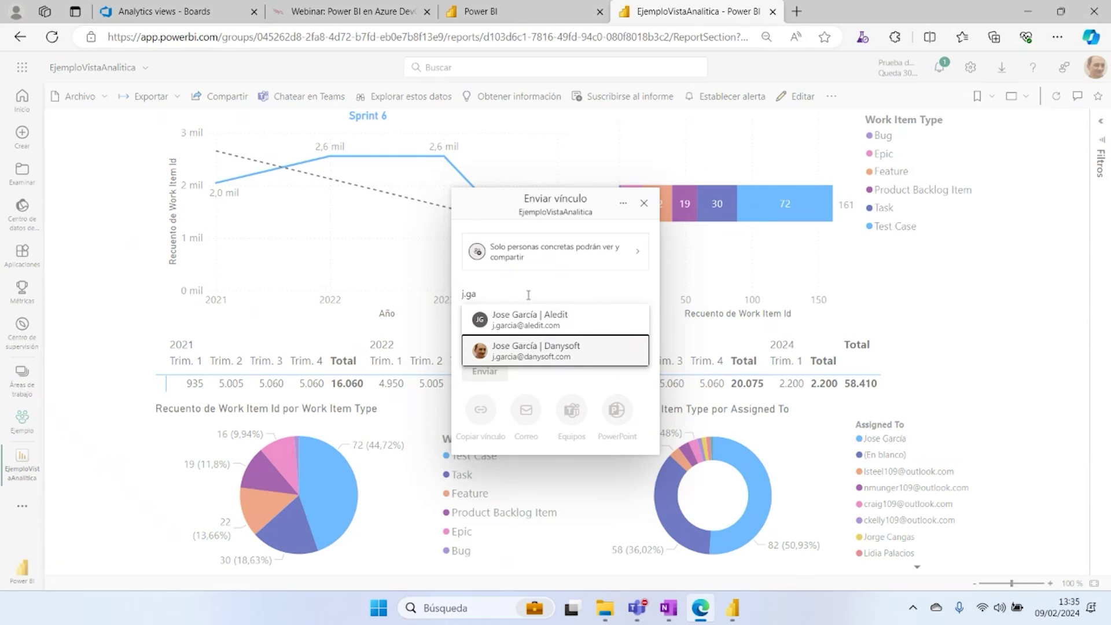
key(Up)
key(Return)
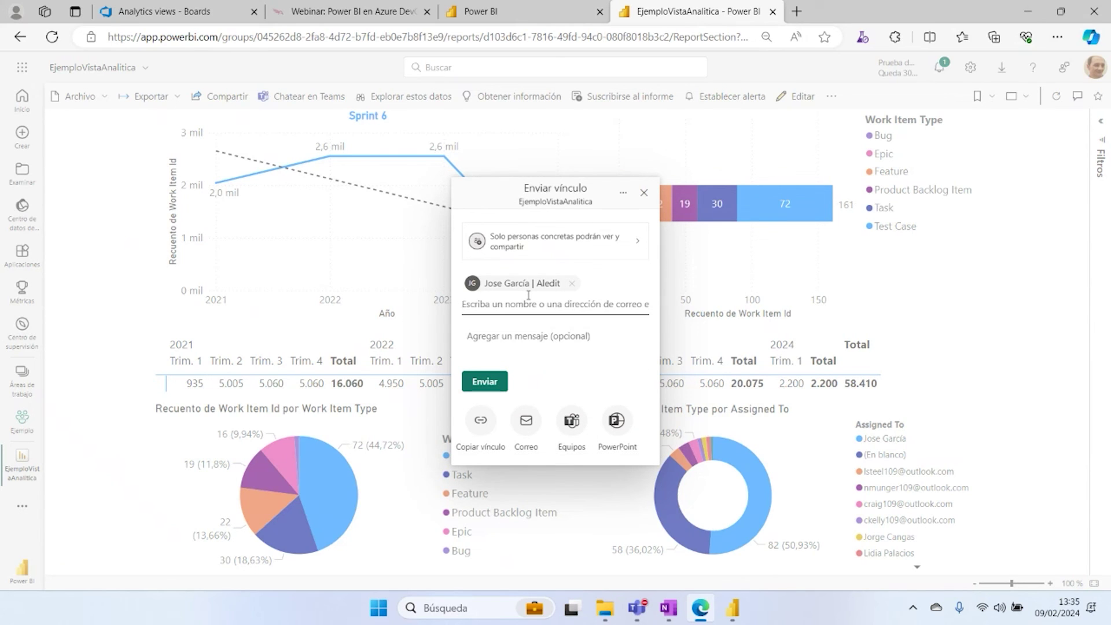
Step: Find the second recipient by the start of their e-mail address and add their Danysoft account to the sharing link
text(j)
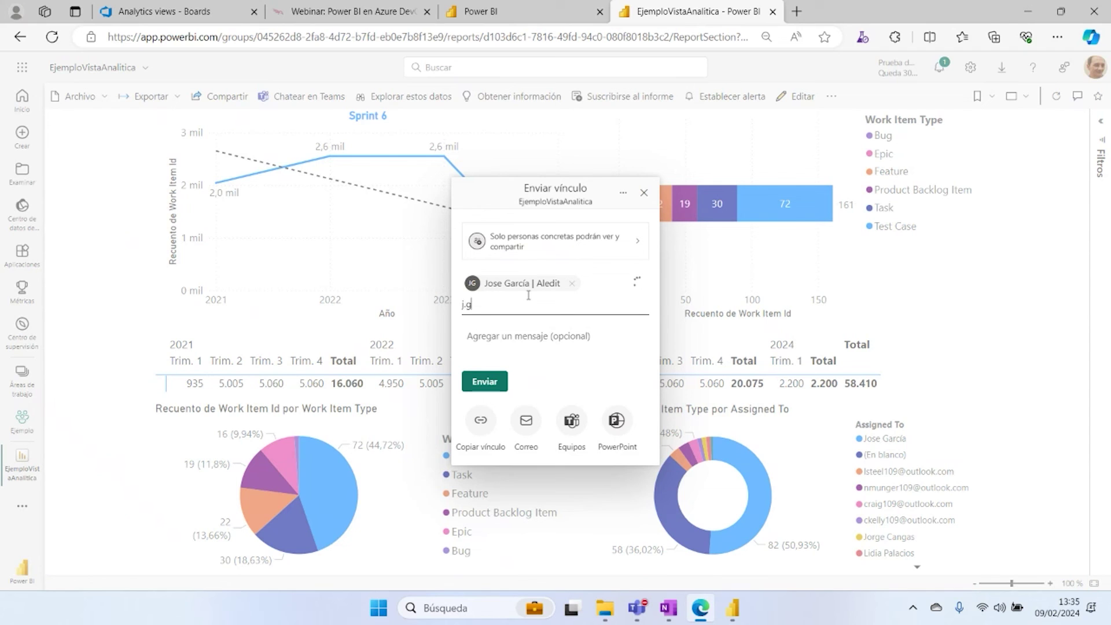
text(.)
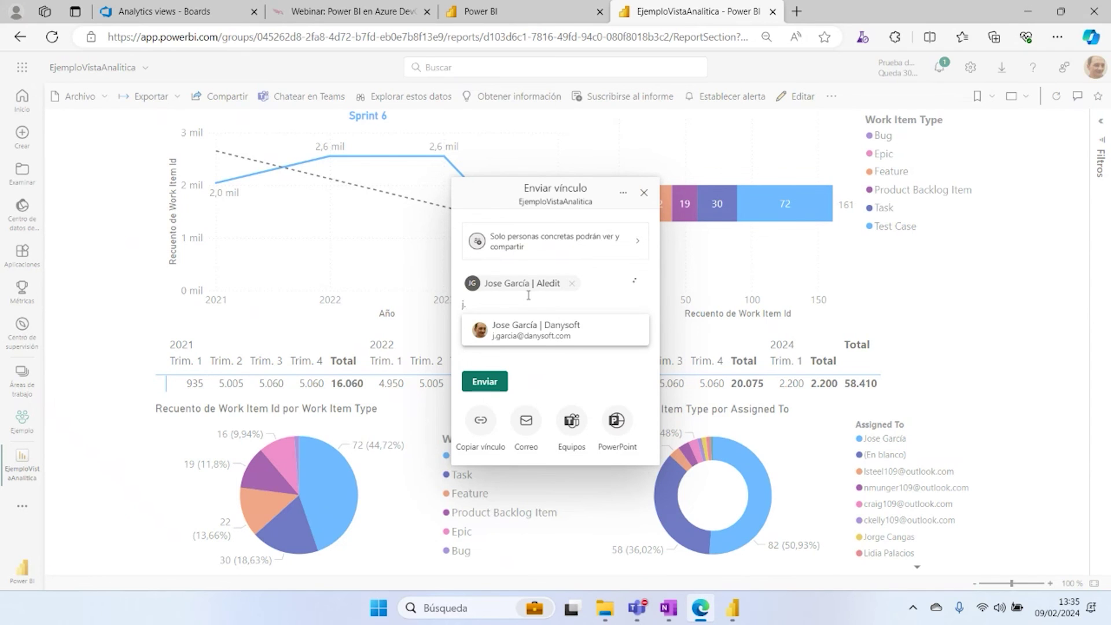
text(c)
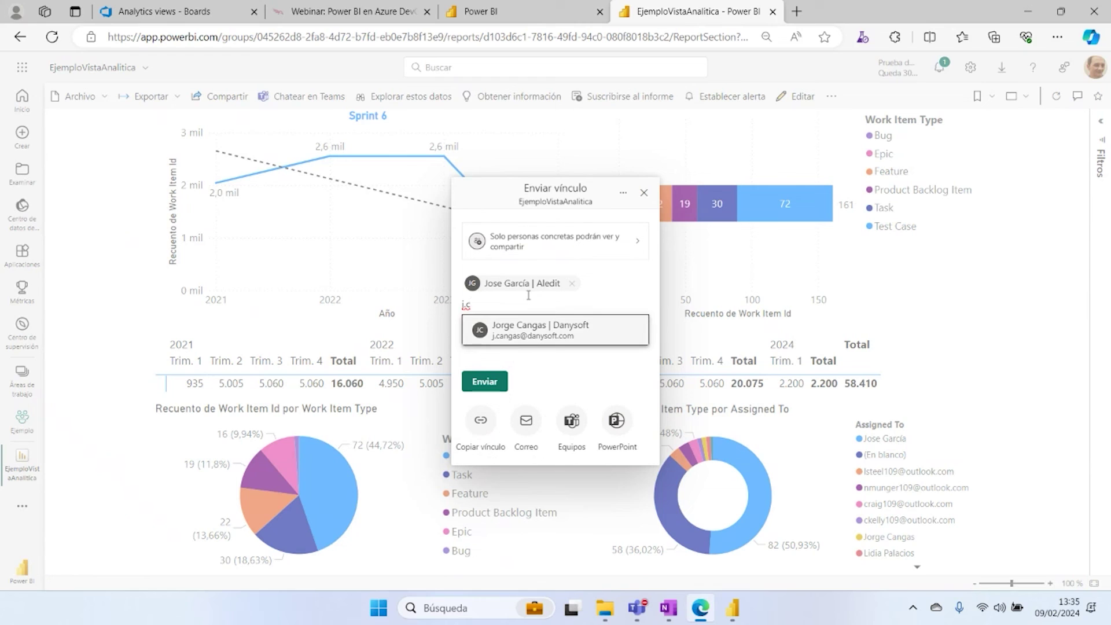
click(541, 329)
Step: Find the third recipient by the start of their e-mail address and add their Servicios Profesionales Danysoft account to the sharing link
text(e.)
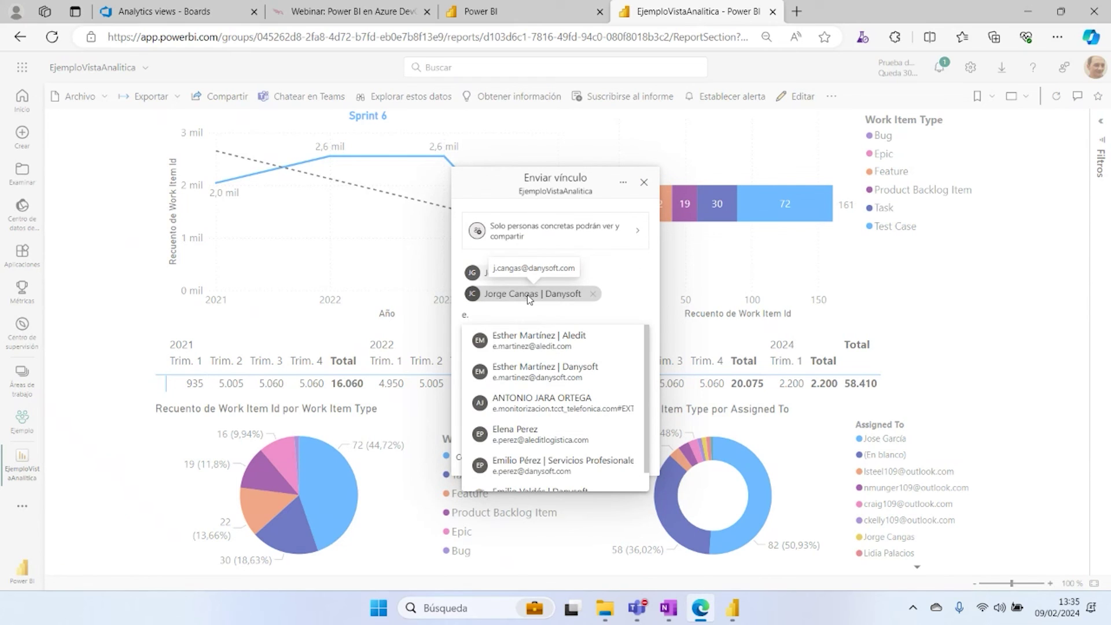
key(Down)
key(Down)
key(Down)
key(Down)
key(Down)
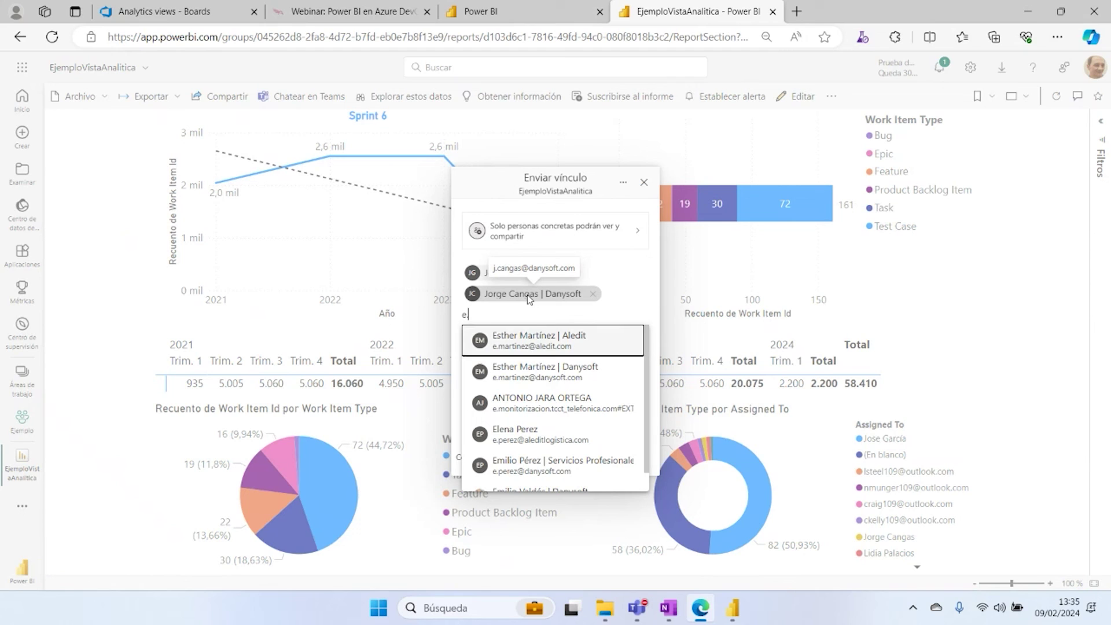
key(Return)
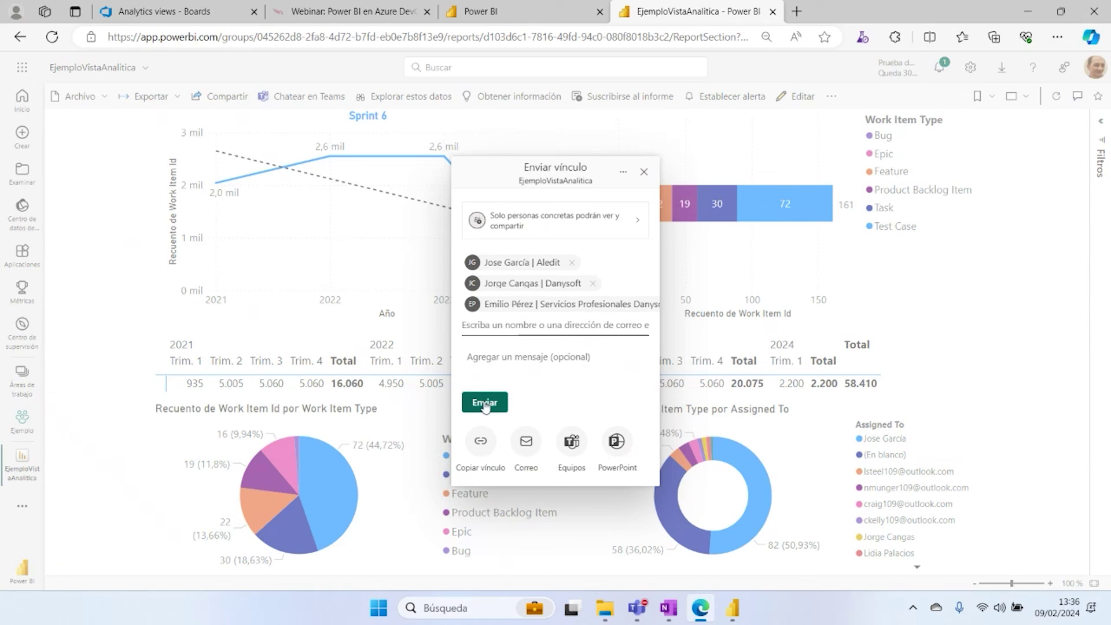
Step: Add the message "Hola, Es un informe de ejemplo de Vistas de Azure DevOps. no le hagas caso." and send the report link
click(507, 358)
text(Hola)
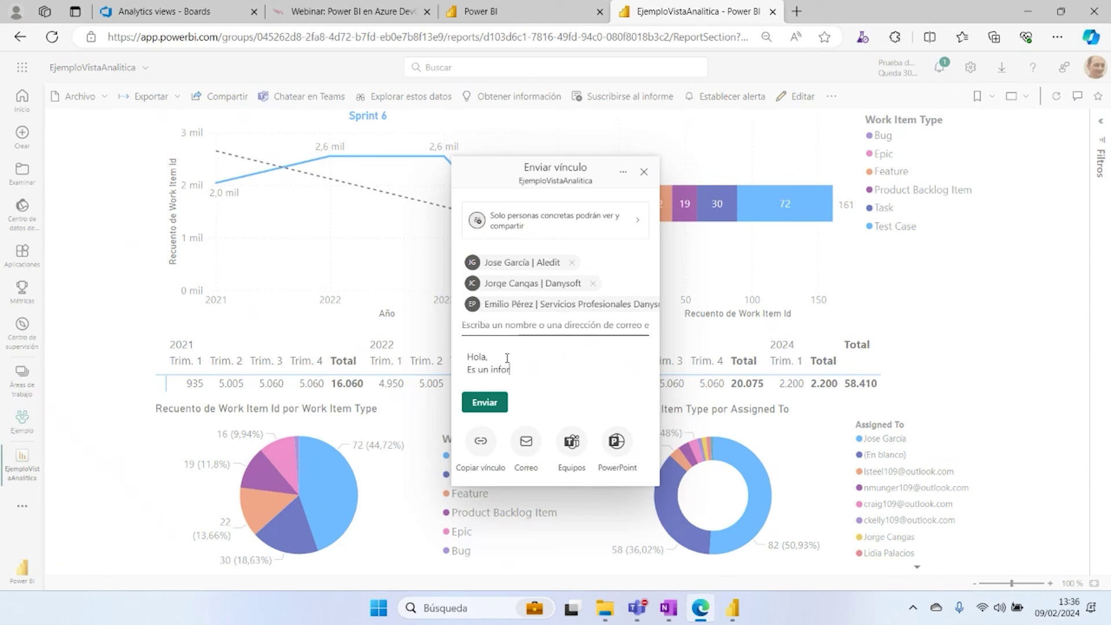
text(me de ejemplo de Vistas de Azu)
text(re DevOps.)
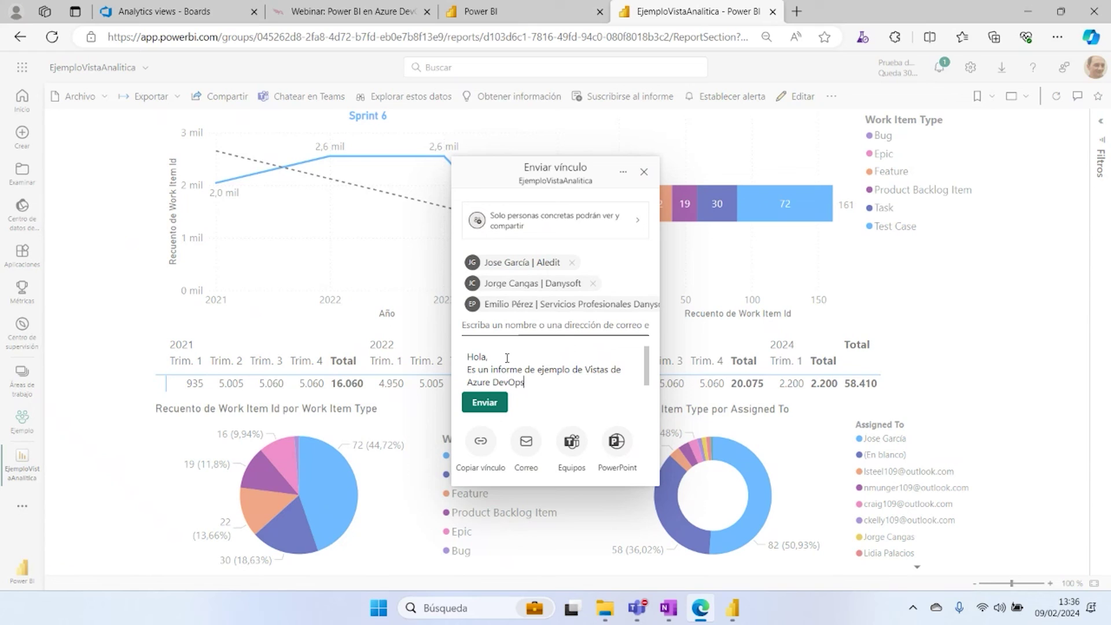
key(Return)
text(no le hagas caso.)
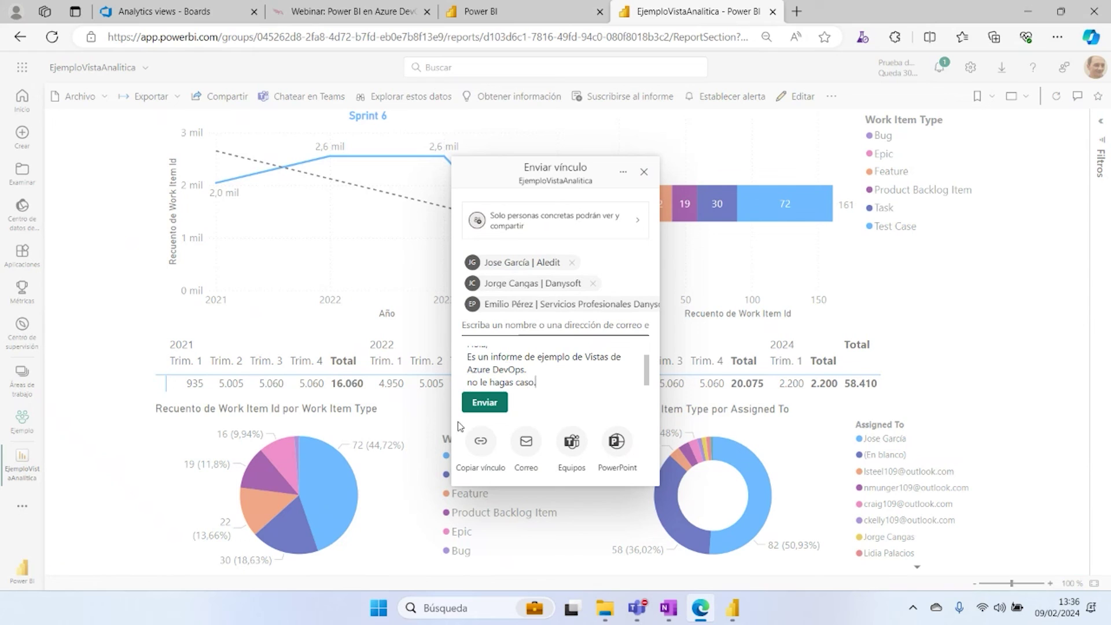
click(492, 403)
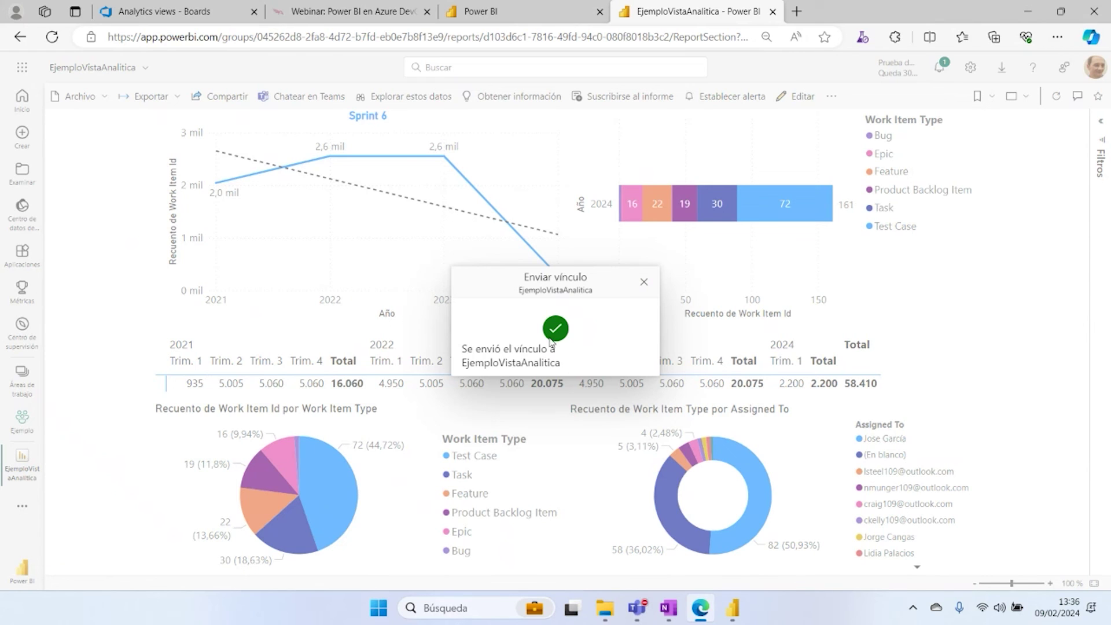
click(643, 282)
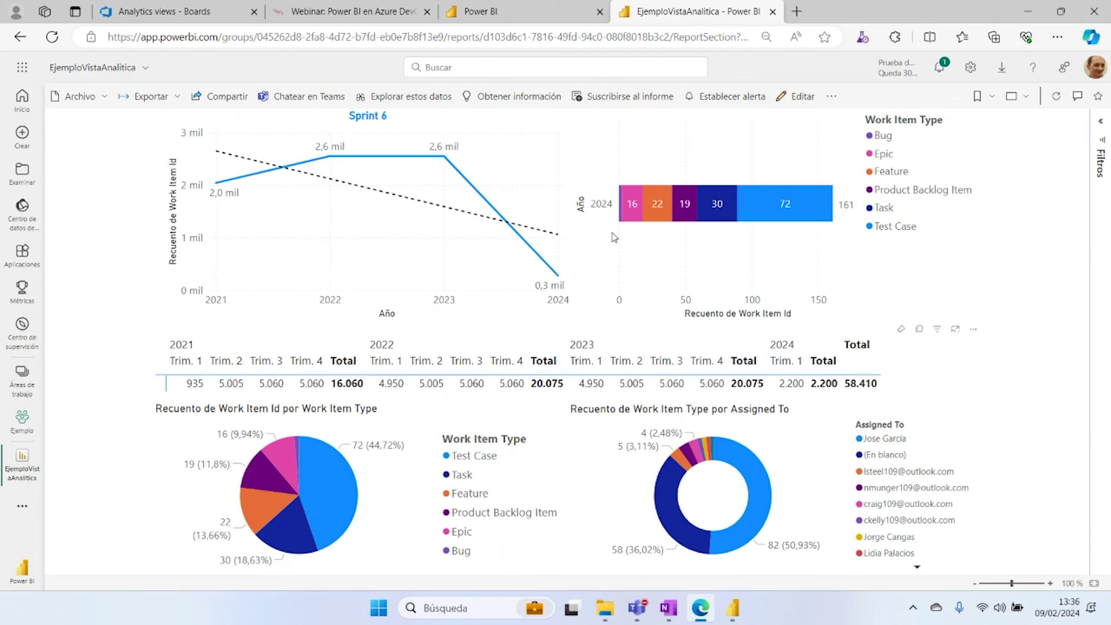
Step: Go to the Ejemplo workspace and check who has access to it and with which roles
mouse_move(670, 205)
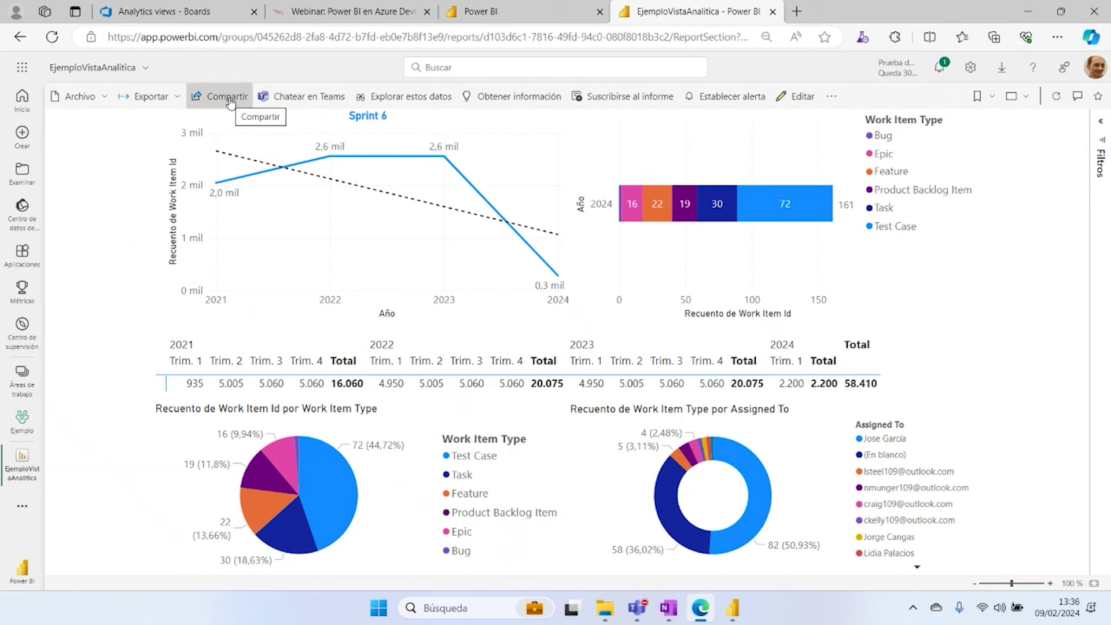
click(23, 421)
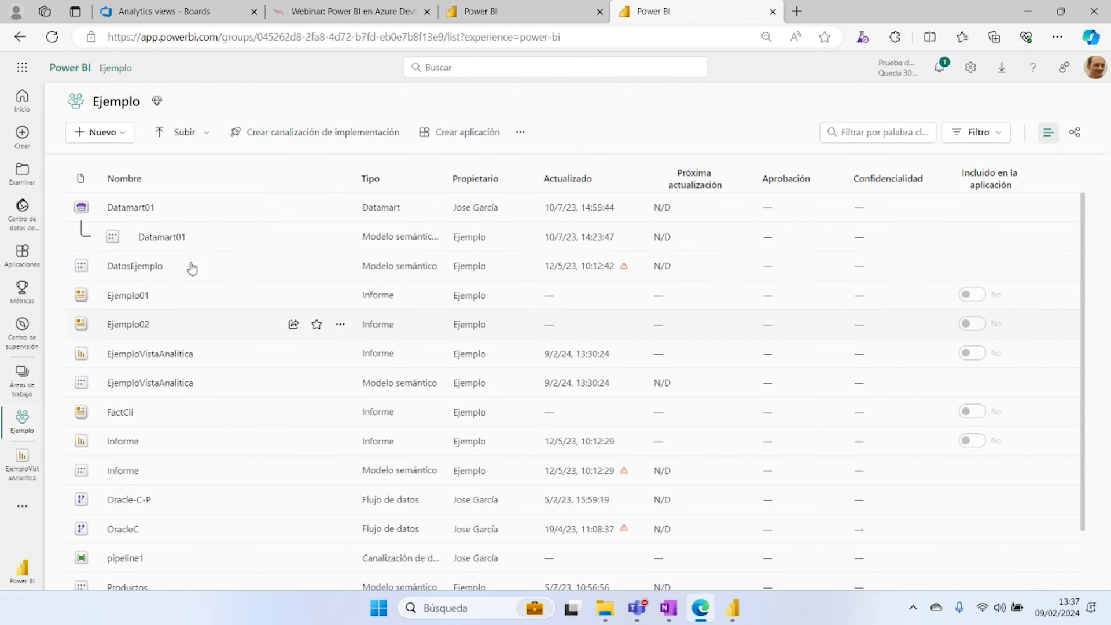
click(520, 136)
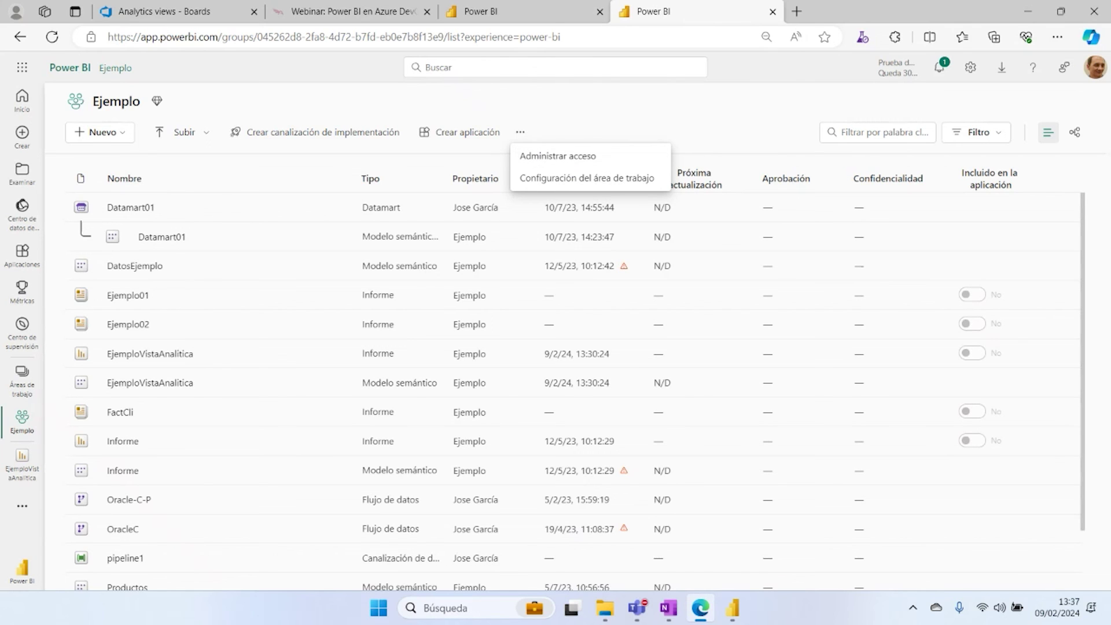
click(578, 161)
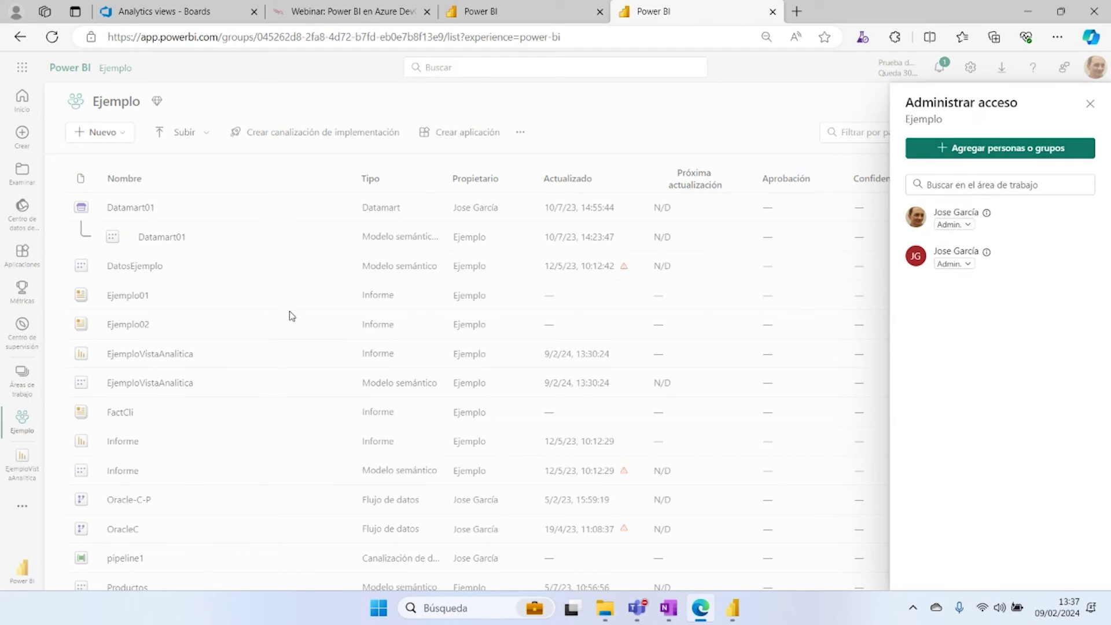
click(1088, 104)
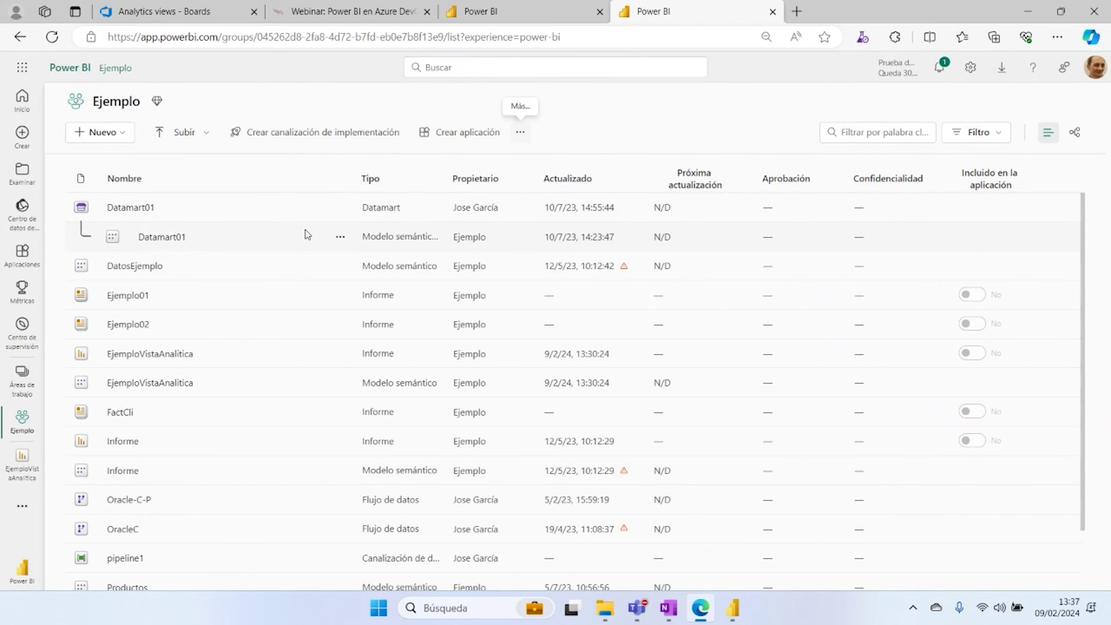
Step: Look through the items stored in the Ejemplo workspace and reopen the EjemploVistaAnalitica report
scroll(275, 237, down, 1)
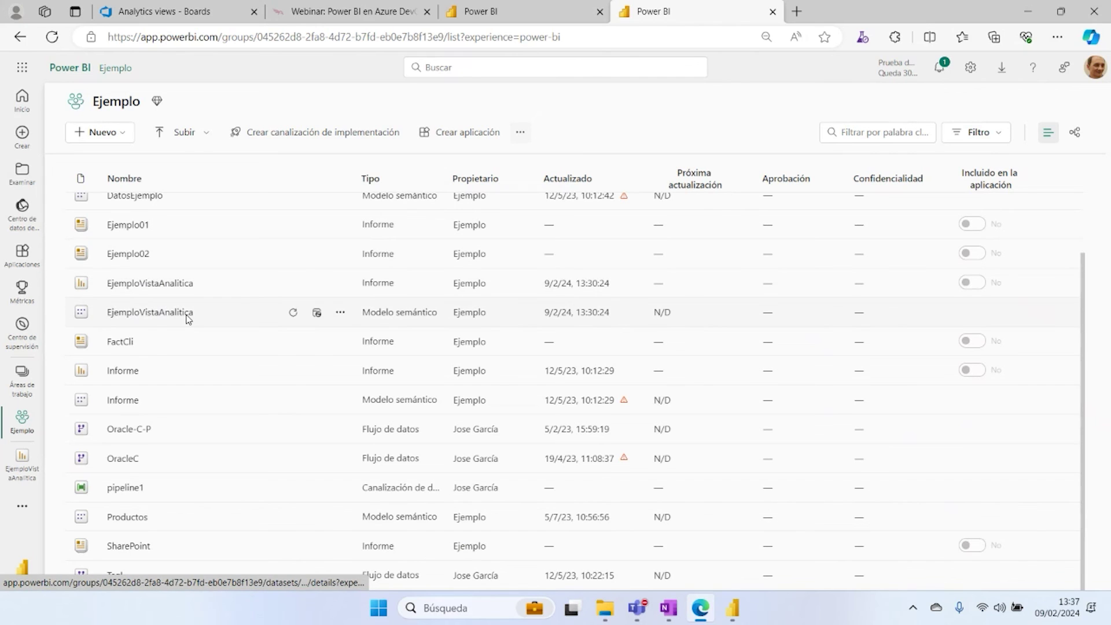
scroll(176, 315, up, 1)
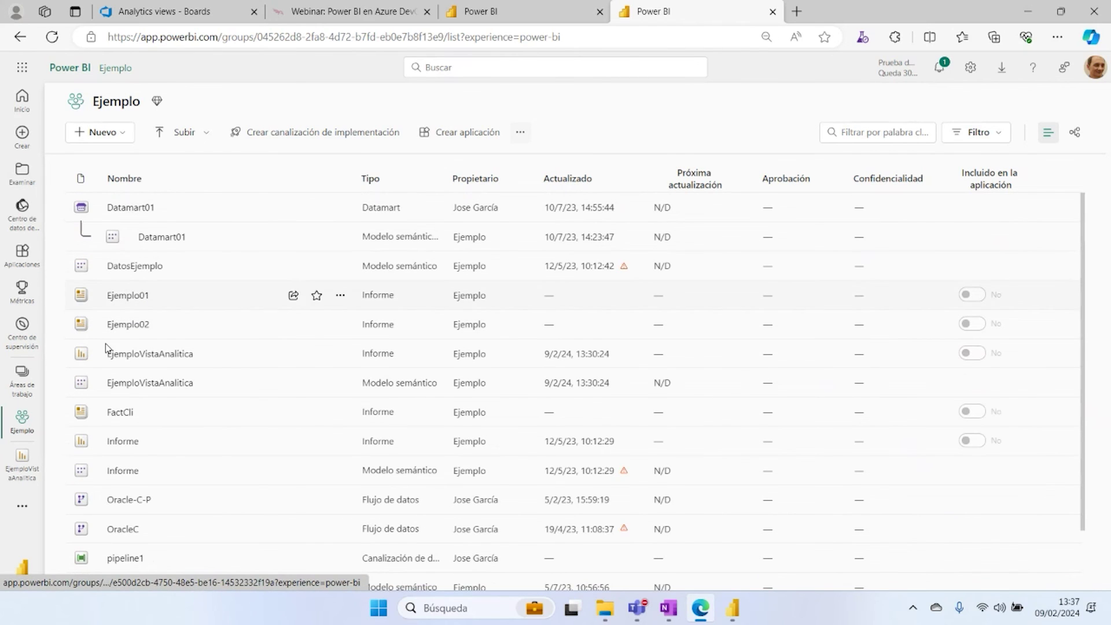
scroll(212, 322, down, 1)
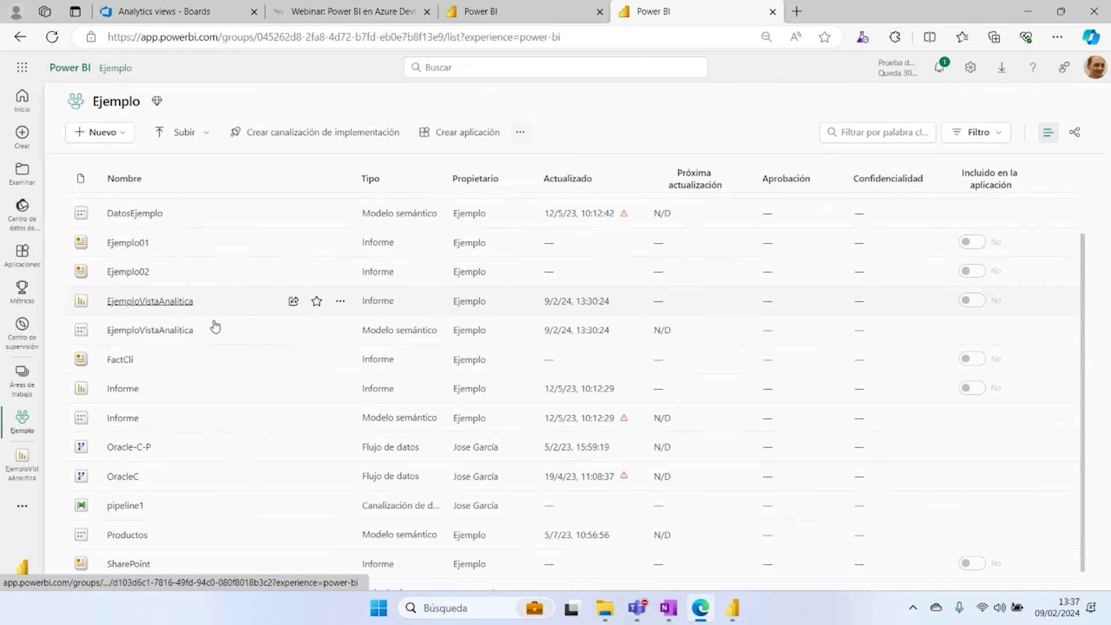
scroll(191, 324, up, 1)
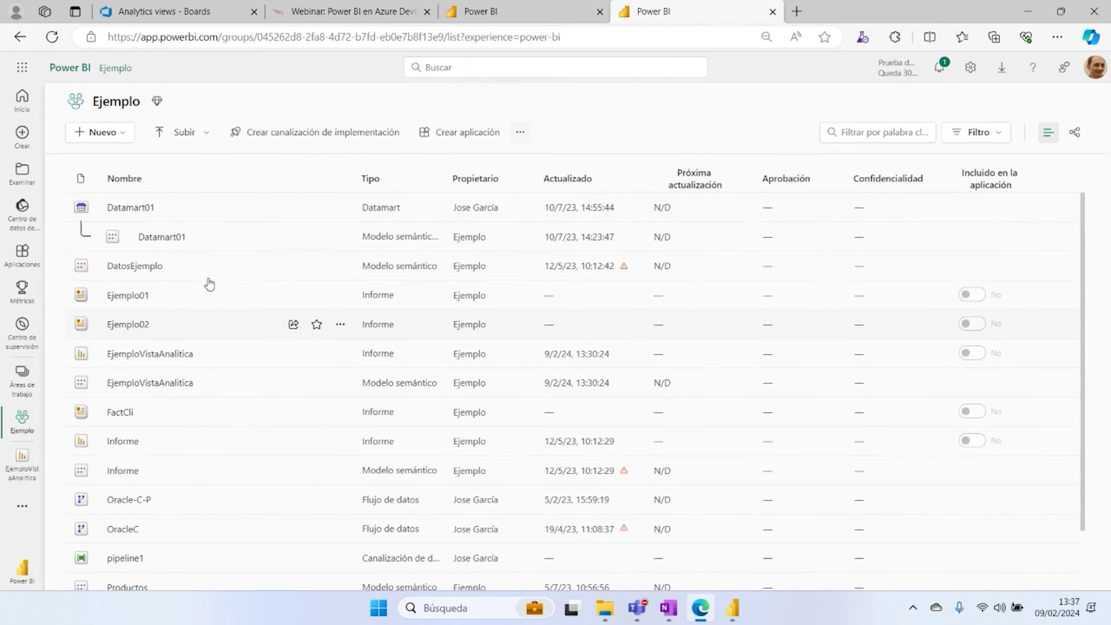
scroll(215, 319, down, 1)
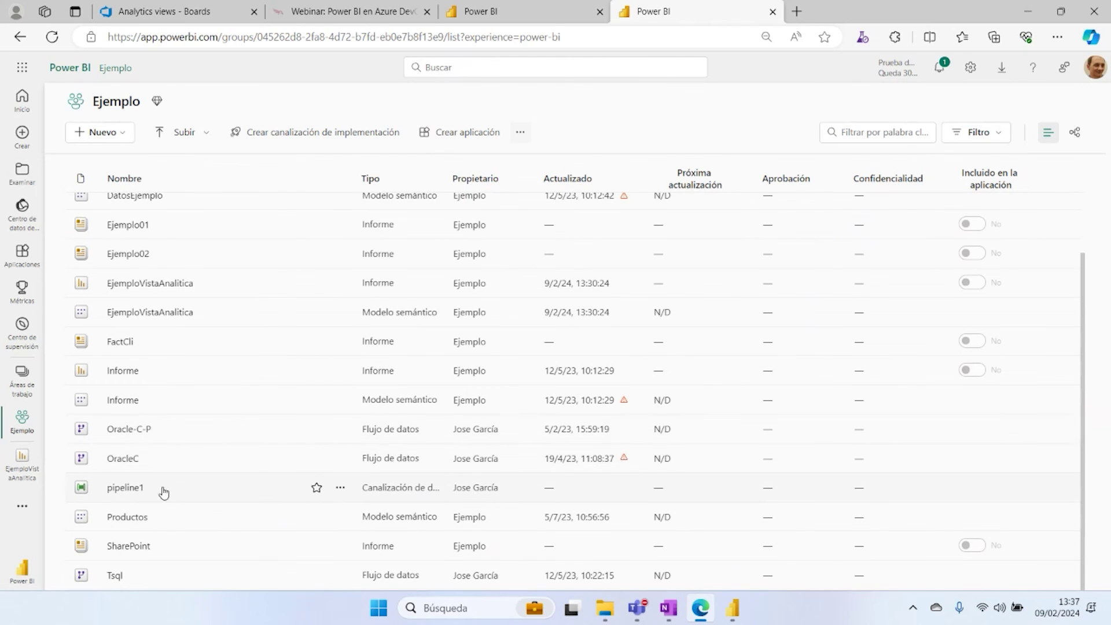
scroll(273, 362, up, 1)
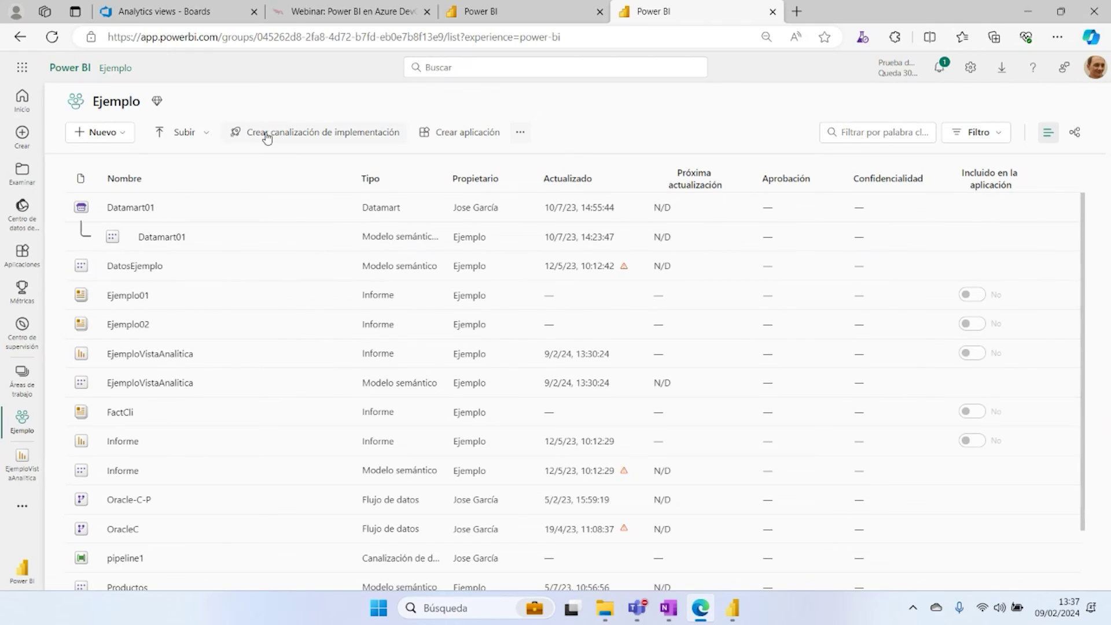
click(141, 354)
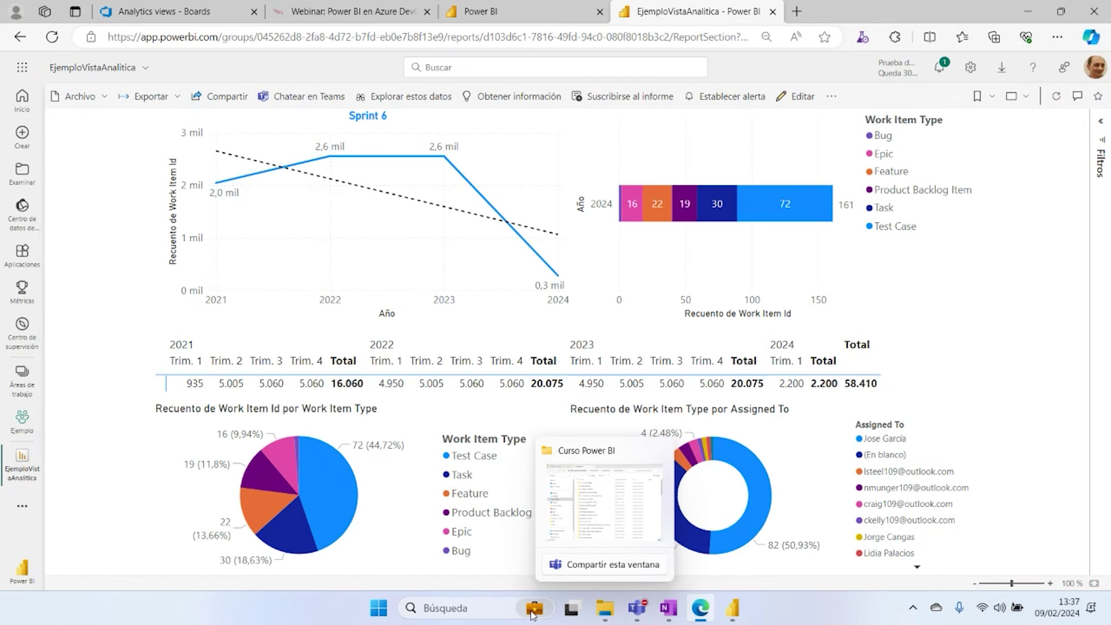
Step: Switch to Azure DevOps and examine the Parts Unlimited analytics views, particularly the shared Work Items - All history by month view
click(142, 13)
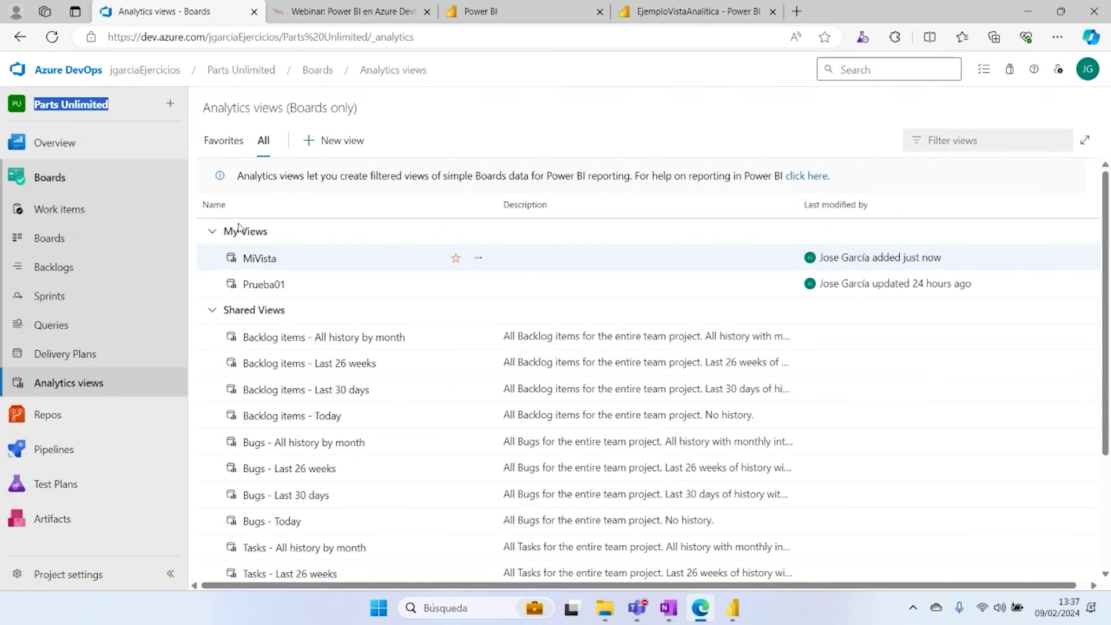
scroll(326, 349, down, 3)
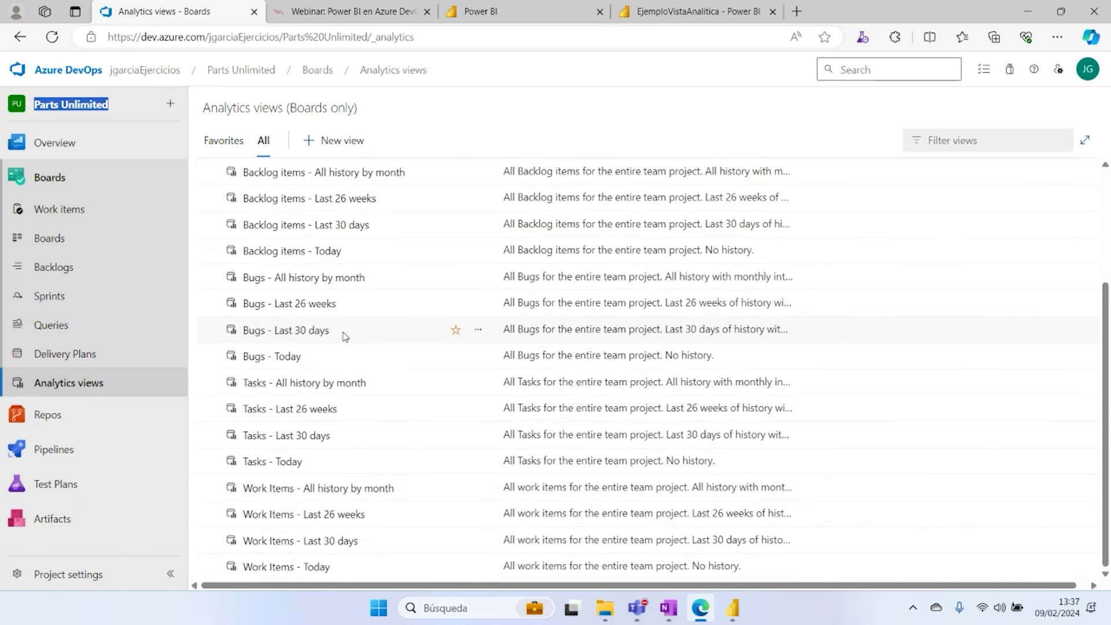
scroll(385, 353, up, 2)
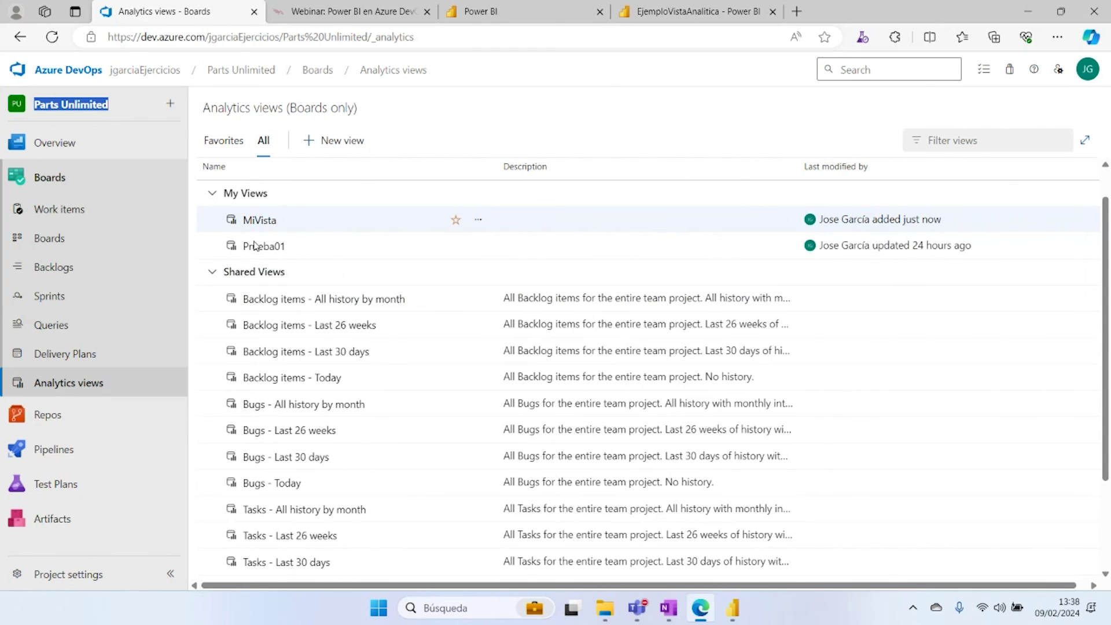
scroll(308, 257, down, 2)
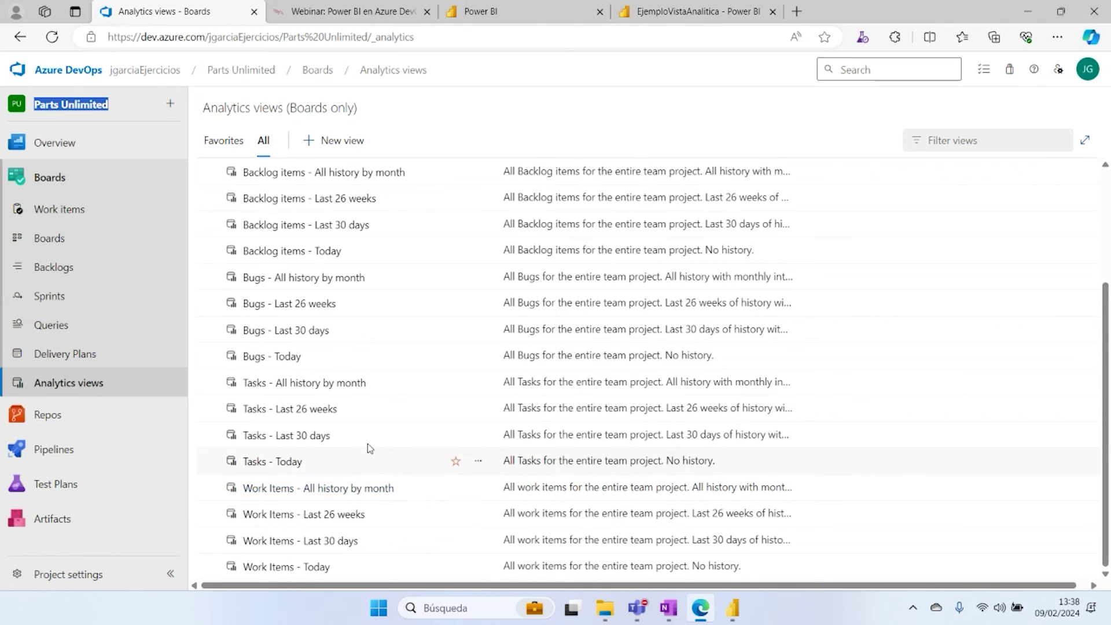
scroll(367, 443, up, 3)
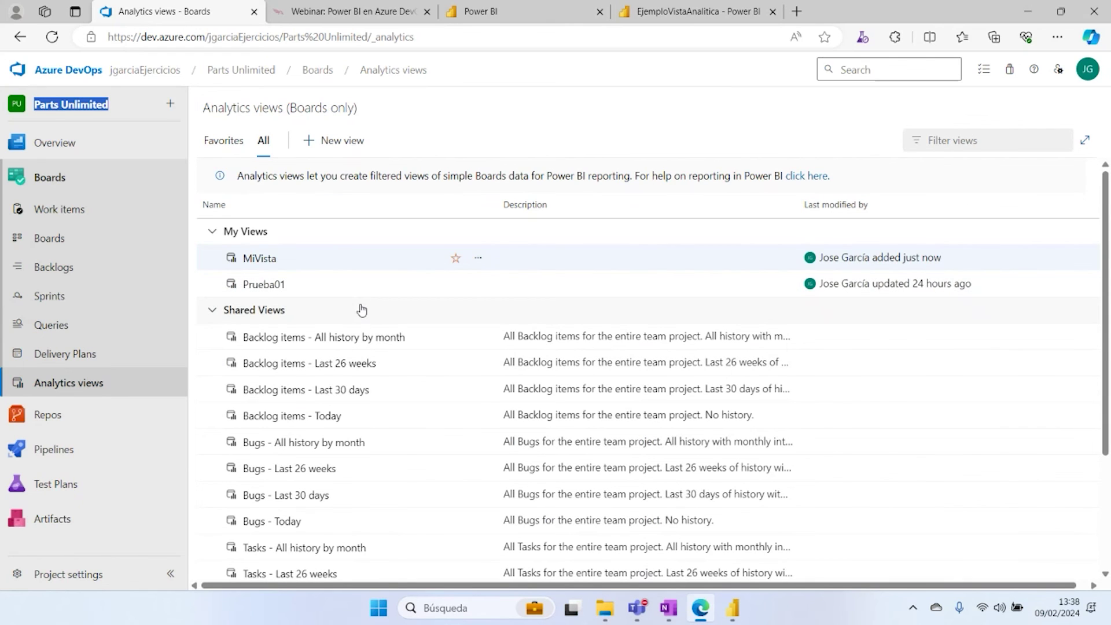
scroll(362, 311, down, 3)
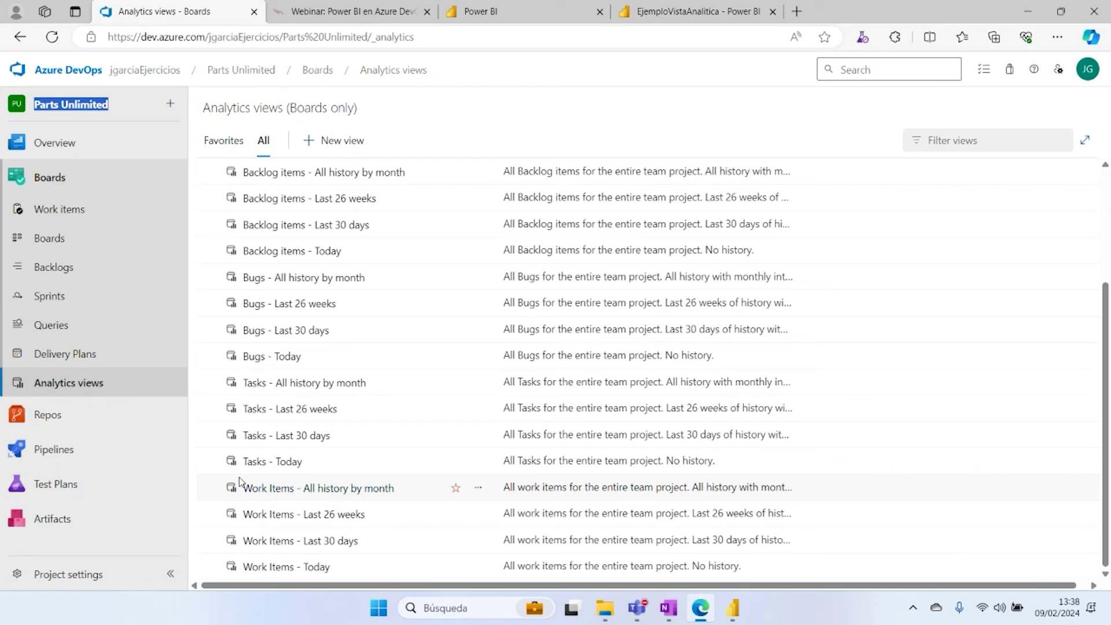
drag(237, 489, 830, 486)
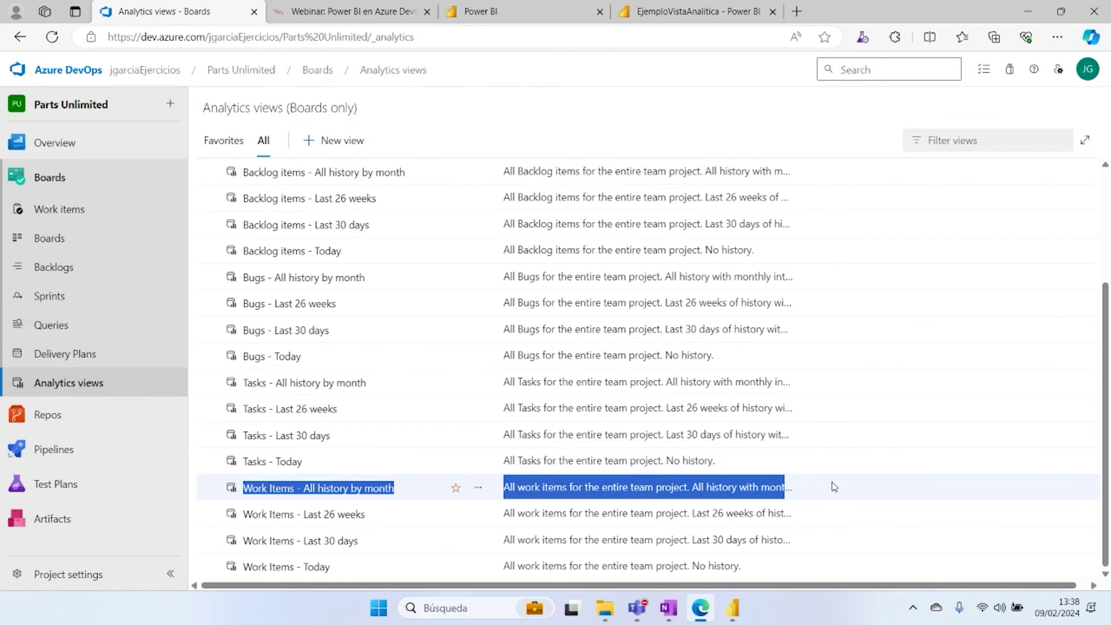
Step: Add the Effort field to the Work Items - All history by month analytics view and save the view
click(477, 488)
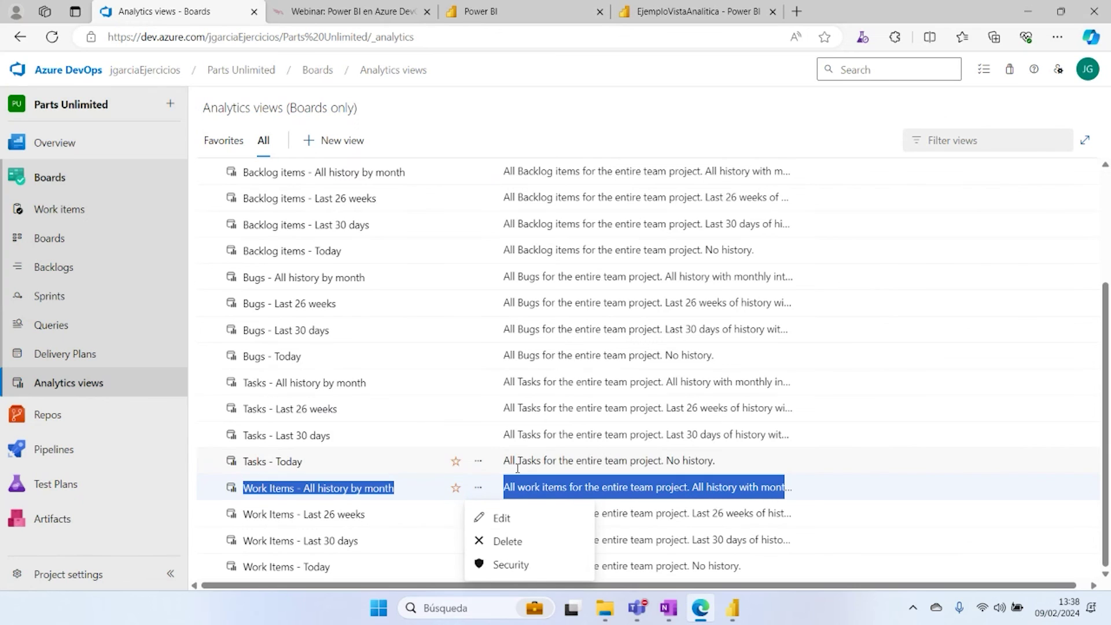
click(501, 519)
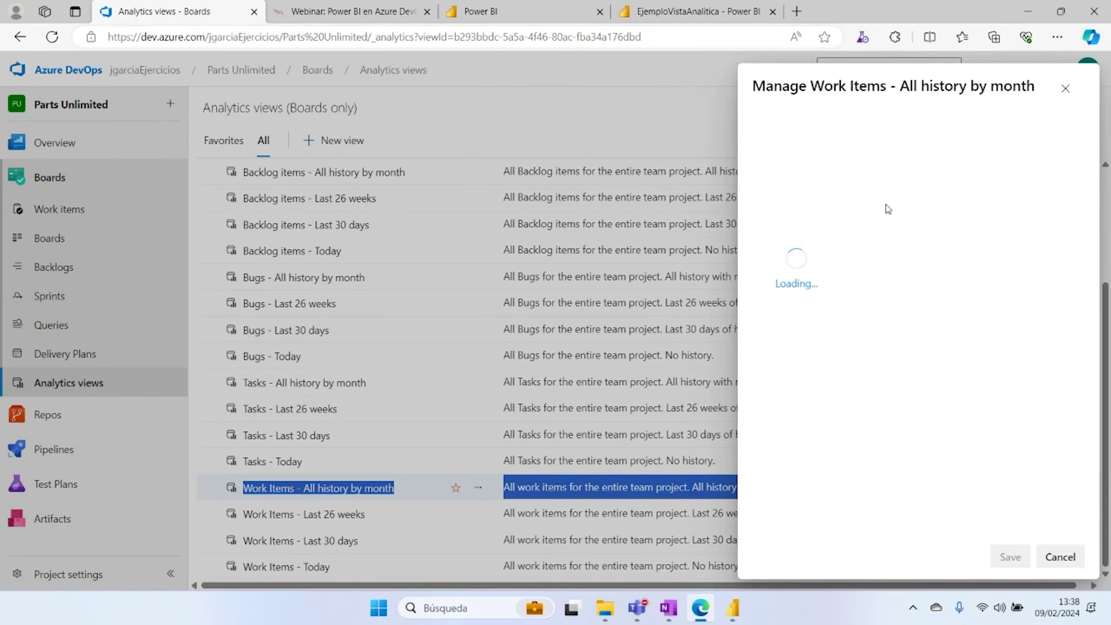
click(486, 168)
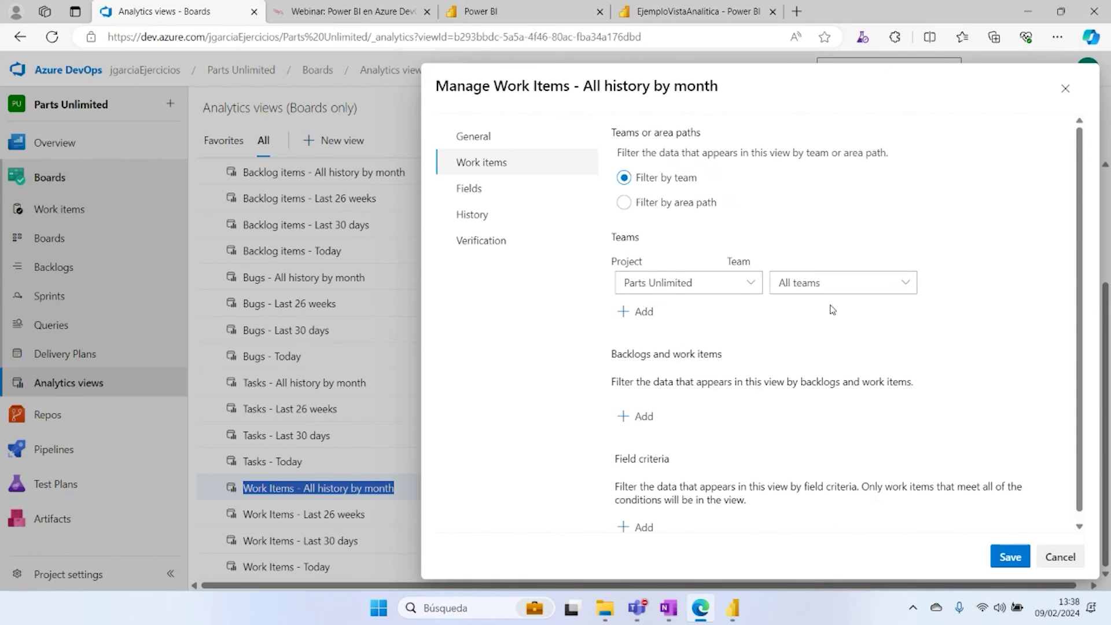
click(492, 196)
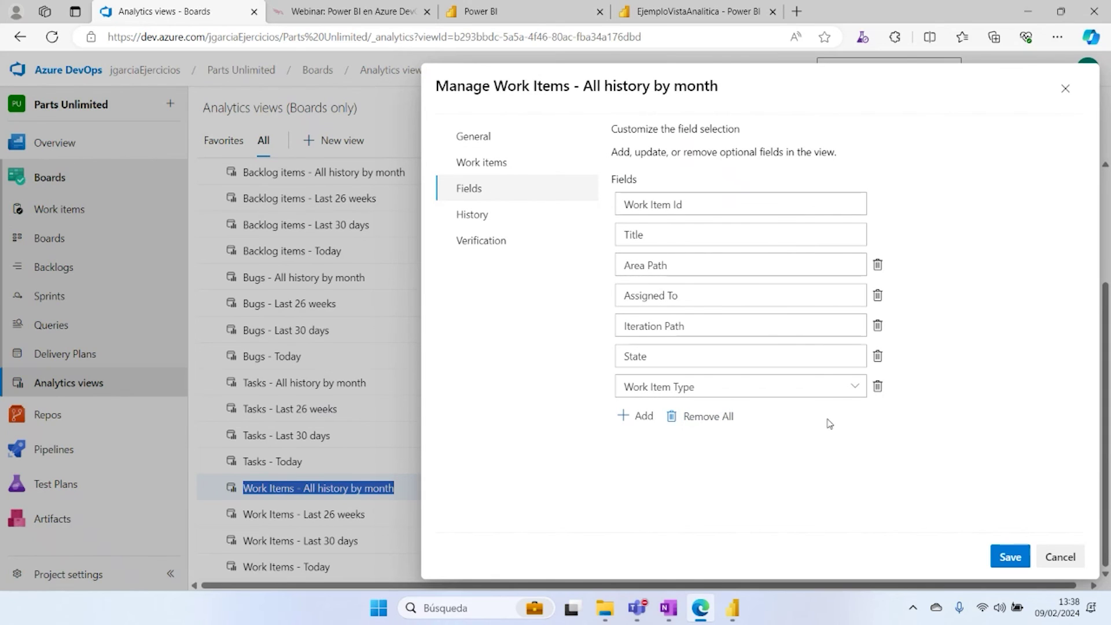
click(636, 425)
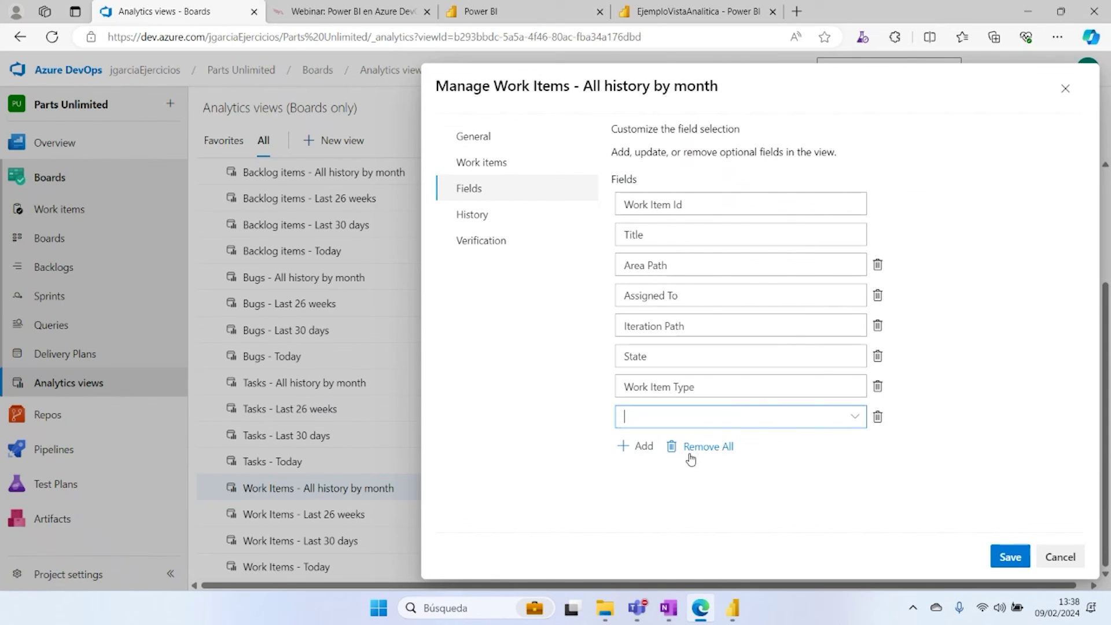
click(854, 417)
scroll(689, 518, down, 7)
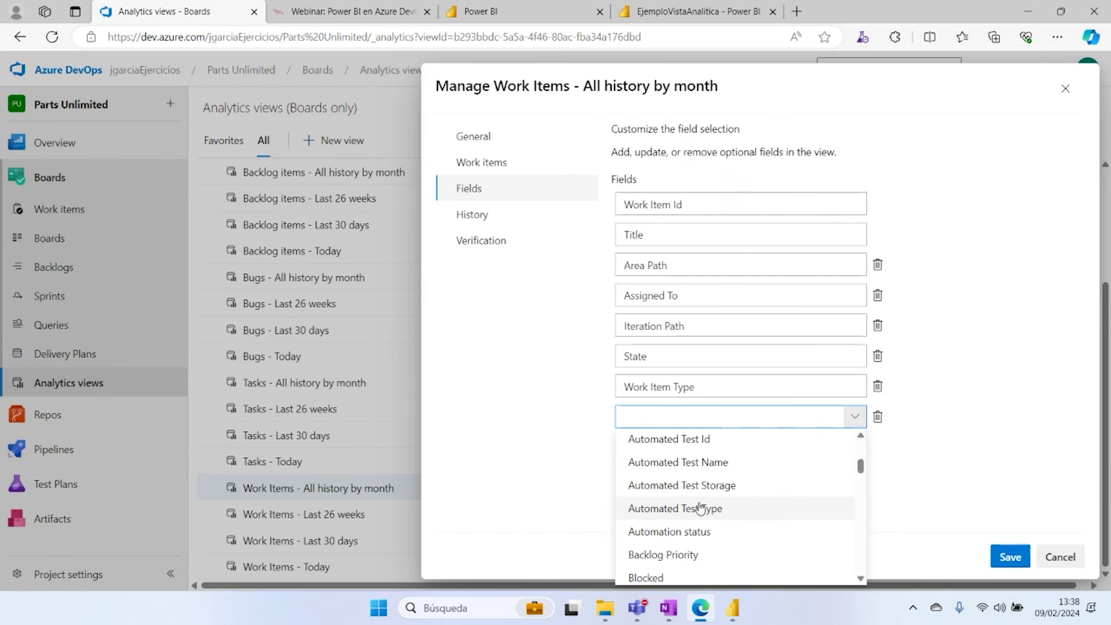
scroll(693, 505, down, 5)
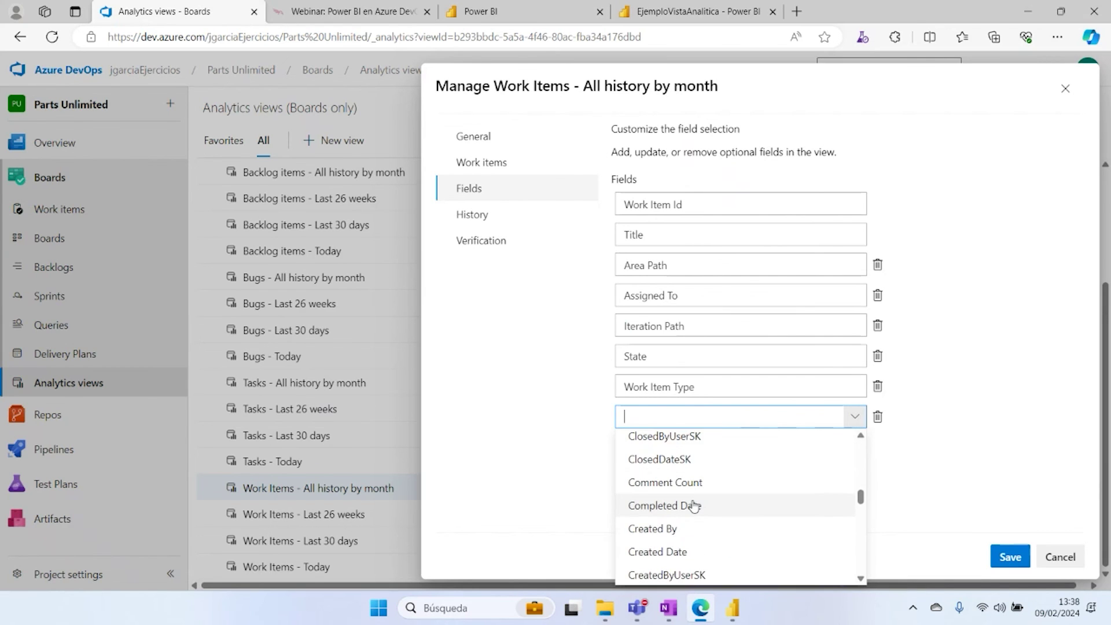
click(671, 527)
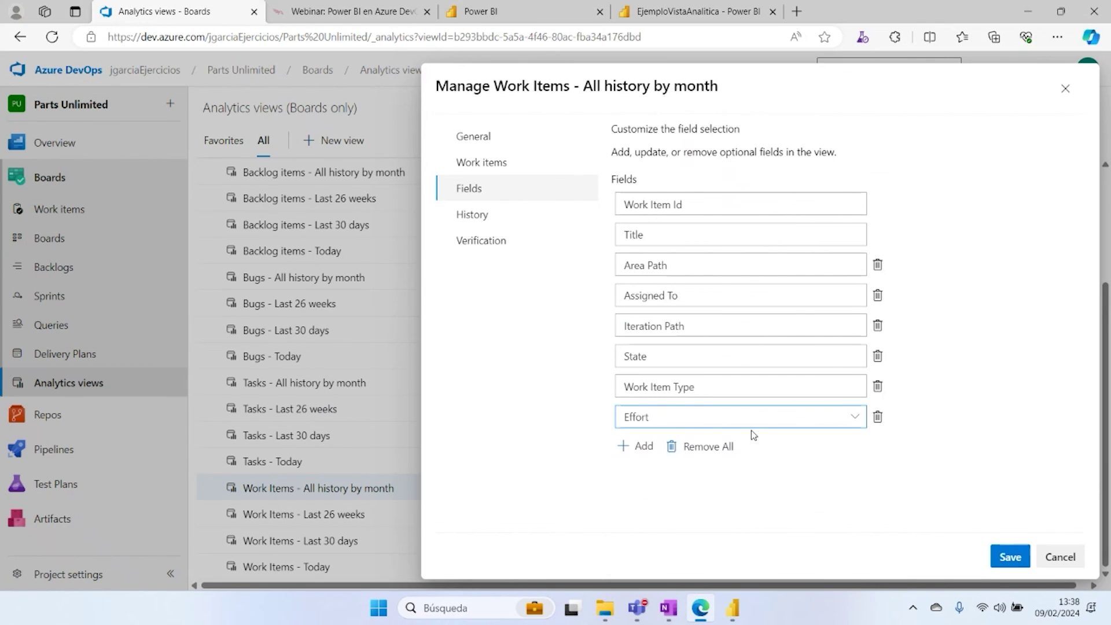
click(1010, 557)
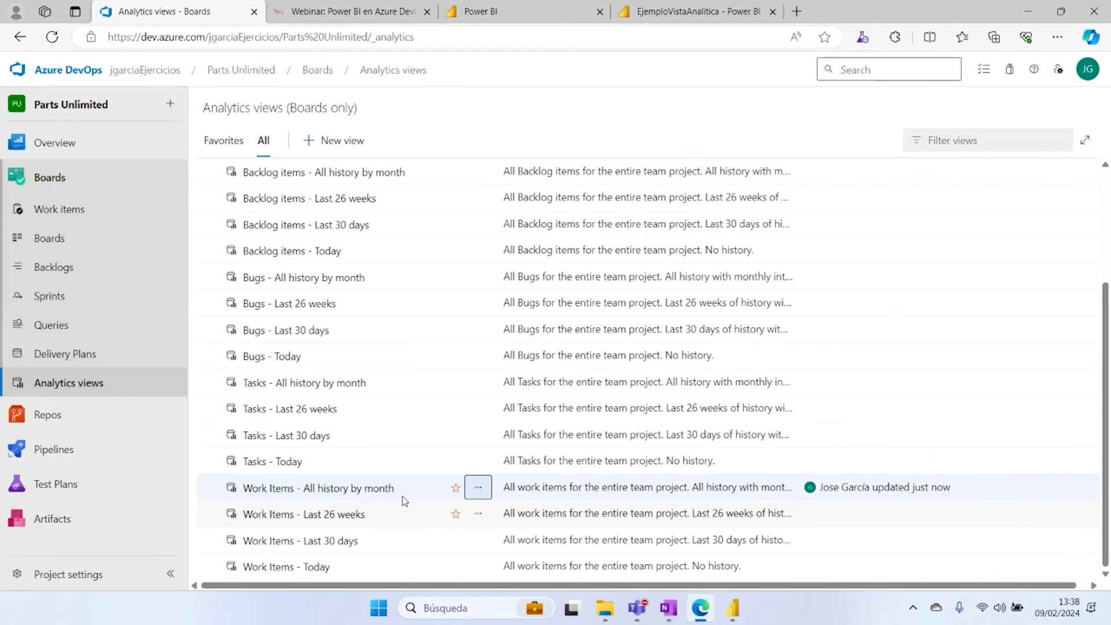
Step: Switch to Power BI Desktop and open the Work Items - All history by month query for data transformation
click(732, 607)
click(682, 402)
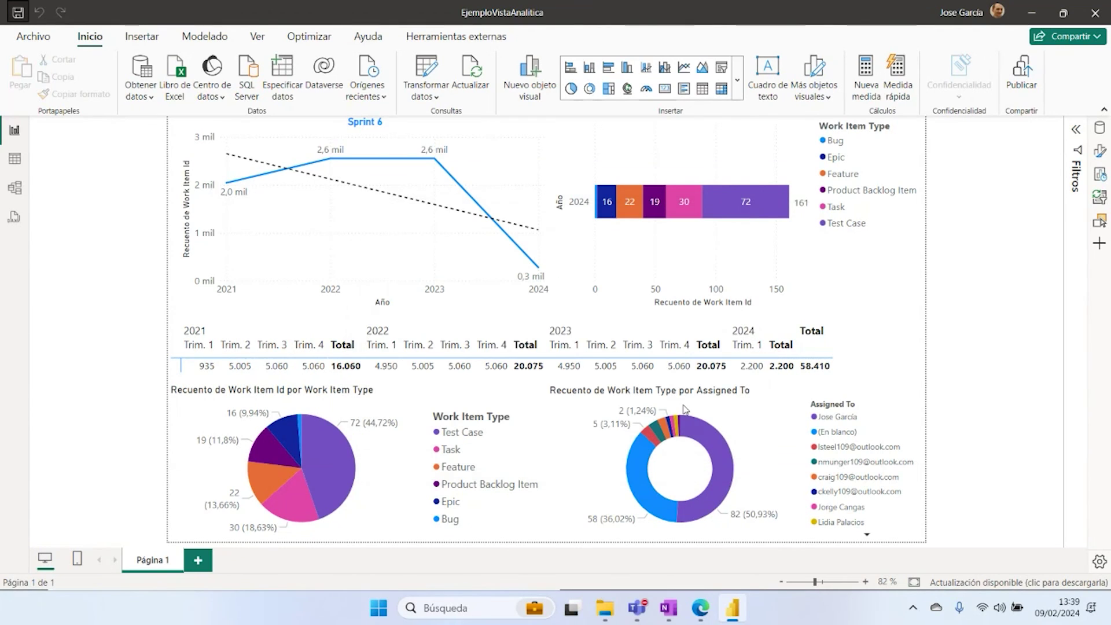
click(431, 73)
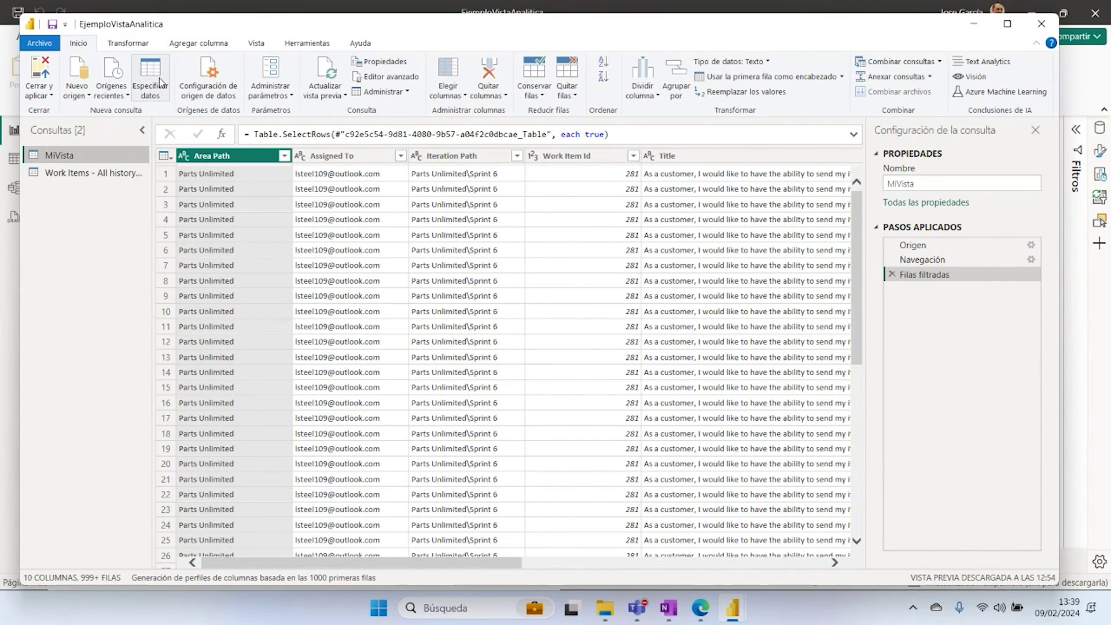
drag(95, 172, 96, 172)
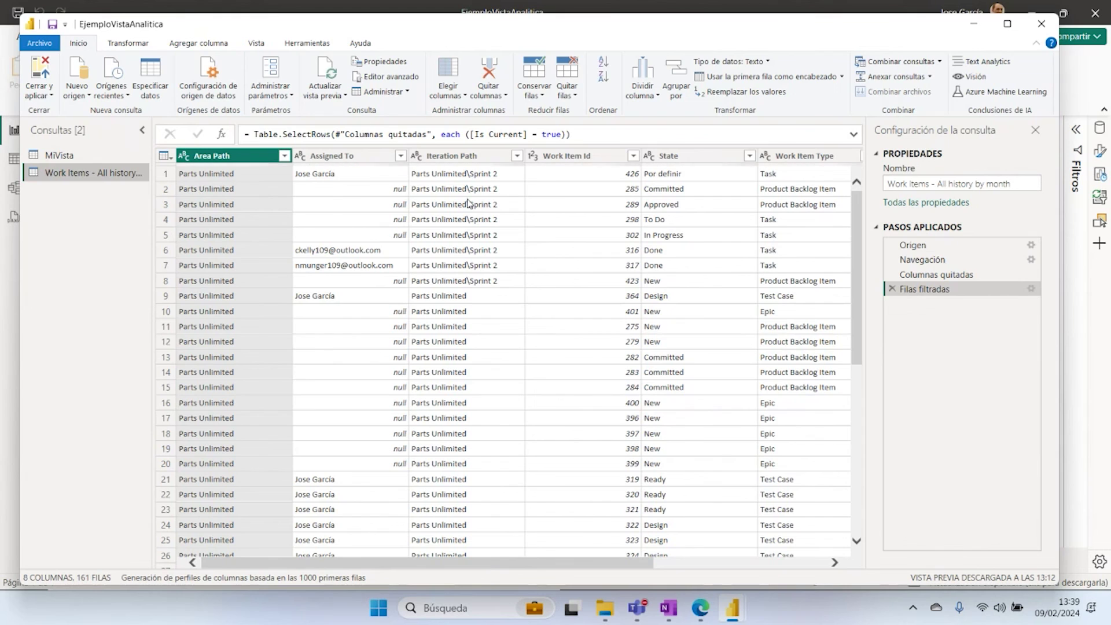
Step: Filter the query's Iteration Path column to Parts Unlimited\Sprint 6 only
click(516, 155)
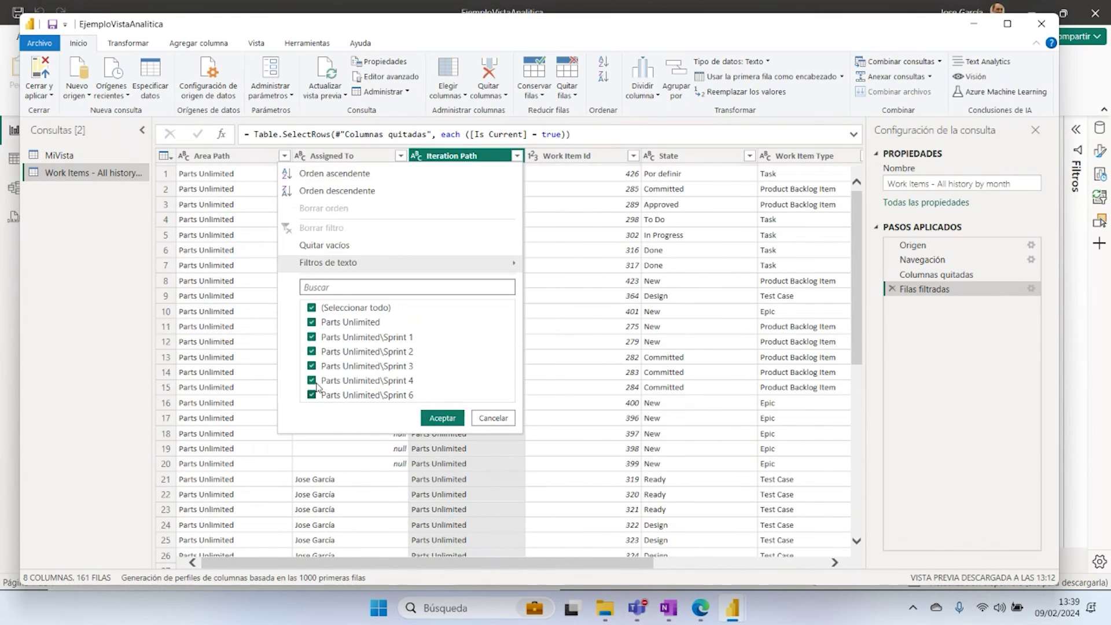
click(312, 308)
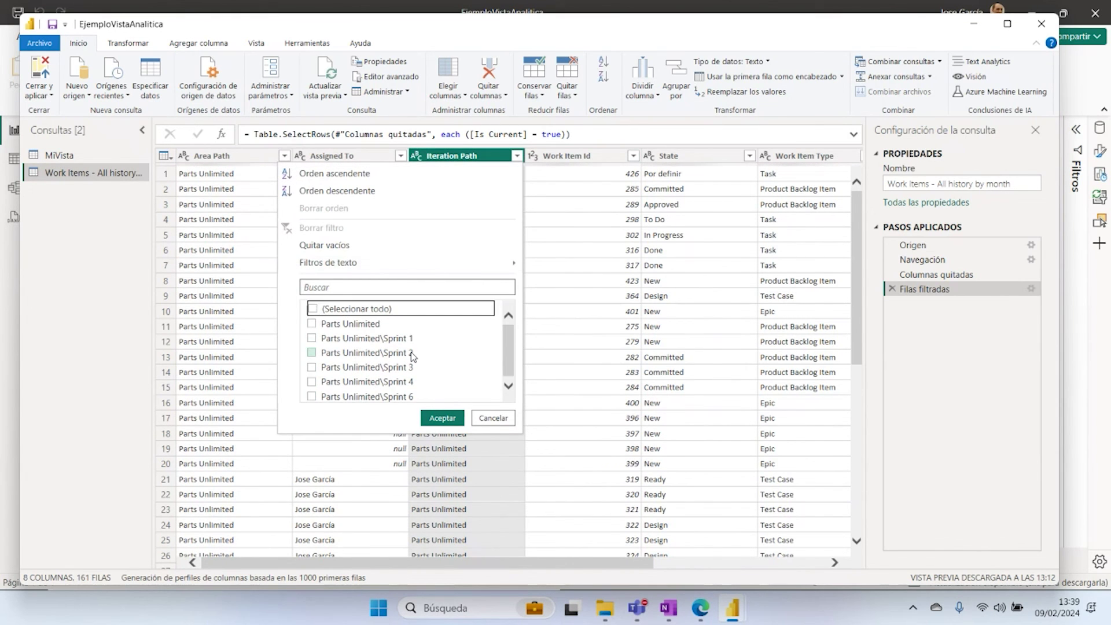
click(312, 394)
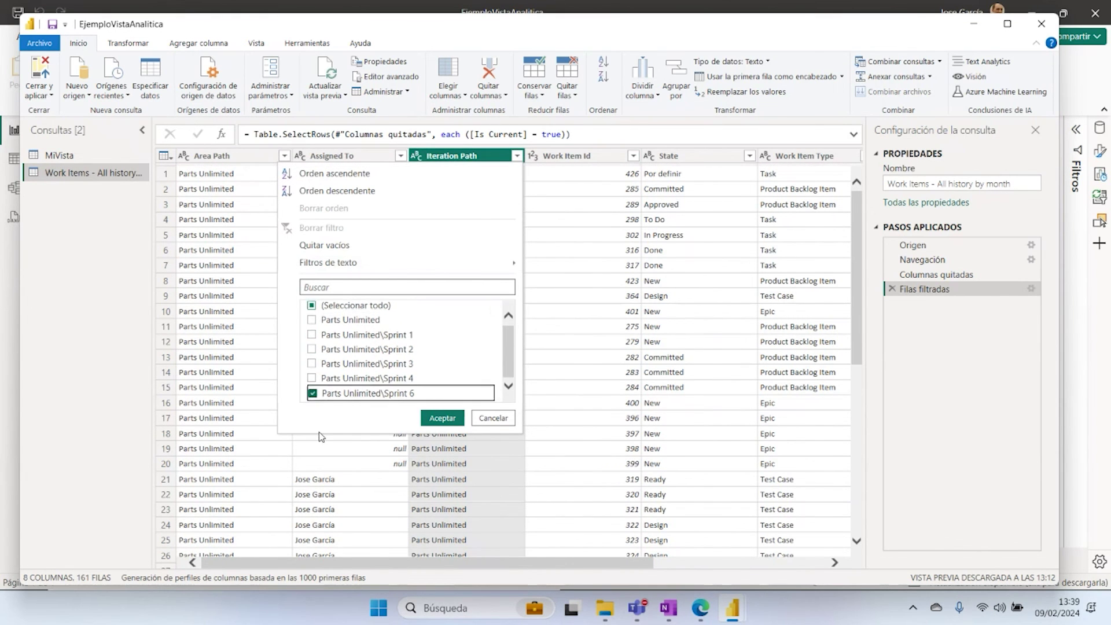
click(454, 424)
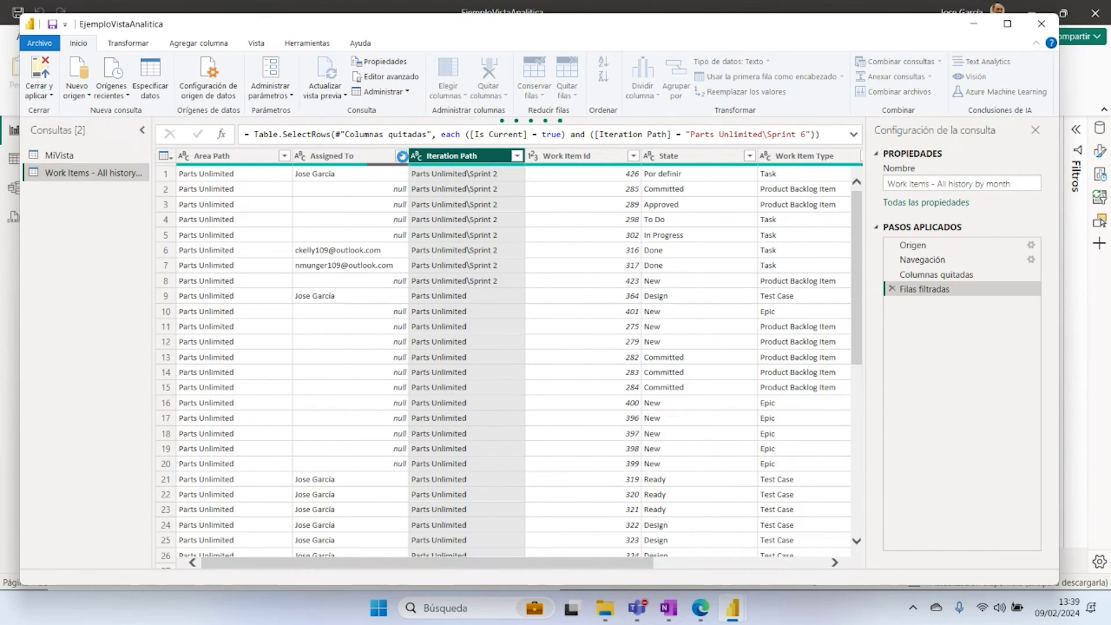
Step: Filter the Assigned To column to the signed-in person's work items only and look across the remaining columns
click(400, 156)
click(196, 308)
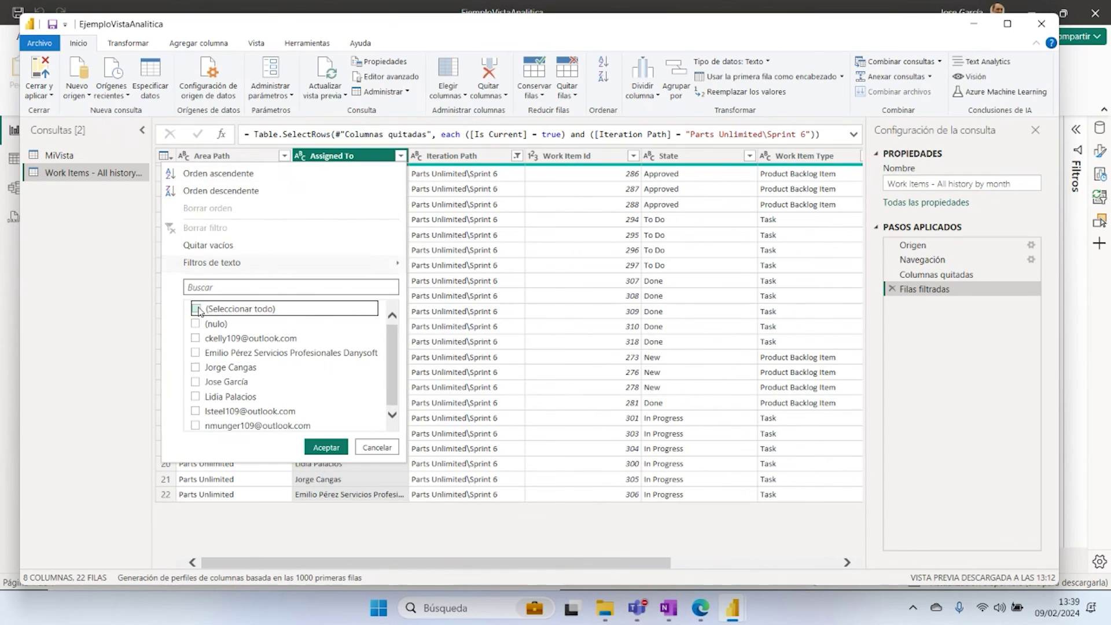
click(196, 382)
click(326, 447)
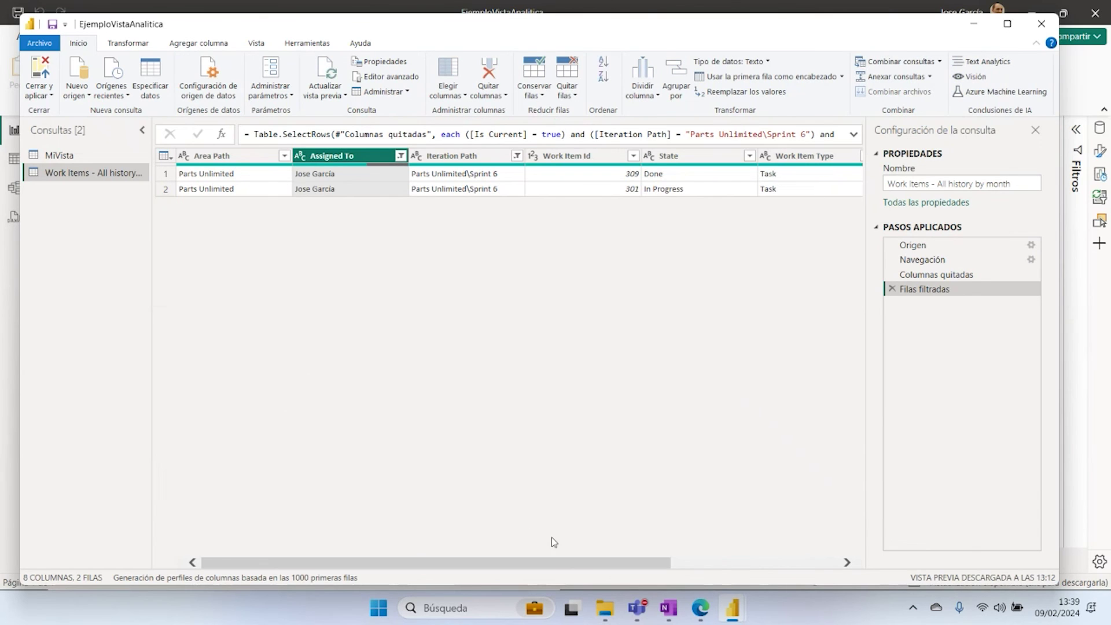
drag(560, 563, 588, 536)
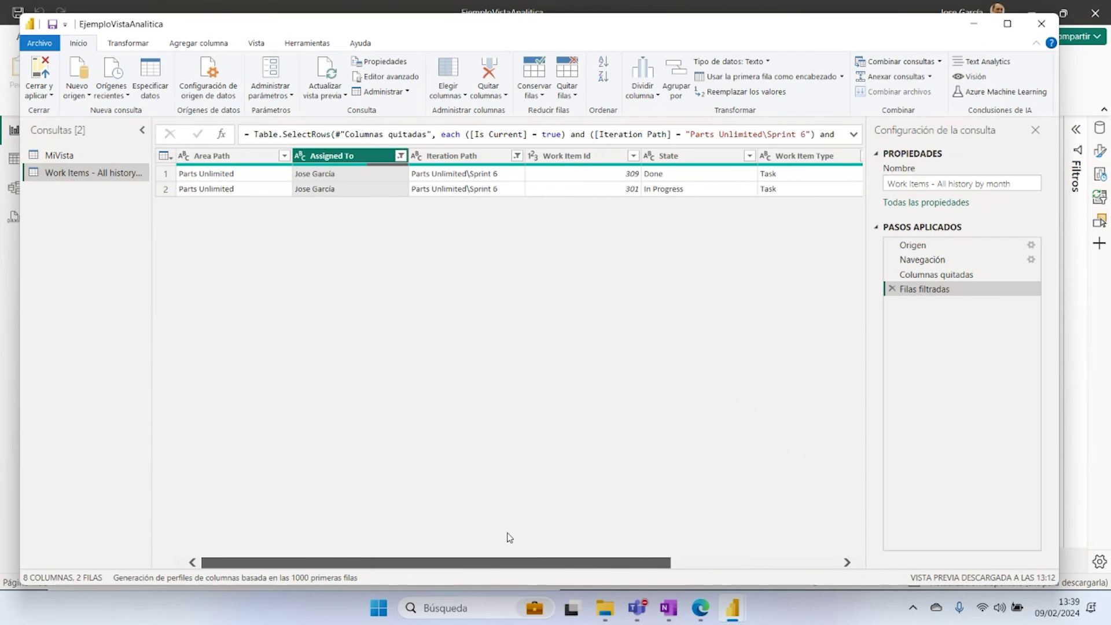
scroll(486, 537, right, 5)
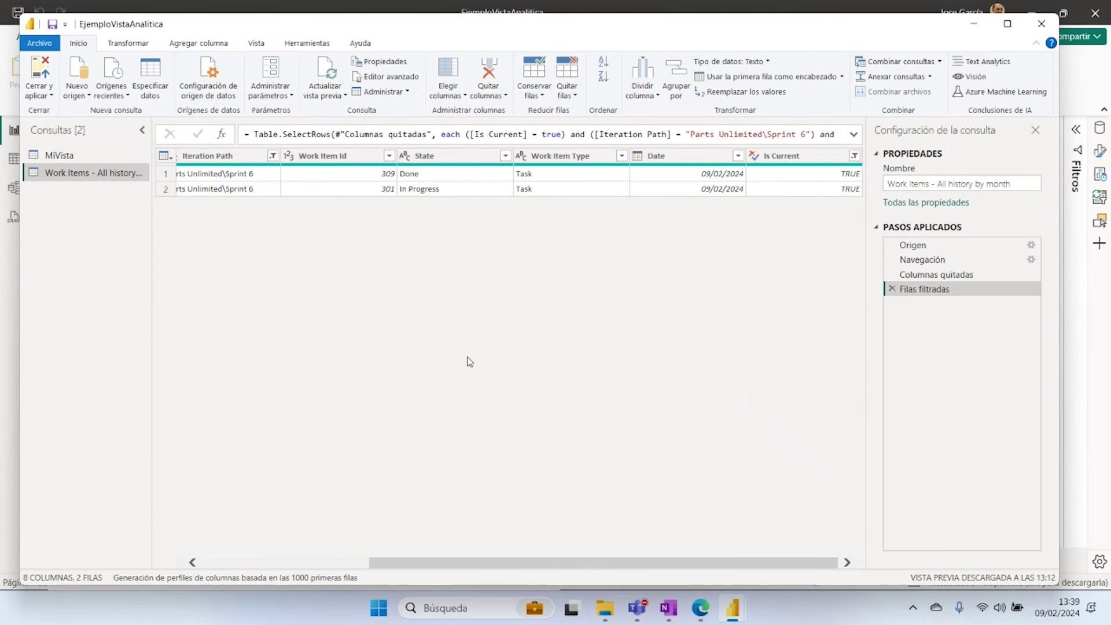
scroll(477, 262, left, 5)
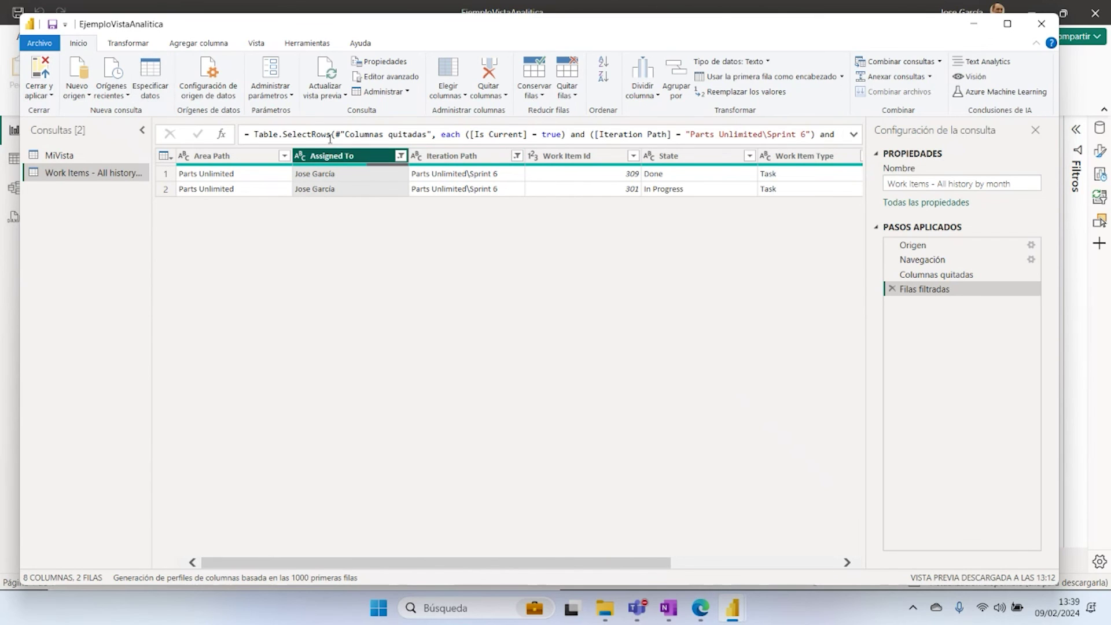
Step: Rename the Work Items - All history by month query as Sprint 6 Mios
right_click(95, 182)
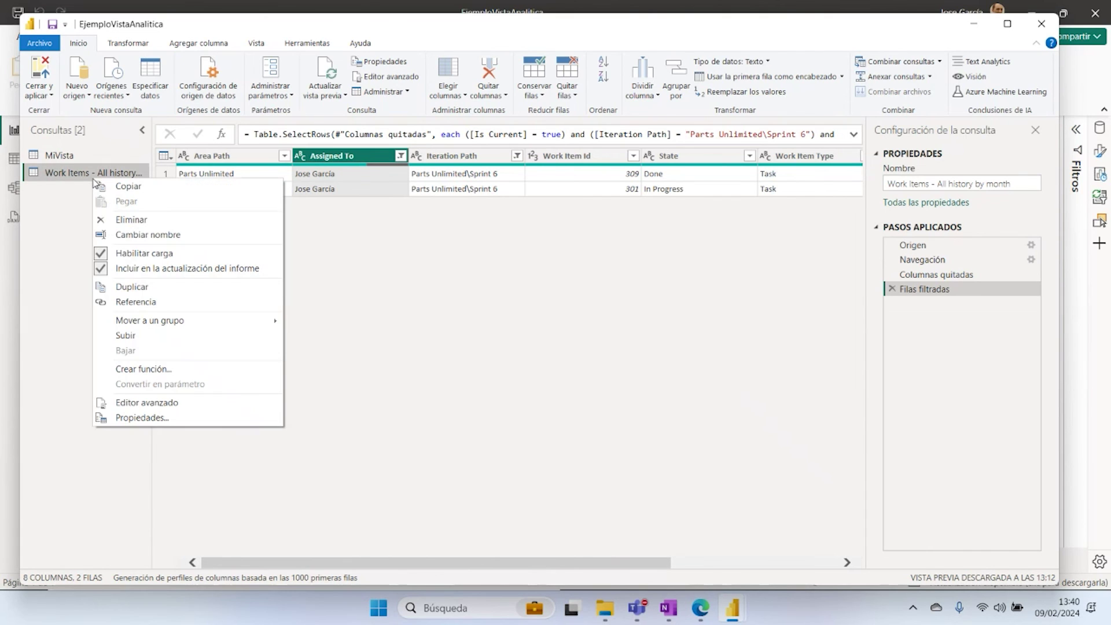
click(139, 234)
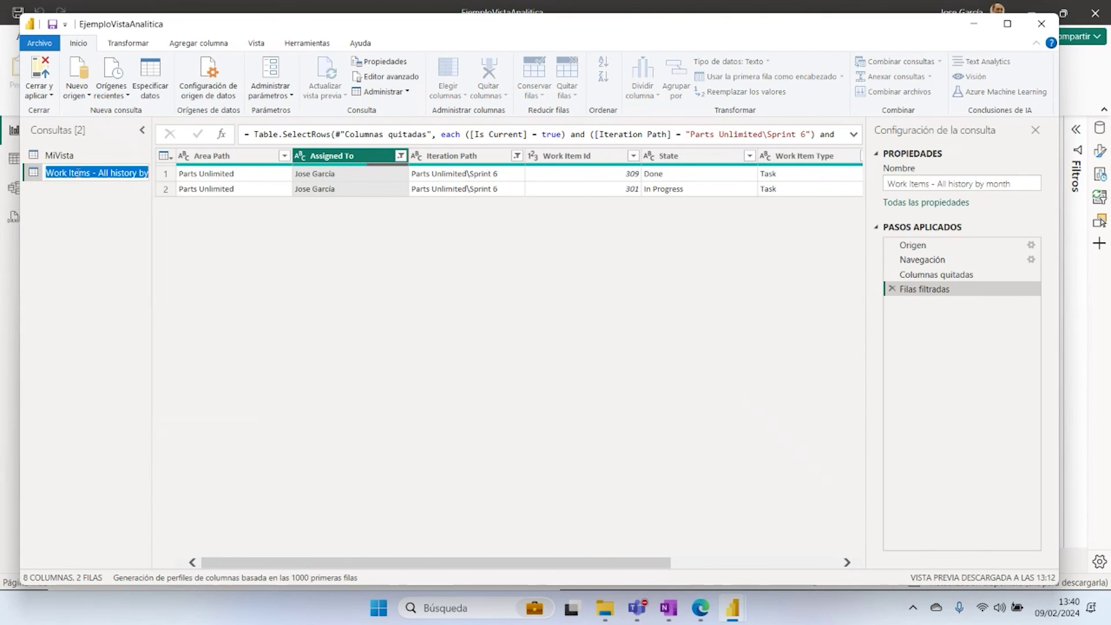
text(Sprint 6 Mi)
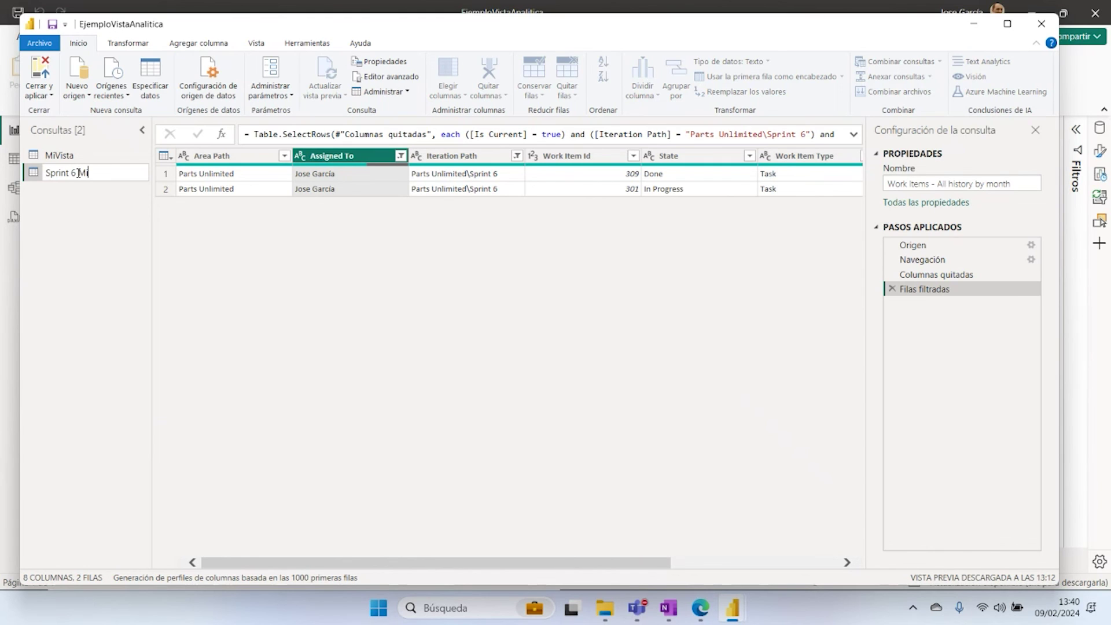
text(os)
key(Return)
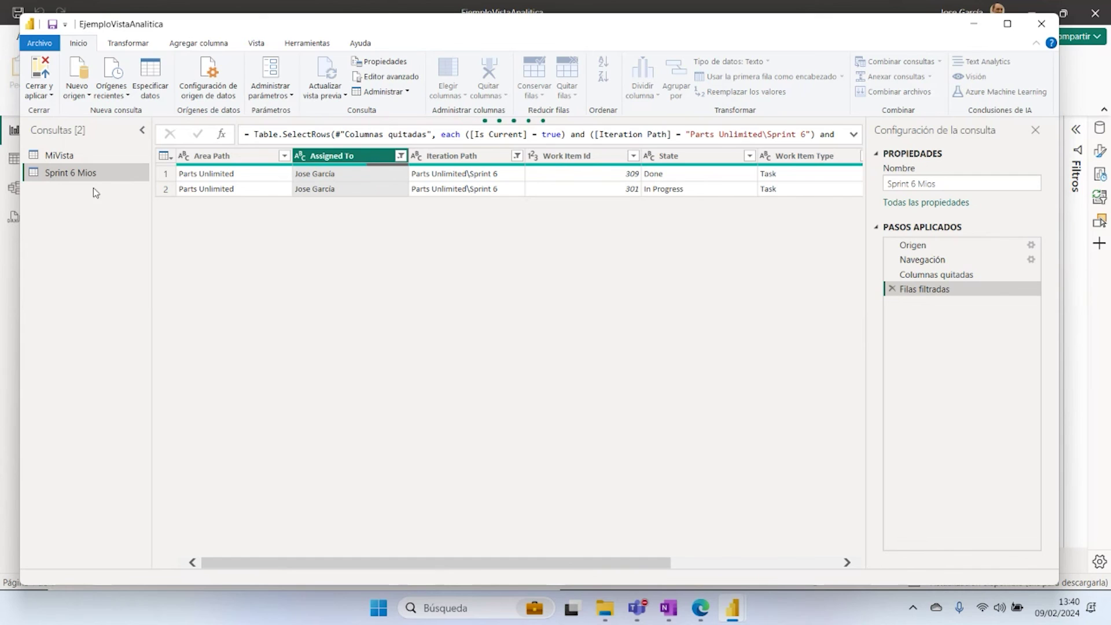
Step: Duplicate the Sprint 6 Mios query, delete the duplicate and return to the original query
right_click(99, 177)
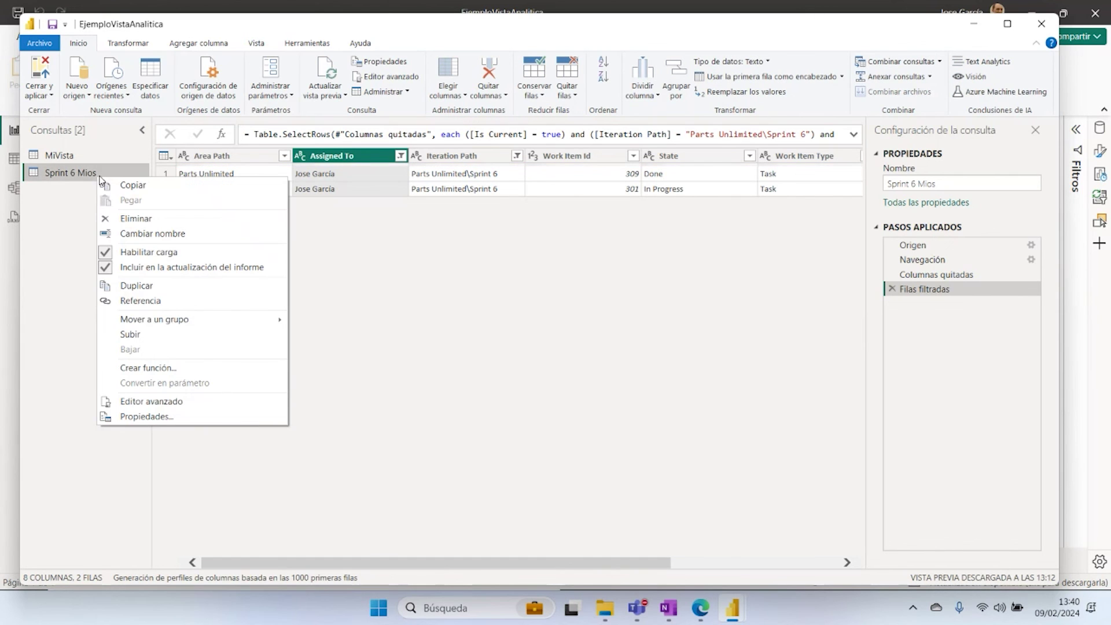
click(154, 285)
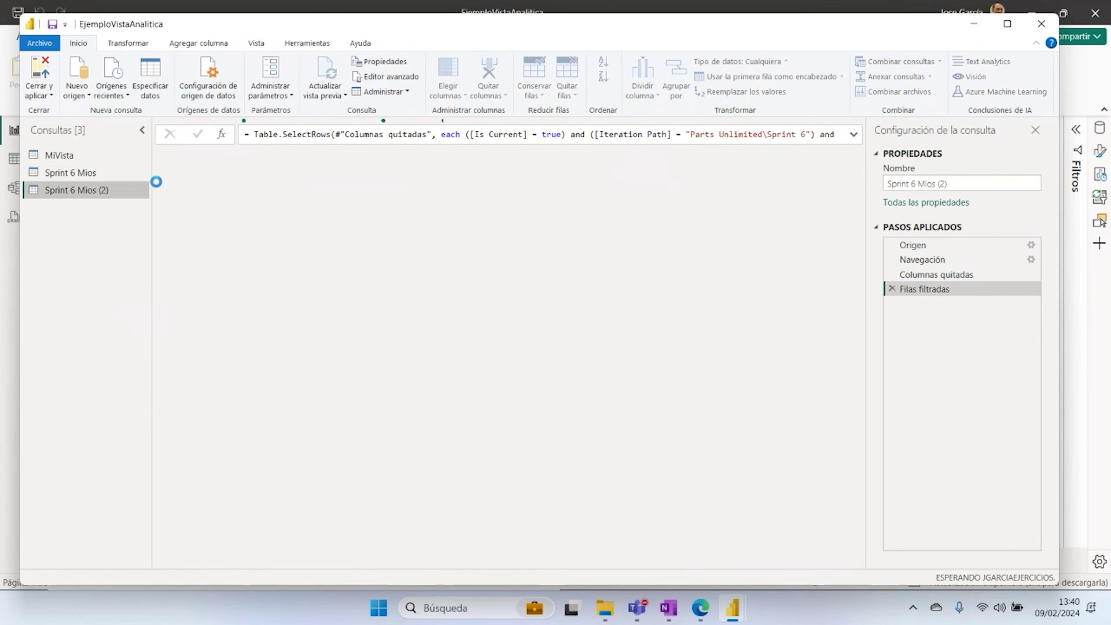
right_click(105, 188)
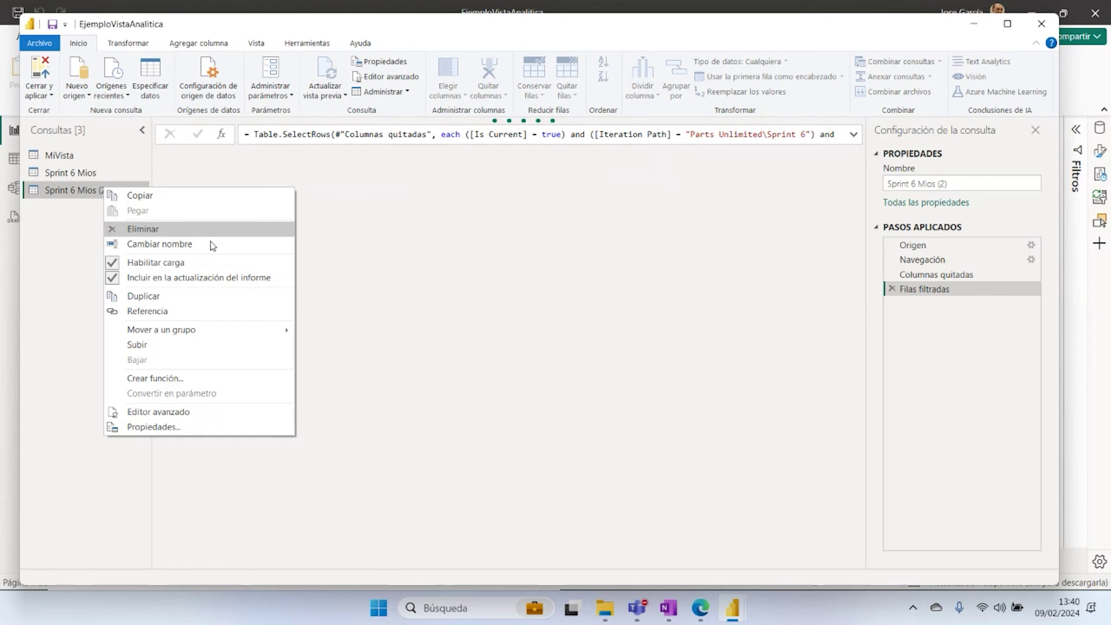
key(Delete)
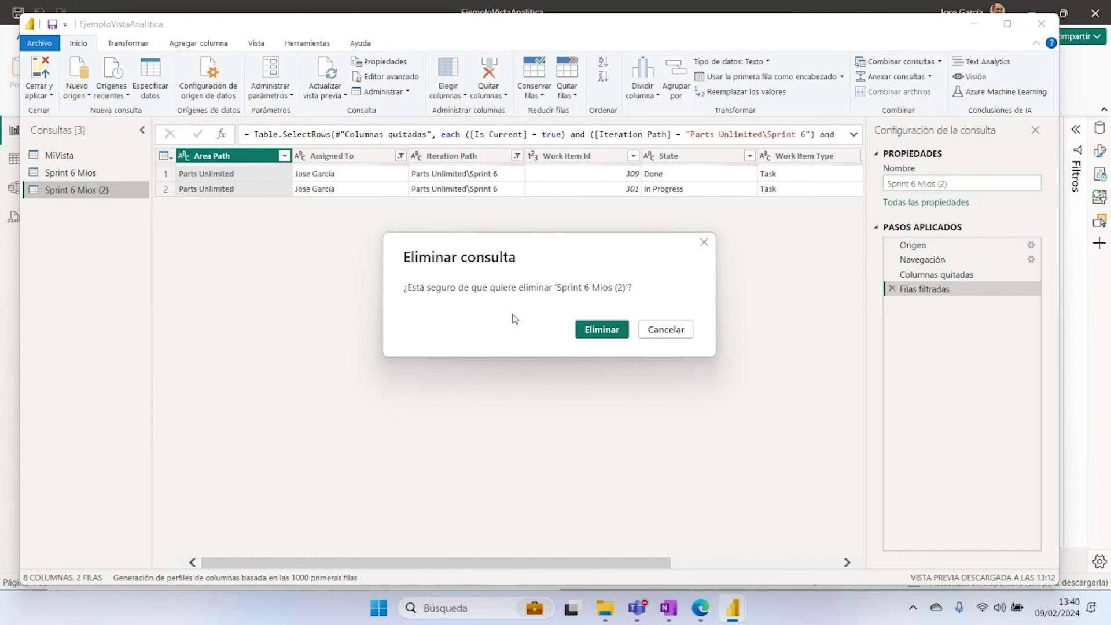
click(599, 327)
click(80, 173)
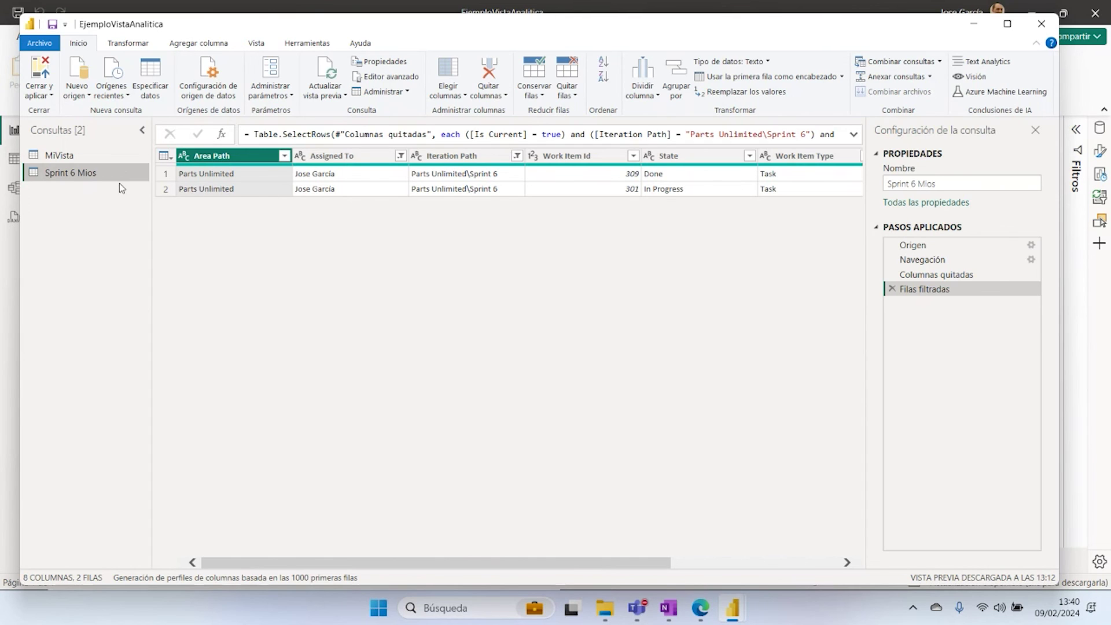
Step: Remove the Assigned To filter from the Sprint 6 Mios query by including every assignee again
click(401, 155)
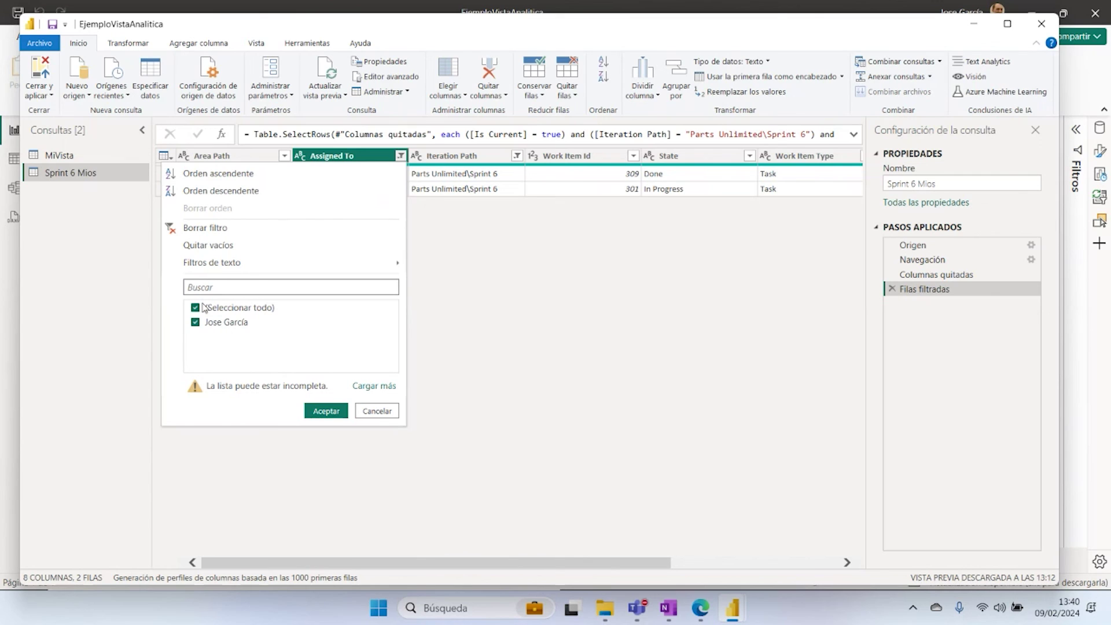
click(196, 308)
click(196, 308)
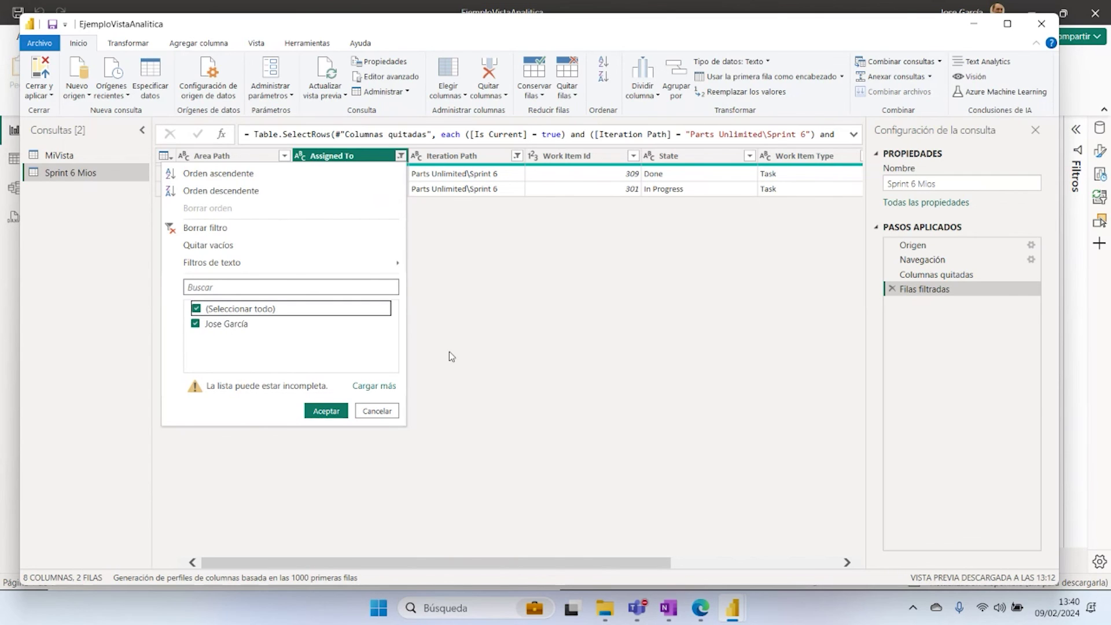
click(325, 411)
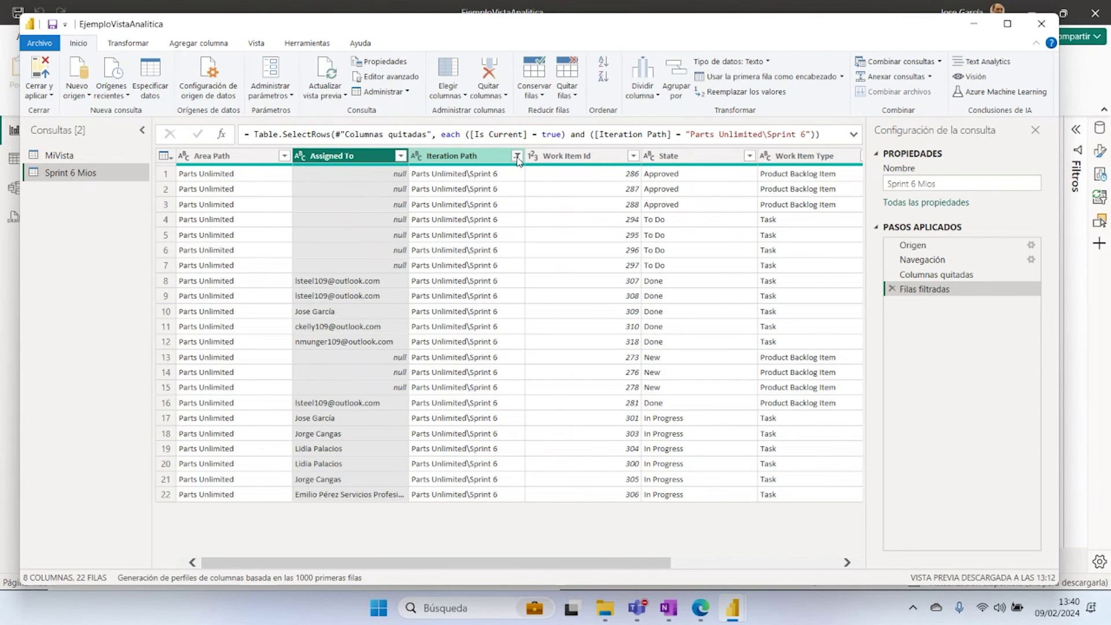
Step: Remove the Iteration Path filter from the Sprint 6 Mios query by including every iteration
click(517, 157)
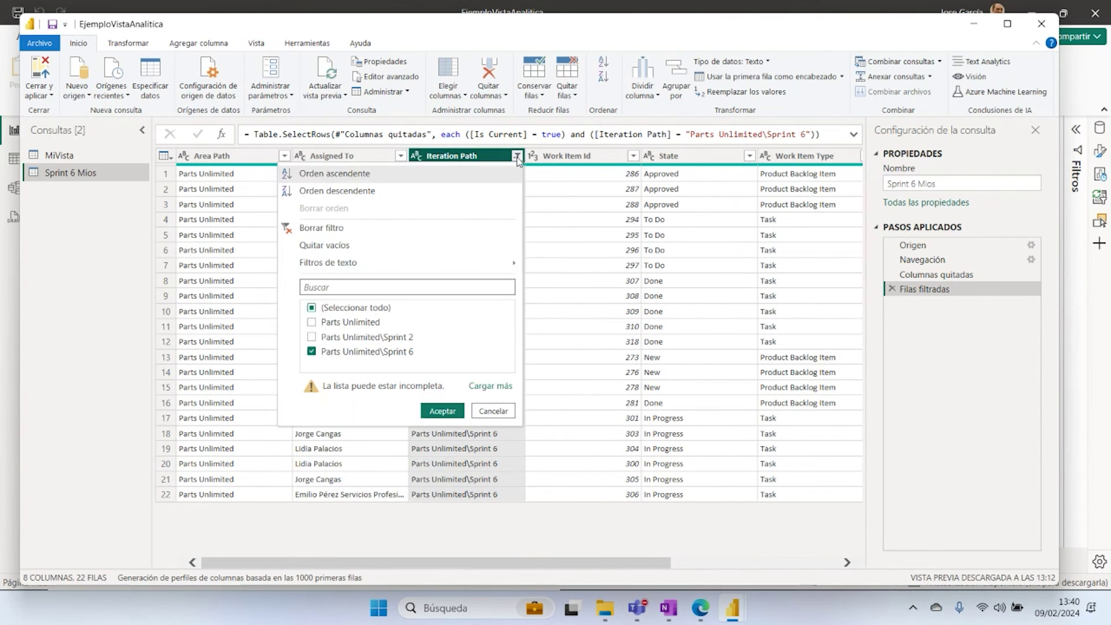
click(313, 309)
click(312, 309)
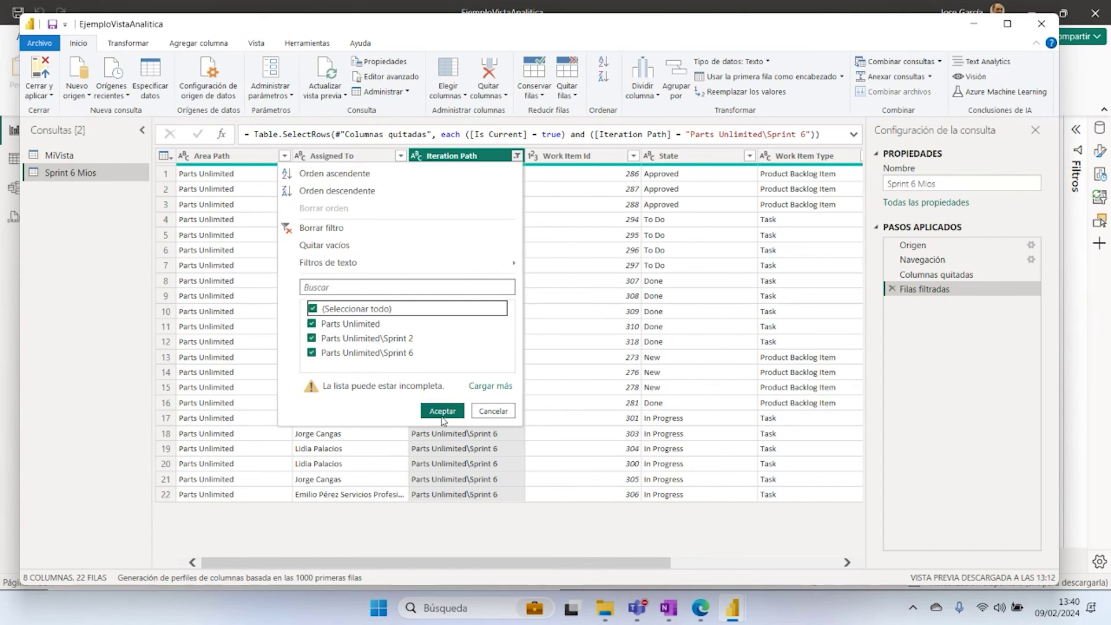
click(442, 411)
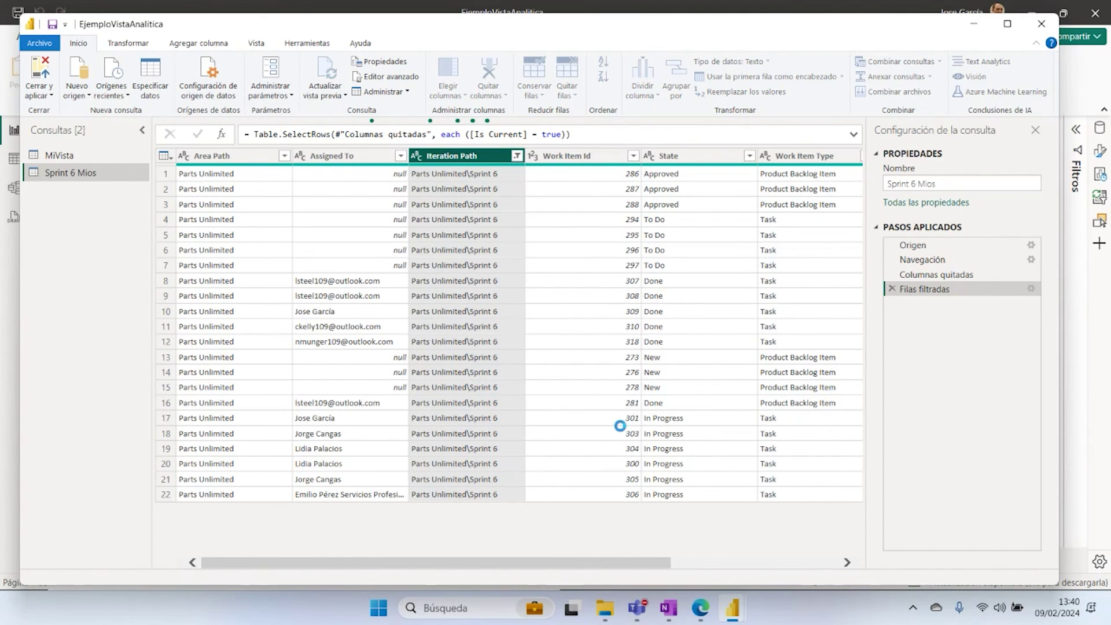
click(764, 566)
drag(761, 565, 564, 561)
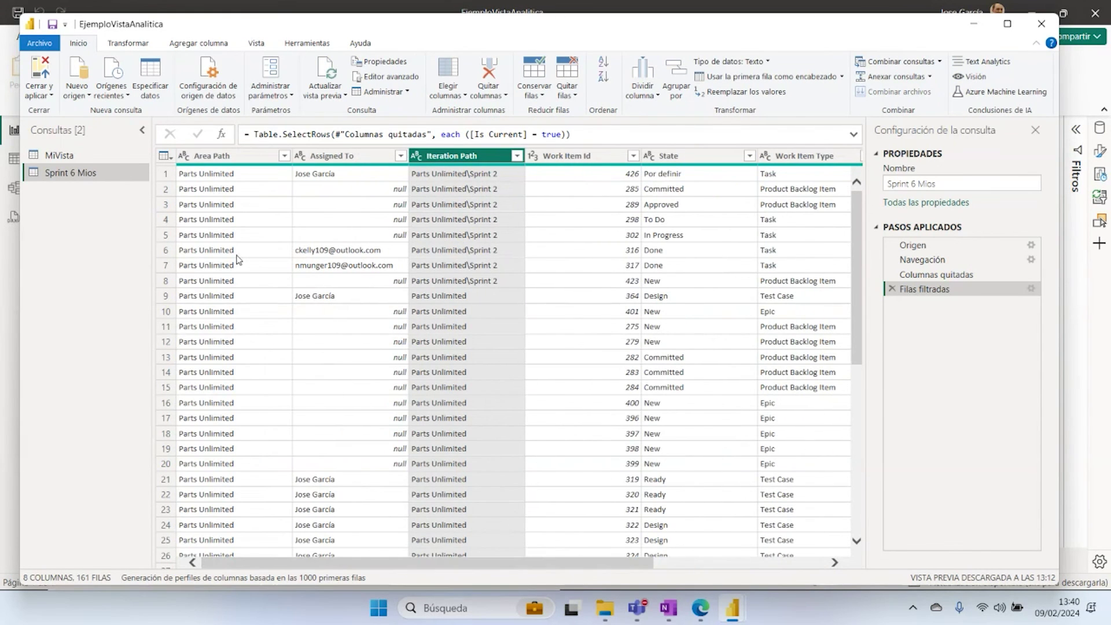
Step: Rename the Sprint 6 Mios query as Todo
right_click(81, 179)
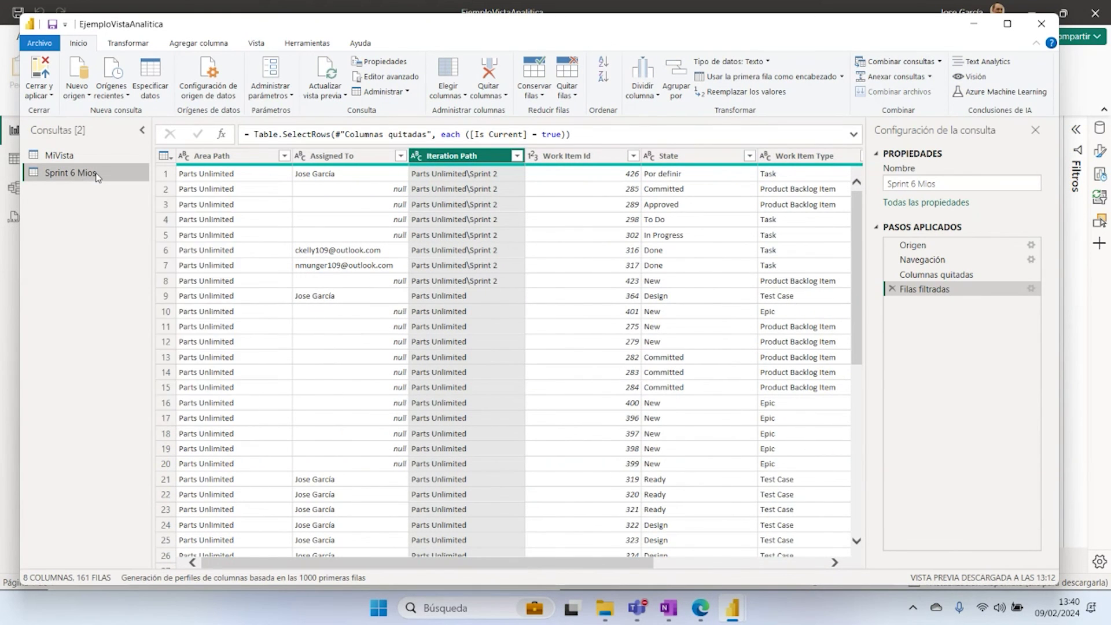
double_click(102, 175)
text(To)
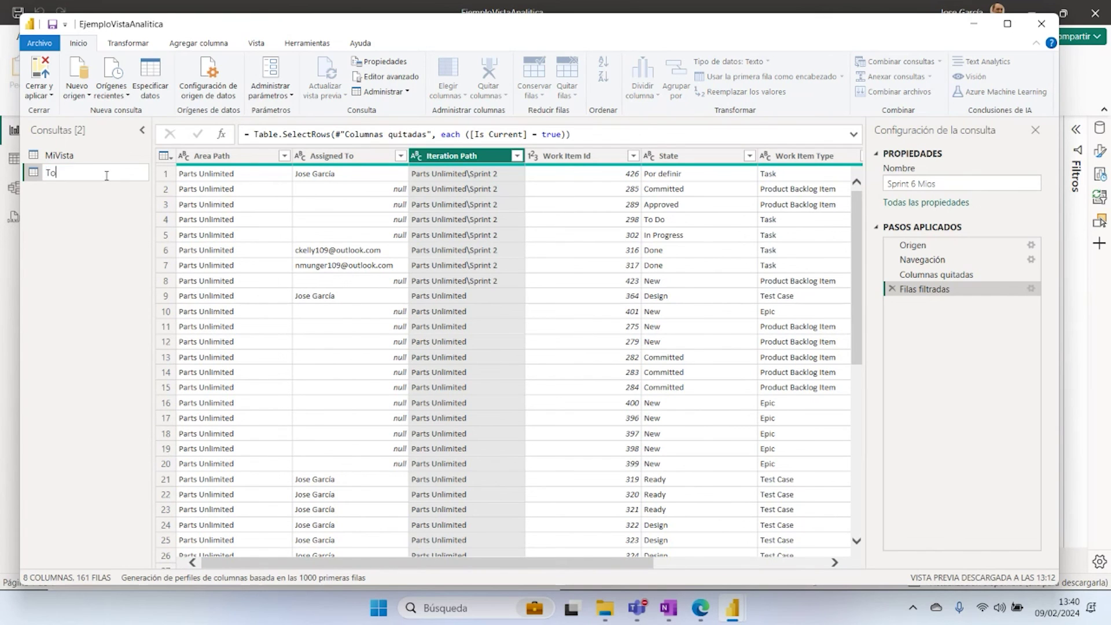
text(do)
key(BackSpace)
text(do)
key(Return)
Step: Duplicate the Todo query and name the copy Sprint 6 mios
right_click(95, 177)
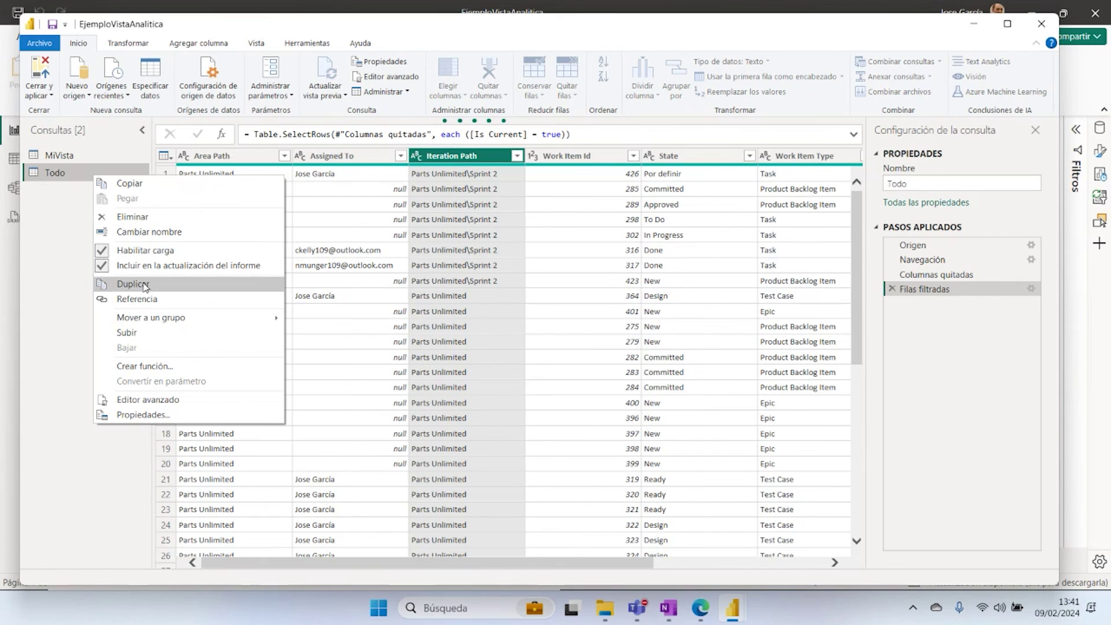
click(136, 284)
double_click(93, 193)
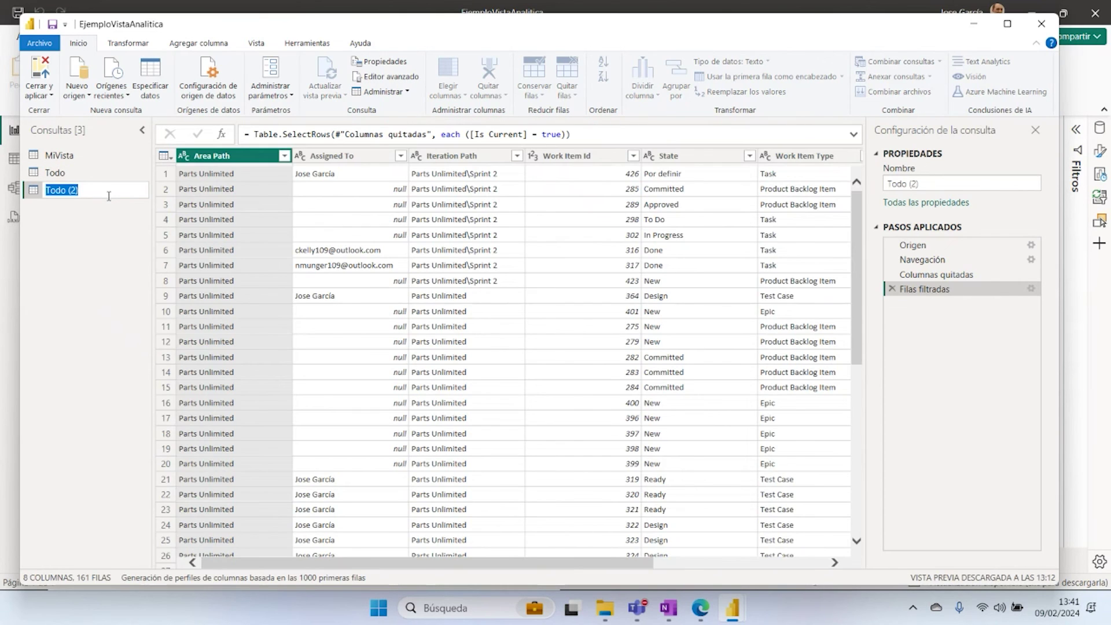
text(Sprint 6 mios)
key(Return)
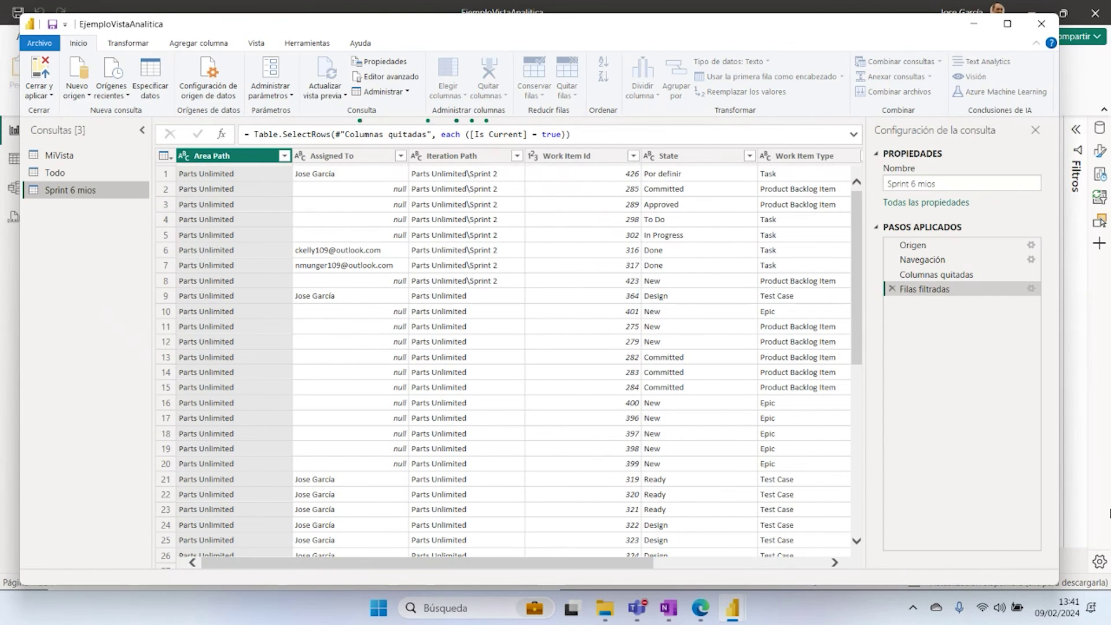
Step: Check the Todo and Sprint 6 mios queries, close the query editor and discard the pending query changes
click(87, 175)
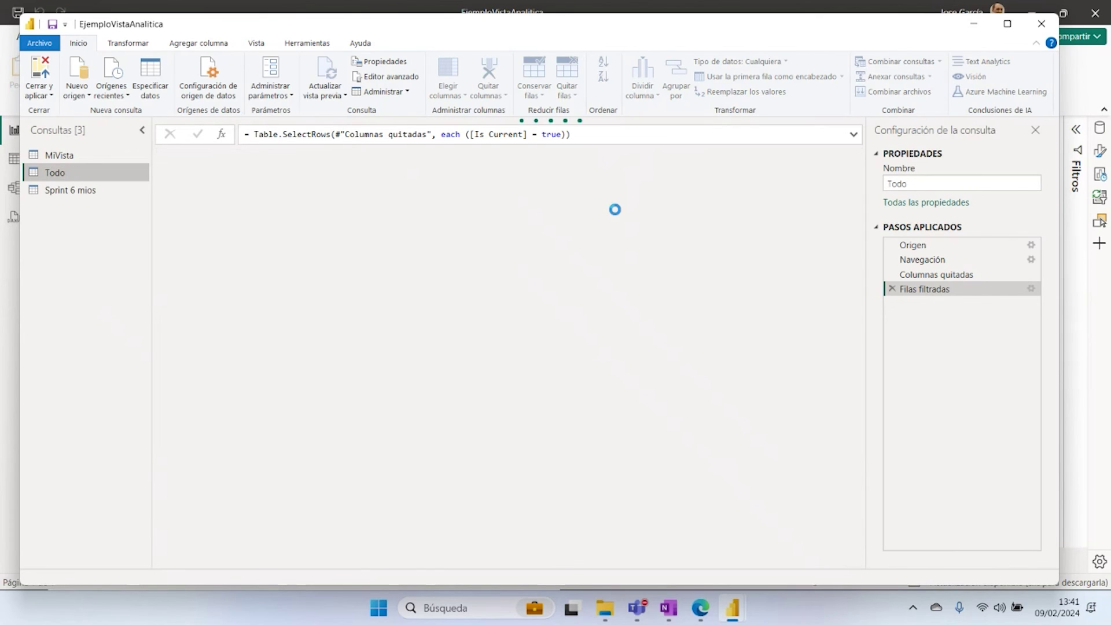
click(78, 190)
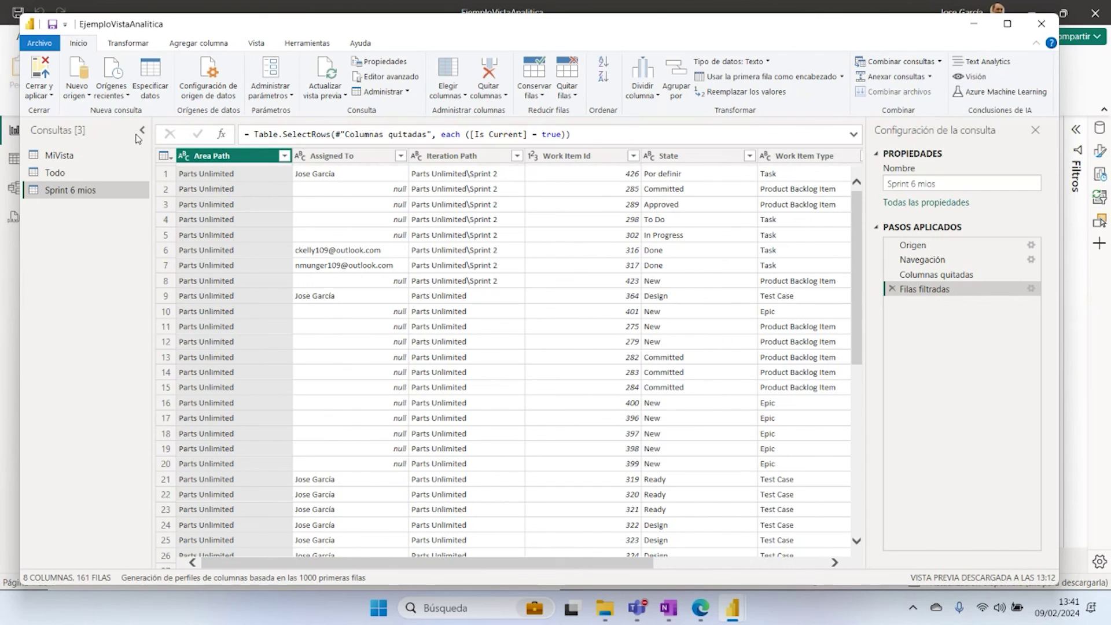
click(40, 73)
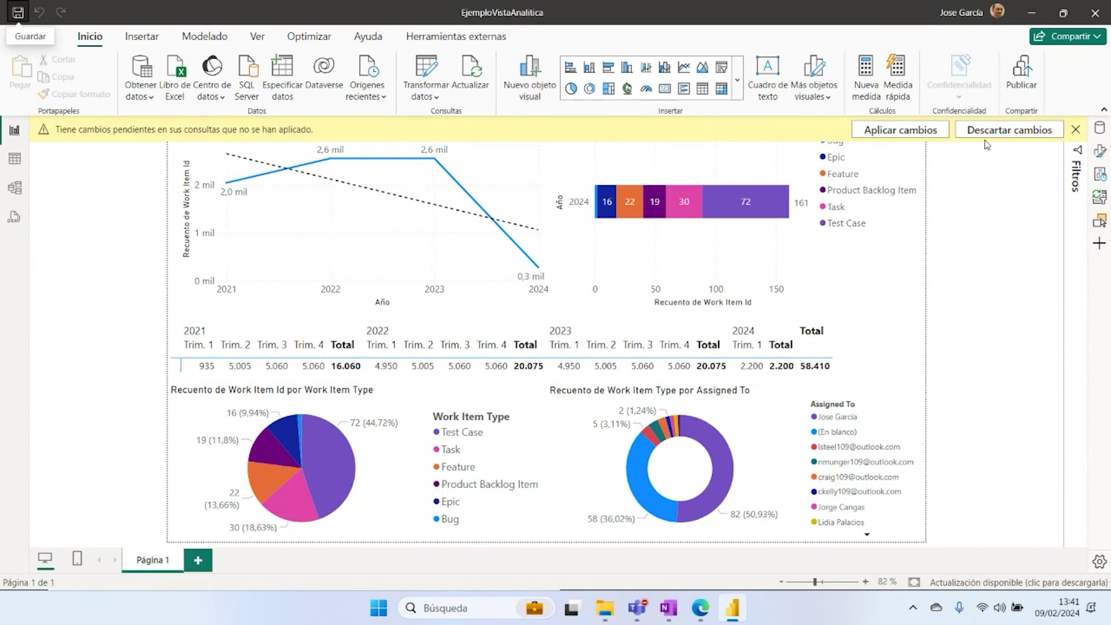
click(987, 132)
click(596, 350)
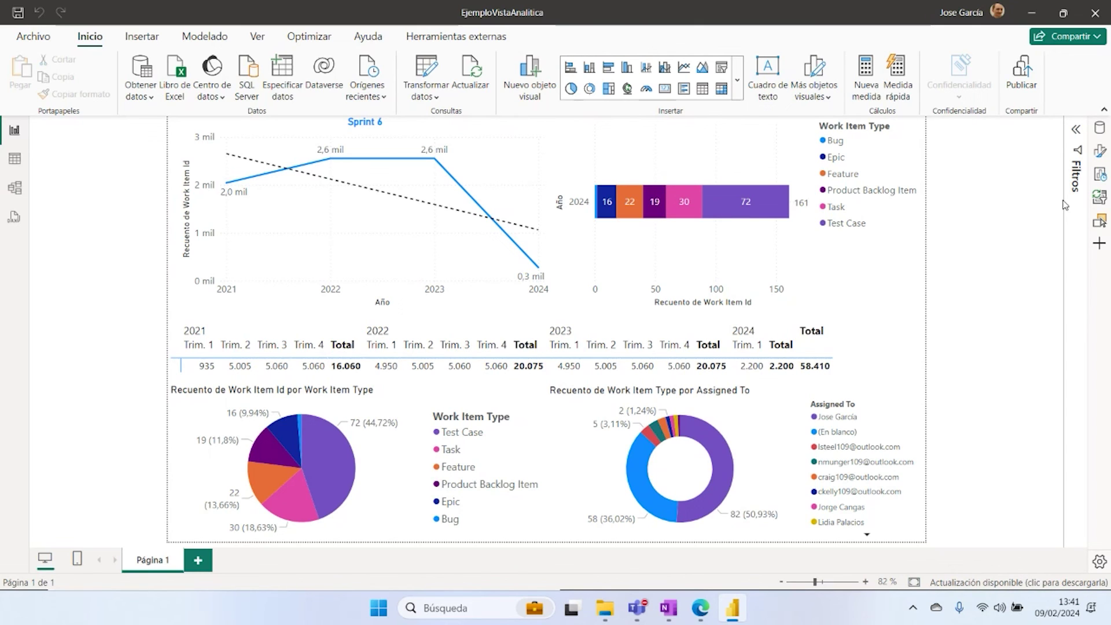
Step: Switch to Azure DevOps in the browser and open the Parts Unlimited project's team overview dashboard
click(700, 607)
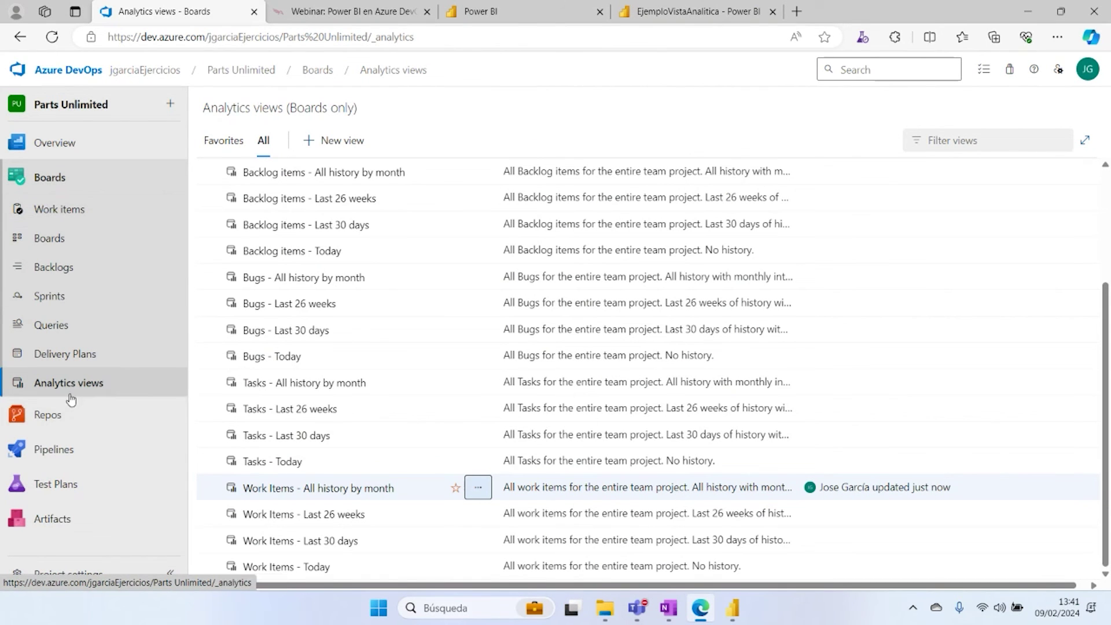
click(53, 143)
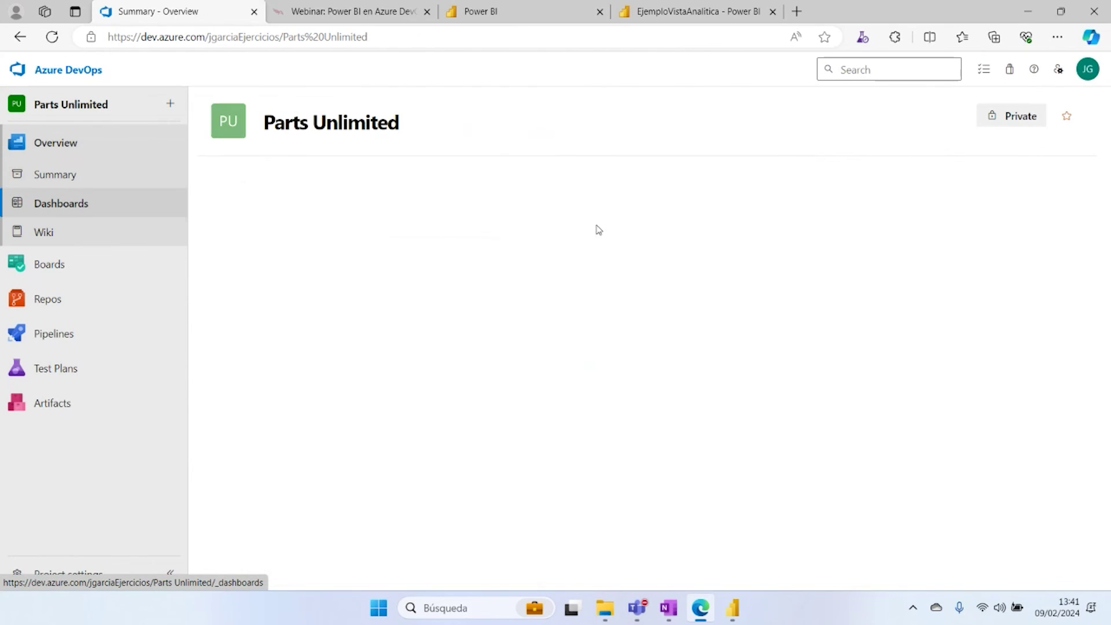
click(62, 204)
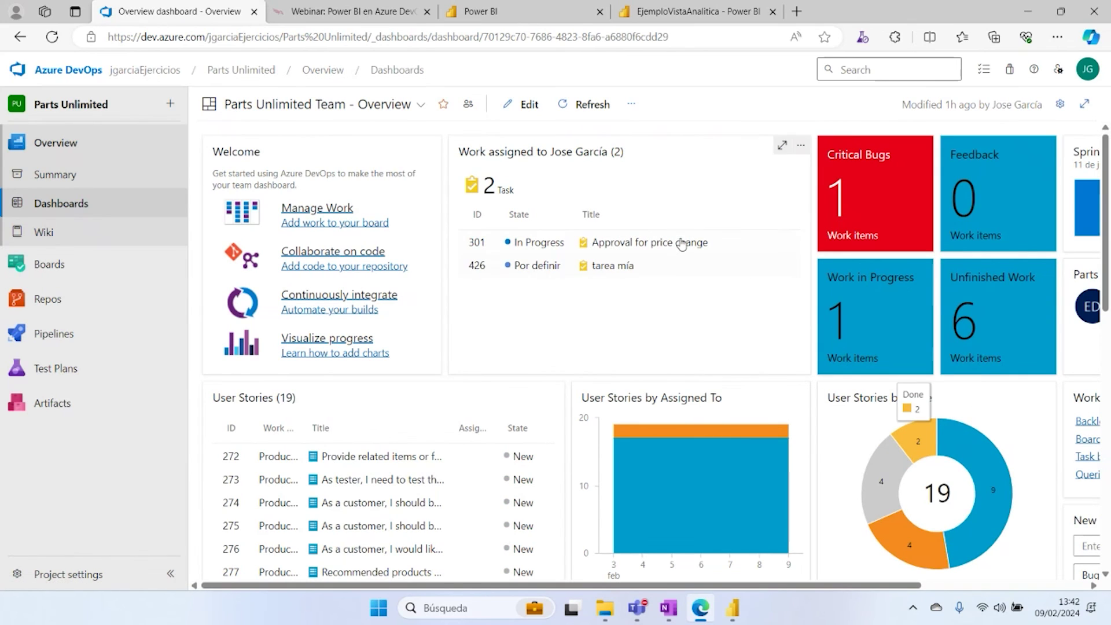
Step: Examine the dashboard widget listing the work assigned to the signed-in person and whose name its title shows
drag(472, 152, 628, 152)
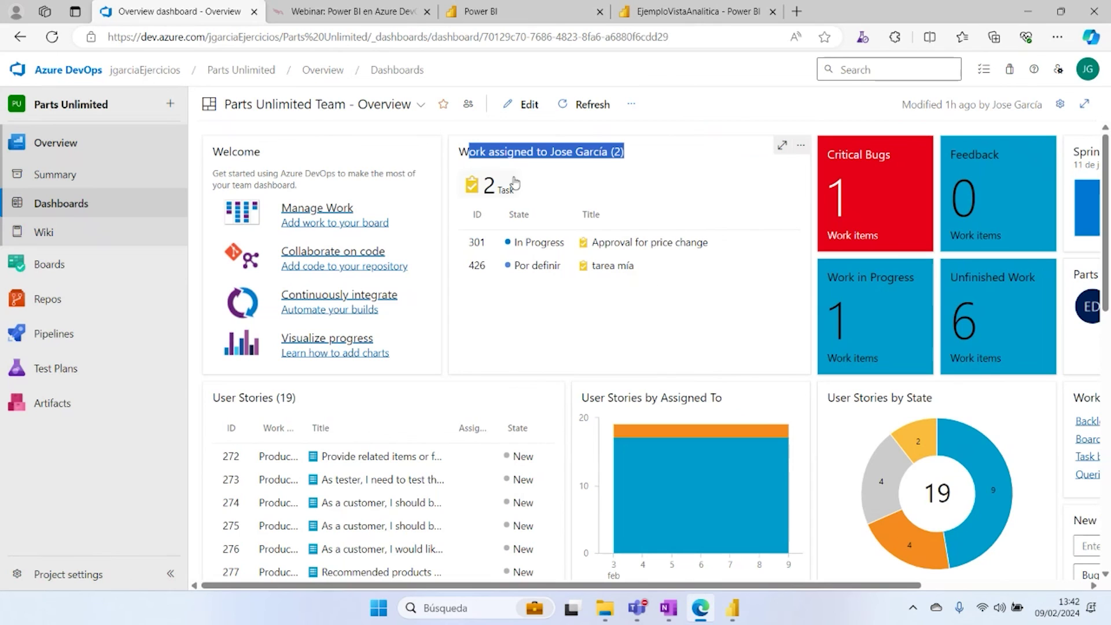
drag(460, 151, 645, 159)
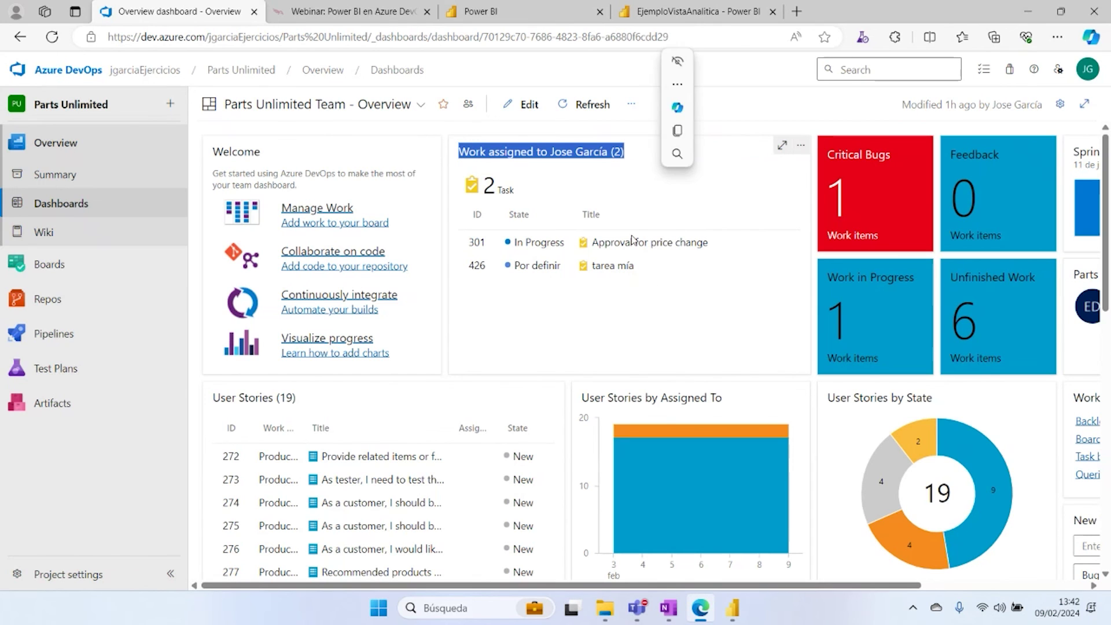
scroll(898, 397, down, 5)
scroll(898, 397, up, 5)
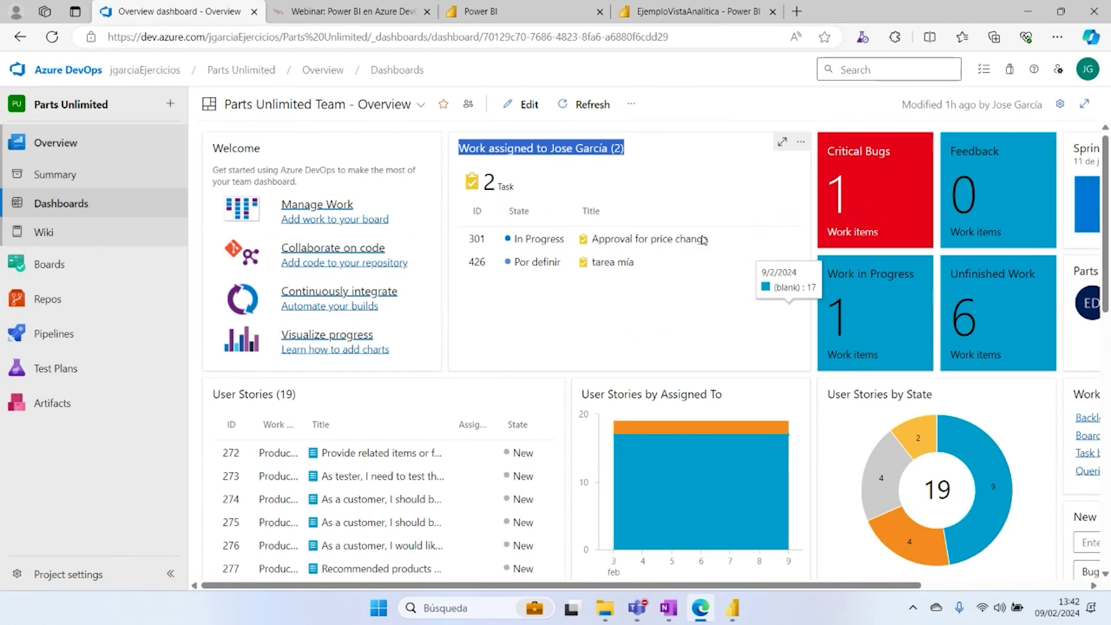
click(561, 153)
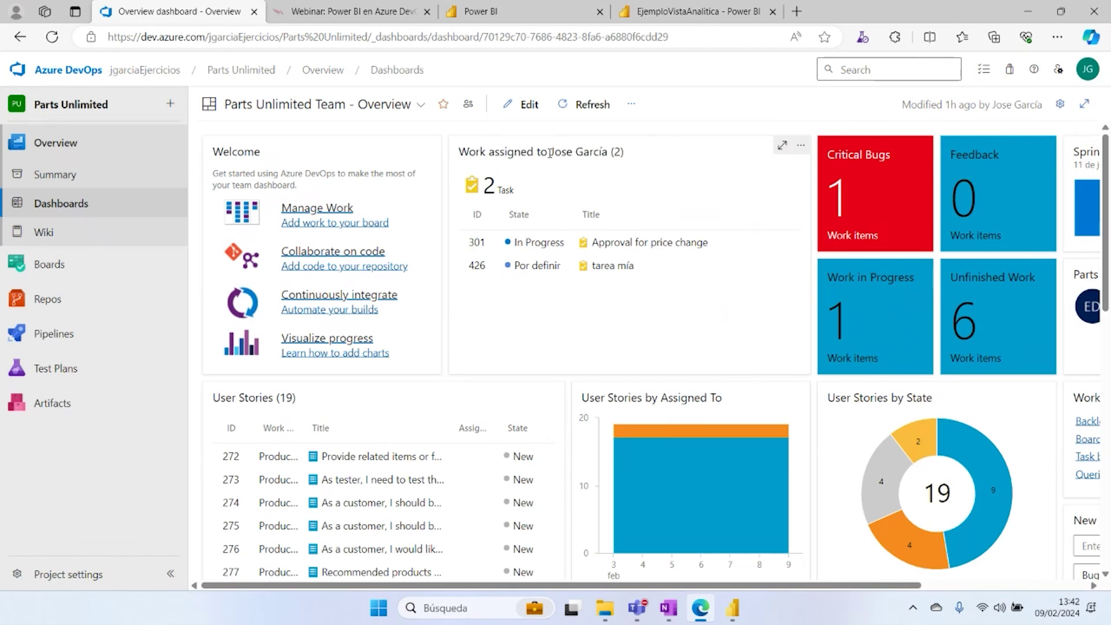
drag(548, 152, 643, 157)
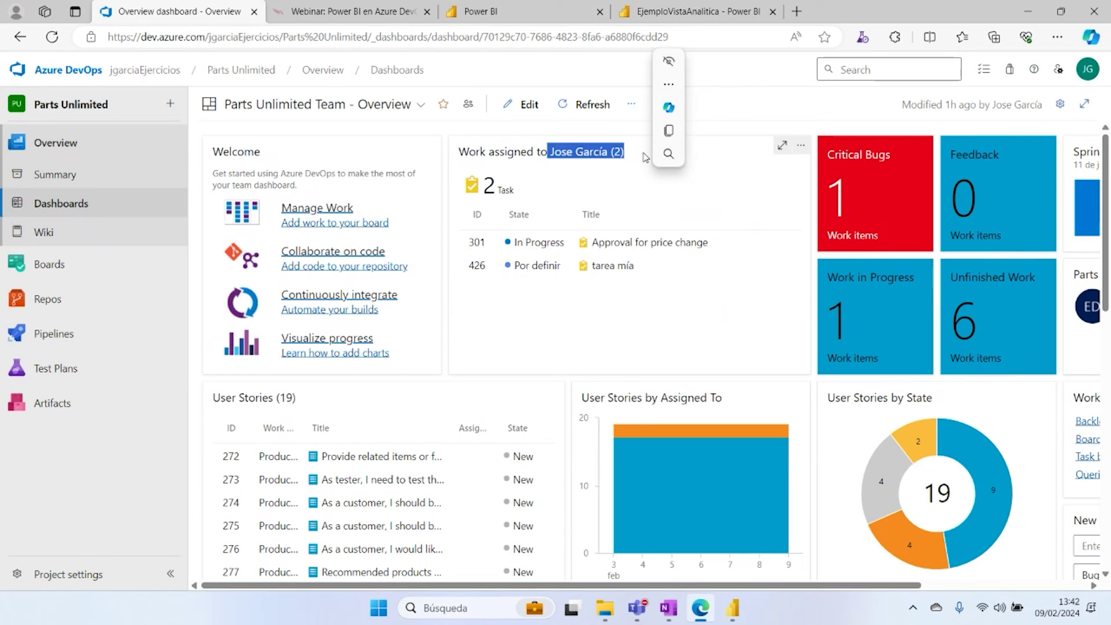
click(636, 188)
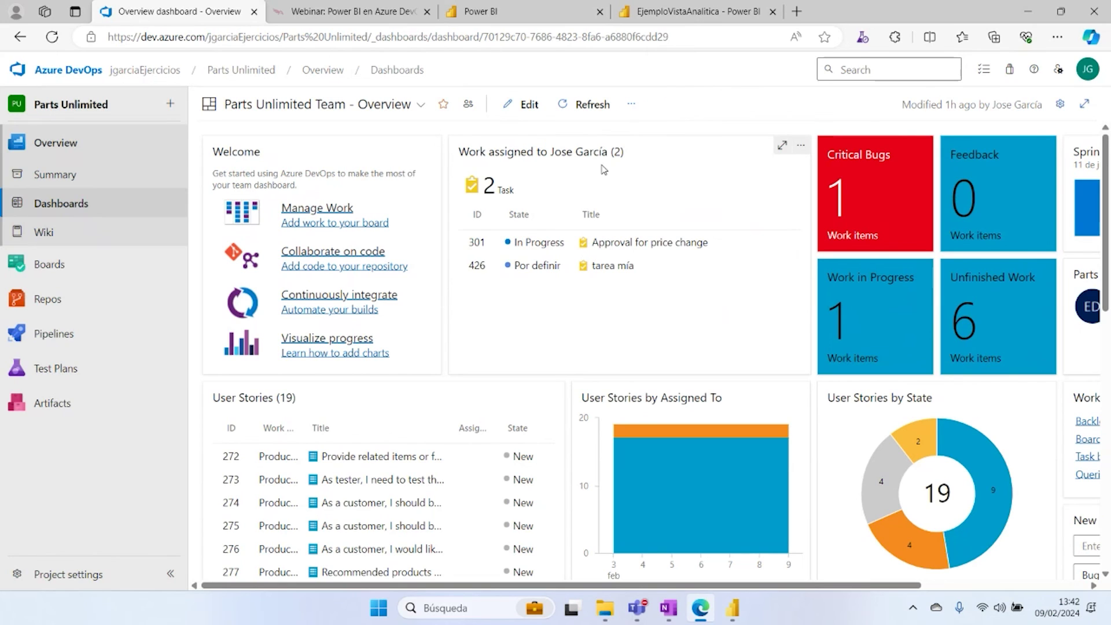
drag(553, 151, 637, 163)
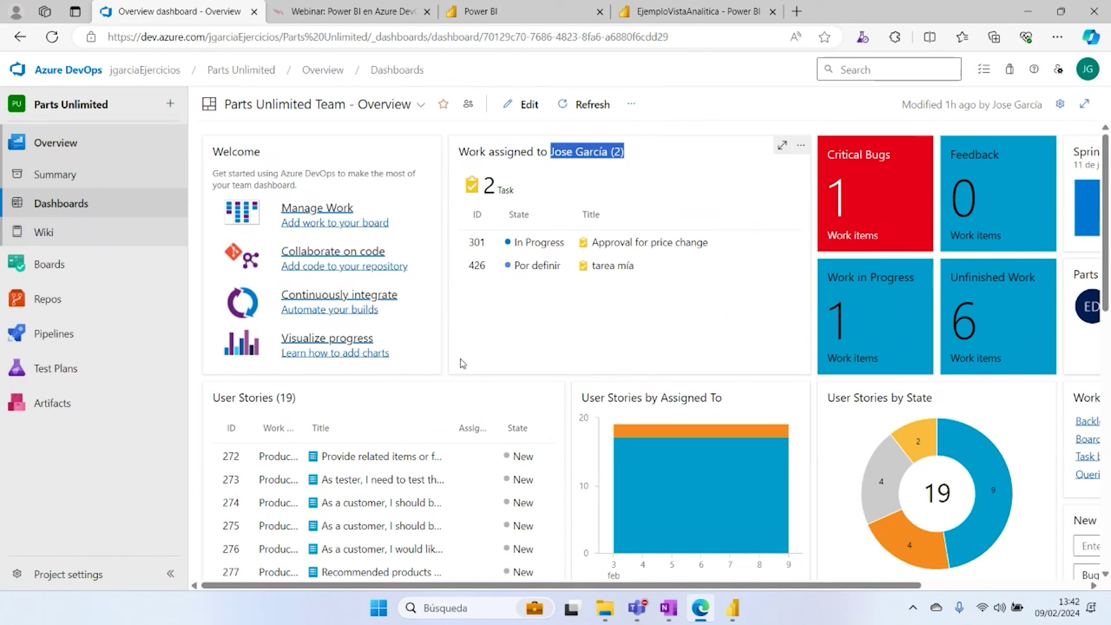
Step: Glance at the Power BI report, return to Azure DevOps and look through the Boards Analytics views list
click(732, 608)
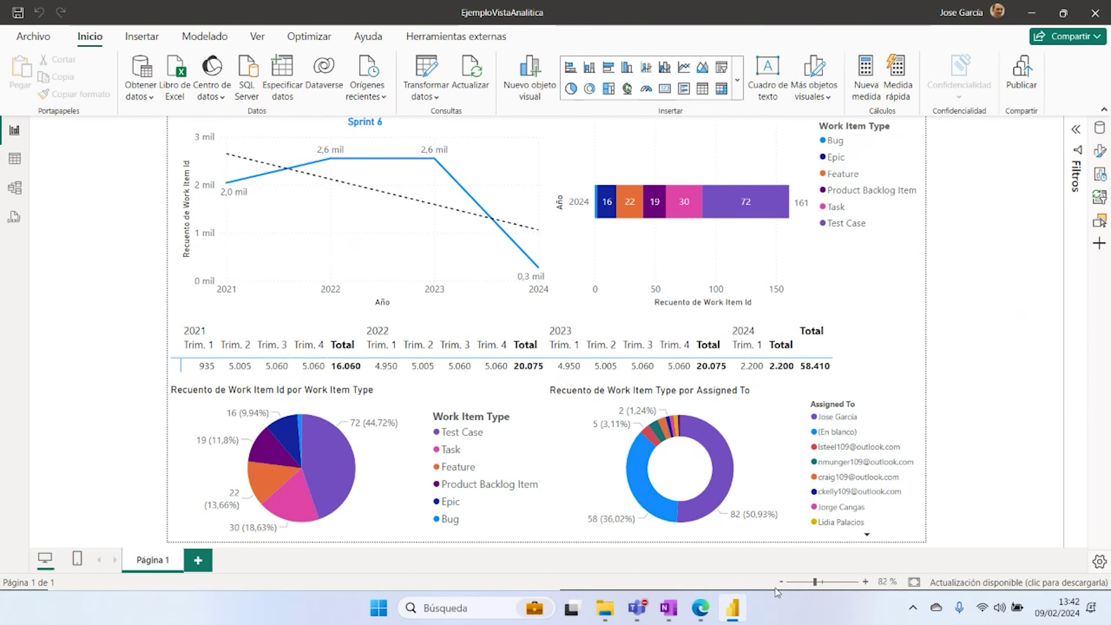
click(700, 607)
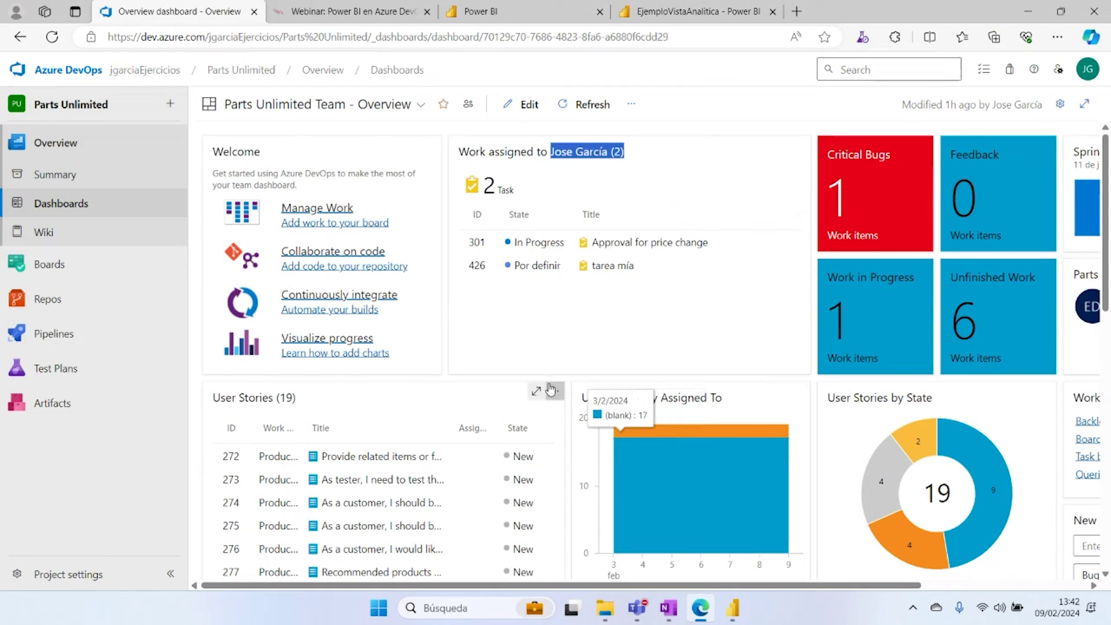
click(42, 269)
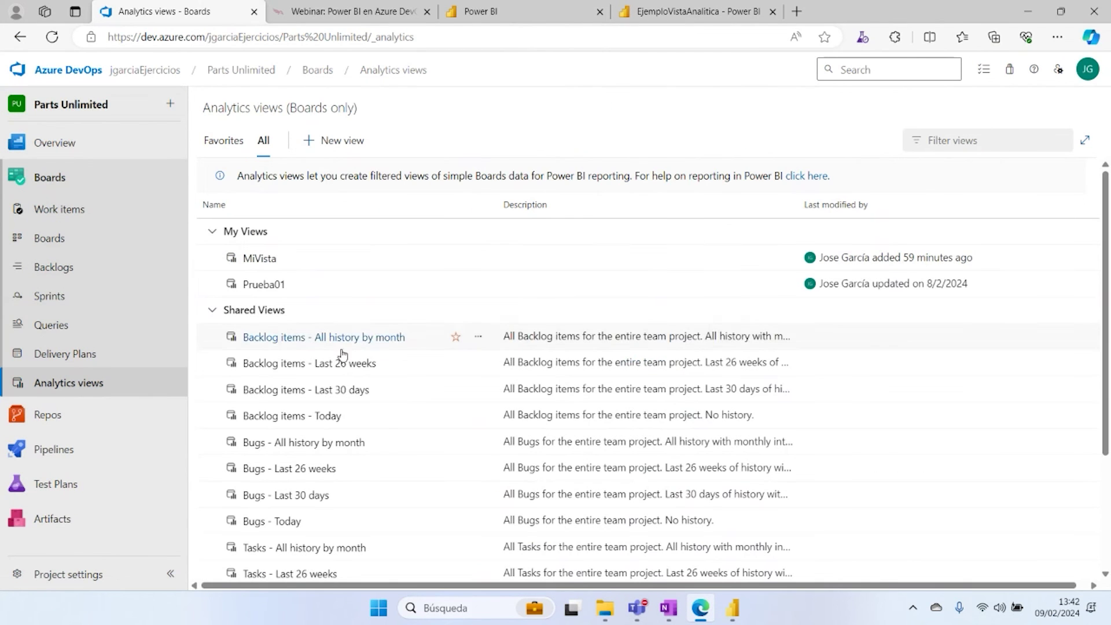
scroll(467, 348, down, 3)
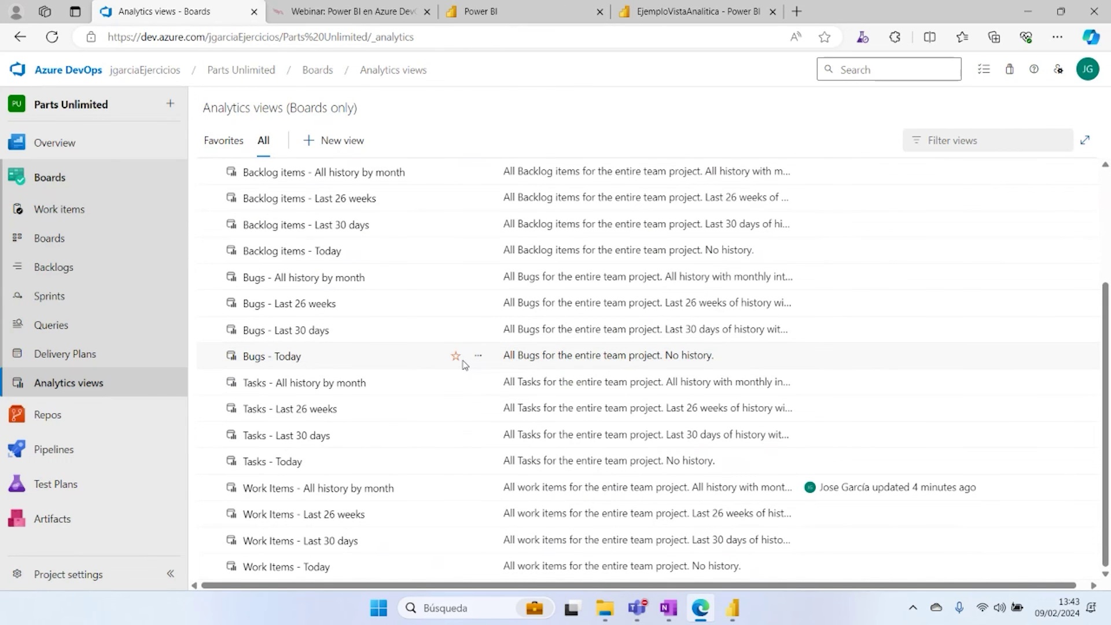
scroll(523, 300, up, 3)
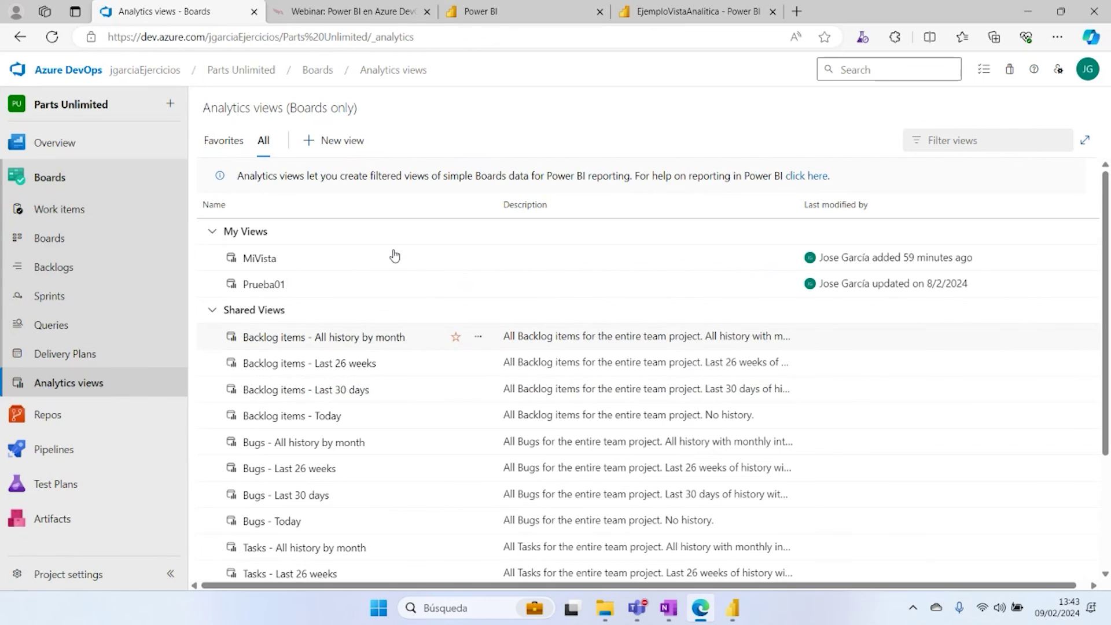
Step: Switch to the Aledit webinar page and look at the site's Cómo lo hacemos options
click(345, 17)
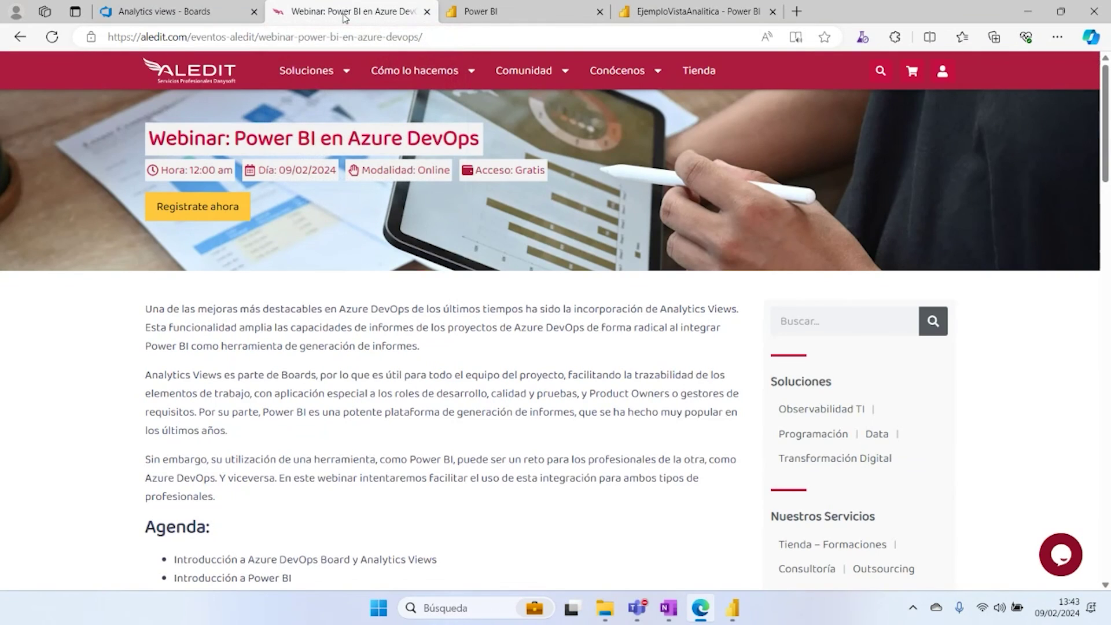
mouse_move(459, 64)
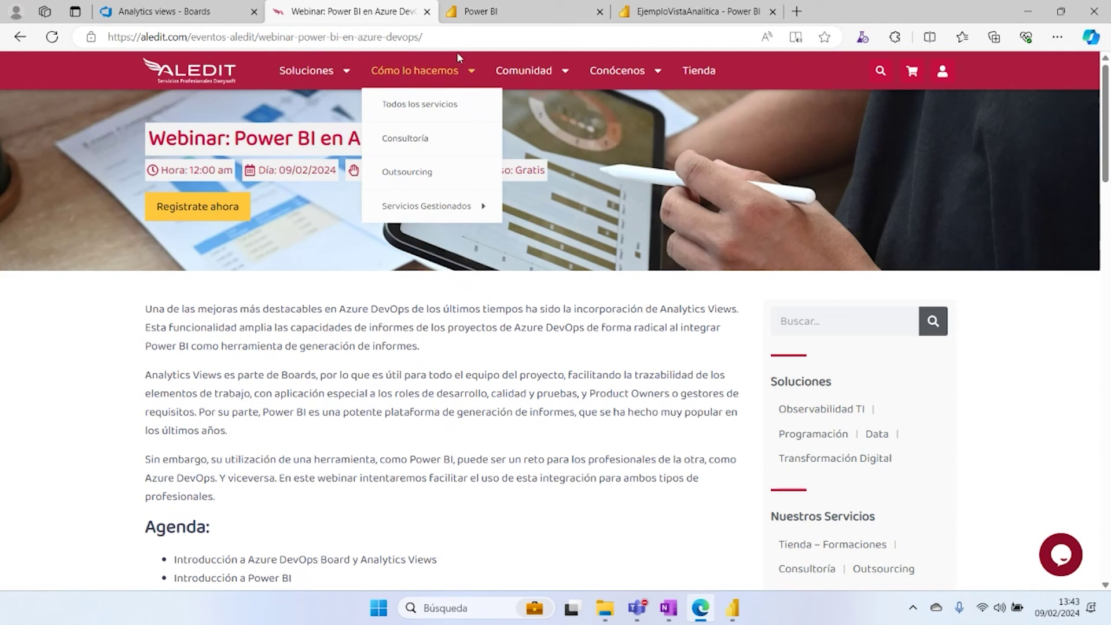